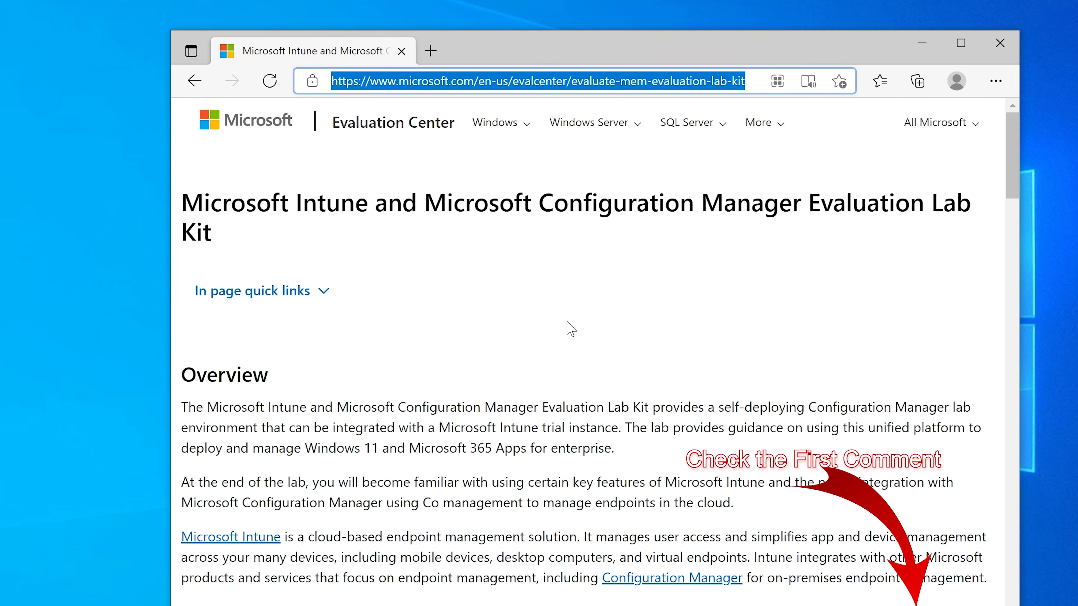
Step: Download the English Lab Environment ZIP from the Intune and Configuration Manager Evaluation Lab Kit page, dismissing the survey invitation
click(570, 329)
scroll(352, 365, down, 5)
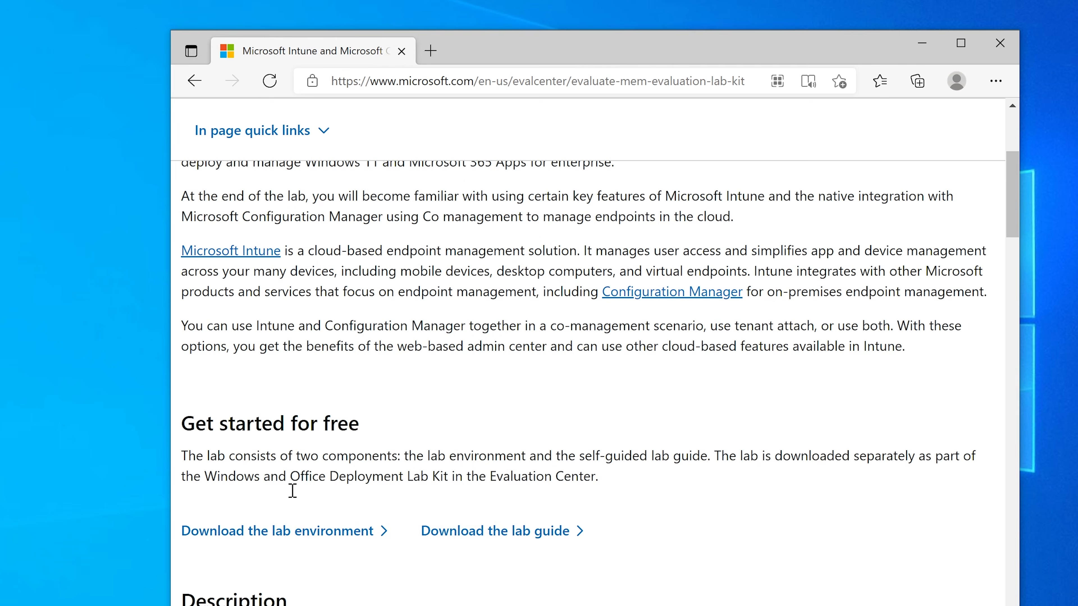
scroll(281, 514, down, 3)
click(318, 351)
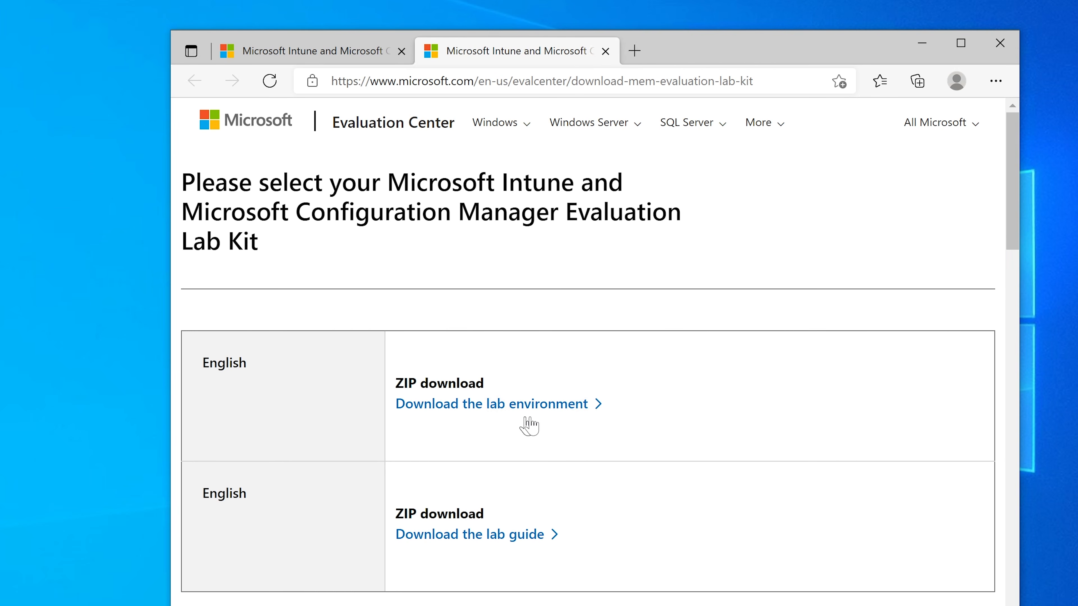
click(525, 410)
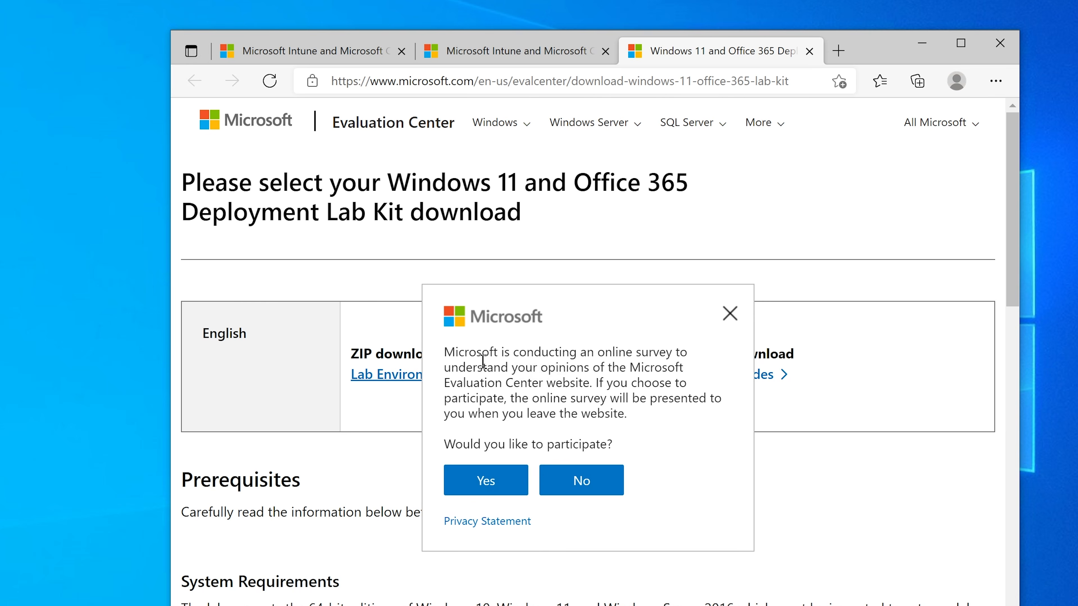
click(735, 315)
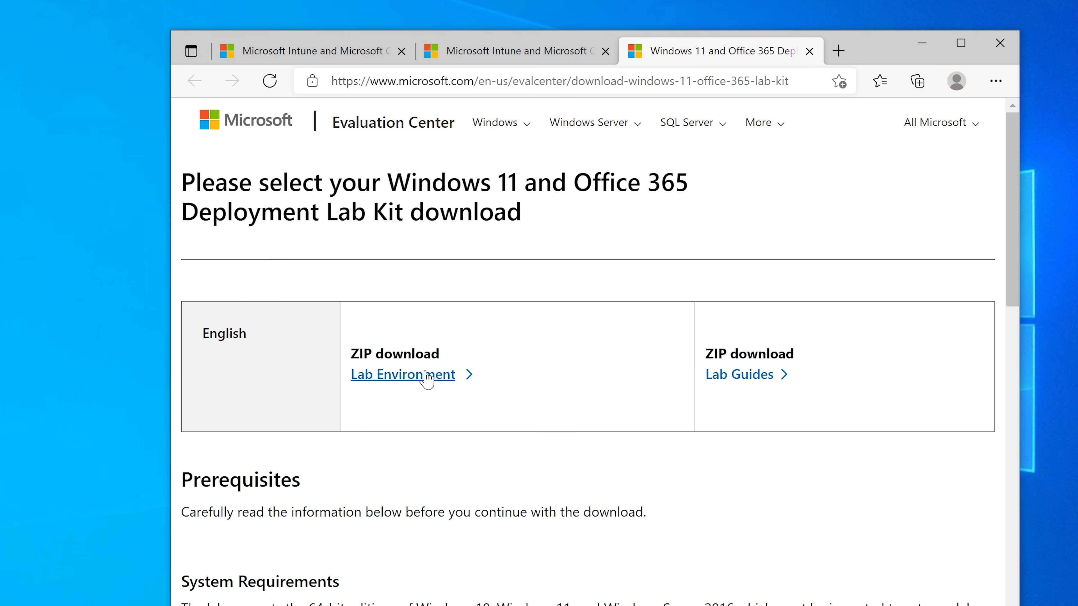
click(426, 378)
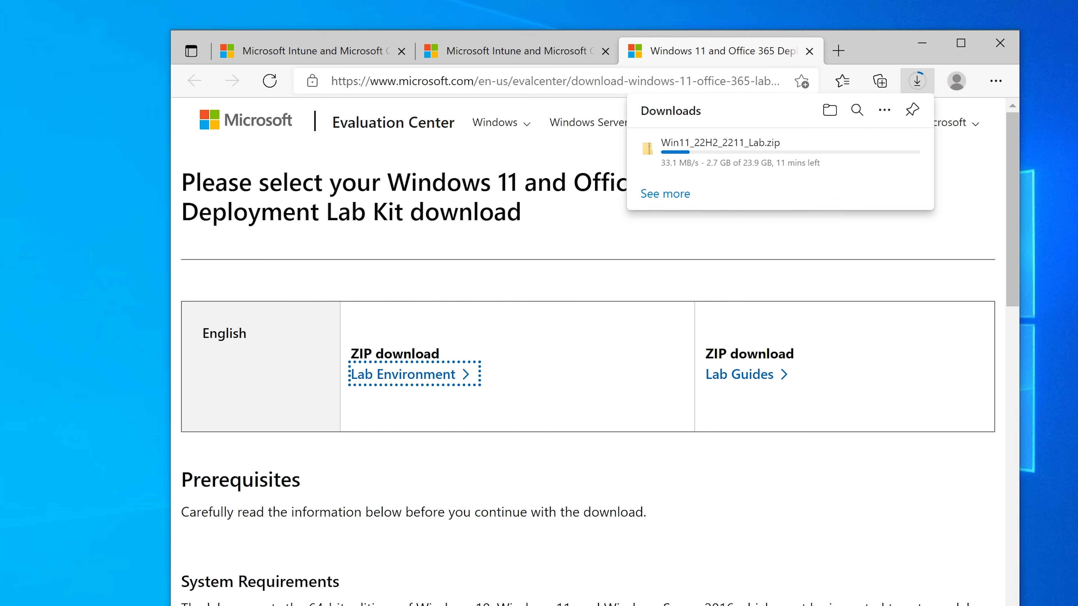
Step: Search Windows for the features settings, turn on the Hyper-V feature and apply the change
key(super+s)
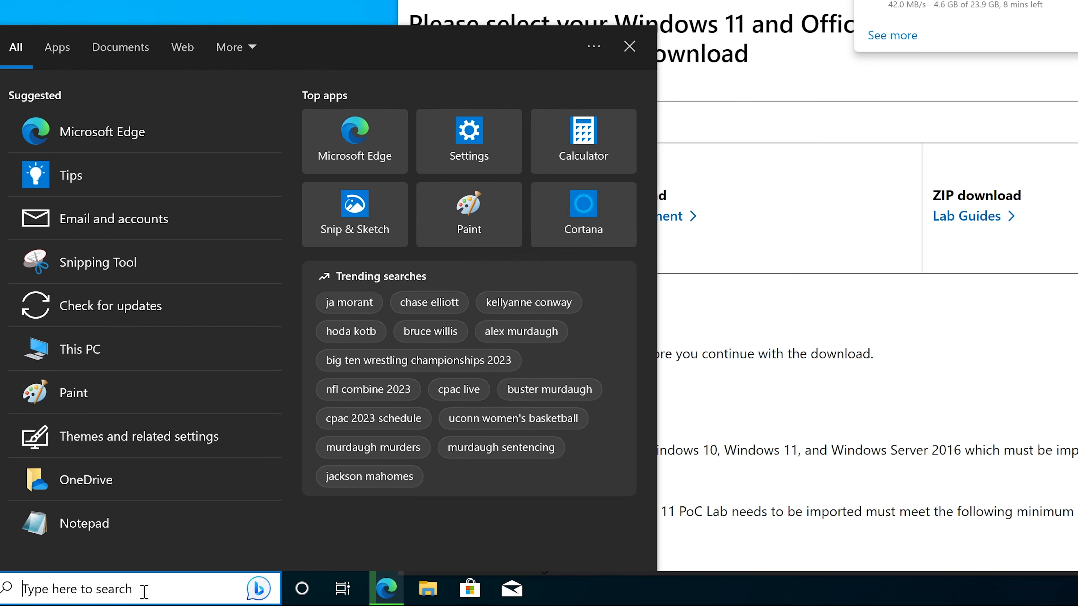
text(windows fea)
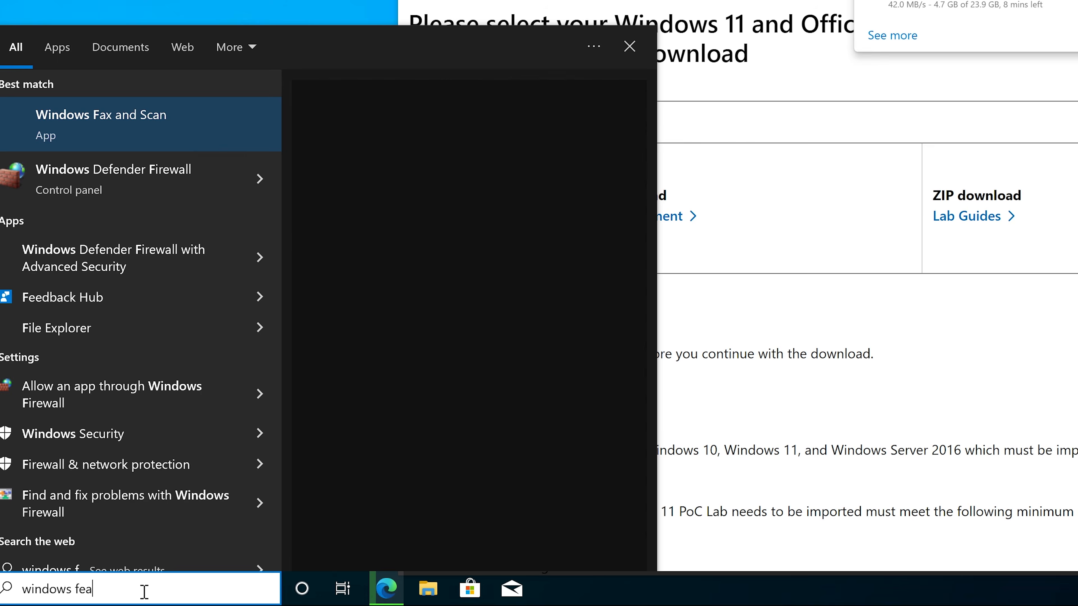
text(ture)
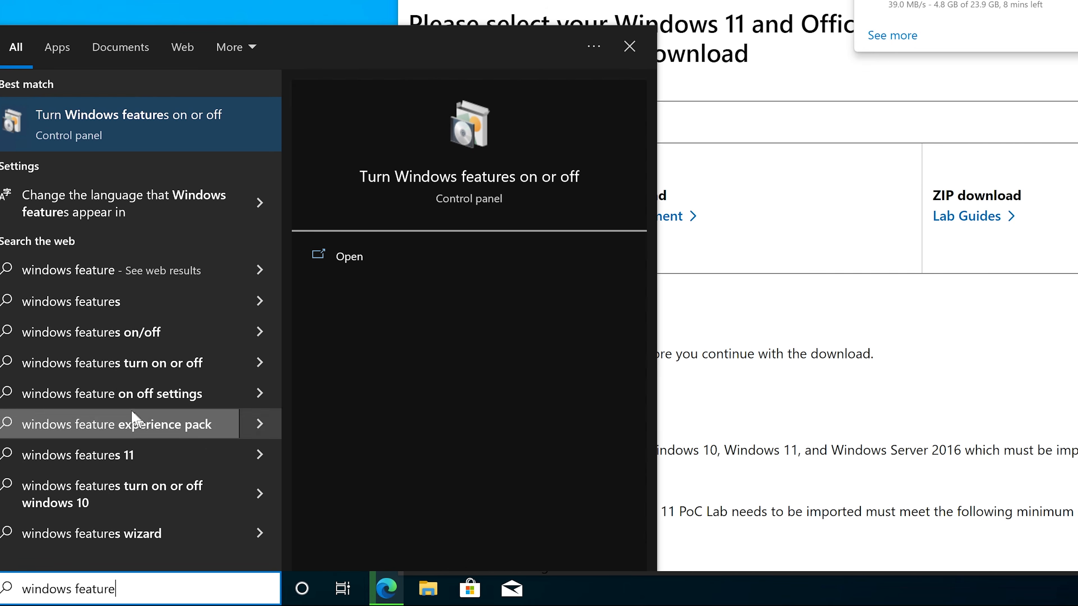
click(132, 119)
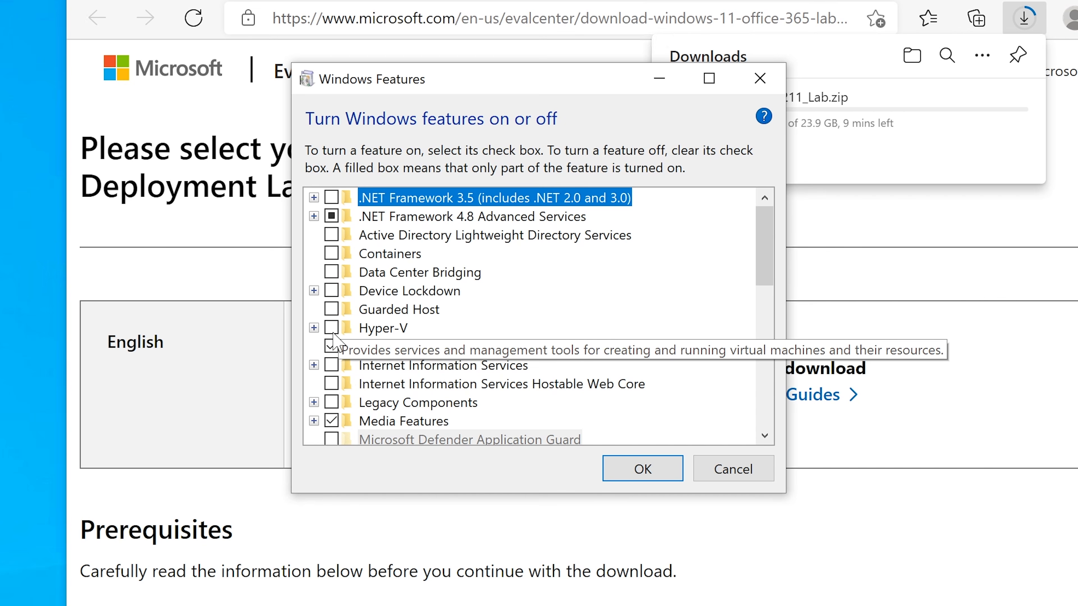
click(314, 329)
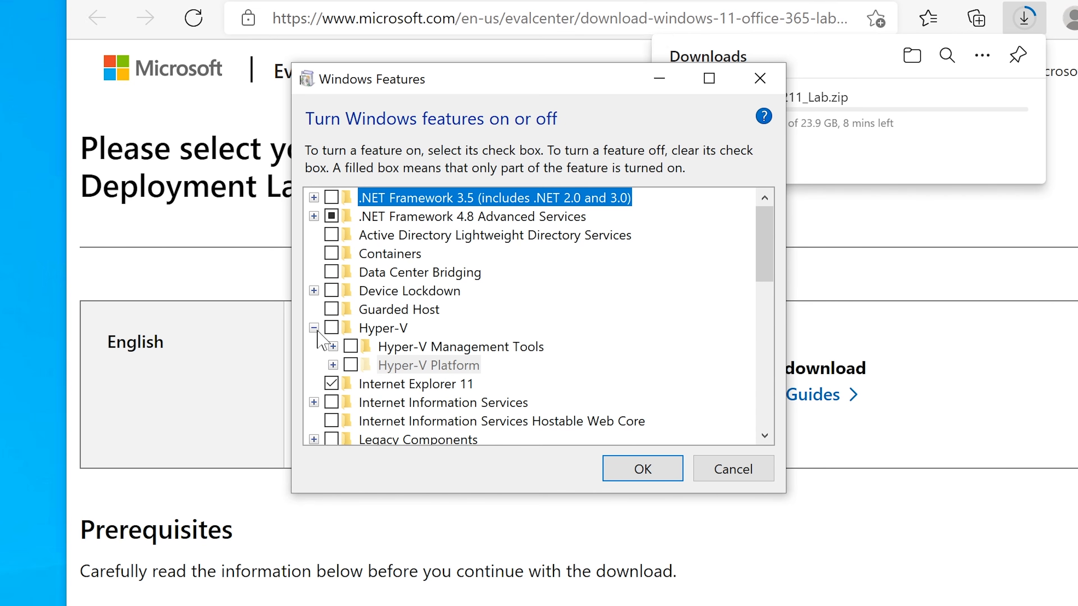
click(332, 329)
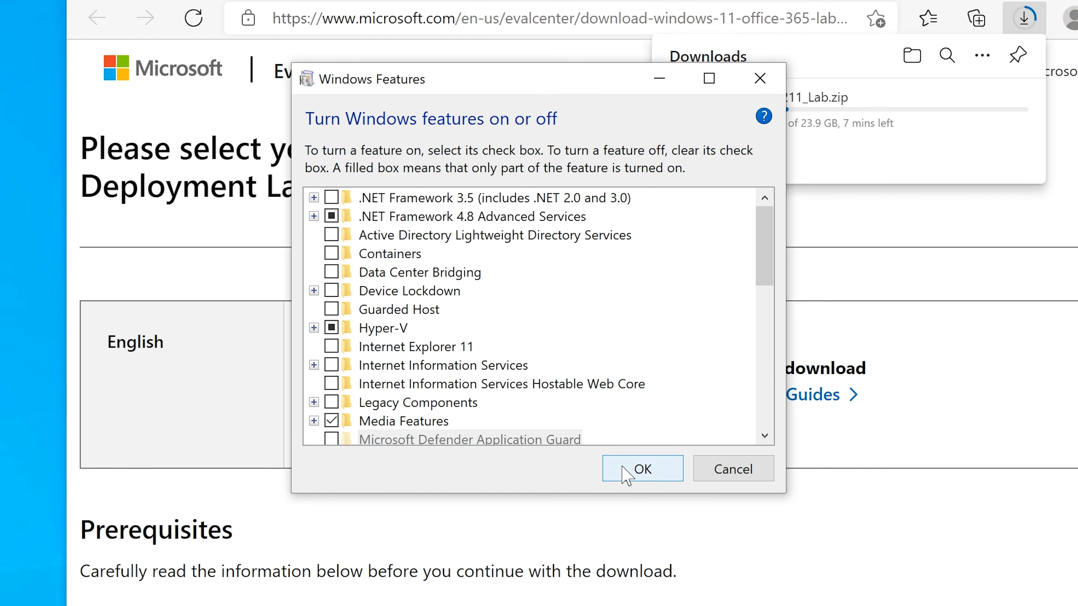
click(630, 465)
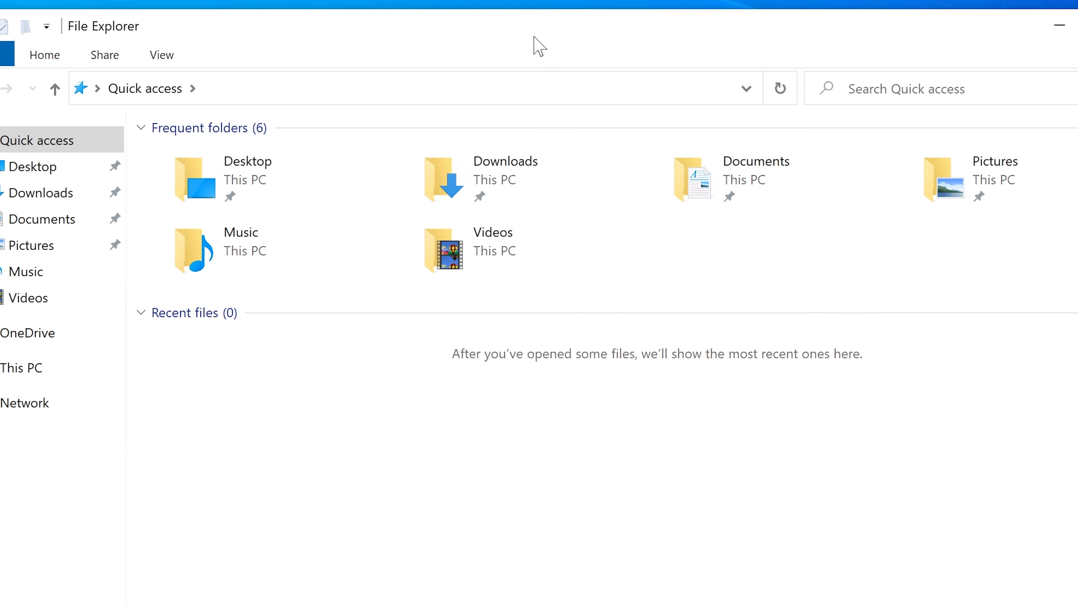
Step: Extract the Win11_22H2_2211_Lab archive in Downloads to its default destination folder, with the extracted files shown when complete
double_click(480, 180)
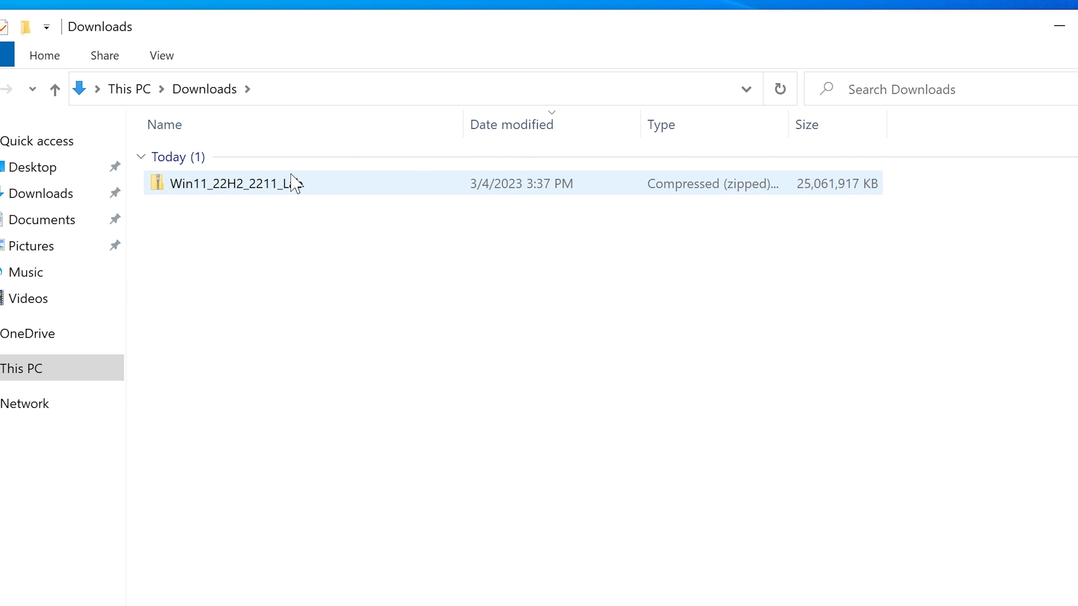
click(293, 184)
drag(516, 26, 524, 47)
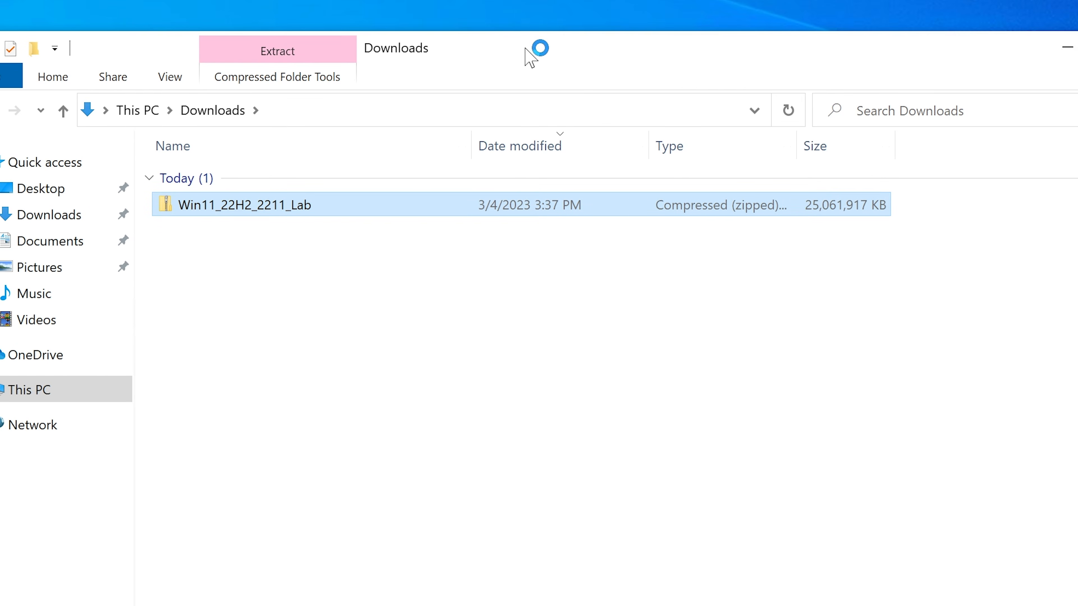
right_click(322, 208)
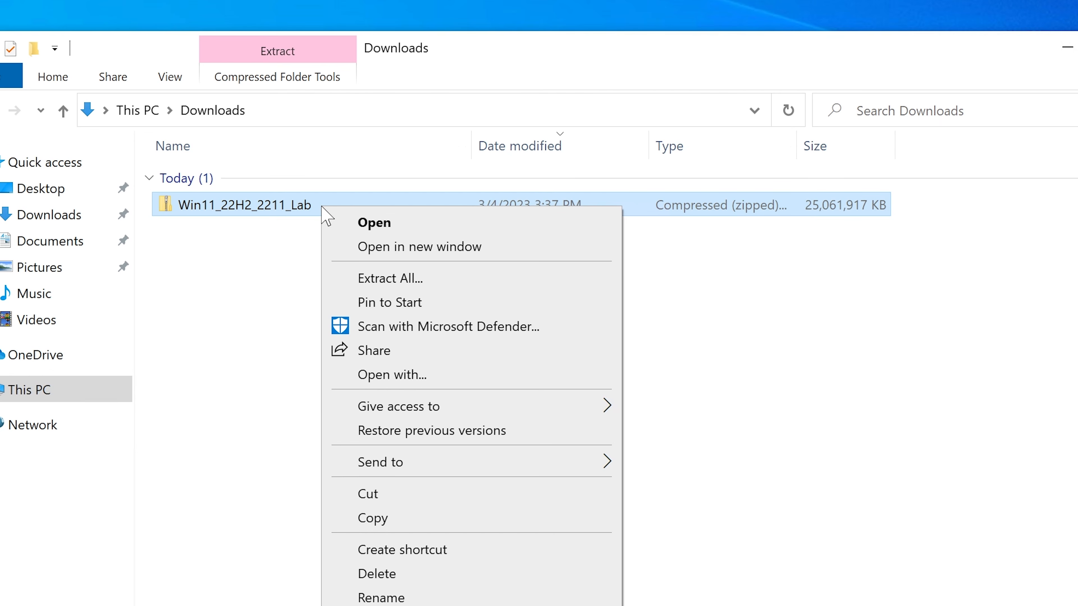
click(386, 279)
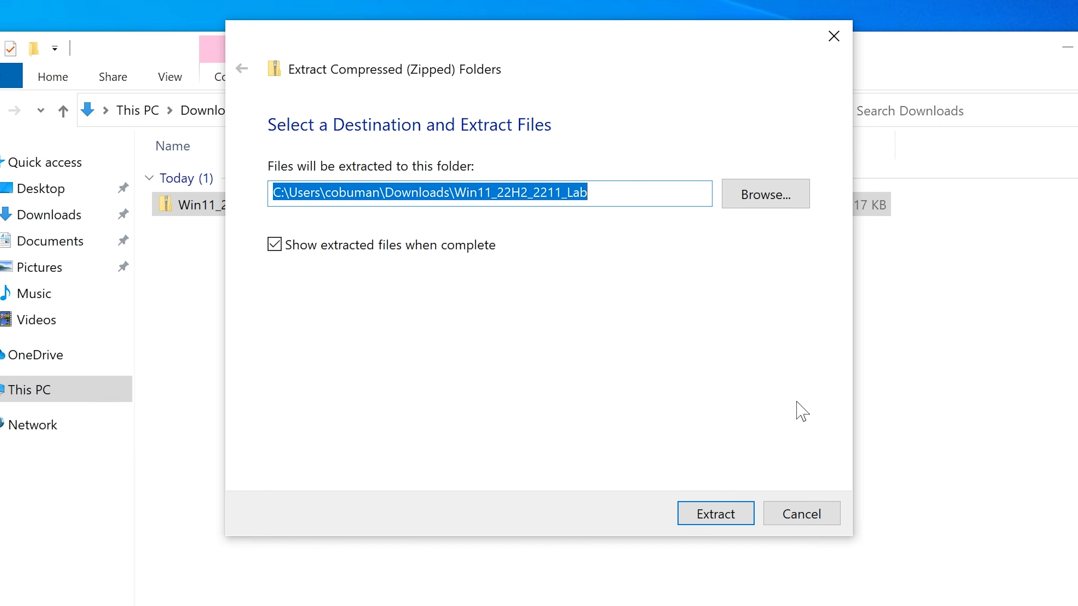
click(716, 512)
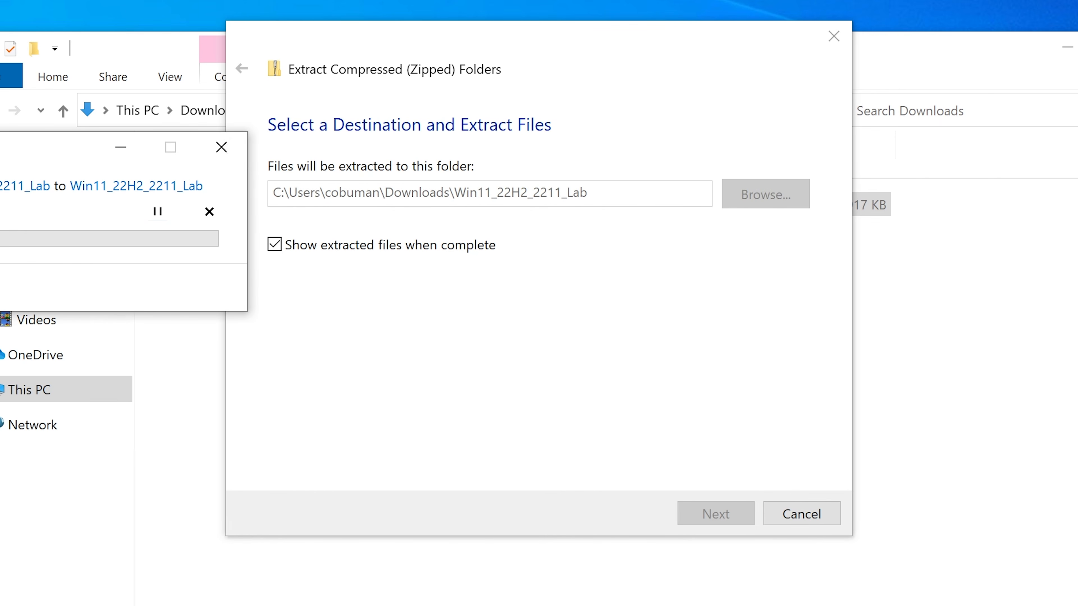
drag(7, 149, 521, 242)
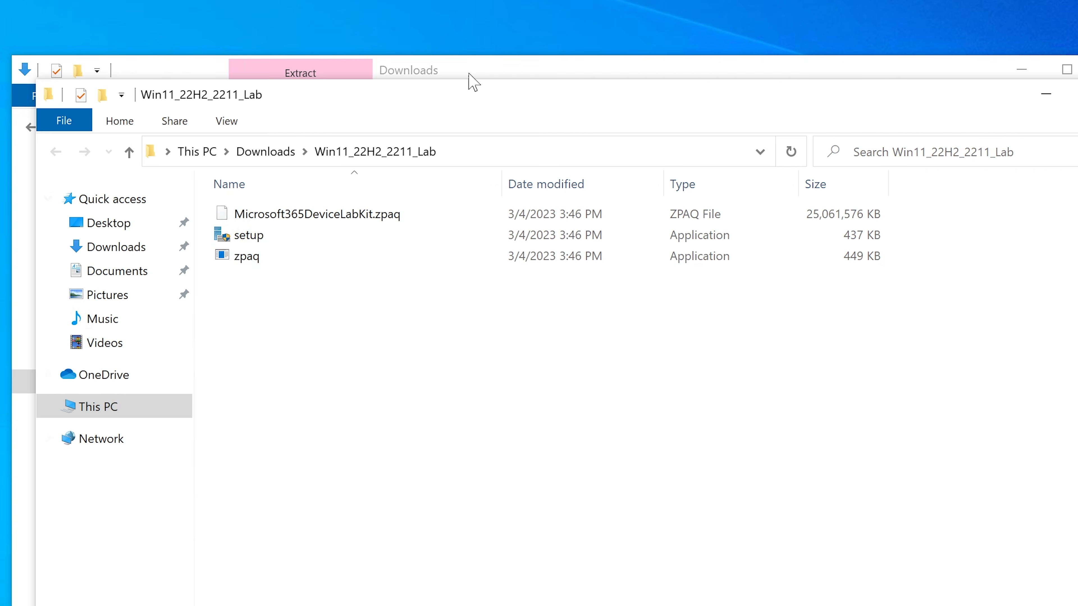
Step: Run setup from the extracted Win11_22H2_2211_Lab folder, allowing it past the SmartScreen warning and User Account Control
drag(469, 104, 466, 117)
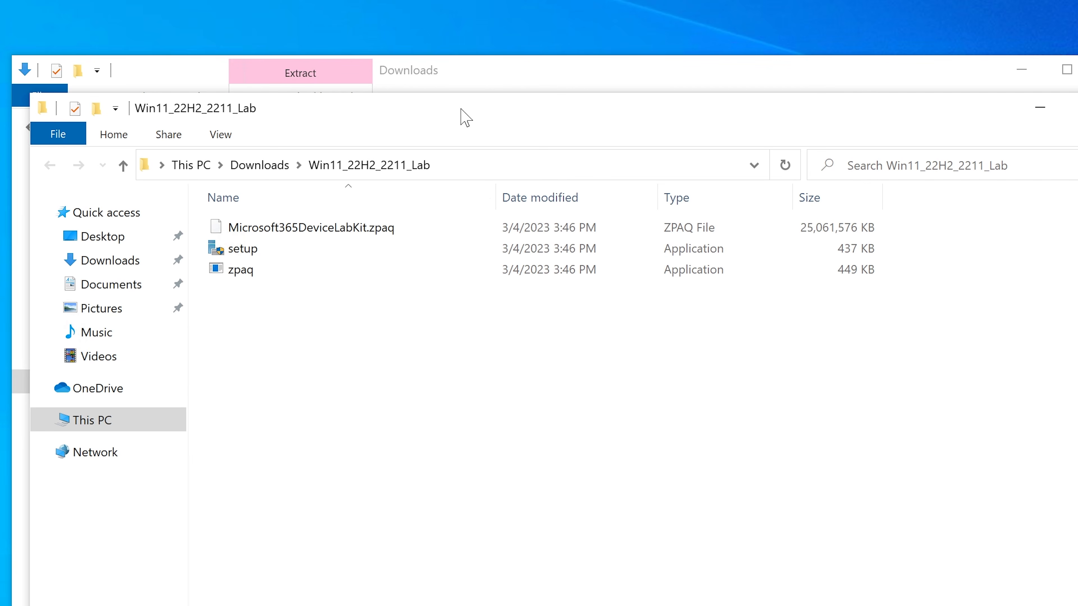
mouse_move(287, 263)
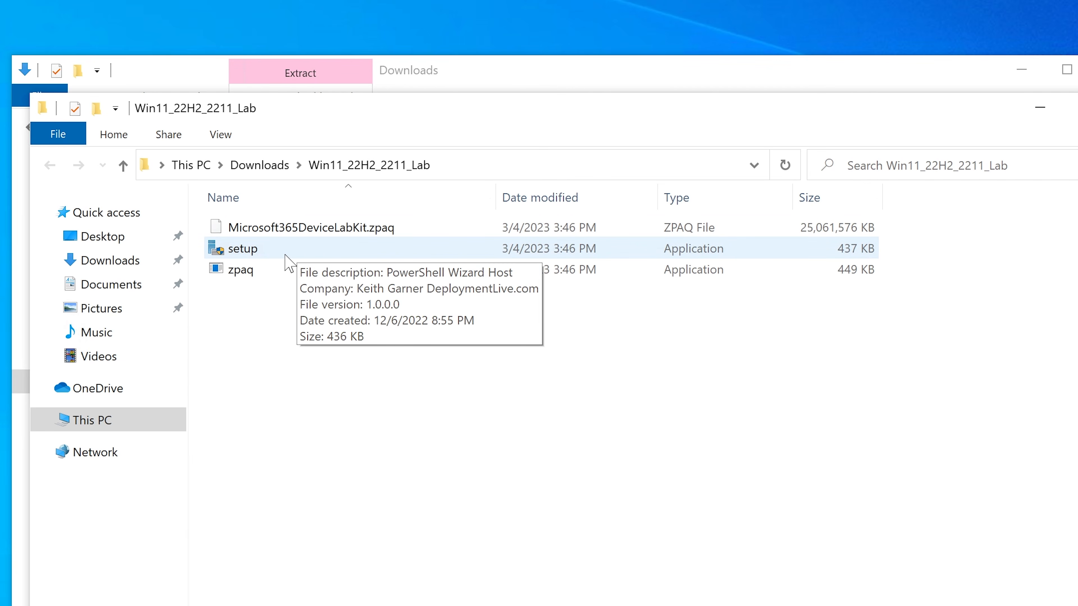
click(284, 255)
click(739, 229)
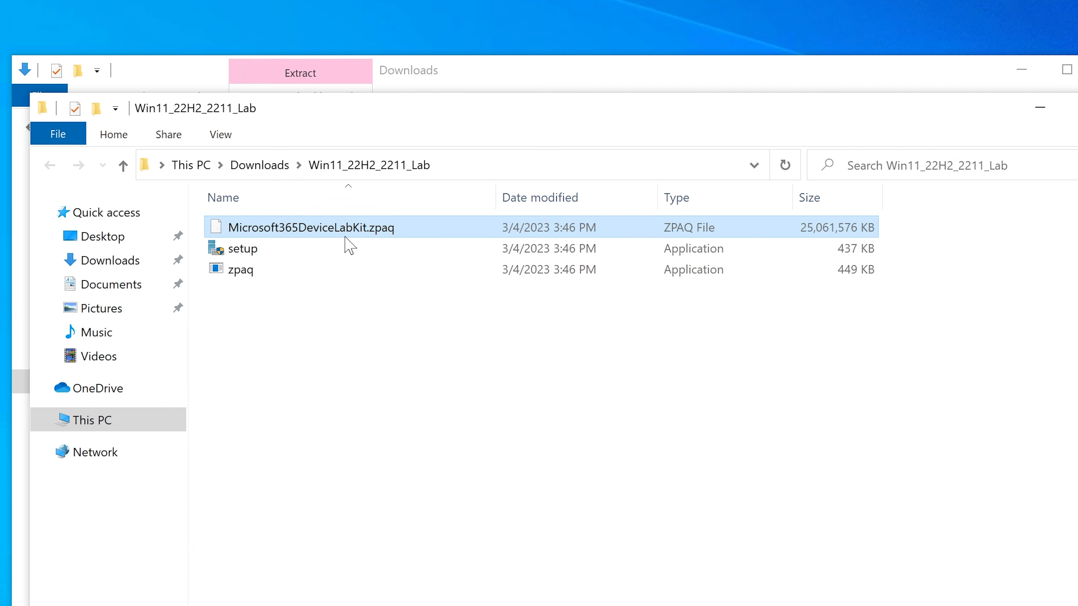
click(274, 254)
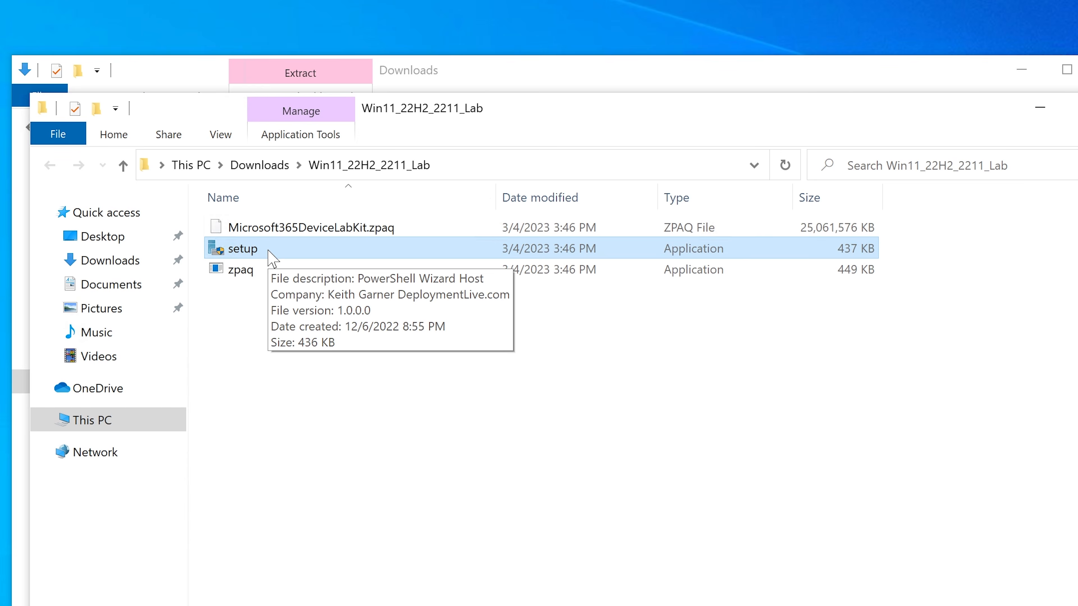
double_click(269, 252)
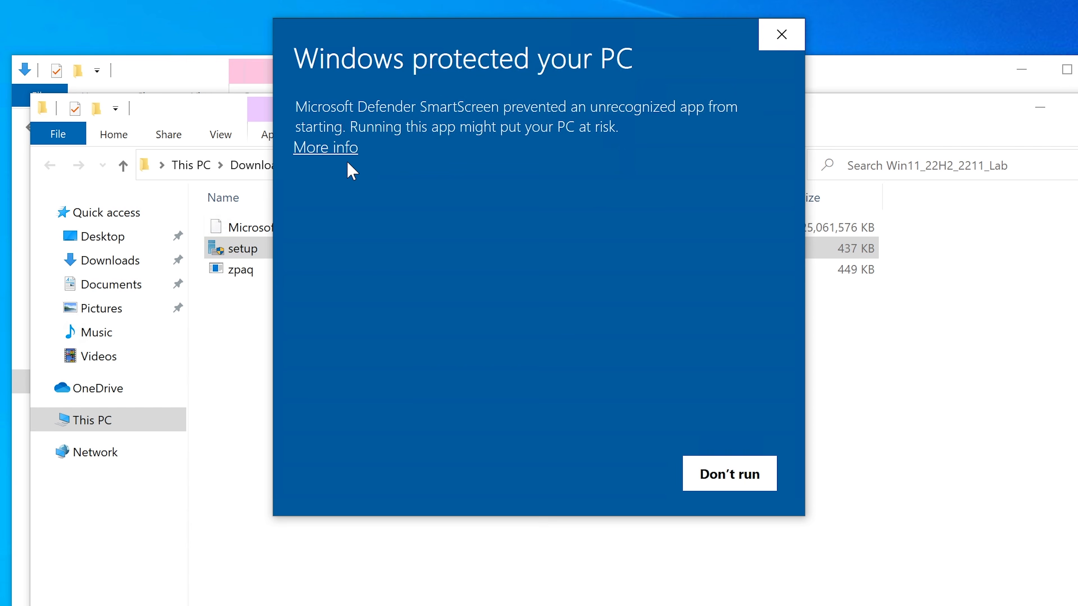
click(312, 149)
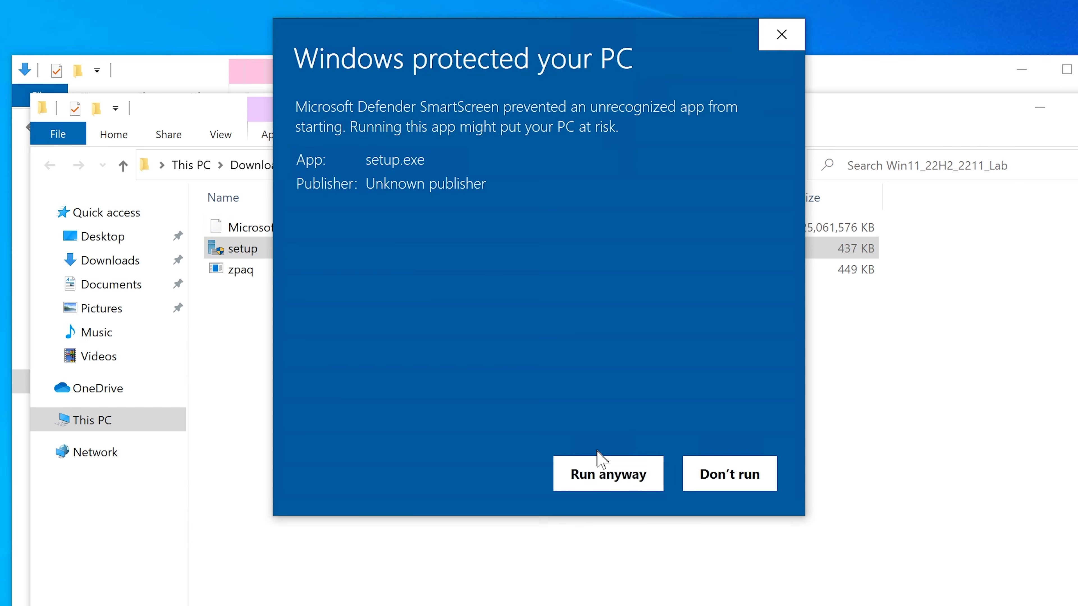
click(599, 467)
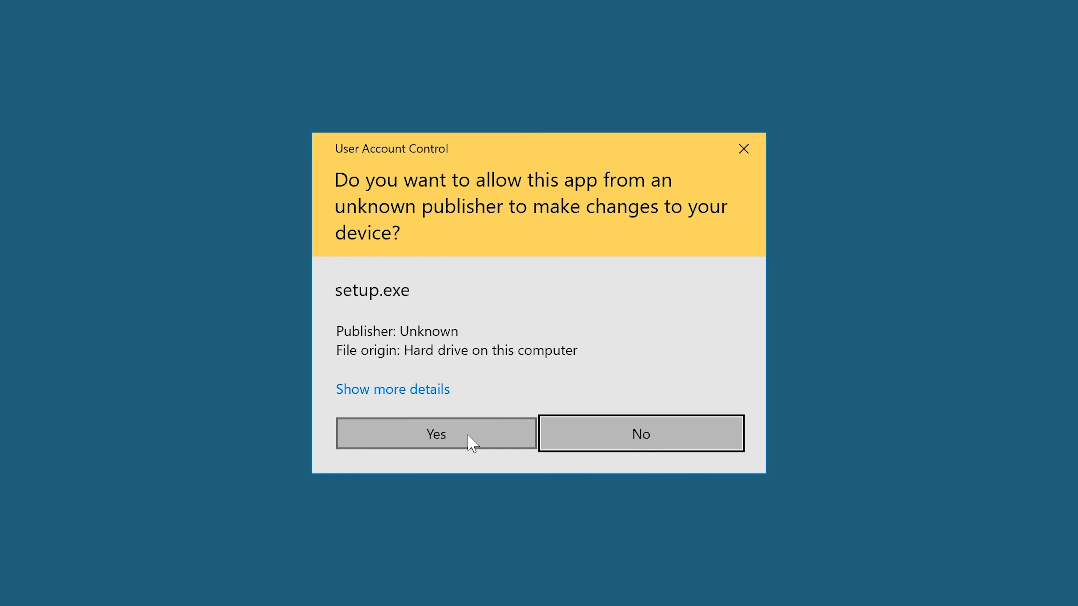
click(471, 442)
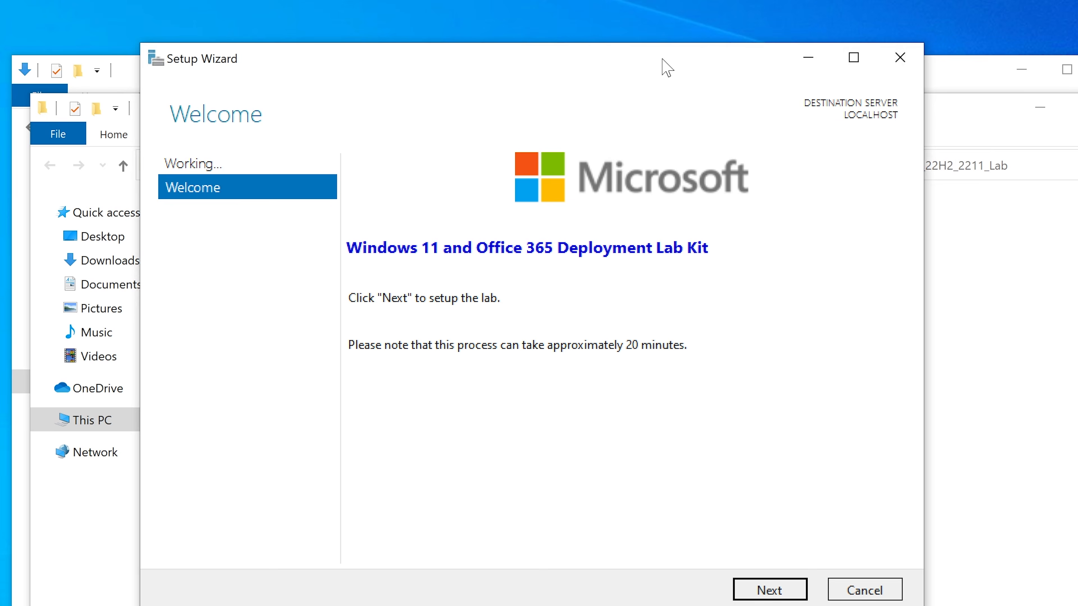
Step: Close both File Explorer windows and reposition the Setup Wizard on the desktop
drag(662, 58, 662, 60)
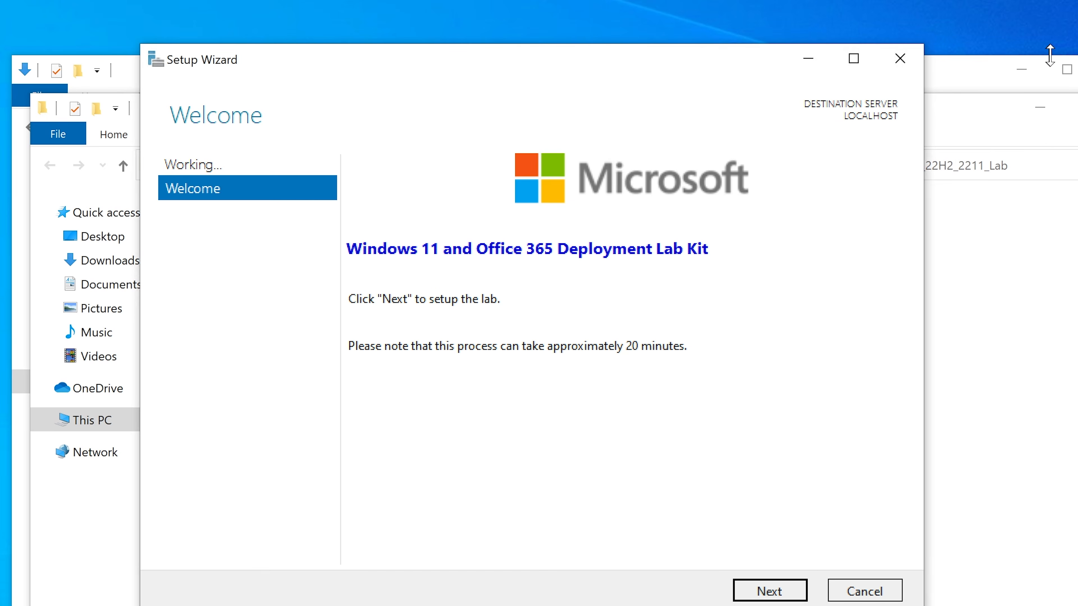
click(1077, 107)
click(1077, 70)
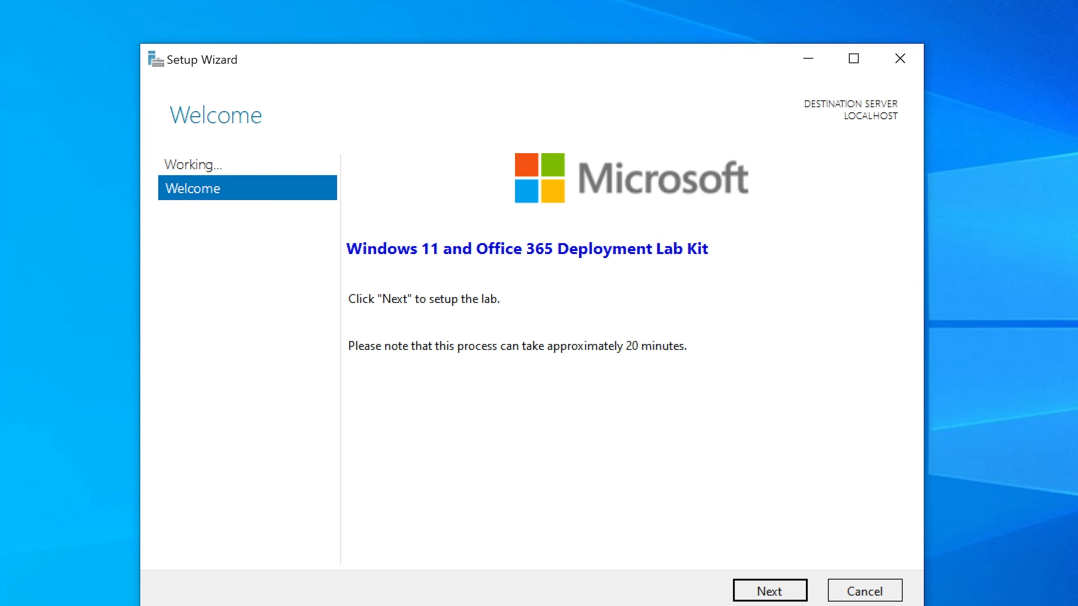
drag(668, 63, 662, 64)
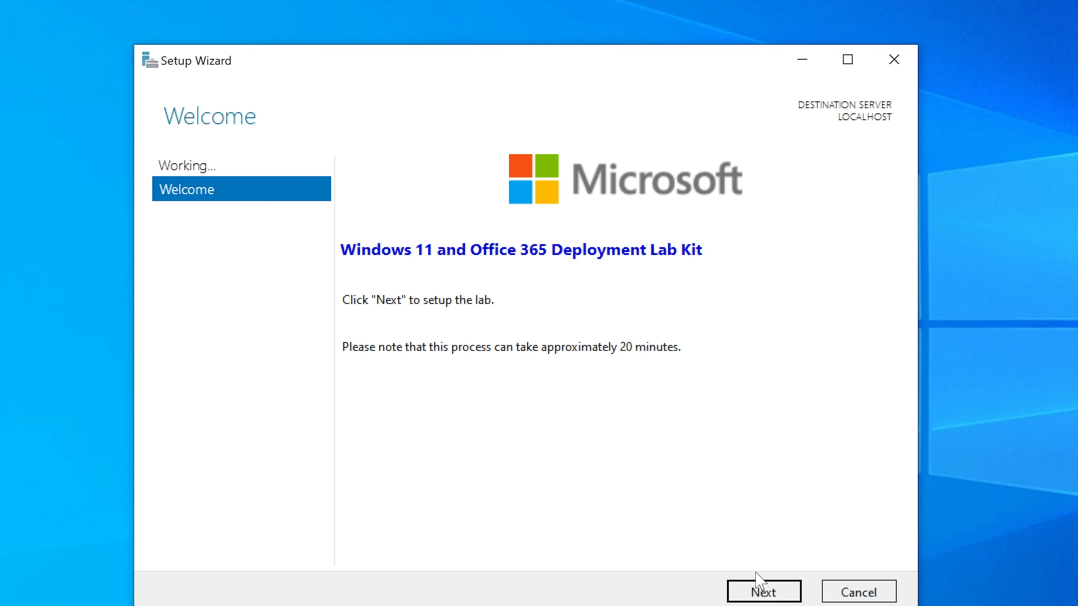
Step: Try to set up the lab by passing the wizard's Welcome and License pages, and quit at the Network page
click(752, 589)
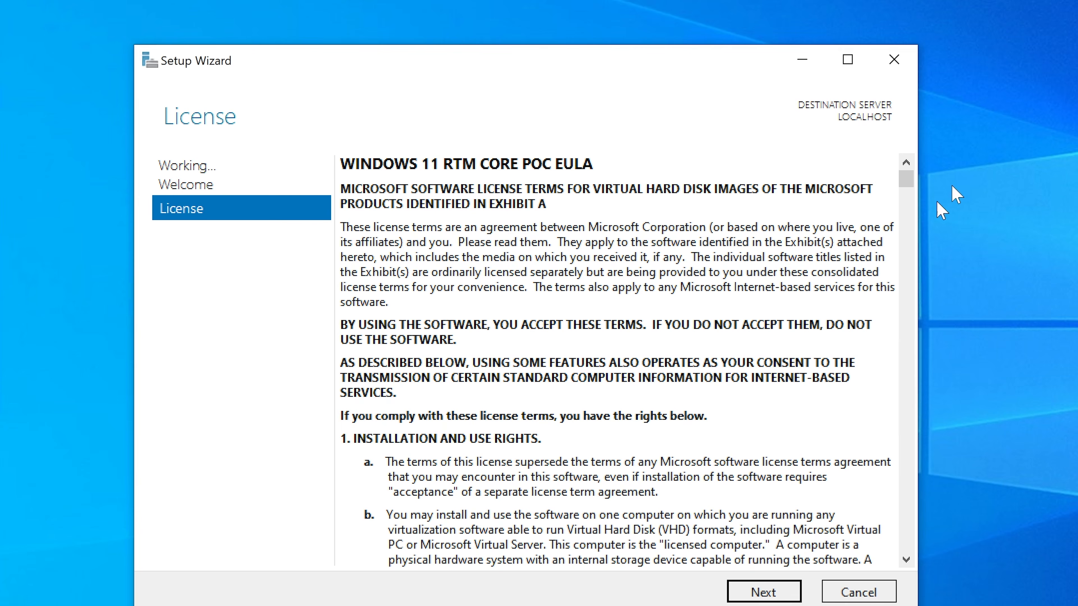
drag(906, 177, 915, 566)
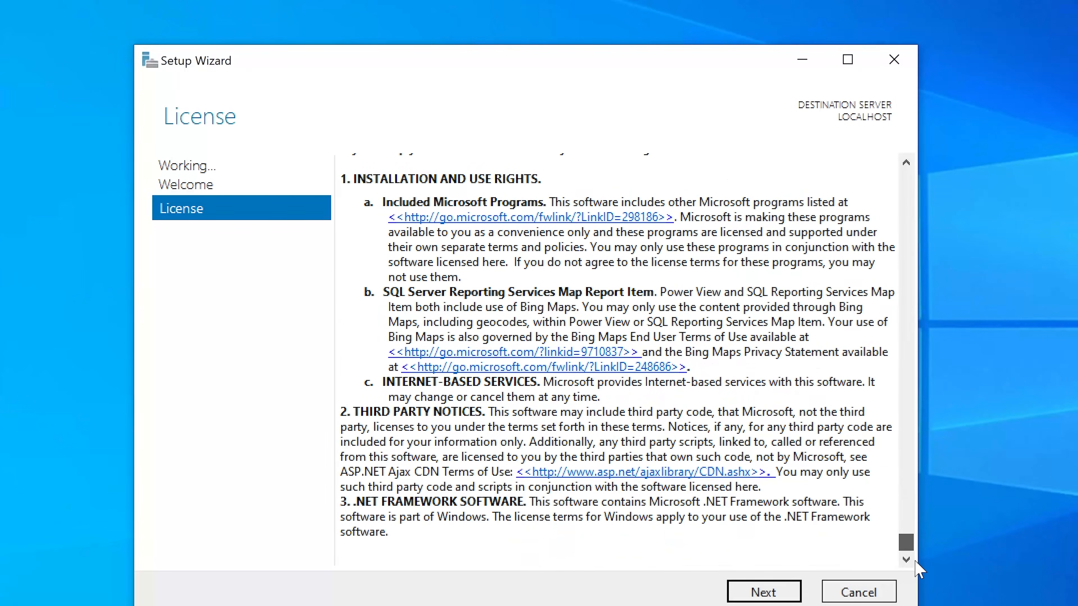
click(780, 594)
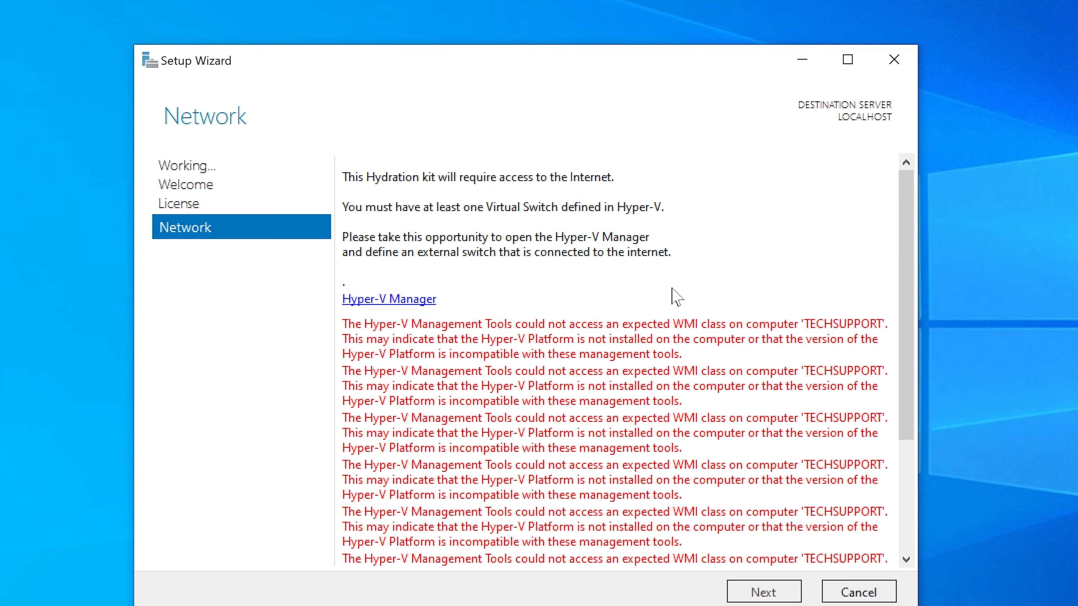
key(Escape)
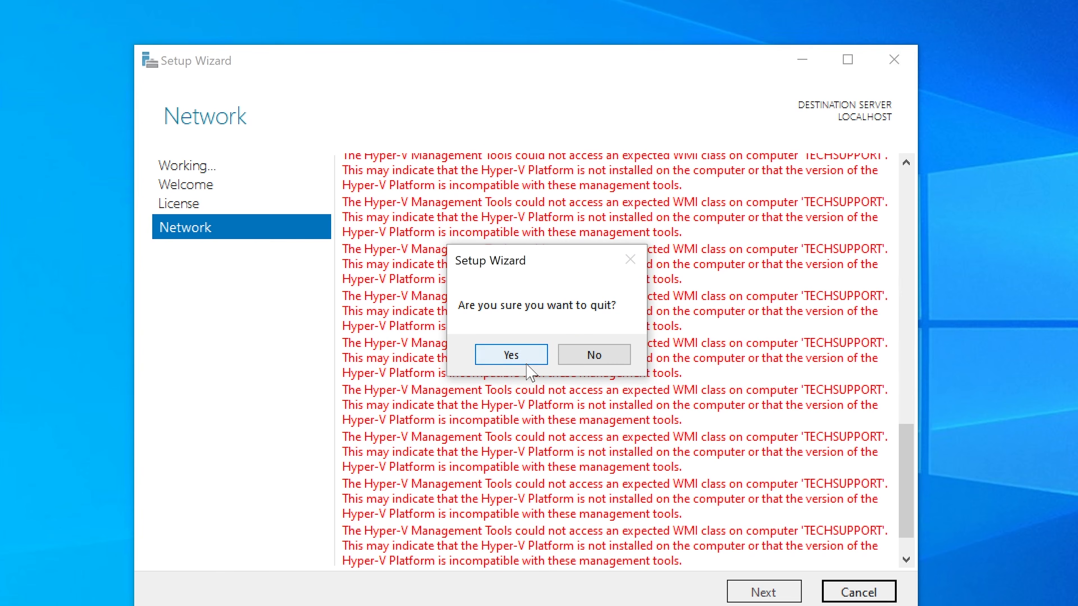
click(512, 355)
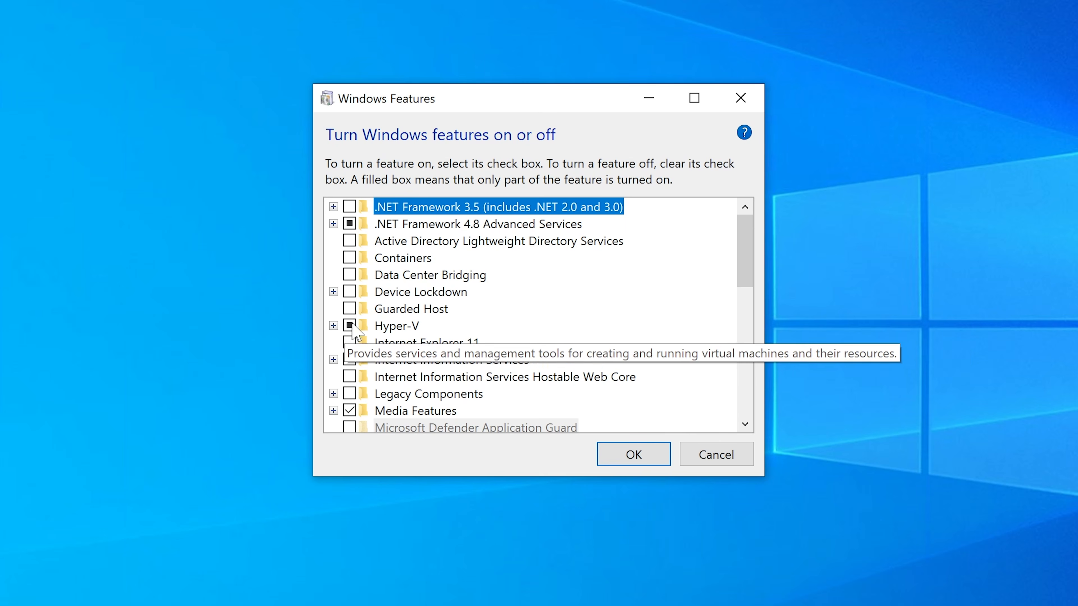
Step: Turn on Hyper-V Services under Hyper-V Platform in the Windows features and apply the change
click(334, 326)
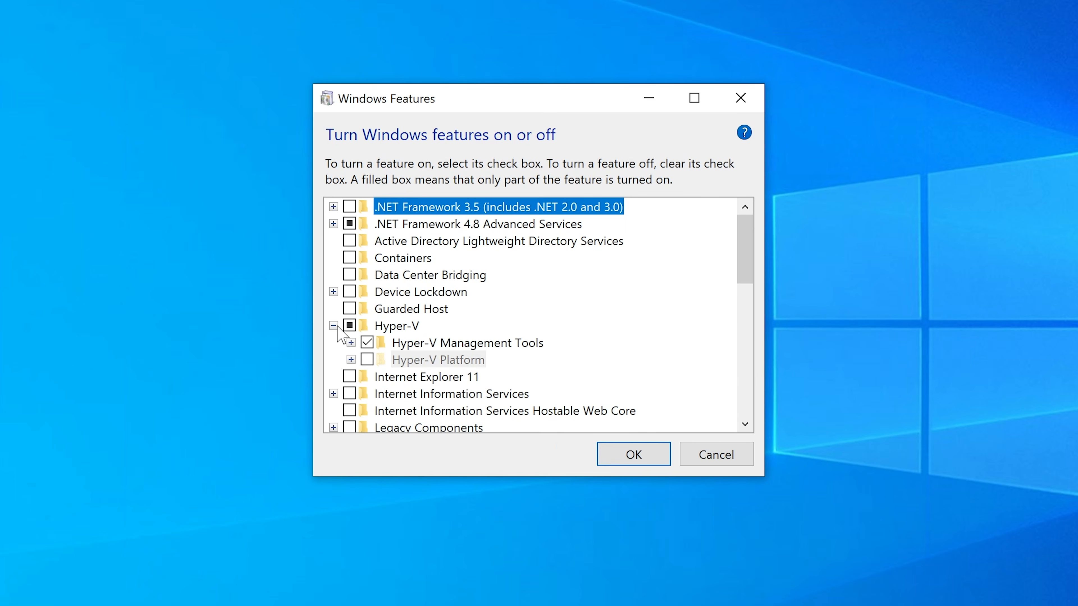
click(350, 360)
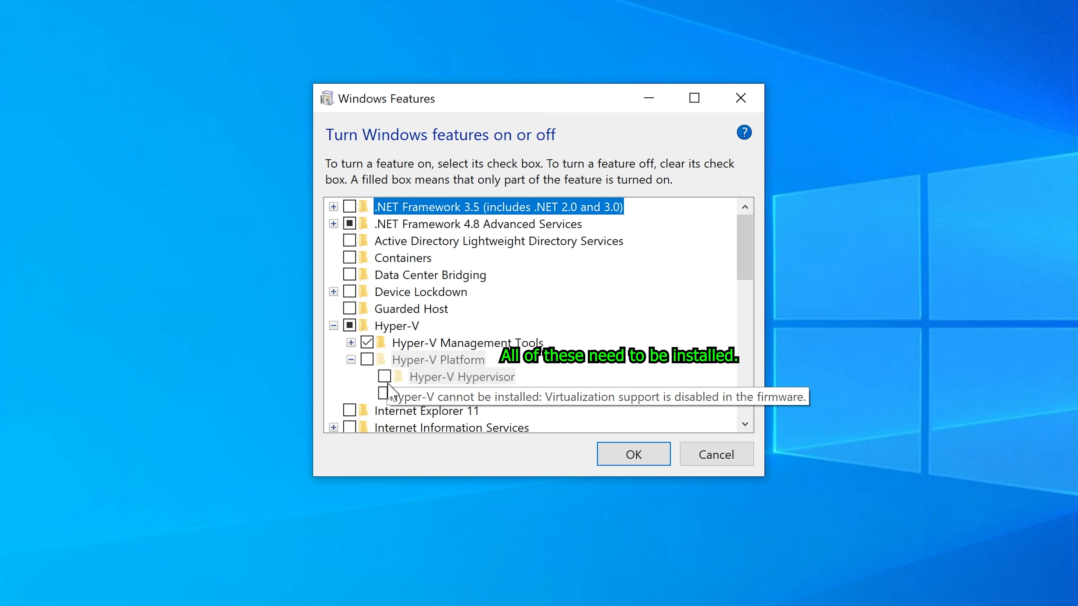
click(384, 393)
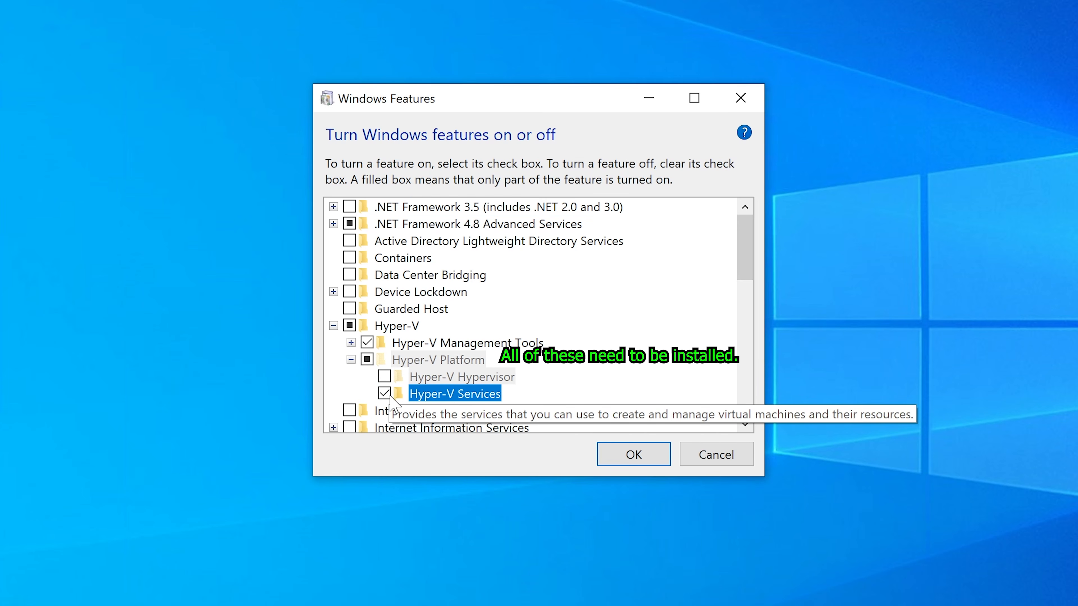
click(632, 454)
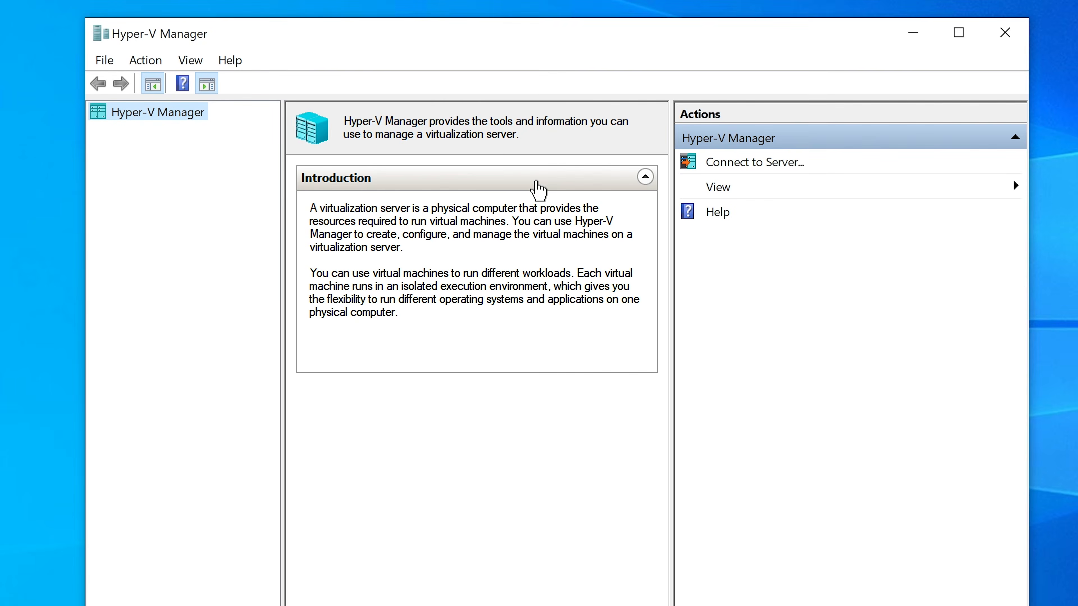
Step: Create an external virtual switch named New Virtual Switch on TECHSUPPORT, using the Intel(R) Ethernet Connection (2) I219-LM adapter, and close Hyper-V Manager
click(196, 132)
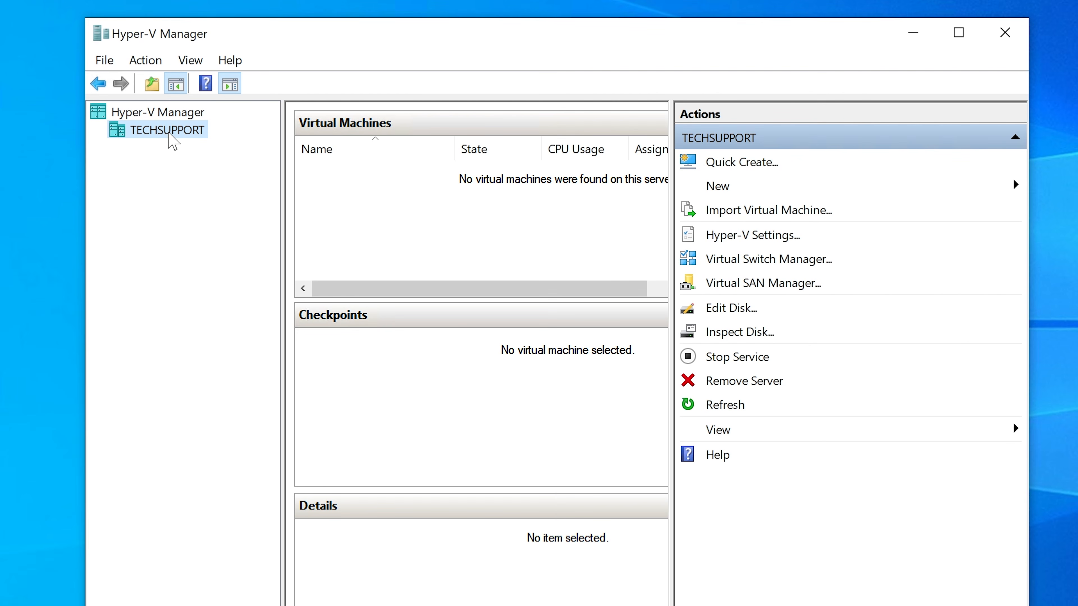
click(146, 61)
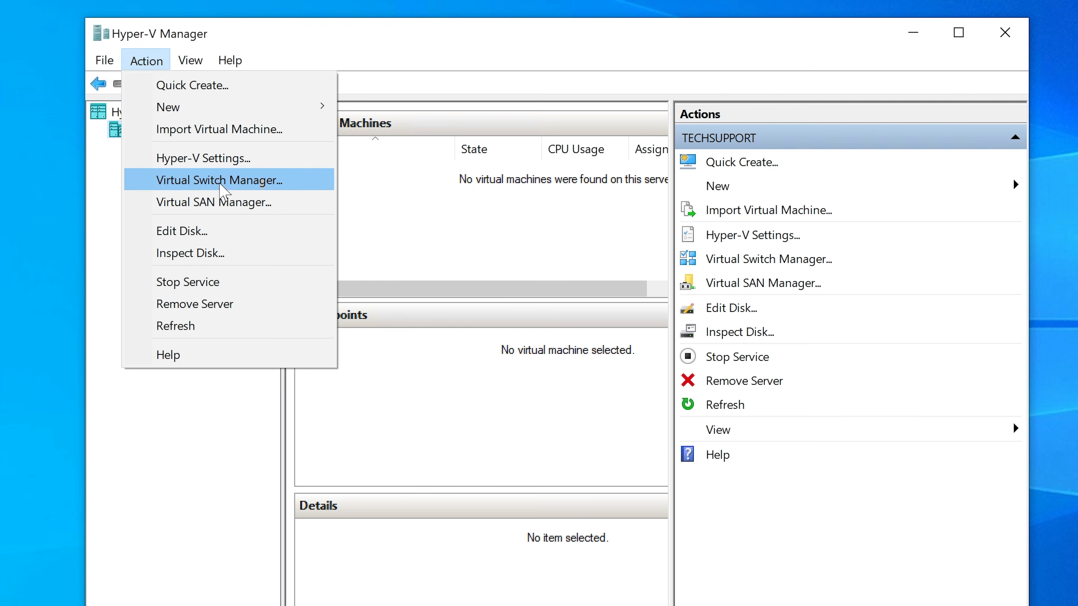
click(220, 184)
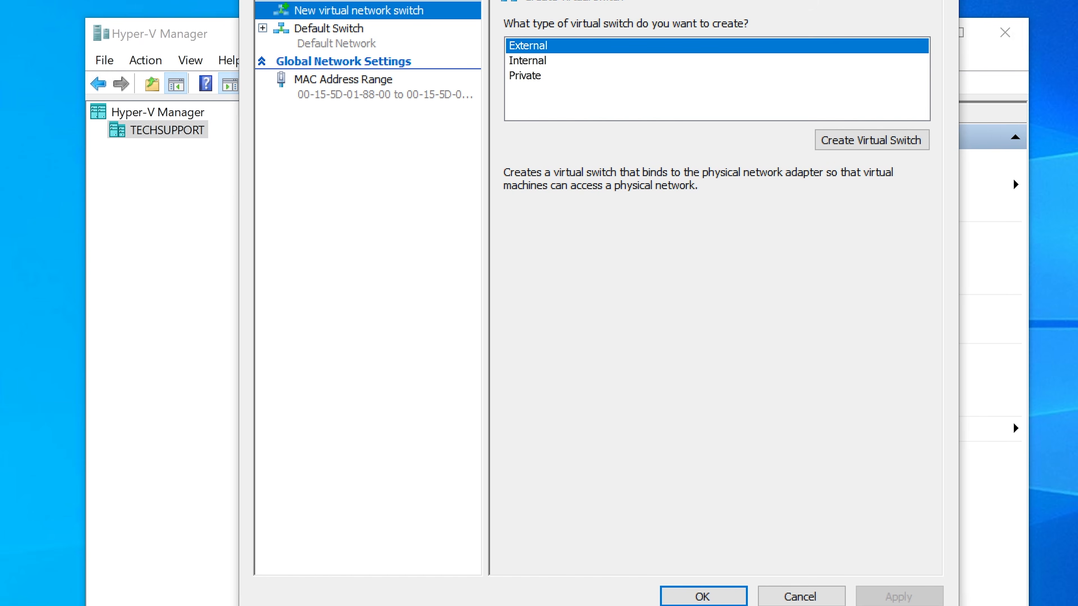
drag(623, 0, 574, 14)
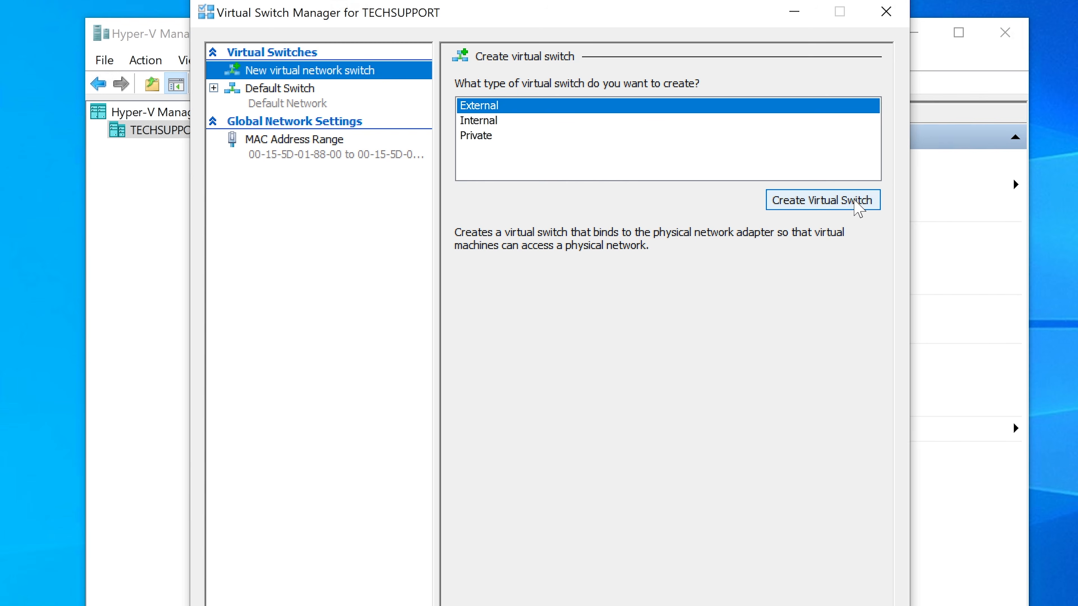
click(819, 200)
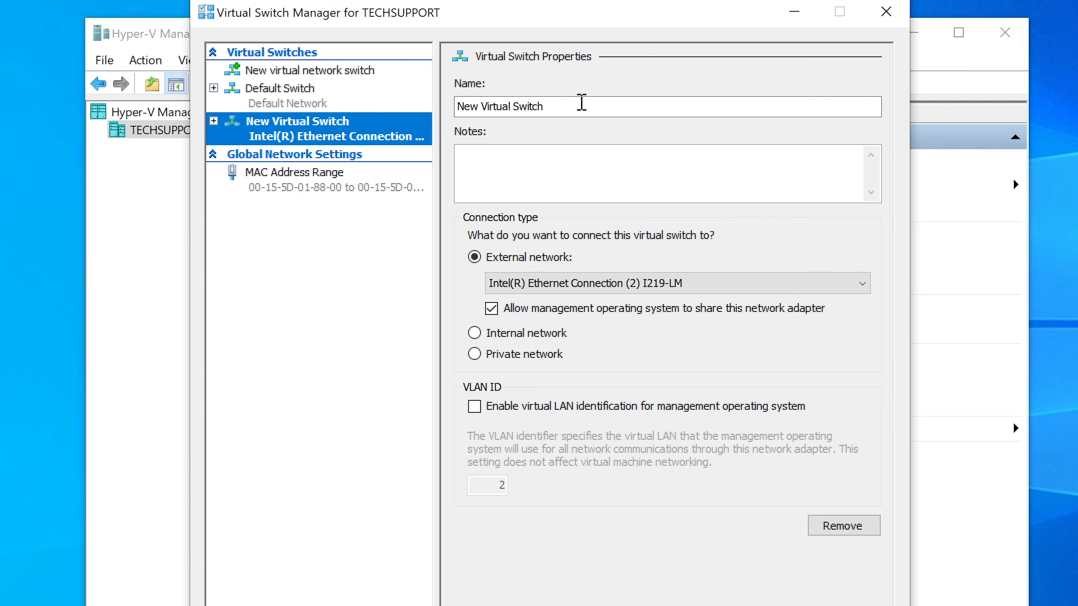
drag(562, 107, 459, 103)
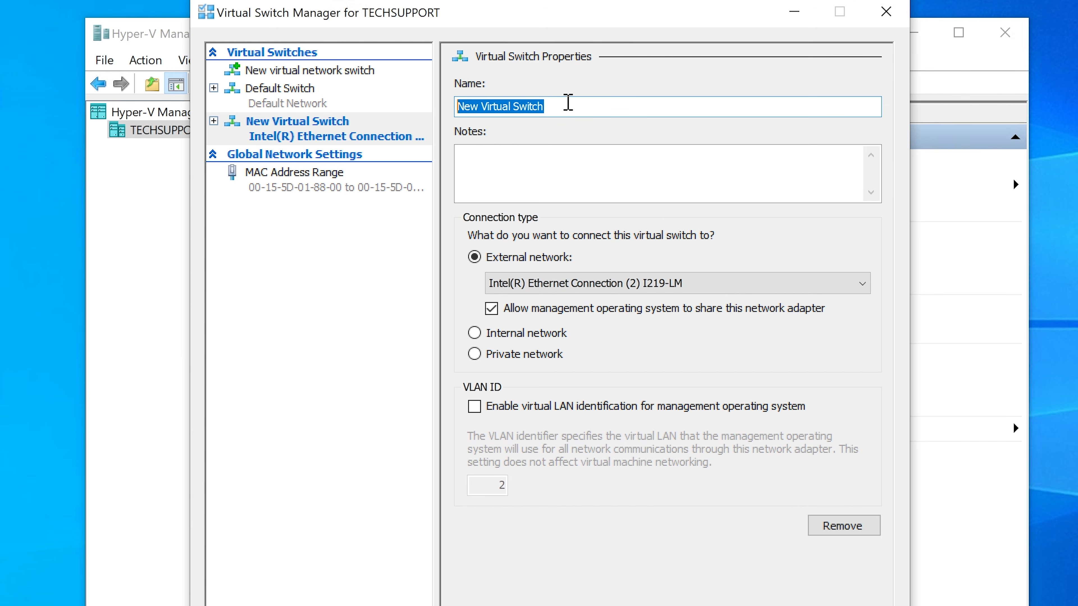
click(569, 104)
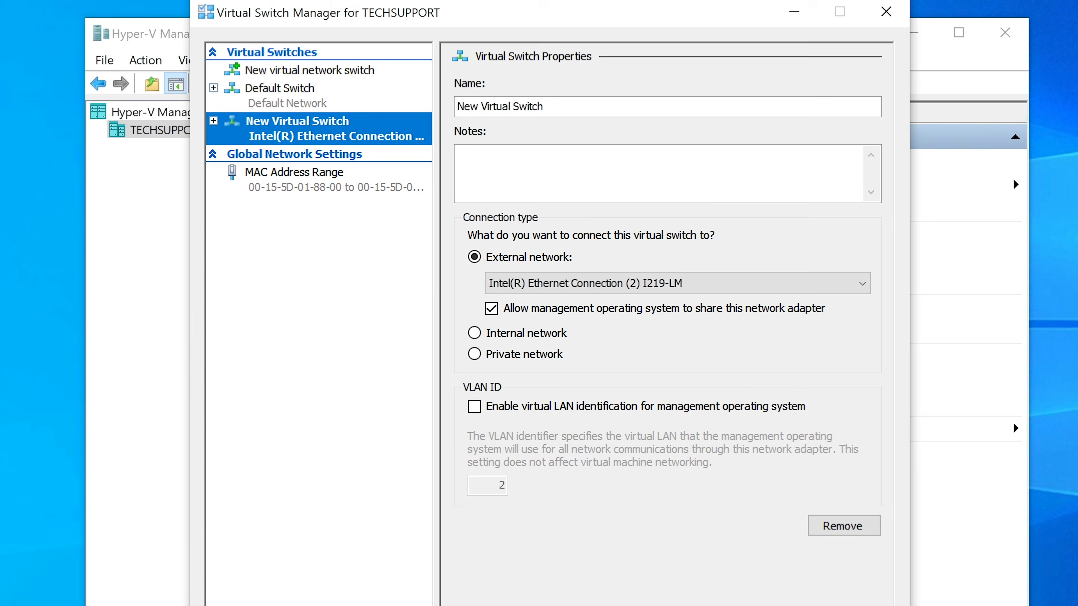
click(612, 421)
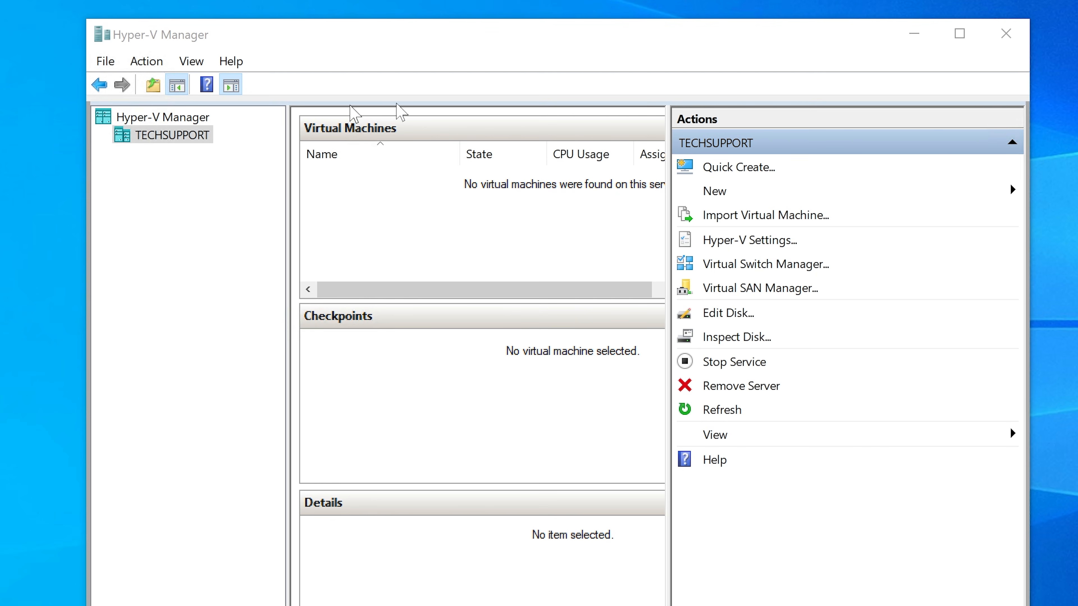
click(1005, 35)
Step: Open the extracted Win11_22H2_2211_Lab folder in Downloads in a new File Explorer window
key(super+e)
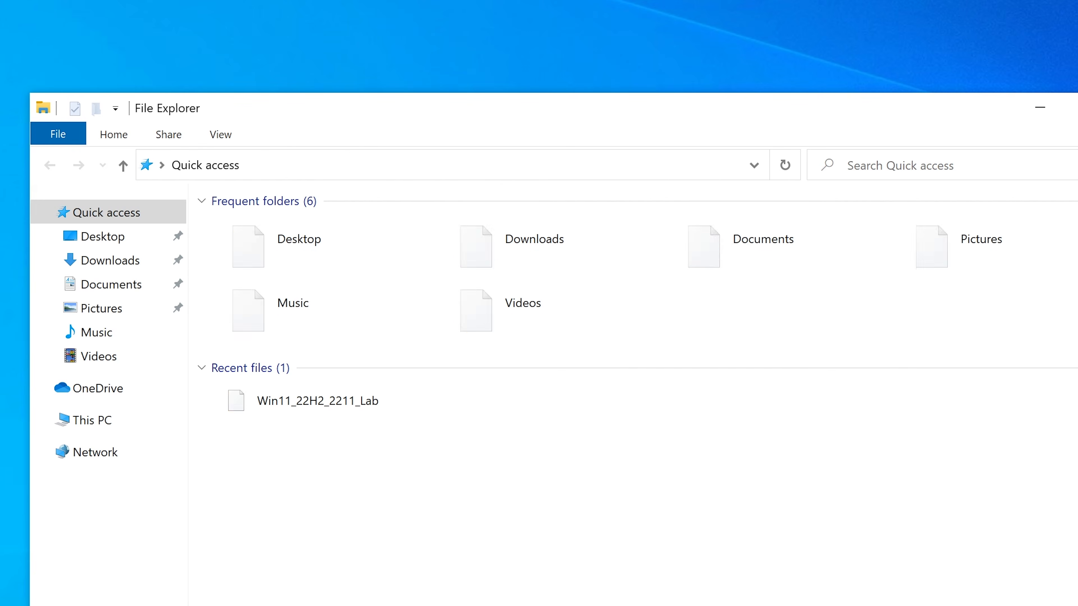
click(508, 237)
double_click(508, 236)
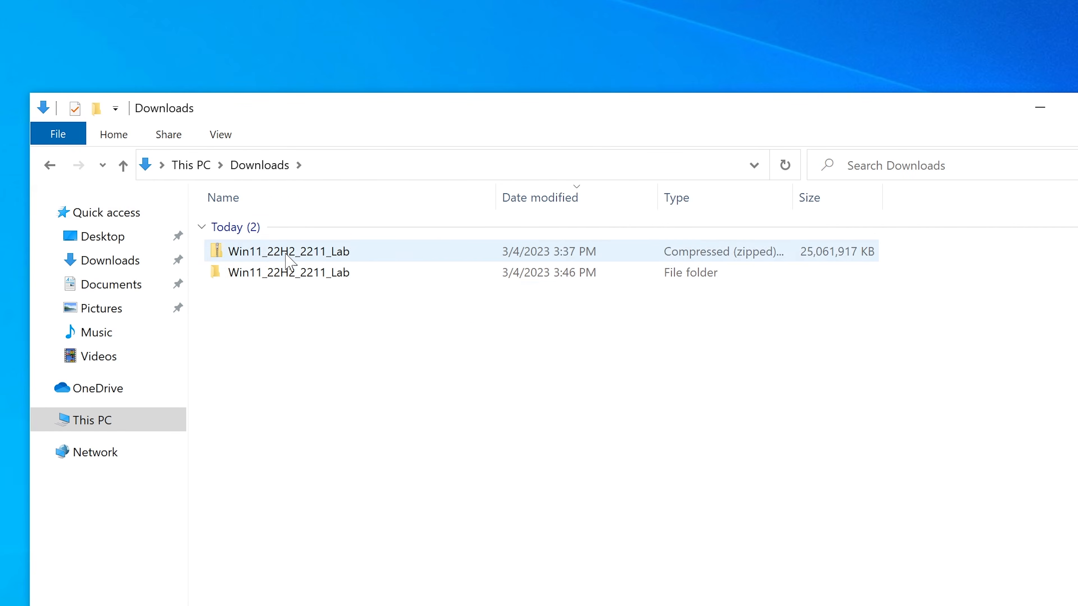
double_click(271, 276)
Step: Try to provision the lab by running setup through User Account Control and advancing the wizard to Provision, and quit during the file extraction
double_click(298, 259)
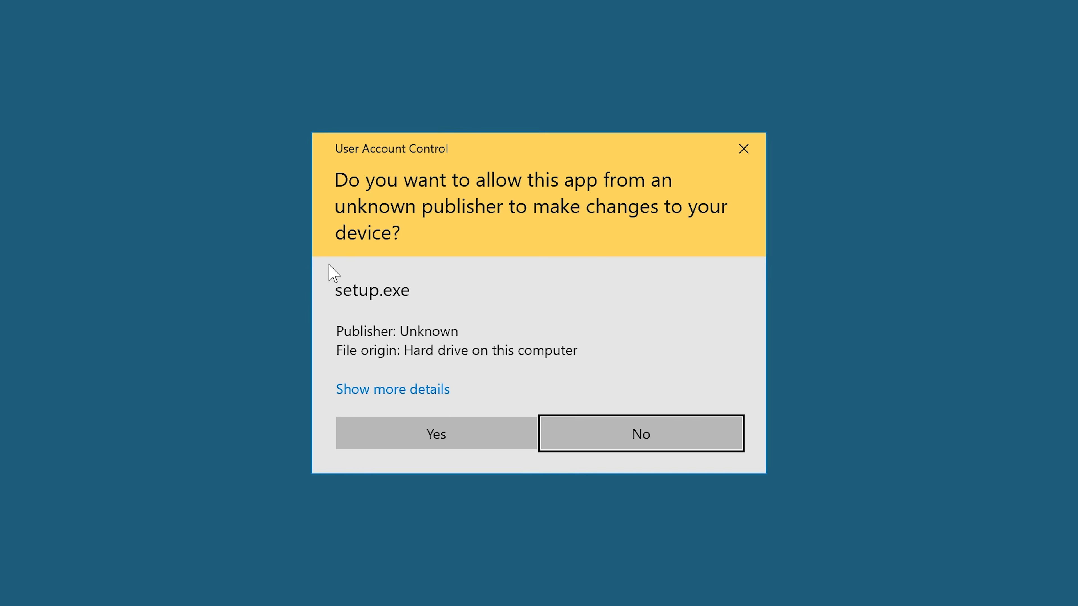
click(453, 428)
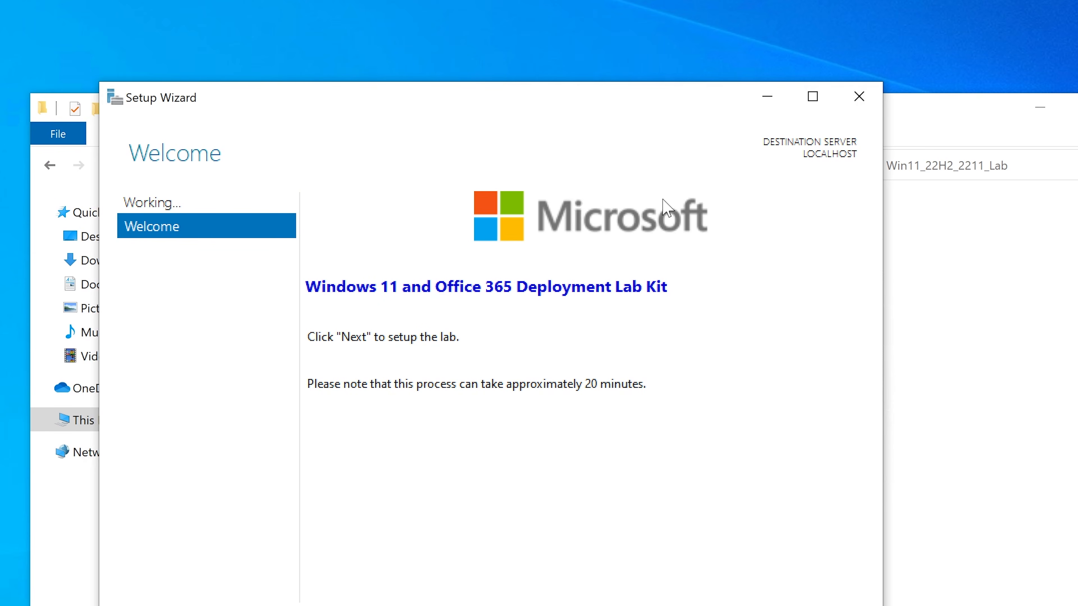
drag(642, 94, 640, 46)
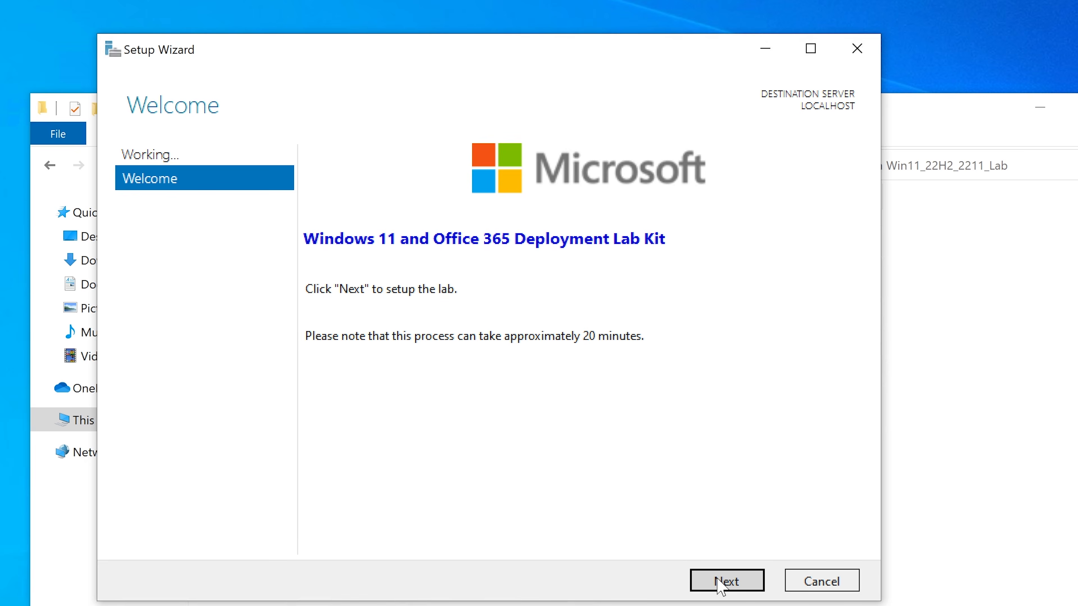
click(720, 586)
click(721, 584)
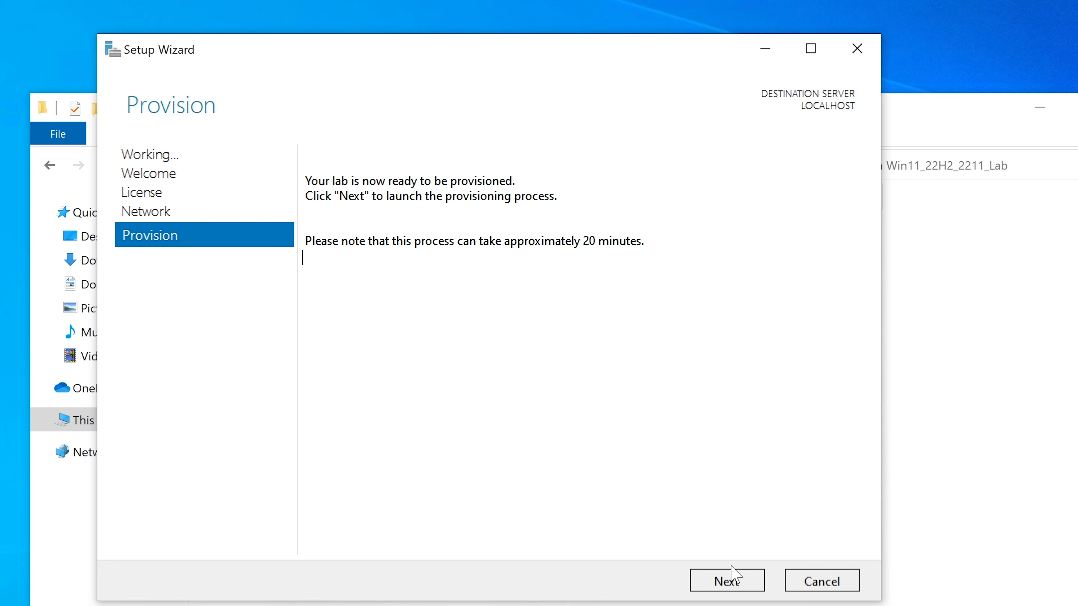
click(729, 581)
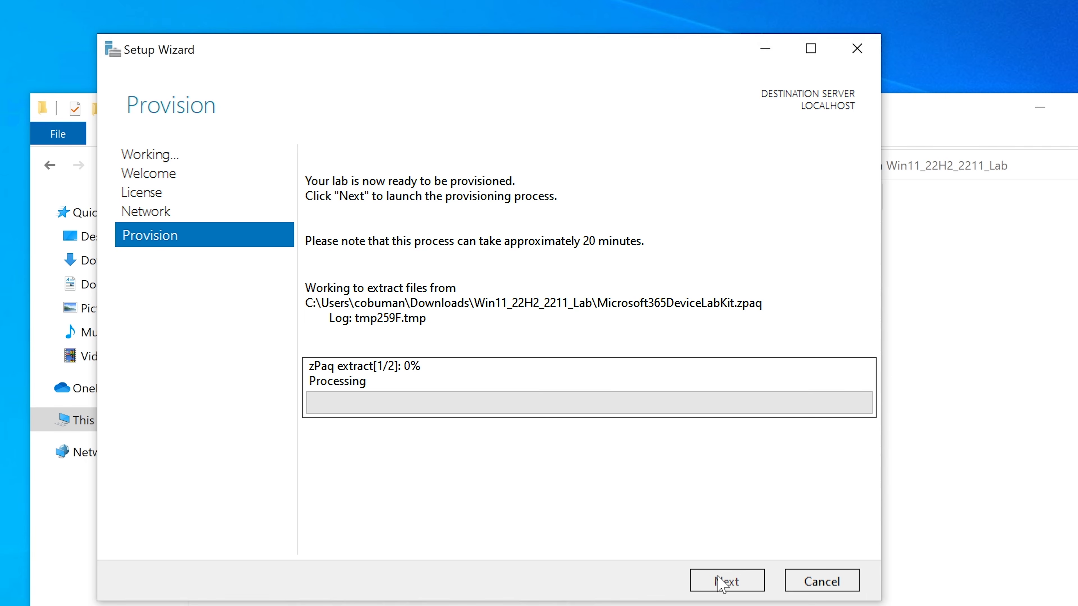
click(823, 581)
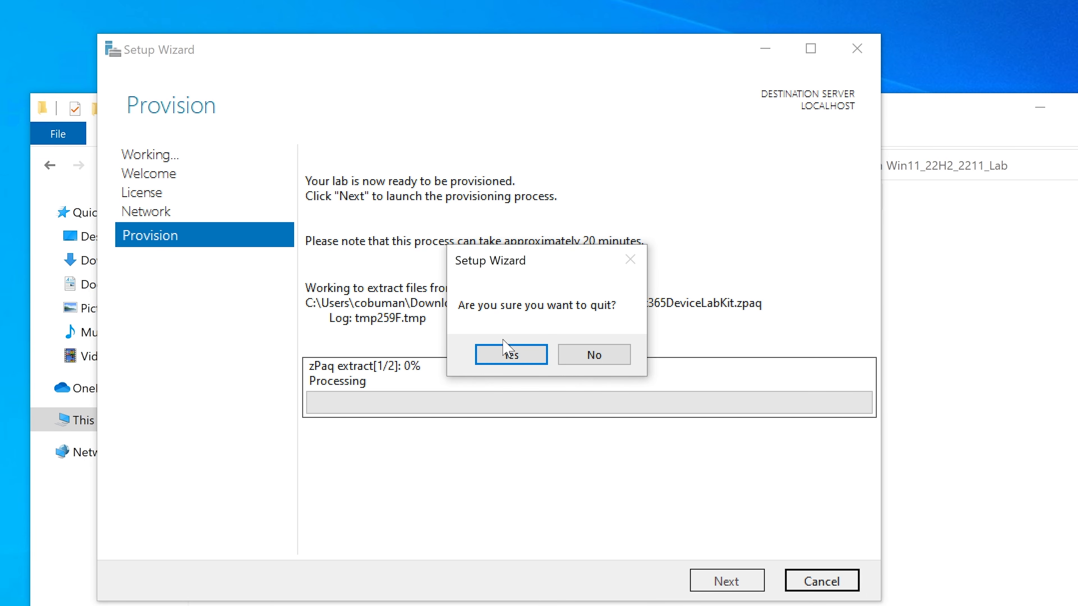
click(511, 355)
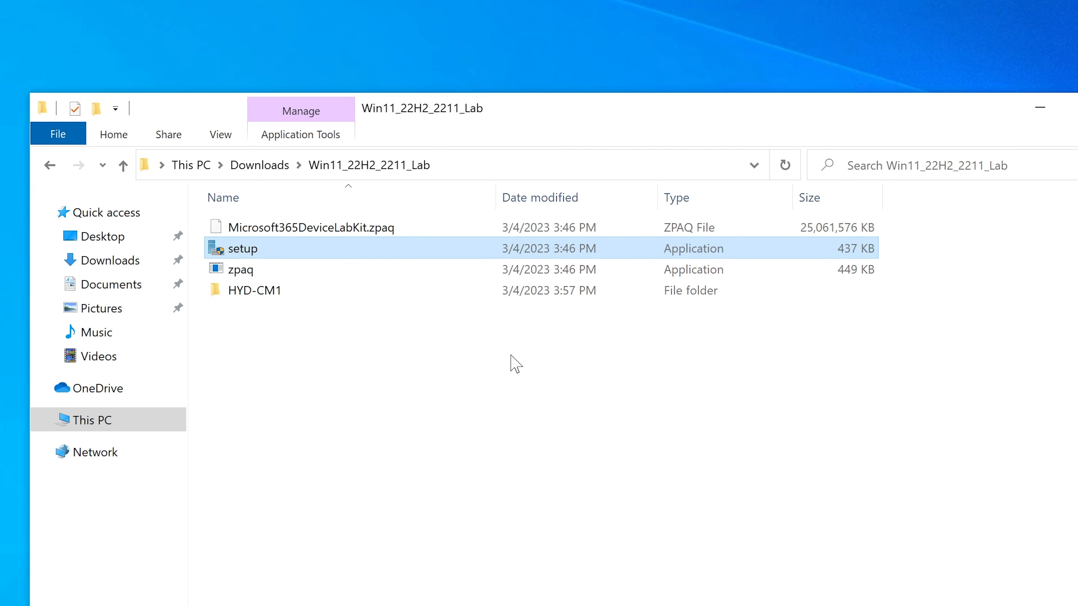
double_click(364, 253)
right_click(363, 247)
click(276, 312)
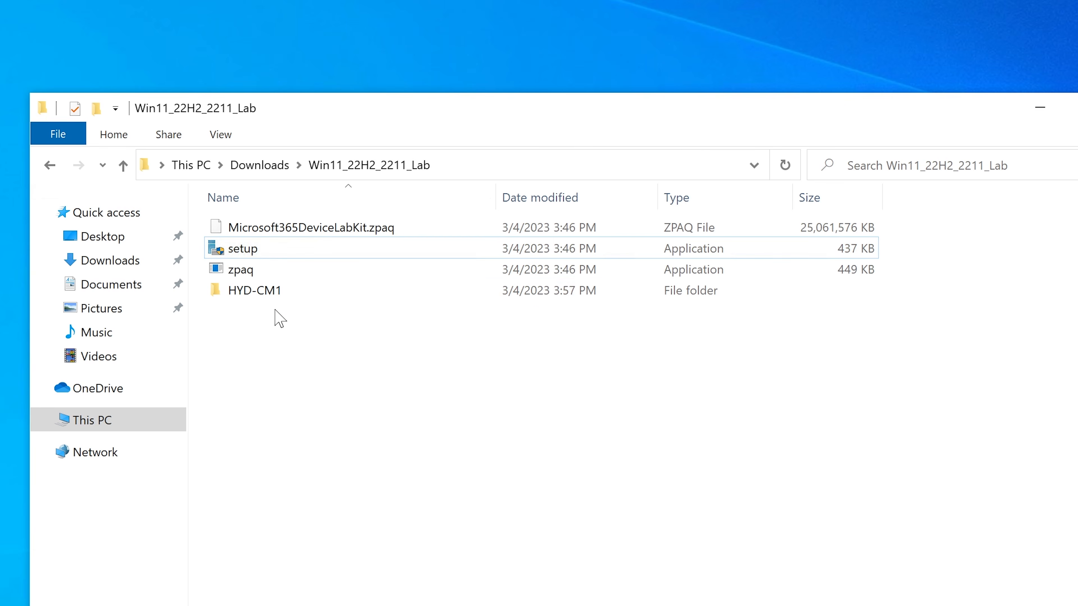
click(281, 294)
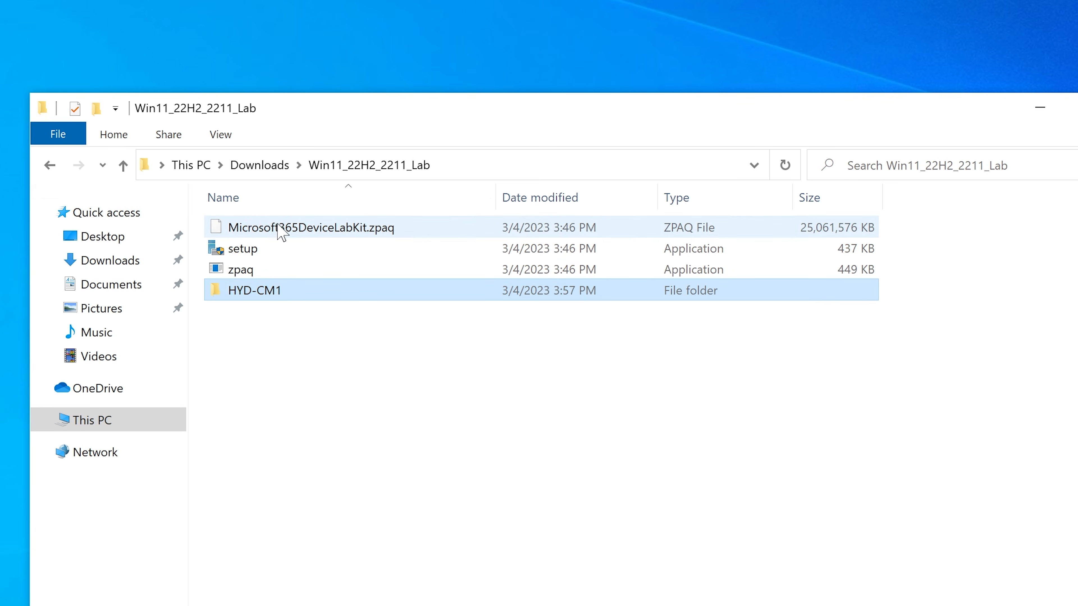
Step: Move Microsoft365DeviceLabKit.zpaq, setup and zpaq from the Win11_22H2_2211_Lab folder to the VM (D:) drive
drag(202, 220, 301, 281)
right_click(303, 230)
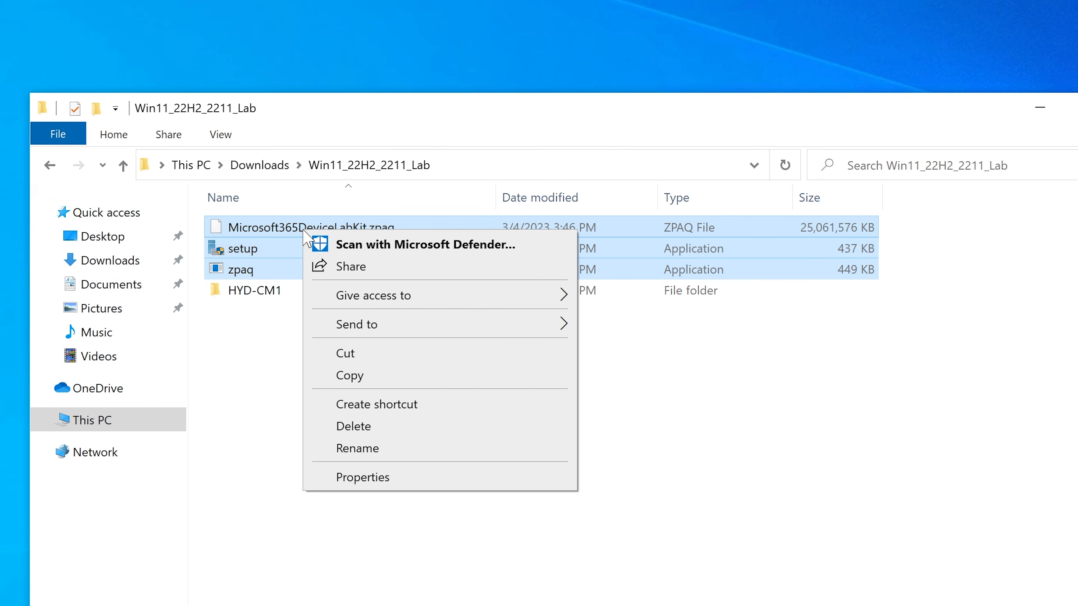
click(363, 356)
click(42, 420)
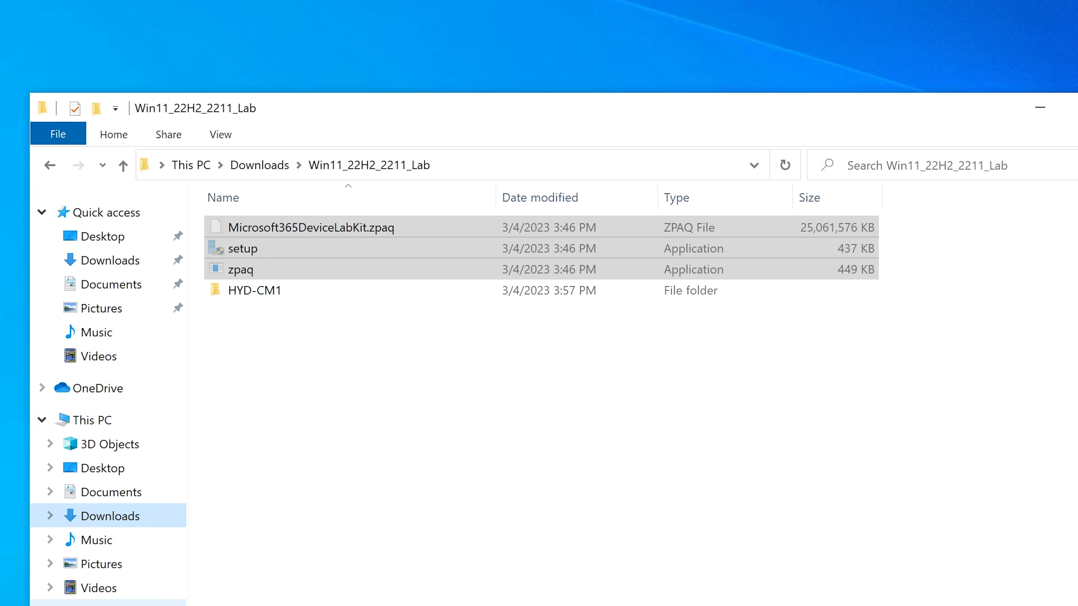
click(100, 605)
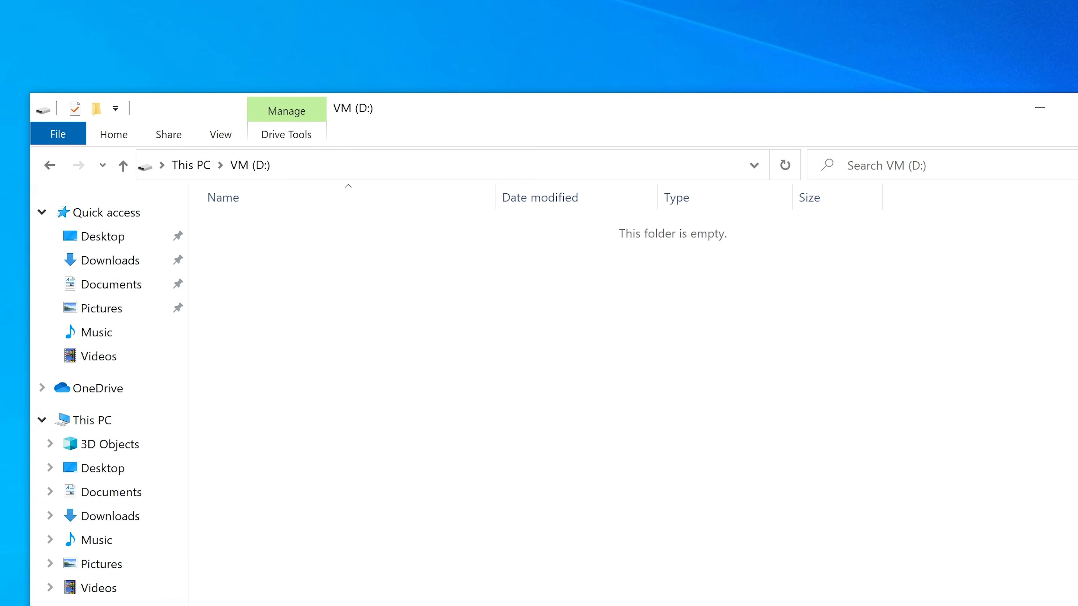
right_click(440, 349)
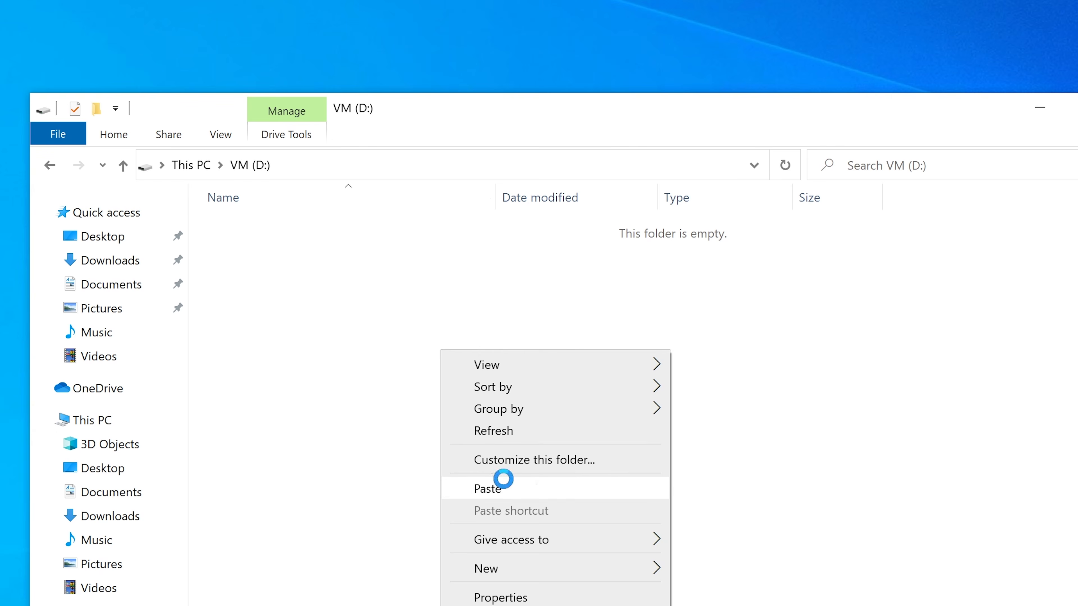
click(504, 483)
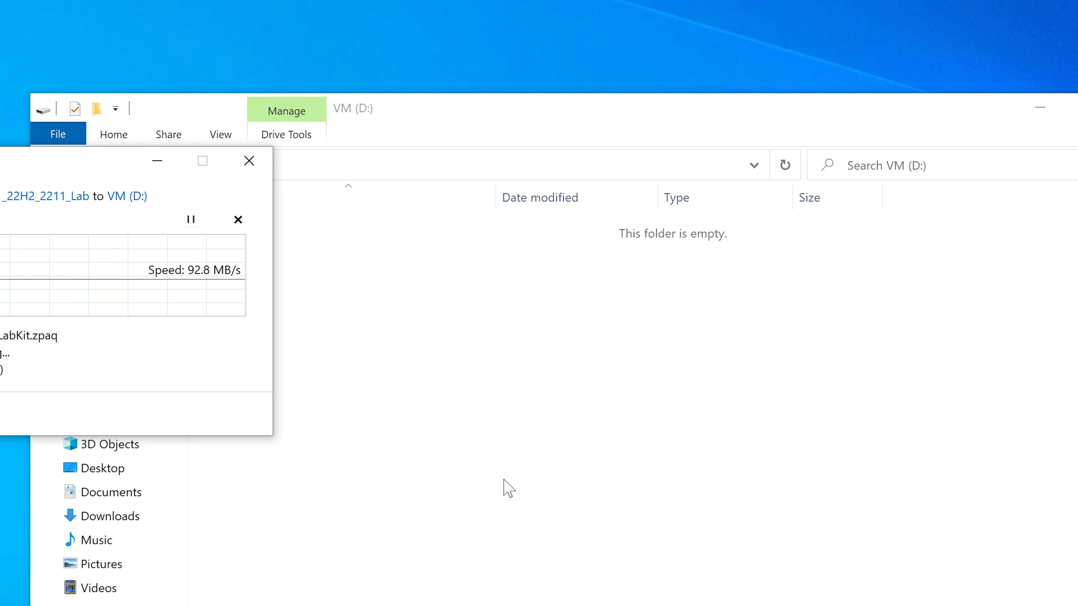
drag(233, 183, 532, 217)
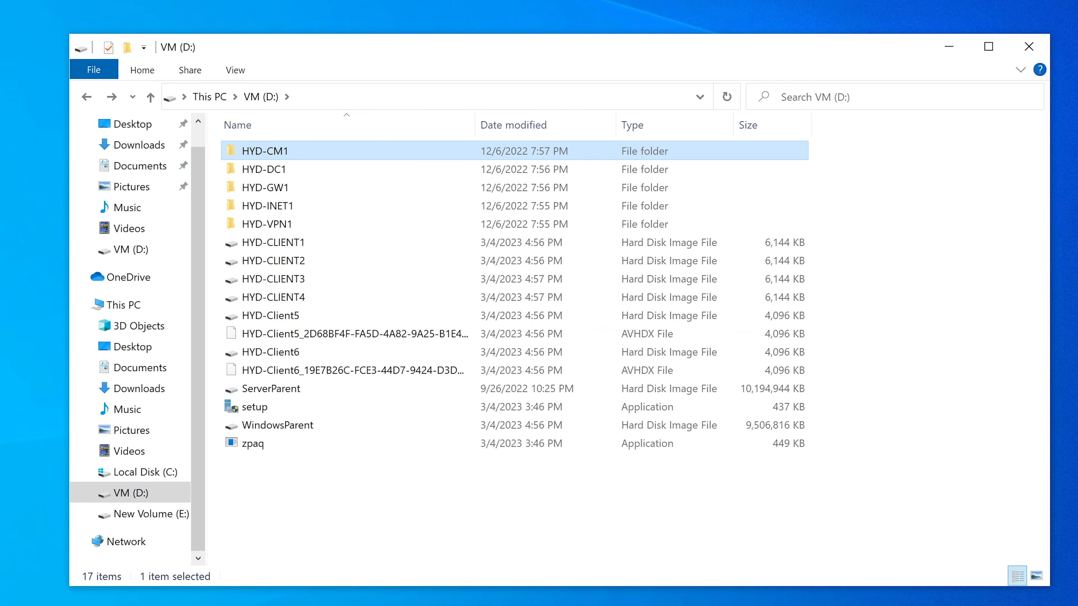
Step: Search Windows for Hyper-V Manager, run it as administrator and reposition its window on the desktop
key(super+s)
text(hyper)
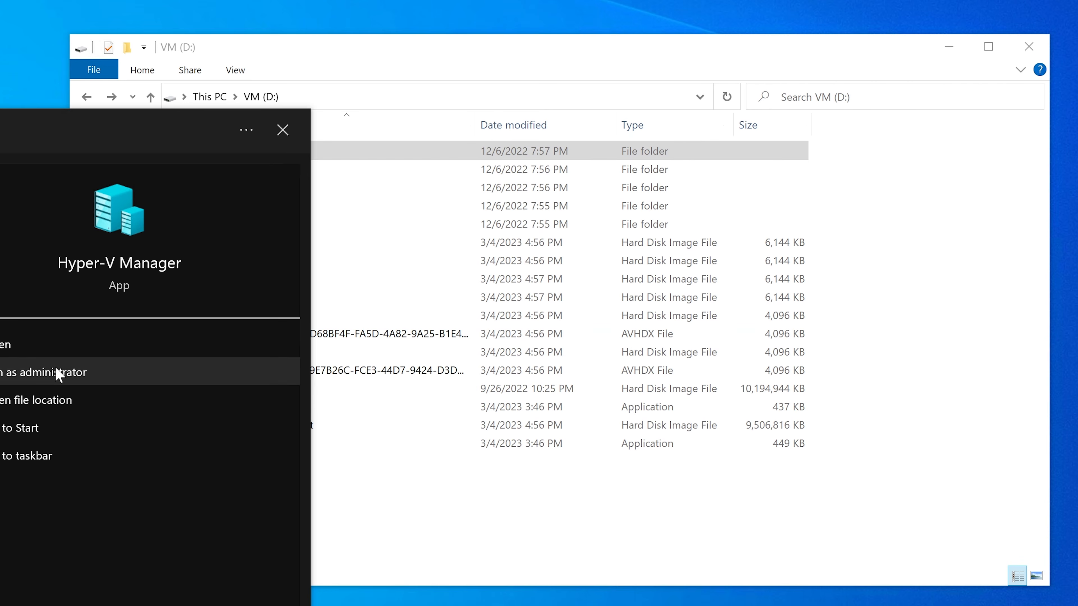
click(58, 374)
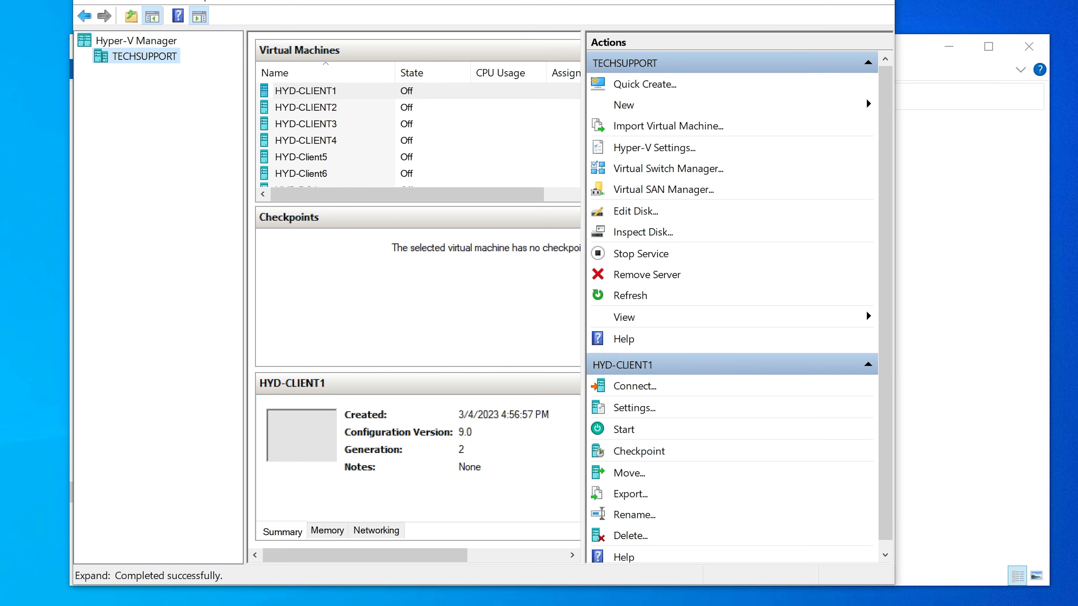
drag(323, 0, 295, 6)
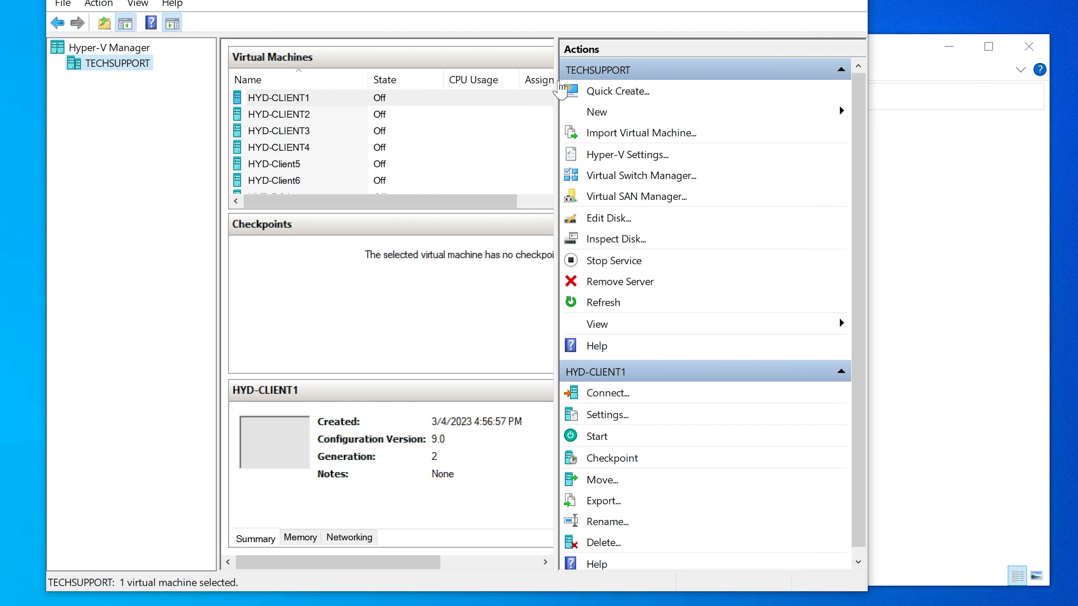
Step: Widen the virtual machine list and view the details of HYD-CLIENT2 and HYD-CLIENT3
drag(554, 89, 654, 91)
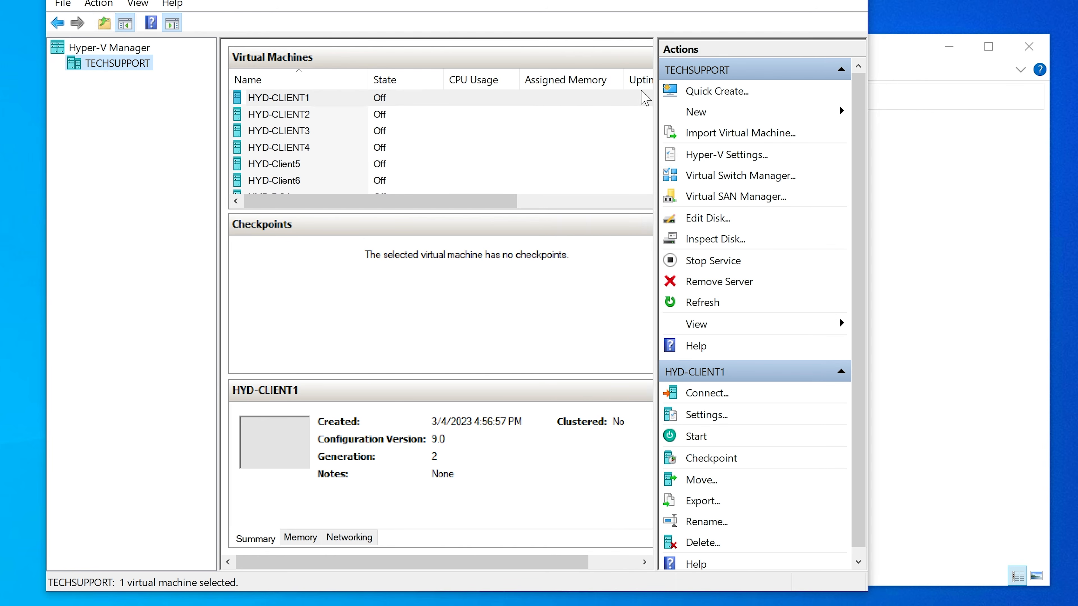
click(288, 121)
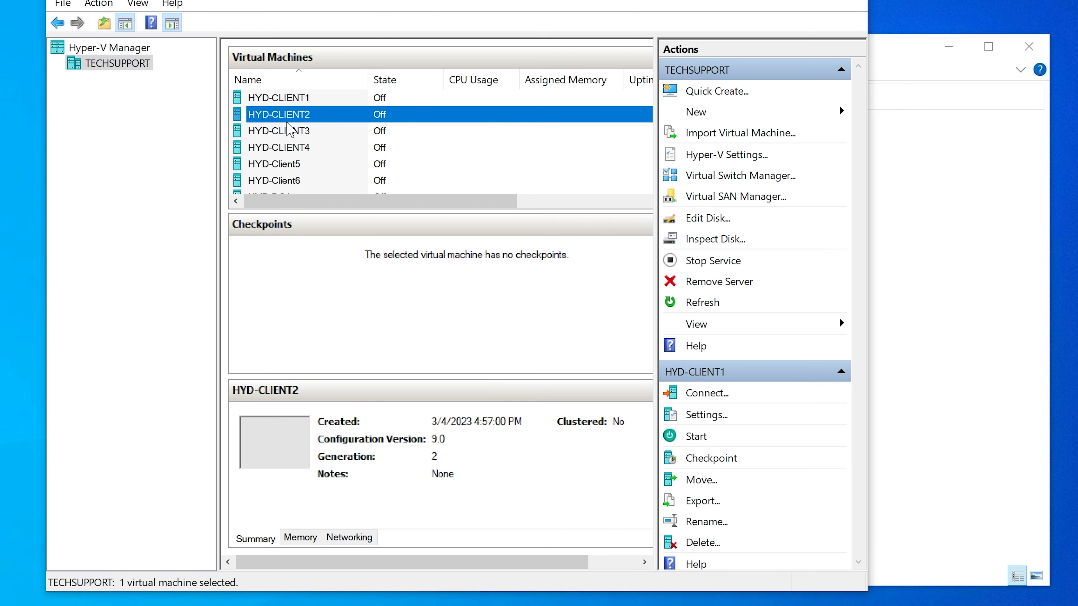
click(283, 133)
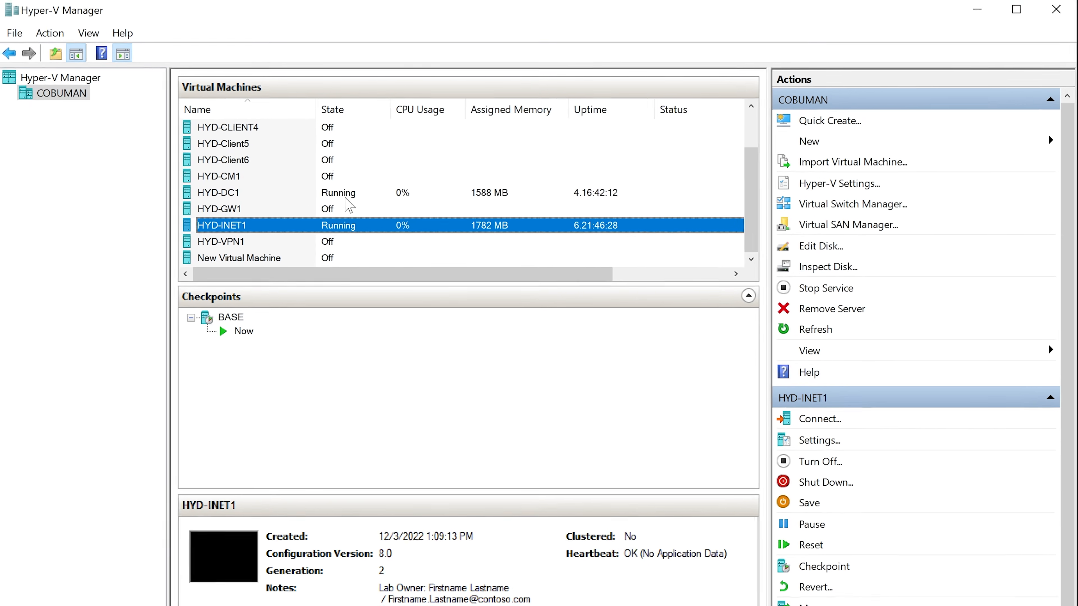
Step: View the details of HYD-CLIENT1, HYD-DC1 and HYD-INET1 in the virtual machine list
scroll(349, 209, up, 1)
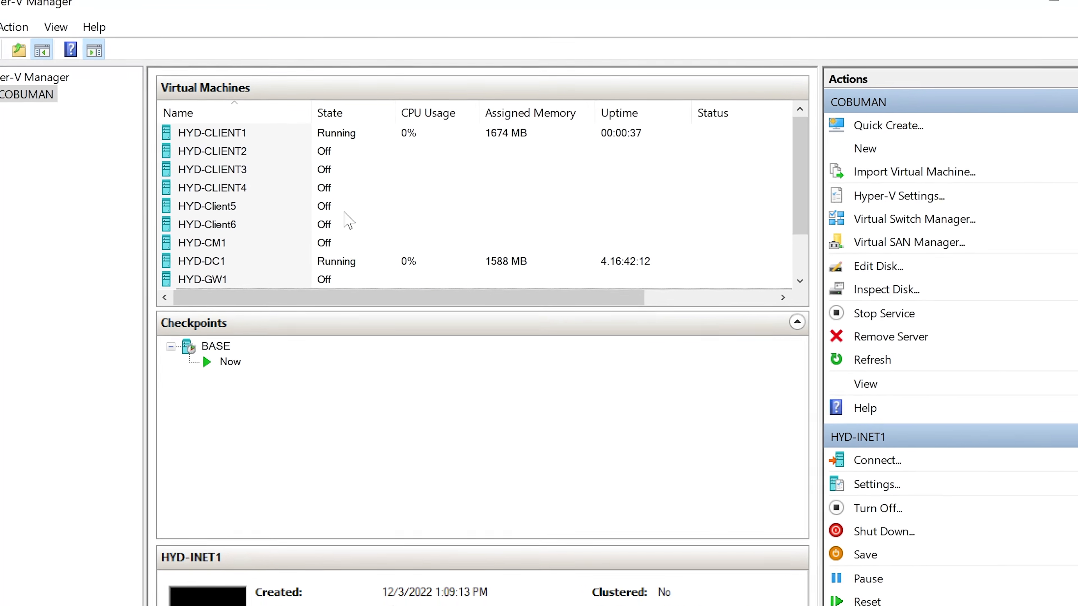
click(275, 143)
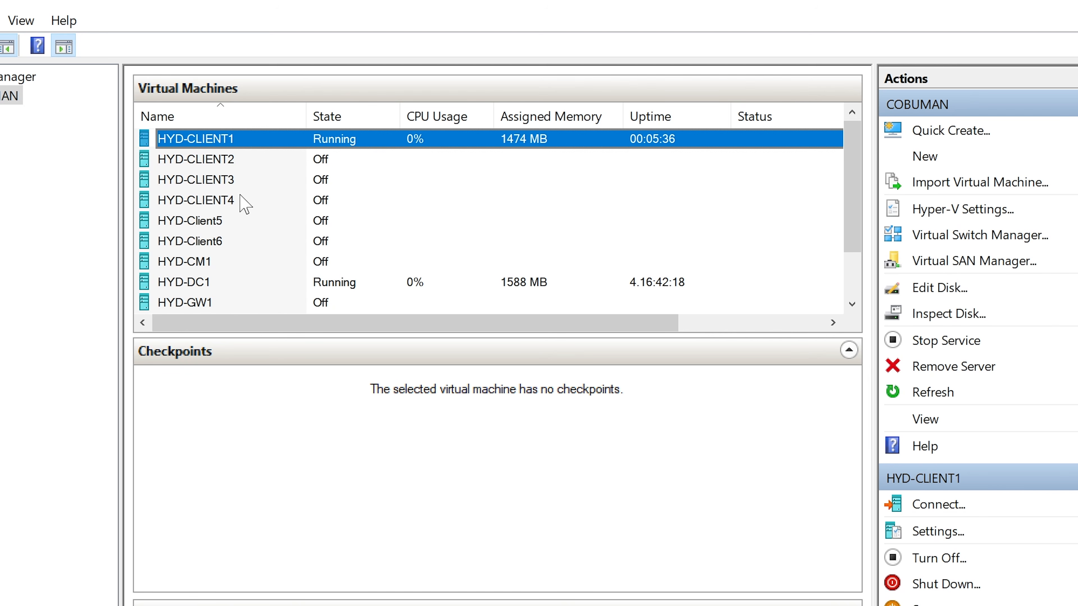
scroll(321, 206, down, 1)
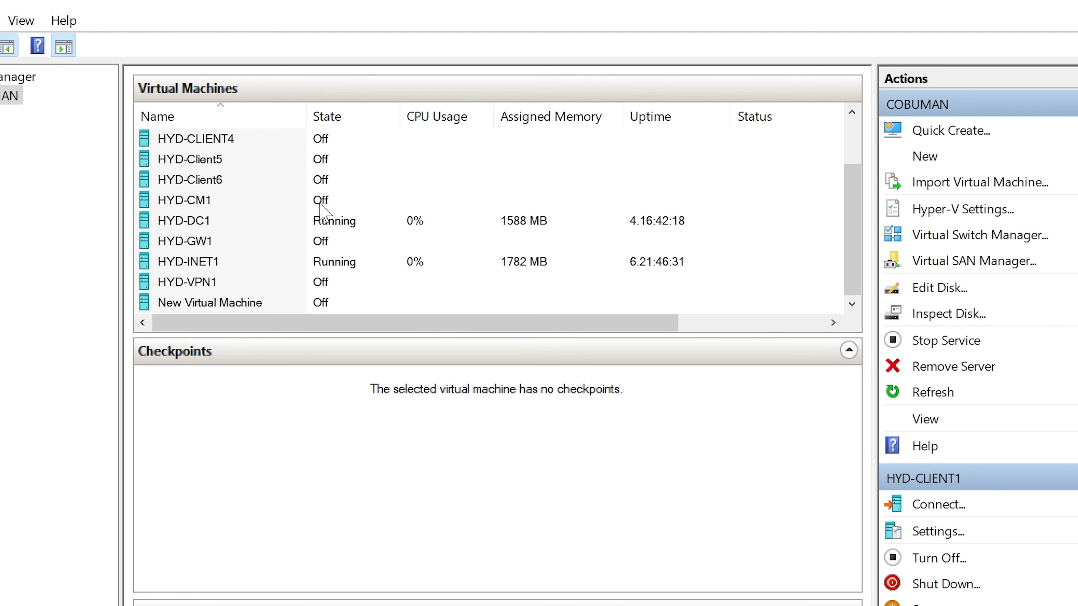
click(283, 226)
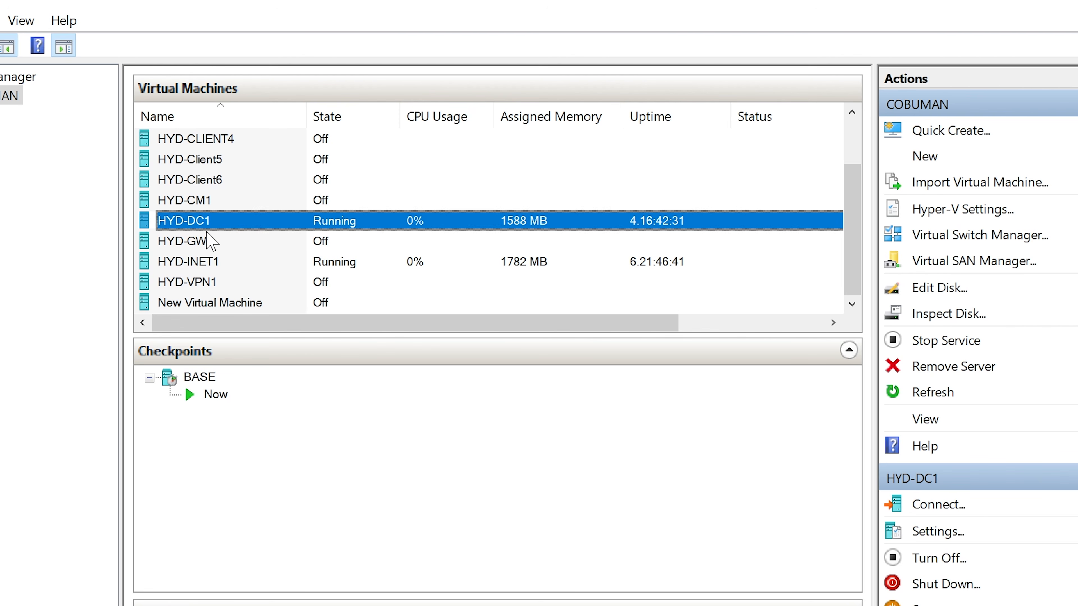
click(213, 260)
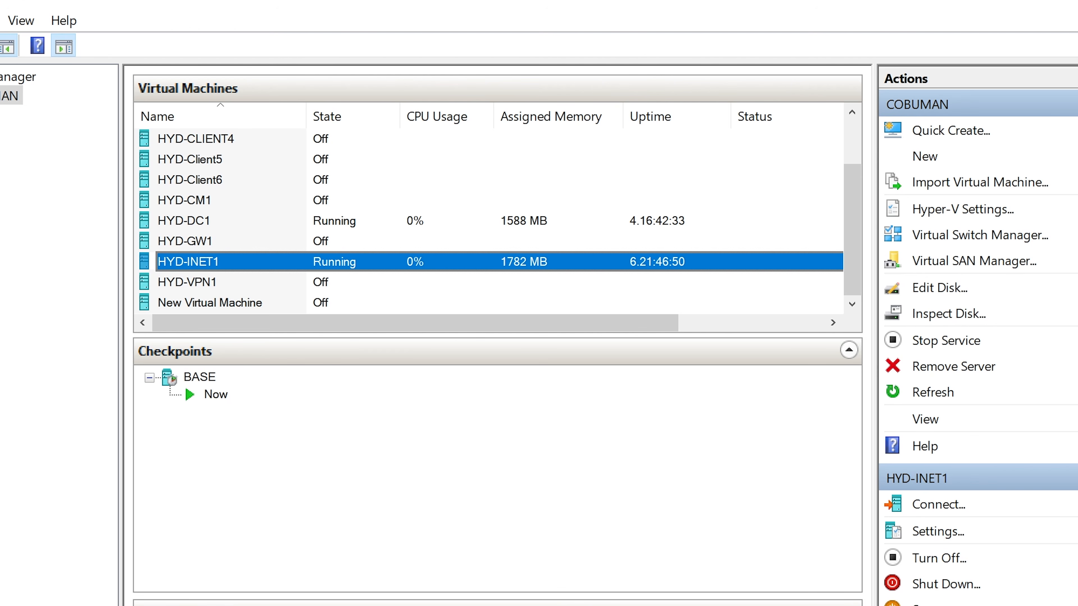
Step: Bring up the HYD-CLIENT1 and HYD-DC1 connection windows and sign in to HYD-DC1 as CORP\LabAdmin with the account password
key(alt+Tab)
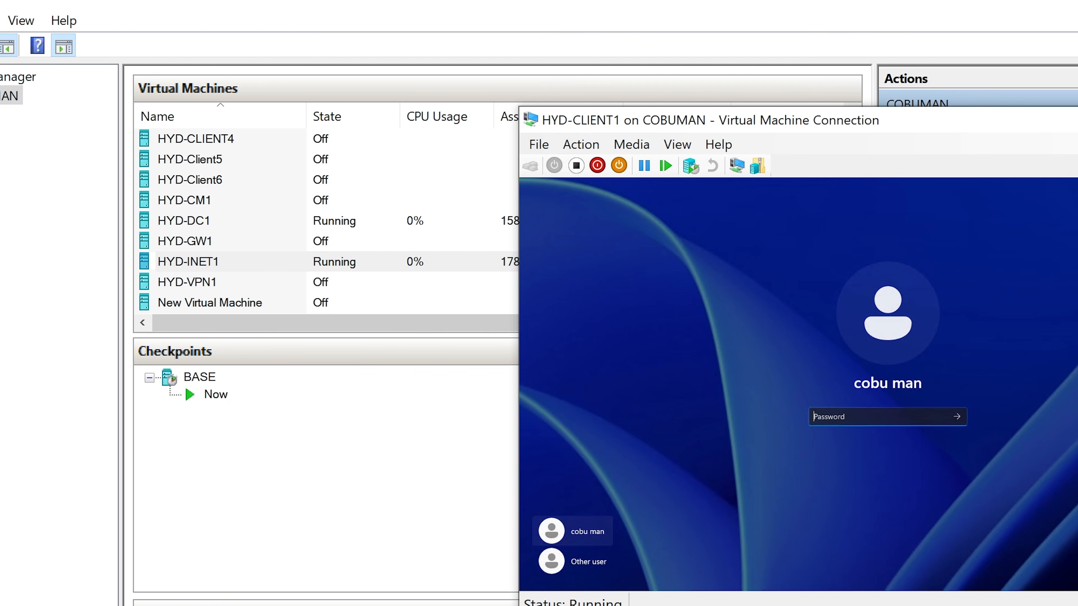
key(alt+Tab)
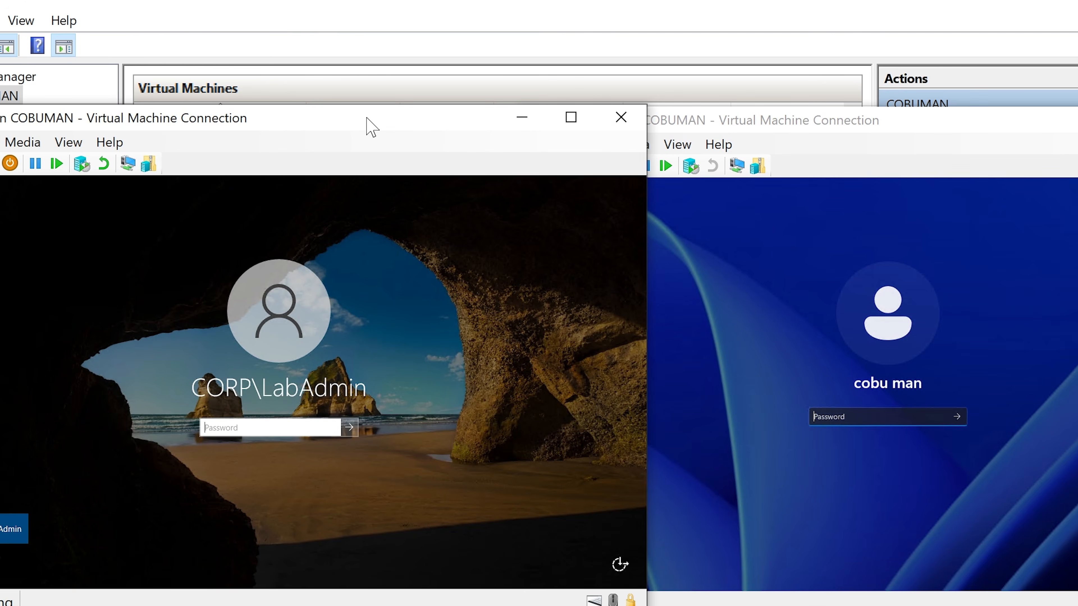
mouse_move(366, 117)
mouse_down()
mouse_move(411, 119)
mouse_move(380, 123)
mouse_up()
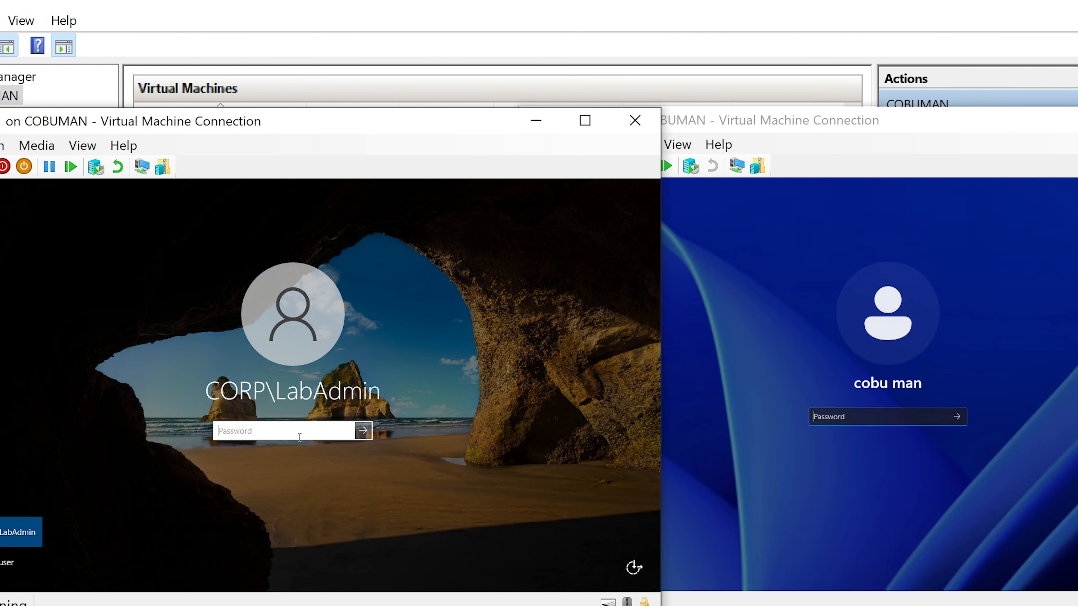
text(Pa55w.rd)
key(Return)
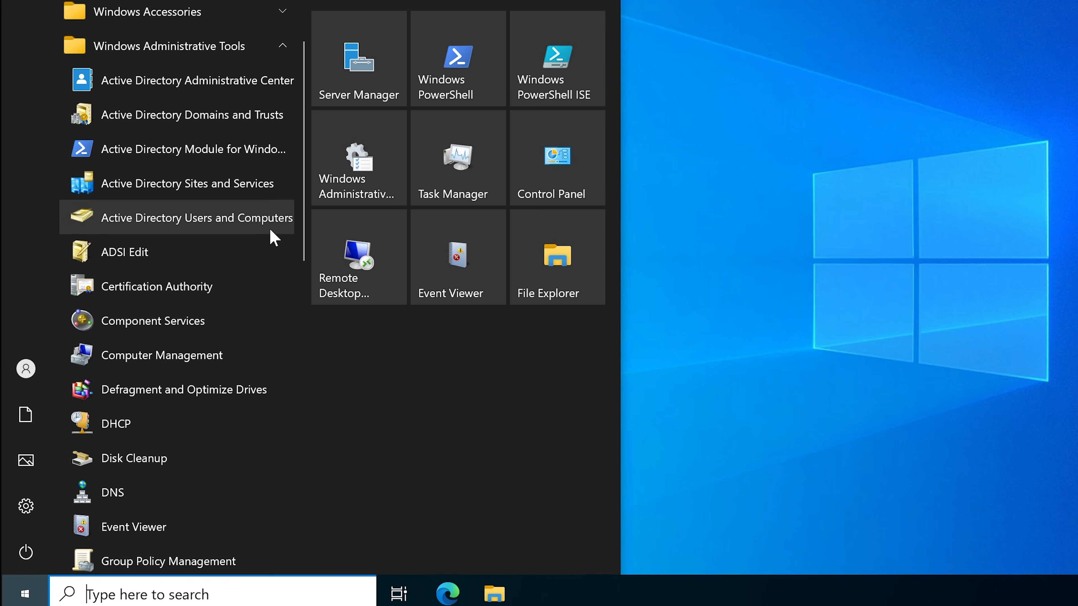
Step: Browse the Windows Administrative Tools, open Active Directory Users and Computers, and select TestUser4 in CORP's USERS unit
scroll(170, 314, down, 3)
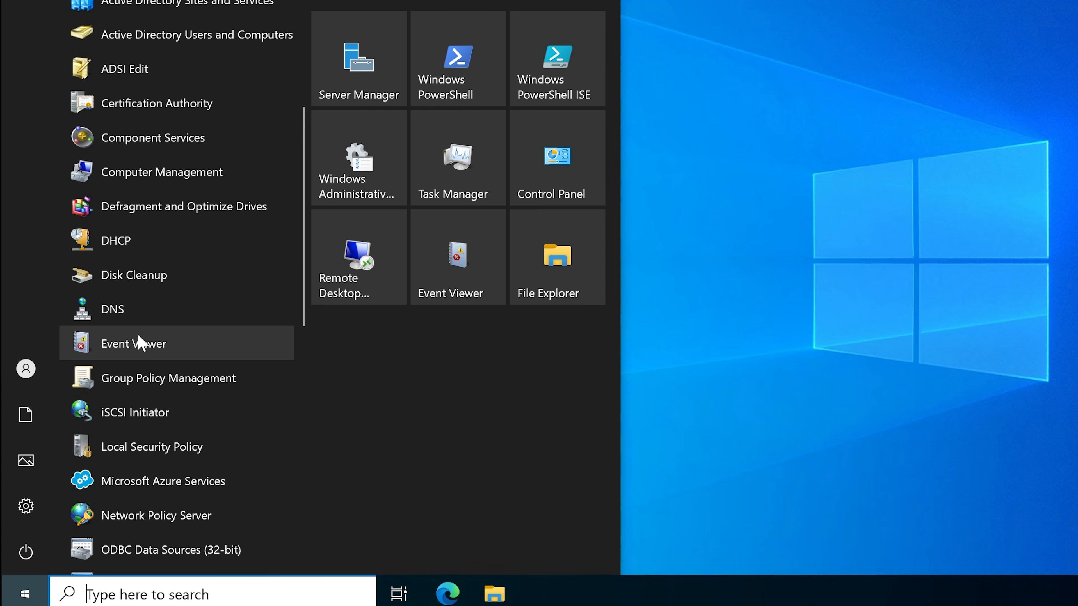
scroll(138, 342, down, 7)
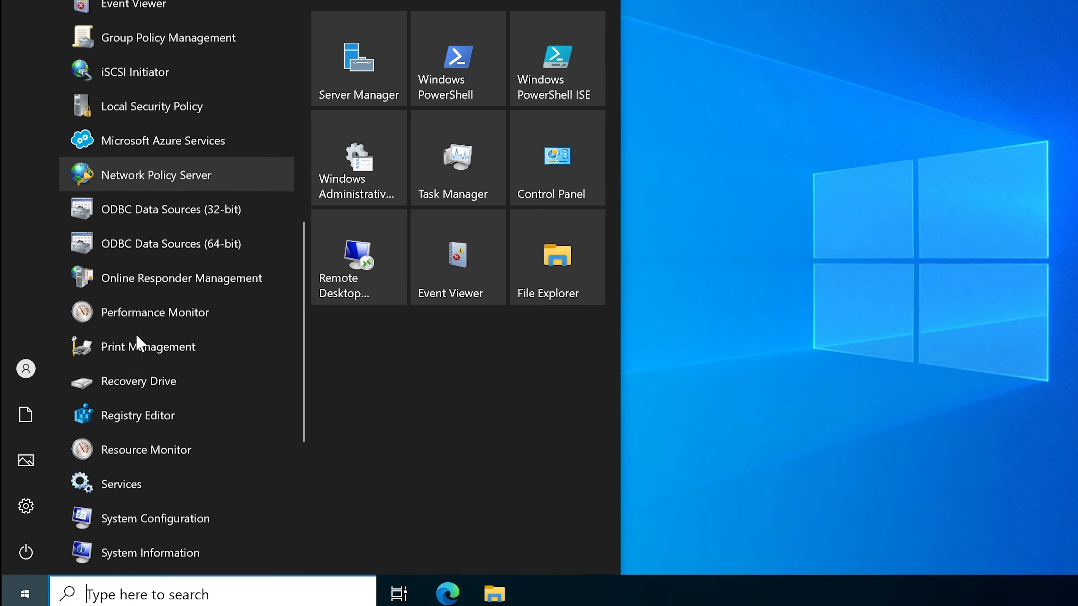
scroll(138, 342, down, 1)
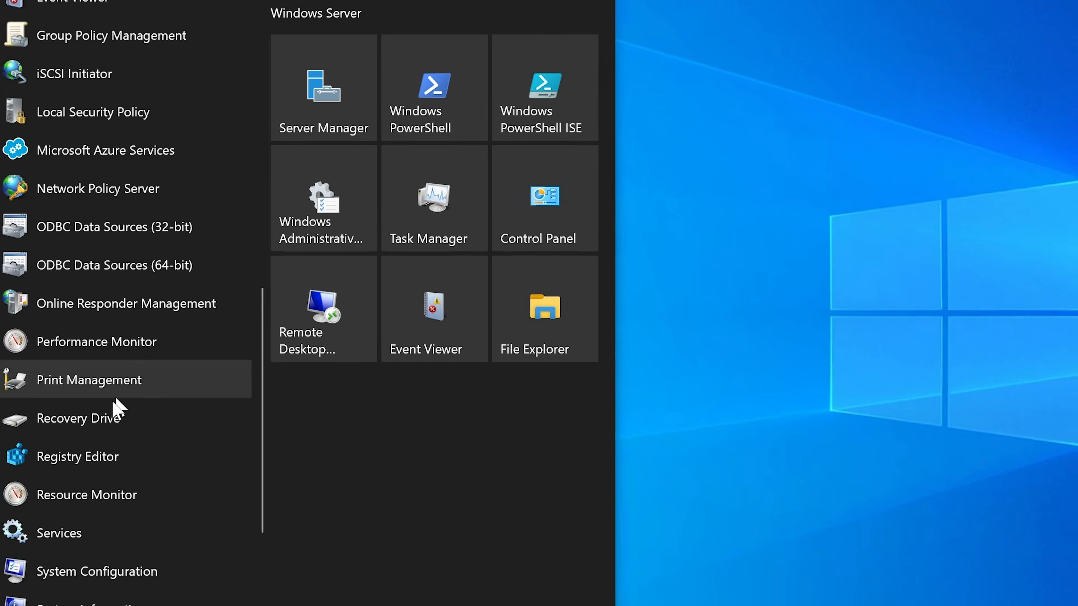
scroll(123, 405, up, 12)
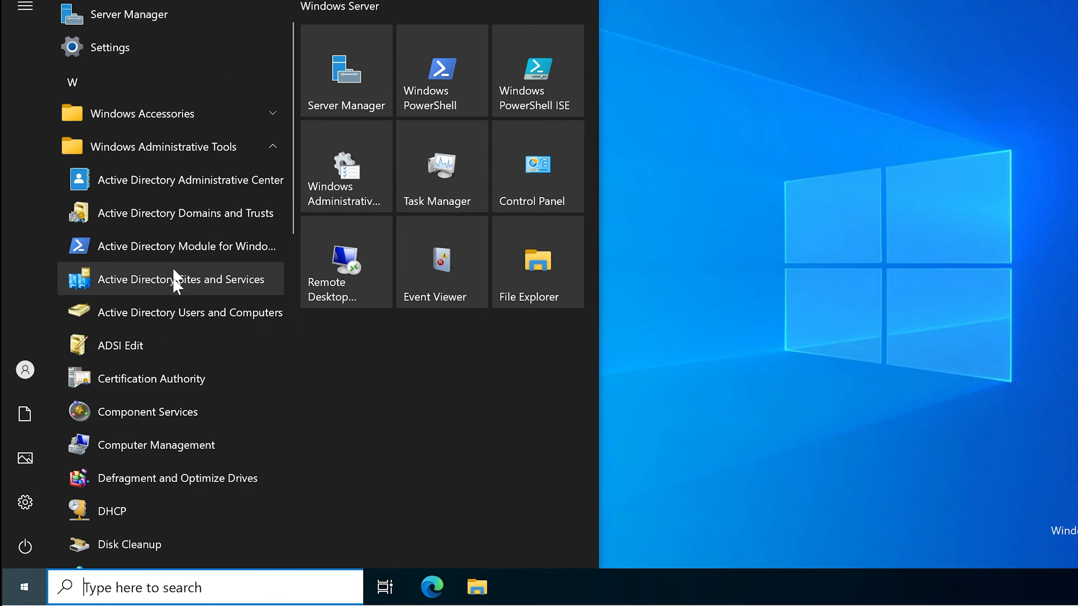
click(169, 315)
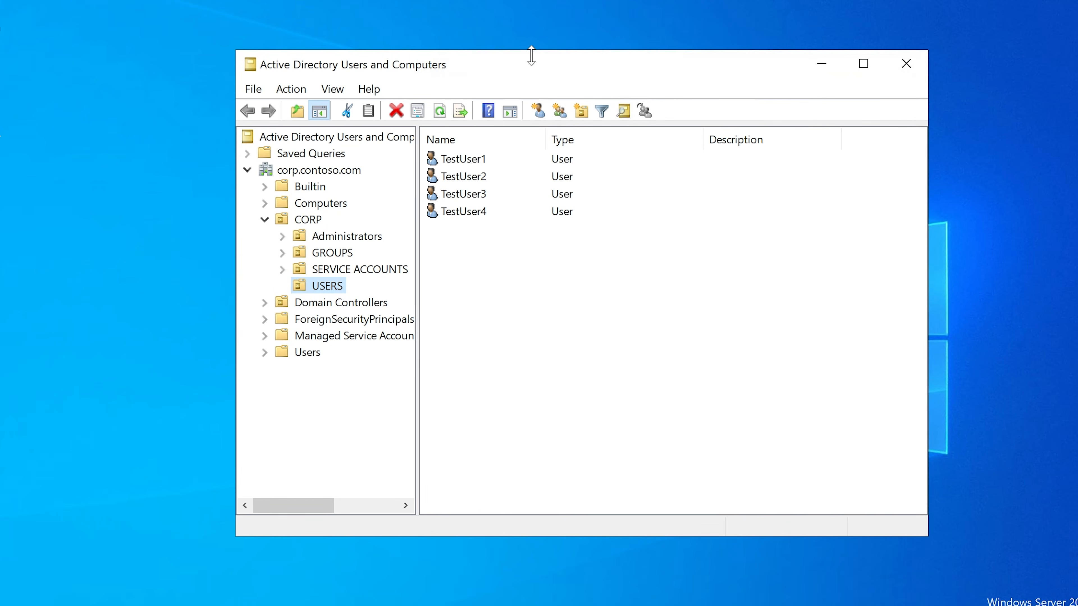
drag(526, 55, 523, 54)
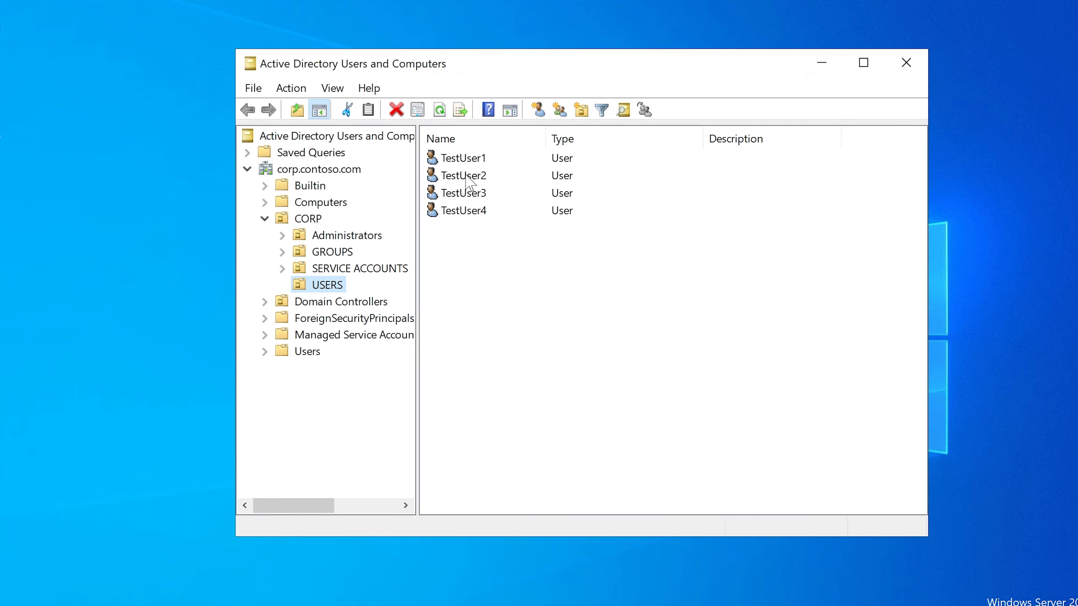
click(469, 161)
click(468, 216)
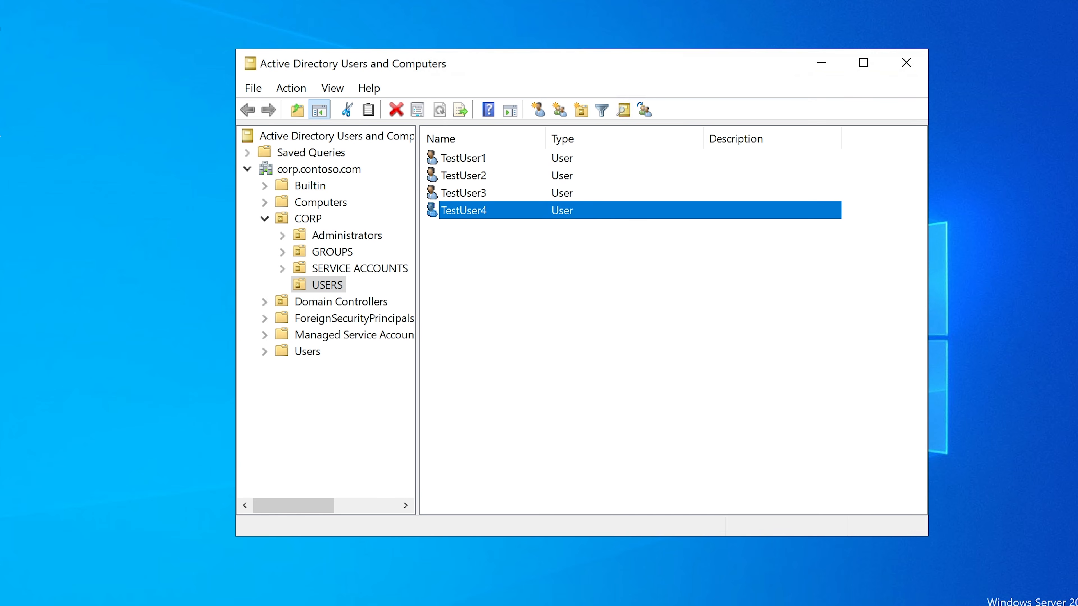
Step: Try to sign in to HYD-CLIENT1 on the CORP domain as testuser4 with the account password
mouse_move(934, 605)
click(887, 605)
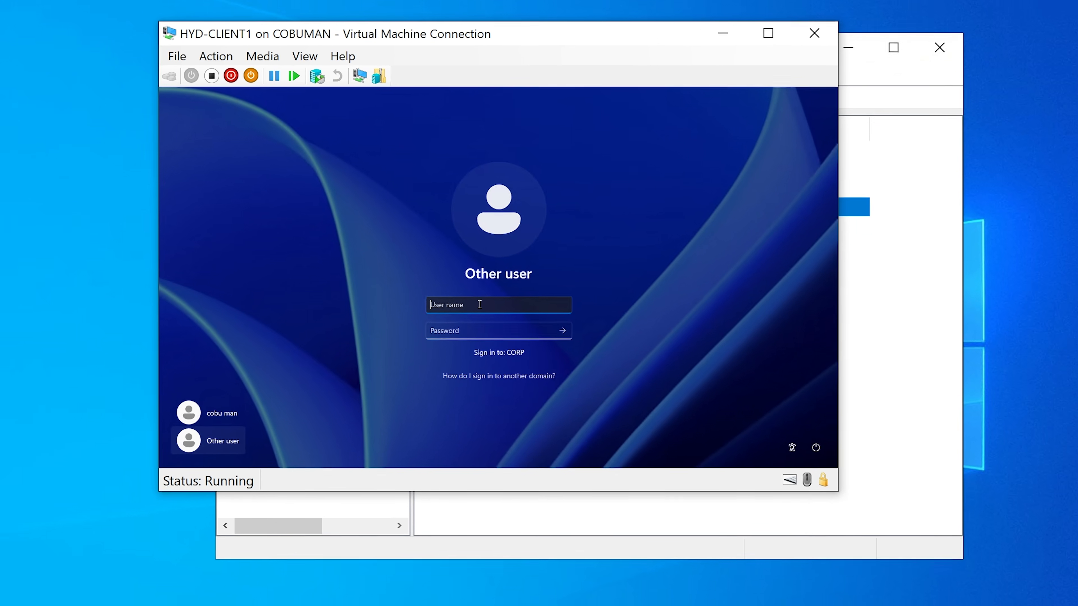
text(tes)
text(tu)
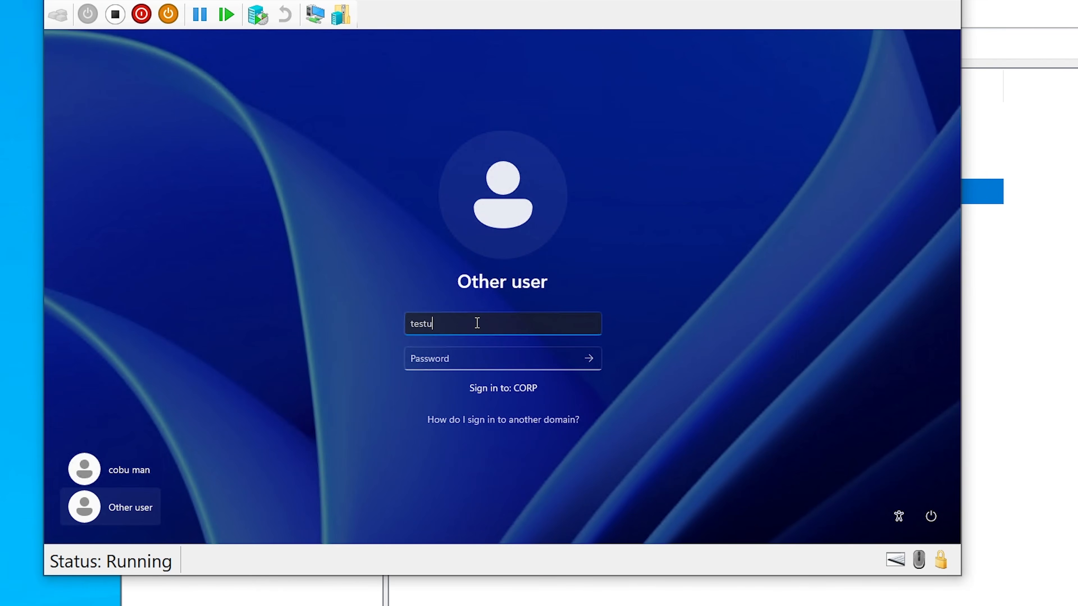
text(ser4)
click(492, 365)
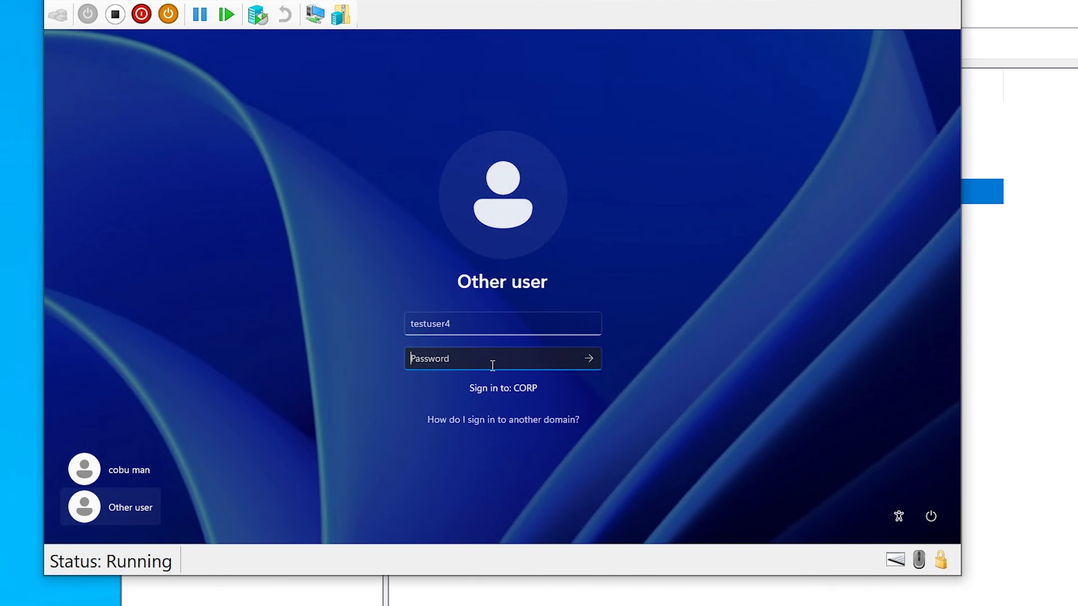
text(Password1)
key(Return)
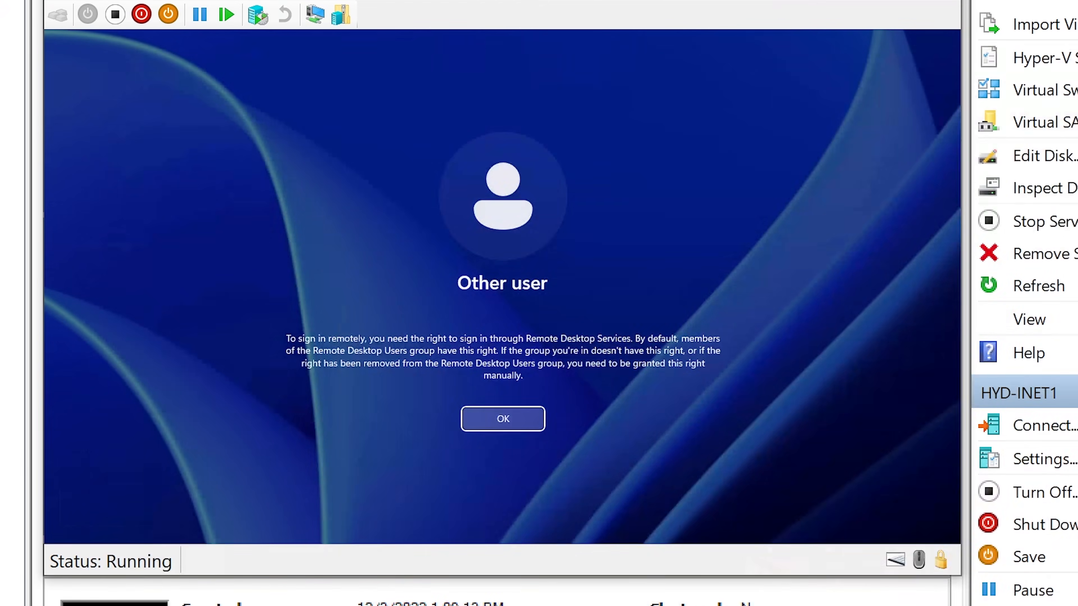
Step: Search Windows for Remote Desktop Connection, open it on HYD-DC1 and return to Active Directory Users and Computers
drag(585, 0, 655, 39)
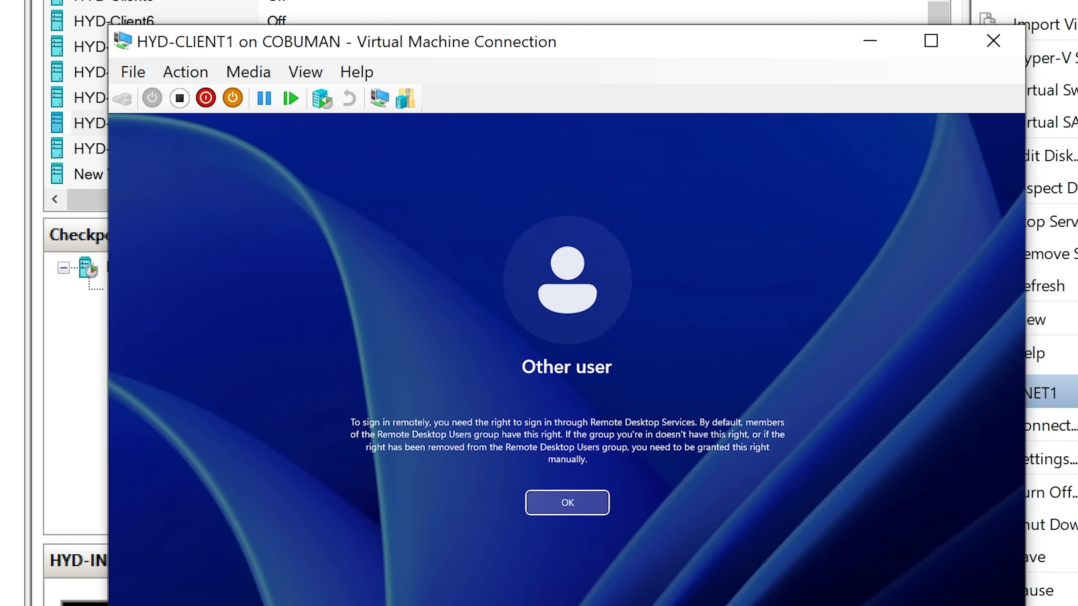
key(super+s)
text(rem)
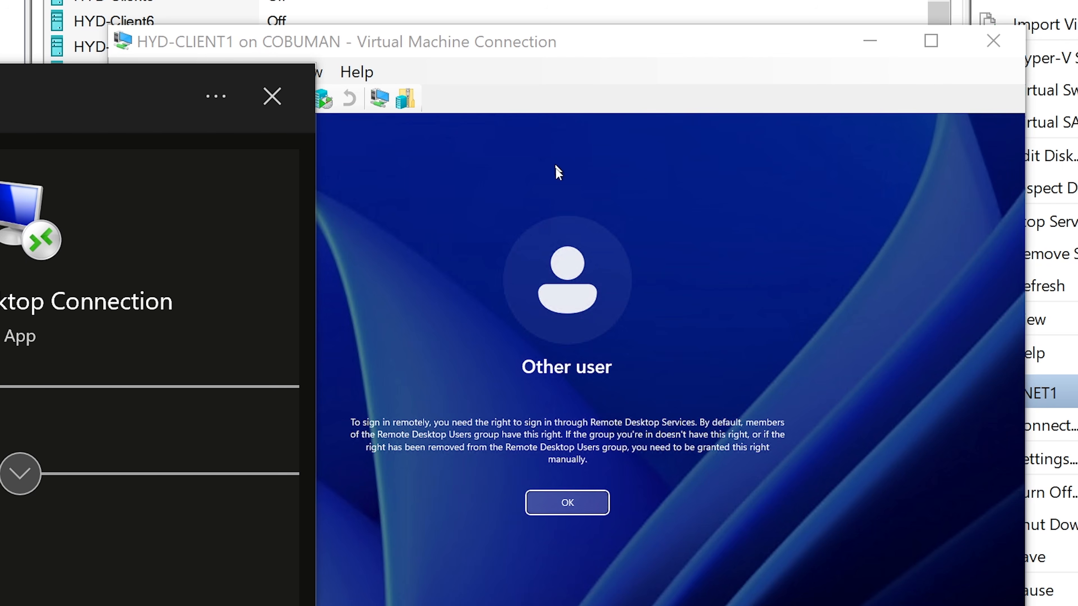
click(646, 47)
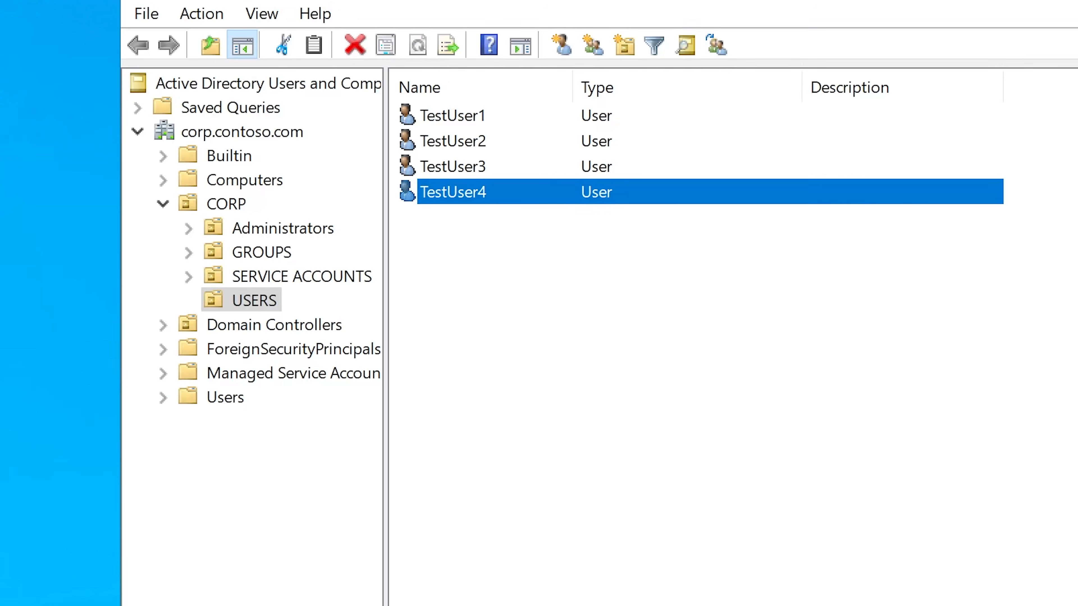
key(alt+Tab)
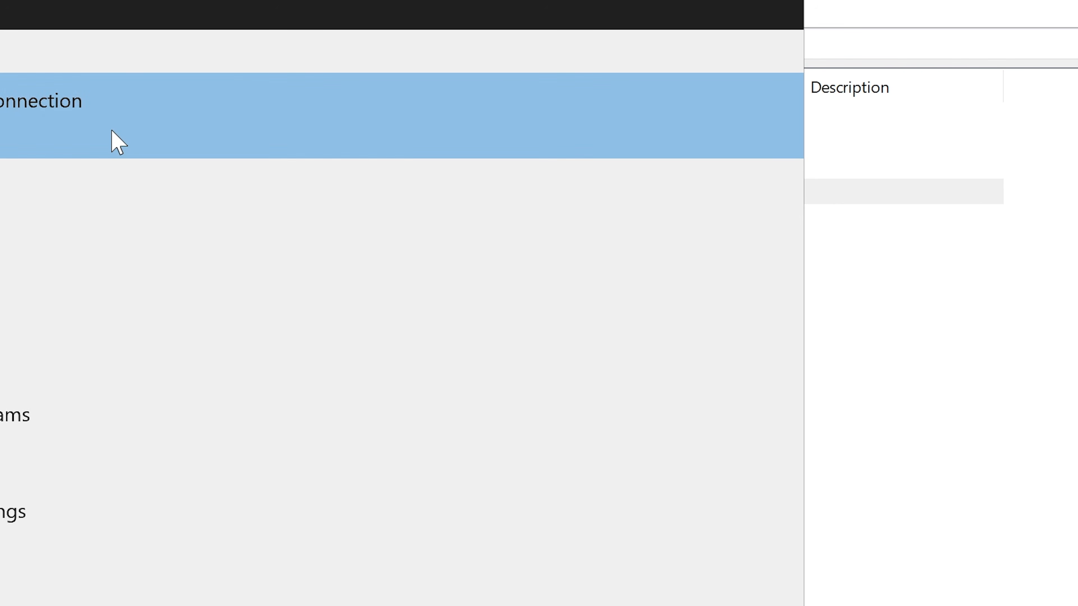
click(113, 140)
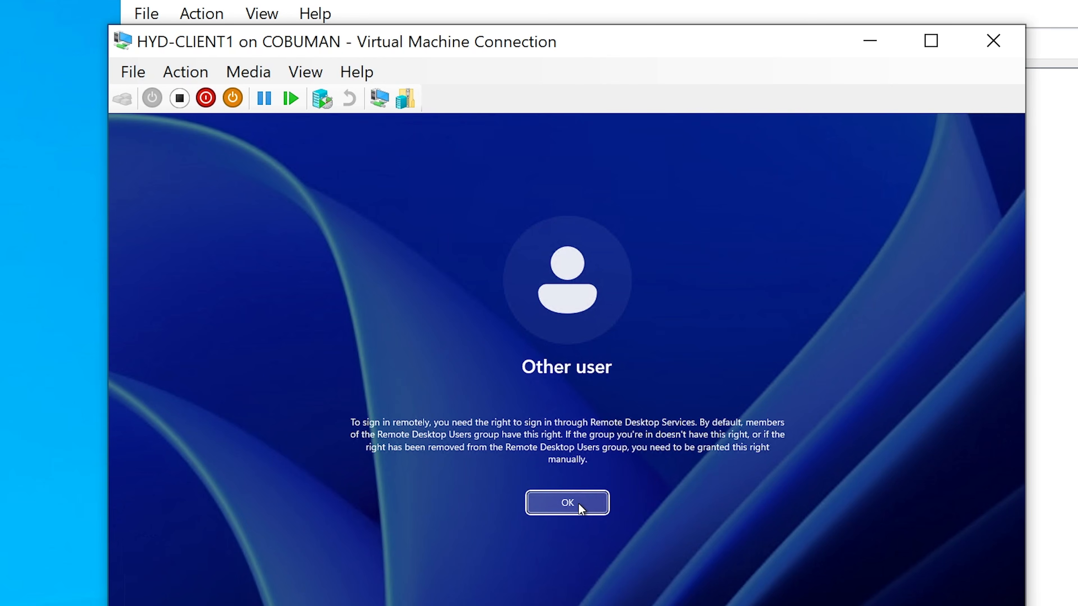
click(578, 503)
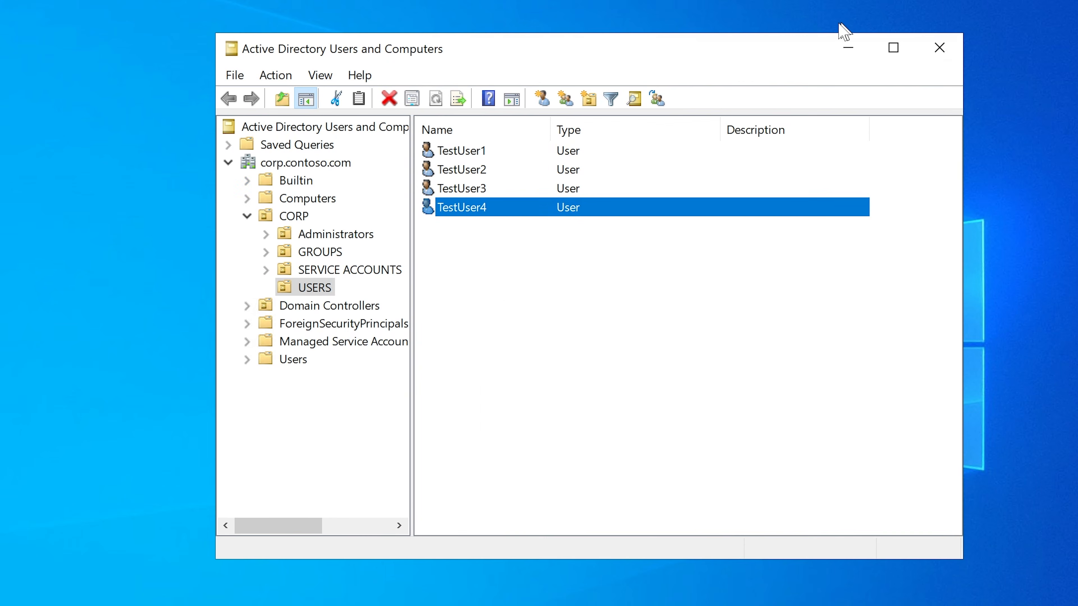
Step: Open Manage for CLIENT1 in the Computers container and dismiss the Event Viewer connection error
click(247, 218)
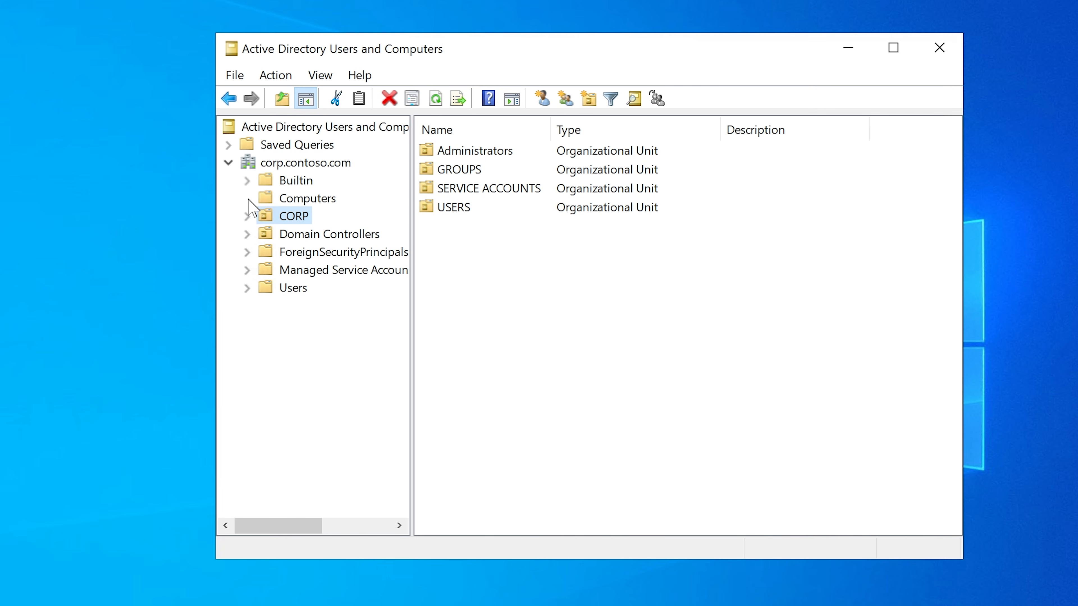
click(299, 200)
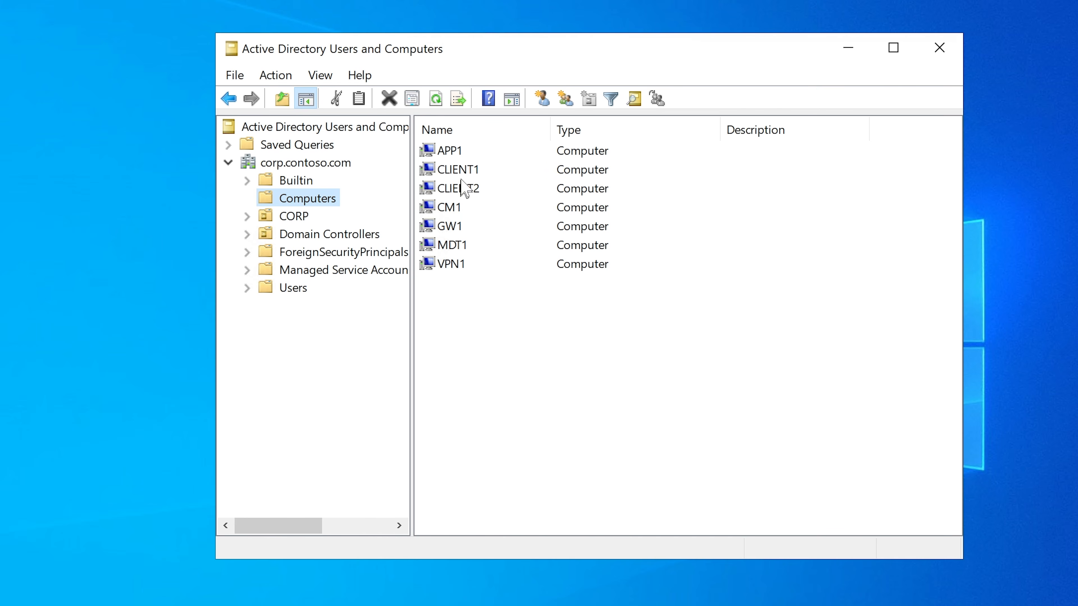
click(466, 172)
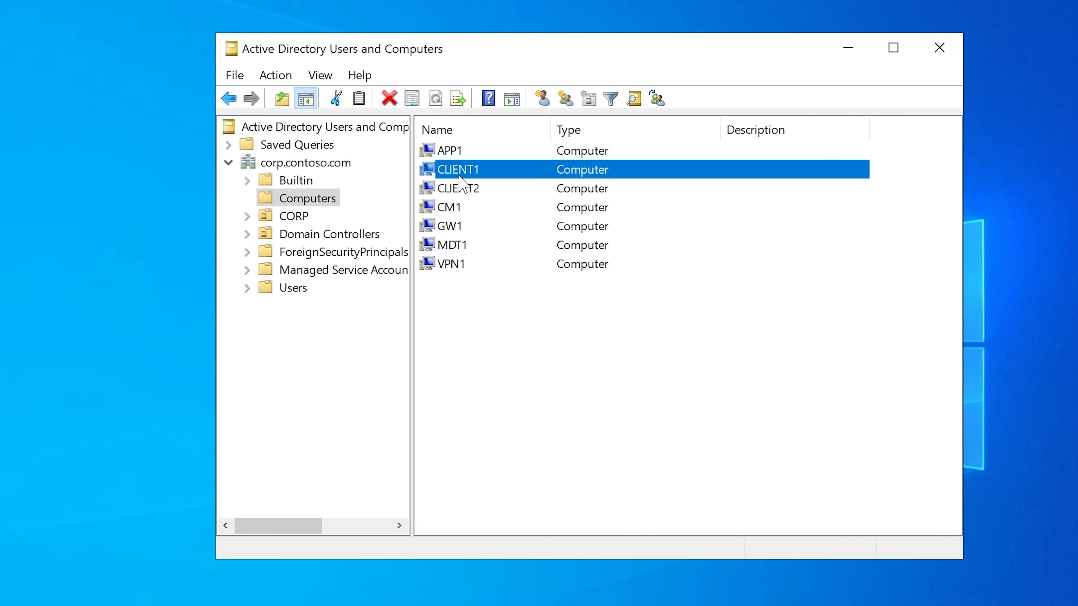
right_click(472, 174)
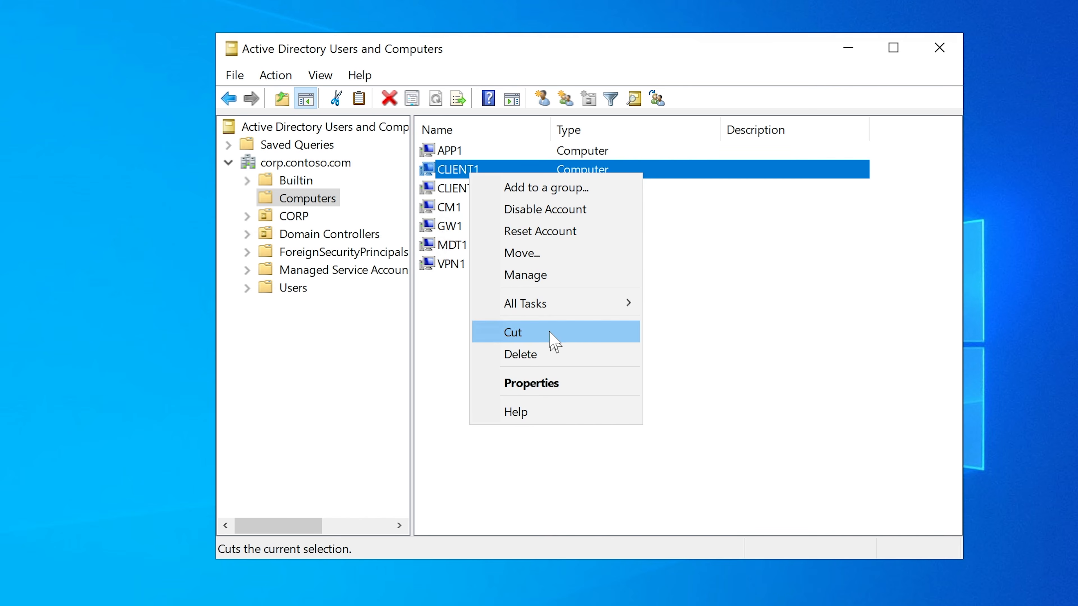
click(542, 274)
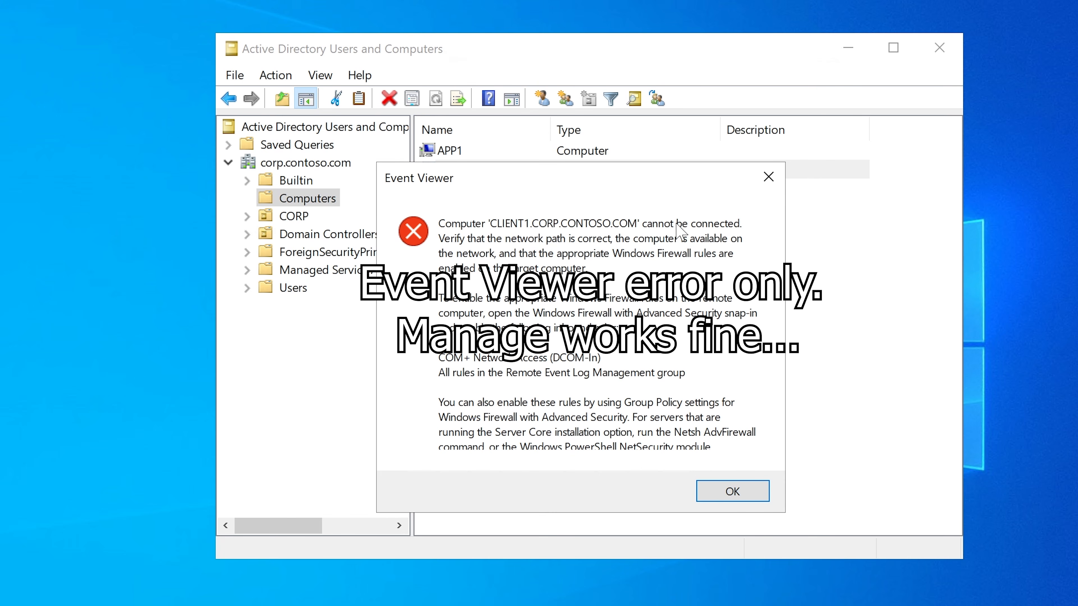
click(748, 493)
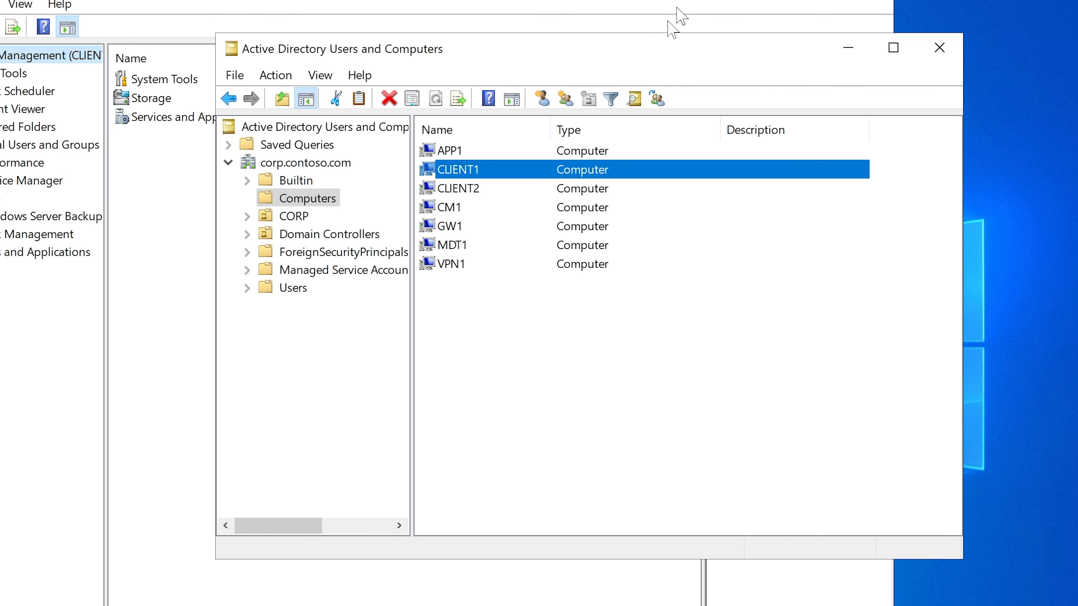
Step: Minimize Active Directory Users and Computers and move the Computer Management window for CLIENT1 fully into view
drag(557, 49, 555, 59)
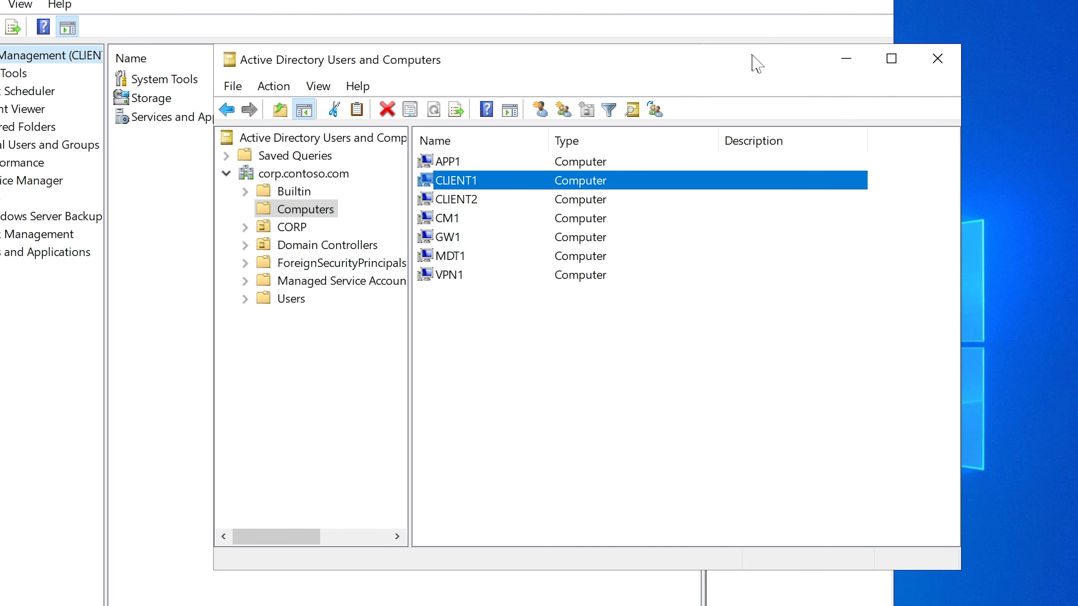
click(846, 63)
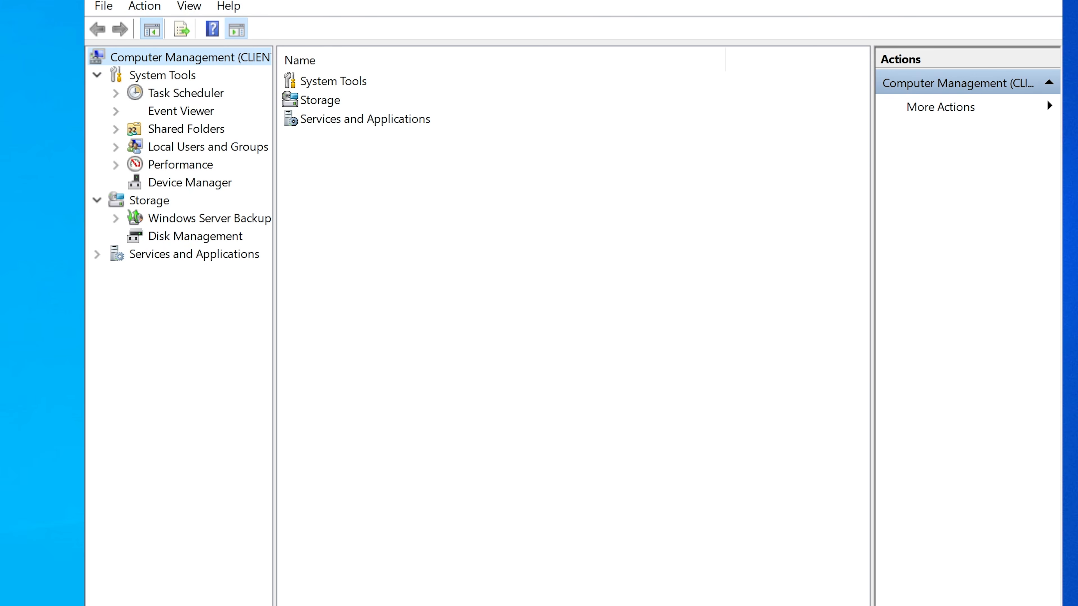
drag(729, 0, 706, 56)
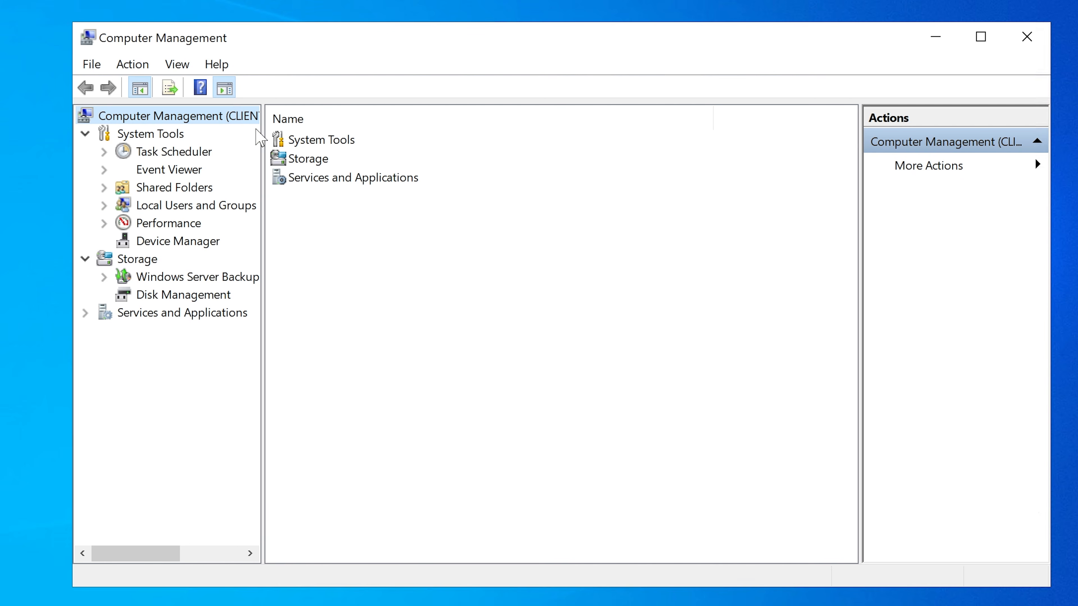
Step: Widen the console tree in Computer Management for CLIENT1 and list the groups under Local Users and Groups
drag(261, 126, 410, 125)
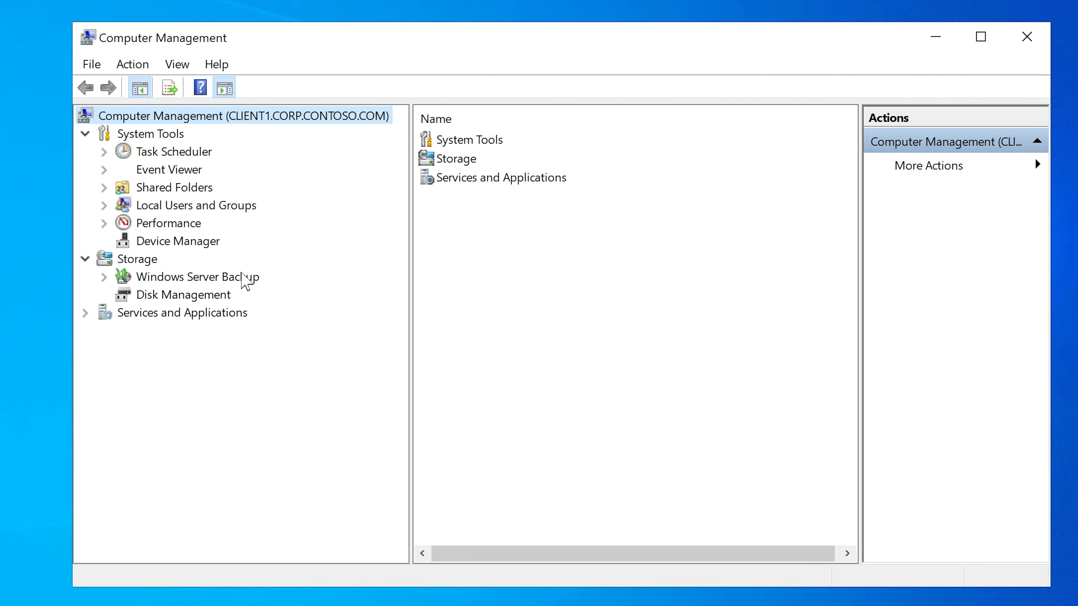
click(103, 206)
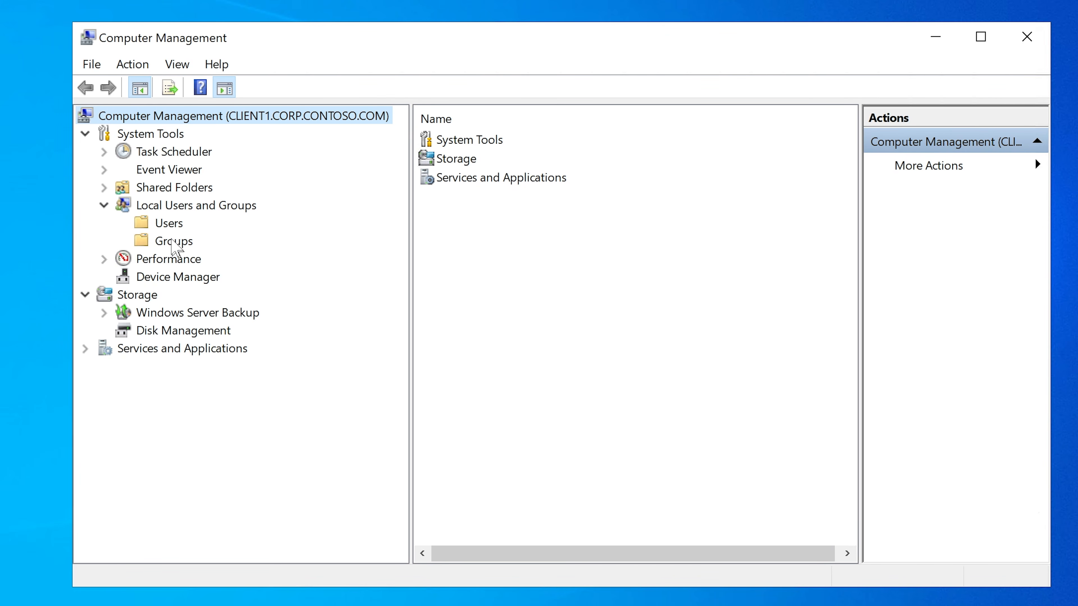
click(151, 207)
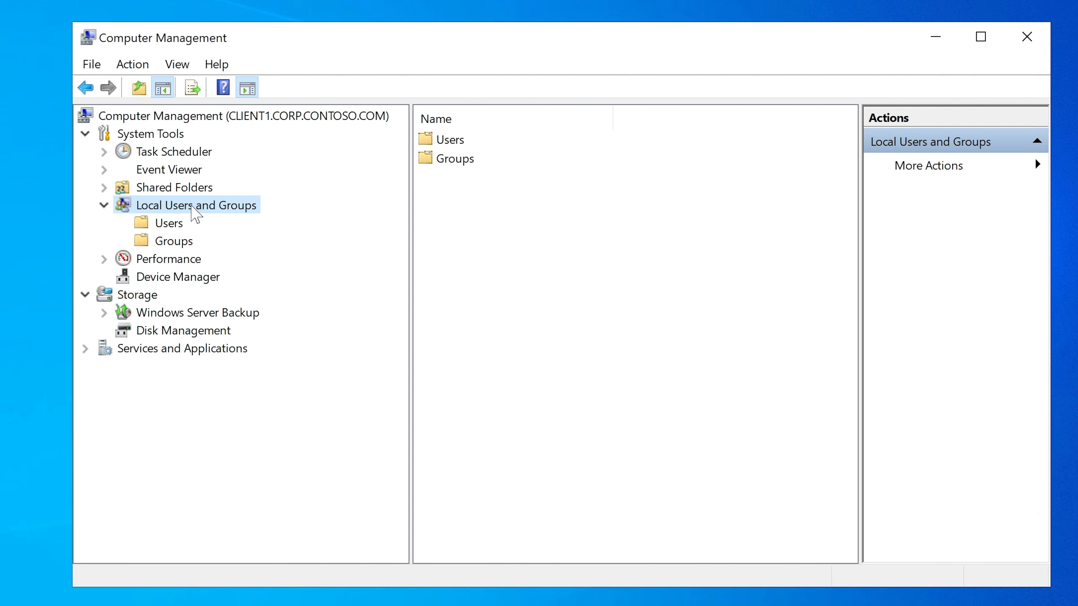
click(174, 245)
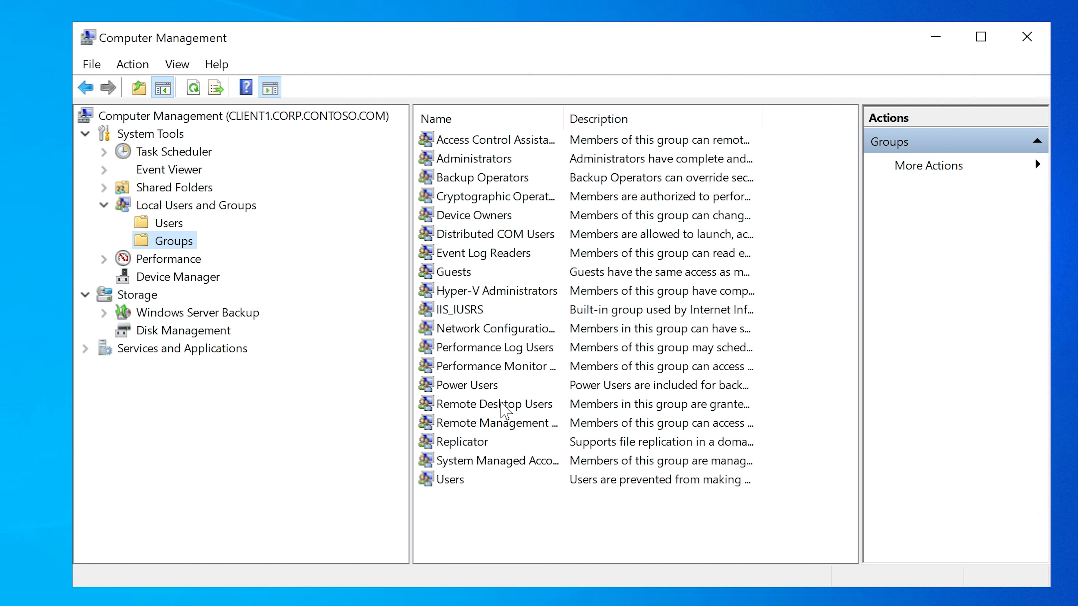
Step: Add testuser4 from corp.contoso.com to the Remote Desktop Users group on CLIENT1, checking the name and applying the change
click(490, 406)
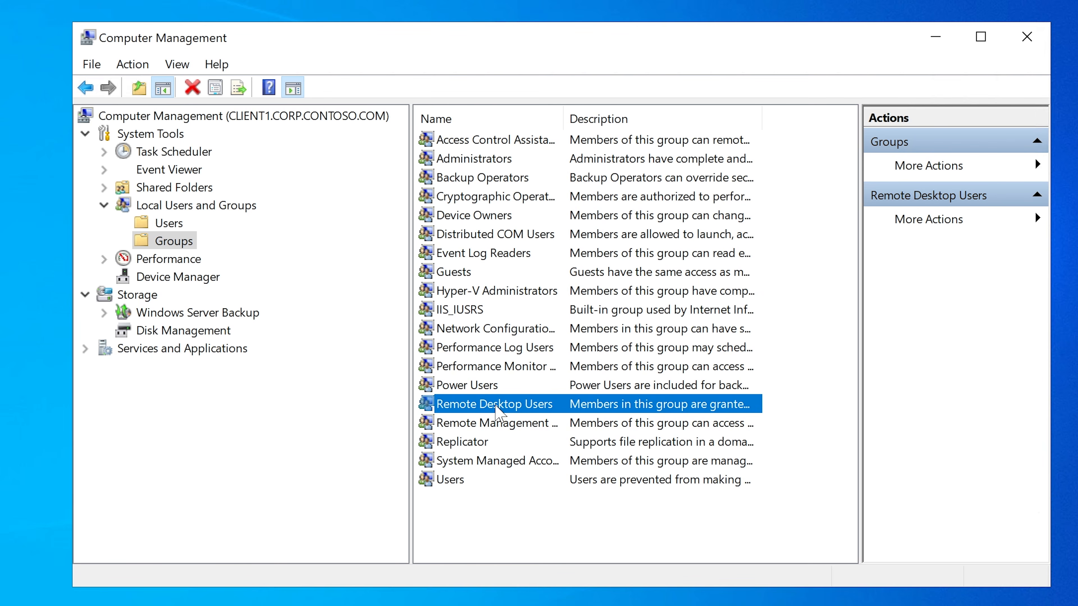
double_click(496, 406)
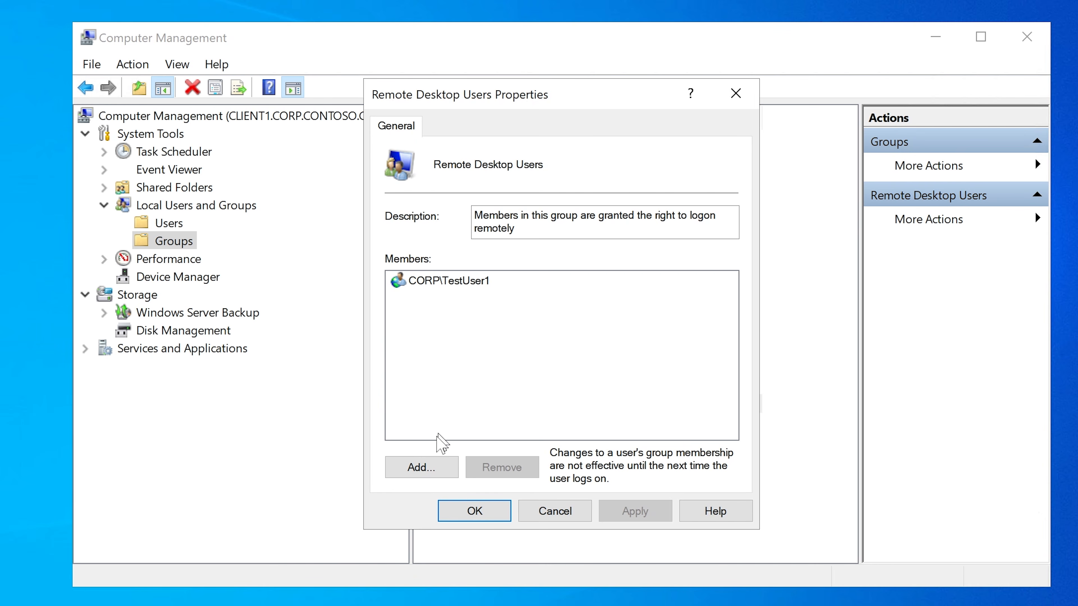
click(423, 468)
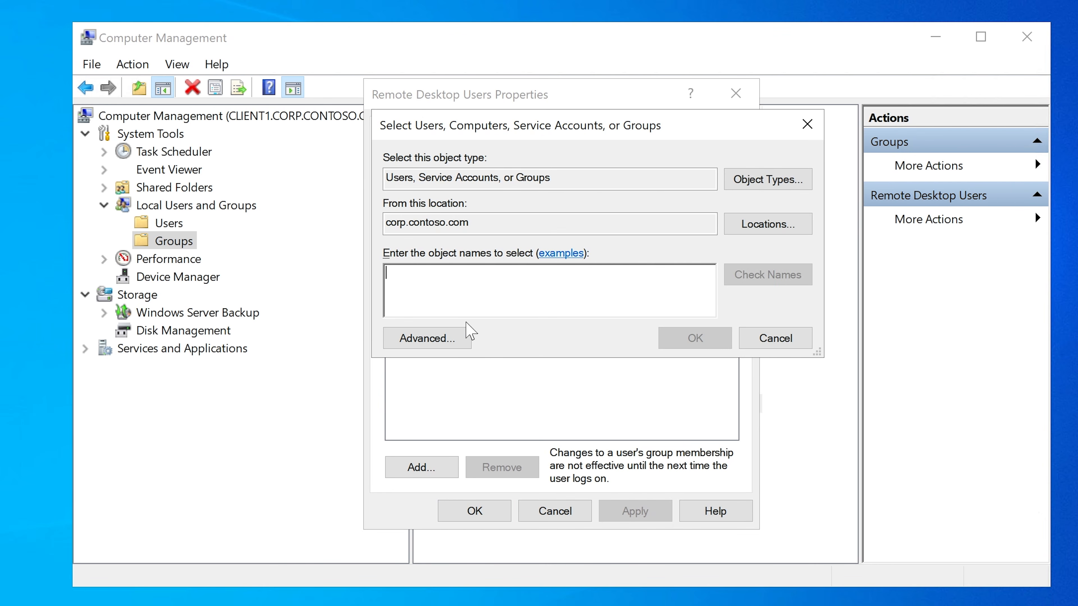
text(testuser4)
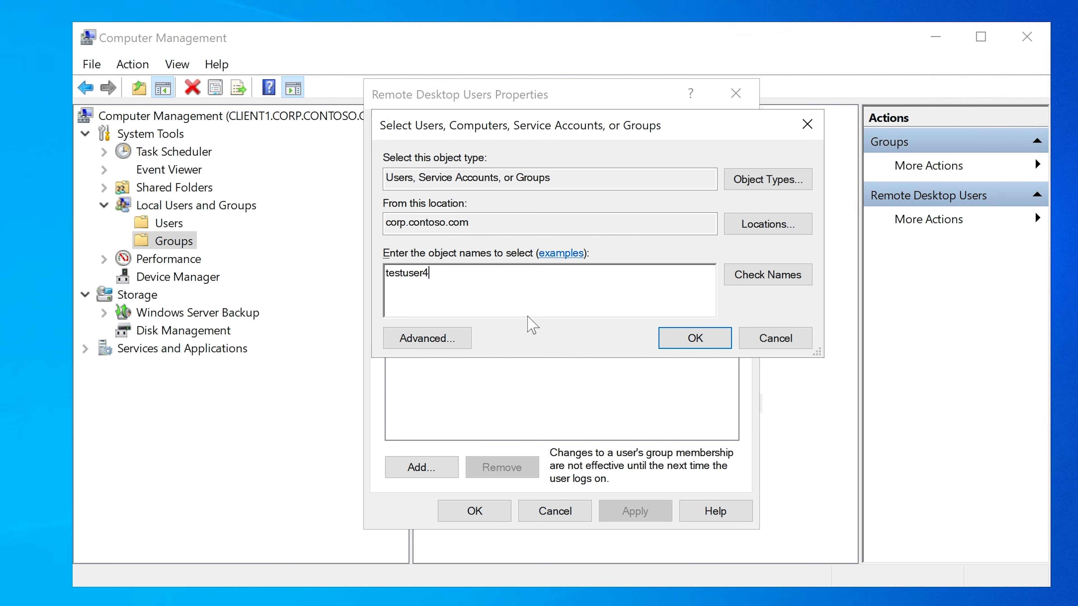
click(726, 282)
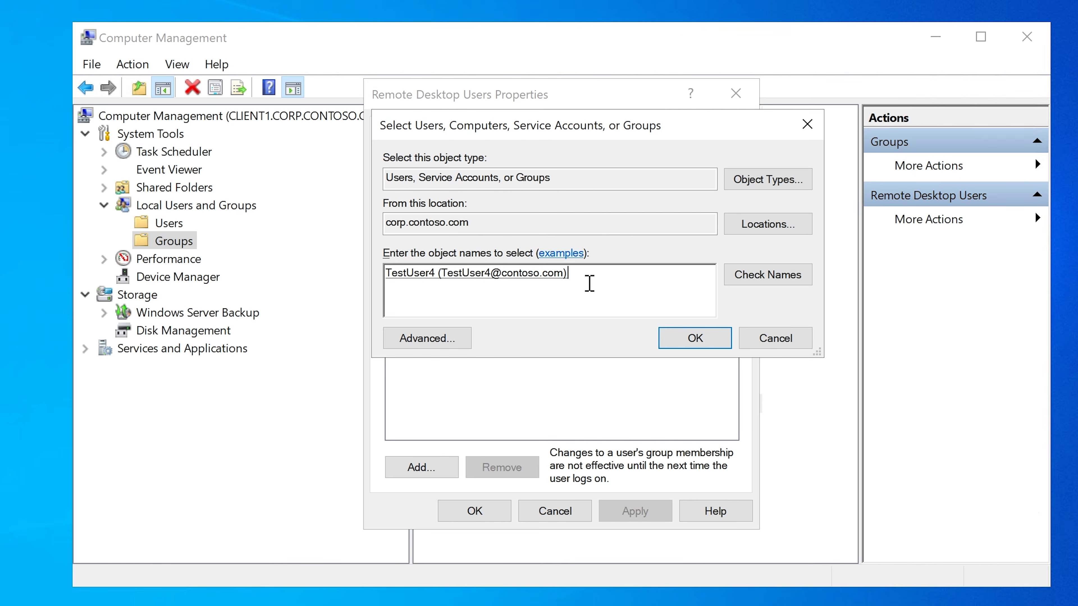
click(688, 340)
click(637, 513)
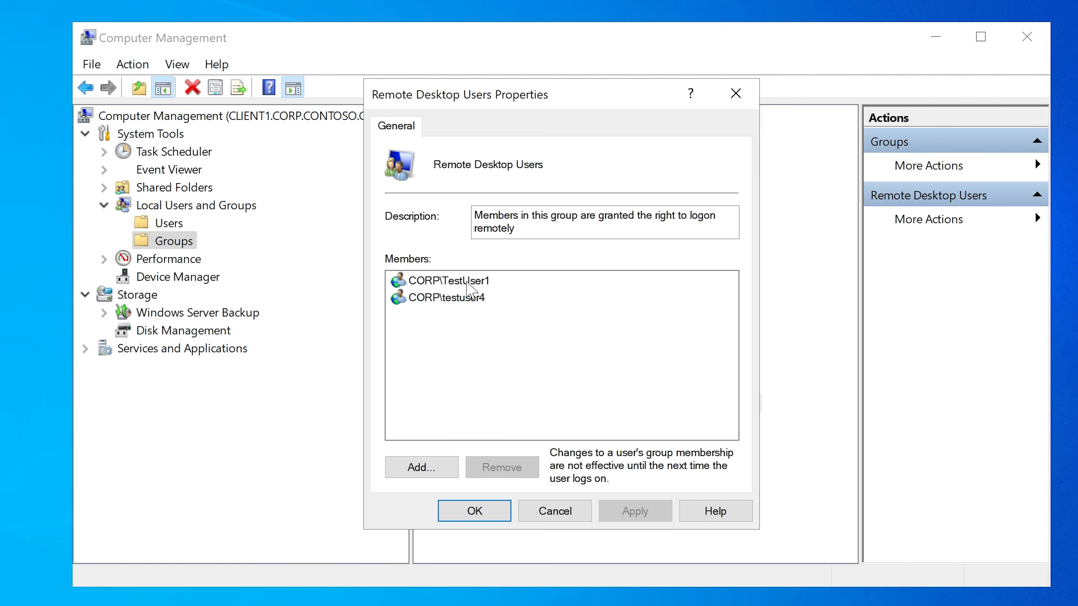
click(469, 299)
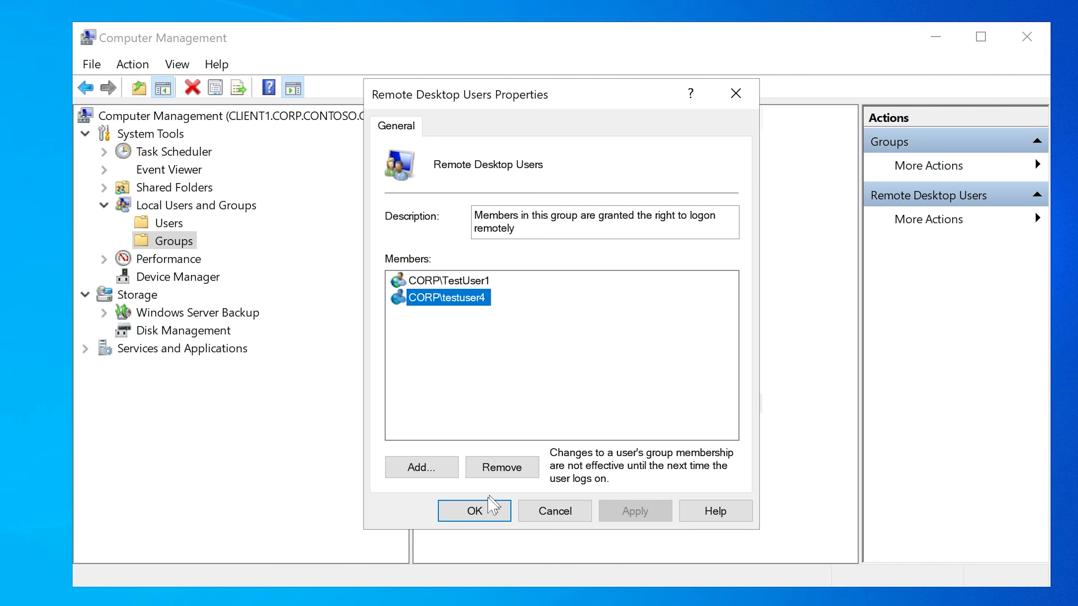
click(492, 511)
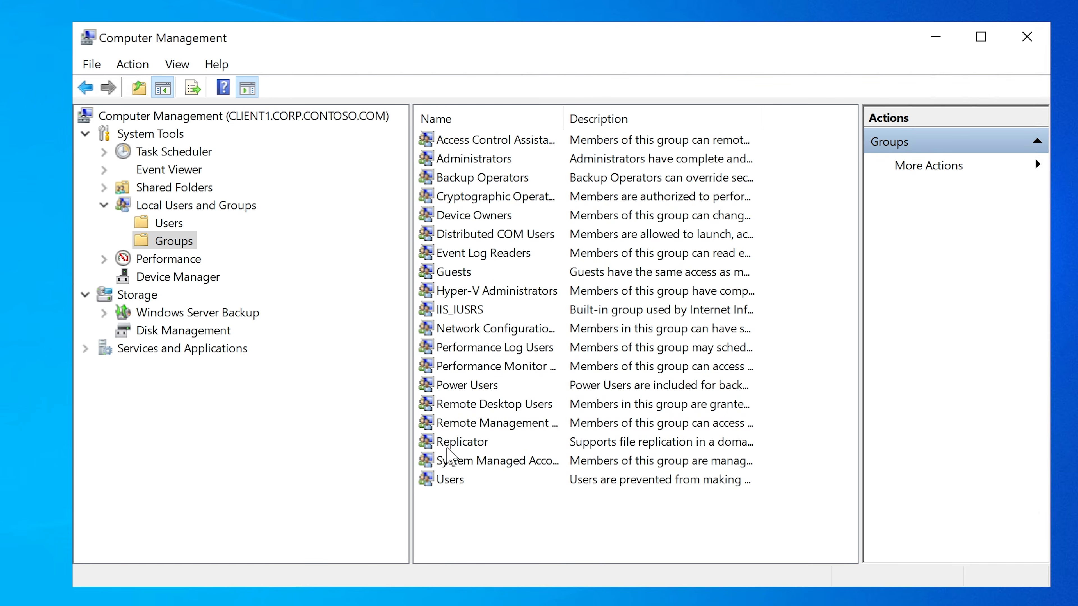
Step: Add testuser4 from corp.contoso.com to the Remote Management Users group on CLIENT1, checking the name and applying the change
double_click(468, 423)
click(430, 469)
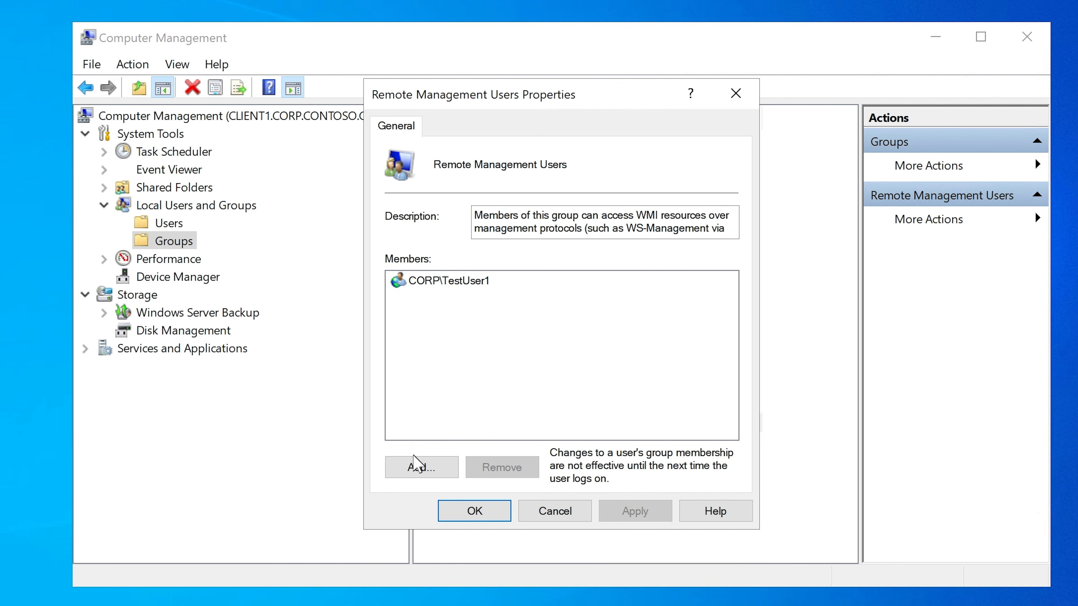
text(t)
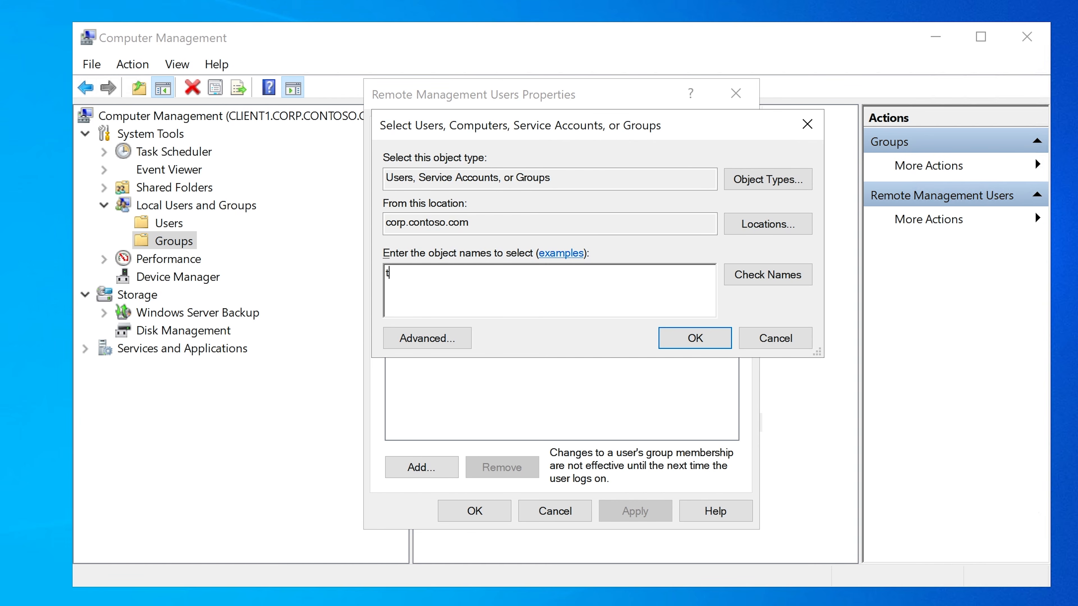
text(estuser4)
click(727, 276)
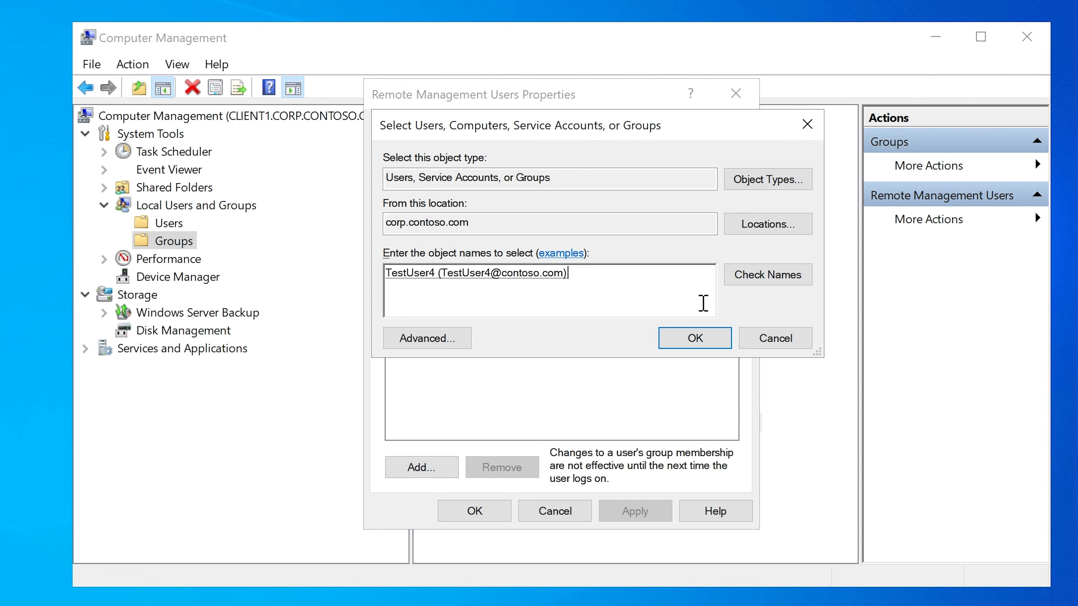
click(690, 340)
click(646, 512)
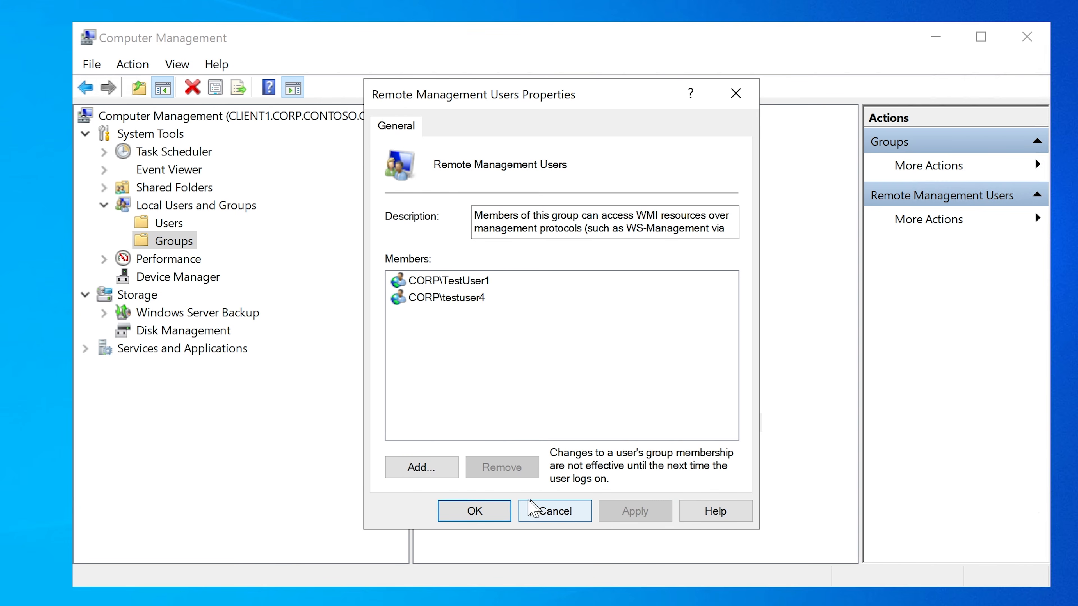
click(489, 512)
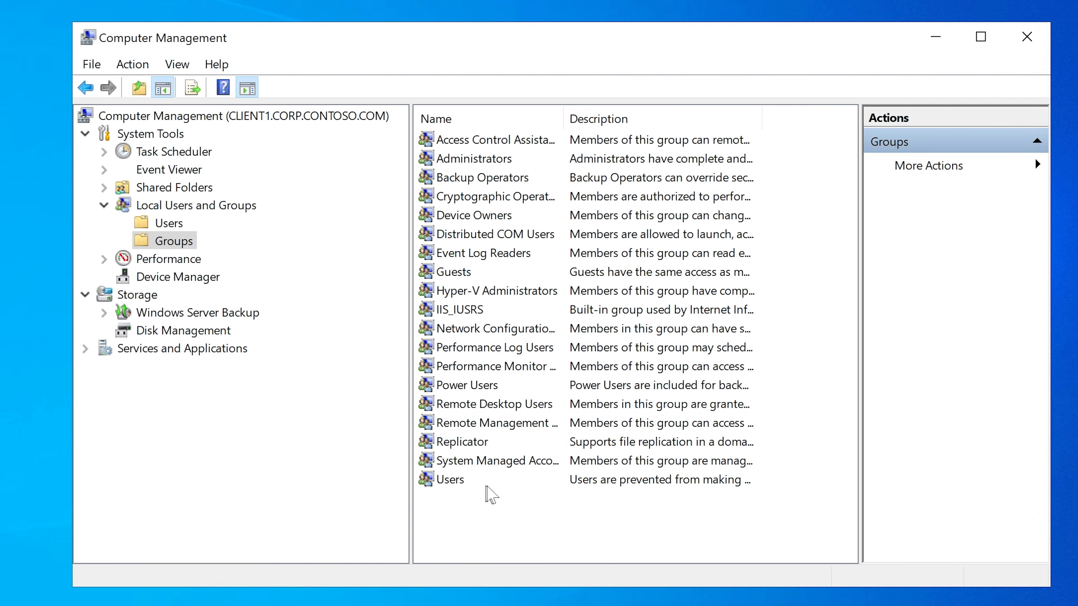
click(496, 409)
click(495, 423)
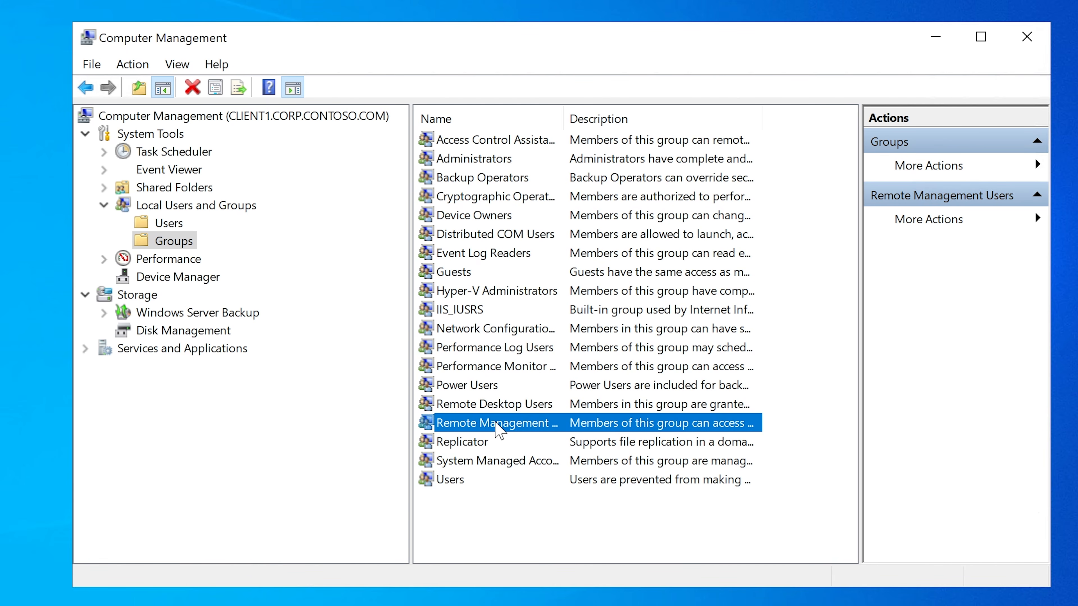
click(502, 406)
click(501, 422)
click(513, 408)
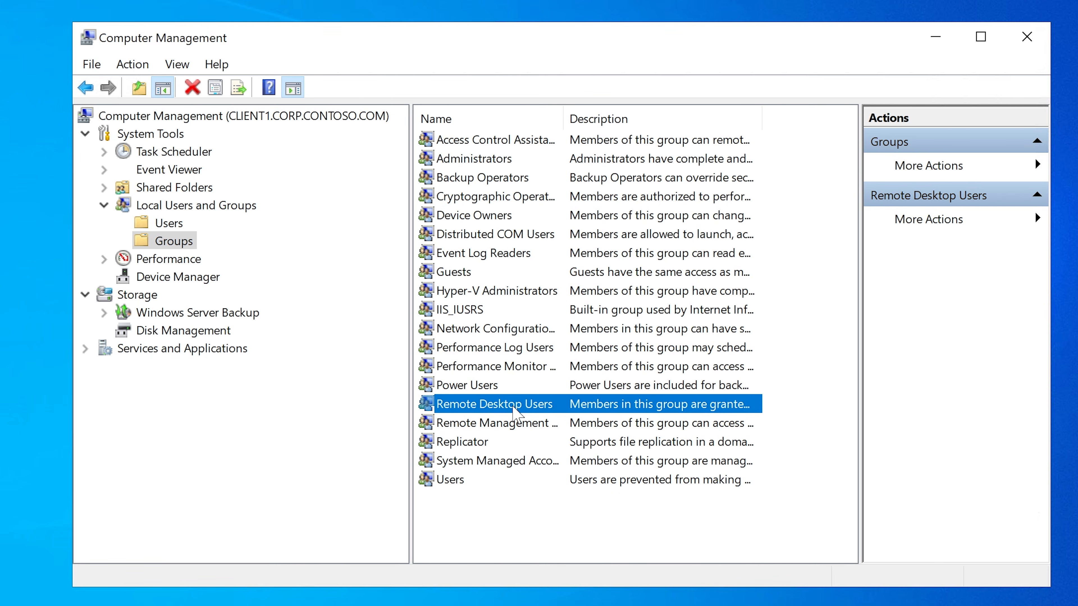
click(506, 423)
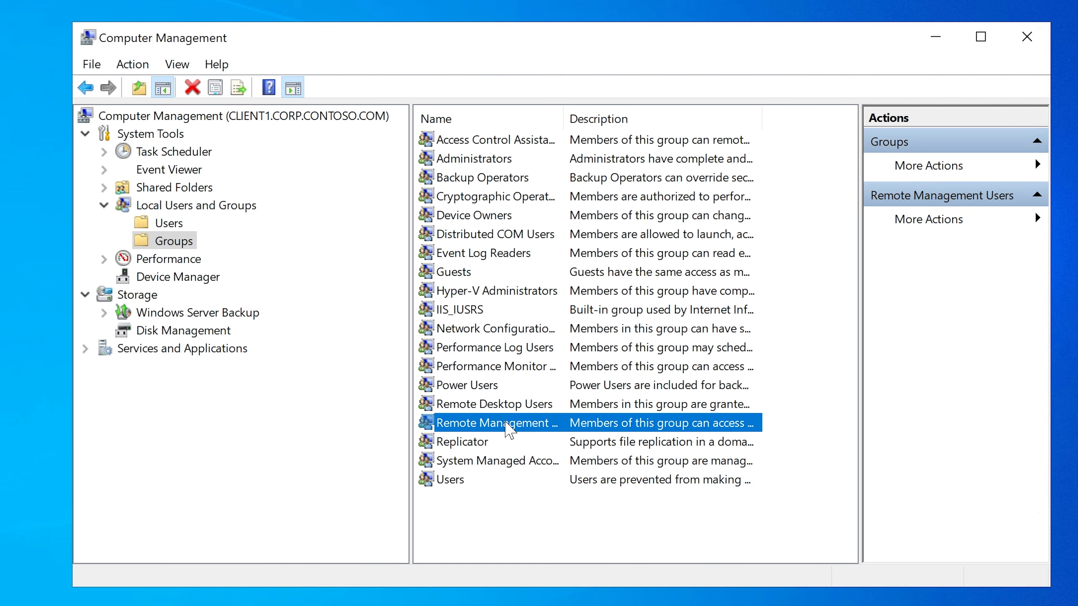
click(505, 408)
click(508, 423)
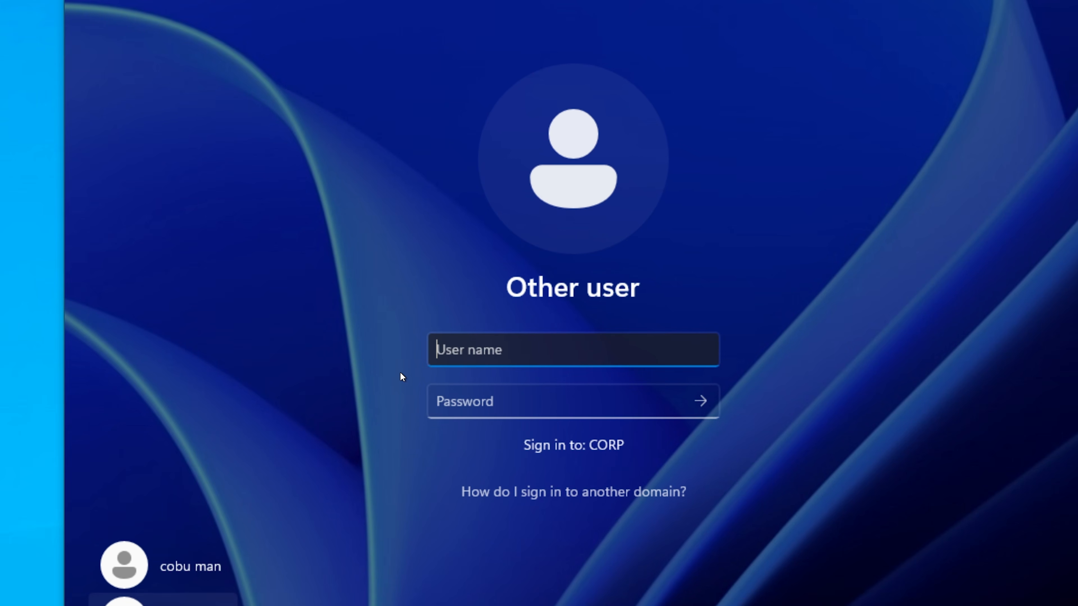
Step: Sign in to HYD-CLIENT1 on the CORP domain as testuser4, correcting and submitting the account password
text(testuser4)
key(Tab)
text(P)
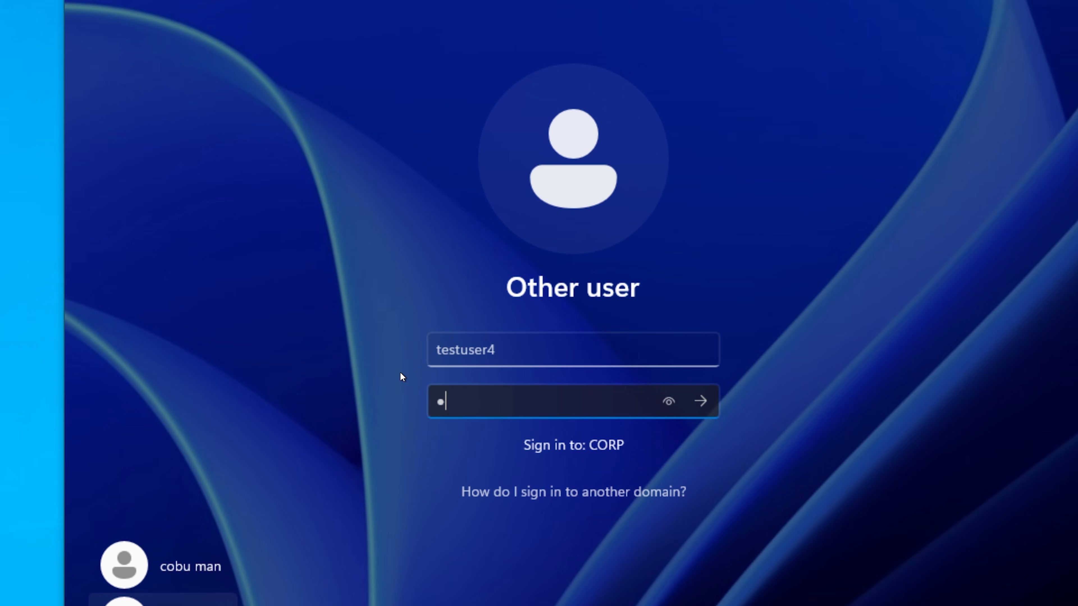
text(@ssw0rd)
key(BackSpace)
key(BackSpace)
key(BackSpace)
key(BackSpace)
key(BackSpace)
key(BackSpace)
key(BackSpace)
key(BackSpace)
text(P@ssw0rd)
key(Return)
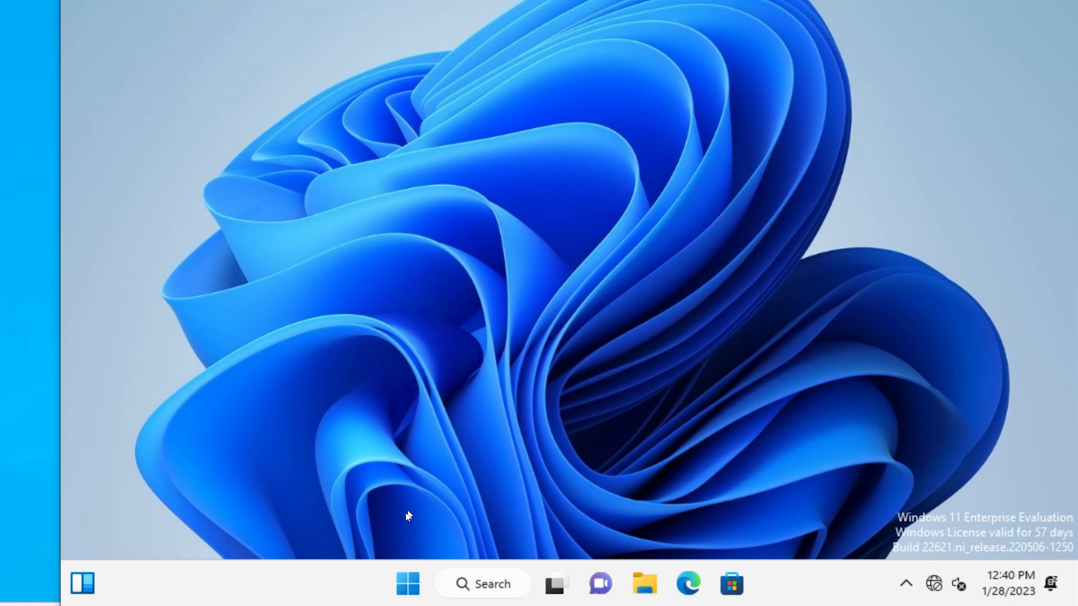
Step: Open Computer Management on HYD-CLIENT1 and list its local groups
right_click(412, 585)
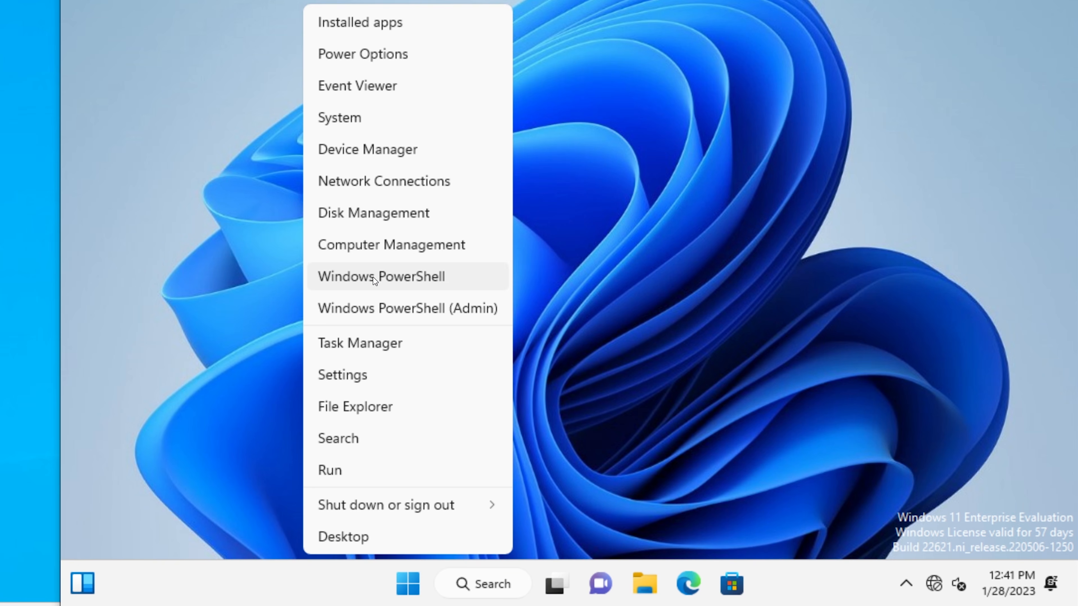
click(380, 246)
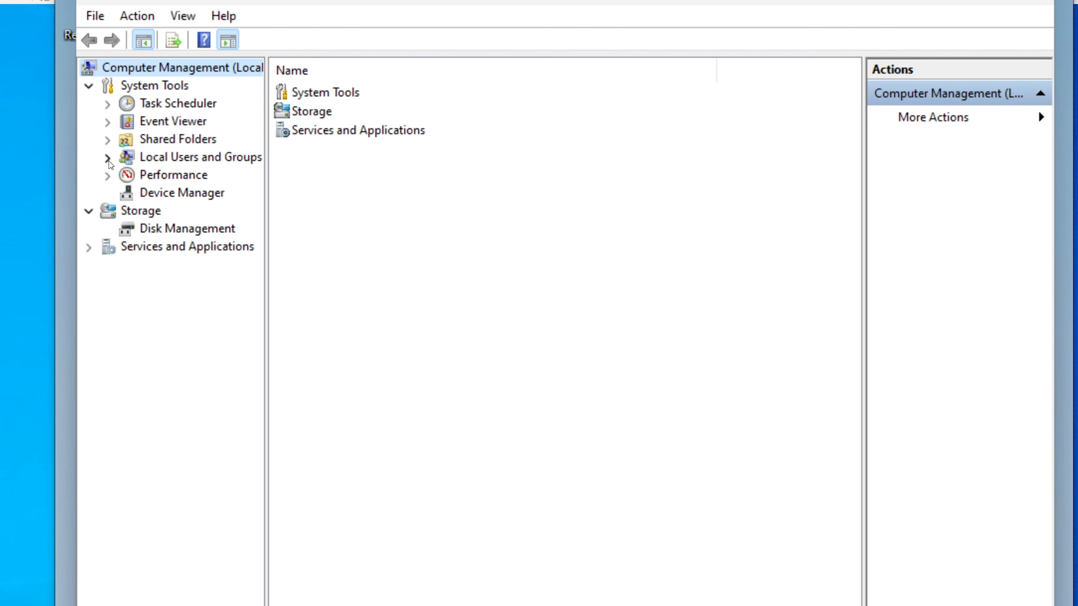
click(107, 158)
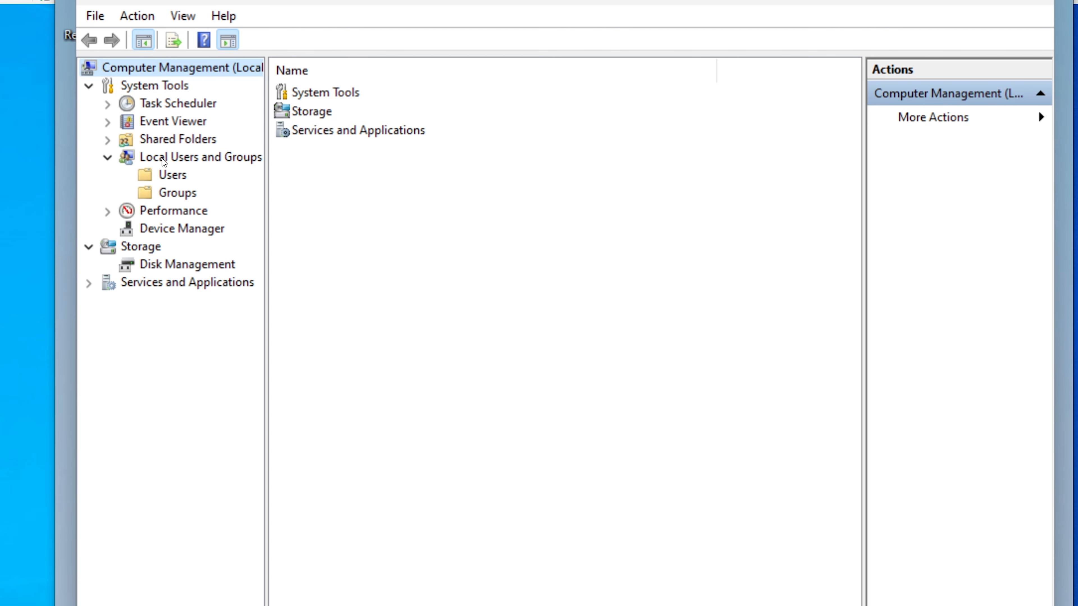
click(177, 196)
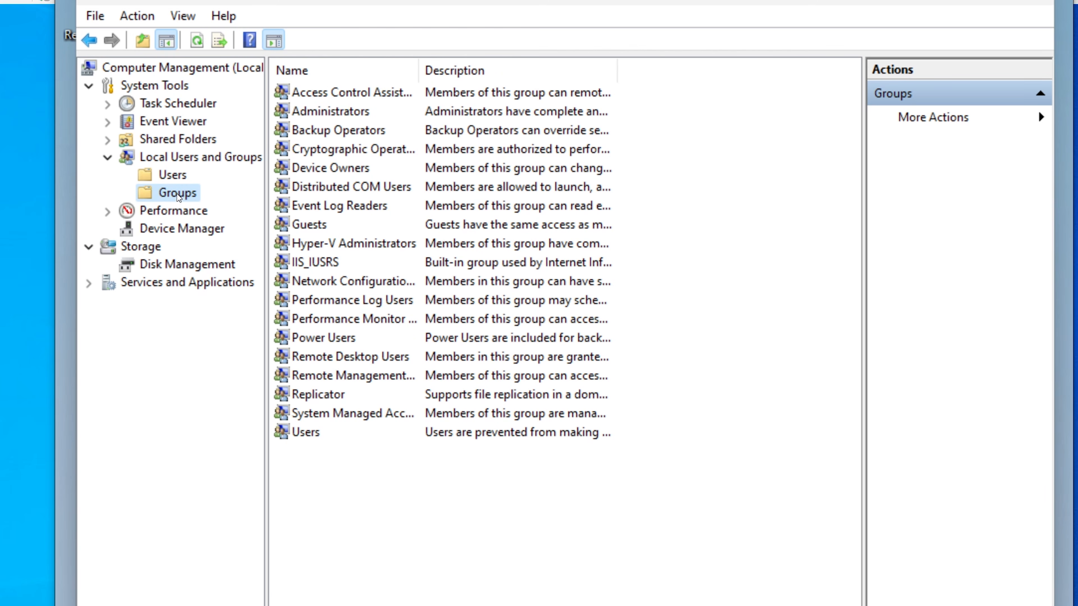
Step: Check the members of the Remote Desktop Users and Remote Management Users groups without changes and close Computer Management
double_click(331, 364)
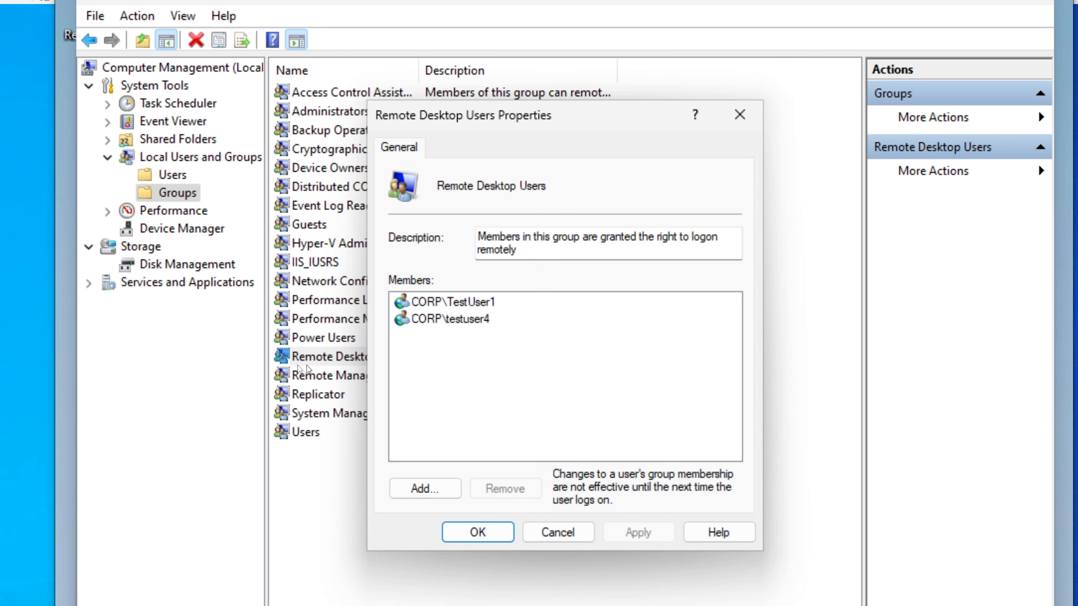
click(477, 323)
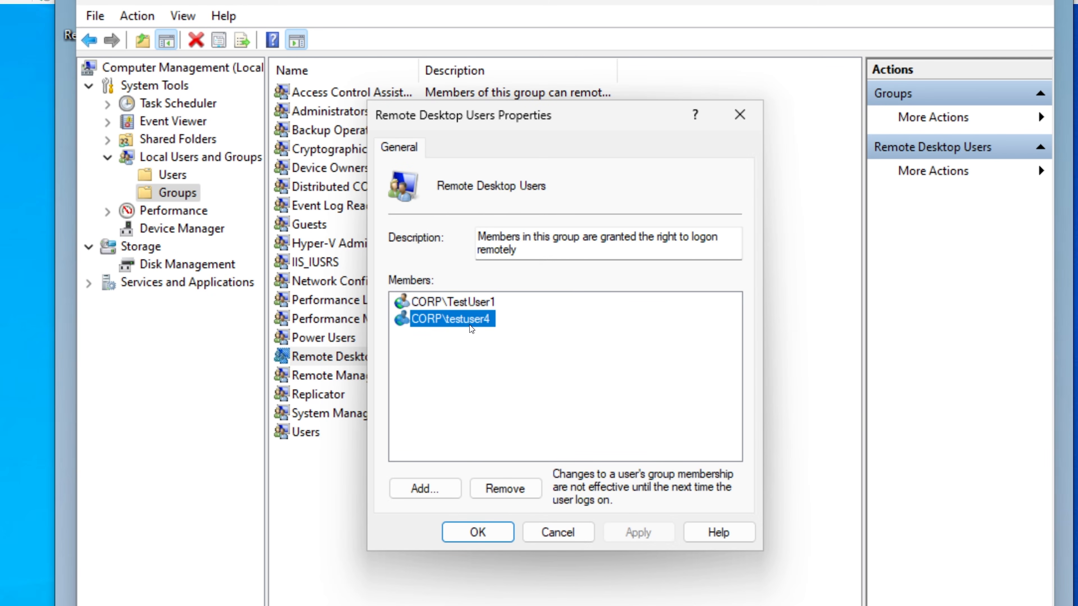
click(558, 532)
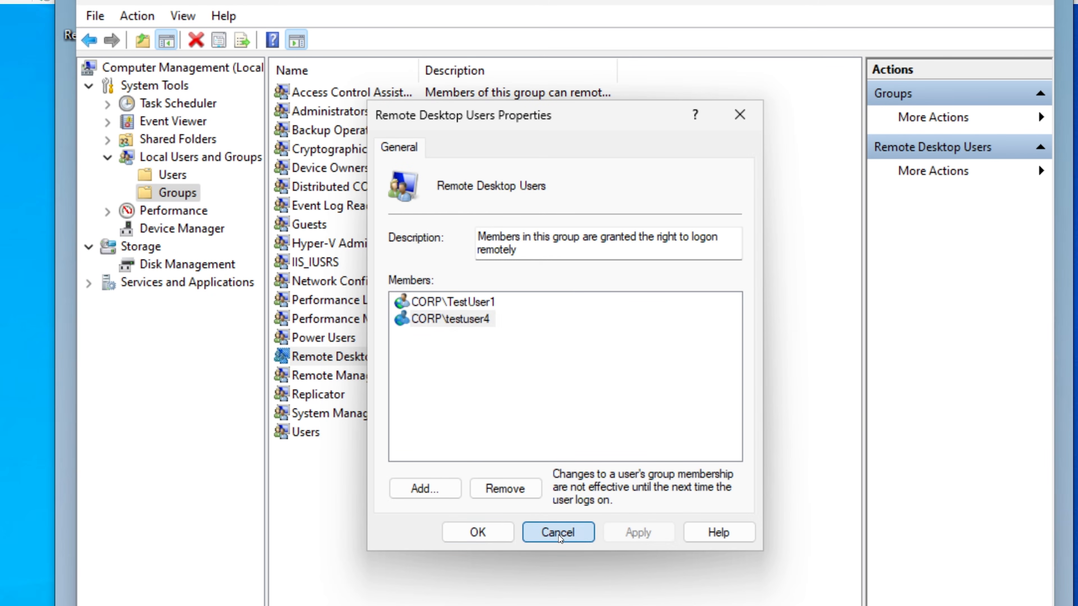
double_click(382, 375)
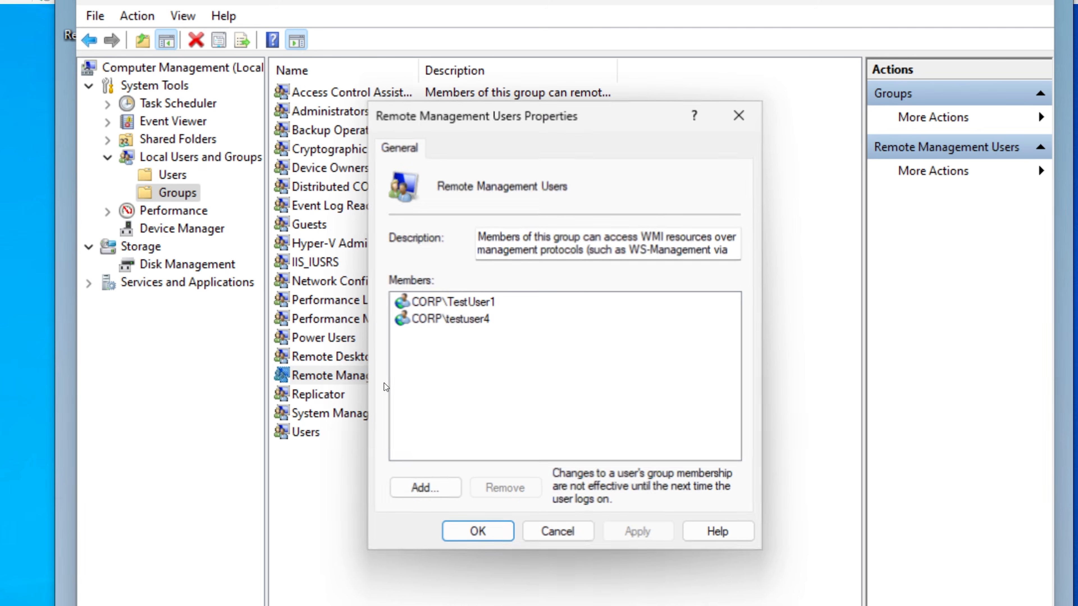
click(567, 531)
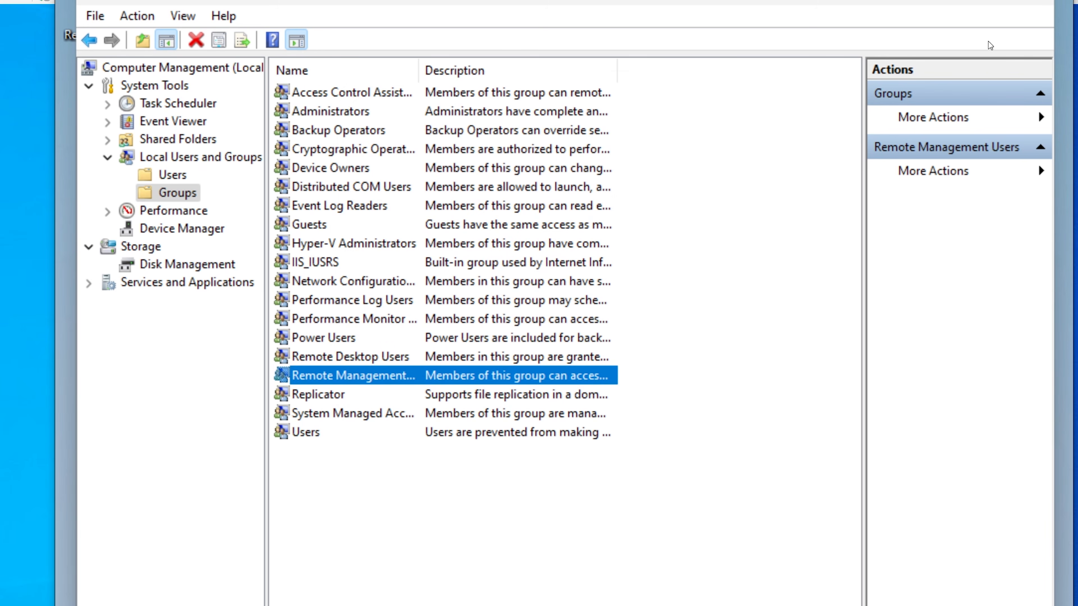
click(1026, 2)
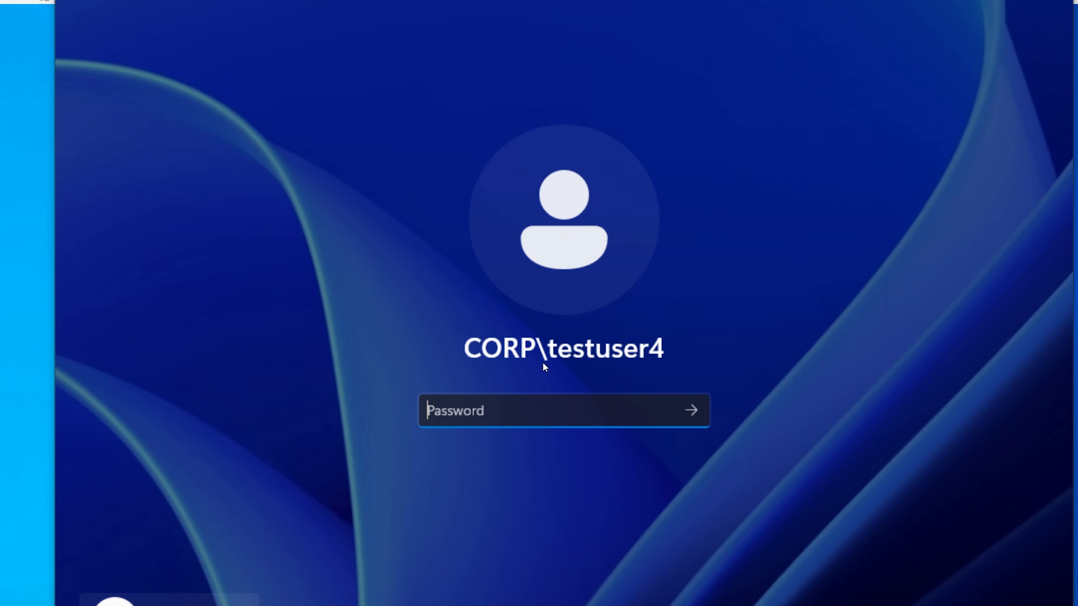
Step: Minimize the HYD-CLIENT1 session, open Active Directory Users and Computers, locate CLIENT1 in the Computers container, and minimize the console
click(963, 0)
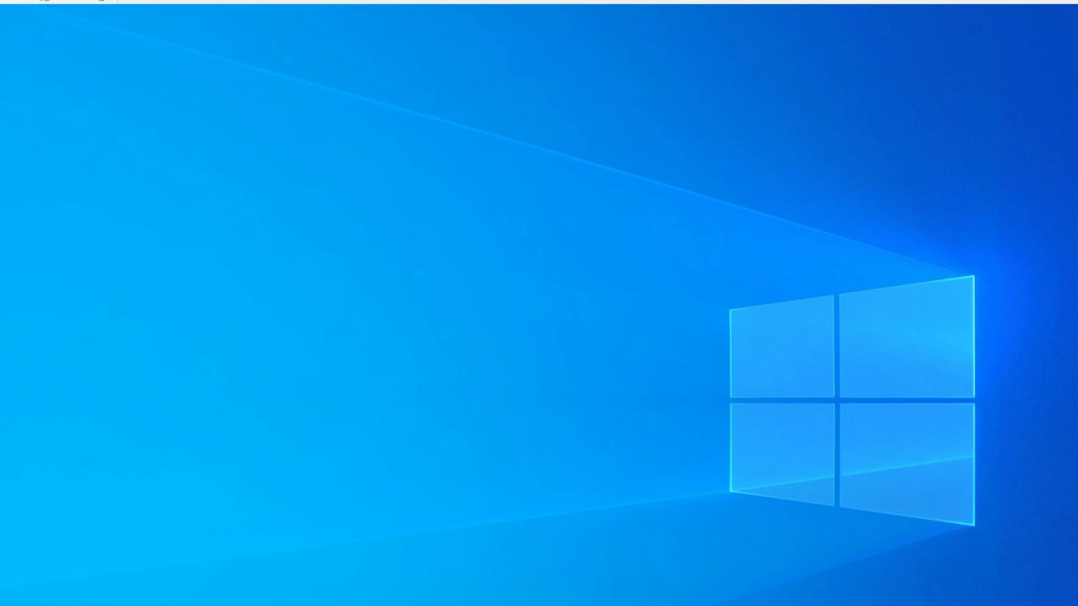
key(super+s)
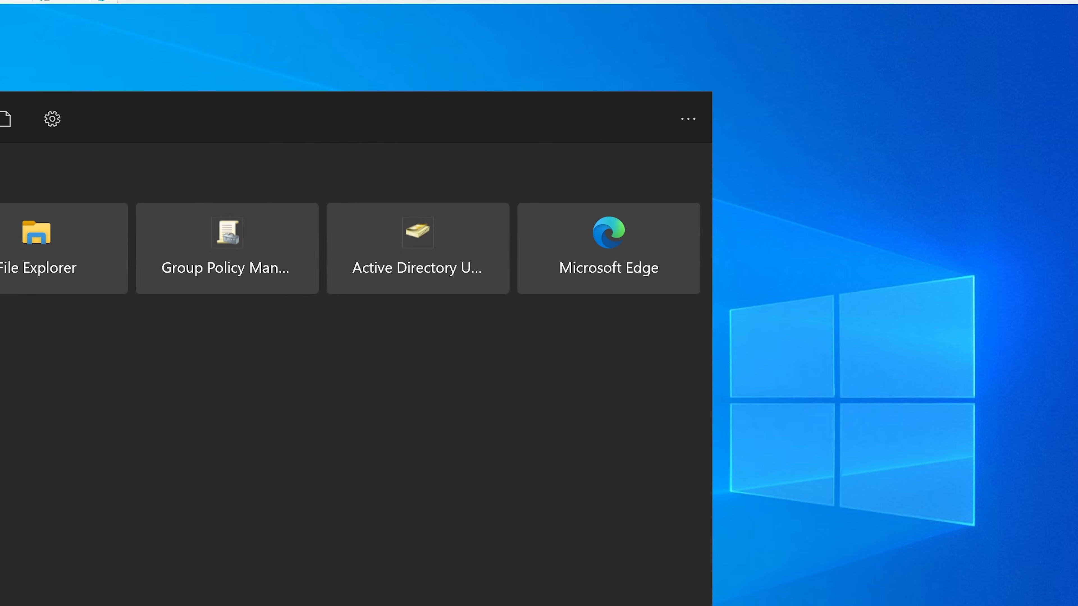
click(402, 283)
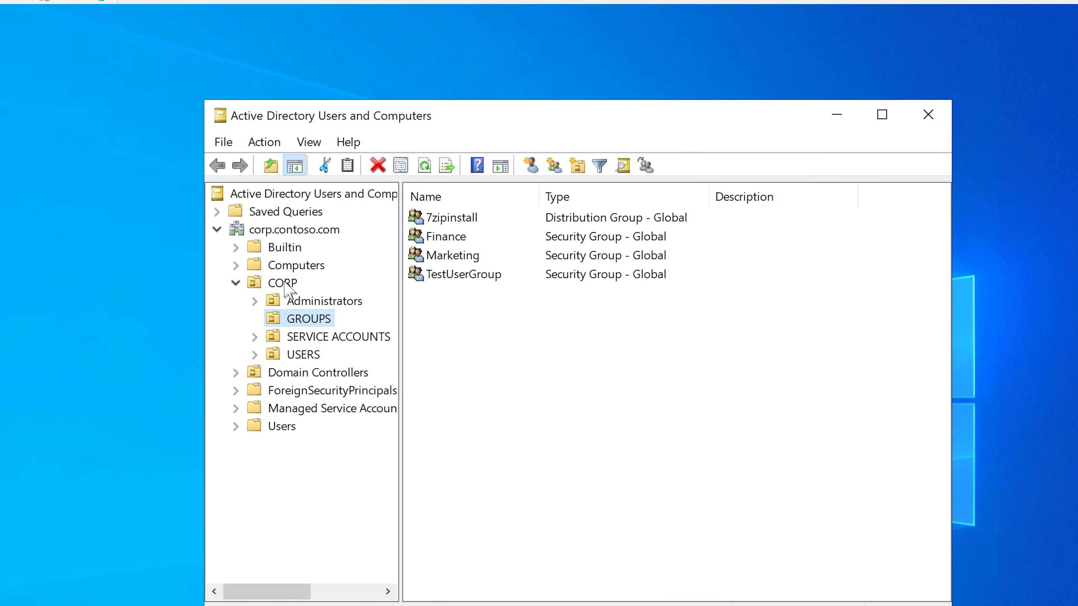
click(291, 267)
click(449, 241)
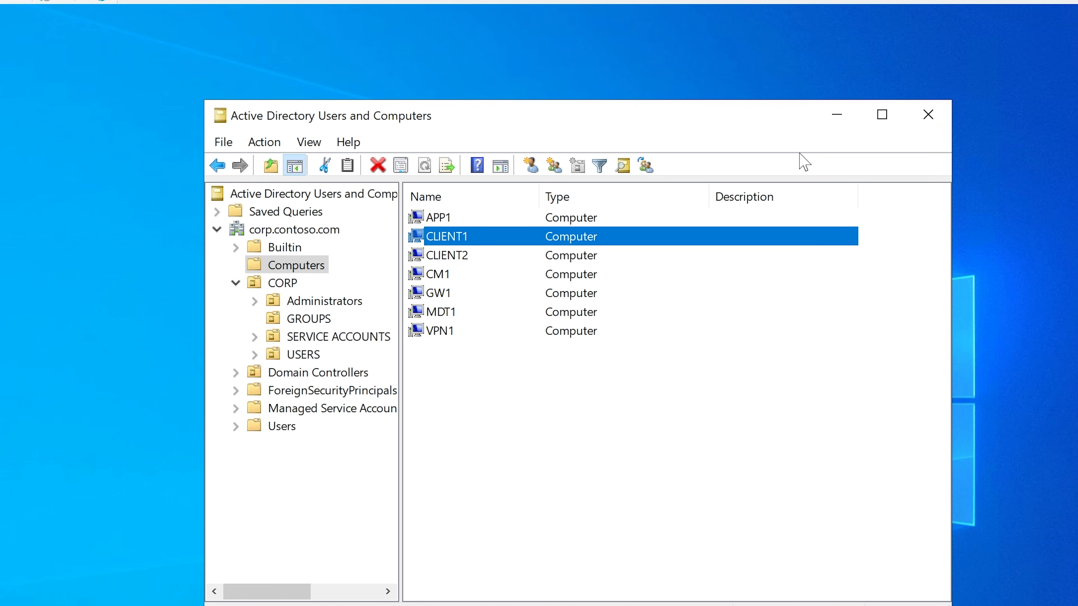
click(837, 120)
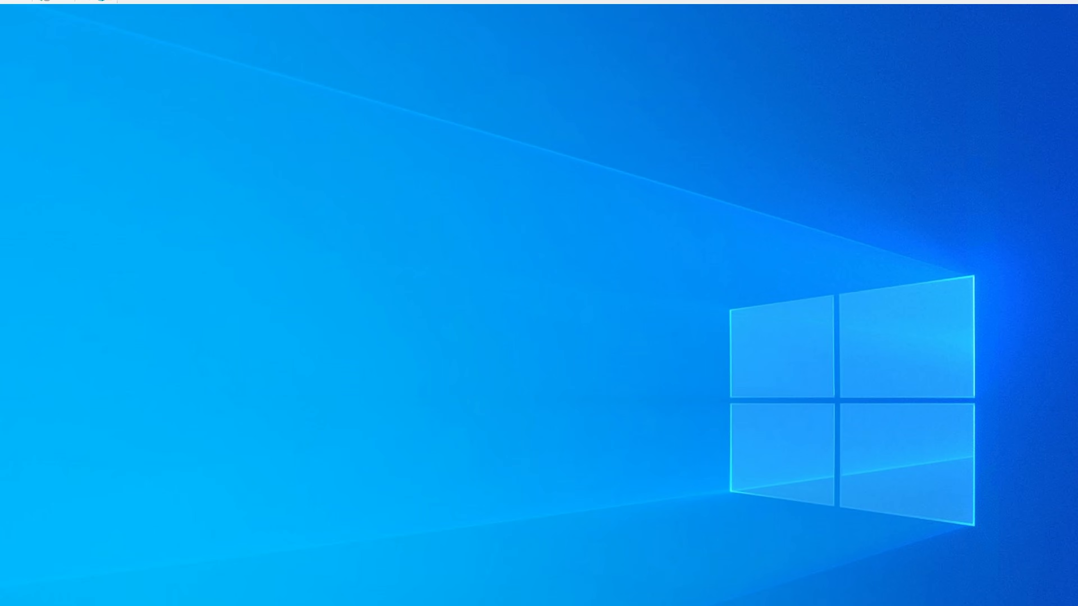
Step: Open Command Prompt and ping the host name client
key(super)
text(c)
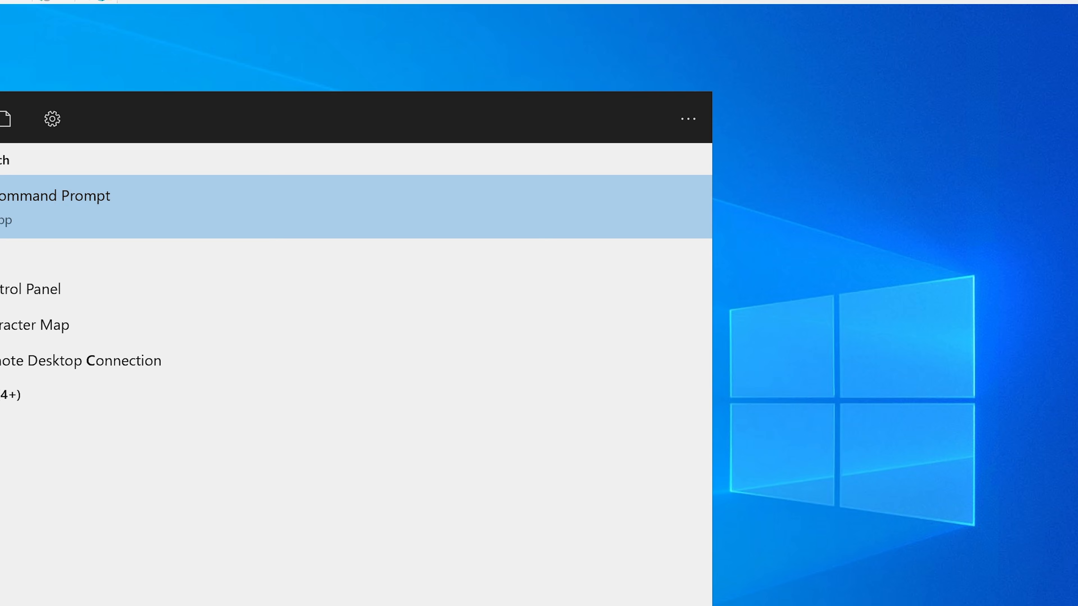
text(md)
key(Return)
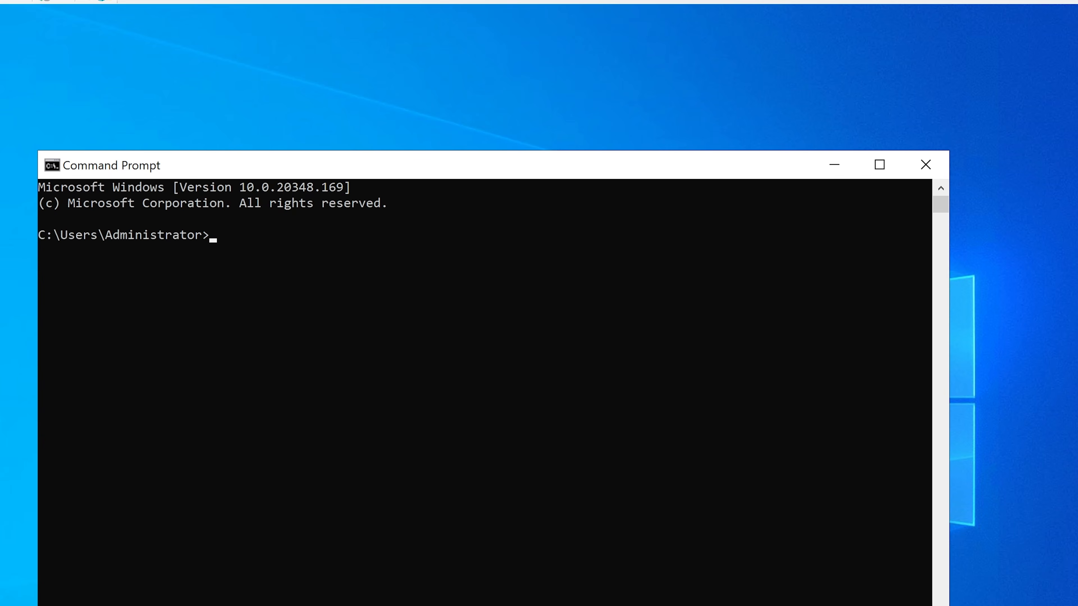
drag(631, 176, 681, 176)
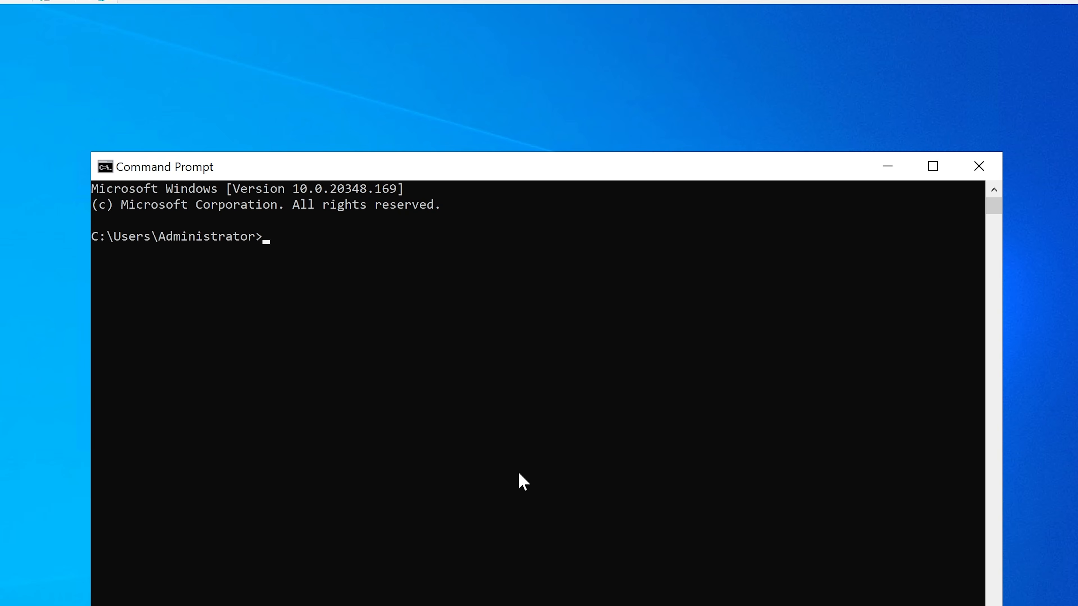
text(ping client1)
key(BackSpace)
key(Return)
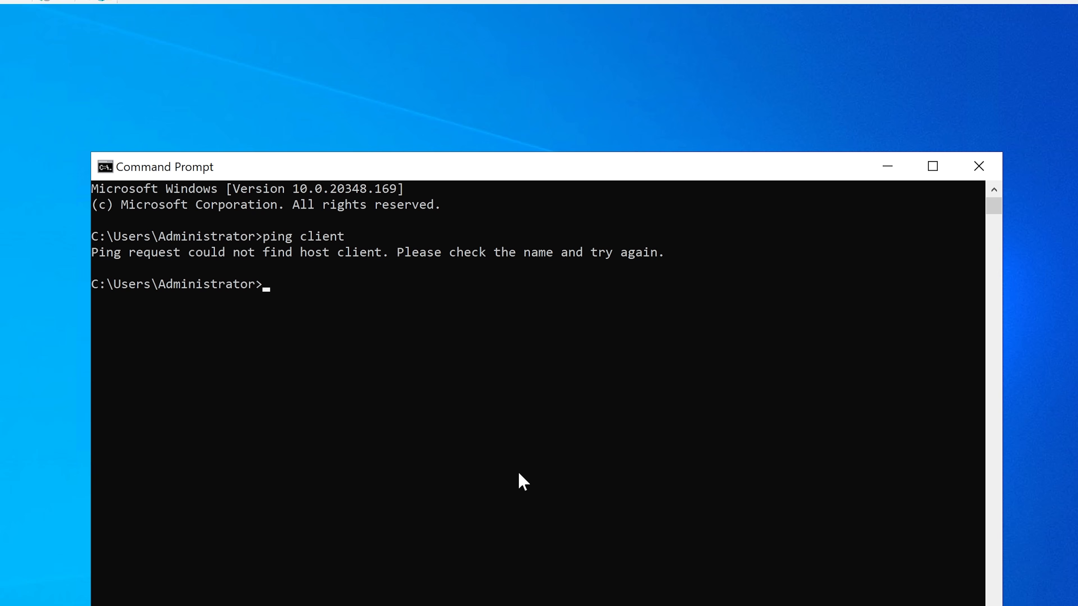
Step: Repeat the ping with the host name corrected to client1
key(Up)
text(1)
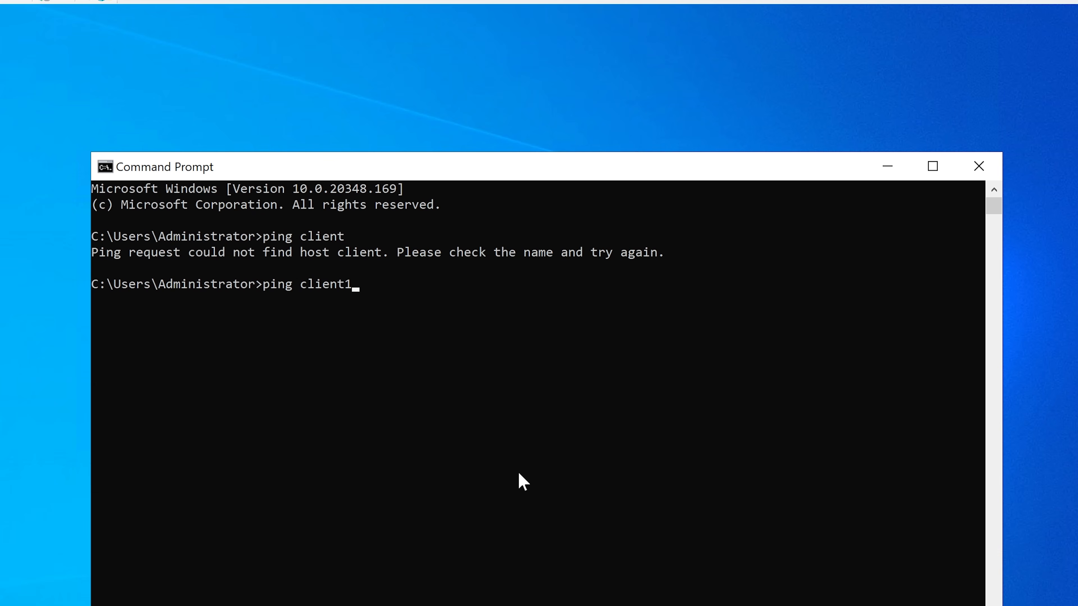
key(Return)
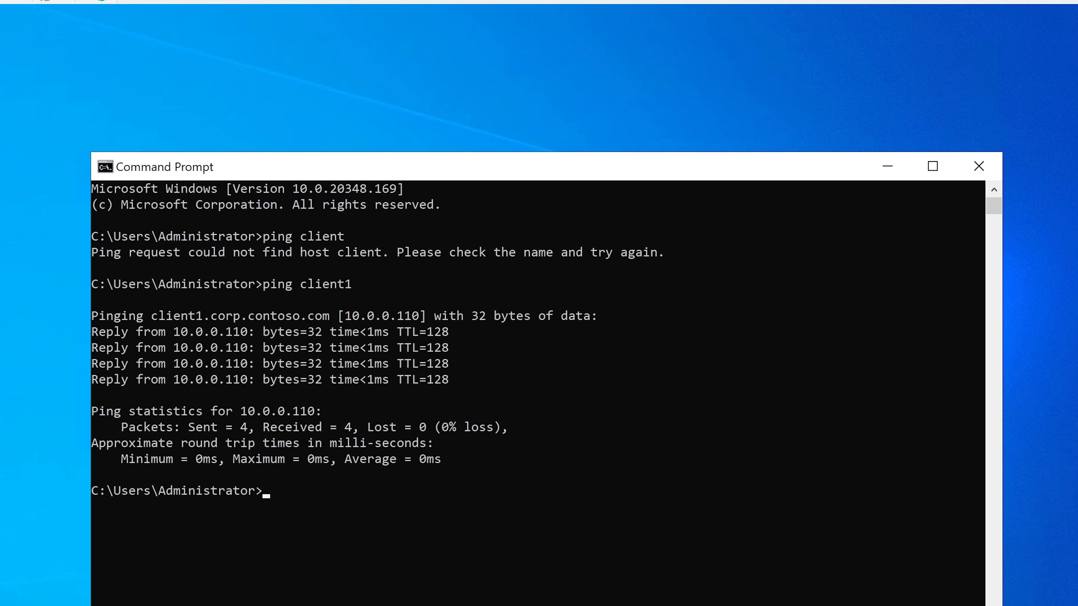
Step: Open File Explorer and browse to the administrative share \\client1\C$
key(super+e)
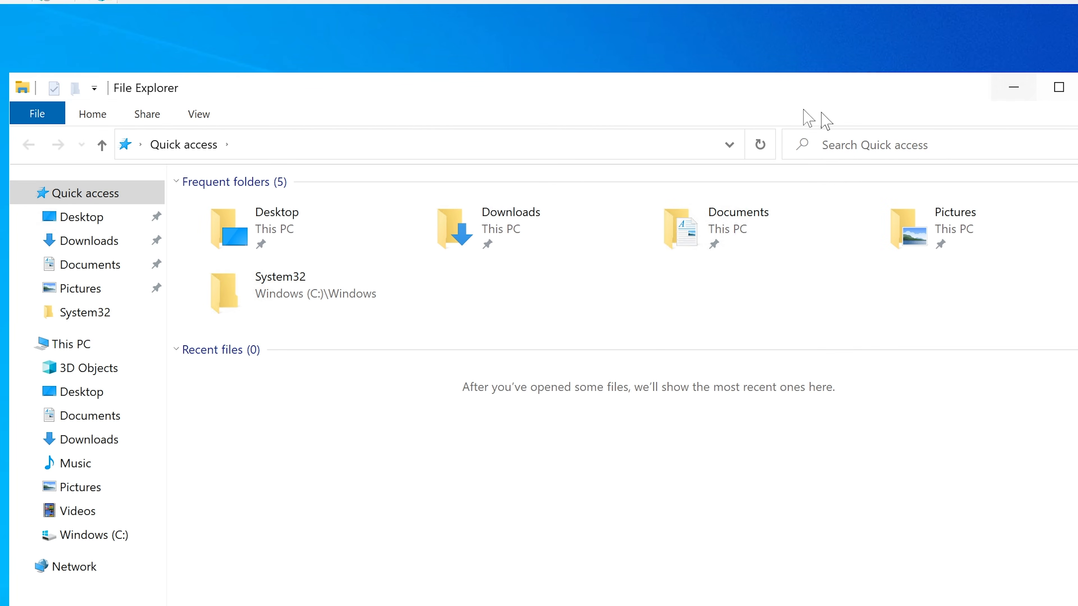
drag(768, 93, 776, 122)
click(524, 174)
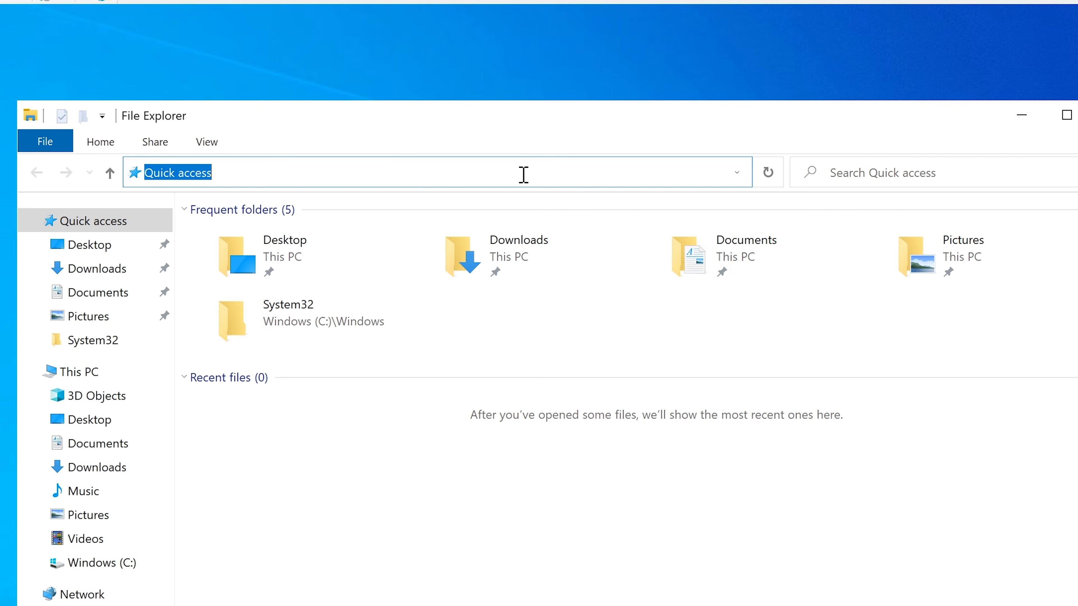
text(\\)
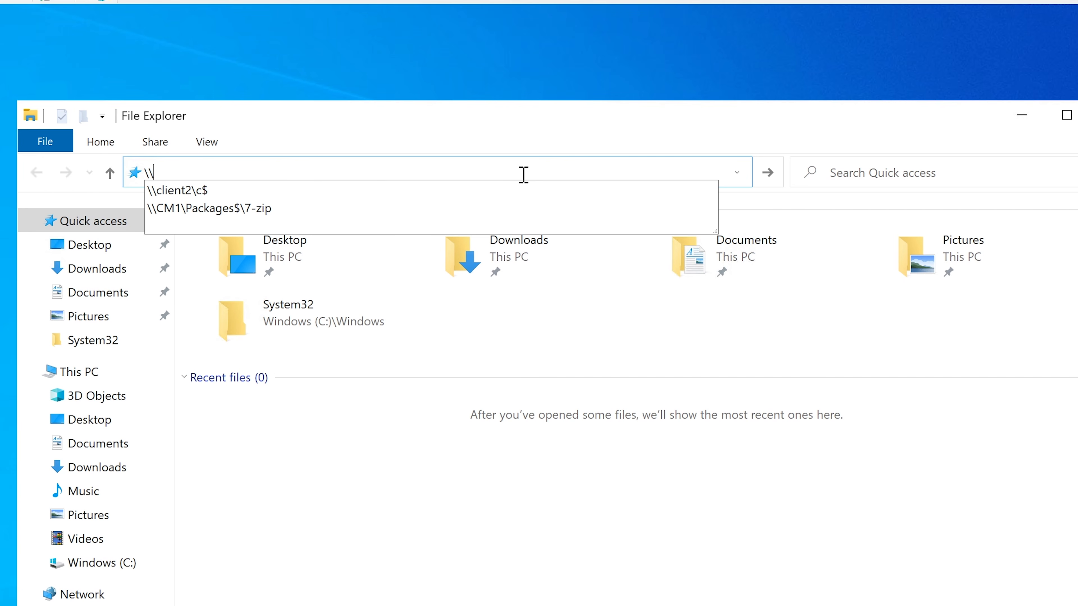
text(client1)
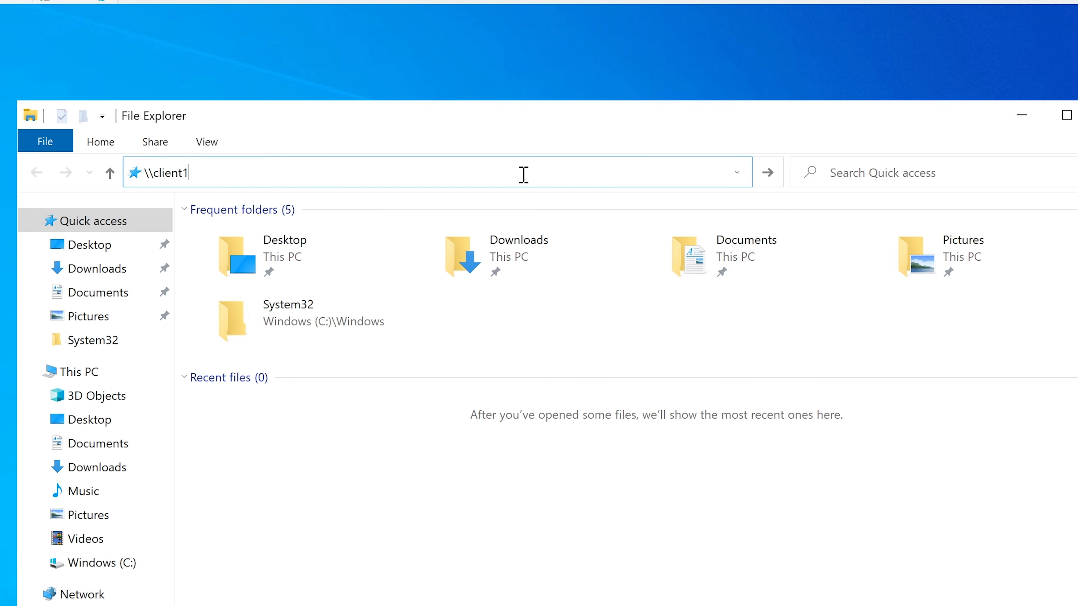
text(\C$)
key(Return)
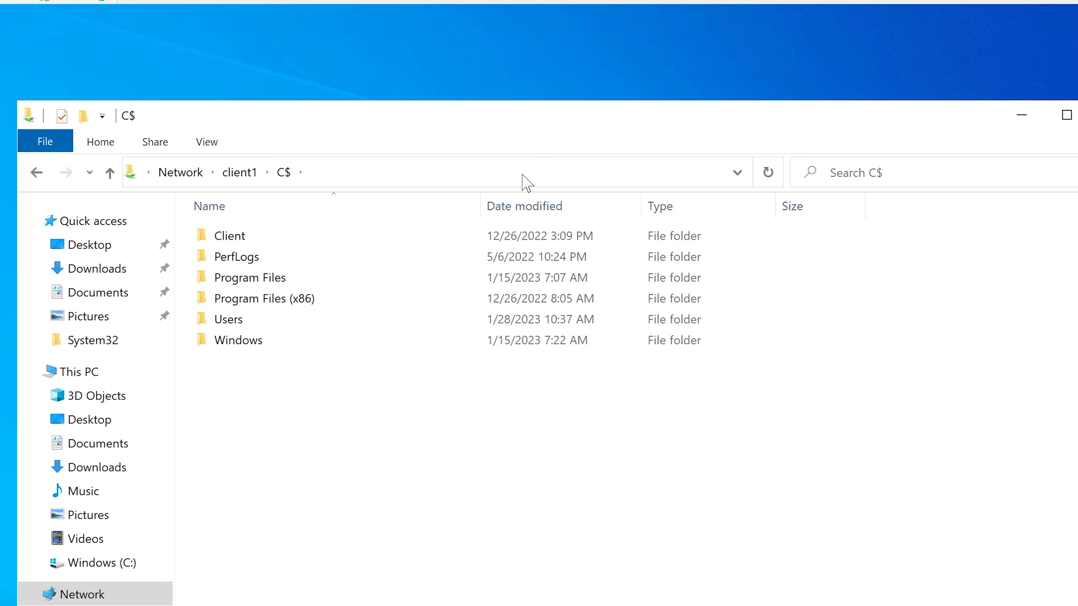
Step: Examine the network path and the details of the Users folder on client1's C$ share
click(523, 174)
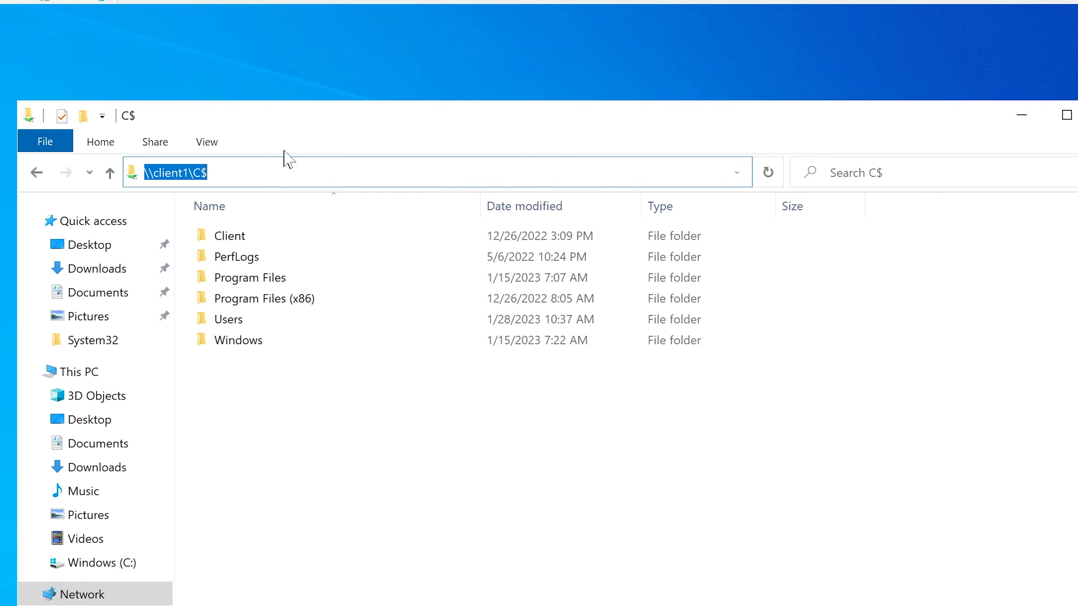
drag(313, 130, 351, 125)
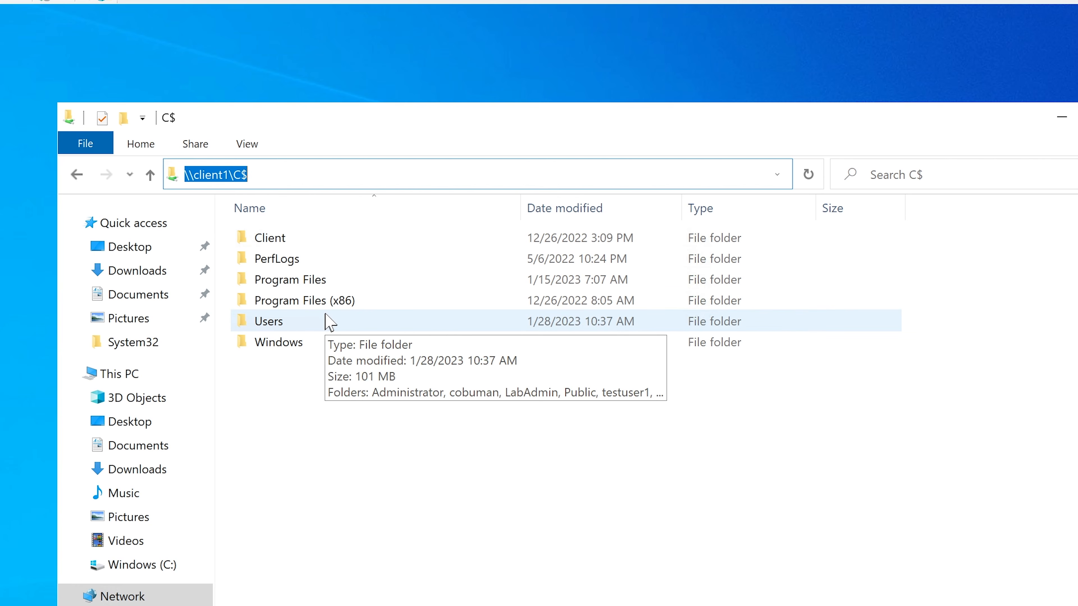
click(277, 403)
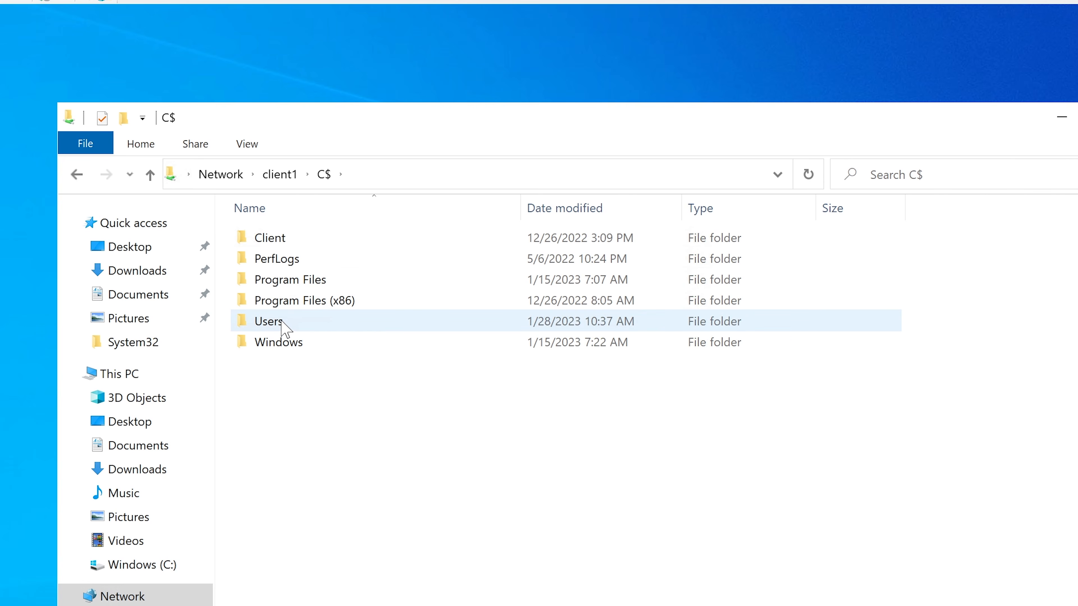
mouse_move(283, 322)
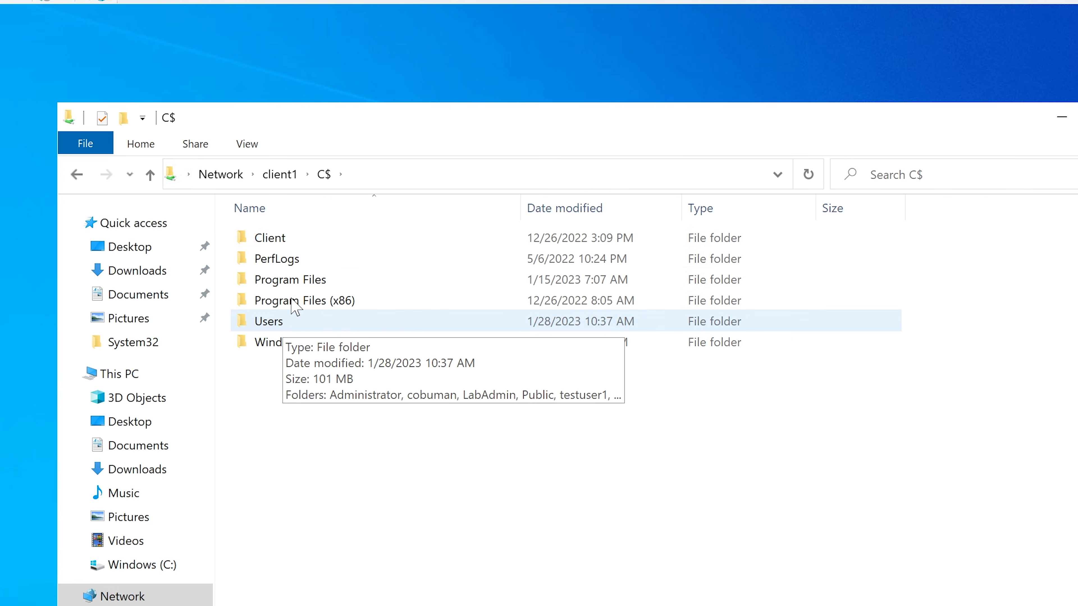
Step: Open Registry Editor, allow it to make changes to the device, and reposition its window
key(super+s)
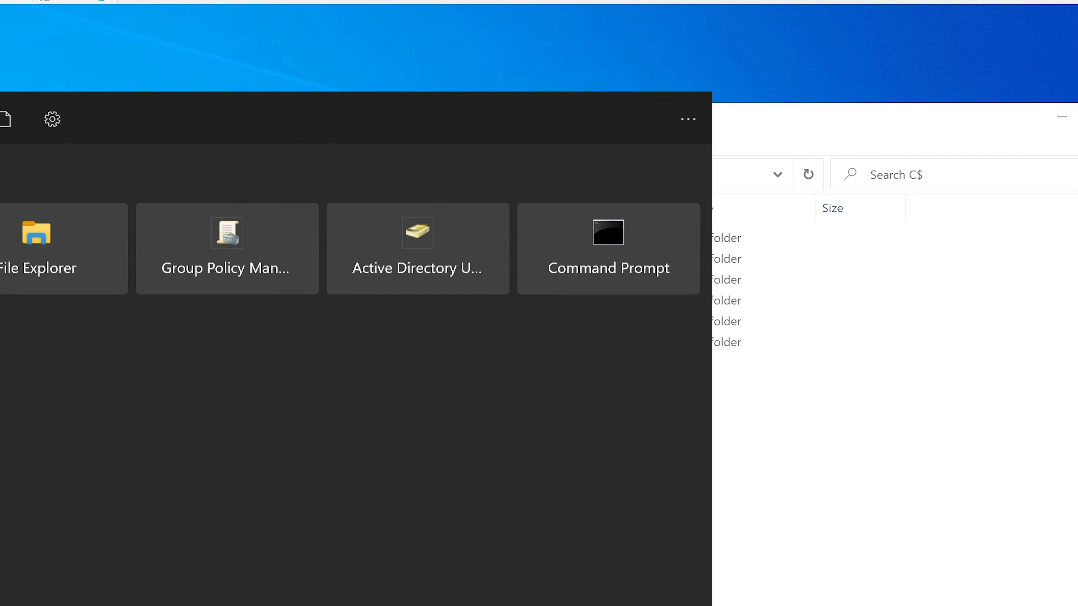
text(r)
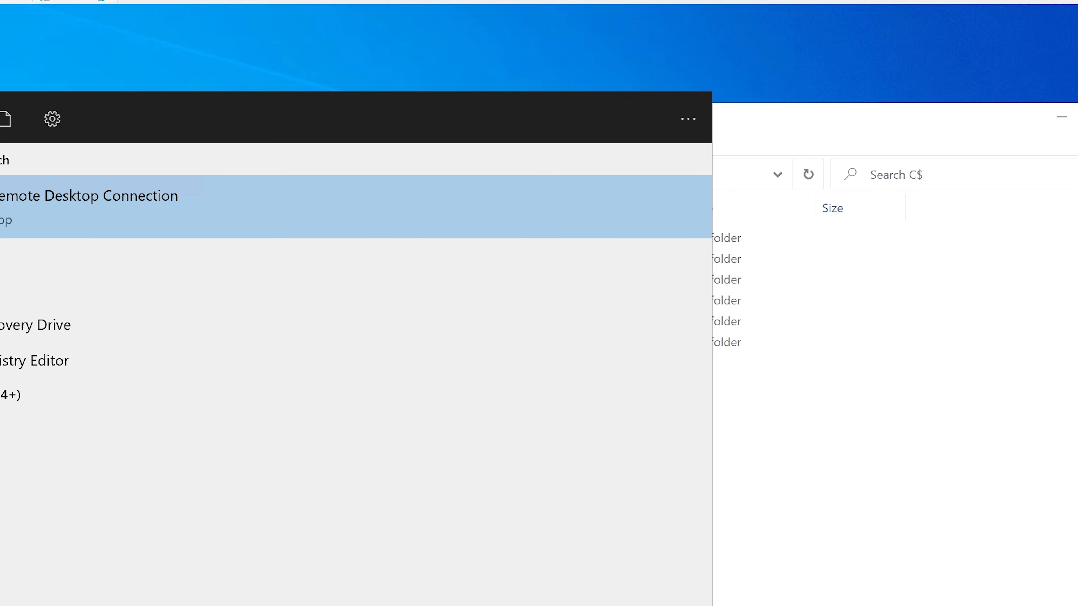
key(BackSpace)
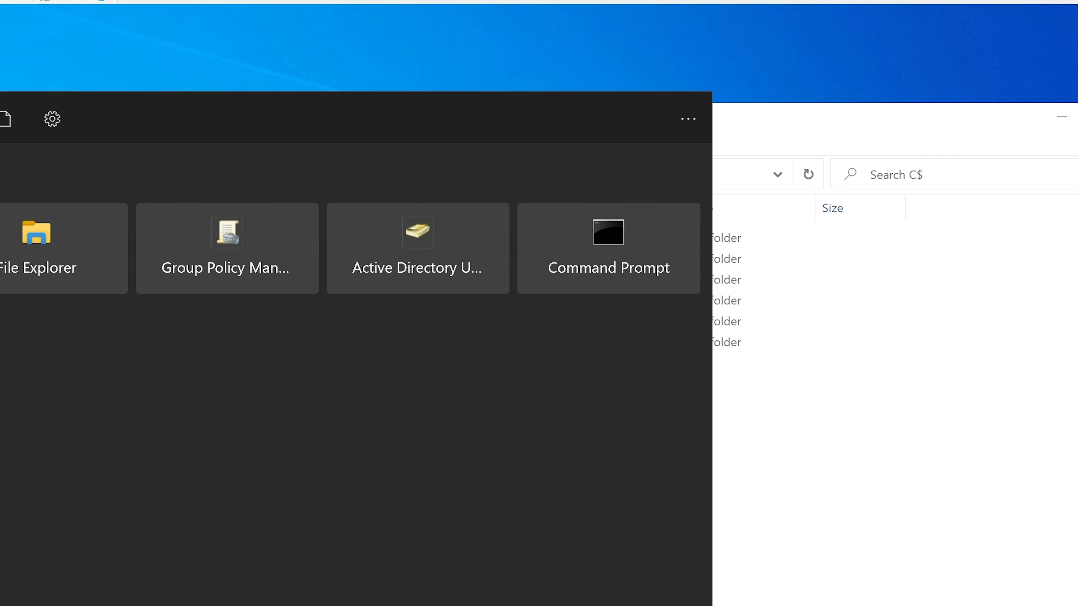
text(regedit)
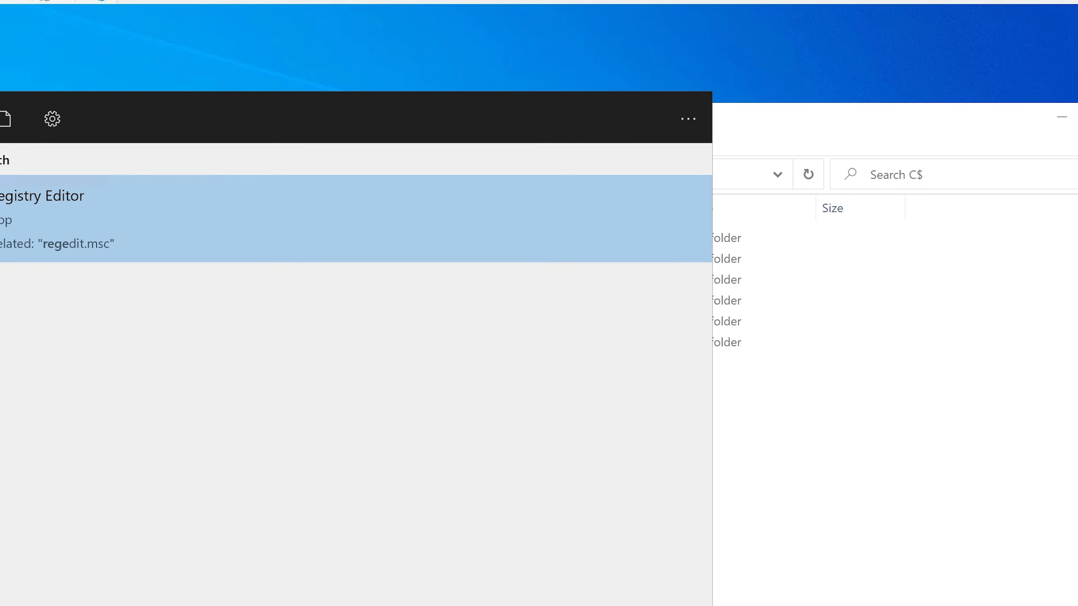
key(Return)
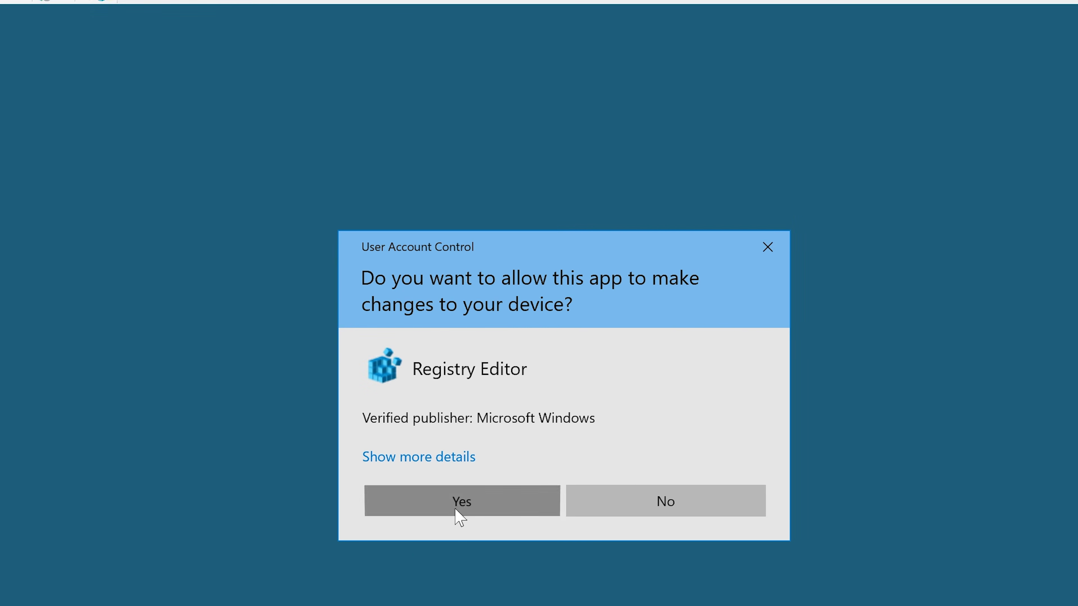
click(455, 511)
drag(194, 57, 424, 173)
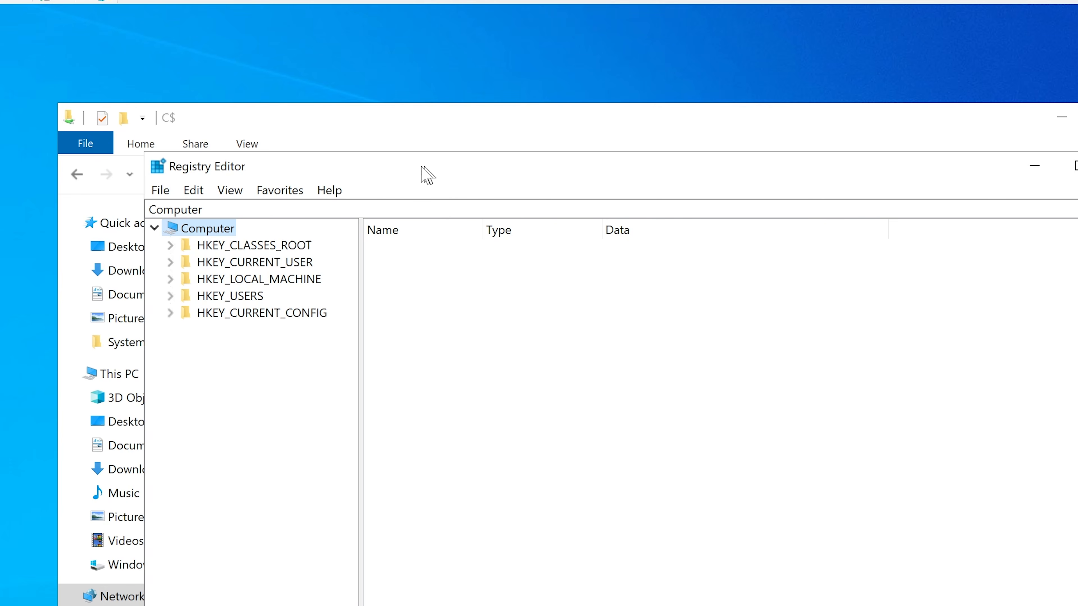
click(160, 189)
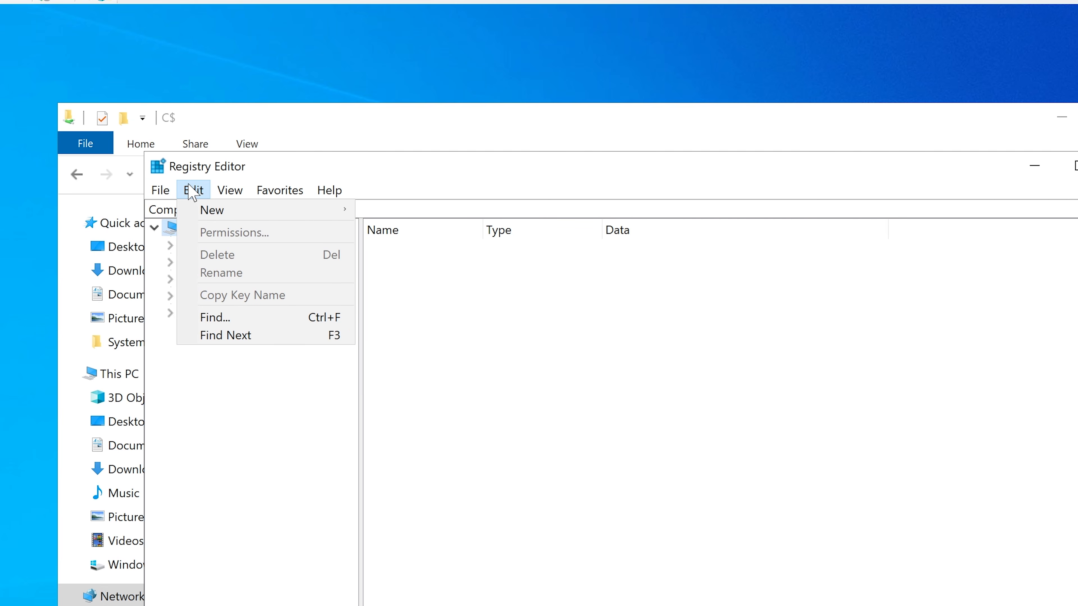
mouse_move(221, 193)
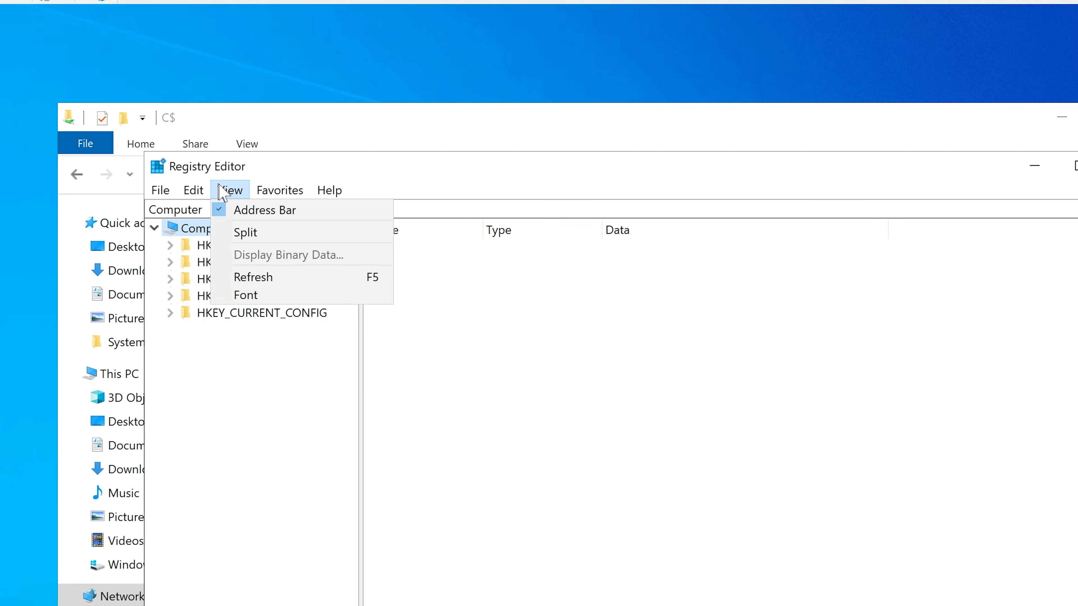
click(508, 163)
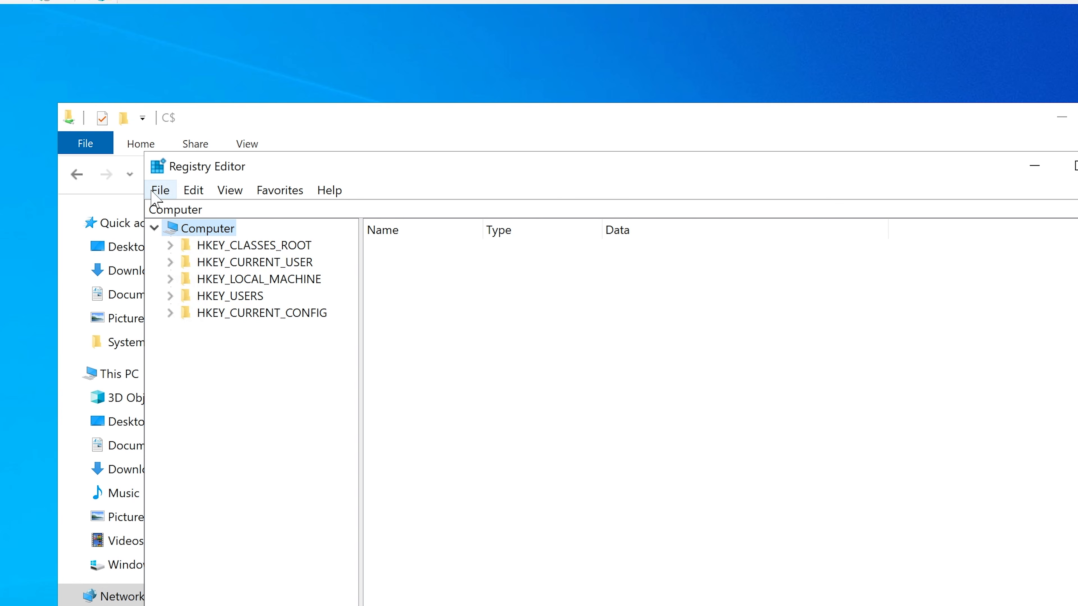
Step: Try to connect to the network registry of CLIENT1 after checking its name, and minimize Registry Editor
click(159, 191)
click(207, 290)
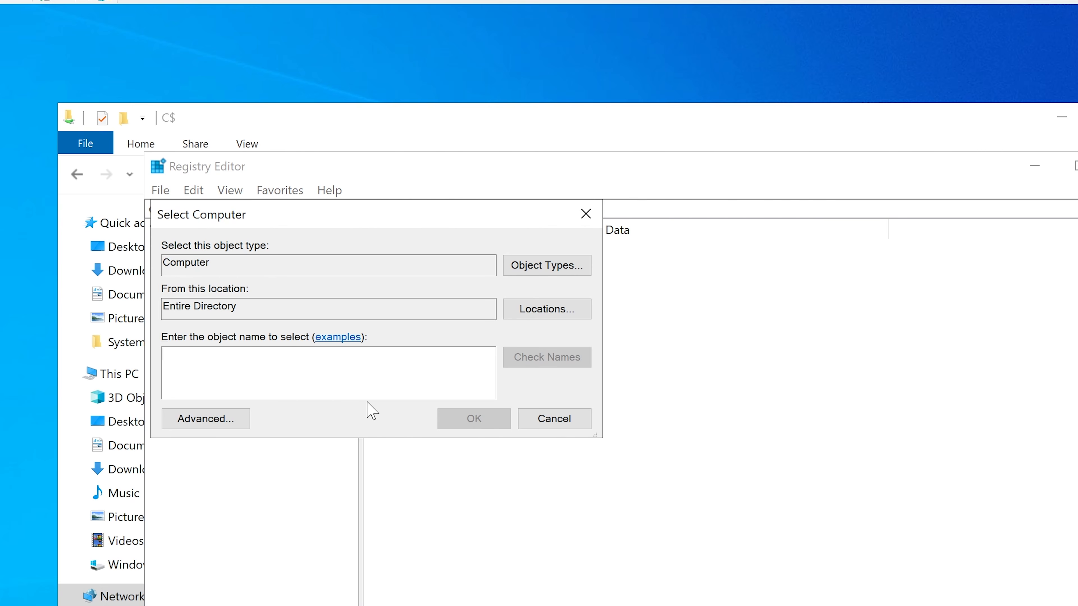
text(client1)
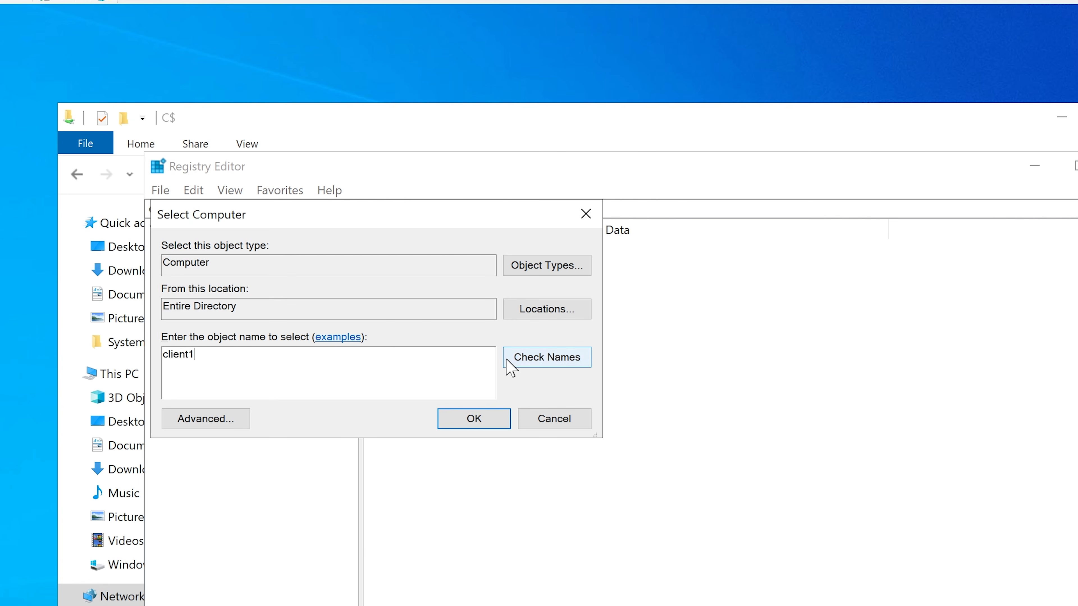
click(528, 365)
drag(199, 353, 142, 356)
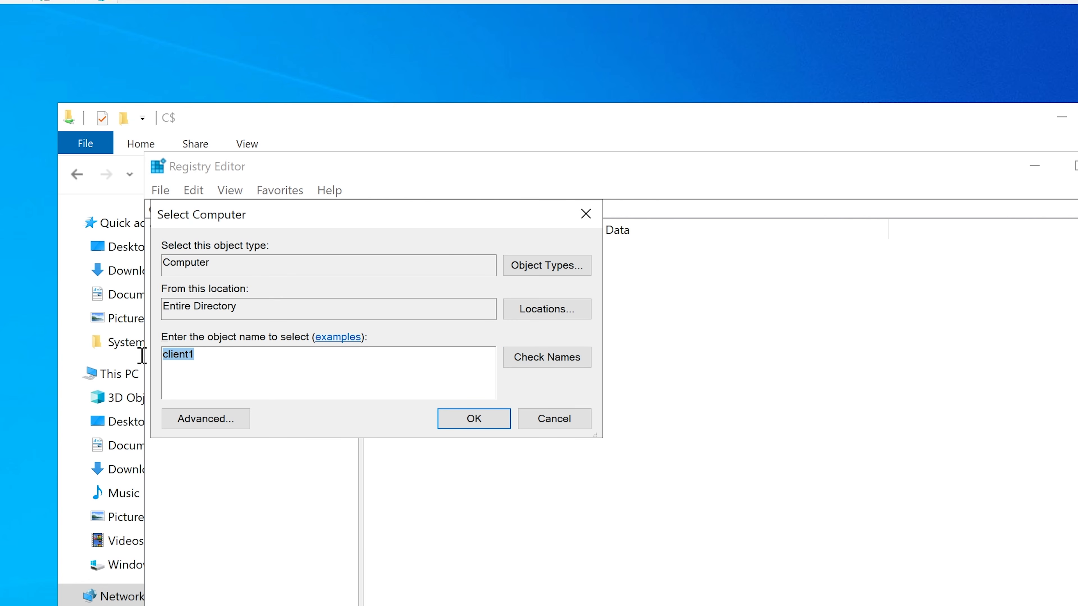
click(539, 353)
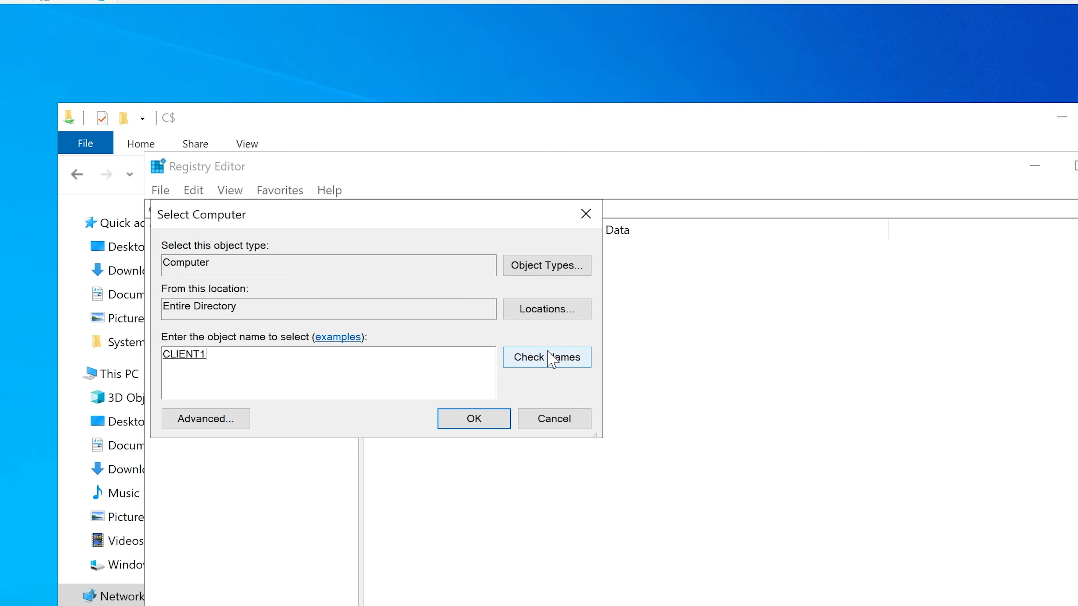
click(457, 418)
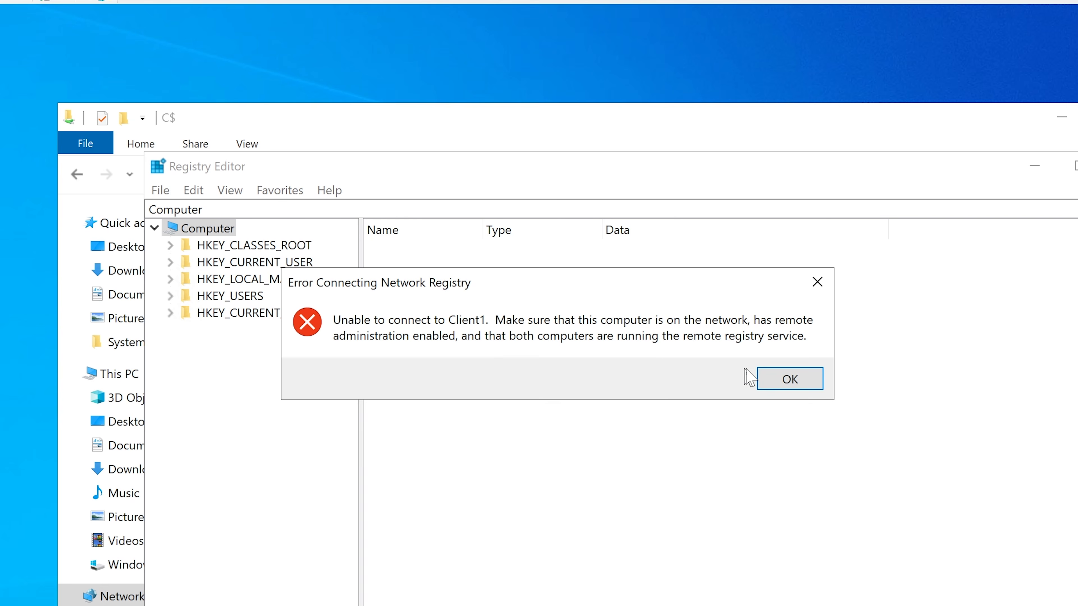
click(783, 377)
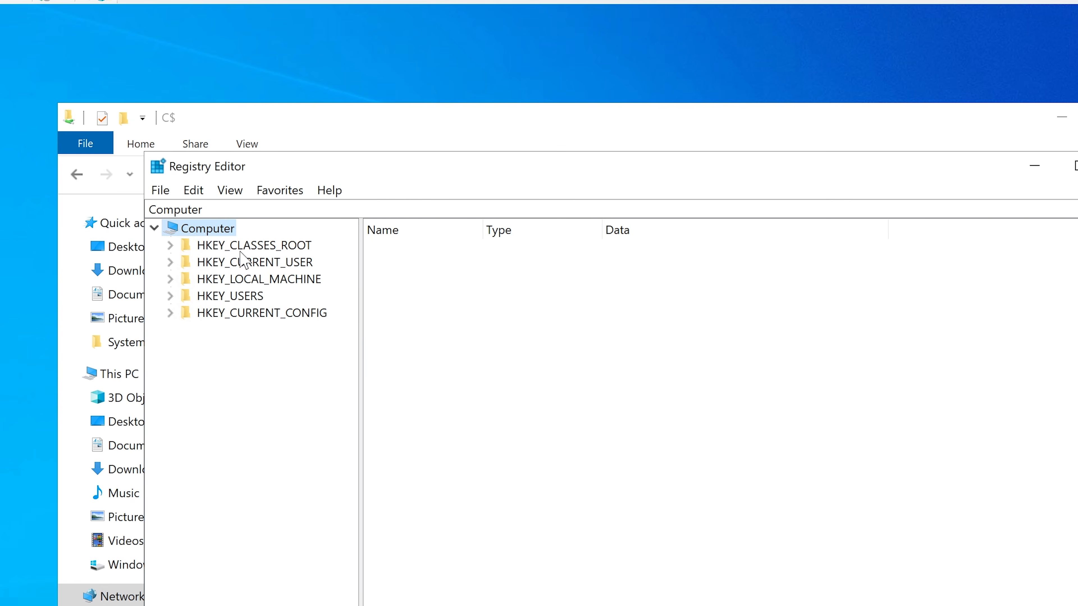
click(1034, 166)
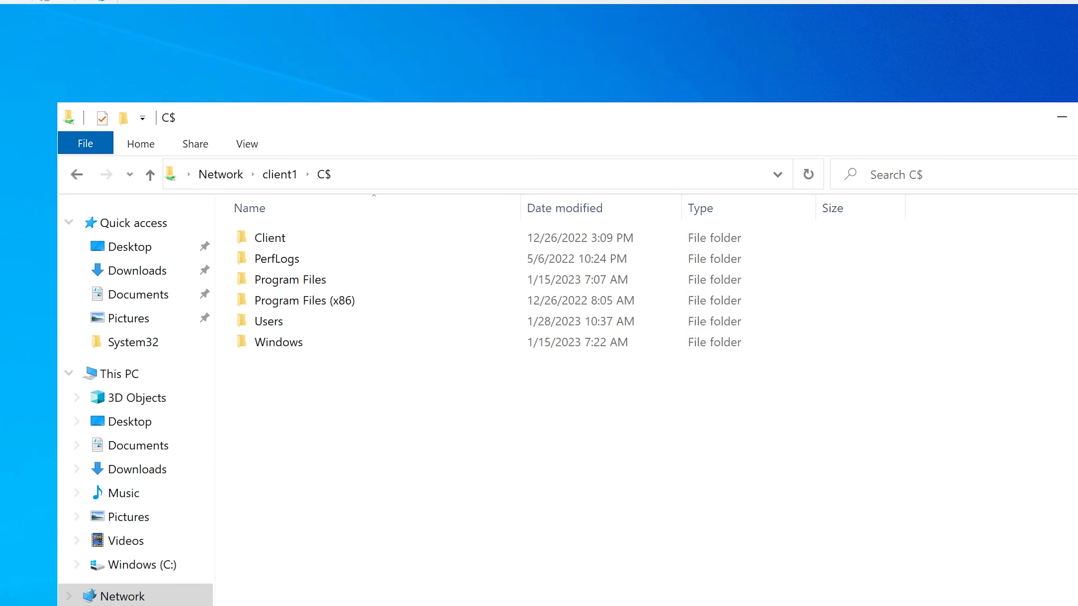
Step: Open Computer Management and reposition its window
key(super)
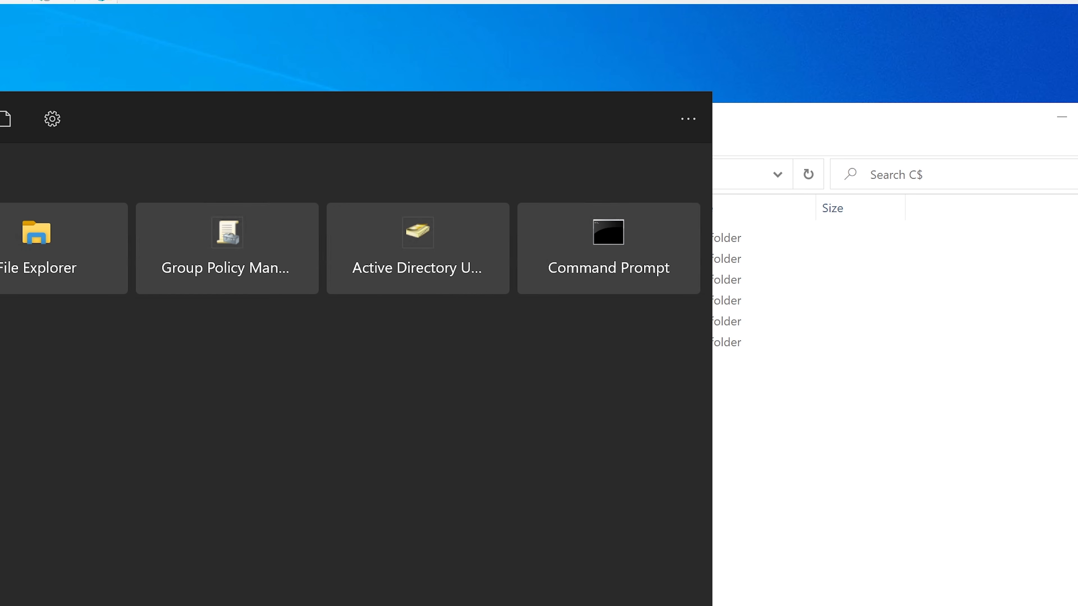
key(super+x)
click(28, 427)
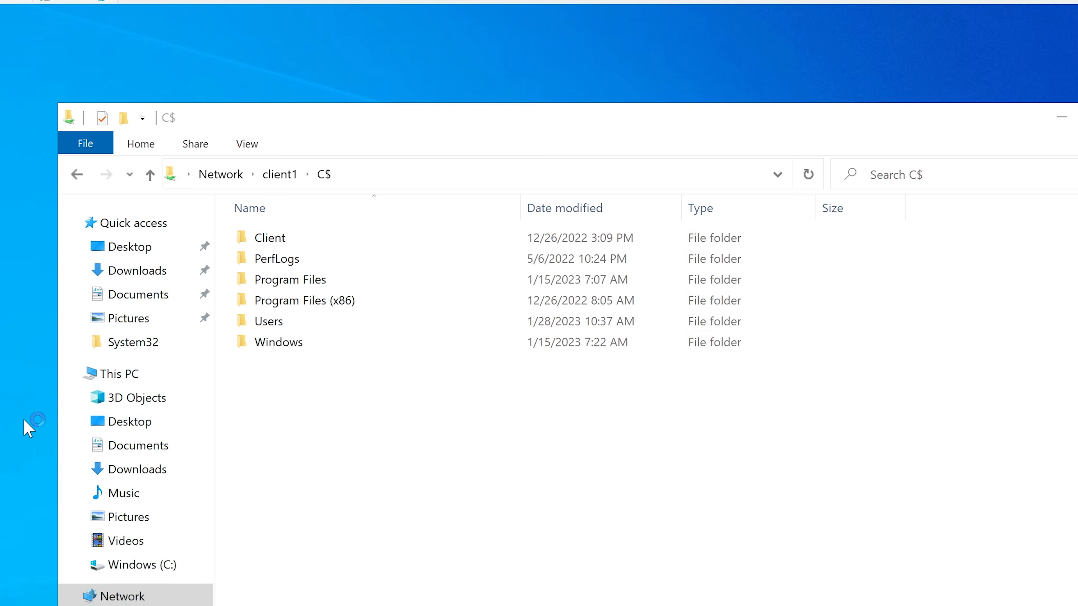
drag(163, 39, 314, 83)
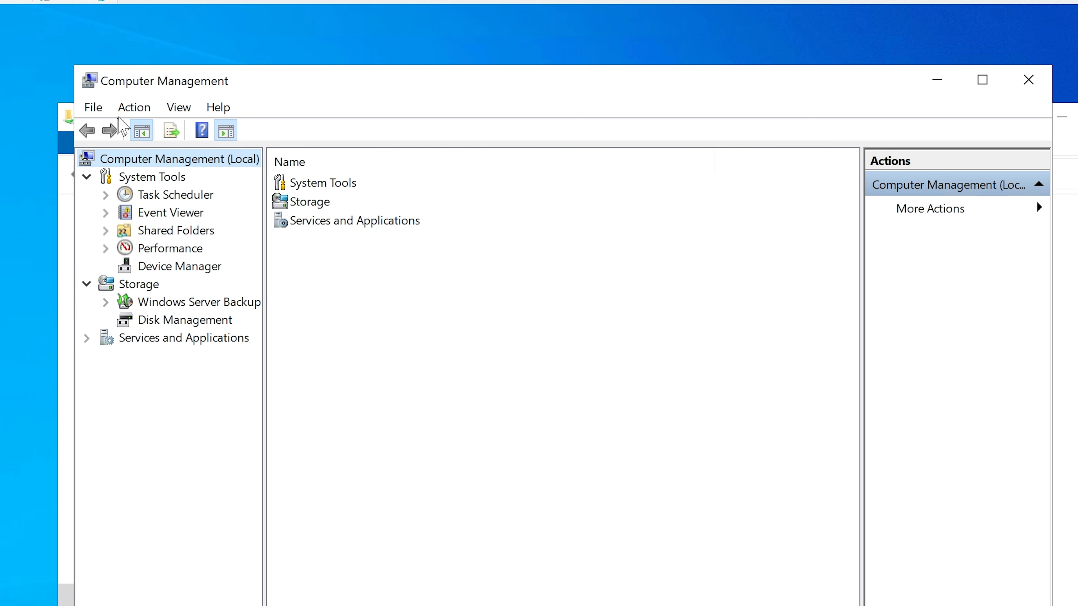
Step: Connect Computer Management to another computer, CLIENT1, after checking its name in the corp.contoso.com directory
click(94, 107)
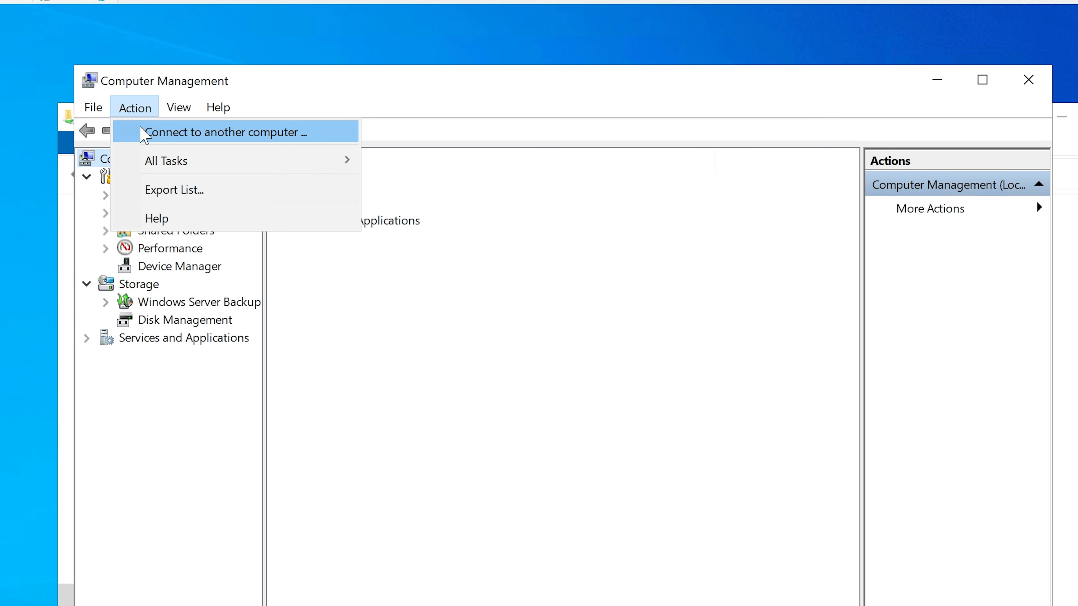
click(145, 135)
text(c)
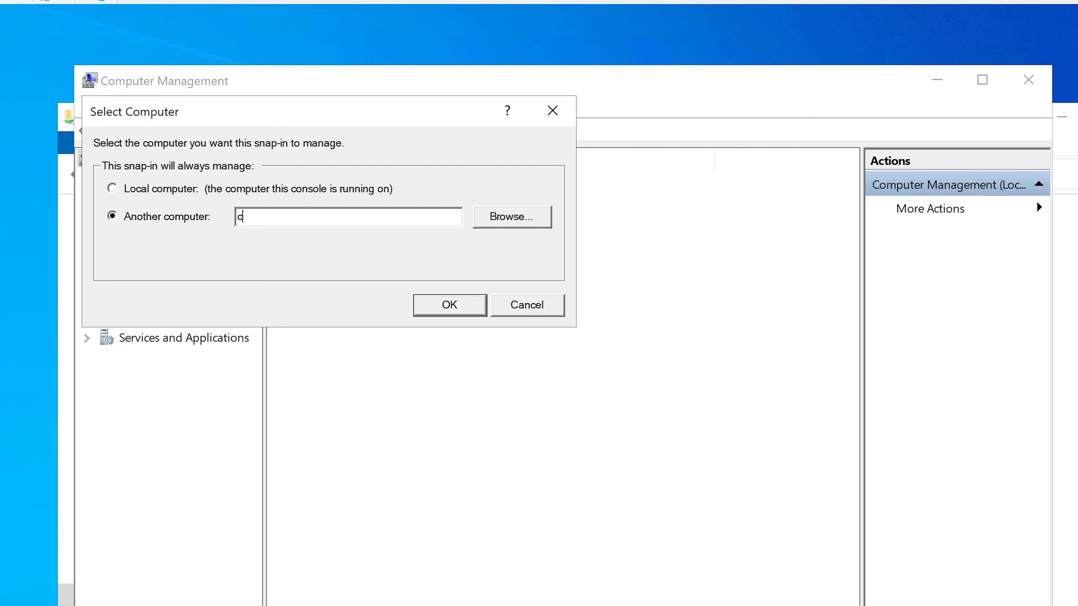
text(lient1)
click(505, 220)
text(clein)
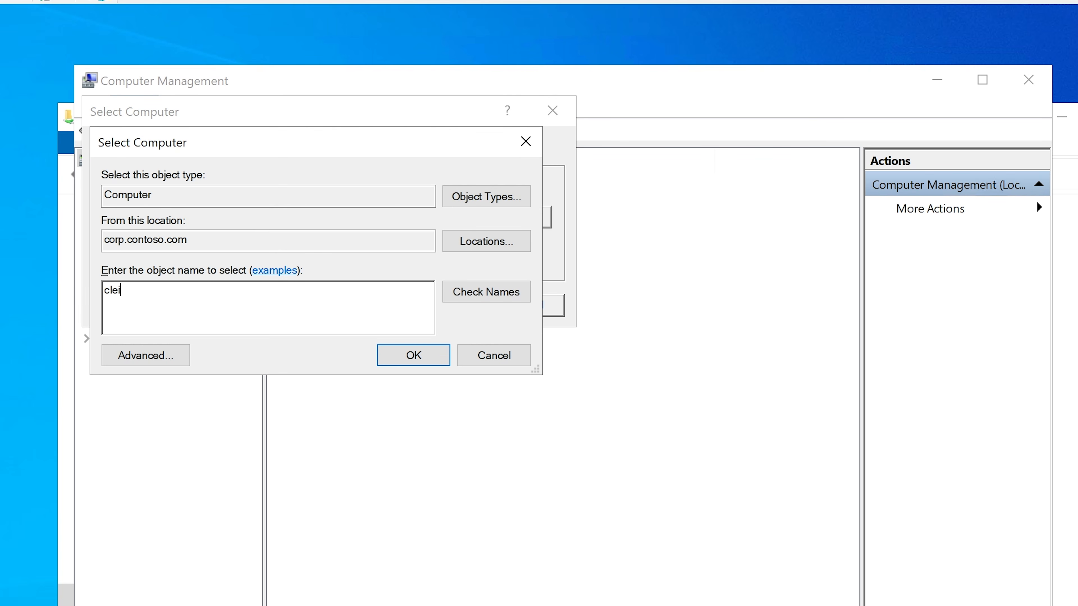
key(BackSpace)
key(BackSpace)
key(BackSpace)
text(ient1)
click(454, 293)
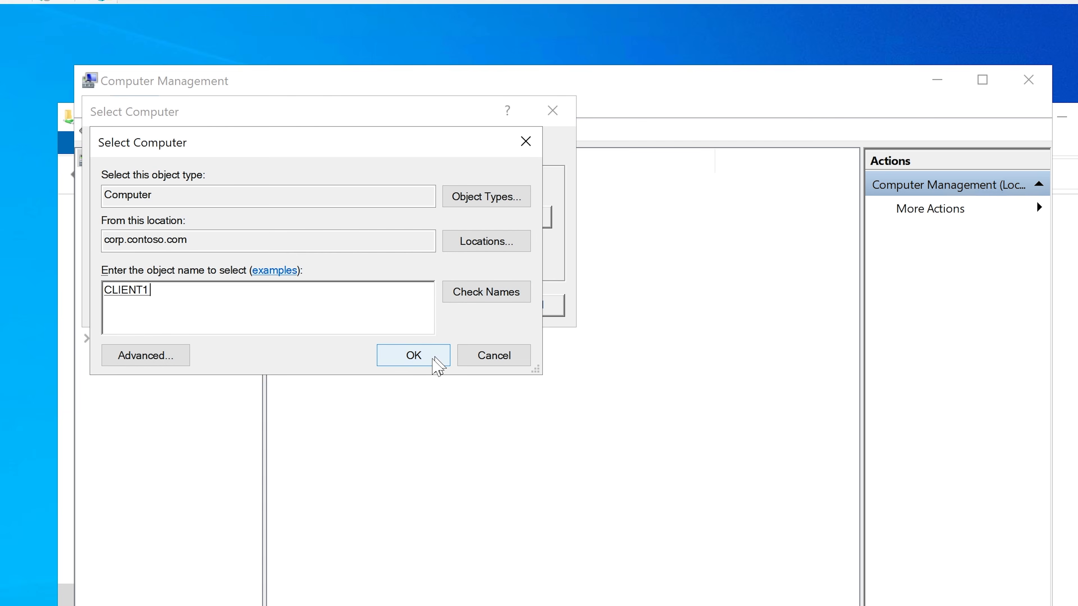
click(414, 356)
click(444, 308)
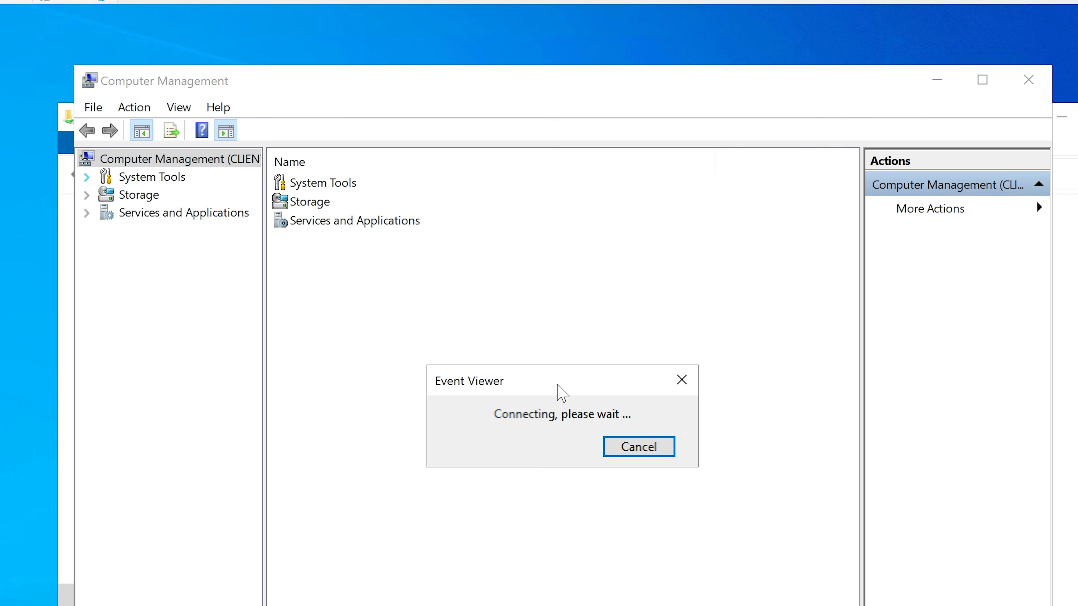
Step: Cancel the Event Viewer connection, check the connected computer's full name in a widened console tree, and close Computer Management
click(607, 444)
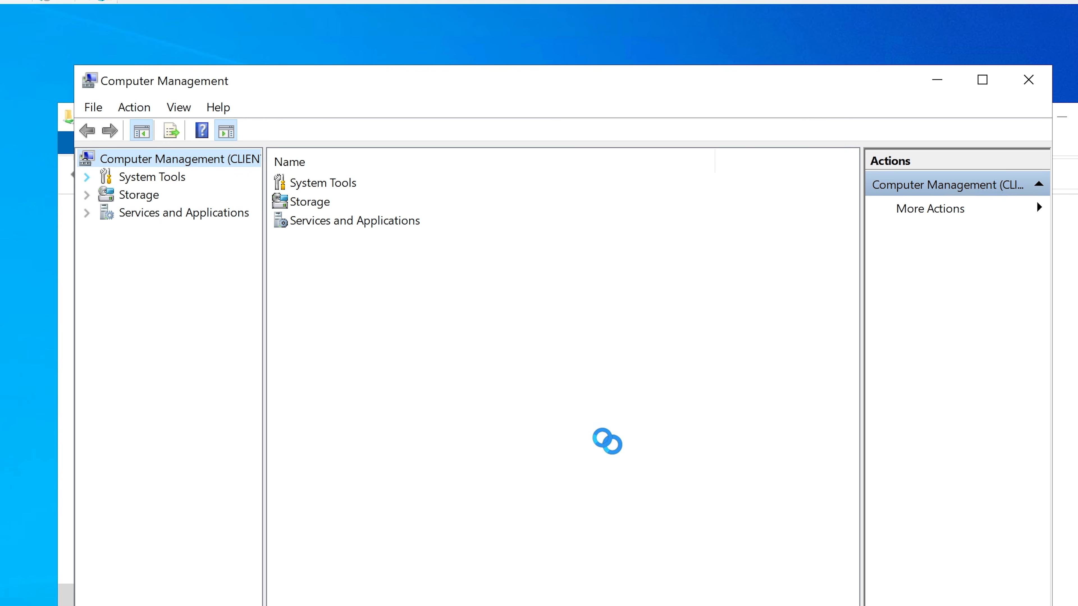
drag(263, 165, 382, 170)
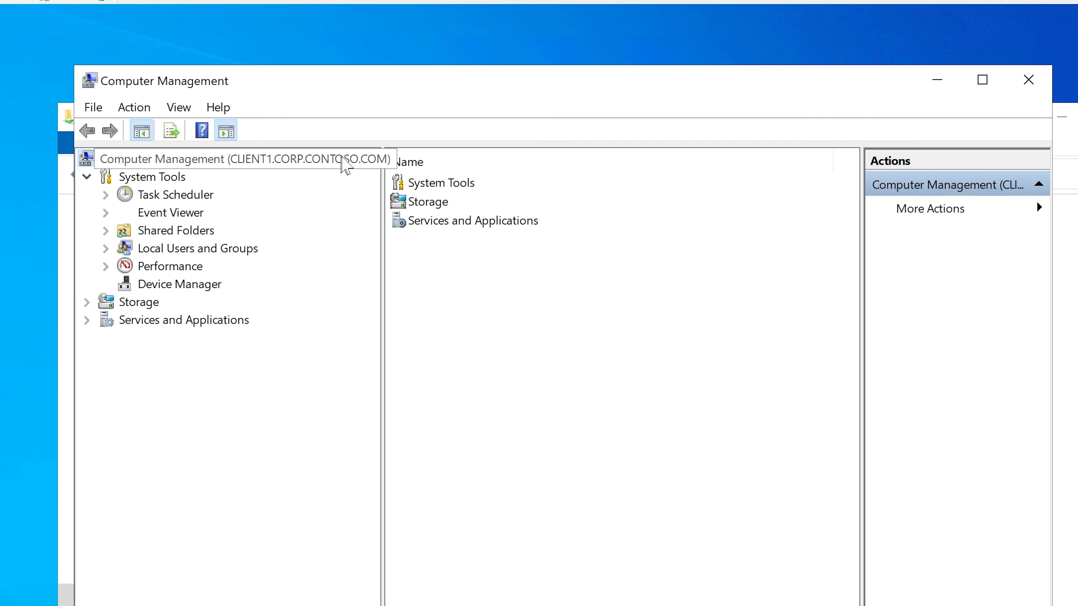
click(1032, 80)
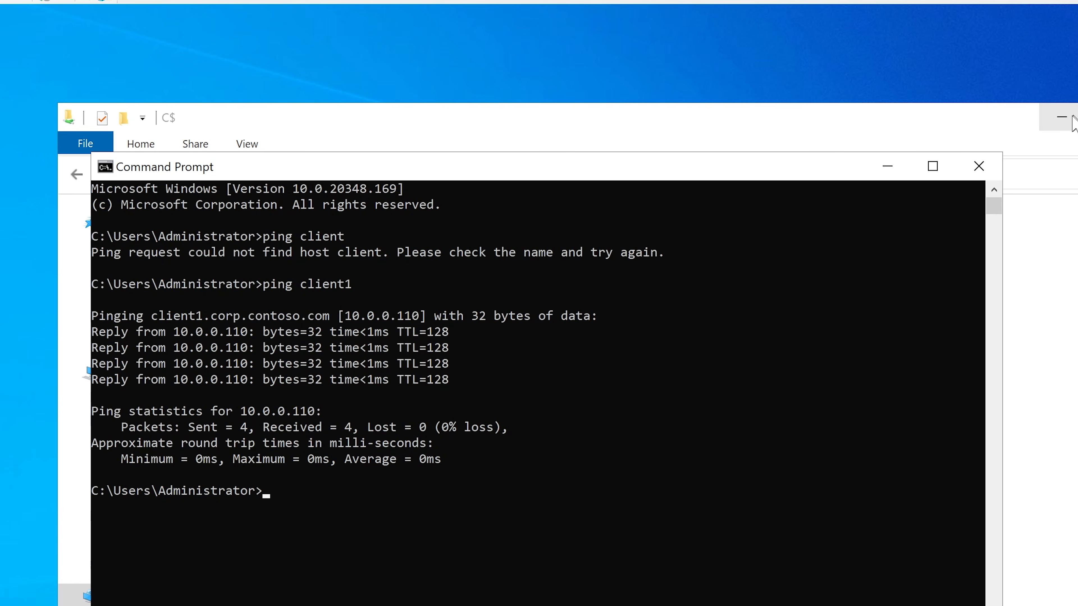
Step: Minimize the C$ window and examine the IP address resolved in the ping client1 output in Command Prompt
click(1073, 123)
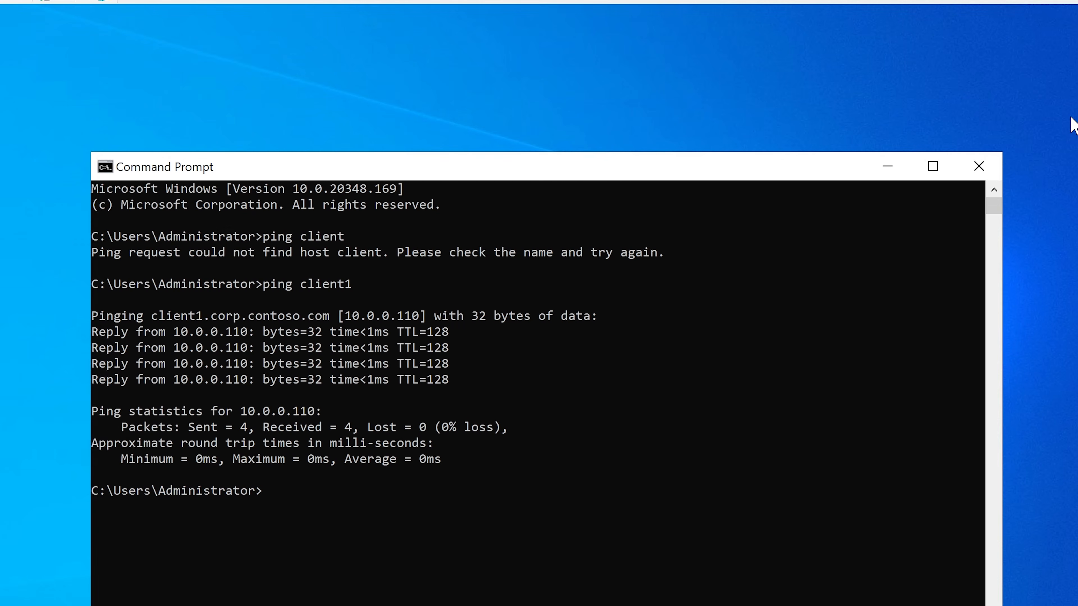
click(551, 176)
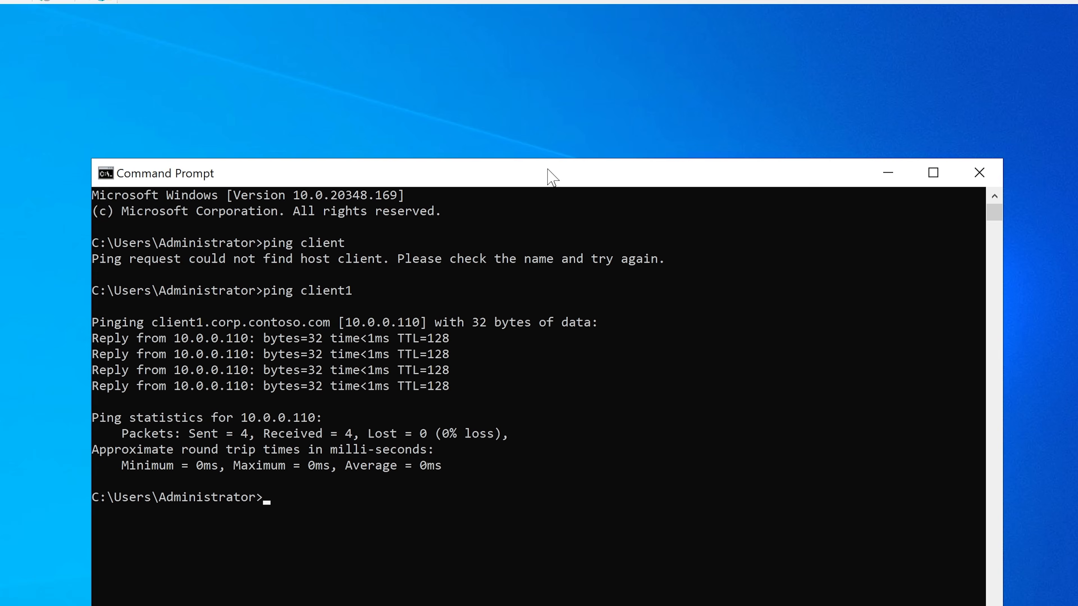
click(348, 322)
drag(347, 322, 421, 323)
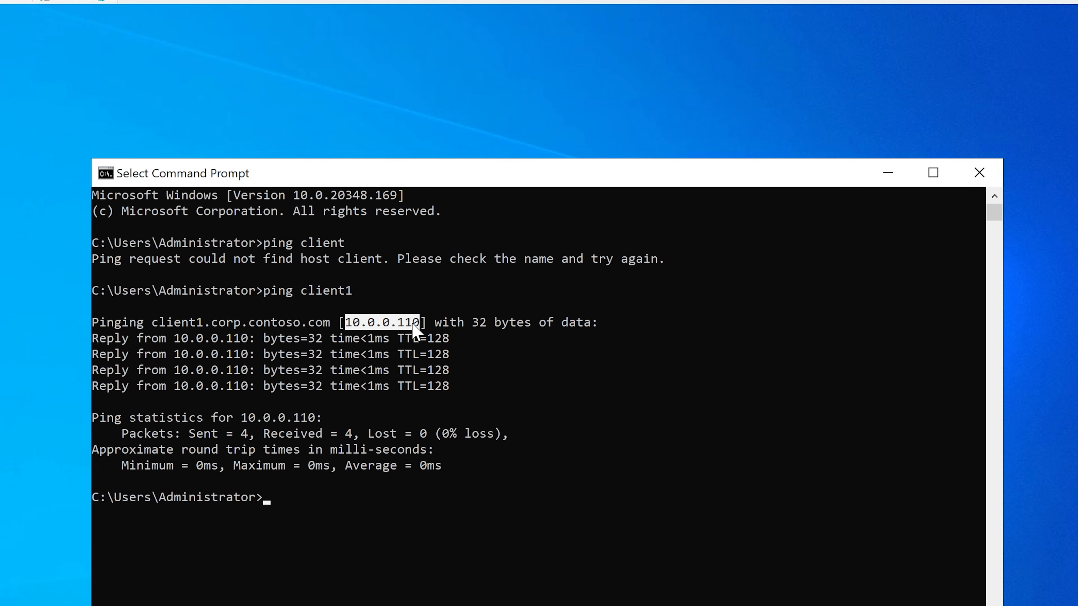
click(386, 338)
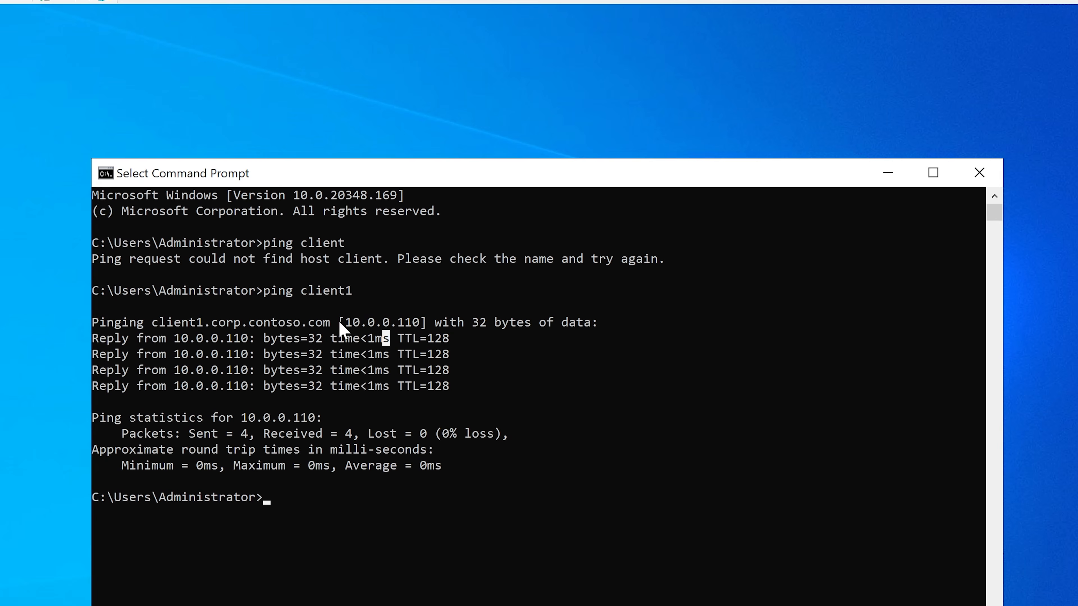
Step: Open DNS Manager and minimize its window to return to Command Prompt
key(super)
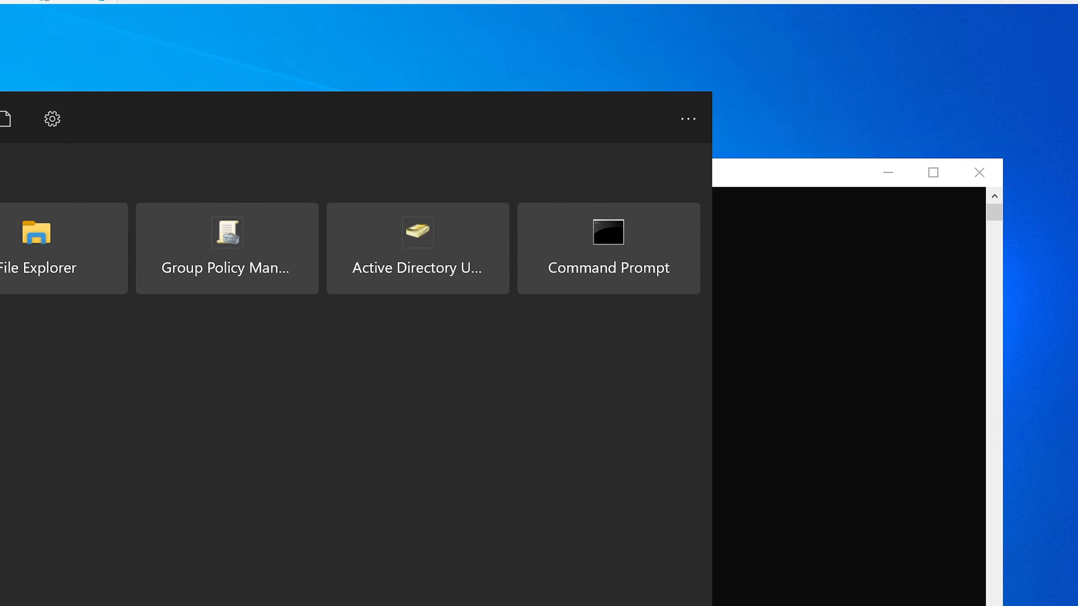
text(dns)
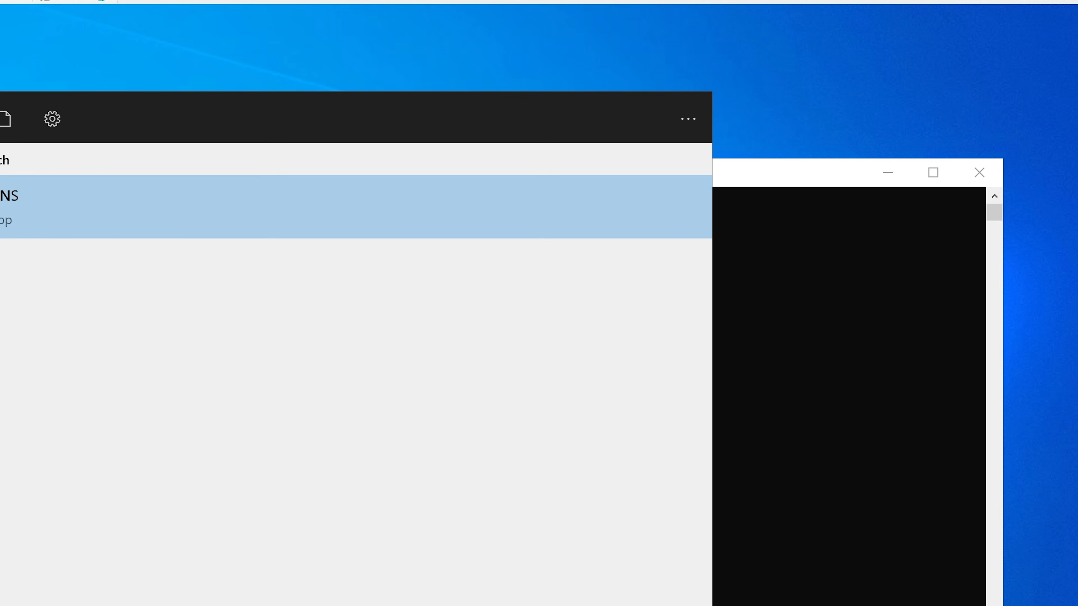
key(Return)
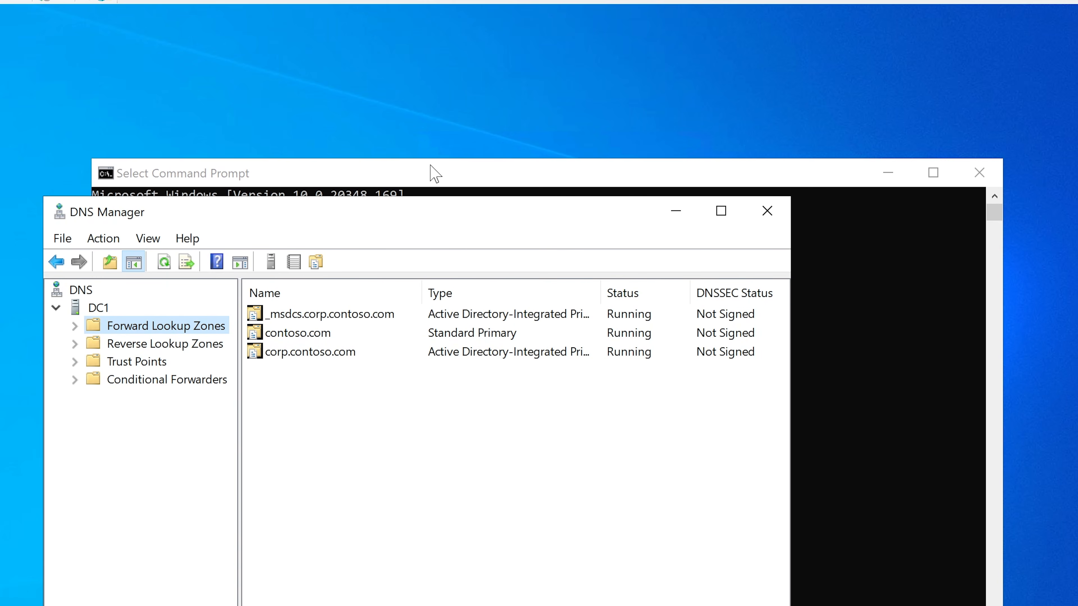
click(435, 173)
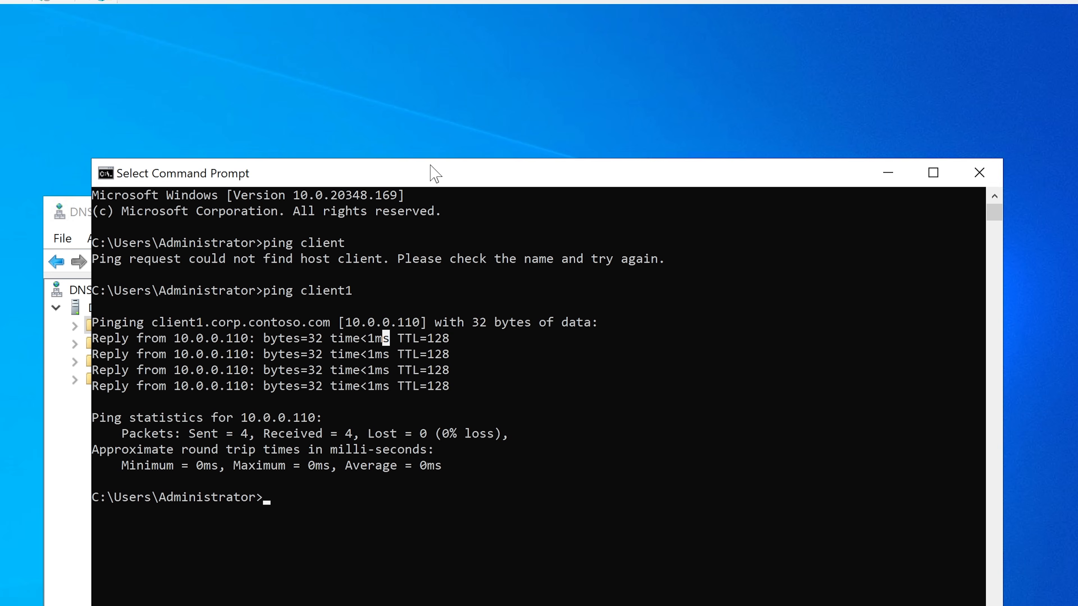
click(48, 462)
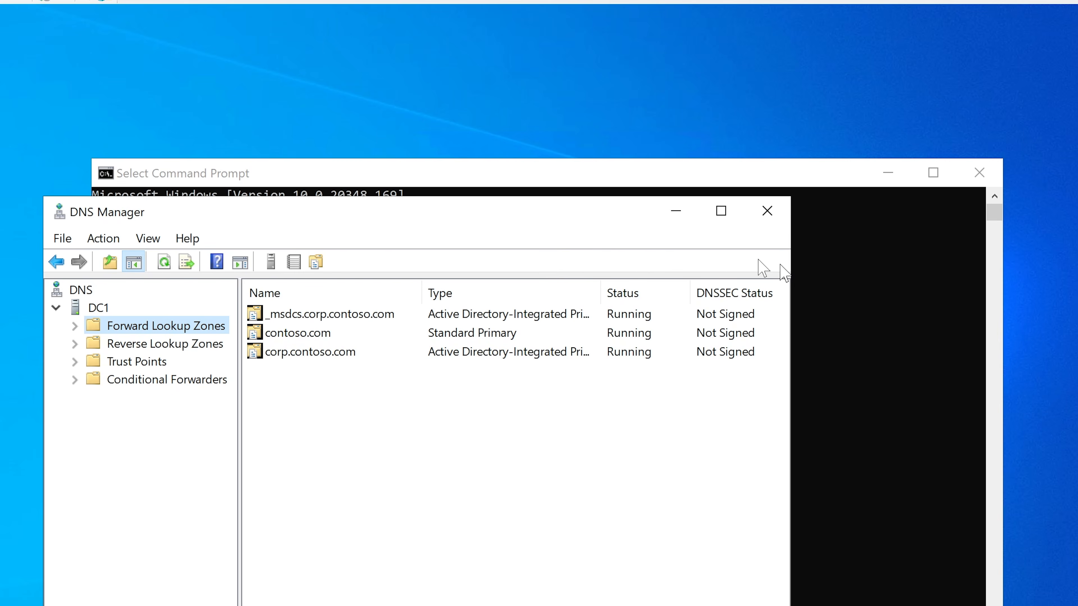
click(676, 211)
Step: Copy the IP address from the ping client1 output and enter the command ping -a 10.0.0.110
drag(578, 171, 578, 142)
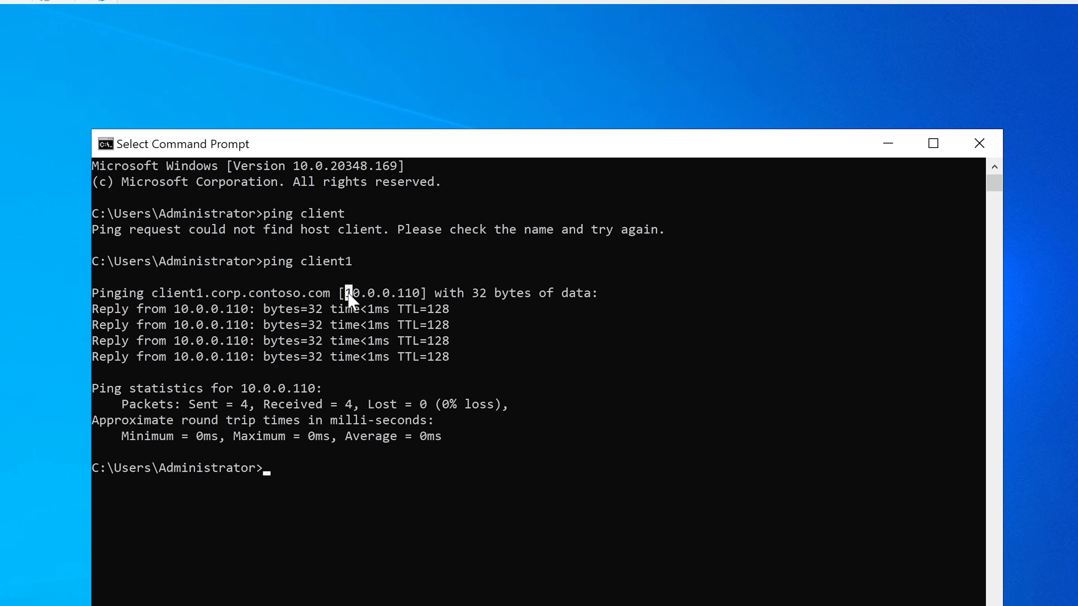
drag(346, 293, 418, 298)
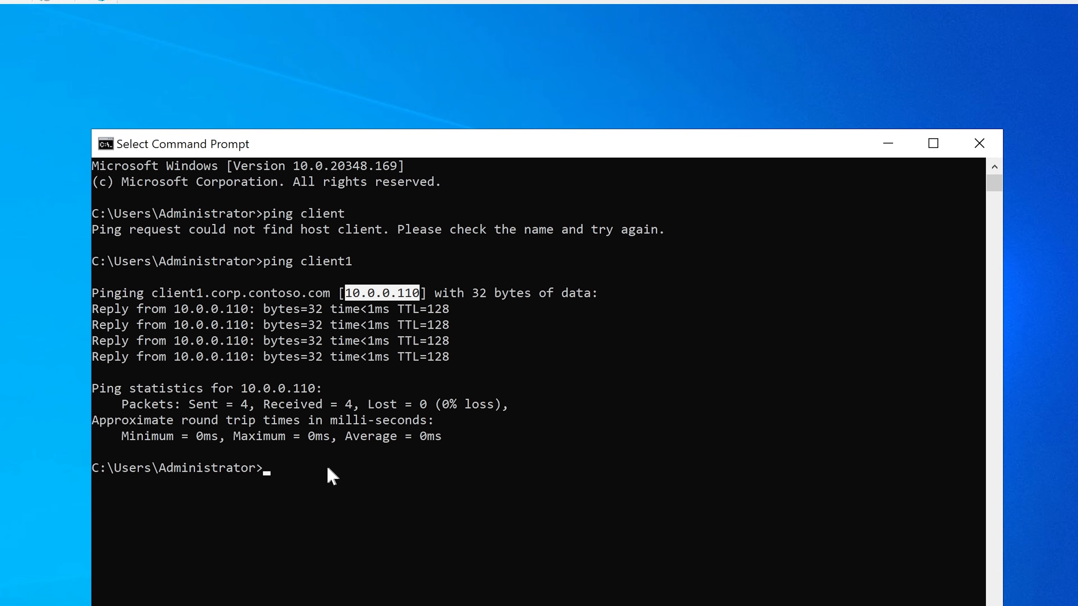
key(ctrl+c)
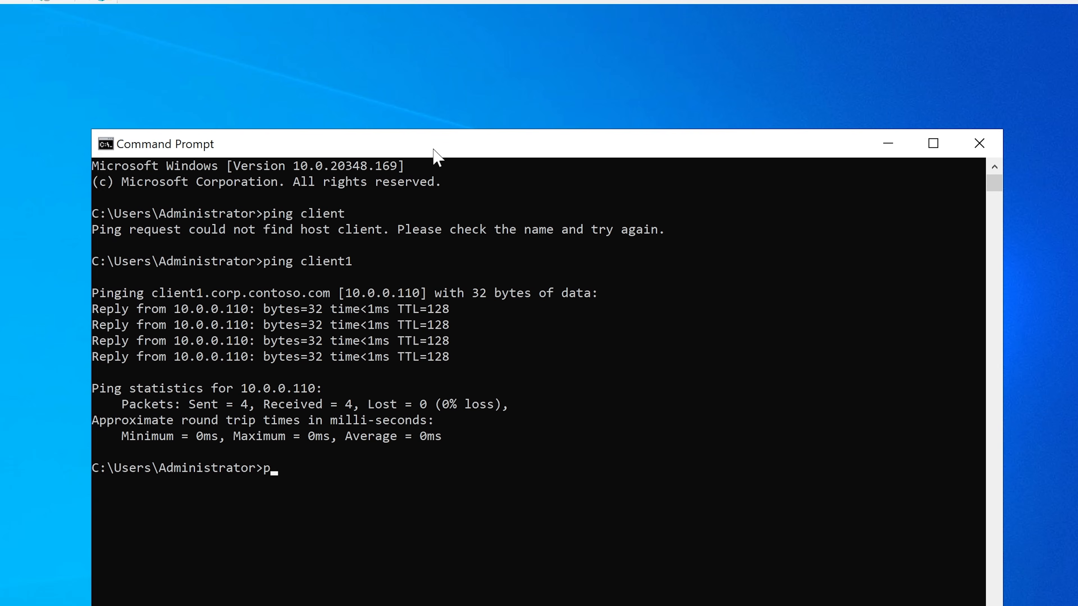
text(ping -a 10.0.0.110)
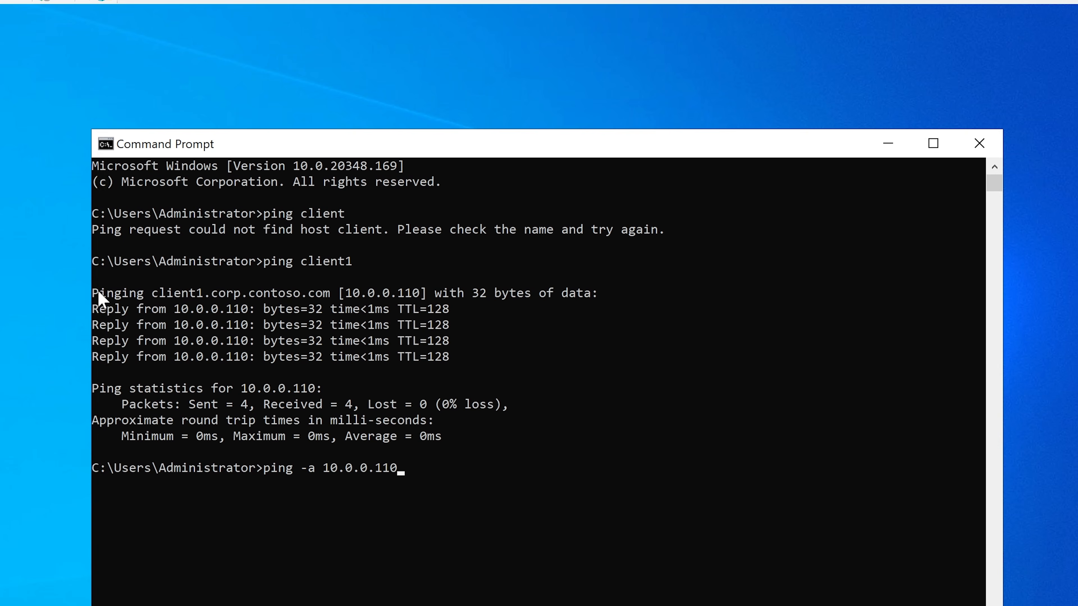
Step: Examine the host name and IP address in the earlier ping client1 output
drag(96, 295, 330, 294)
click(347, 295)
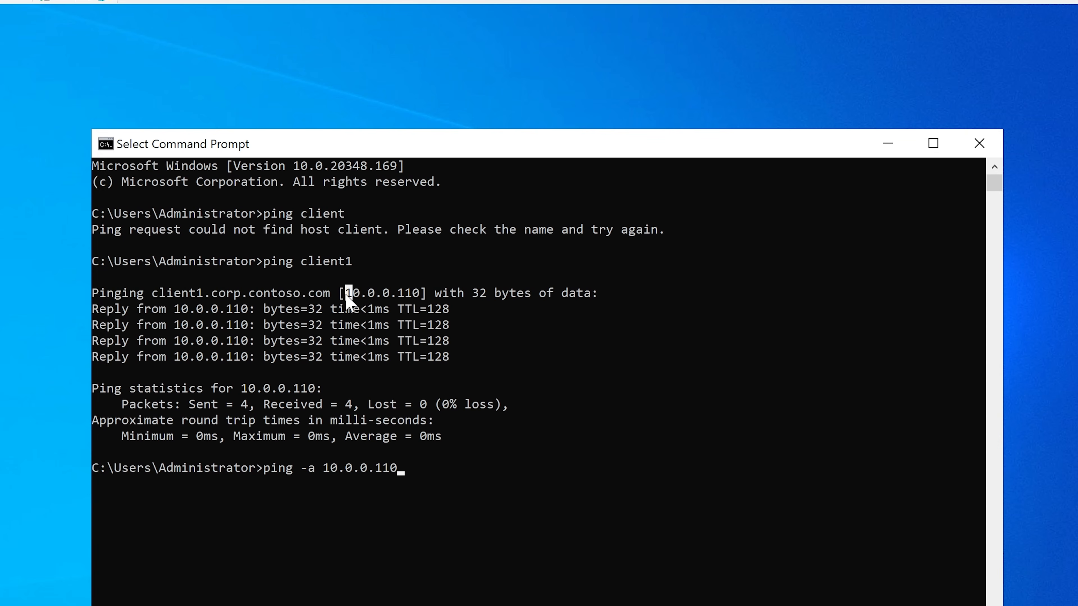
drag(342, 293, 423, 293)
click(311, 293)
drag(157, 294, 214, 294)
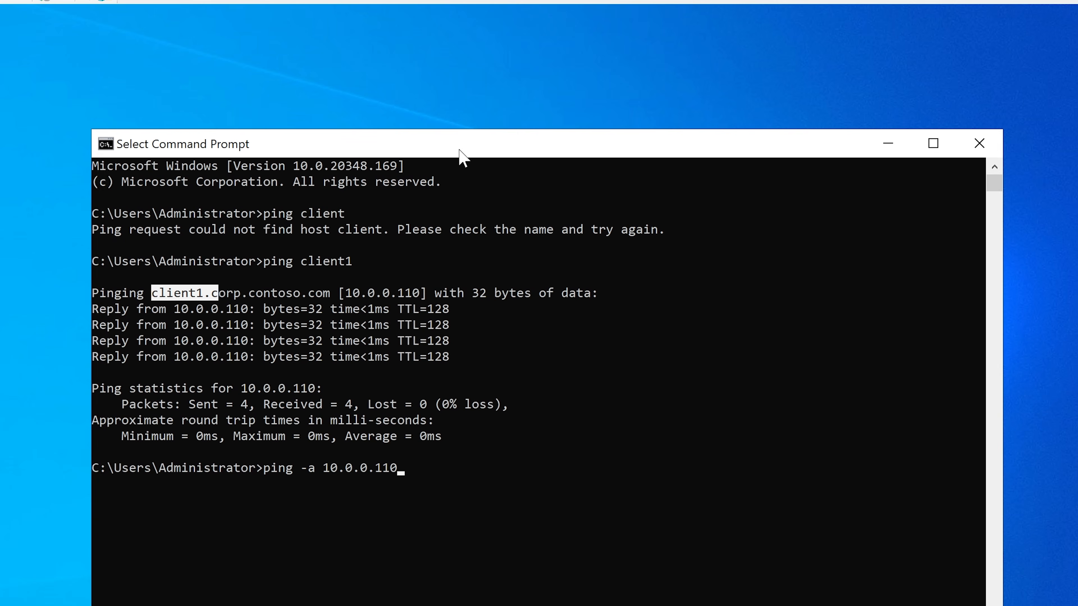
Step: Run the entered ping -a 10.0.0.110 command and move the Command Prompt window up
key(Return)
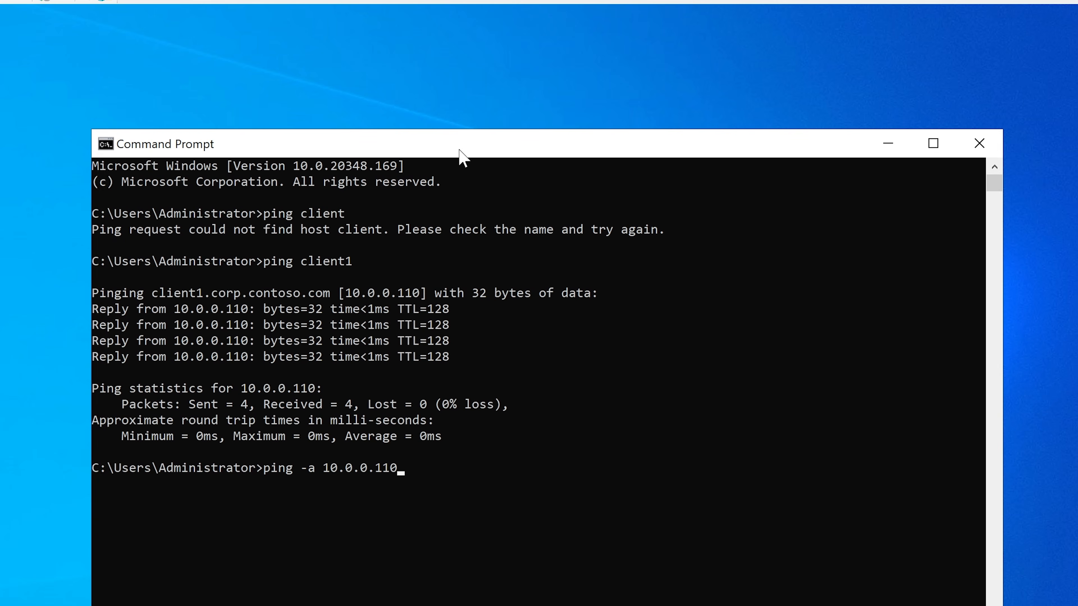
key(Return)
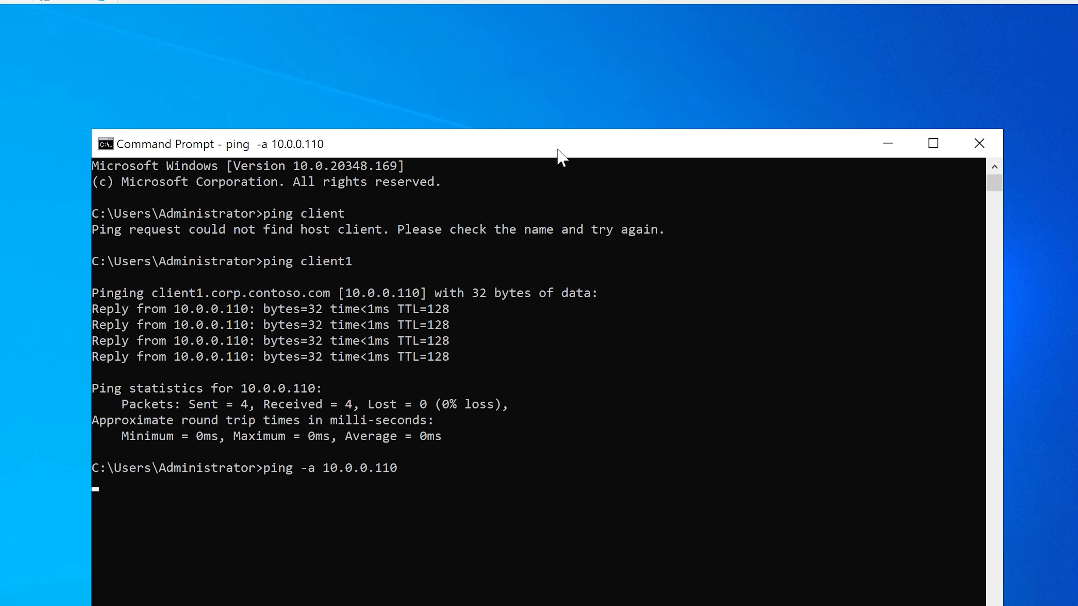
drag(557, 150, 558, 128)
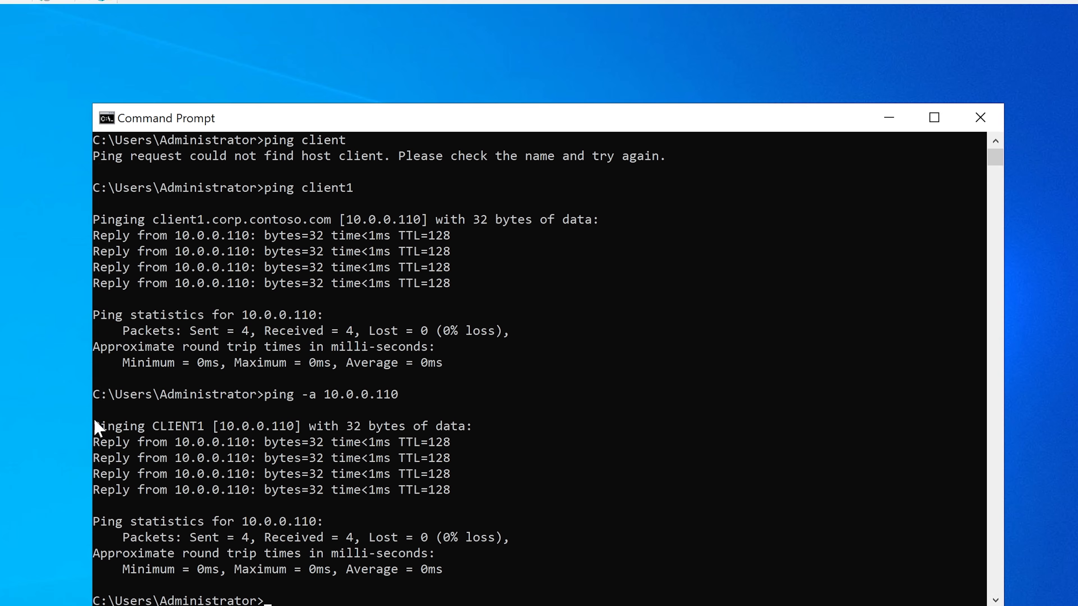
Step: Compare the host name and IP address in the ping -a 10.0.0.110 output with those from ping client1
drag(94, 427, 302, 428)
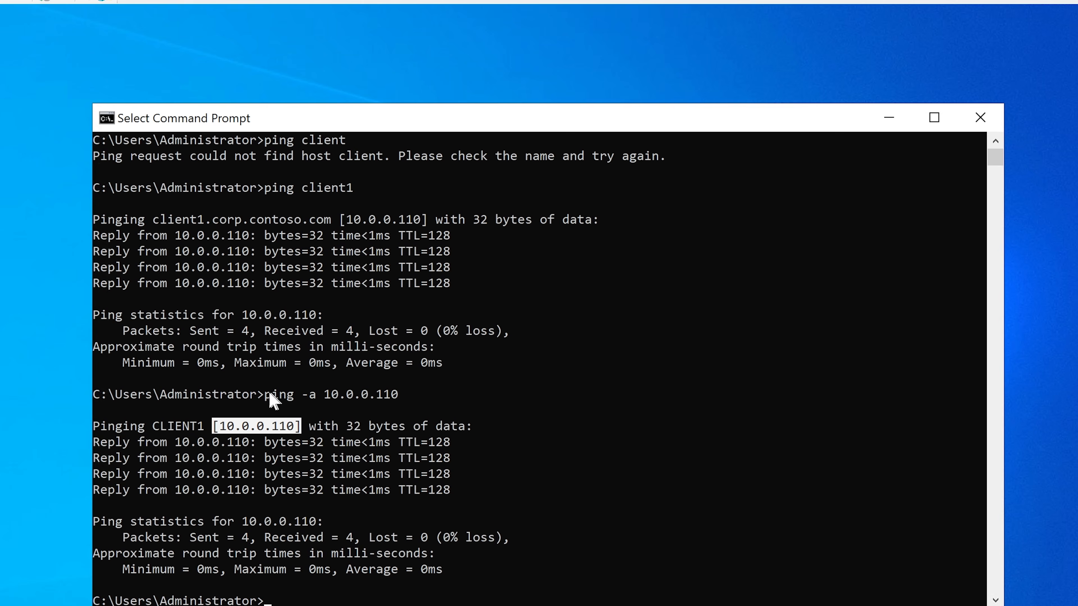
drag(269, 393, 385, 395)
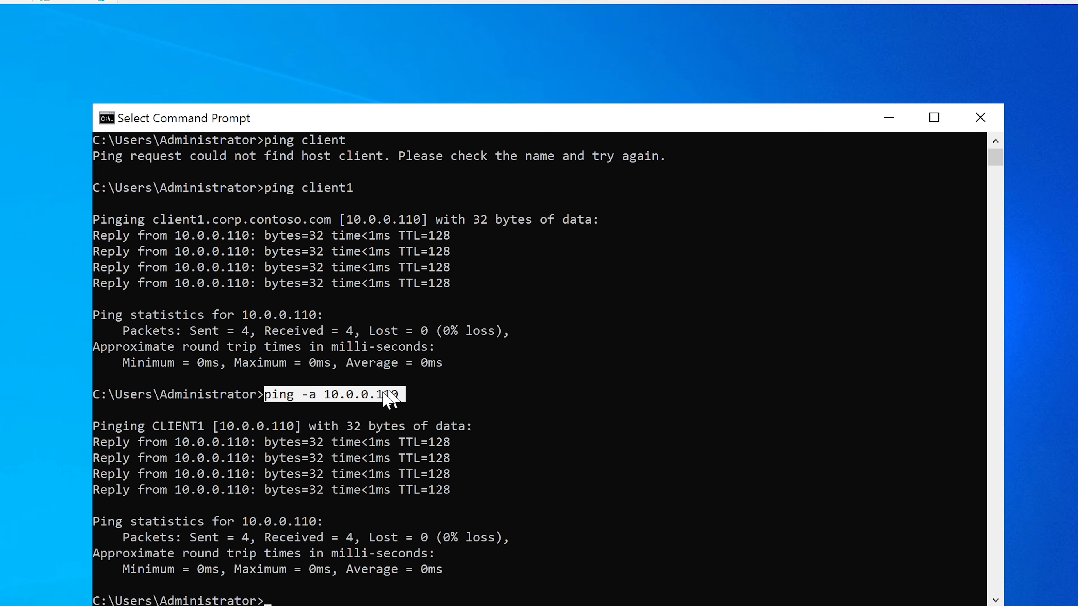
drag(98, 424, 205, 427)
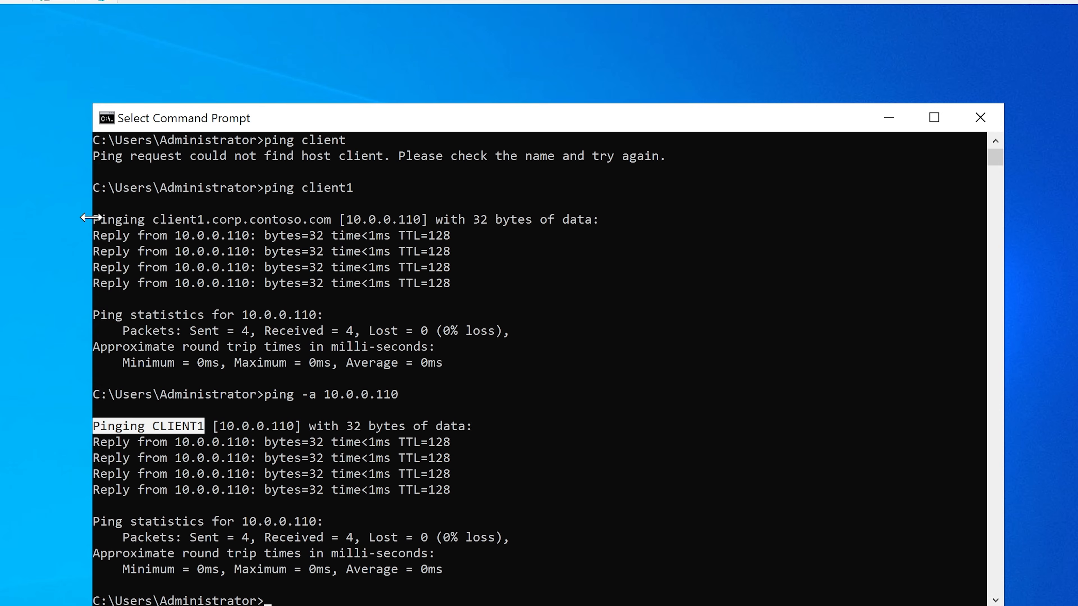
drag(93, 220, 333, 223)
click(342, 220)
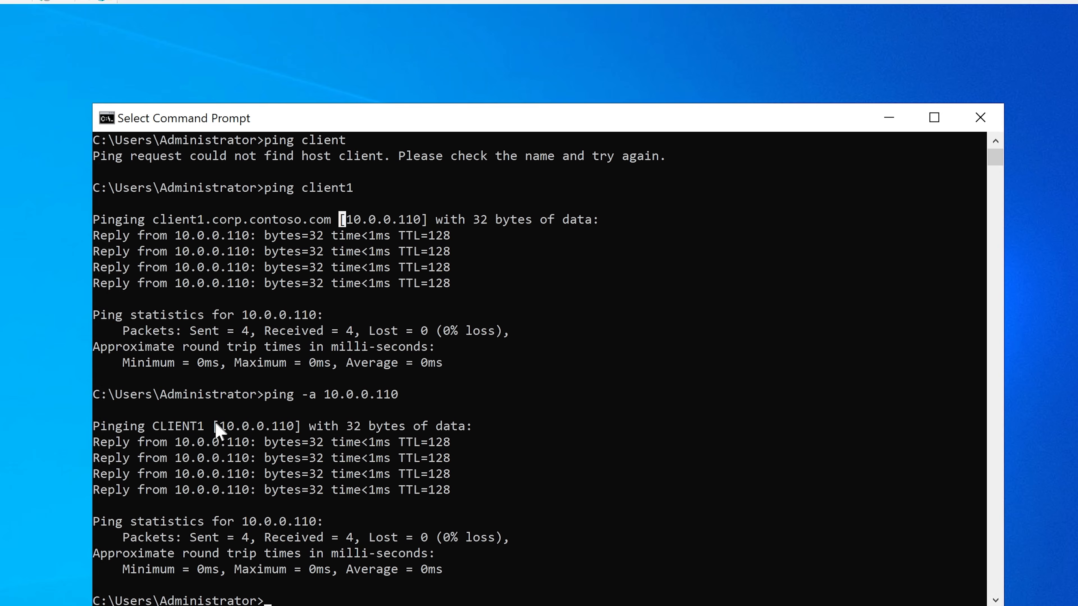
drag(214, 425, 299, 427)
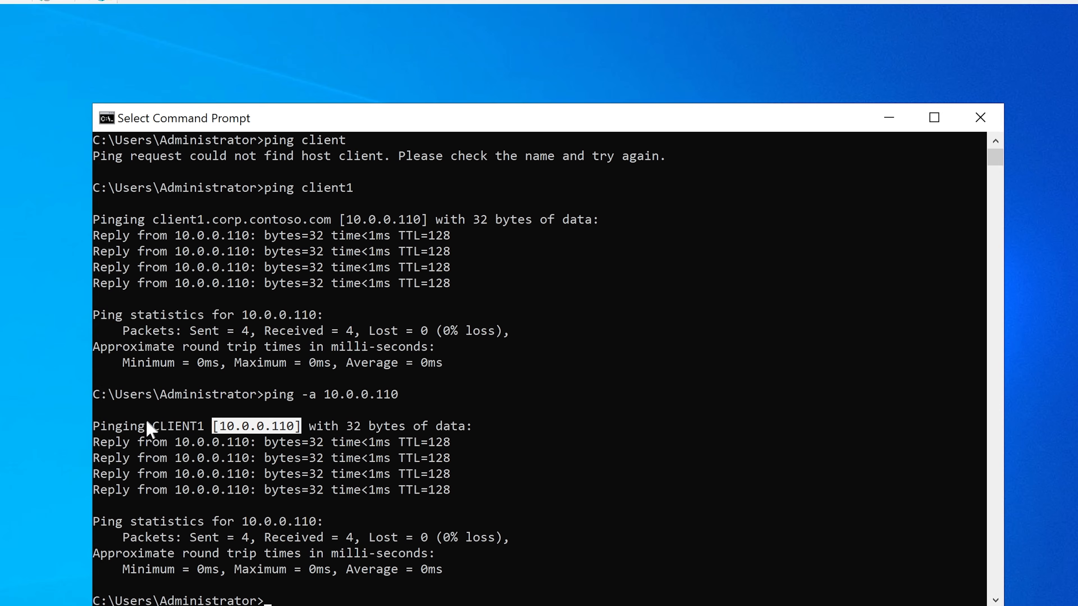
drag(95, 427, 211, 429)
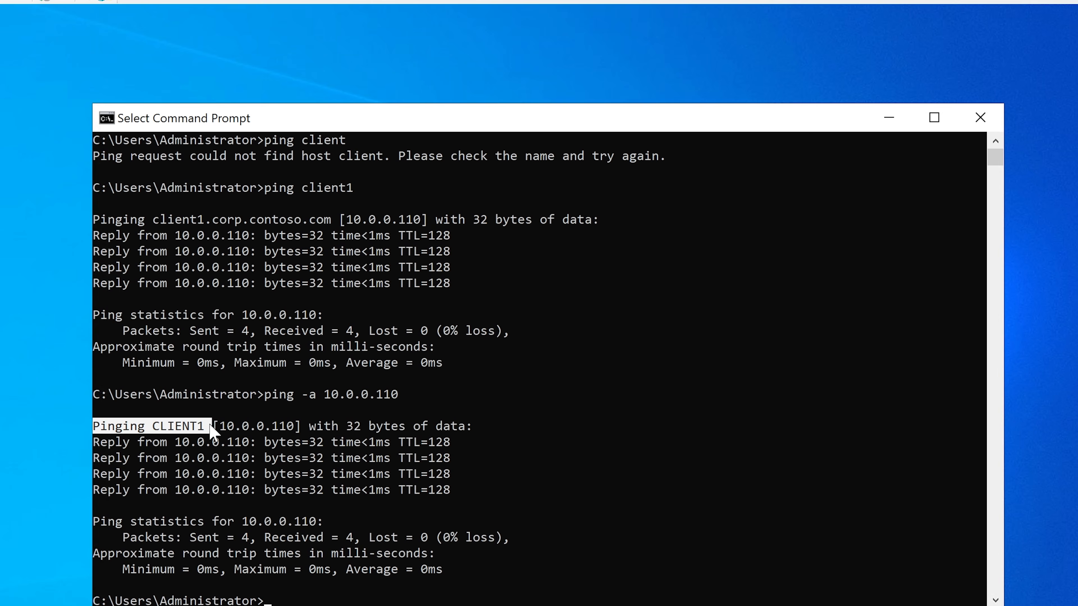
Step: Examine the resolved host name and bracketed IP address in the ping -a 10.0.0.110 output
click(223, 426)
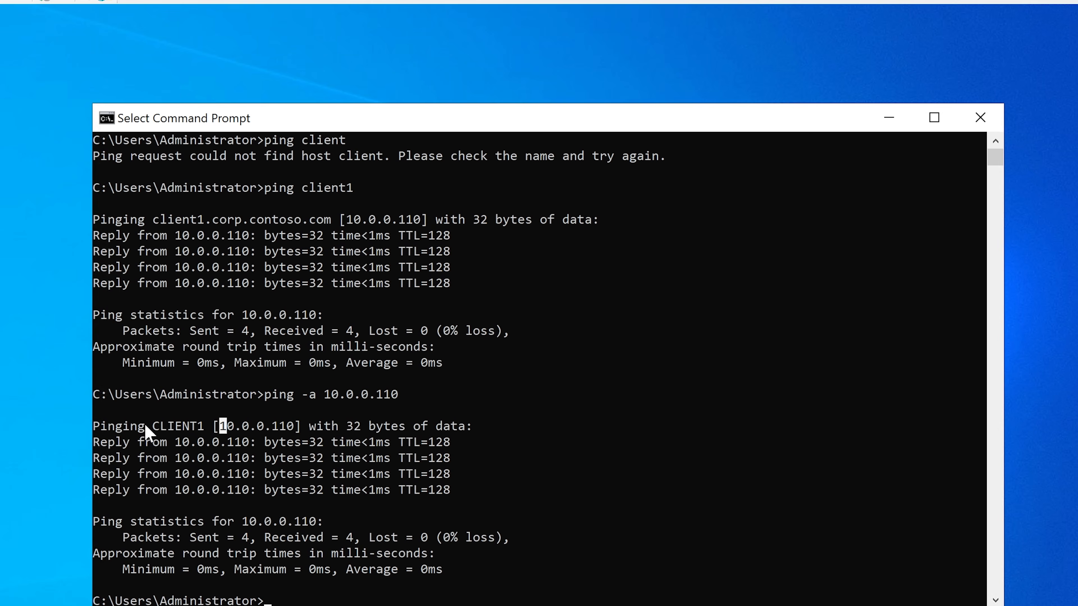
drag(145, 425, 205, 420)
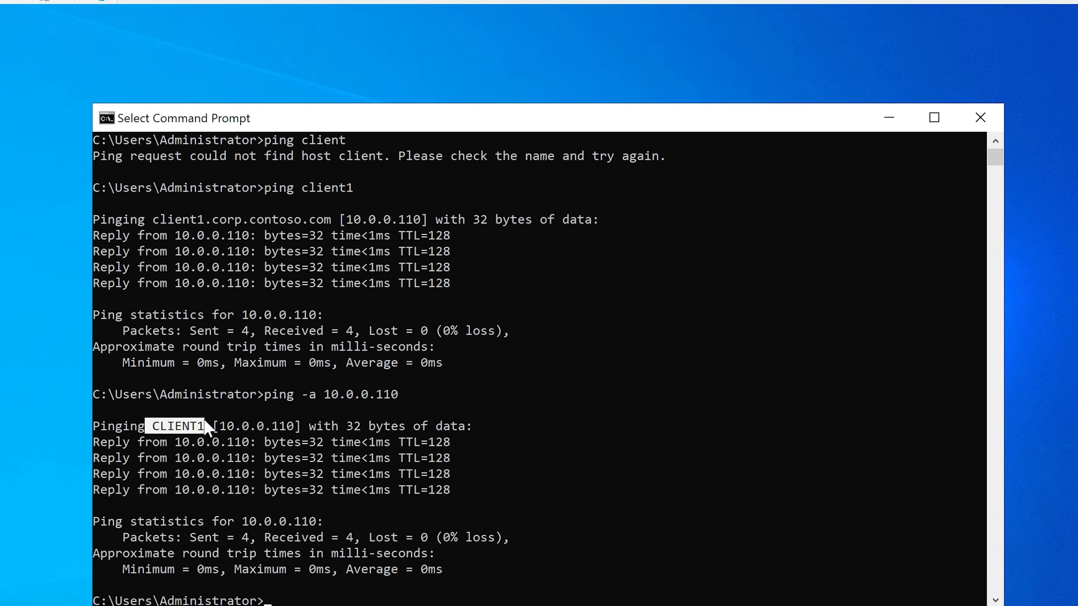
click(220, 428)
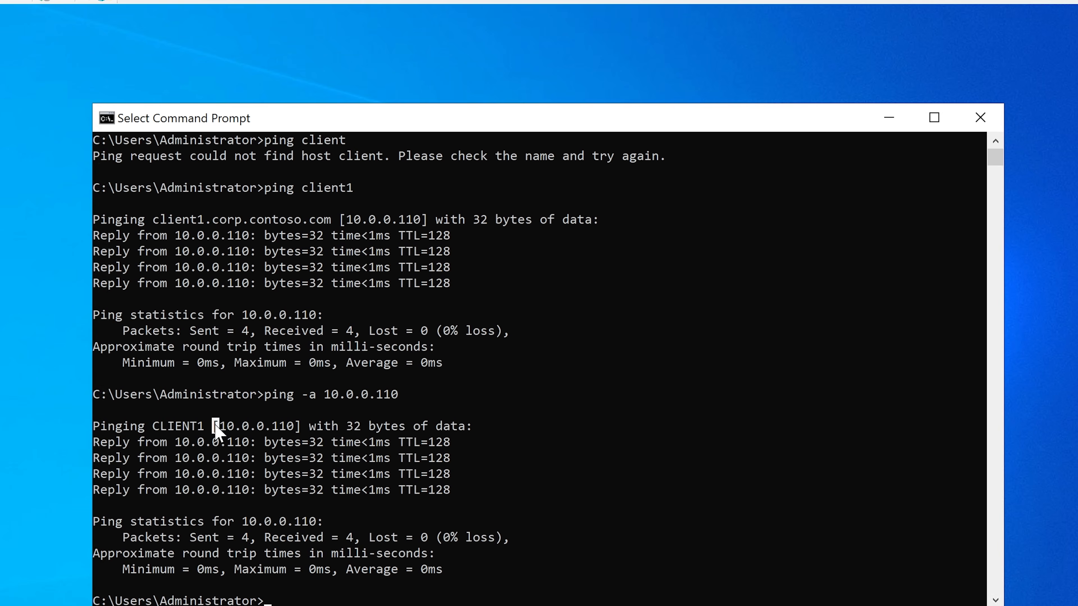
drag(215, 426, 296, 429)
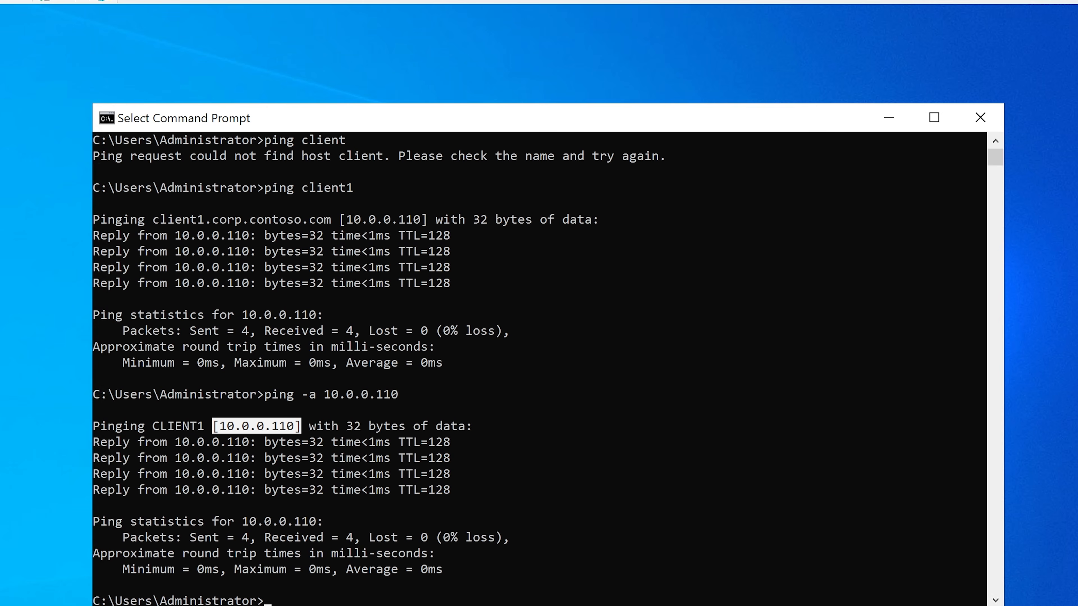
Step: Switch to DNS Manager, widen the console tree and expand DC1's Forward Lookup Zones
key(alt+Tab)
drag(391, 213, 456, 91)
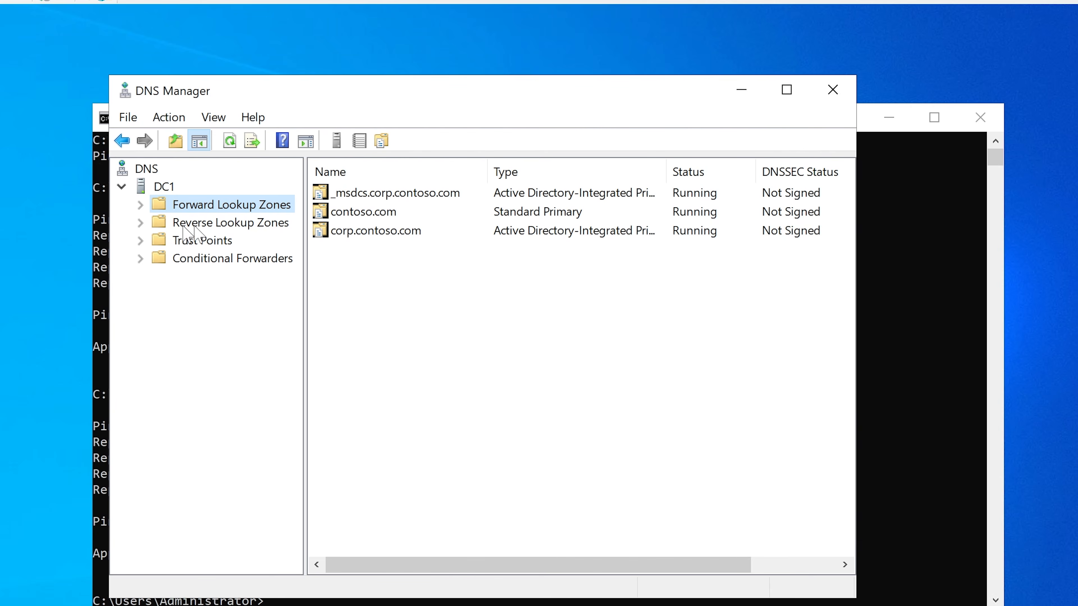
drag(304, 241, 349, 230)
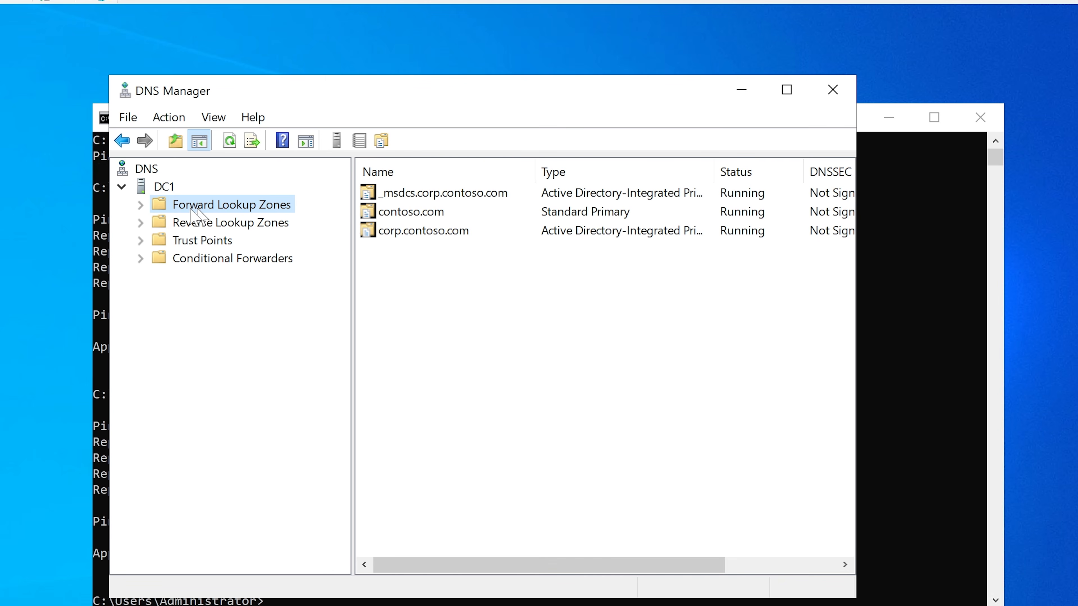
click(140, 205)
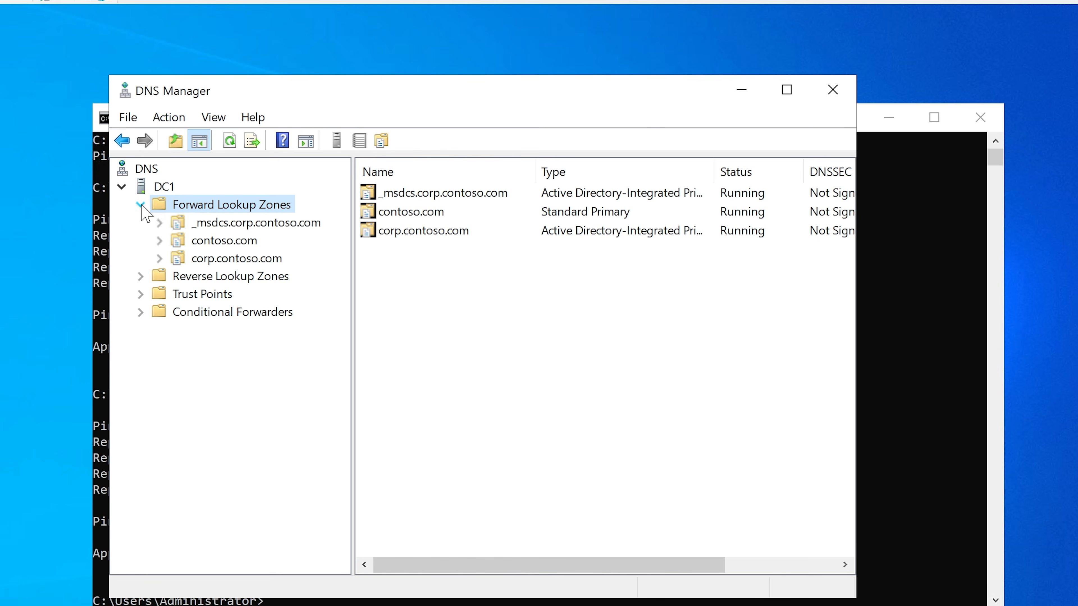
drag(443, 98, 463, 192)
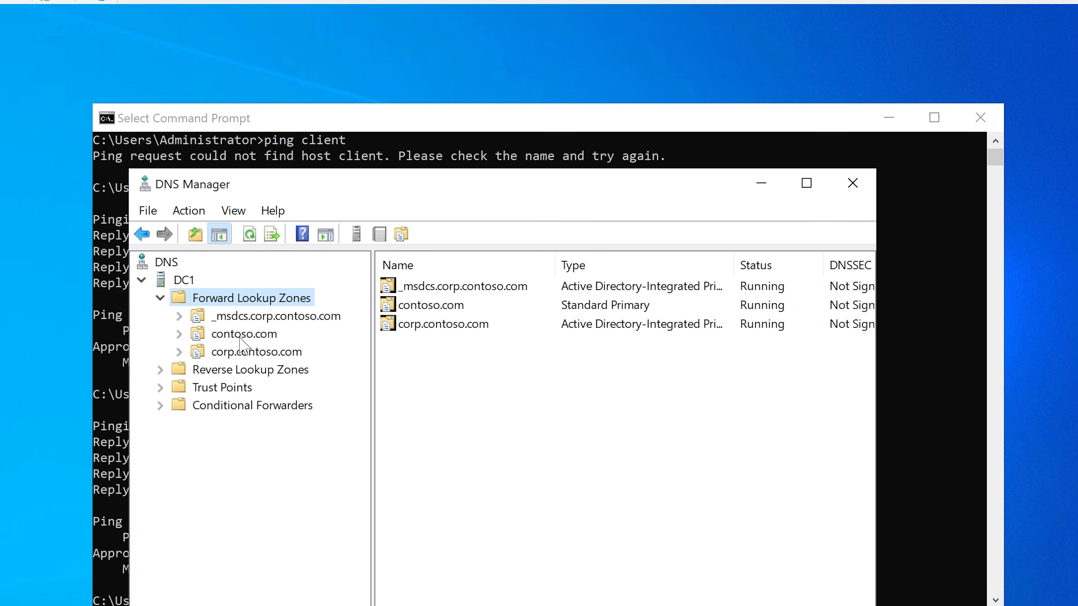
Step: Return to Command Prompt and examine the domain suffix of the host name in the ping client1 output
click(402, 123)
drag(408, 49, 413, 37)
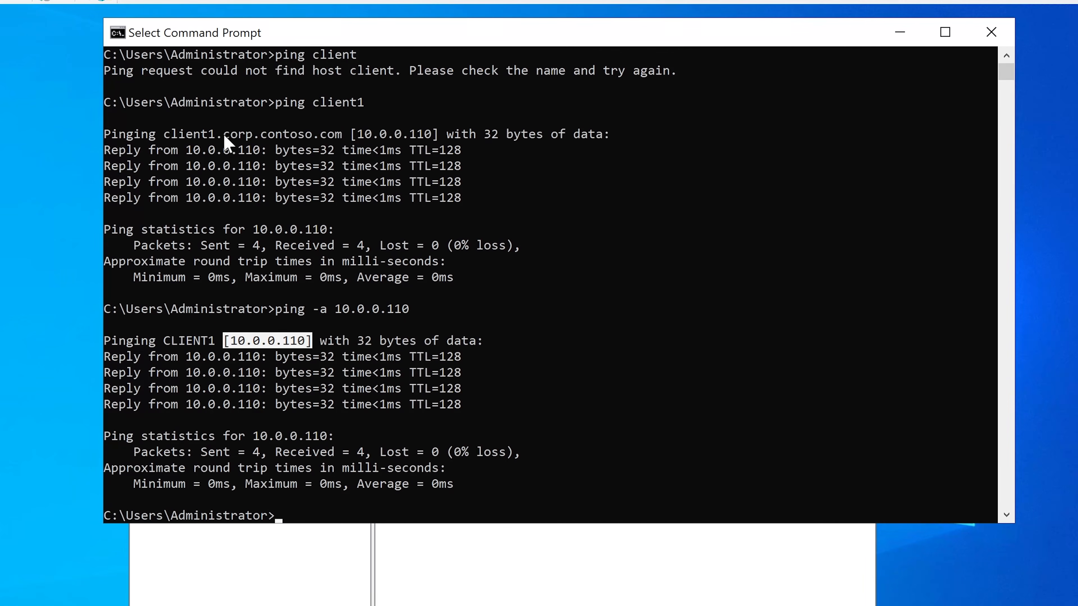
drag(223, 134, 339, 136)
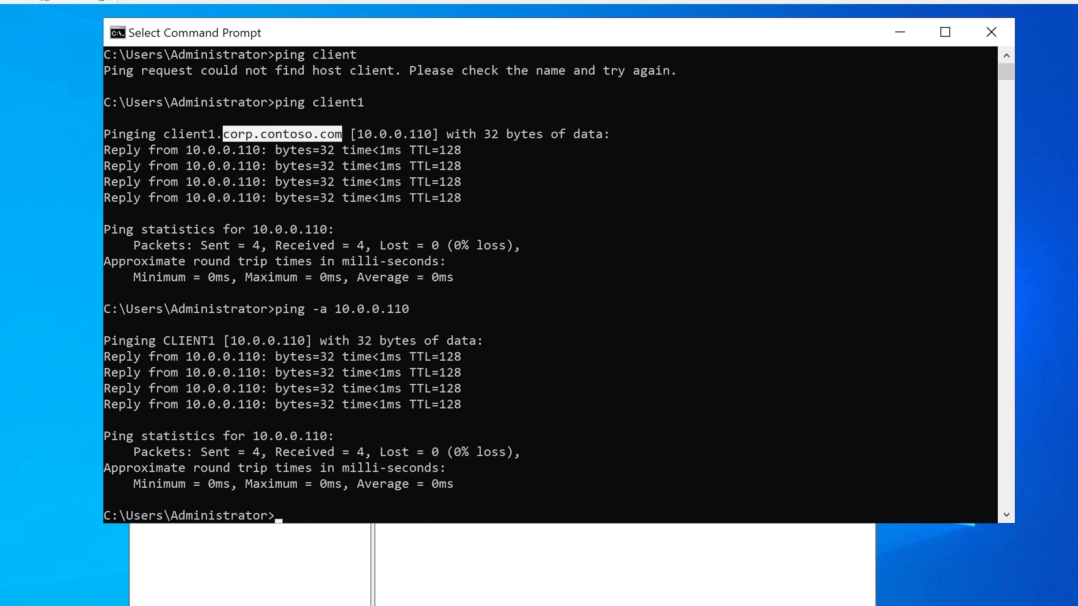
Step: Open the properties of the CLIENT1 host record in DNS Manager's corp.contoso.com zone and minimize Command Prompt
click(244, 599)
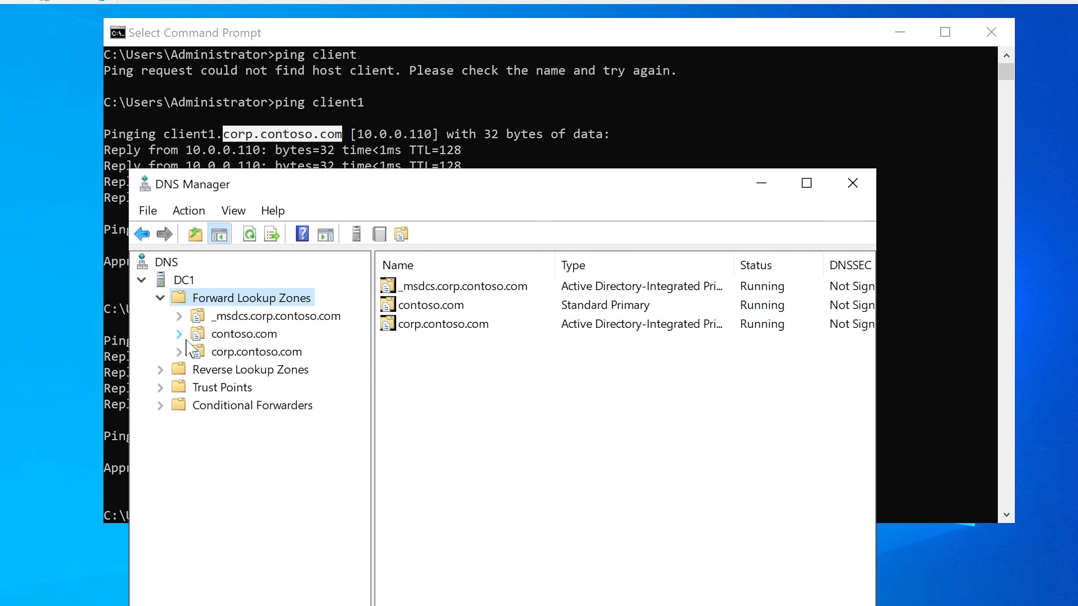
click(212, 352)
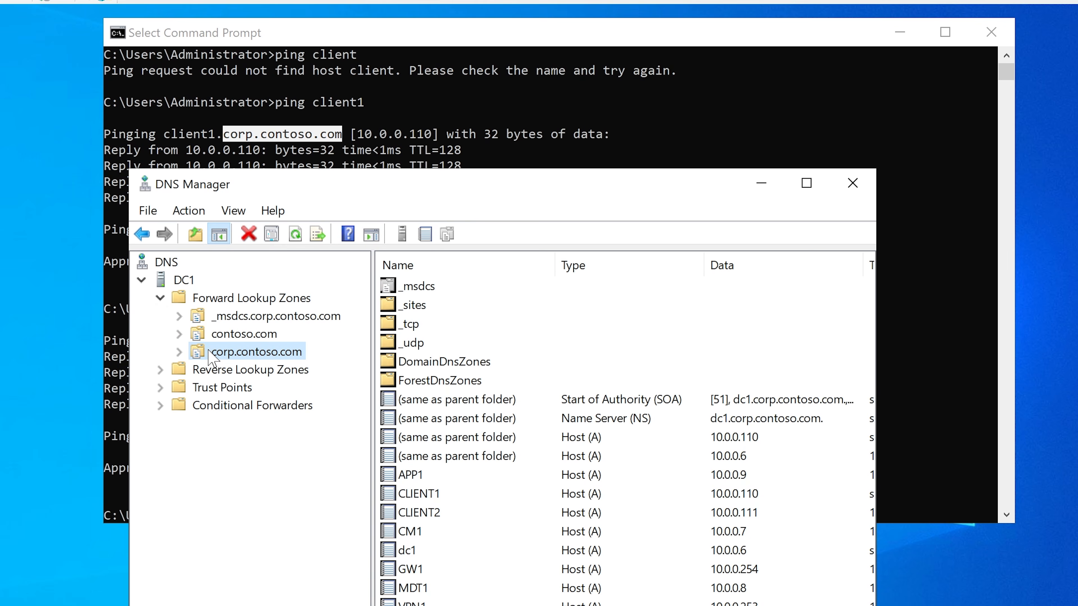
click(180, 352)
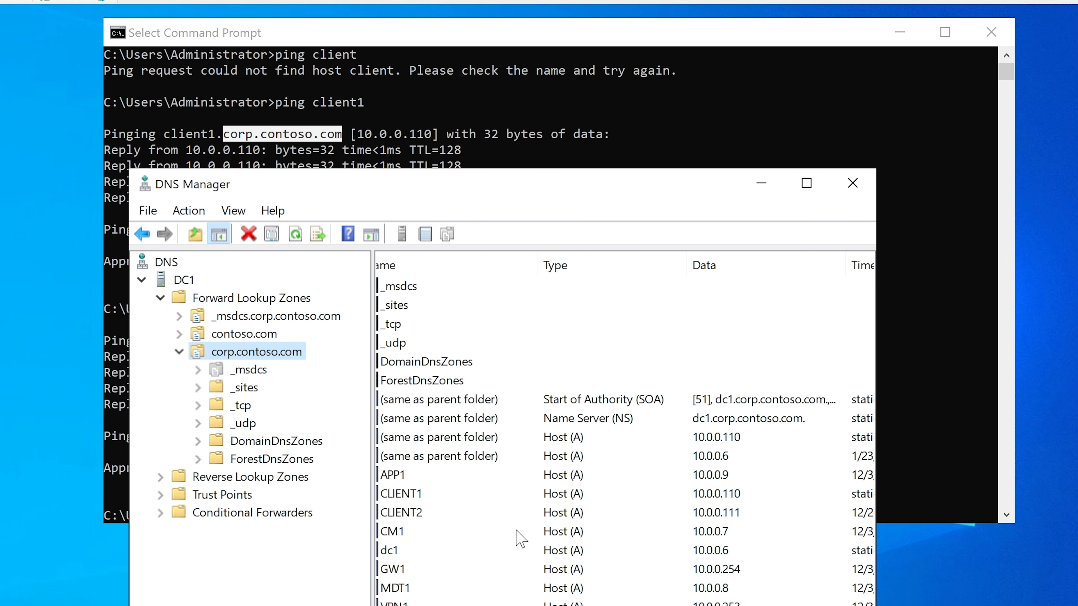
click(439, 494)
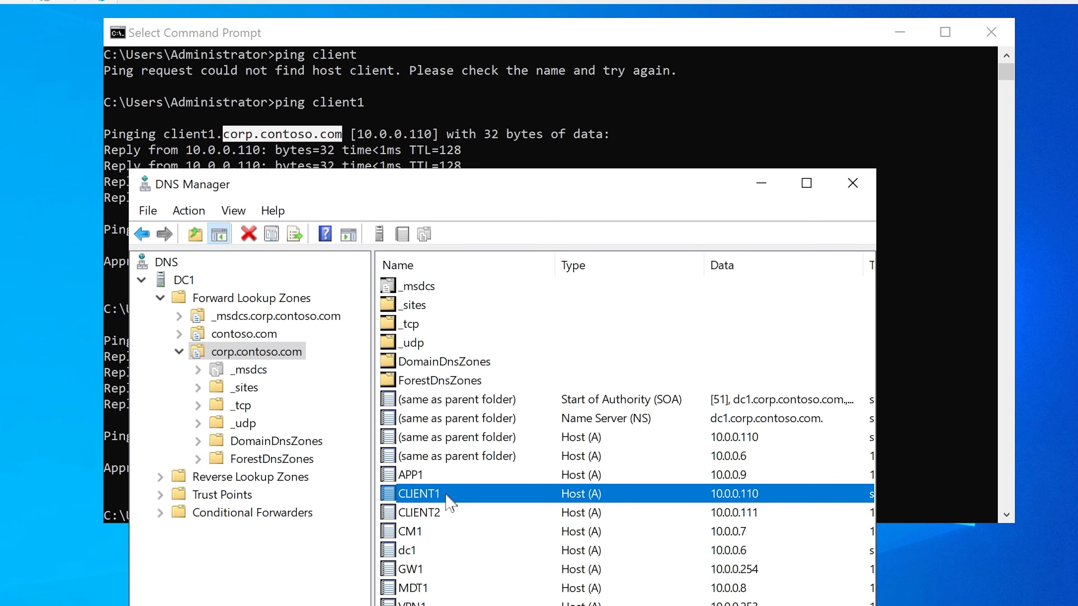
double_click(595, 496)
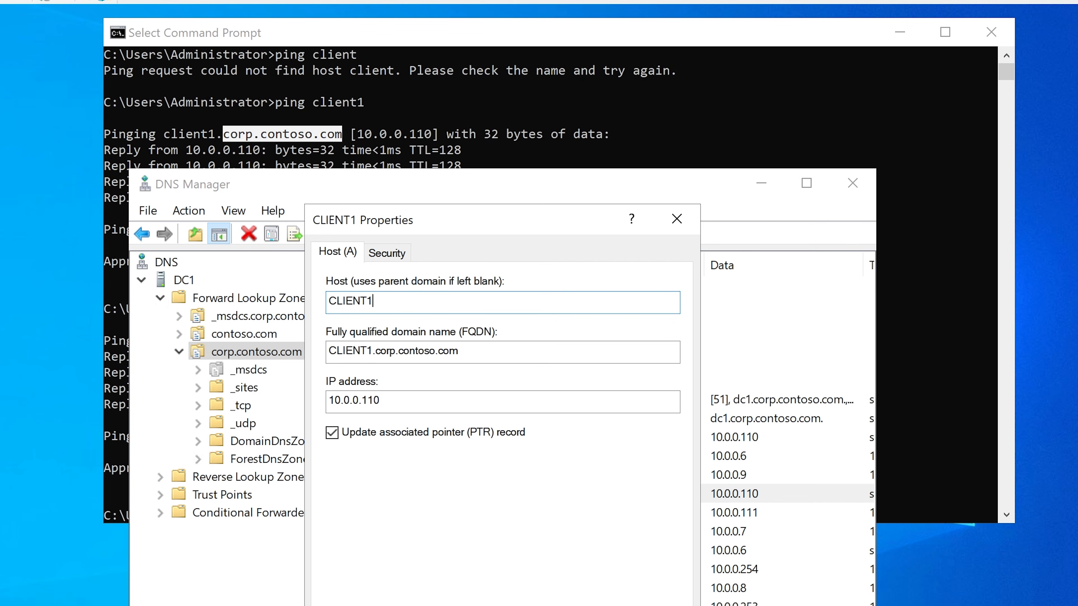
drag(479, 35, 483, 144)
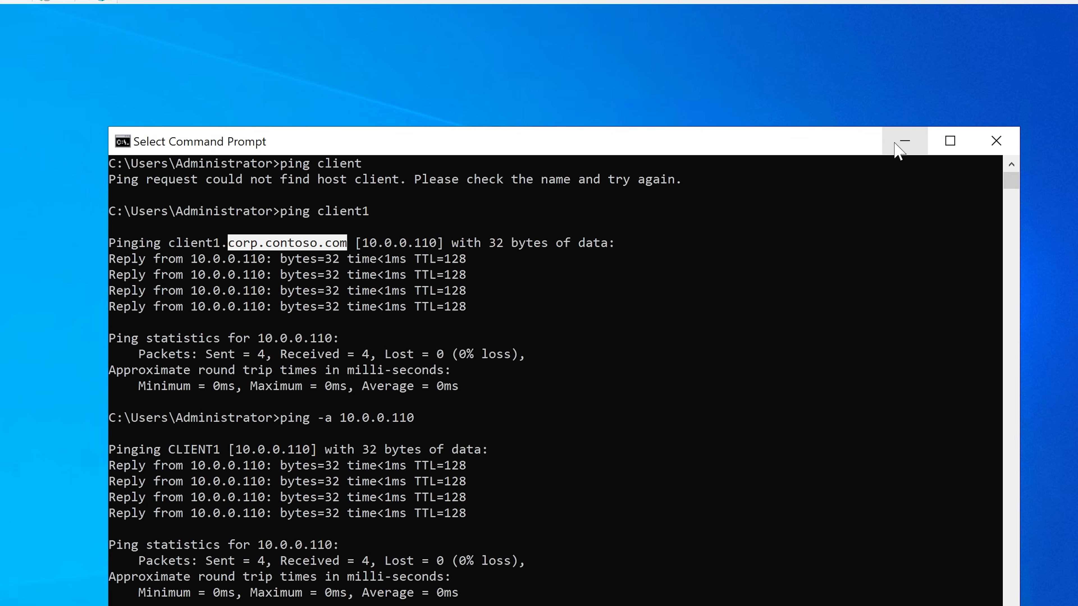
click(903, 142)
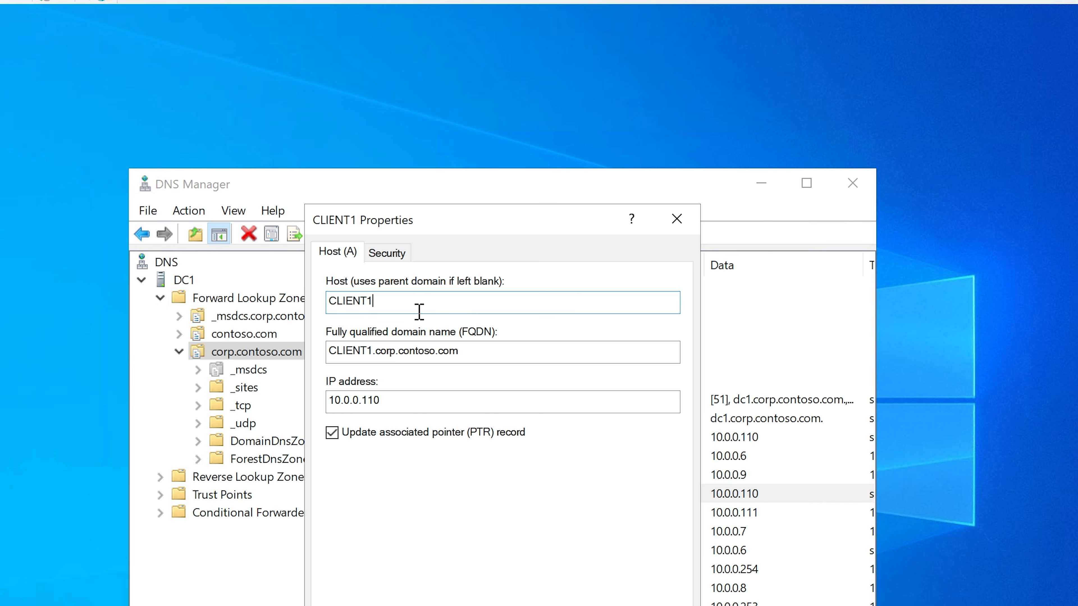
Step: Check the network path of client1's C$ share in File Explorer and copy the IP address from the ping client1 output
mouse_move(495, 605)
click(382, 605)
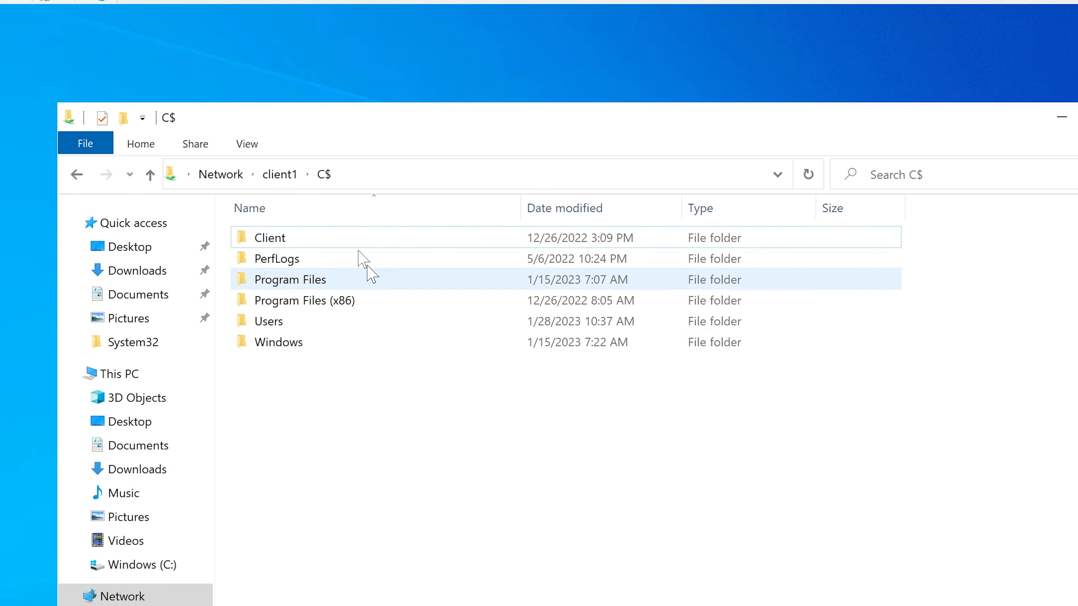
click(379, 175)
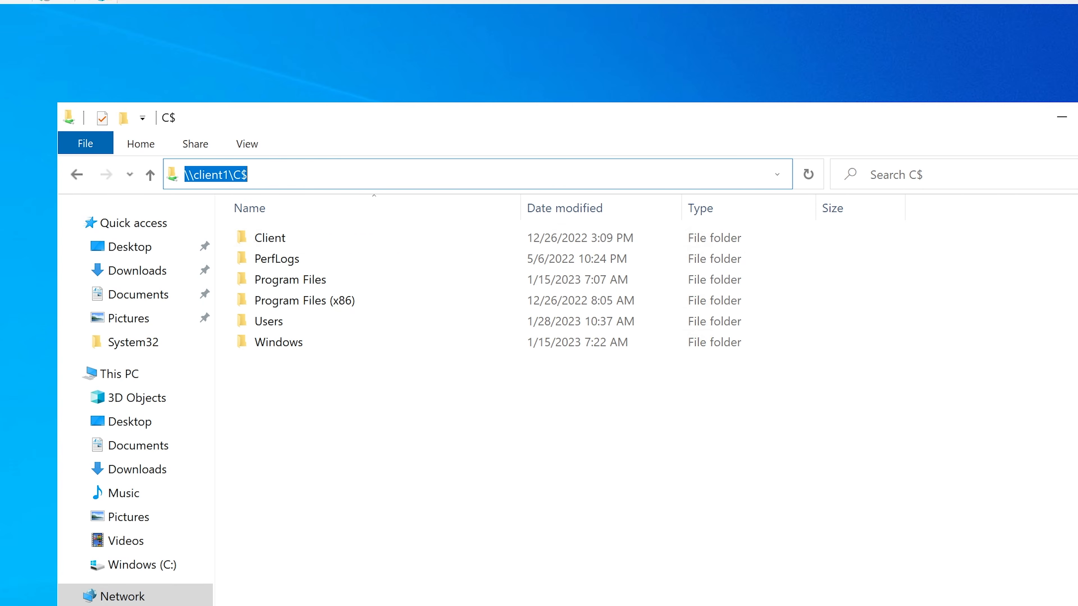
click(509, 605)
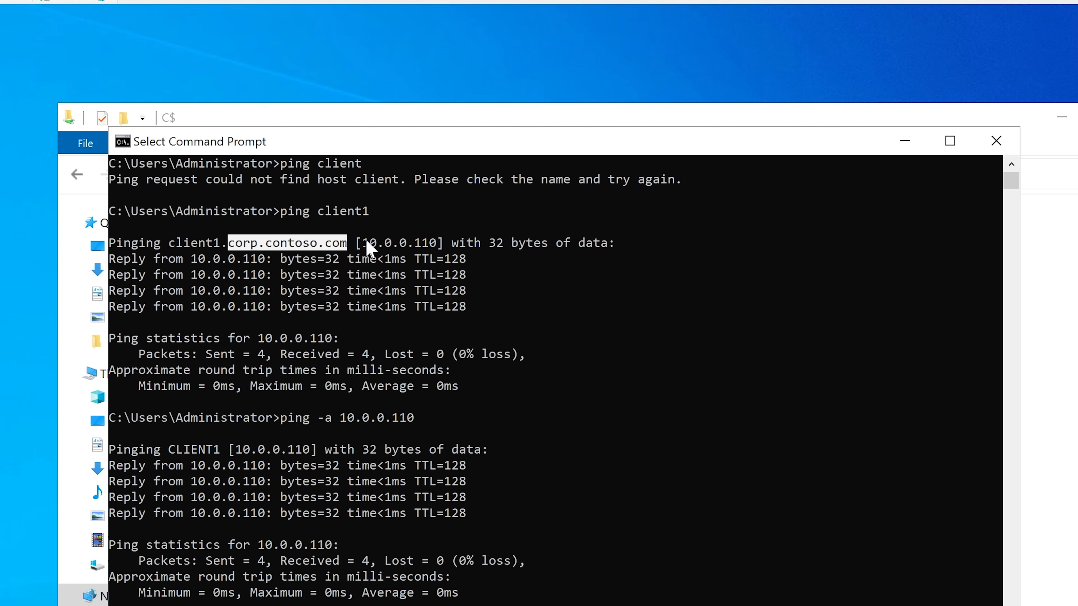
drag(363, 244, 435, 251)
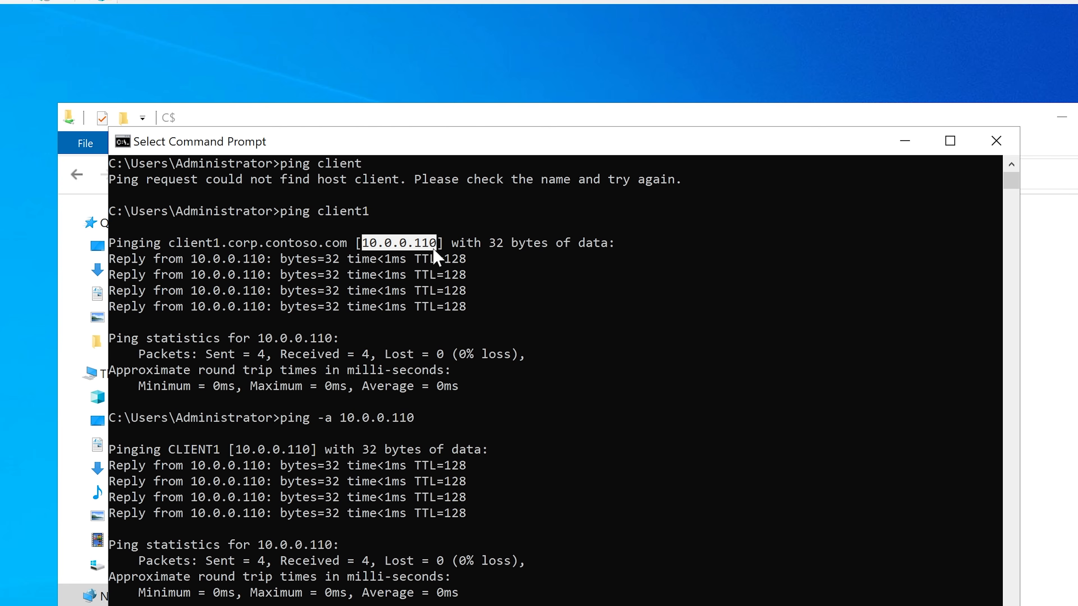
right_click(437, 255)
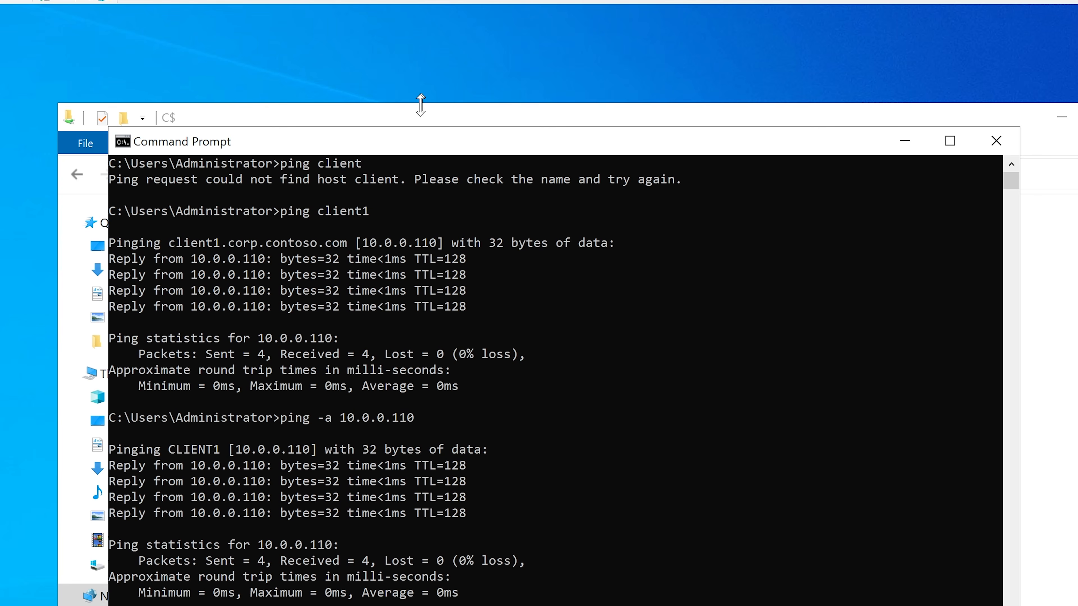
Step: Create a text document in client1's C$ share and start its name with "Proof o"
click(418, 117)
right_click(326, 442)
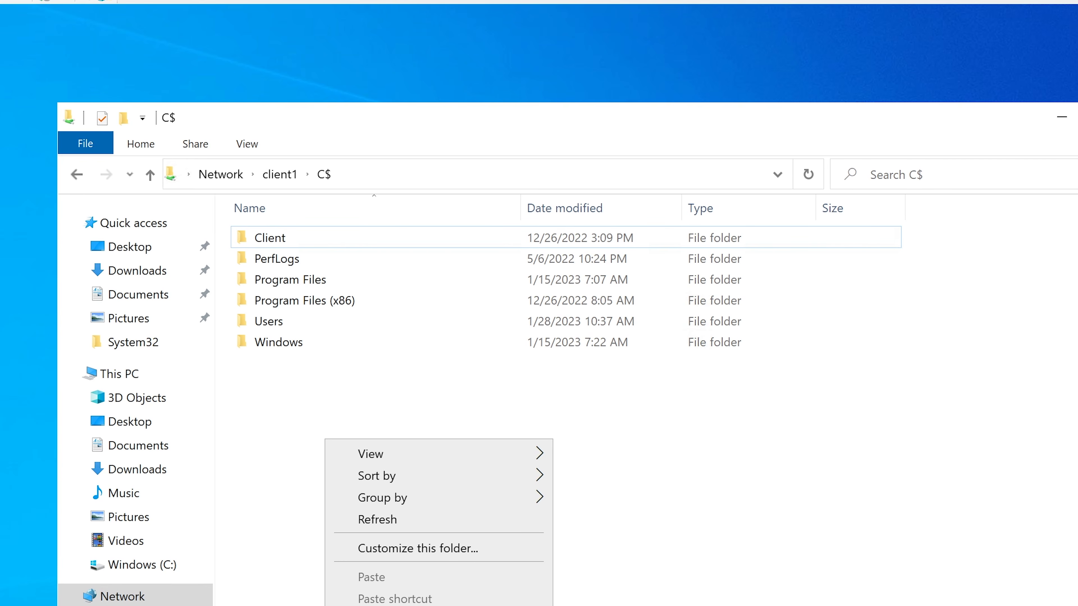
click(586, 605)
Step: Complete the new text document's name in client1's C$ share as "Proof of Forwarding"
text(Proof o)
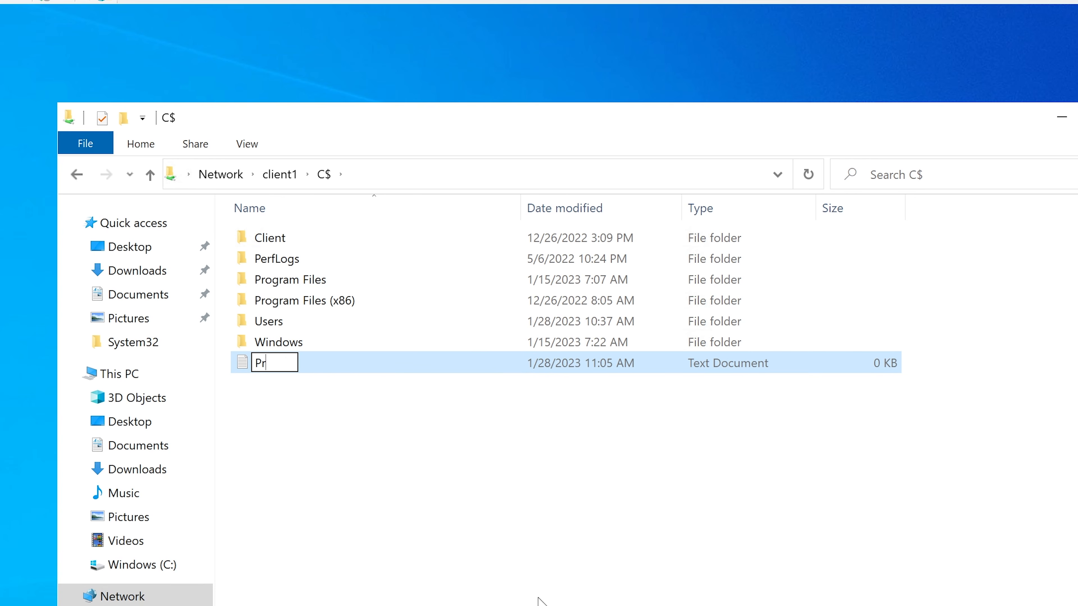
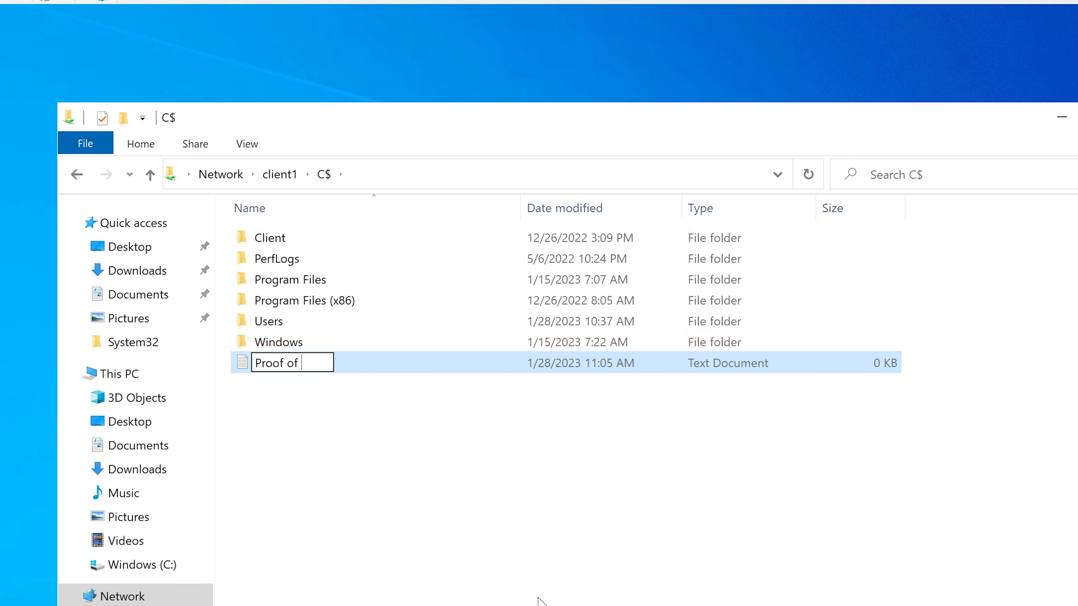
Step: Complete the new text document's name in client1's C$ share as "Proof of Forwarding"
text(f Forwarding)
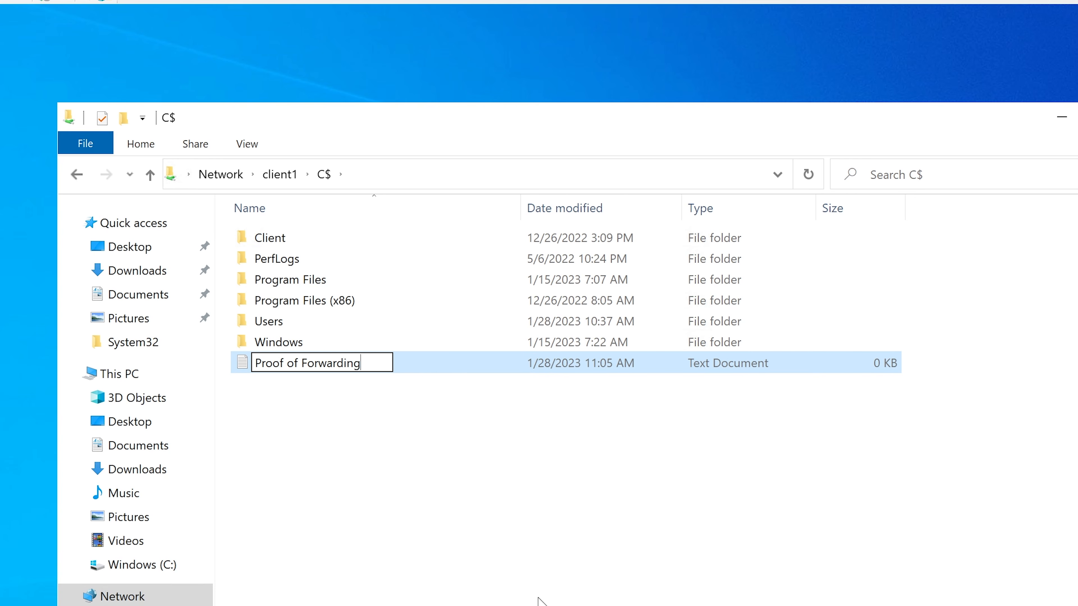
key(Return)
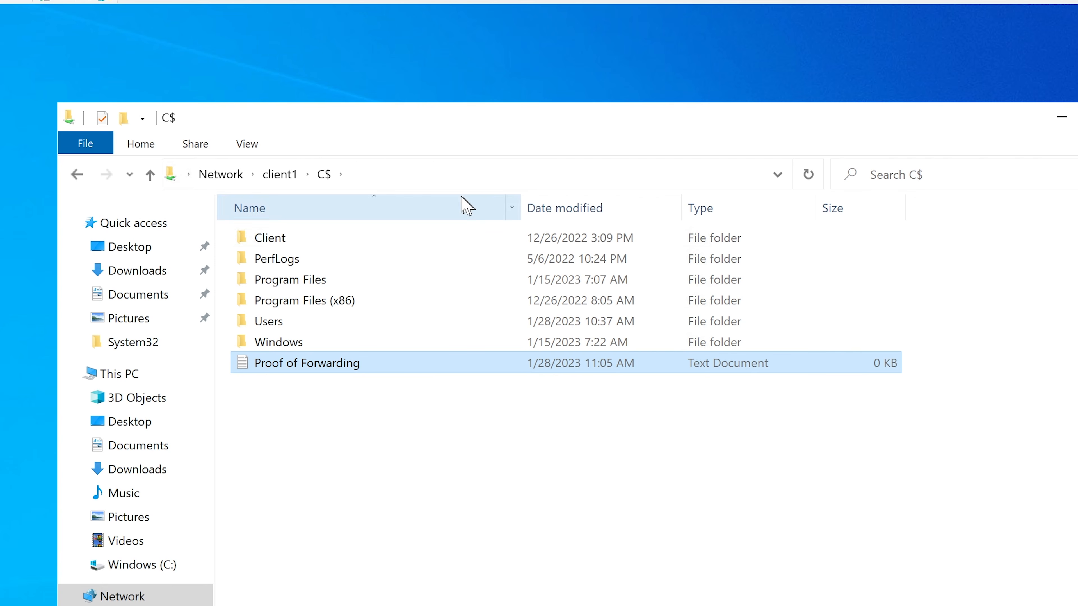
Step: Replace the host name client1 in the share path with the copied IP address and open \\10.0.0.110\C$
click(424, 170)
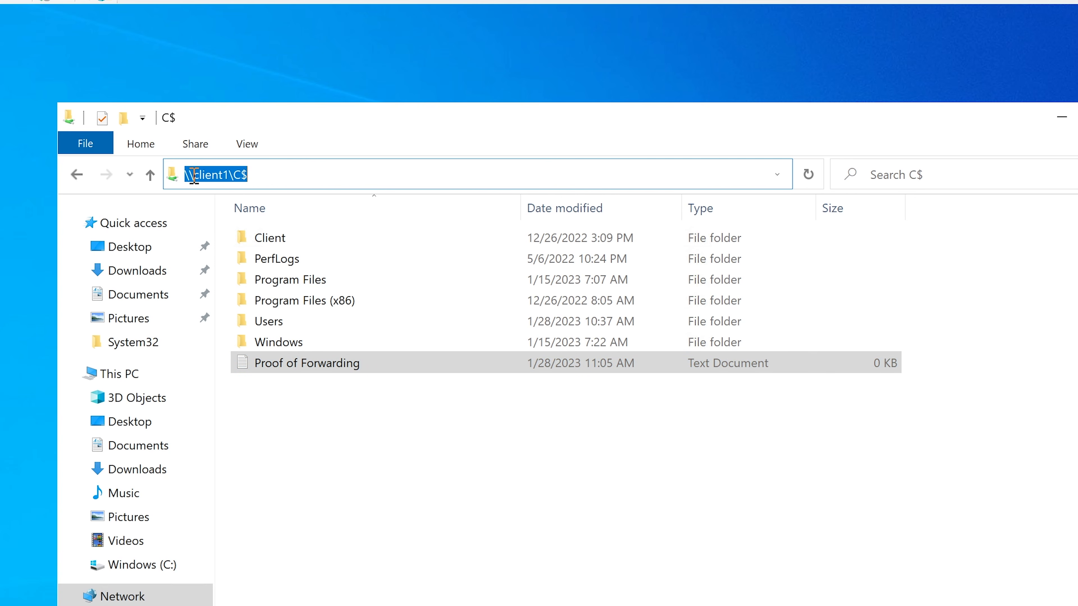
drag(195, 174, 235, 167)
text(10.0.0.110)
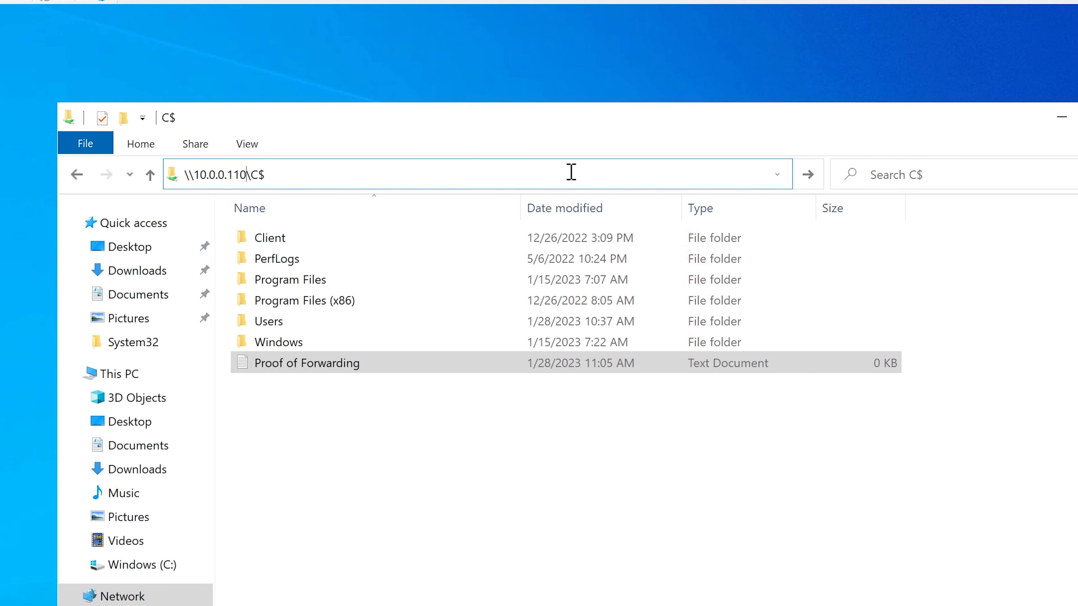
key(Return)
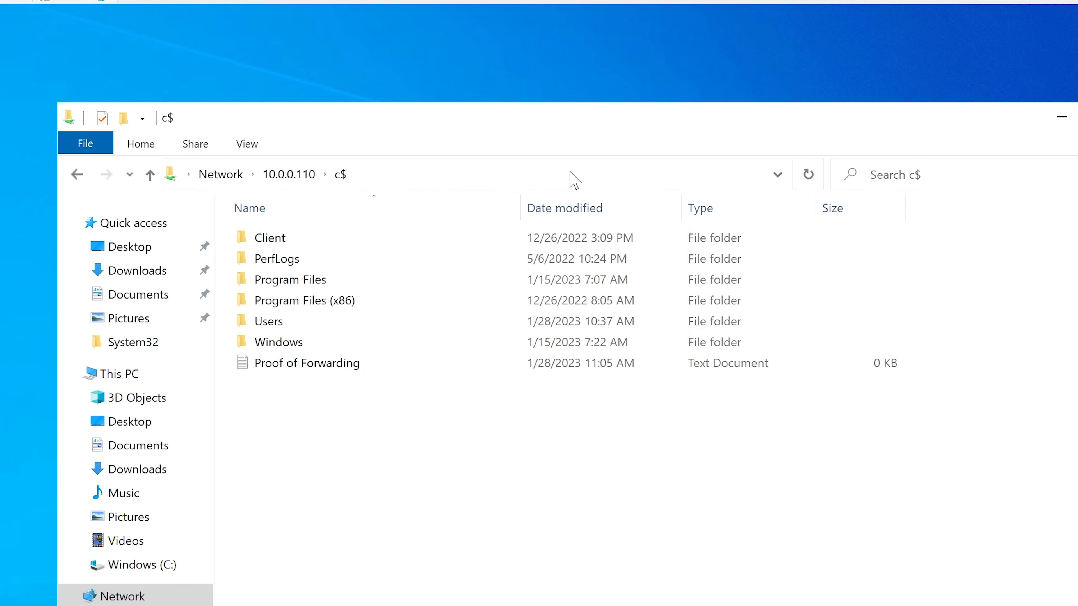
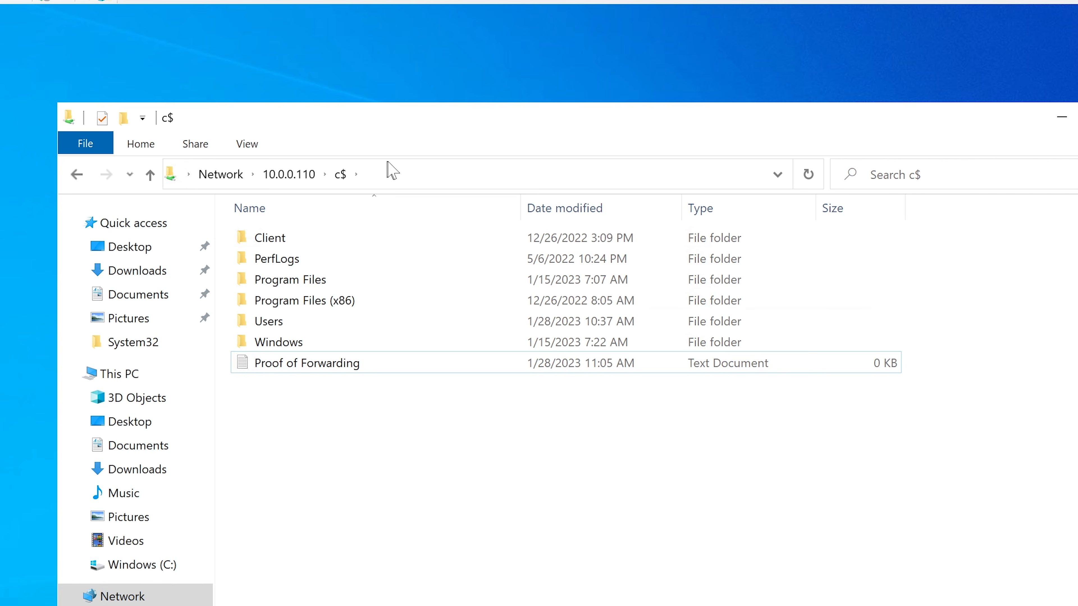
click(382, 172)
click(247, 174)
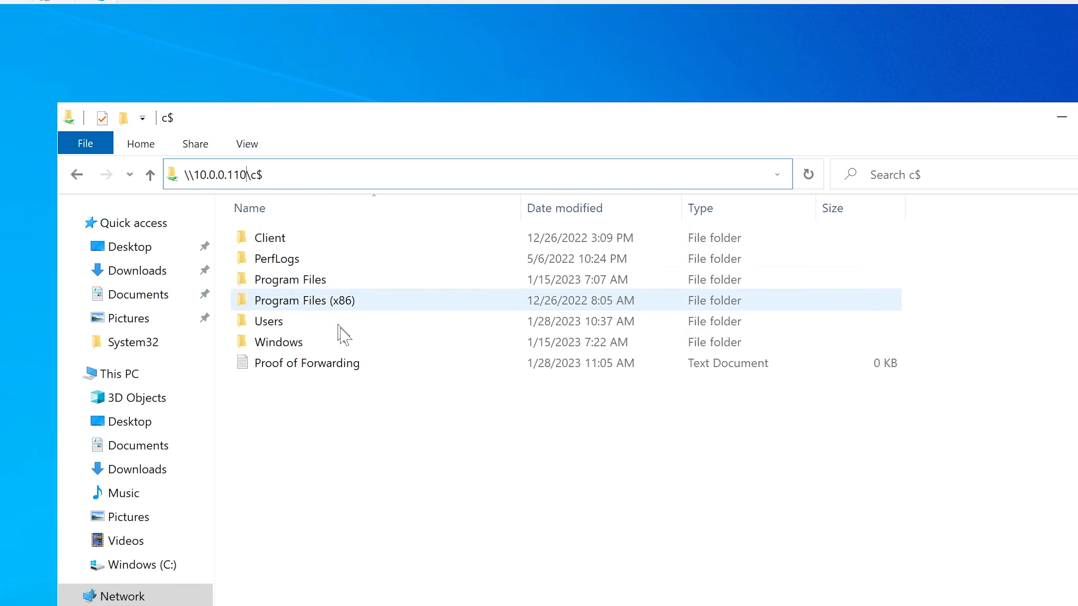
click(331, 449)
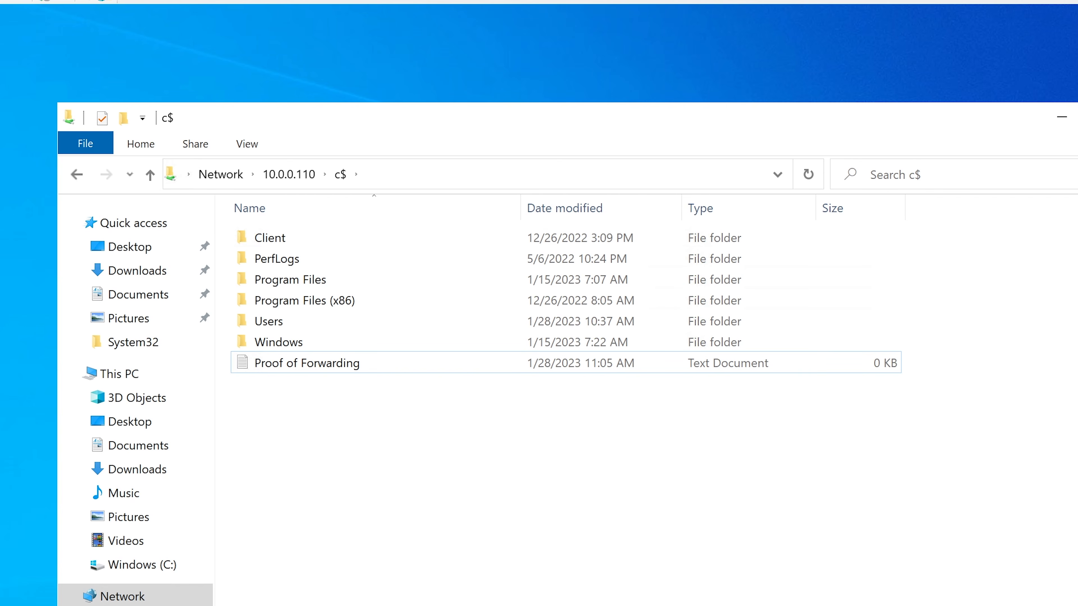
Step: Review the earlier ping results in Command Prompt, minimize it, and bring up the CLIENT1 record in DNS Manager
key(alt+Tab)
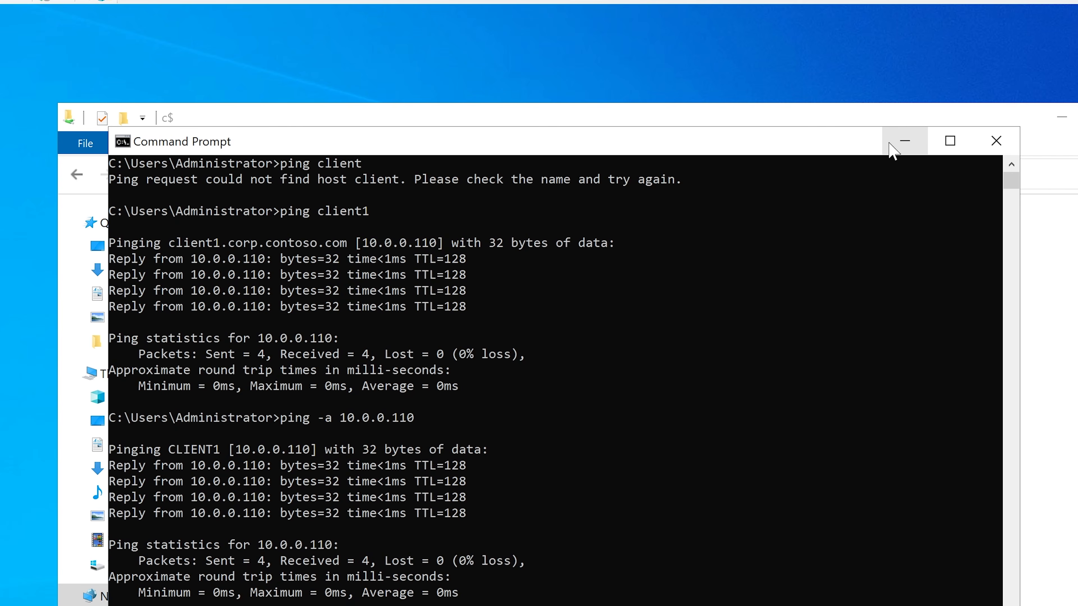
click(904, 140)
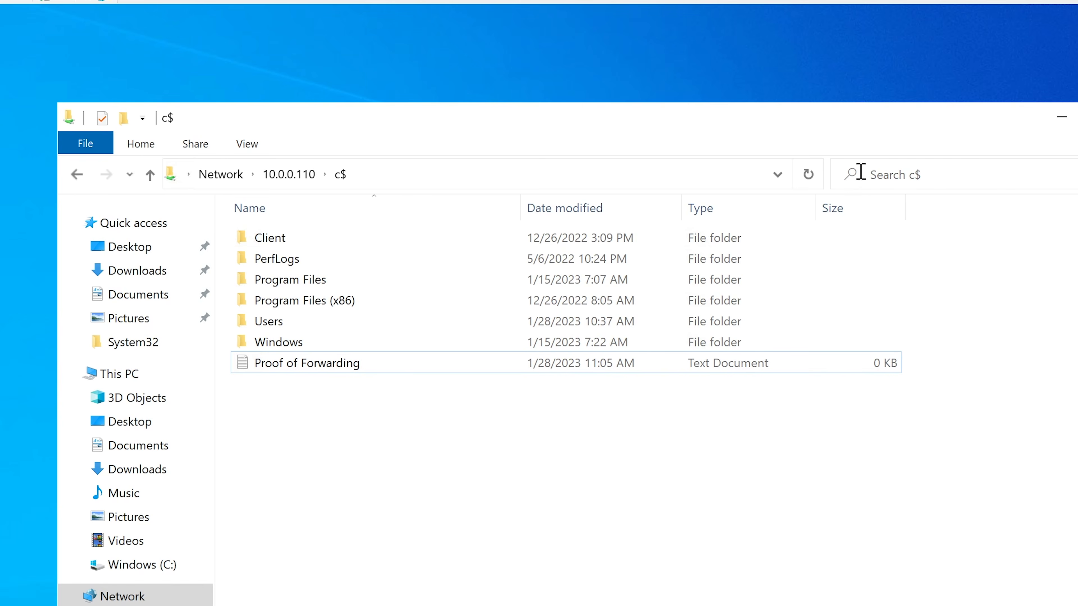
key(alt+Tab)
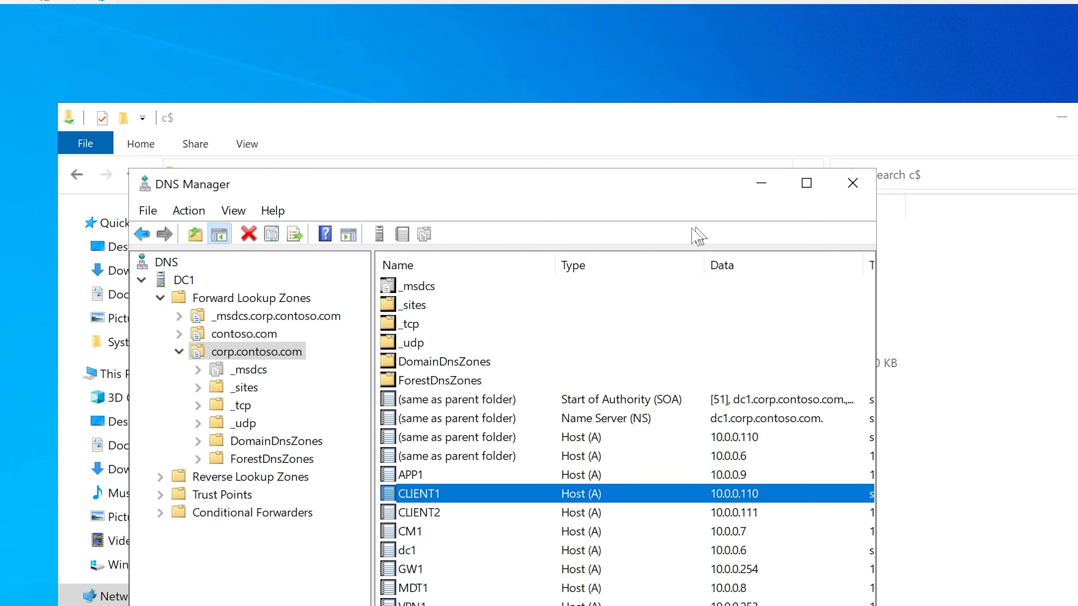
Step: Open the DHCP console, move it fully into view, and enlarge its window and console tree pane
key(super)
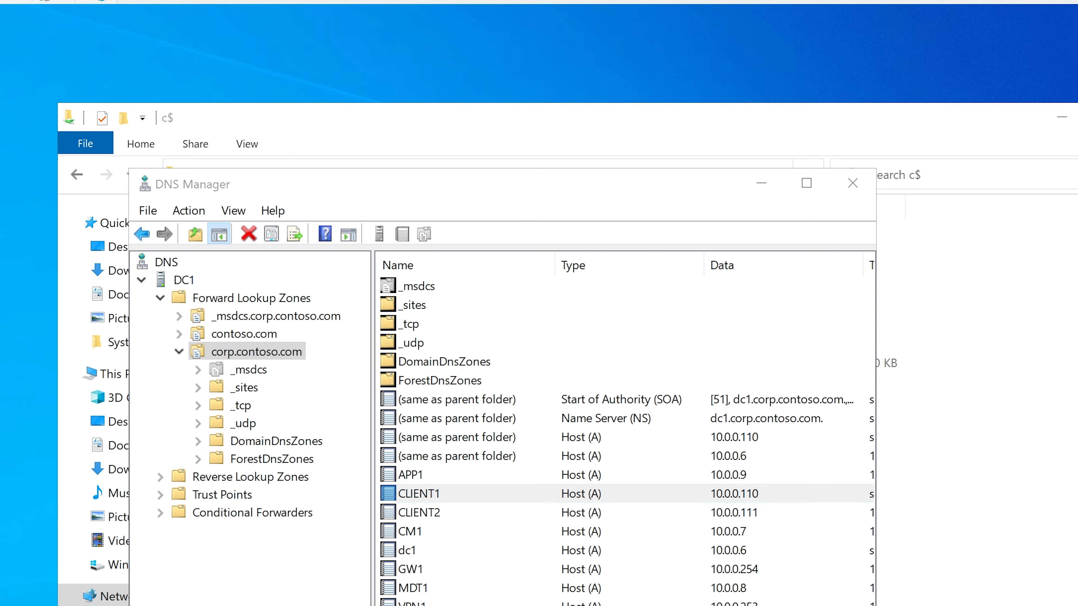
text(d)
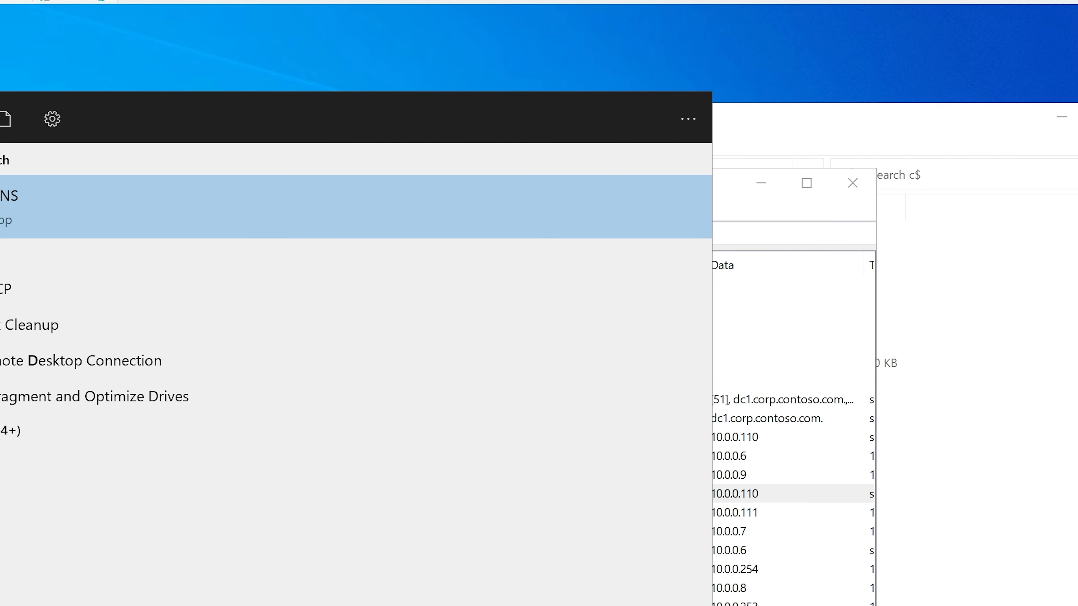
text(h)
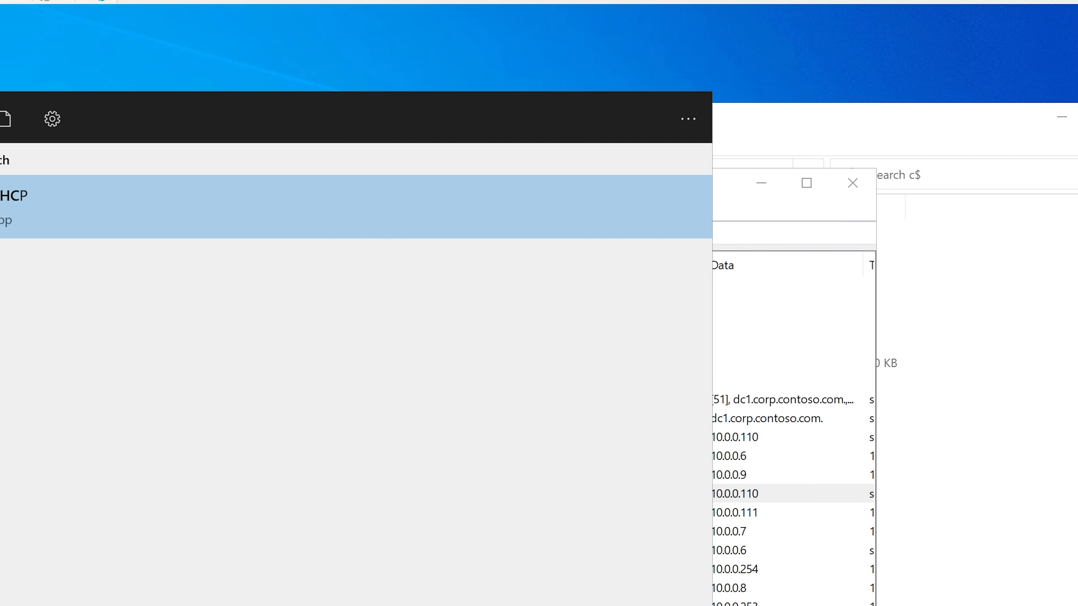
key(Return)
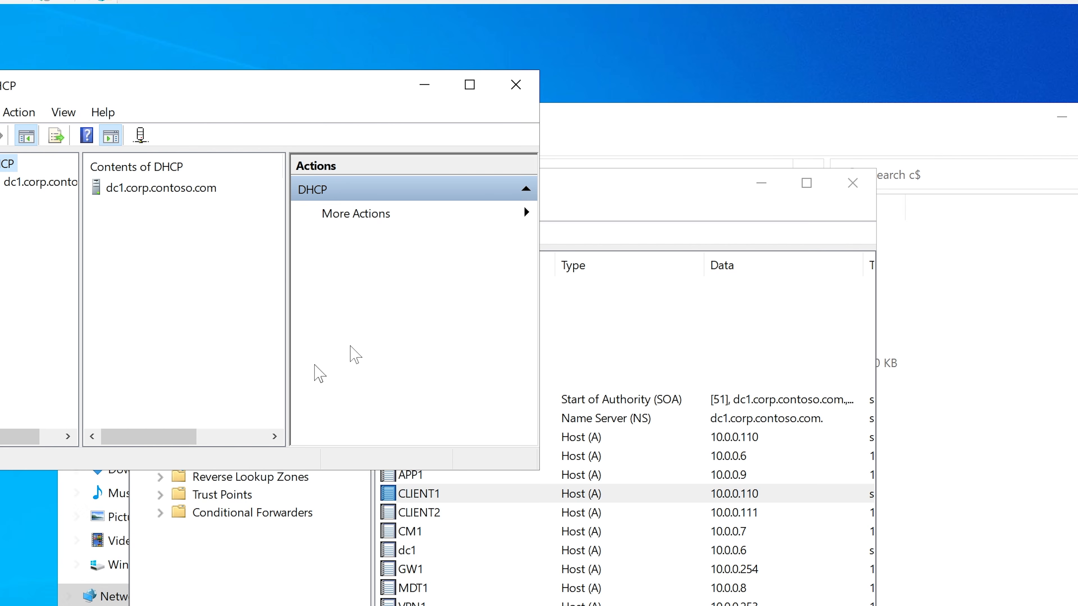
drag(397, 91, 535, 108)
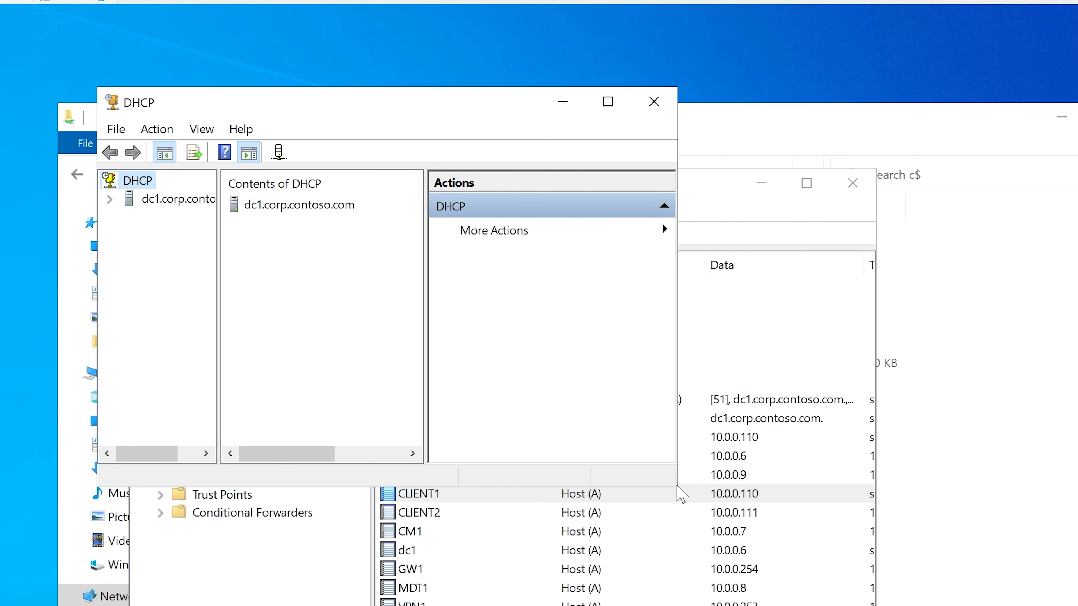
drag(677, 487, 872, 605)
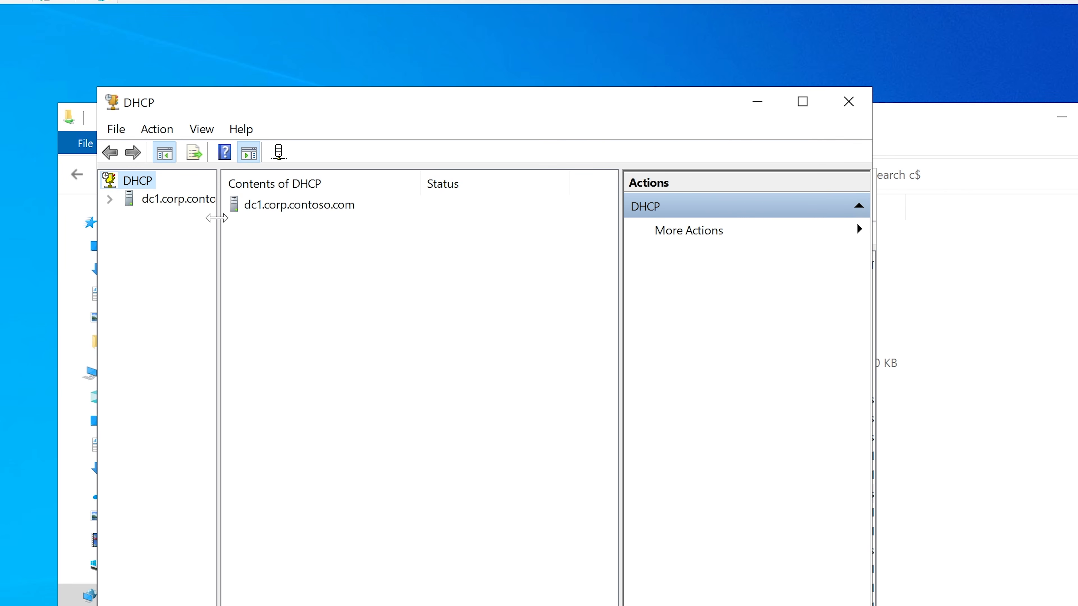
drag(216, 221, 310, 224)
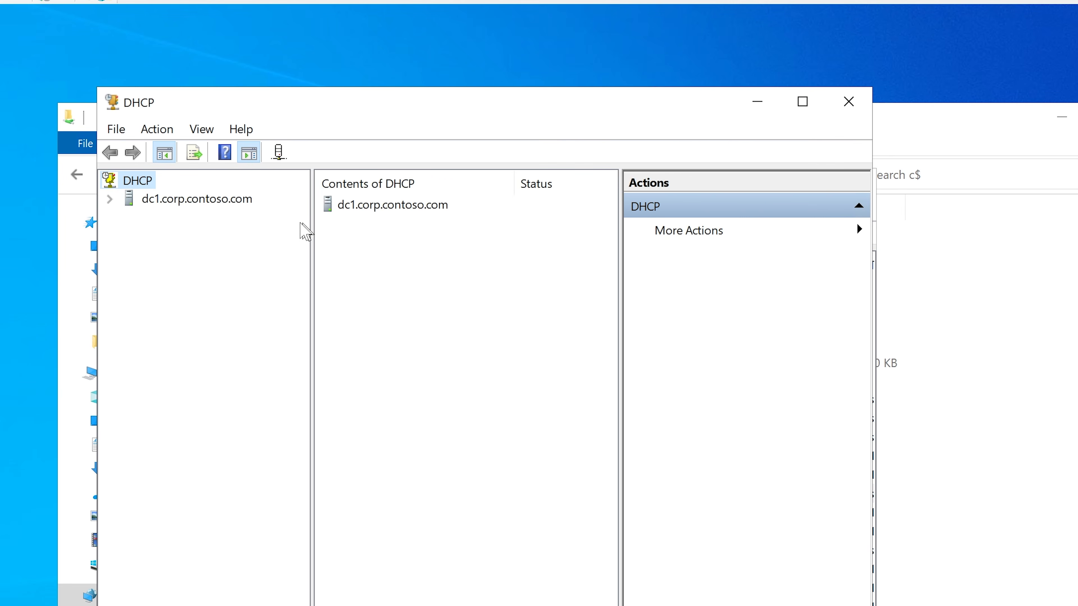
Step: Display the address leases of the IPv4 scope [10.0.0.0] Corpnet on dc1.corp.contoso.com
click(141, 204)
double_click(141, 204)
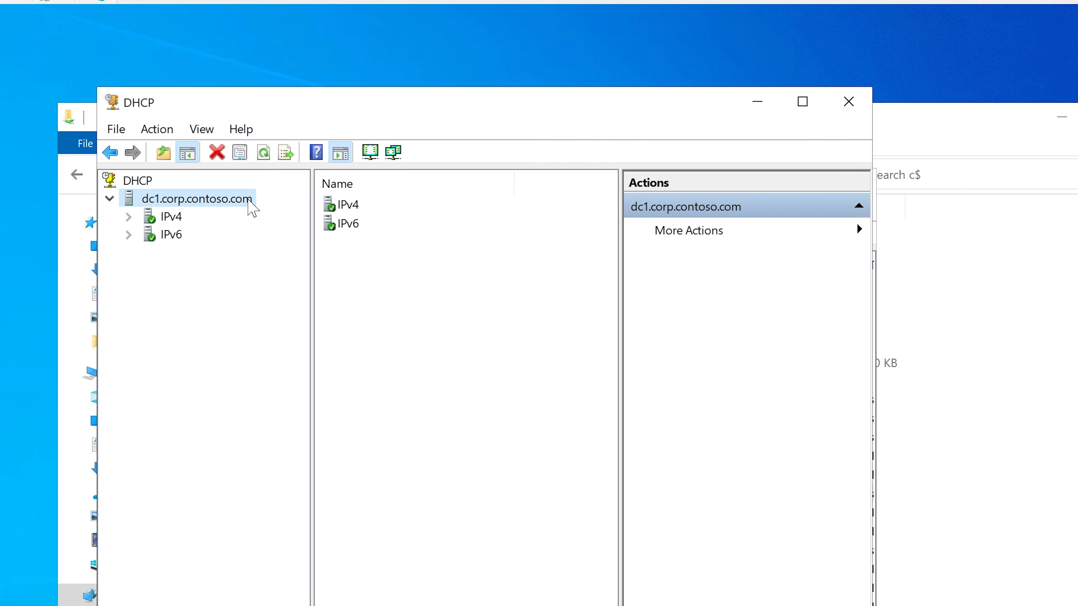
click(129, 217)
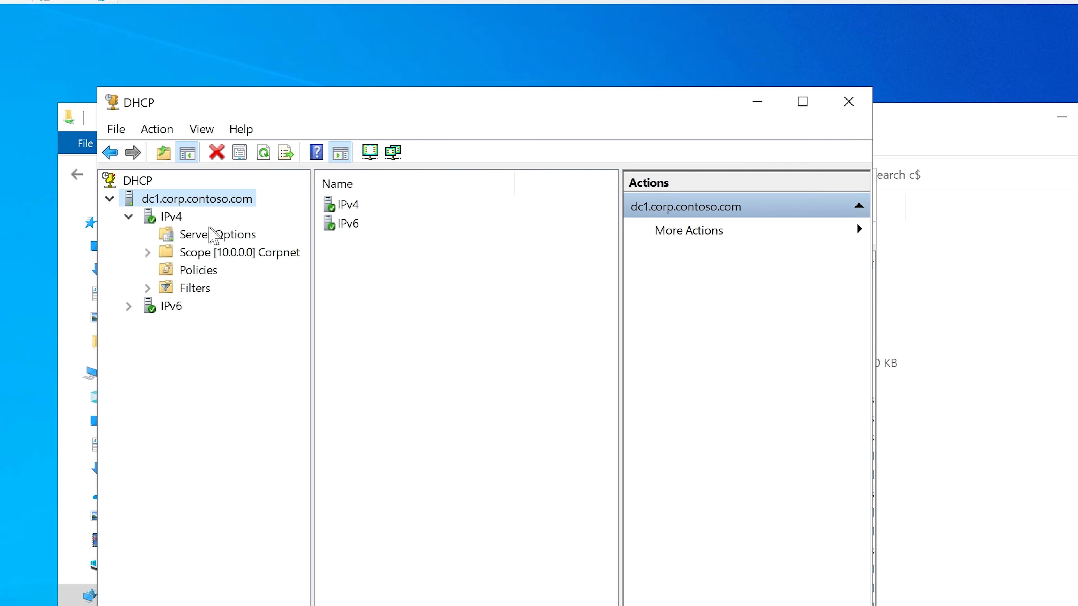
click(148, 253)
drag(313, 256, 384, 255)
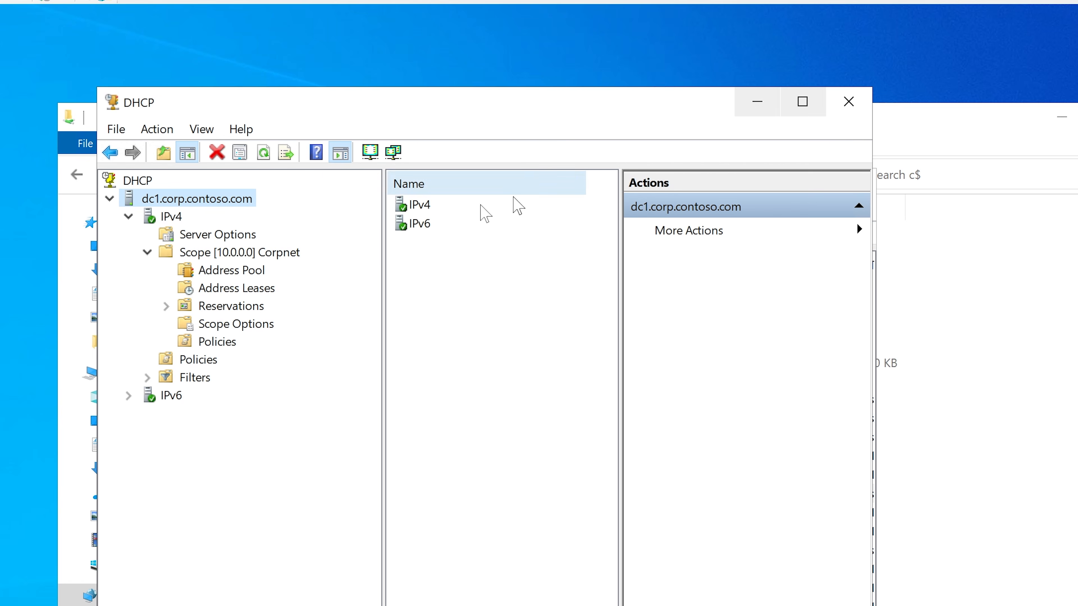
click(217, 289)
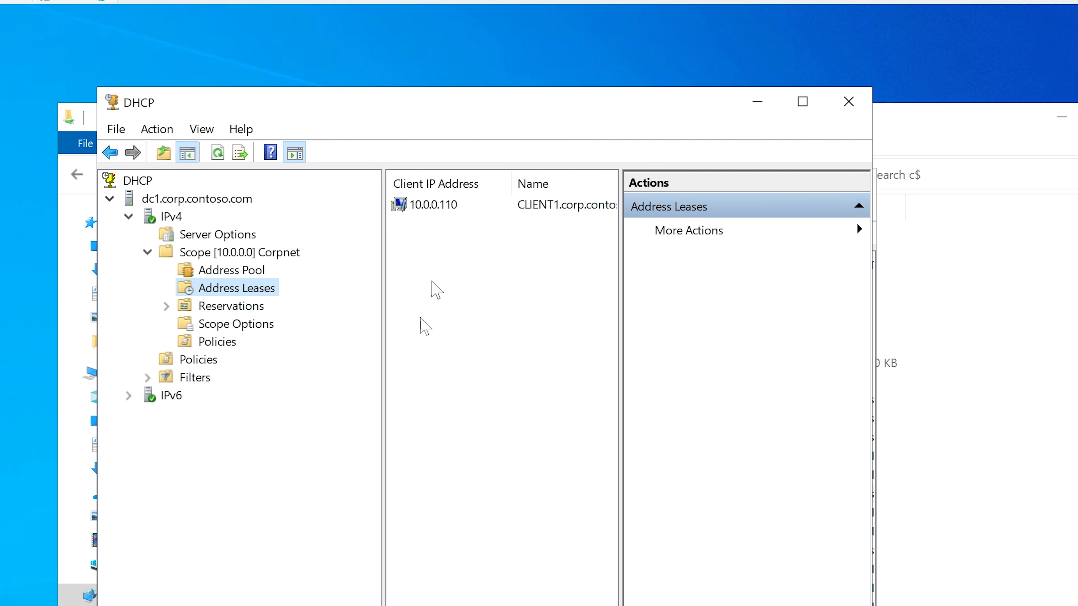
Step: Widen the DHCP window and the lease list's Name column to inspect CLIENT1's lease
drag(873, 604, 1034, 604)
click(632, 207)
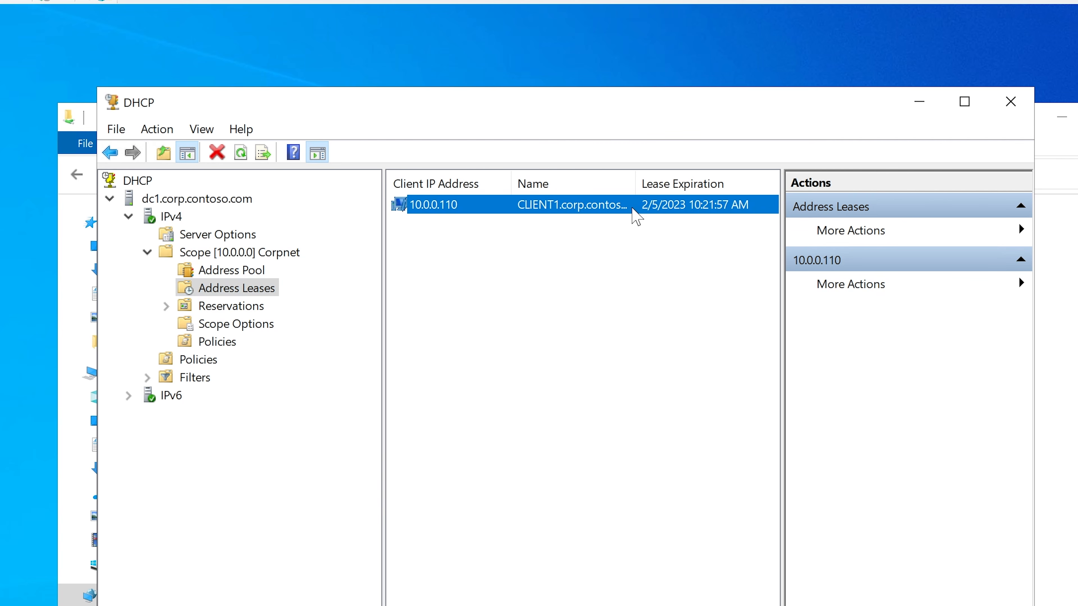
drag(634, 183, 650, 182)
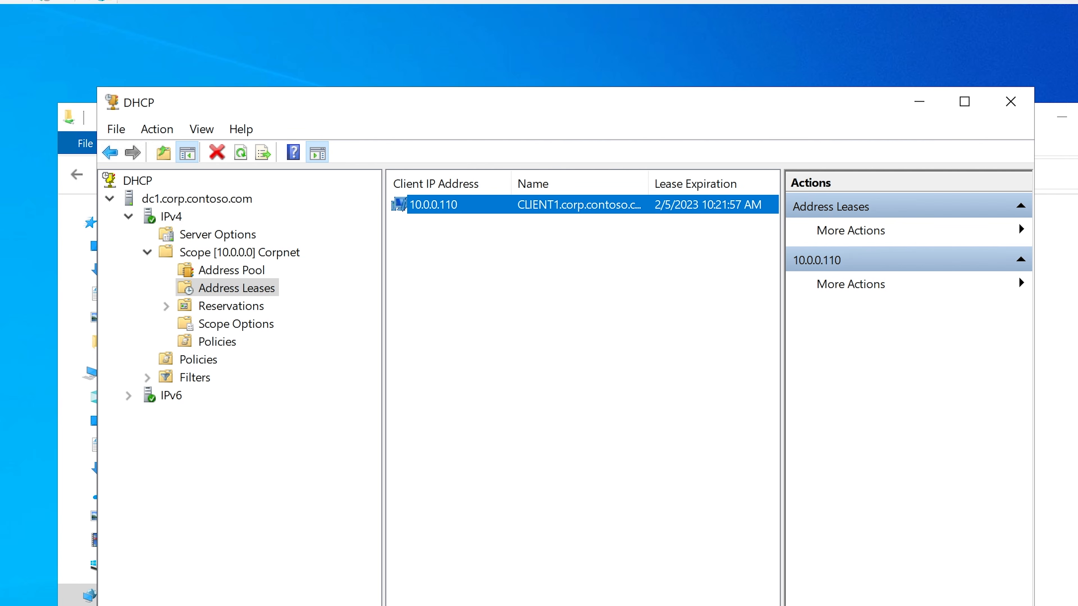
Step: Compare CLIENT1's DHCP lease with the Command Prompt ping results and its host record in DNS Manager
click(544, 601)
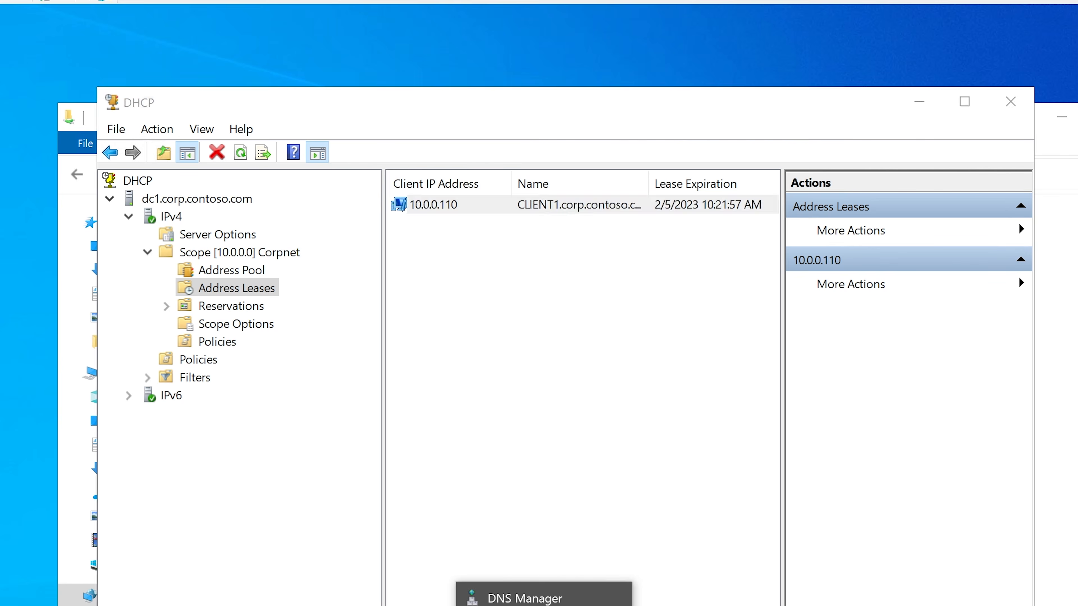
click(536, 105)
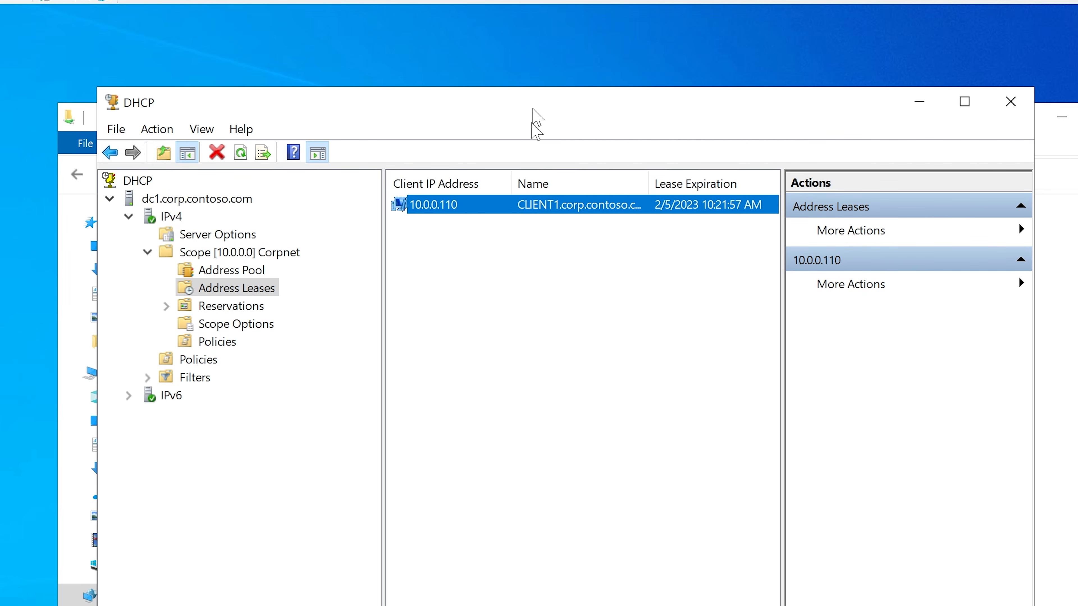
click(556, 602)
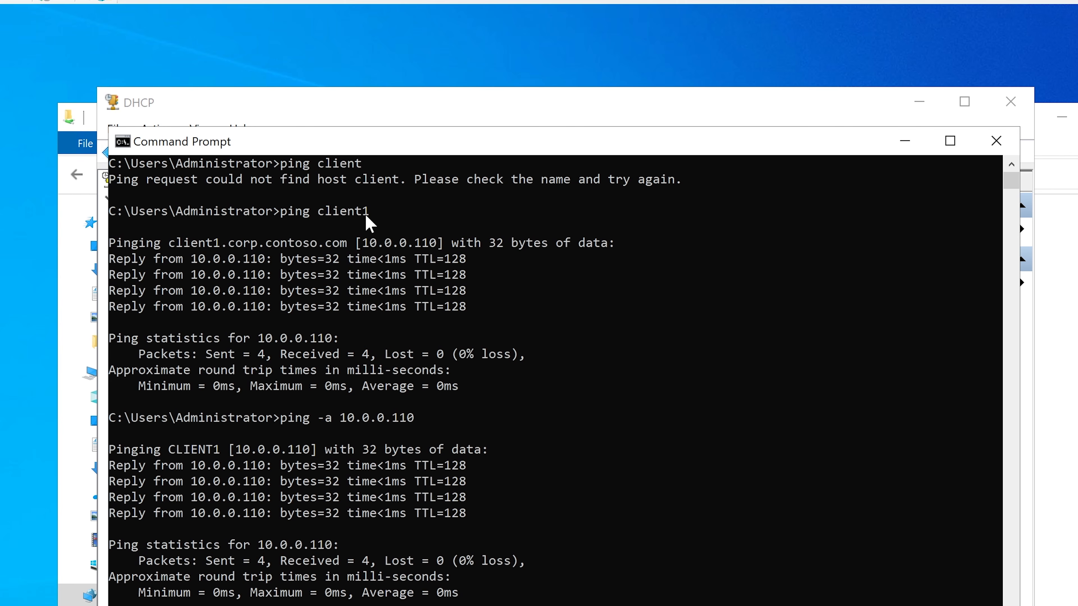
click(904, 141)
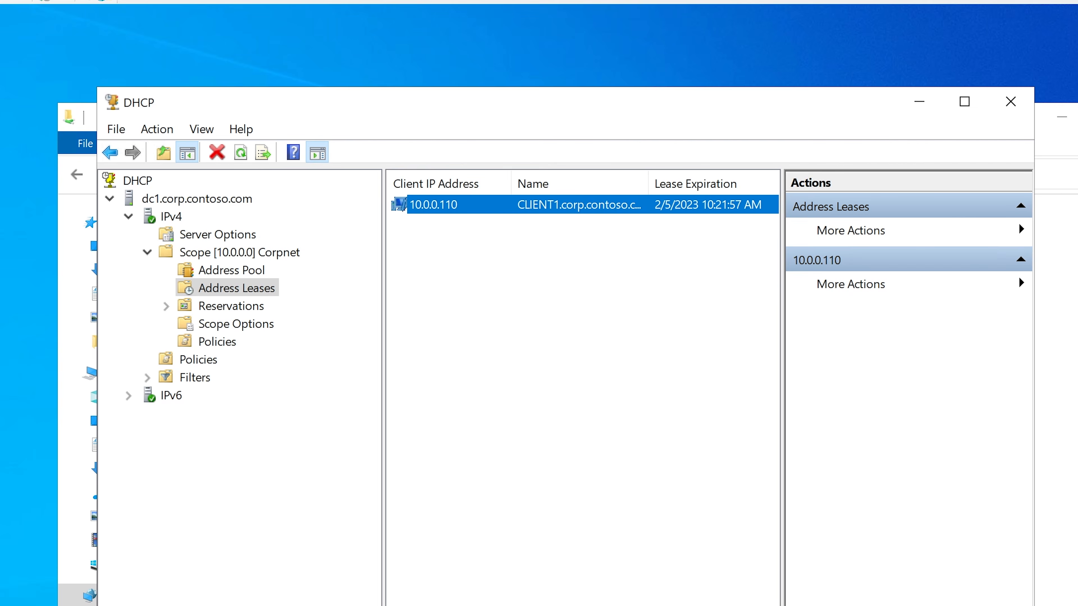
click(471, 596)
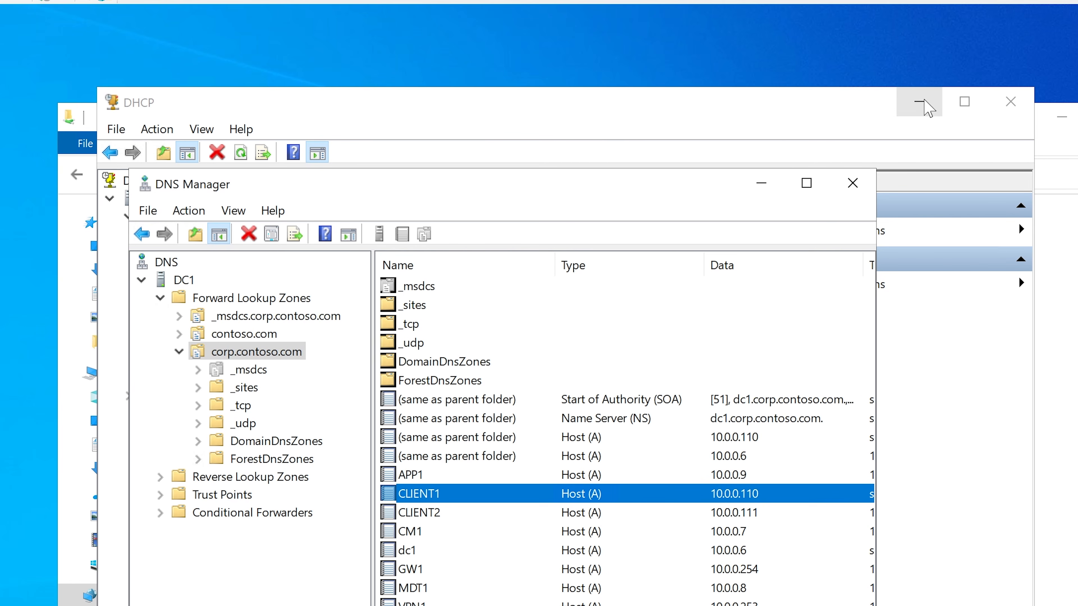
click(789, 100)
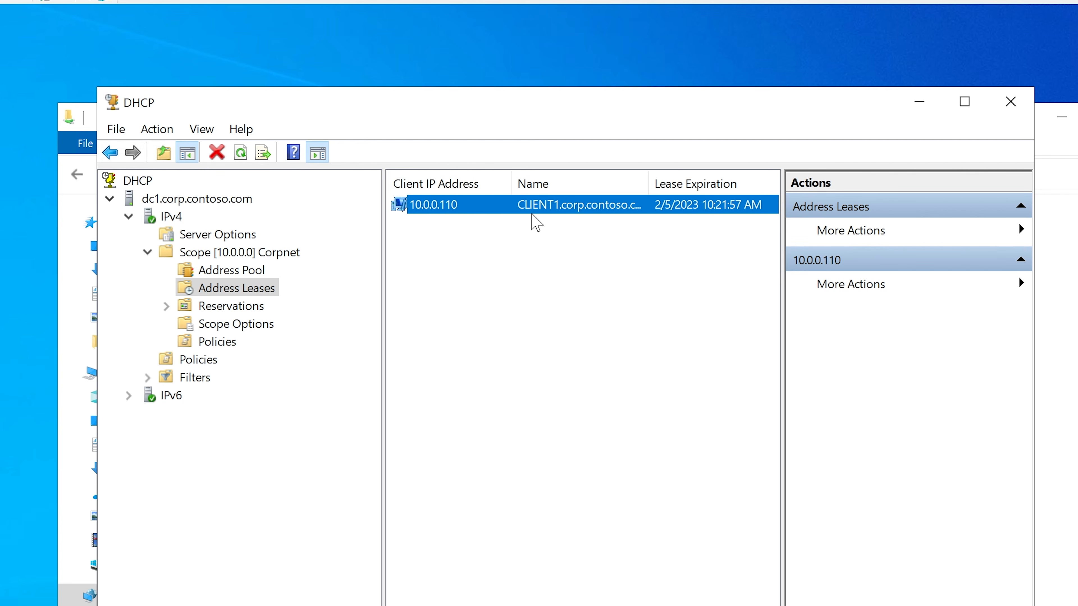
Step: Delete CLIENT1's 10.0.0.110 lease from the Corpnet scope and refresh the address leases
right_click(476, 218)
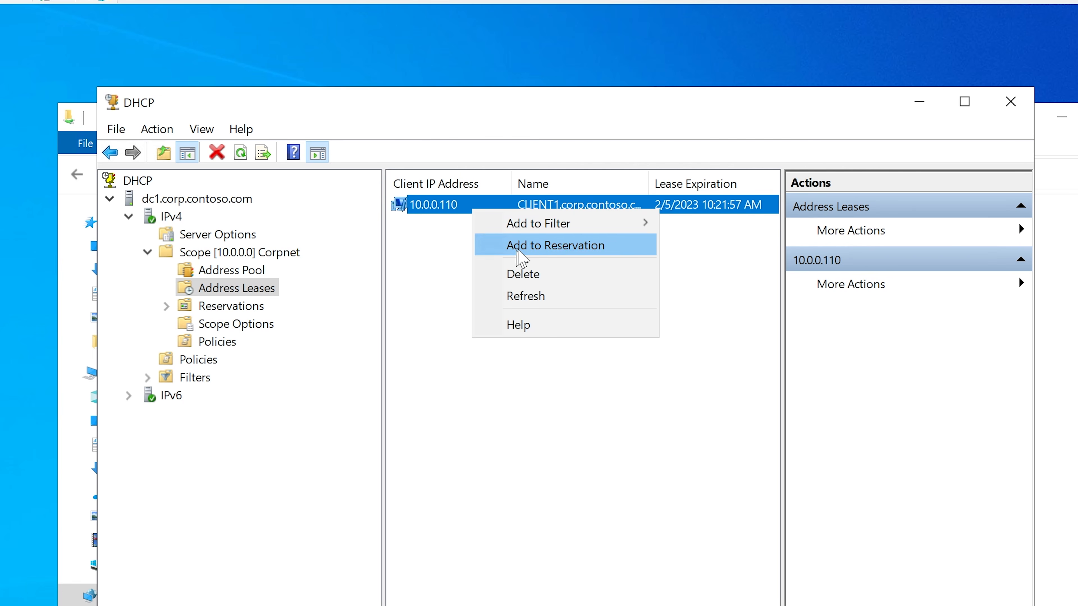
click(522, 274)
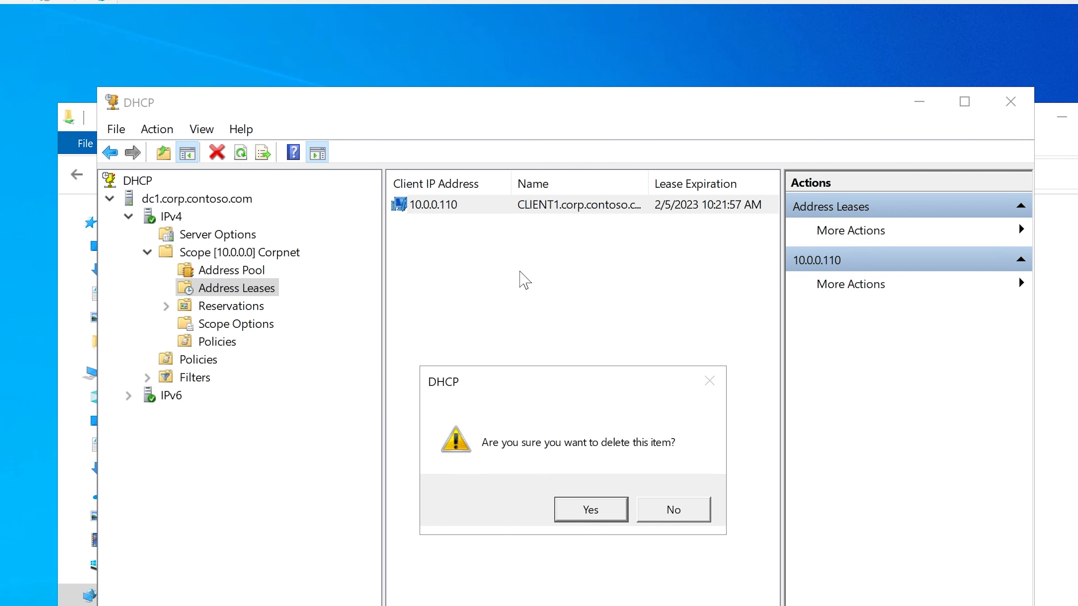
click(591, 511)
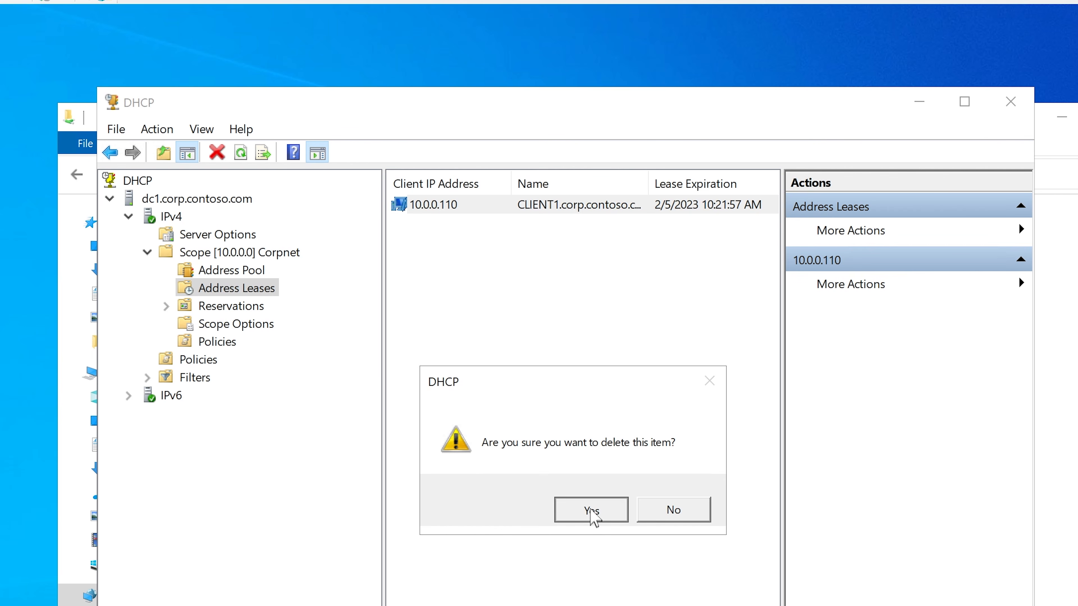
right_click(213, 285)
click(255, 328)
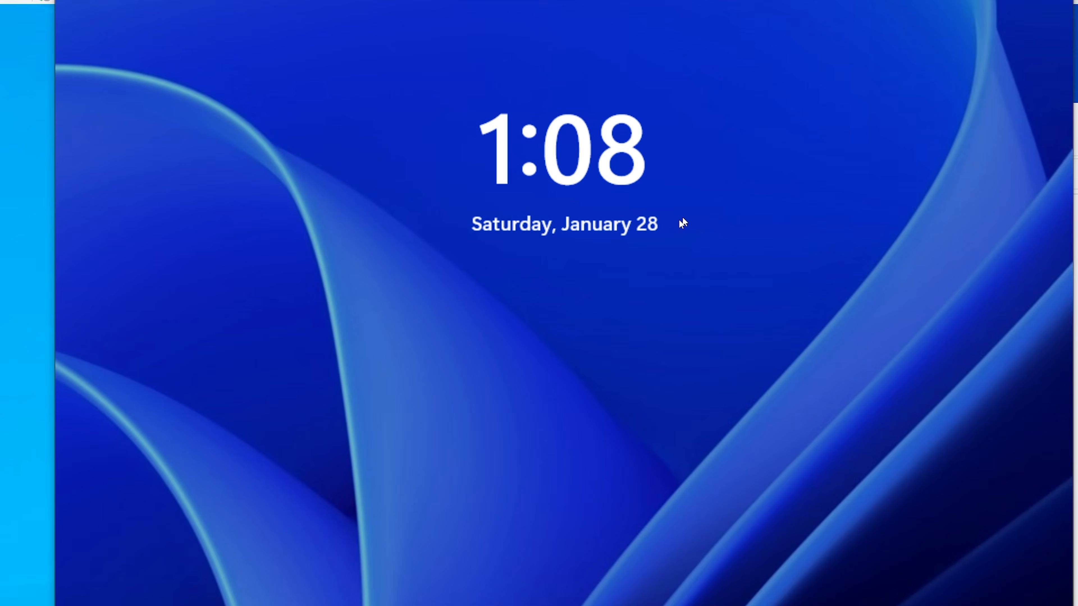
Step: Switch to the CLIENT1 virtual machine and try to sign in as CORP\testuser4 with the account password
click(628, 365)
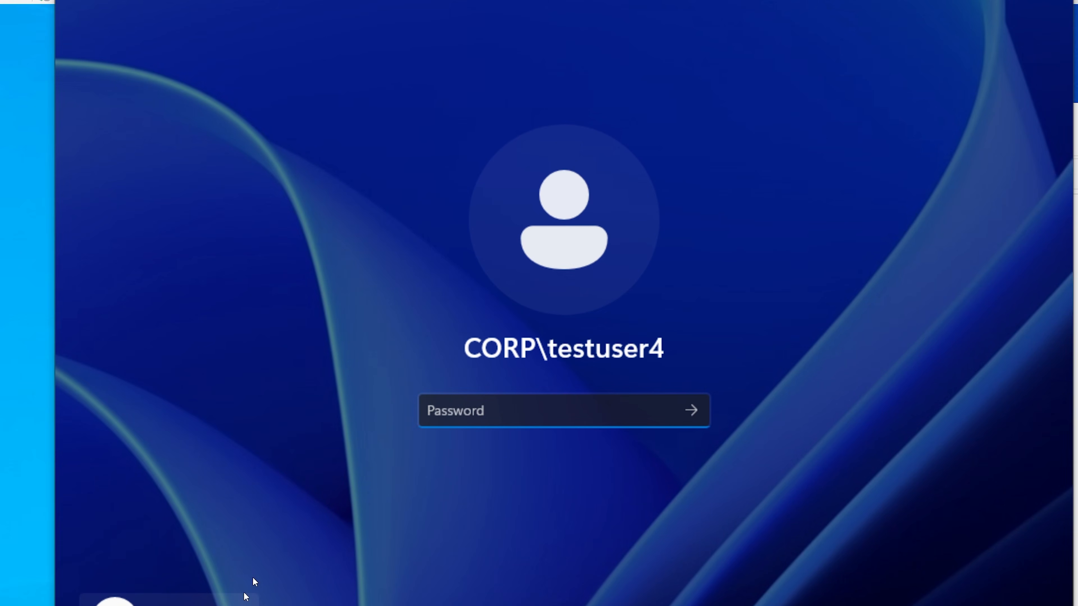
text(•••••••)
key(Return)
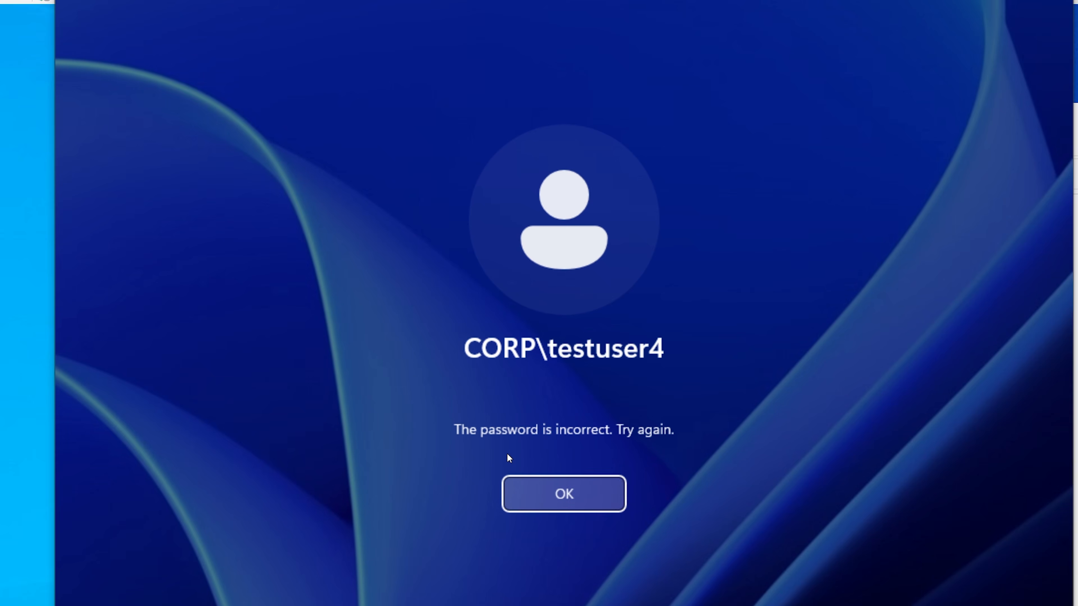
Step: Dismiss the sign-in message and try again to sign in as CORP\testuser4, re-entering the account password
click(544, 507)
text(•)
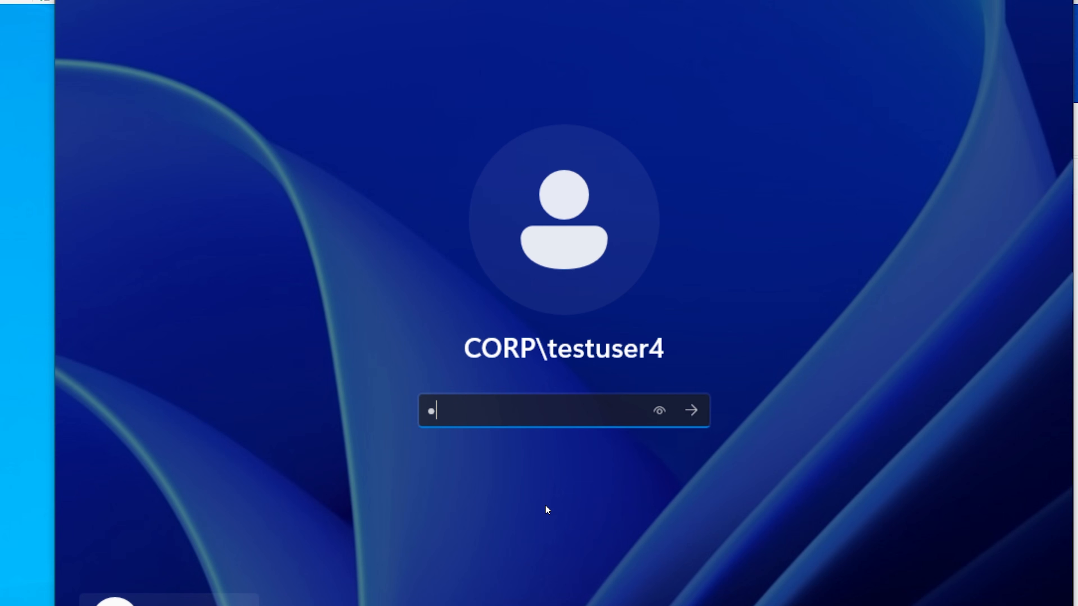
text(•••••)
key(BackSpace)
key(BackSpace)
key(BackSpace)
key(BackSpace)
key(BackSpace)
key(BackSpace)
text(••••••••)
key(Return)
key(Return)
Step: Restart CLIENT1 from its sign-in screen and refresh the Corpnet scope's address leases in DHCP
click(1036, 605)
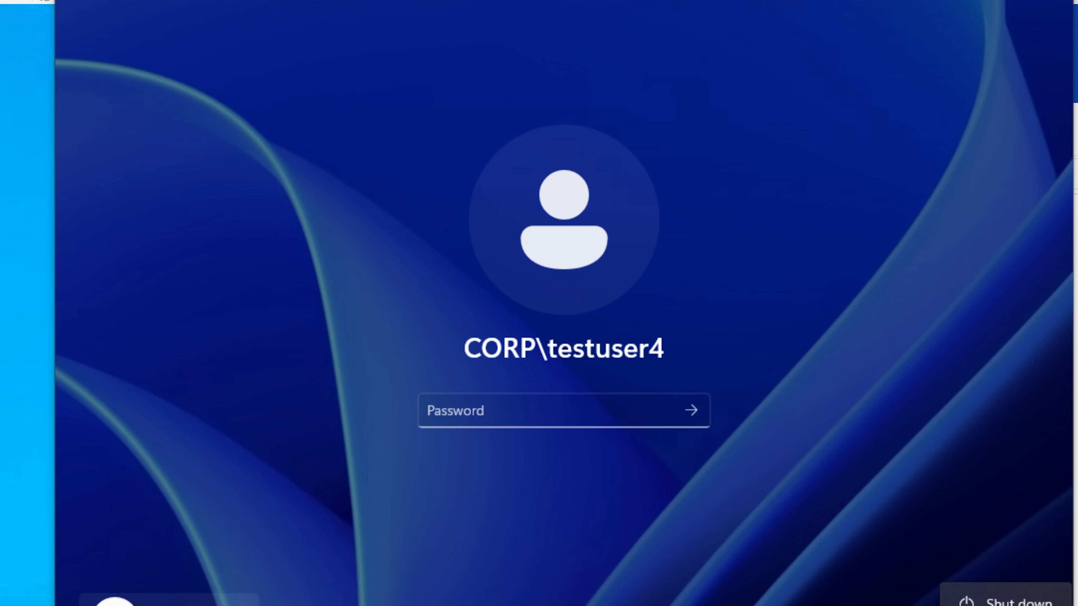
click(1010, 605)
click(997, 605)
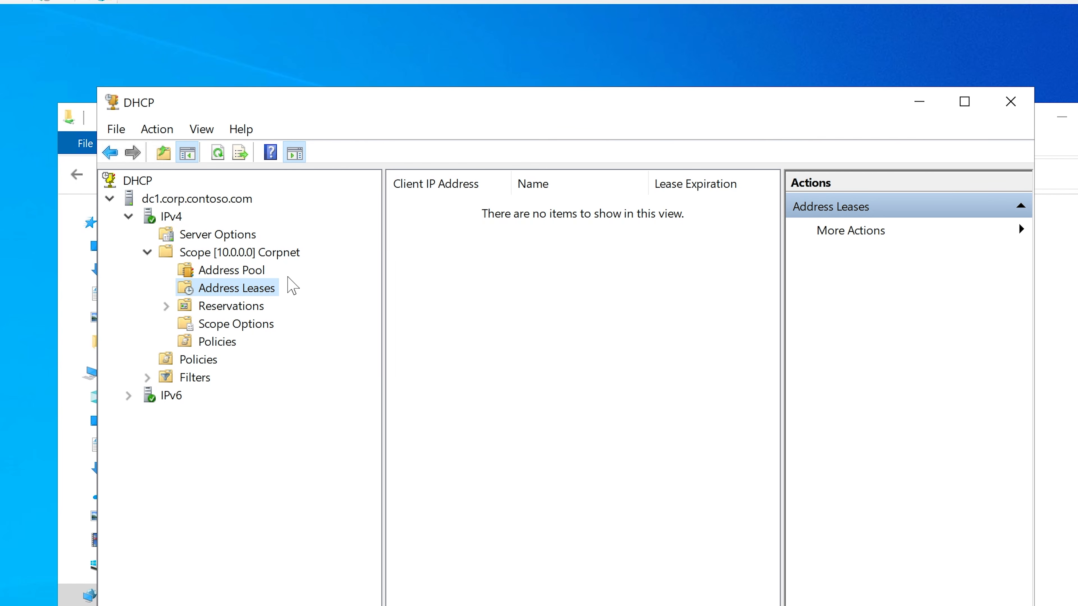
right_click(240, 286)
click(278, 329)
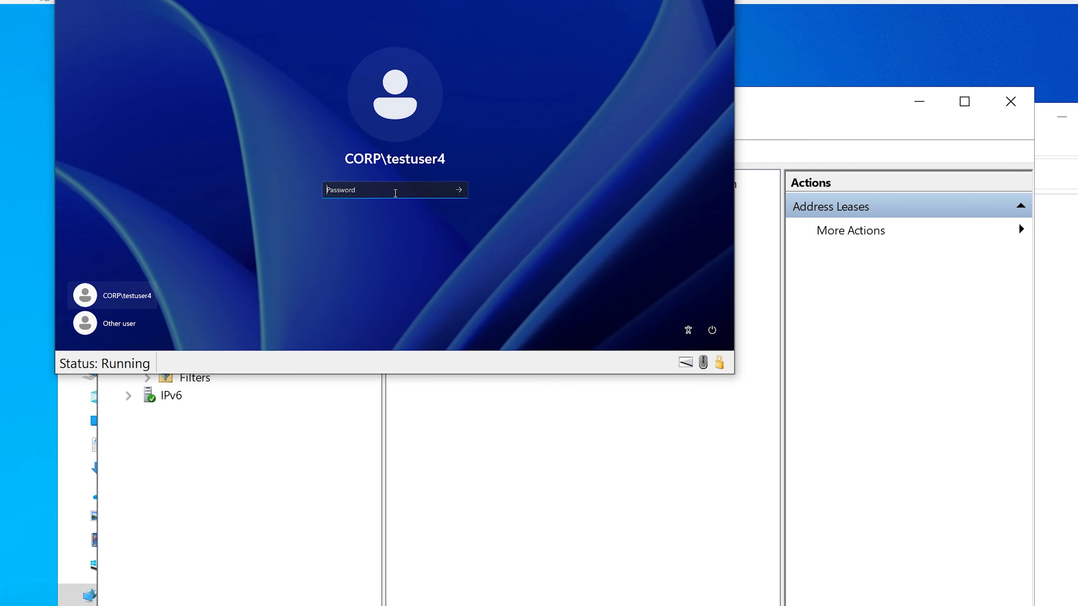
Step: Move the HYD-CLIENT1 virtual machine window fully into view to check its sign-in screen, and minimize it
drag(588, 0, 606, 52)
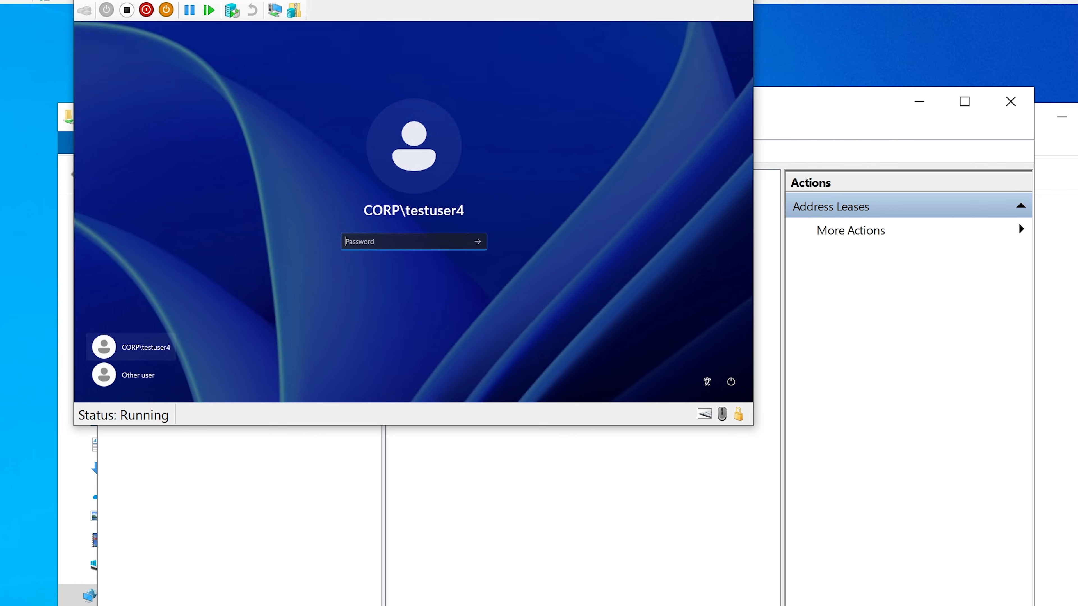
drag(518, 0, 582, 130)
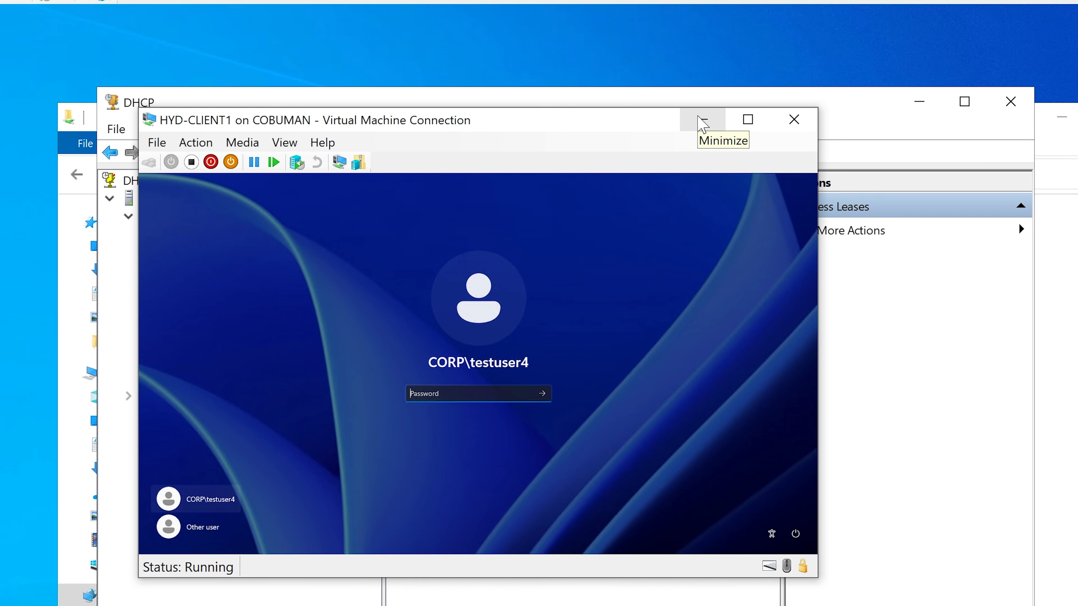
click(702, 124)
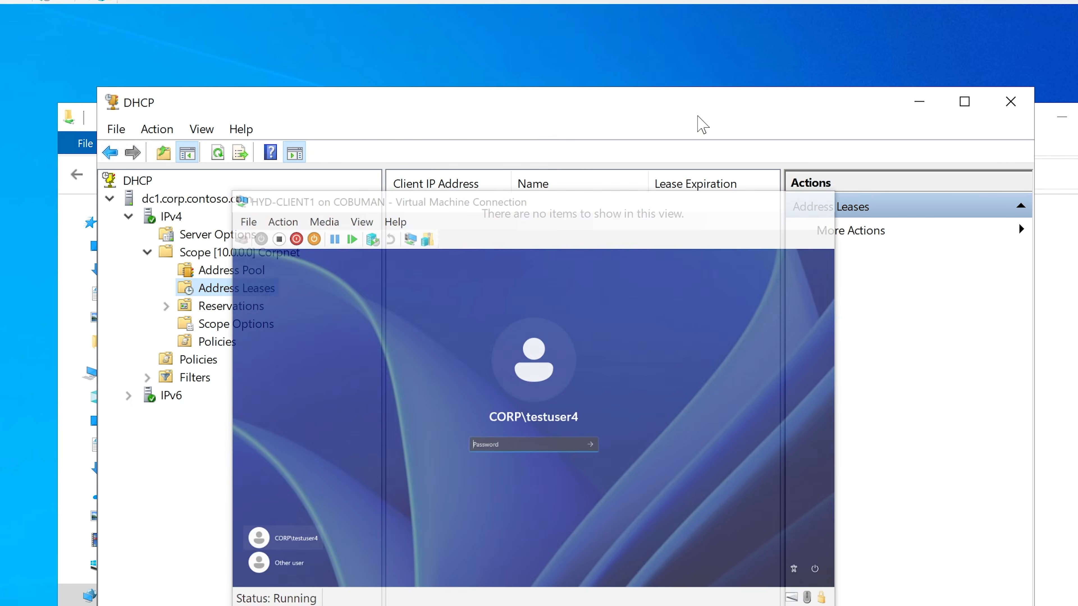
Step: Refresh the Corpnet scope's address leases and select the CLIENT1 lease
right_click(252, 293)
click(304, 334)
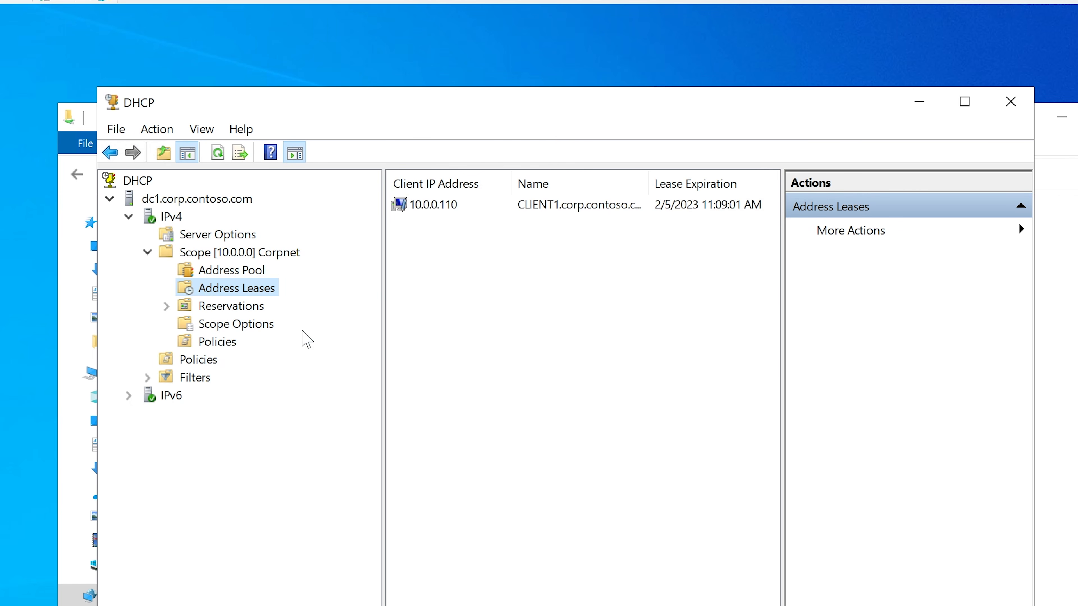
click(455, 210)
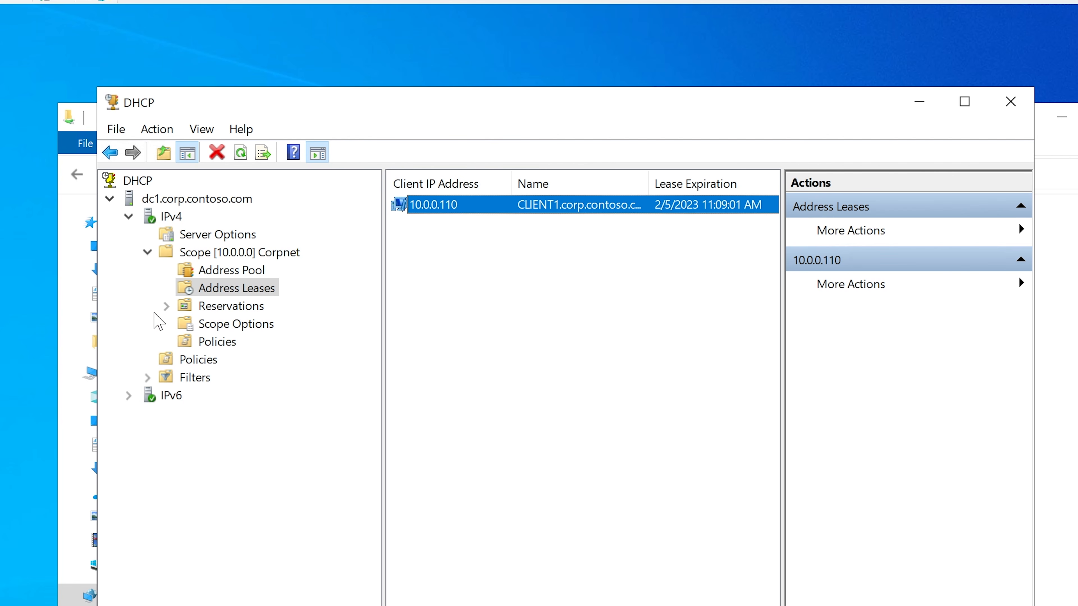
Step: Check the address range in the Corpnet scope's address pool, and return to the CLIENT1 entry in the address leases
click(236, 256)
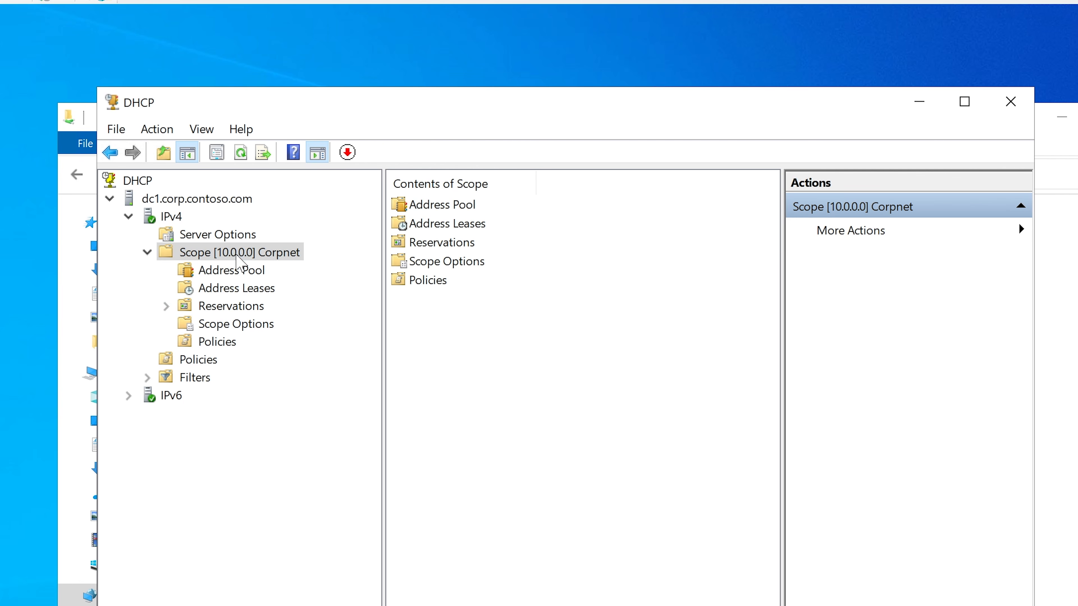
double_click(446, 205)
click(437, 211)
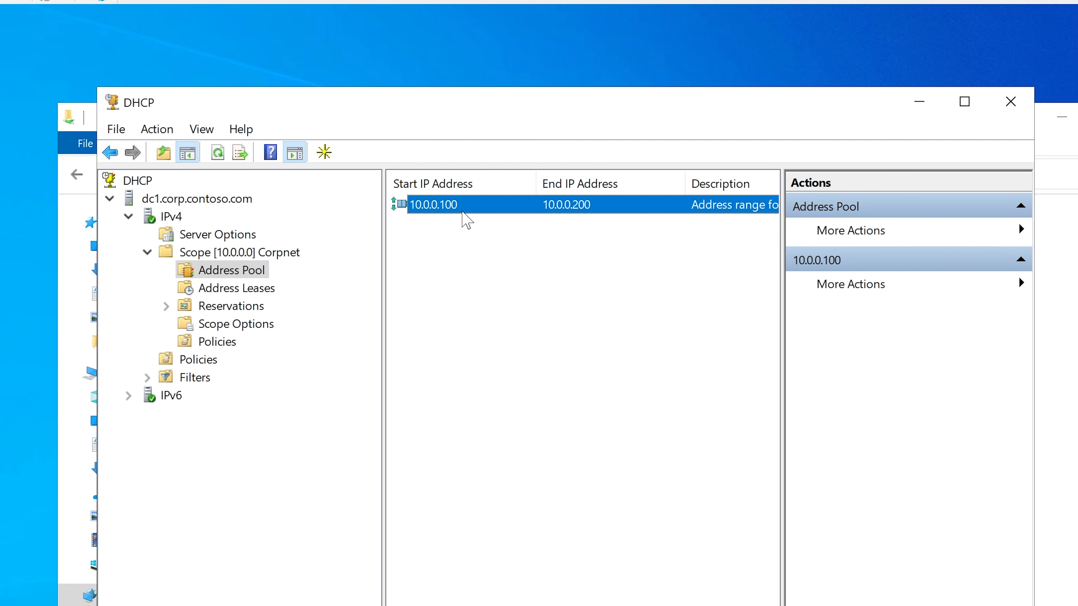
click(237, 291)
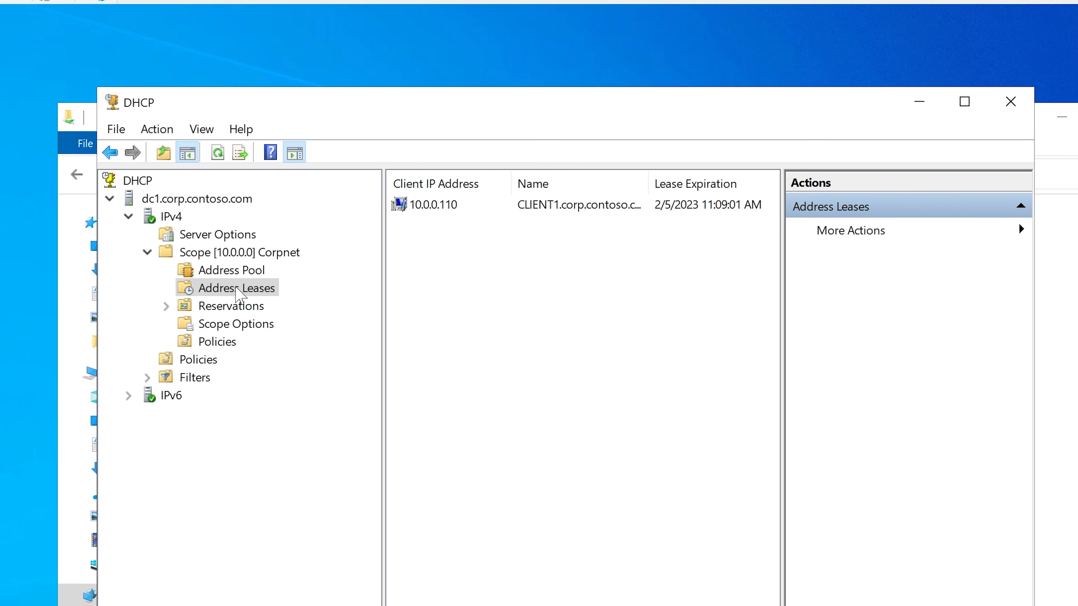
click(435, 209)
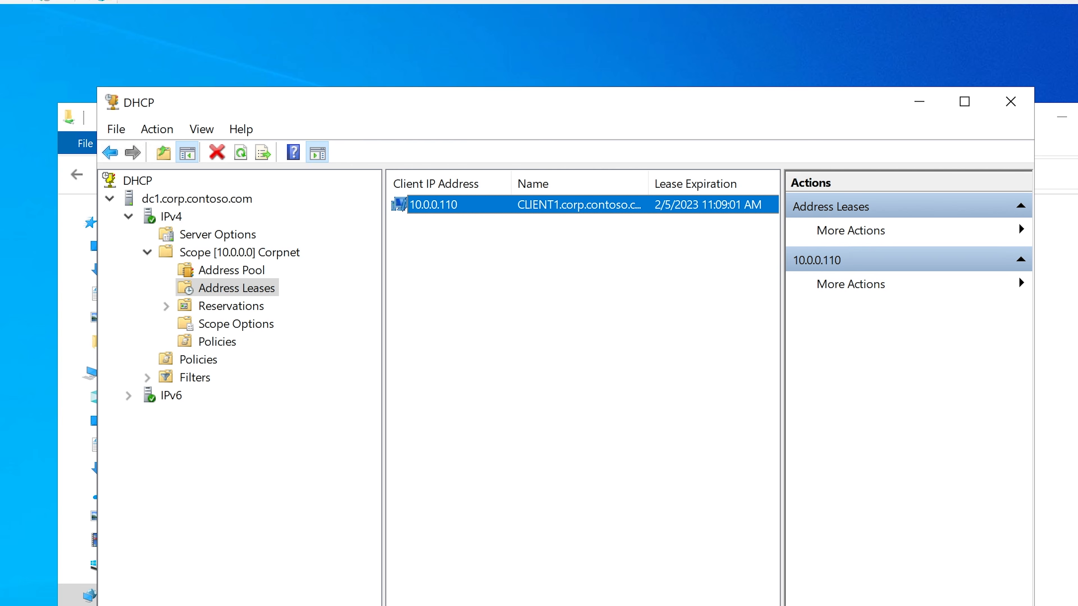
Step: Switch to the HYD-CLIENT1 virtual machine and sign in as CORP\testuser4 with the account password
click(662, 605)
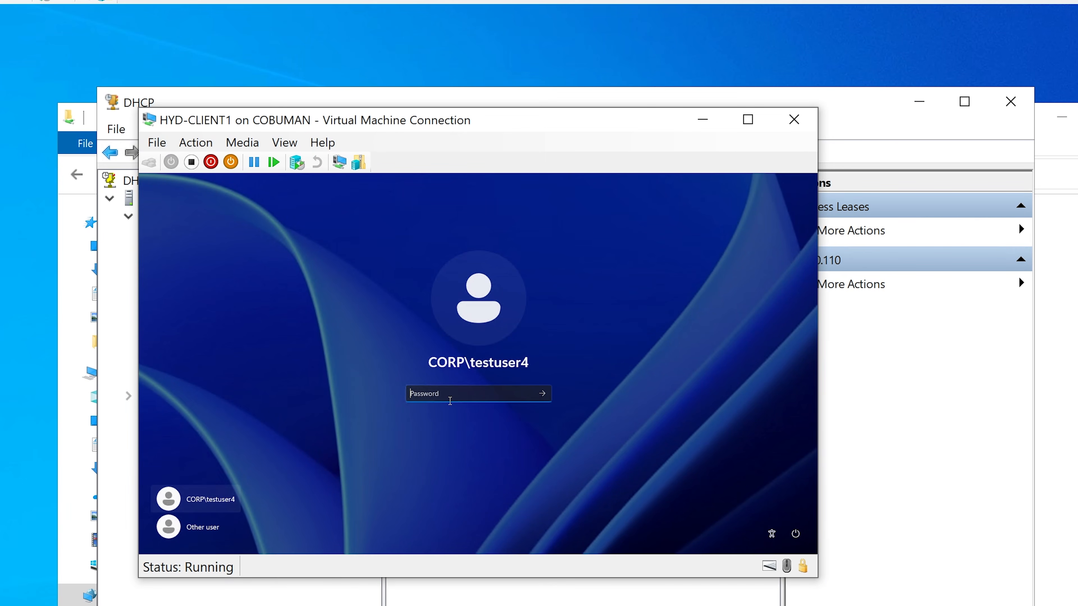
text(********)
key(Return)
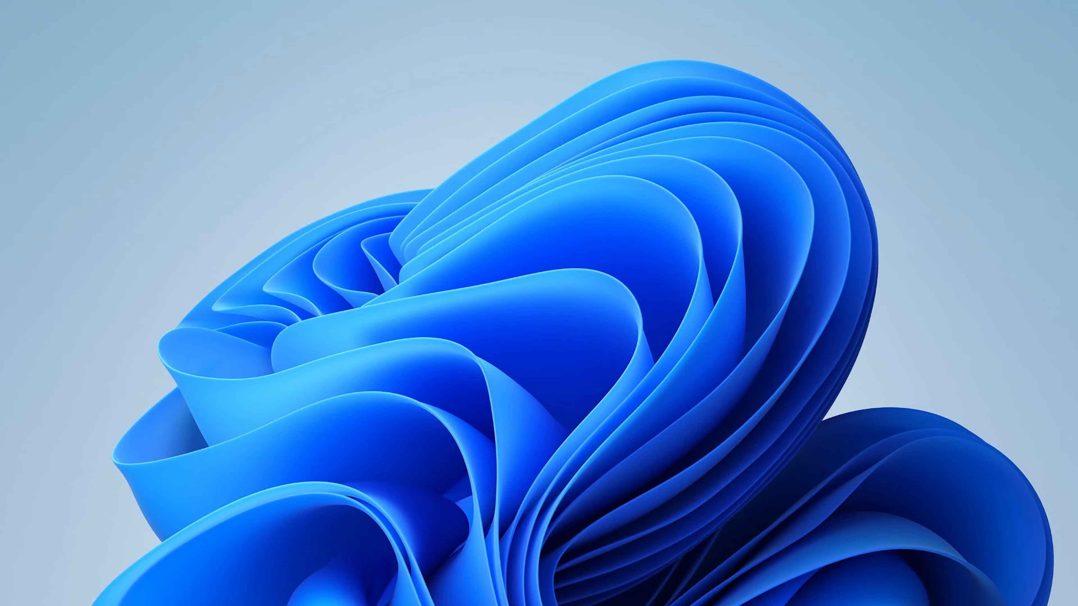
Step: Open Command Prompt on CLIENT1, run ipconfig /all and highlight the IPv4 address in the output
key(super+s)
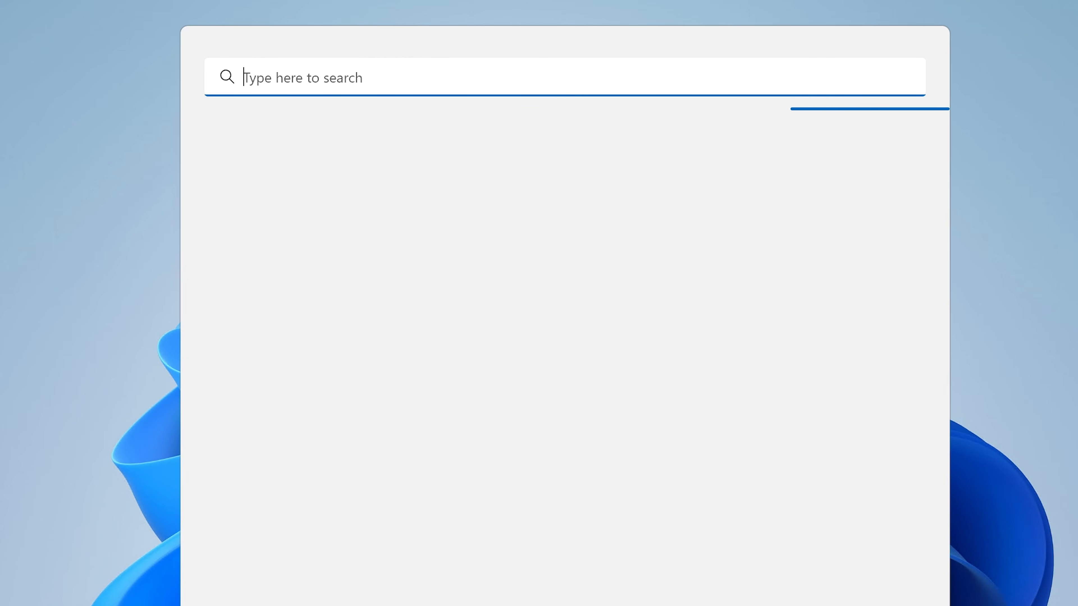
text(cmd)
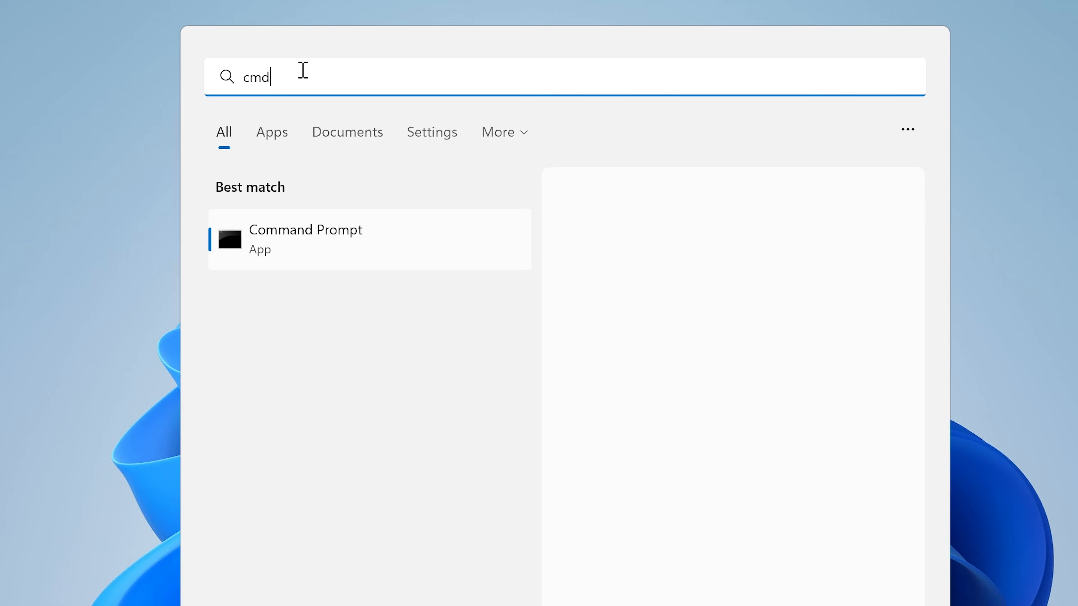
click(315, 241)
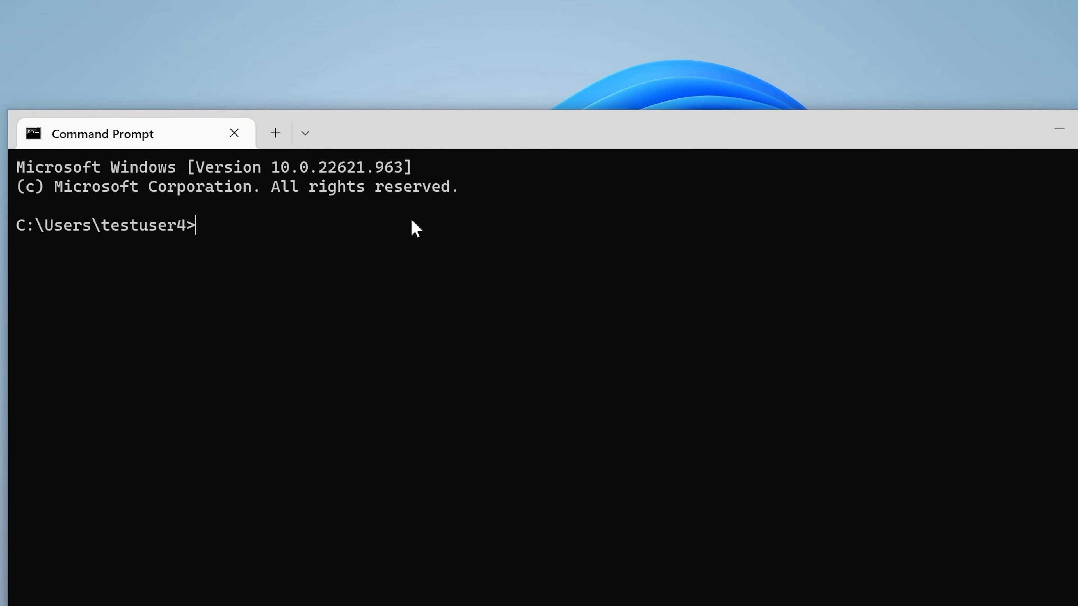
text(ipconfig)
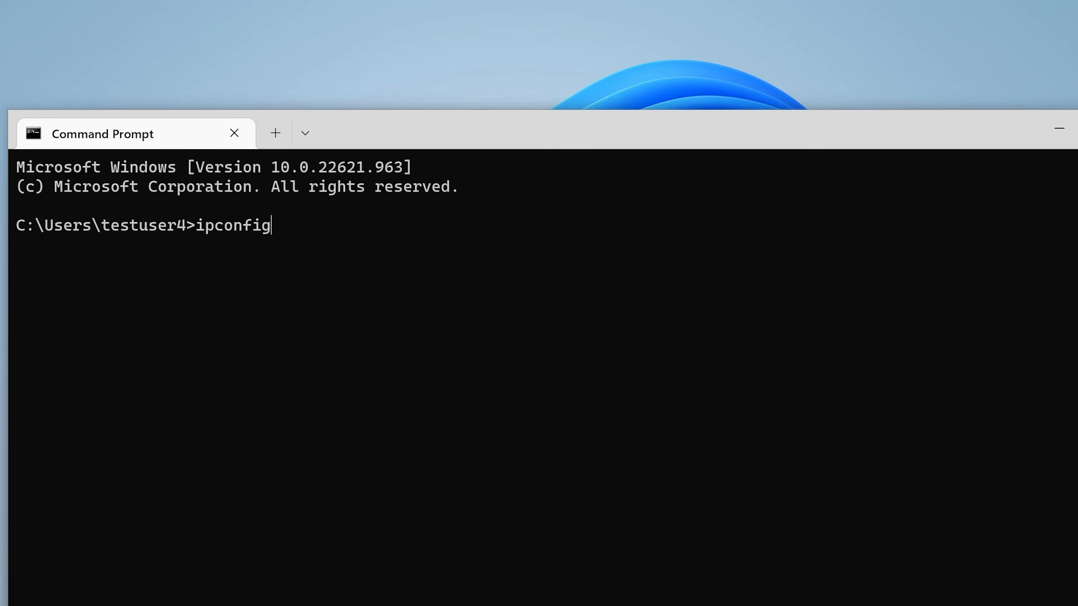
text( /all)
key(Return)
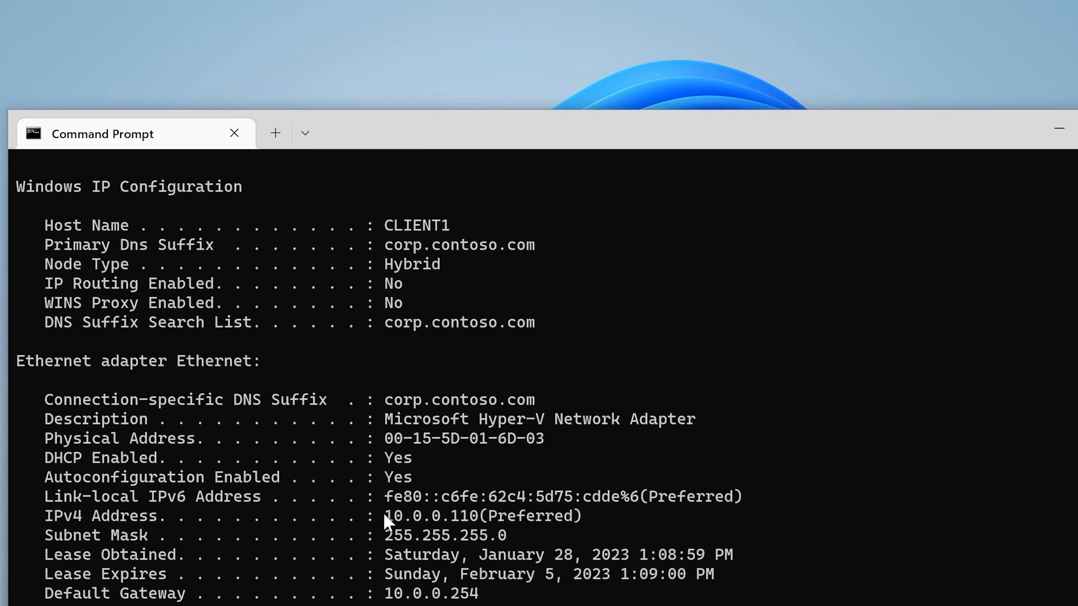
drag(384, 515, 477, 522)
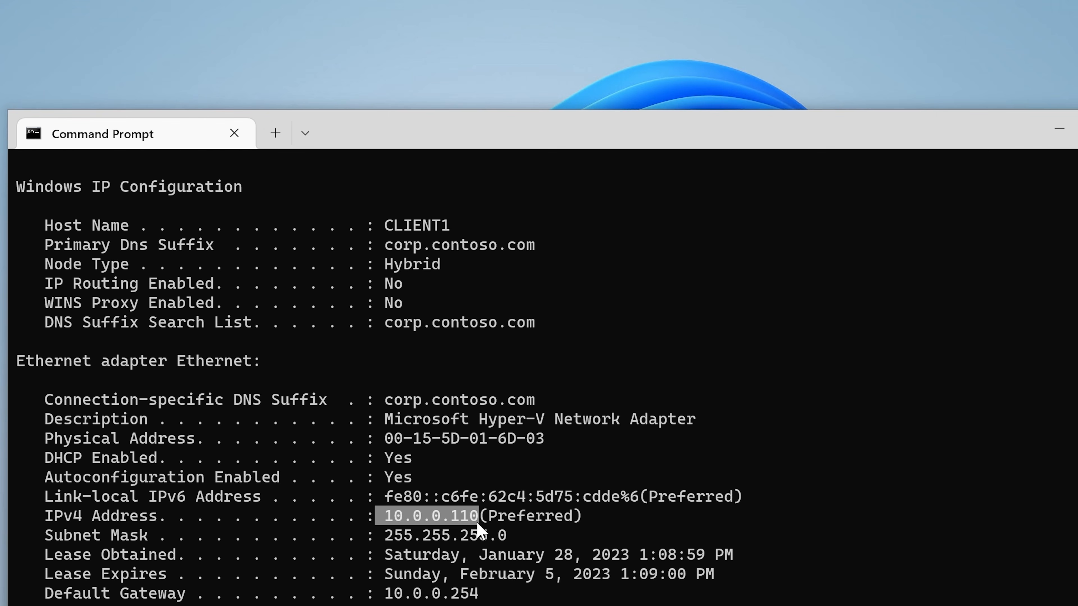
Step: Return to the DHCP console and look through the Corpnet scope's reservations and address leases, ending on the reservations
click(1059, 135)
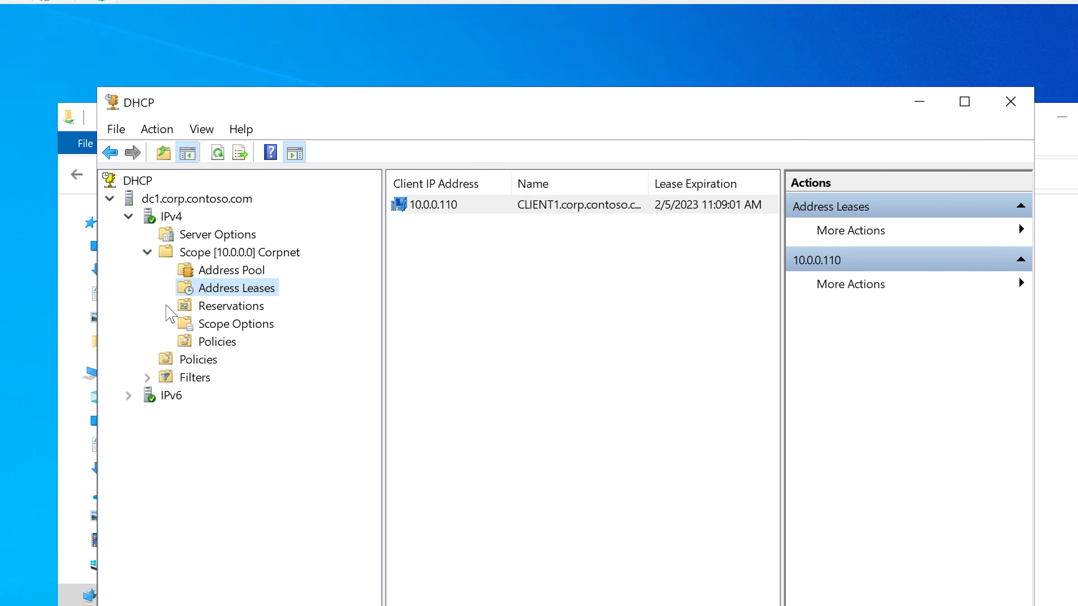
click(211, 308)
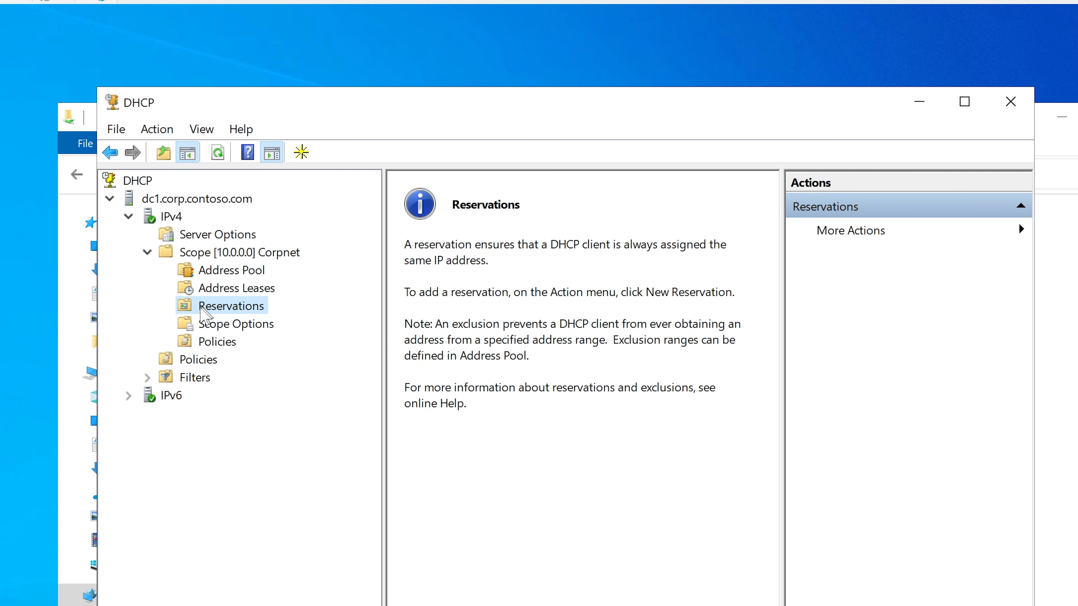
click(233, 290)
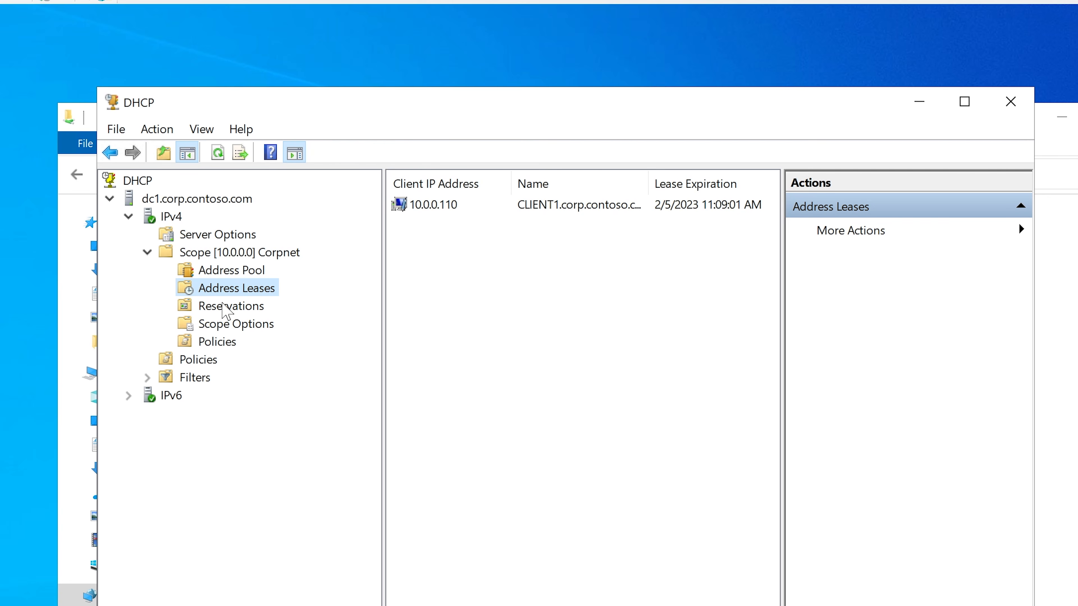
click(221, 316)
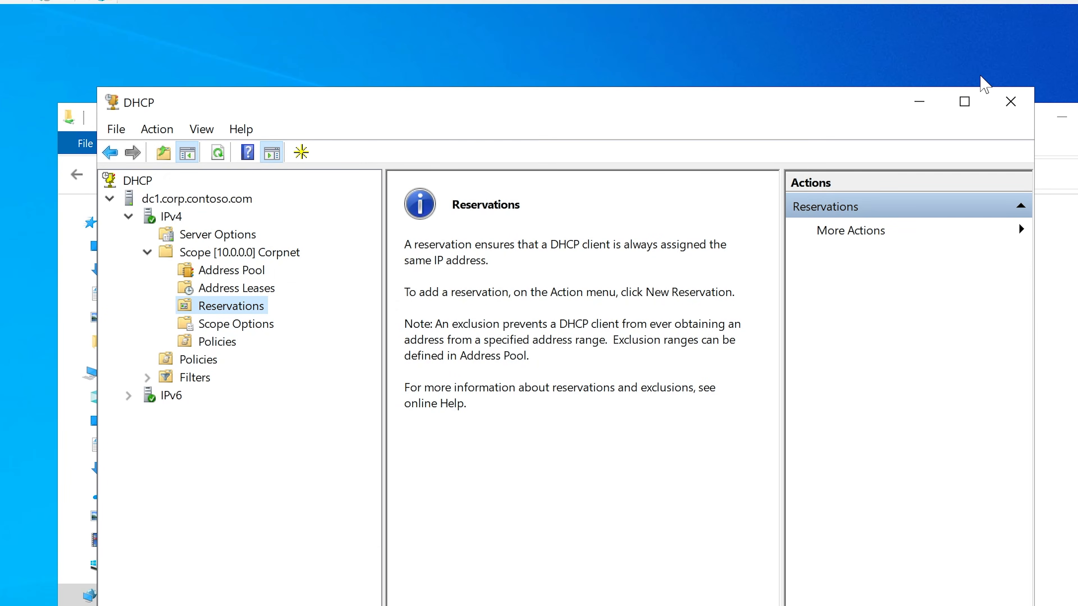
Step: Minimize the DHCP console, and close the CLIENT1 record's properties and DNS Manager
click(918, 101)
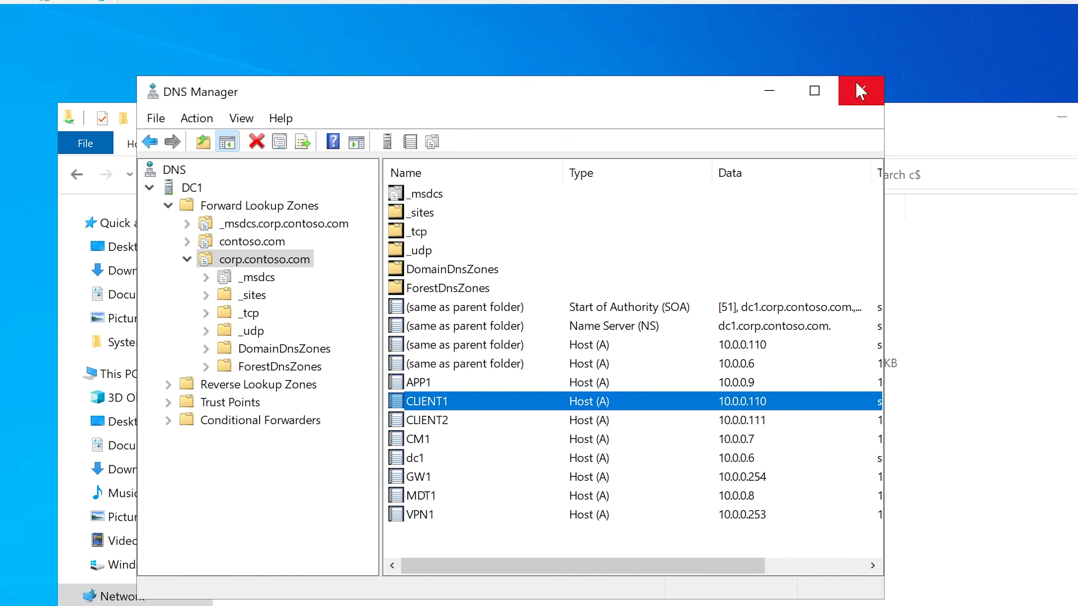
click(859, 92)
click(639, 493)
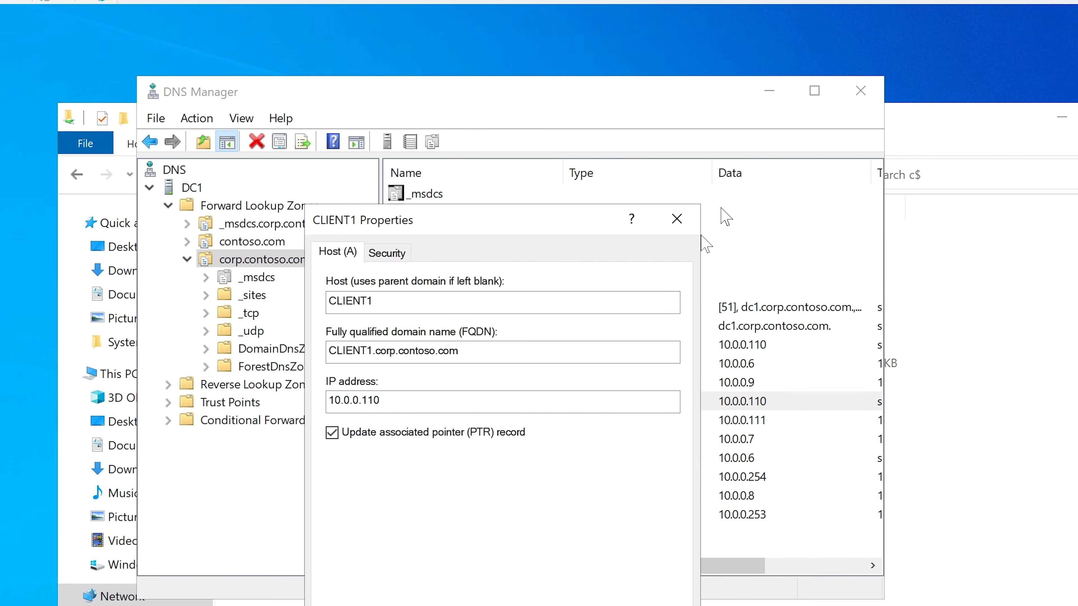
key(Escape)
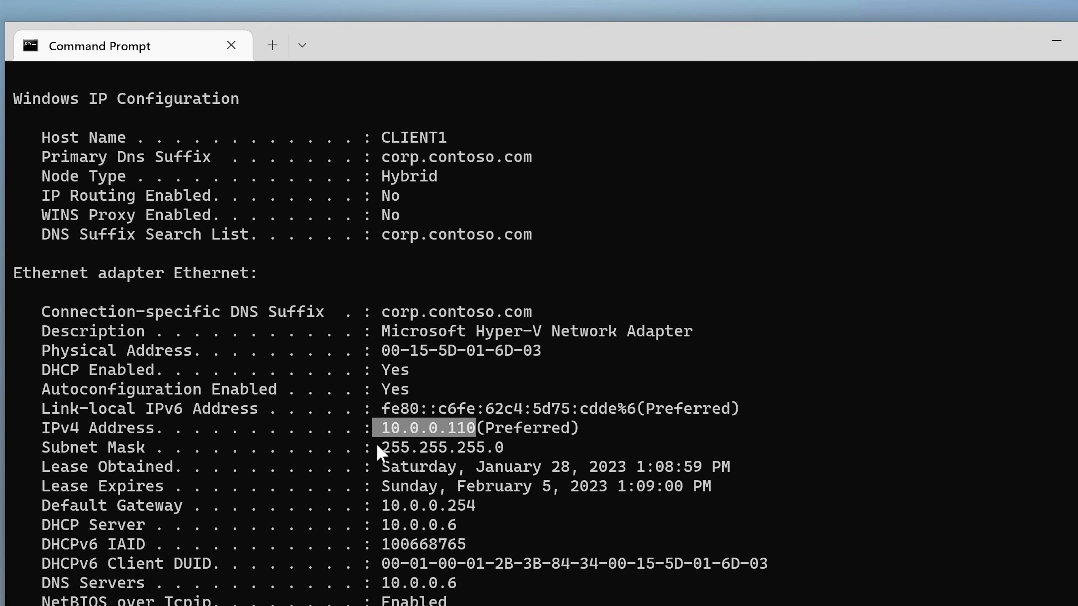
Step: Copy the Ethernet adapter's physical address from the ipconfig output on CLIENT1
scroll(440, 459, up, 2)
scroll(439, 458, down, 2)
drag(382, 351, 428, 352)
drag(37, 350, 192, 352)
drag(384, 352, 538, 353)
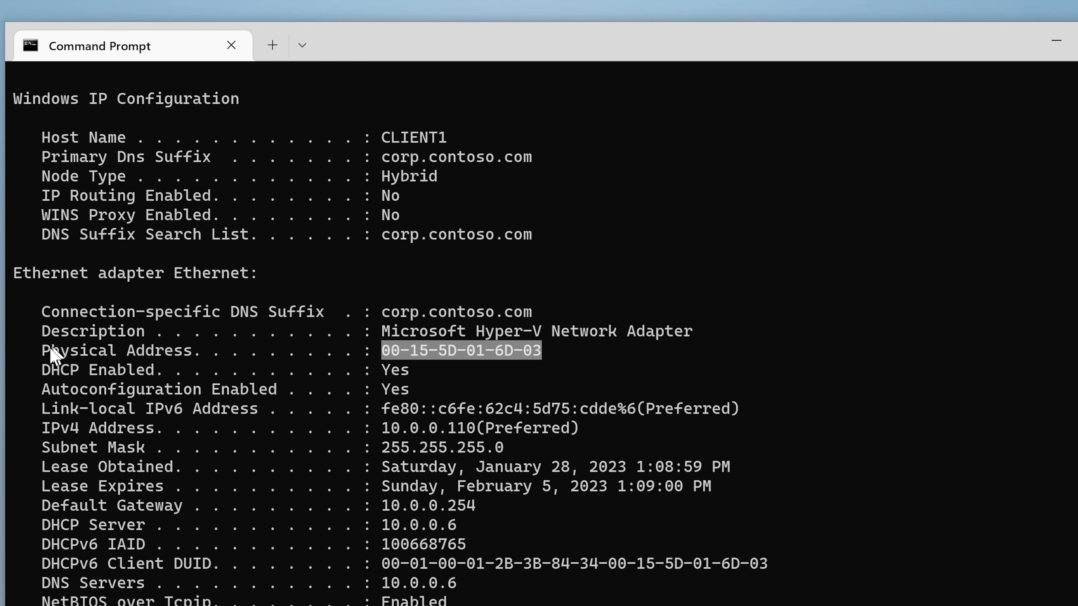
click(438, 351)
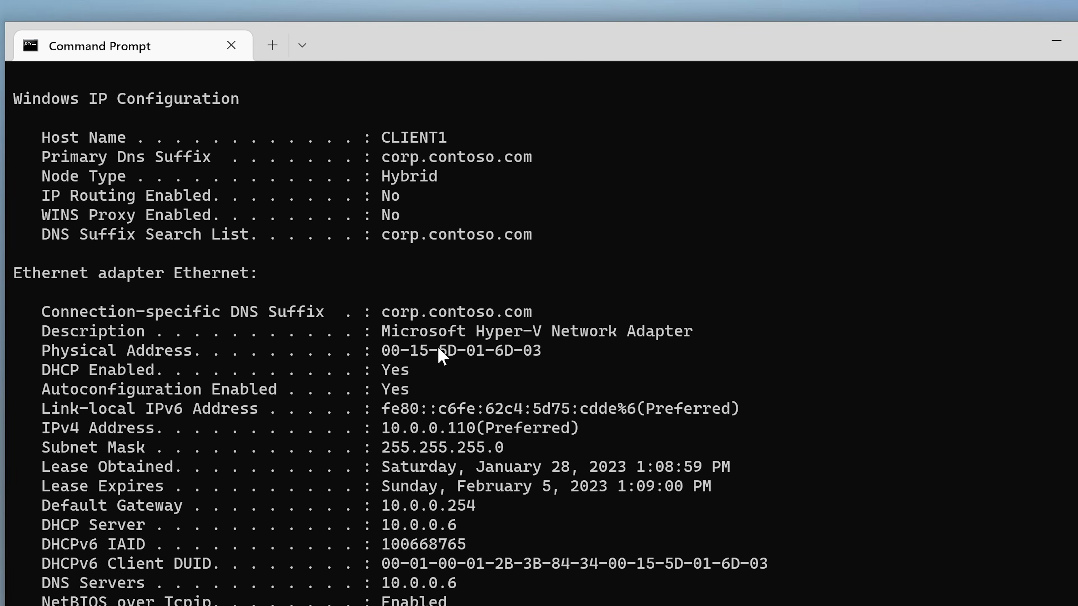
drag(383, 351, 544, 352)
key(ctrl+c)
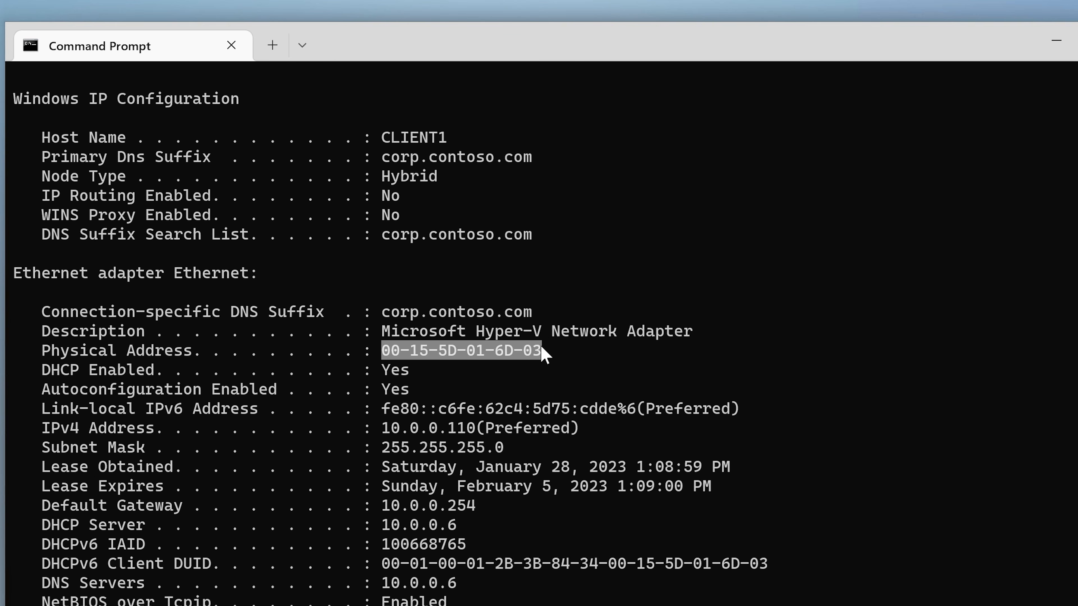
right_click(542, 348)
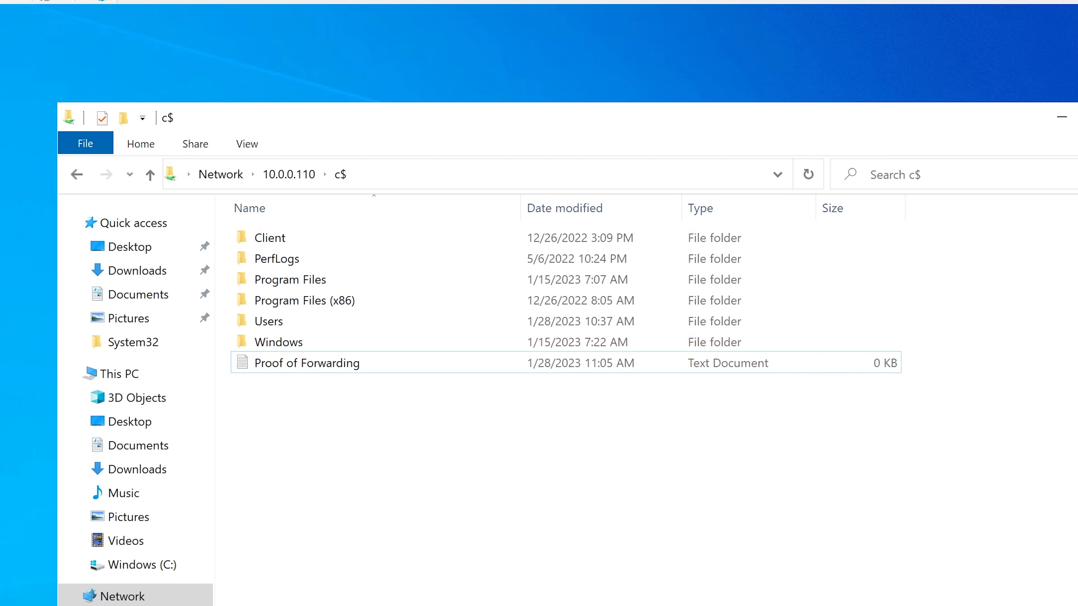
Step: Switch back to the DHCP console, start a new reservation in the Corpnet scope and name it Client1
key(alt+Tab)
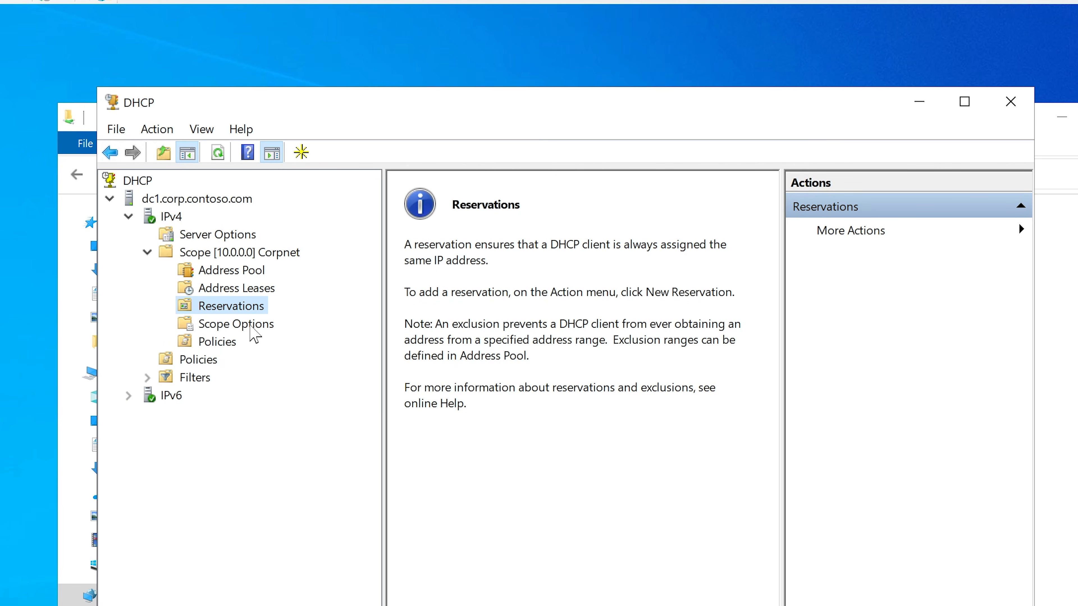
right_click(252, 307)
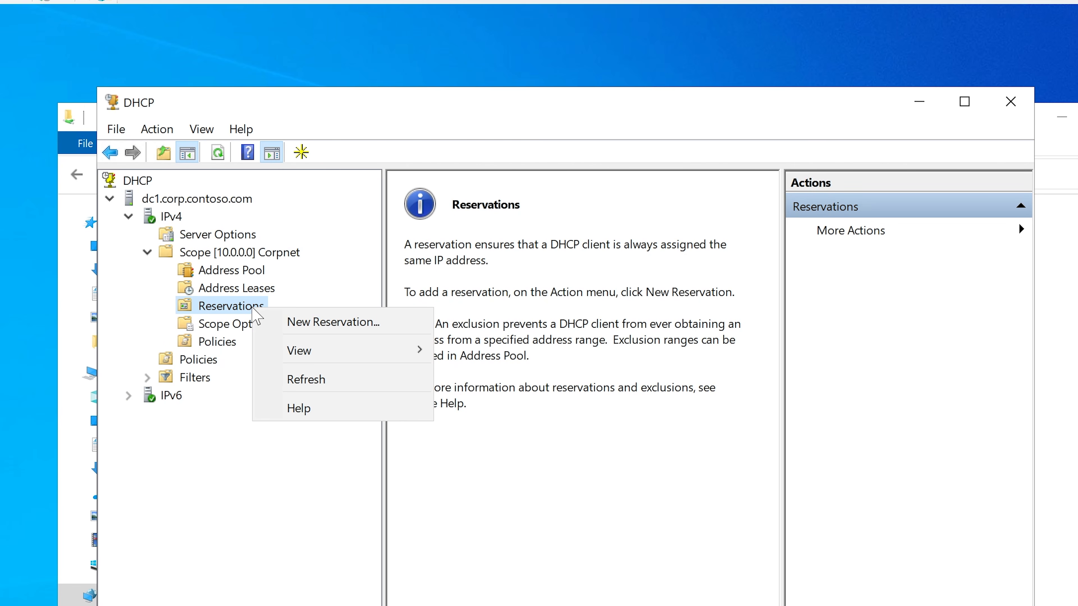
click(317, 320)
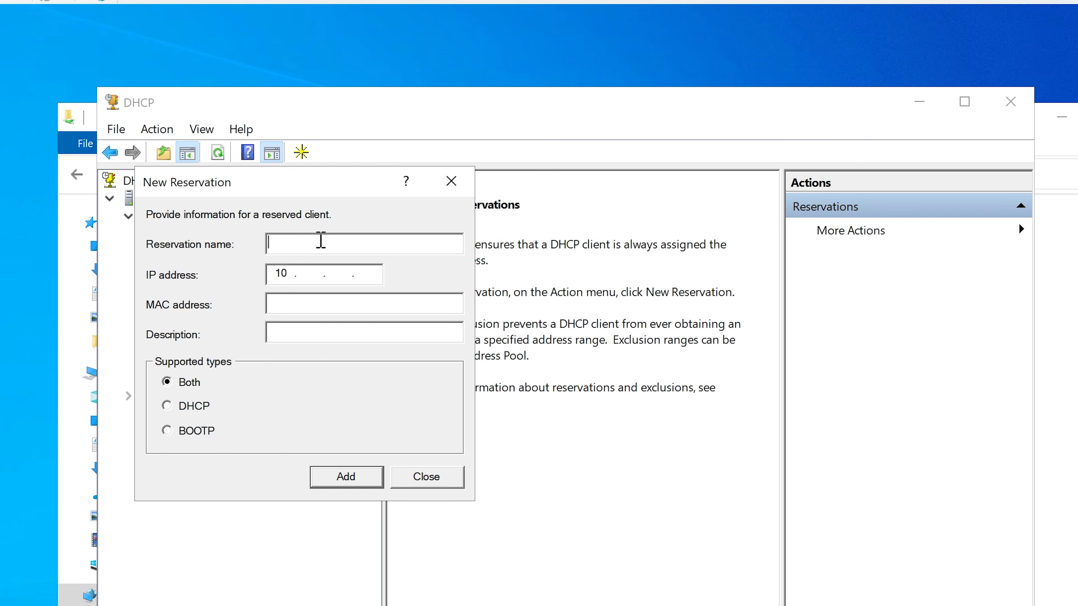
text(Clietn1)
key(BackSpace)
key(BackSpace)
key(BackSpace)
text(nt1)
Step: Set the new reservation's IP address to 10.0.0.55
click(300, 274)
text(0)
key(Tab)
click(341, 273)
text(0.55)
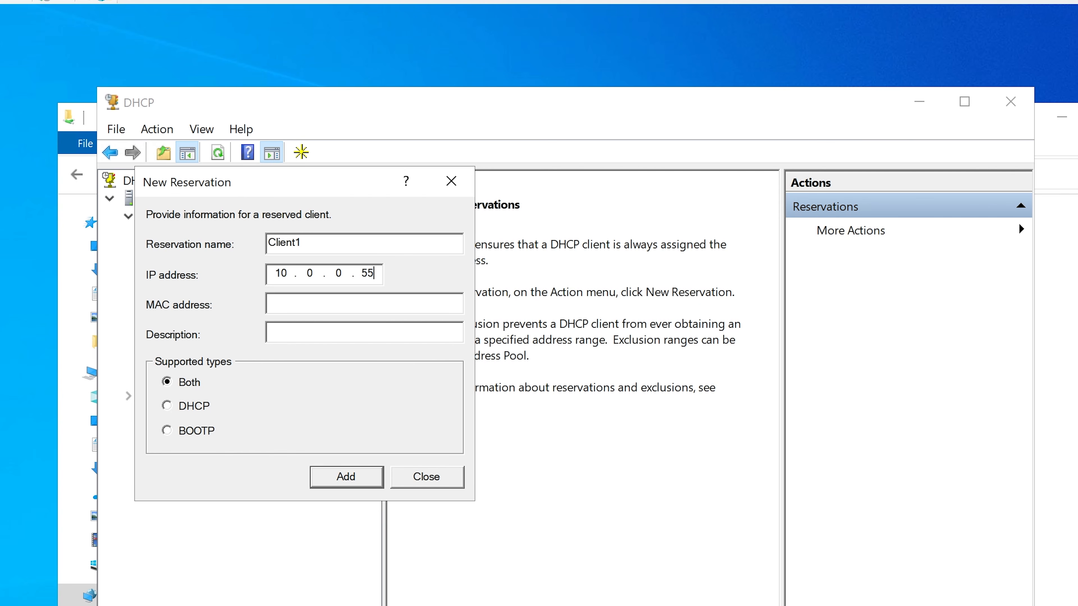
Step: Paste the copied MAC address into the reservation and remove its hyphens so it reads 00155D016D03
click(322, 300)
key(ctrl+v)
key(Left)
key(Left)
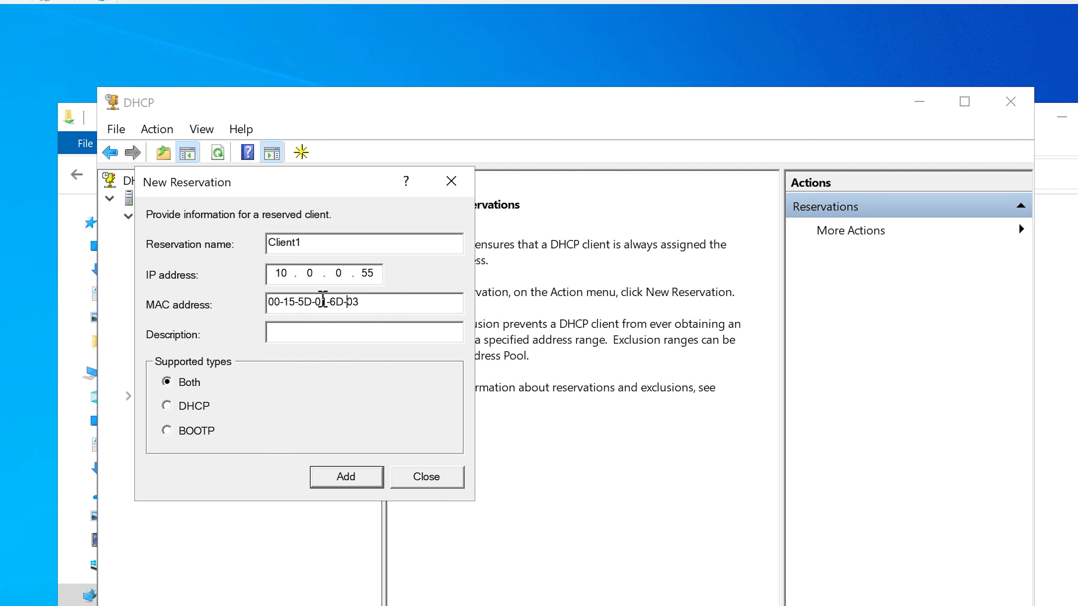
key(BackSpace)
key(Left)
key(BackSpace)
key(Left)
key(Left)
key(BackSpace)
key(Left)
key(Left)
key(BackSpace)
key(Left)
key(Left)
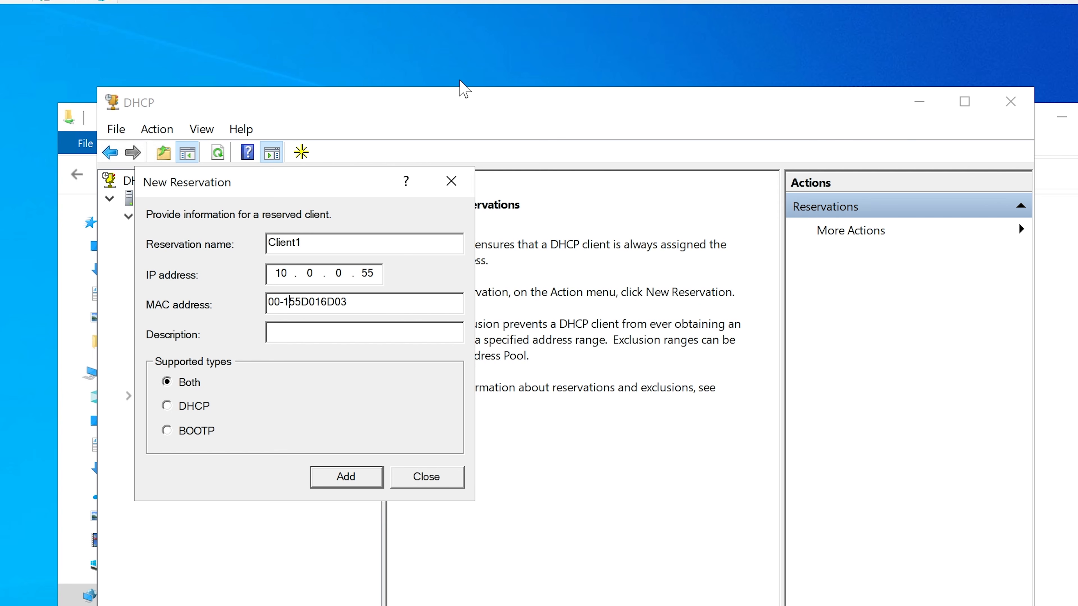
key(BackSpace)
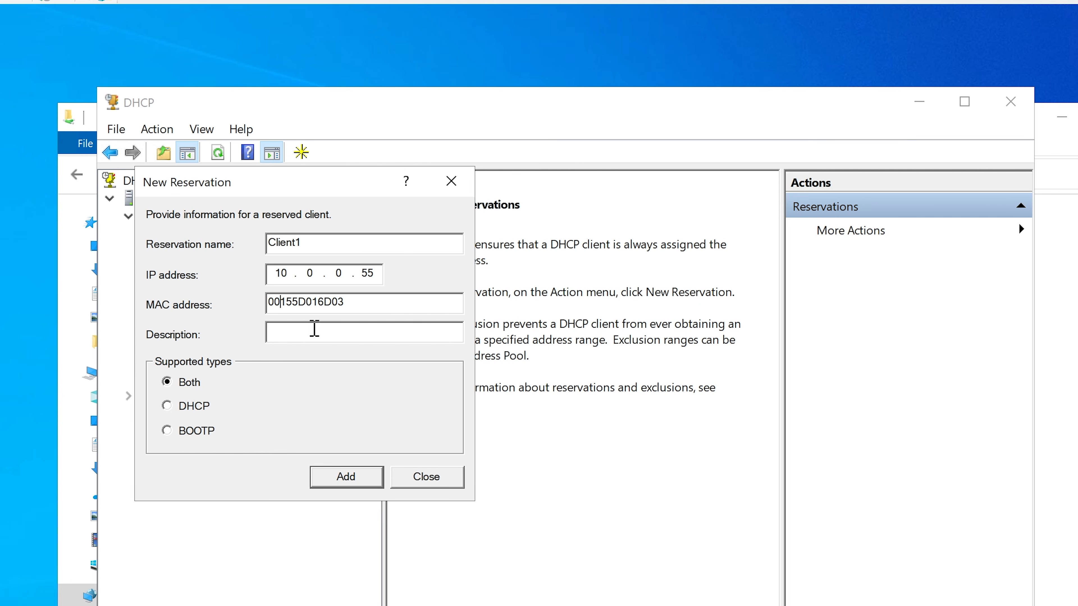
Step: Enter "Ip Reservation for Client1 Computer" as the description, keep both supported types, and add the reservation
click(361, 336)
text(Reserv)
text(eration)
key(BackSpace)
key(BackSpace)
key(BackSpace)
key(BackSpace)
key(BackSpace)
key(BackSpace)
key(BackSpace)
key(BackSpace)
key(BackSpace)
key(BackSpace)
key(BackSpace)
key(BackSpace)
key(BackSpace)
text(Ip Reservation for )
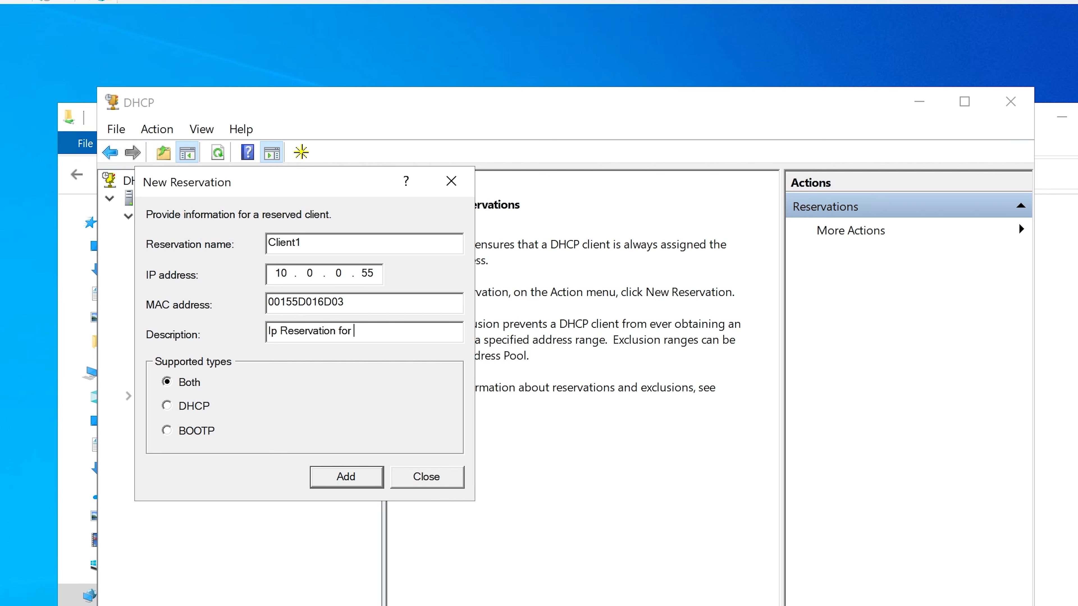
text(Client1 Computer)
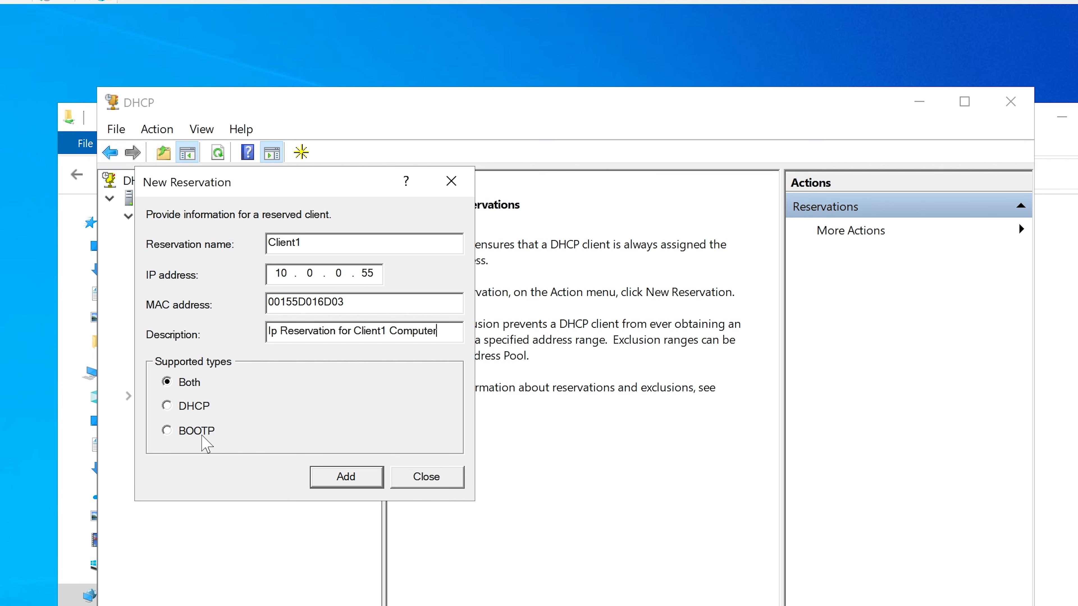
click(348, 477)
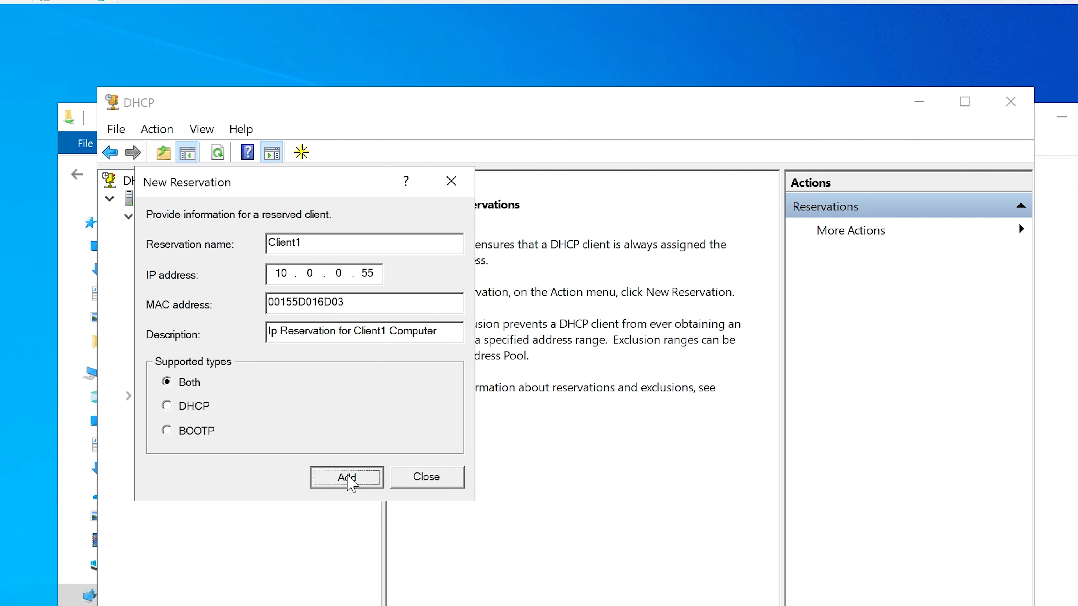
Step: Close the New Reservation dialog and display the options of the Client1 reservation
click(426, 476)
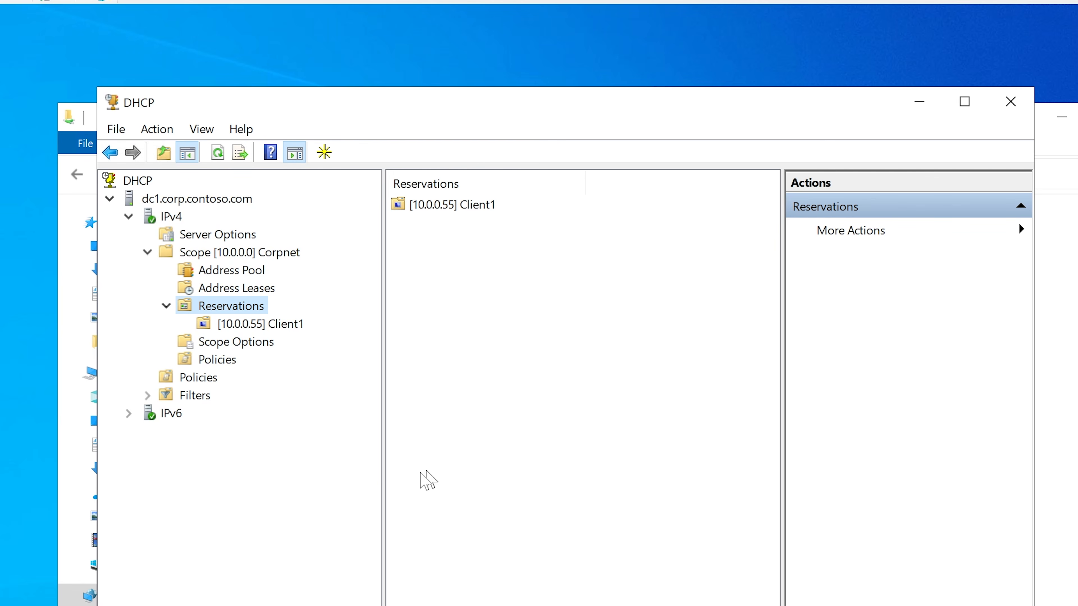
click(229, 329)
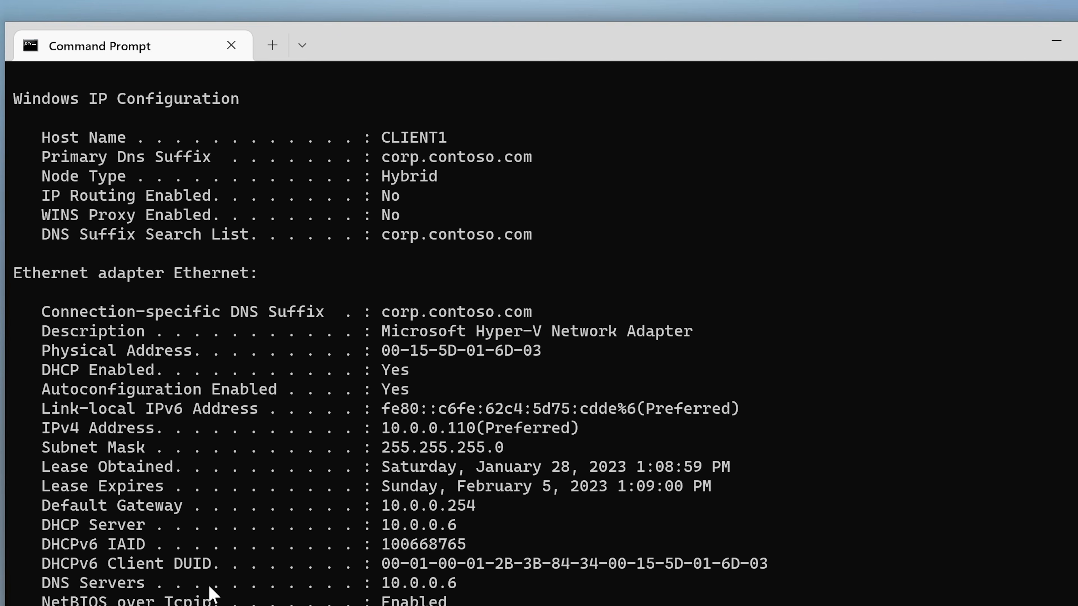
Step: Switch to the CLIENT1 virtual machine, restart it and reconnect to its session
key(super)
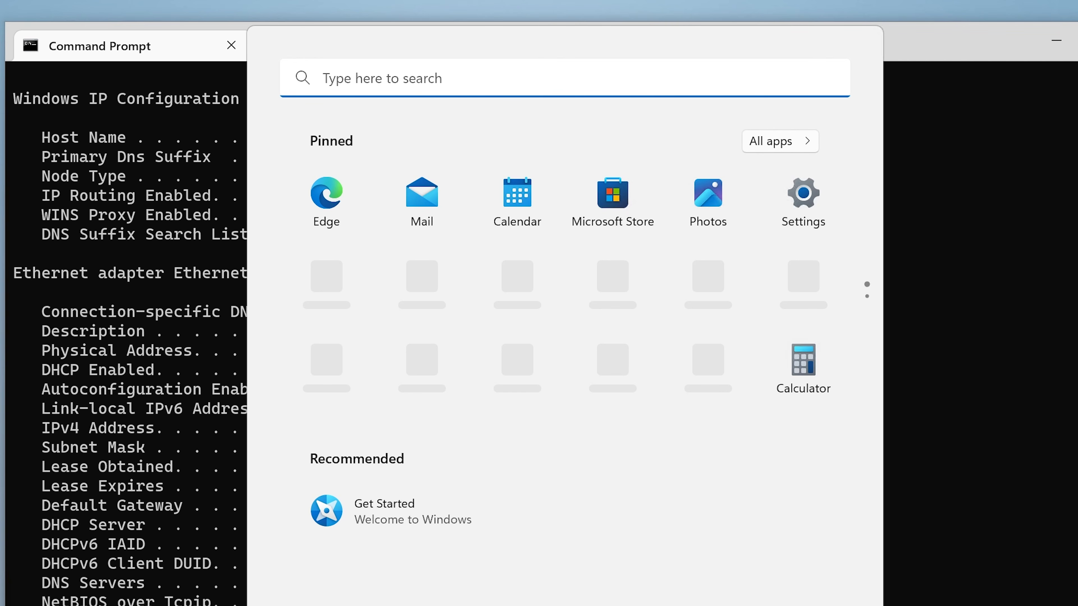
click(811, 605)
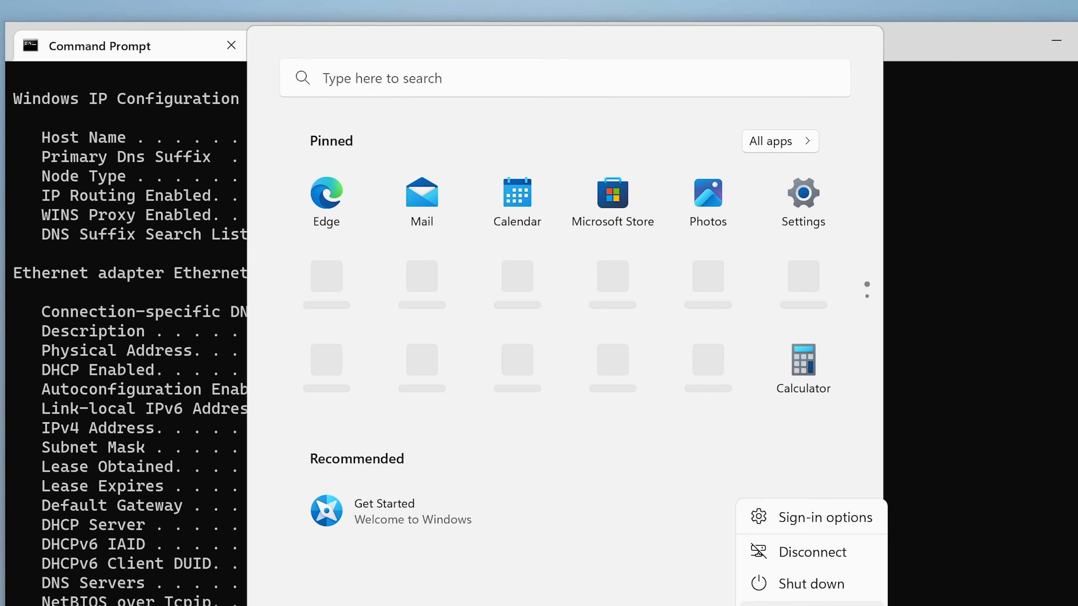
click(812, 605)
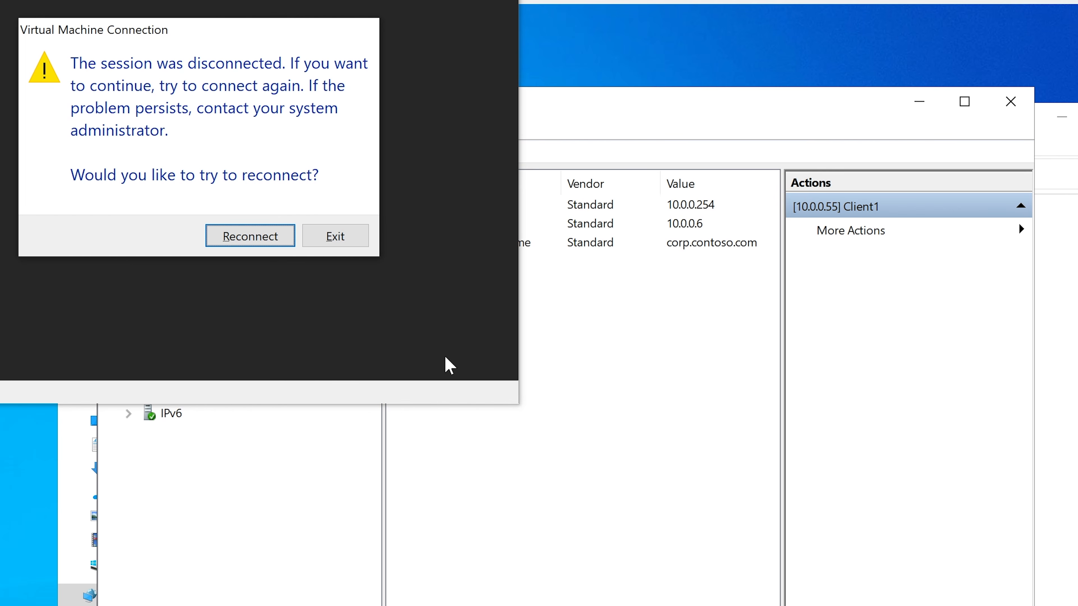
click(258, 237)
Step: Move the CLIENT1 connection window into view and sign in to the testuser4 domain account with its password
drag(316, 0, 638, 99)
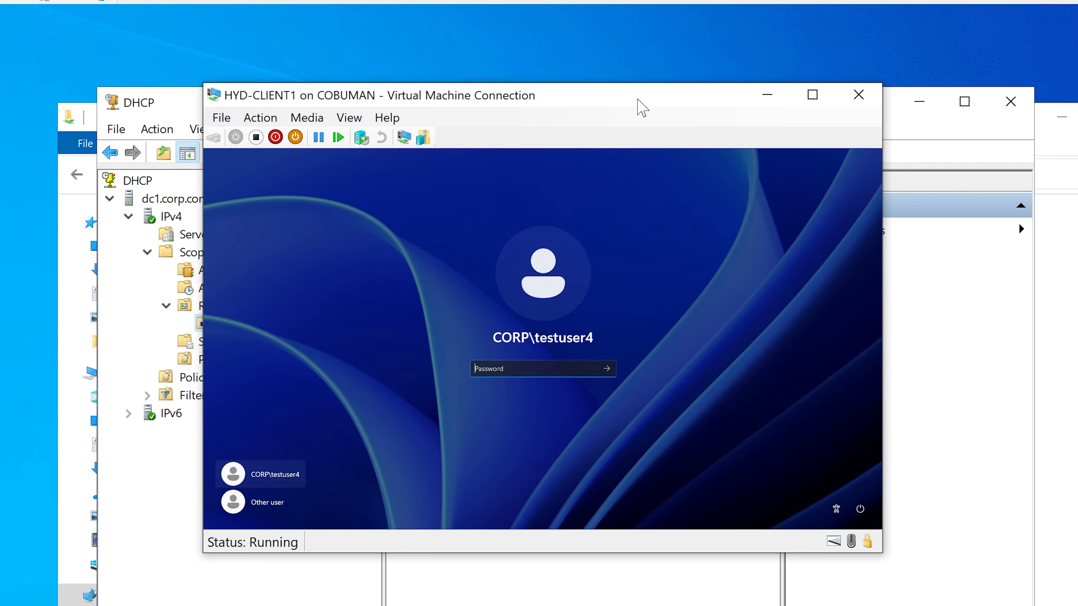
text(P@ssw0rd)
key(Return)
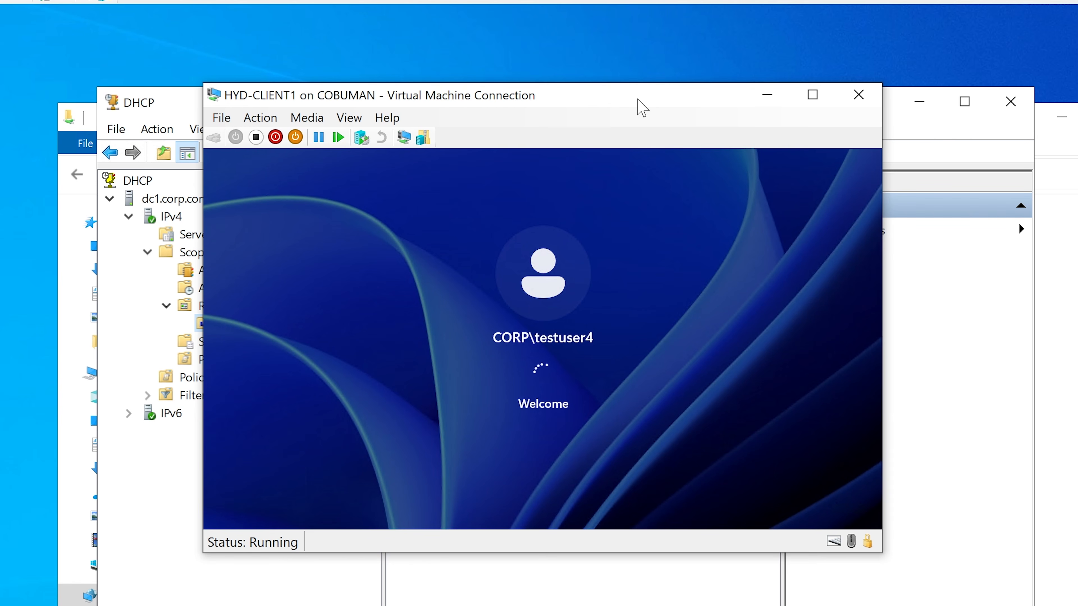
Step: Move the virtual machine window aside and check the Client1 entry under the Corpnet scope's reservations in the DHCP console
drag(546, 102, 541, 354)
click(254, 306)
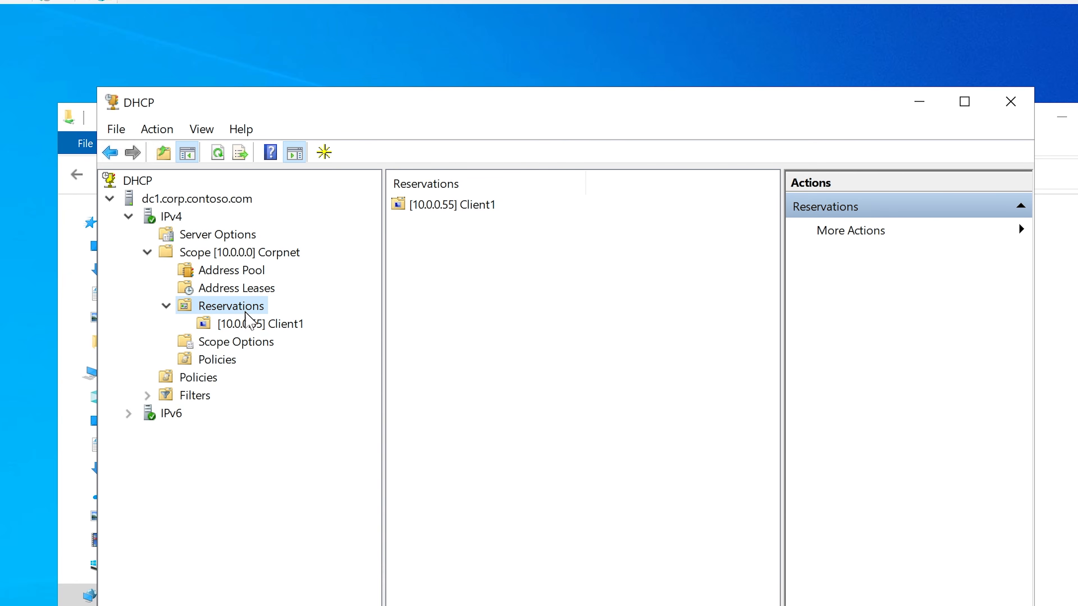
click(254, 324)
click(452, 210)
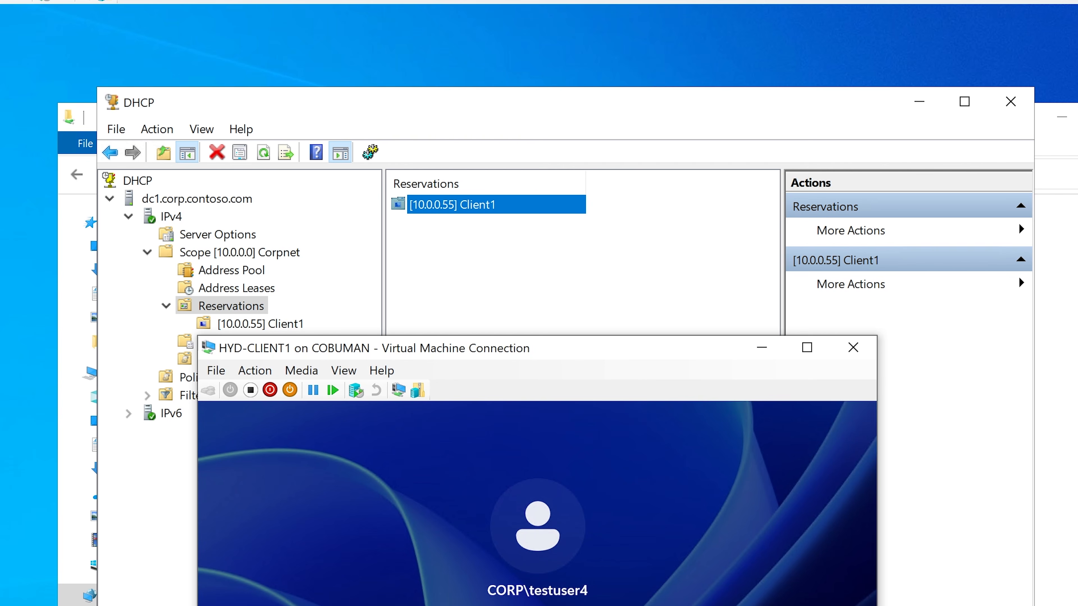
Step: Bring the CLIENT1 session back to full view and open a Command Prompt in it
drag(645, 361, 688, 240)
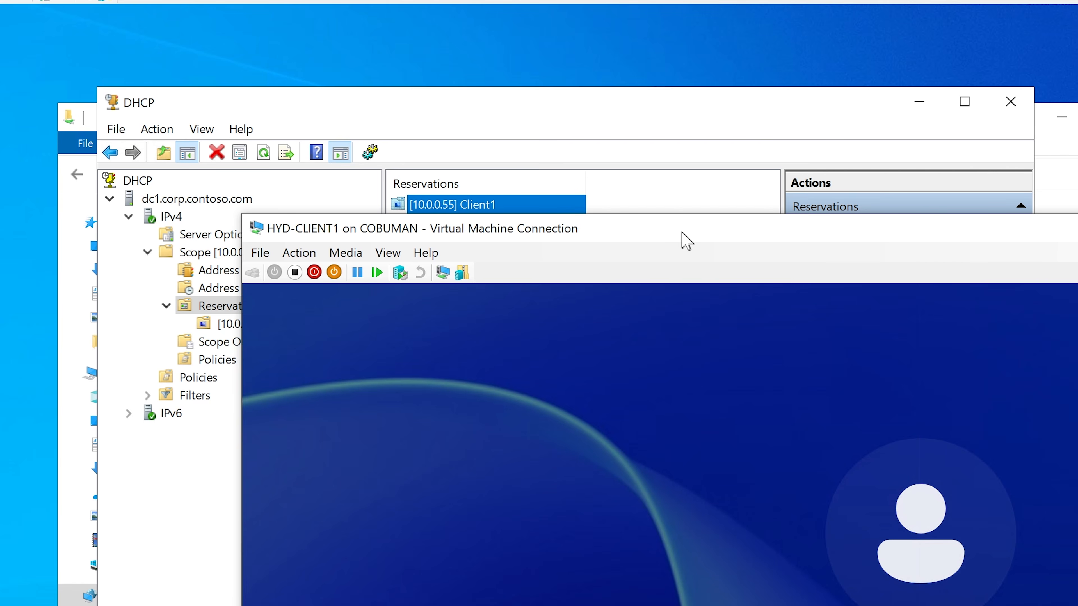
drag(681, 233, 326, 0)
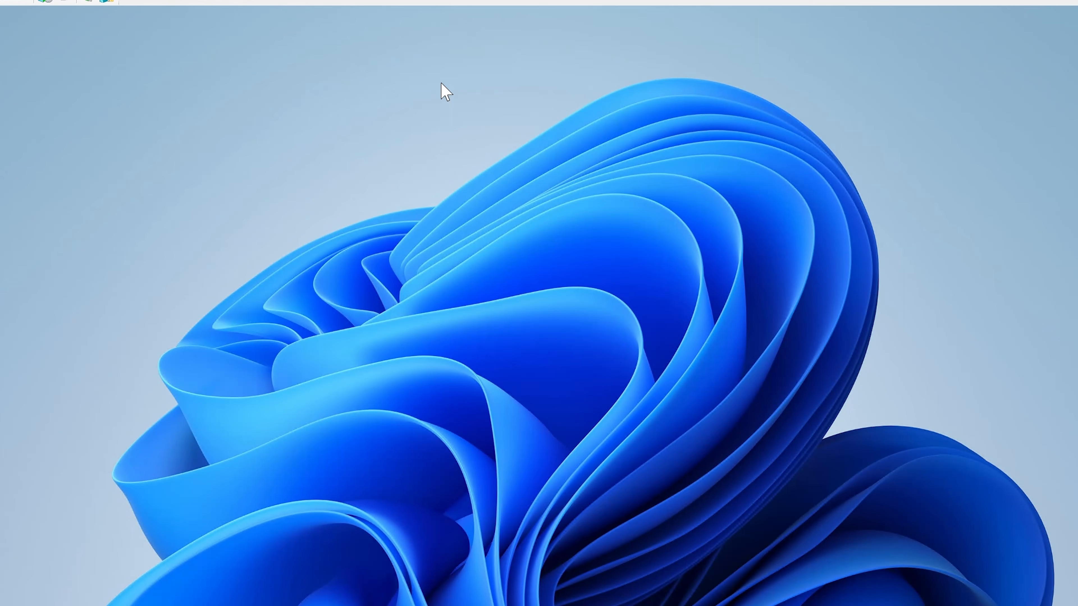
key(super+s)
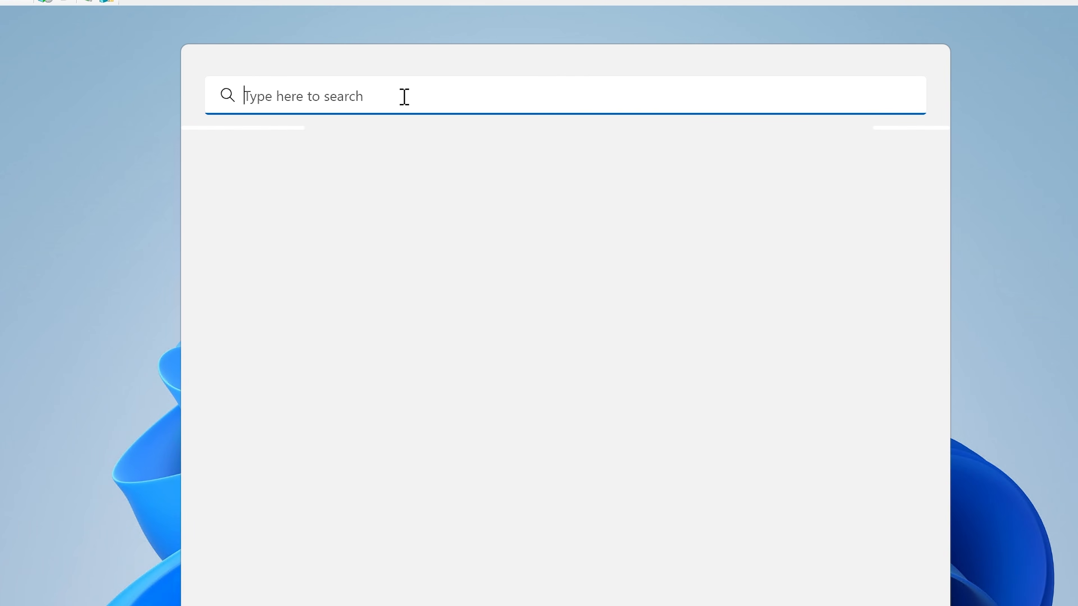
text(cmd)
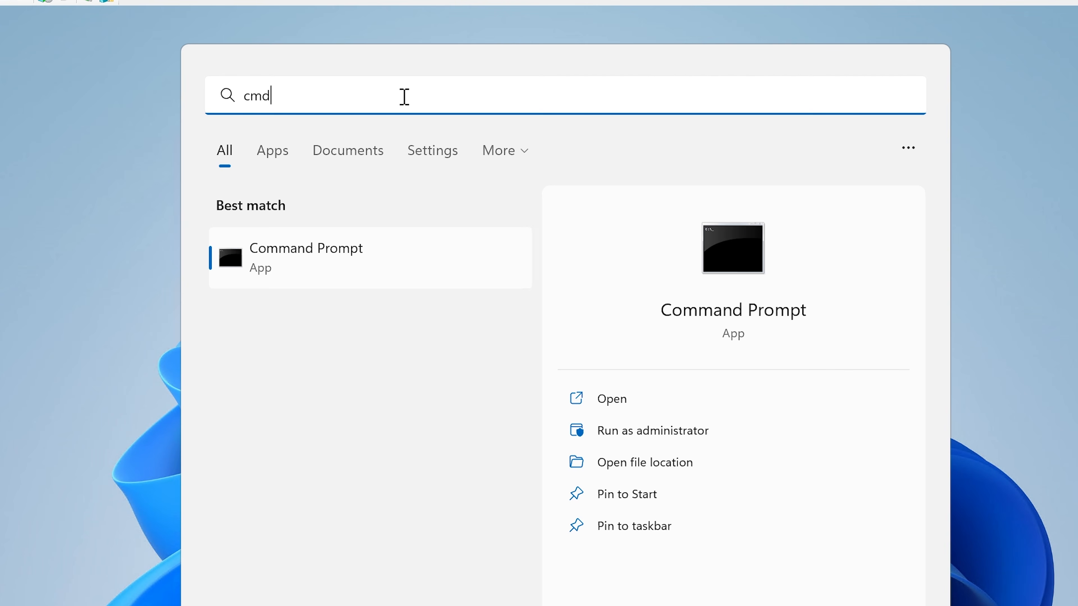
click(384, 269)
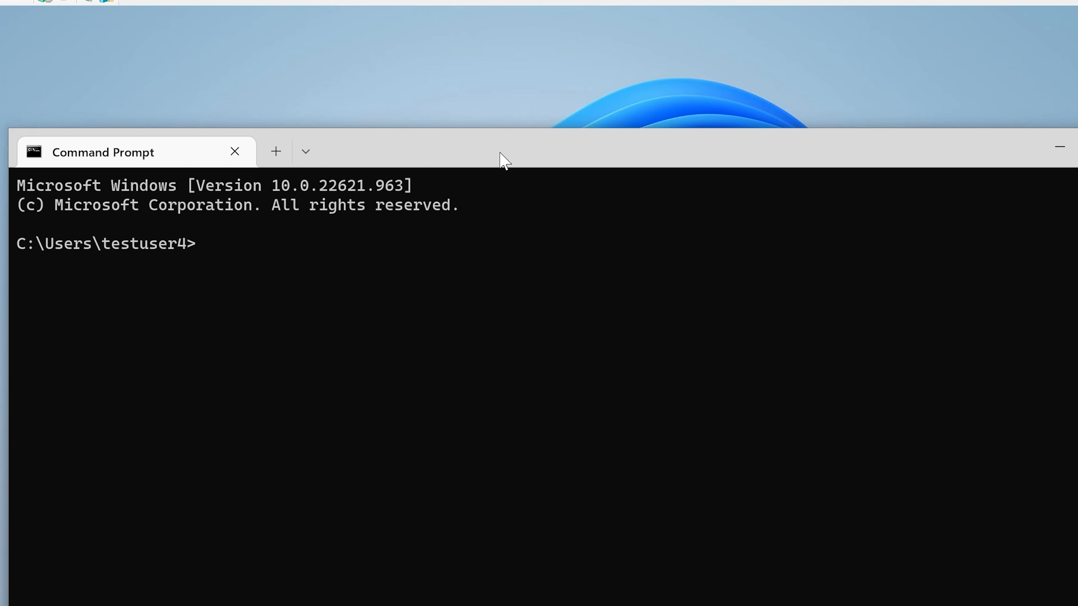
Step: Run ipconfig /all in CLIENT1's Command Prompt to display its full IP configuration
drag(500, 153, 498, 66)
text(ipco)
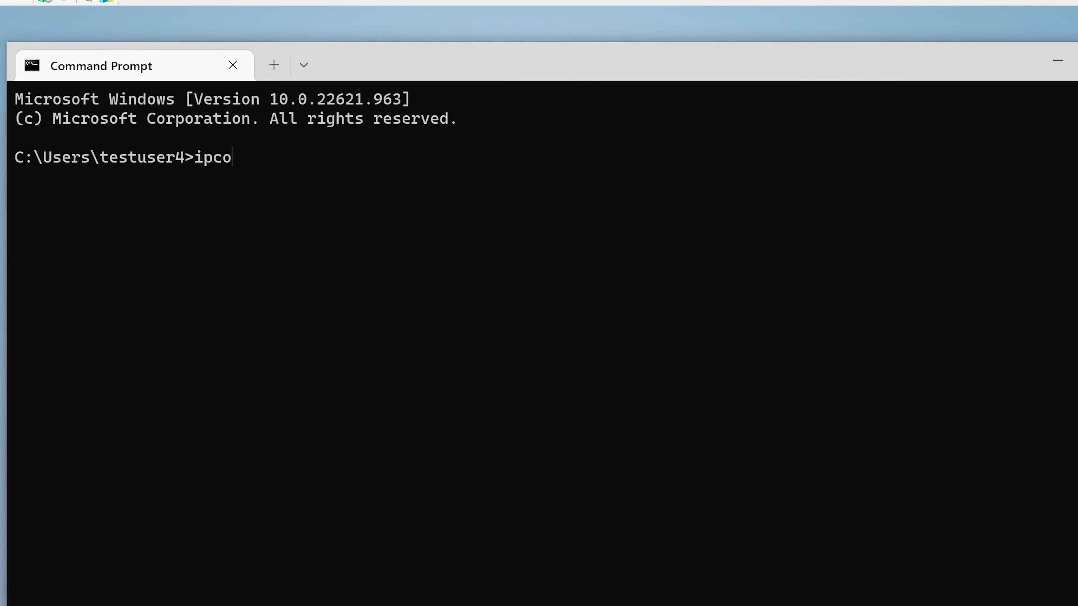
text(nfig /all)
key(Return)
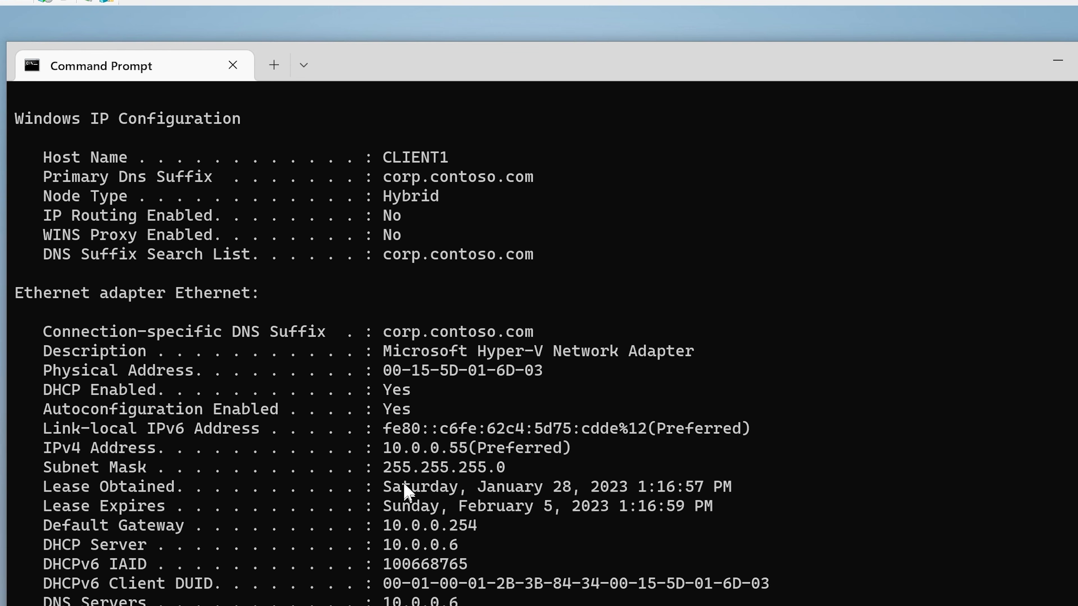
Step: Examine CLIENT1's IPv4 address in the ipconfig output, highlight it and copy it
drag(384, 447, 462, 451)
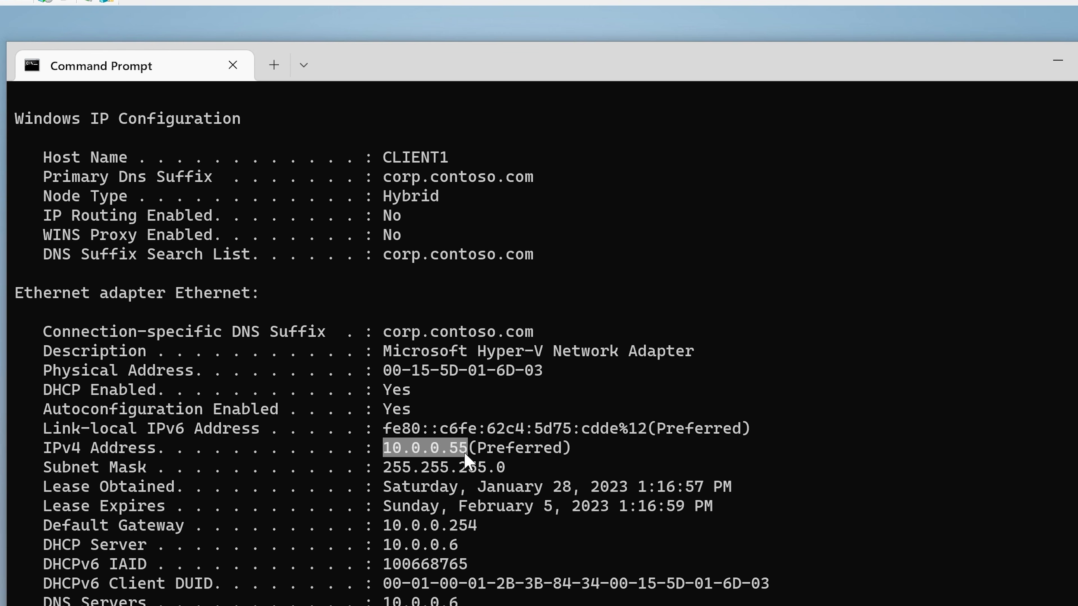
click(463, 449)
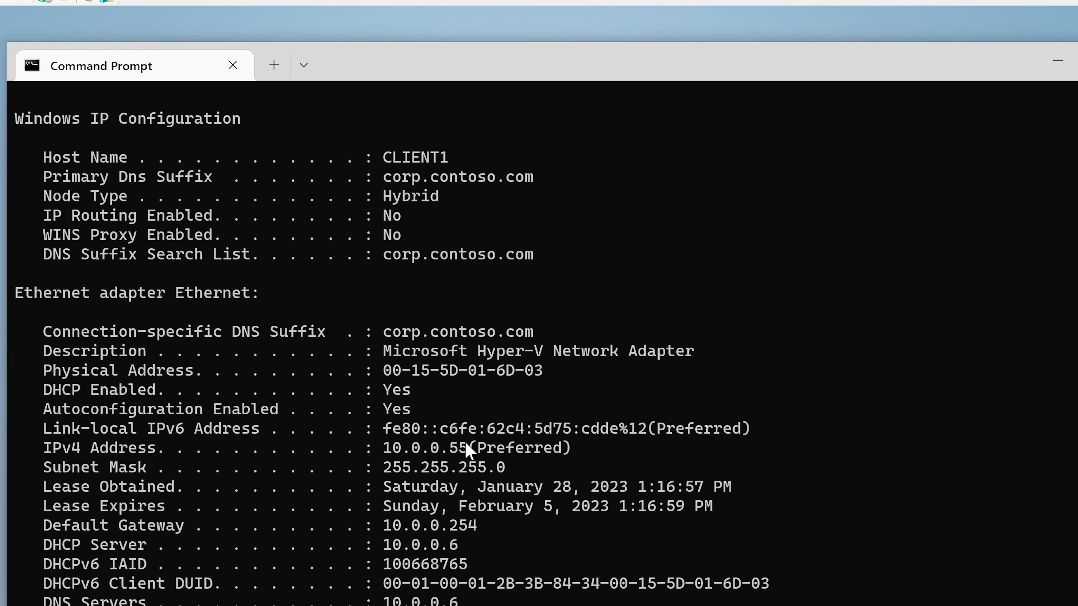
drag(459, 442, 392, 449)
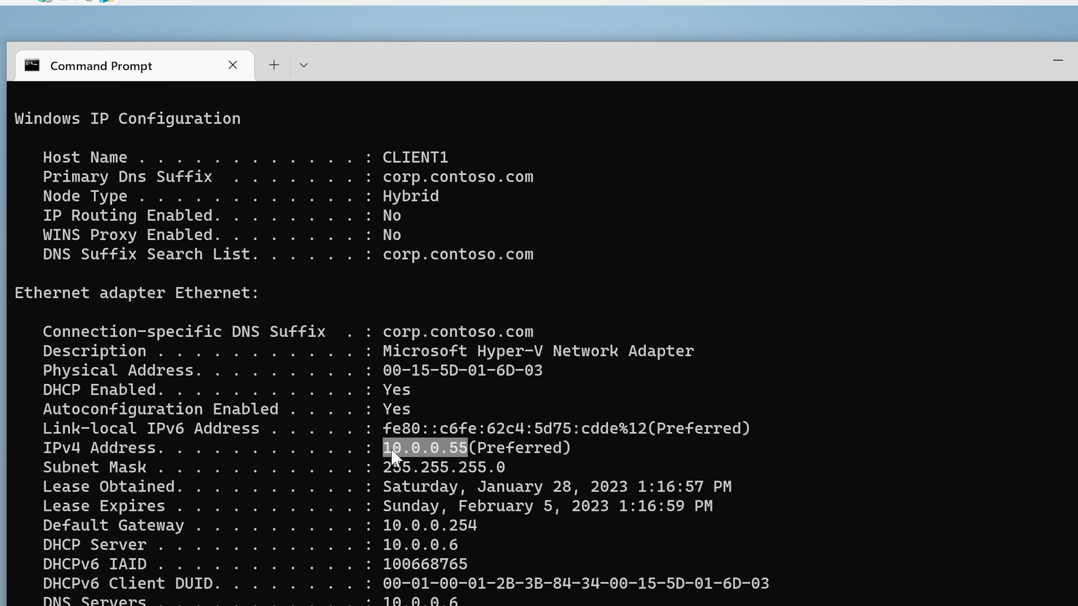
click(394, 447)
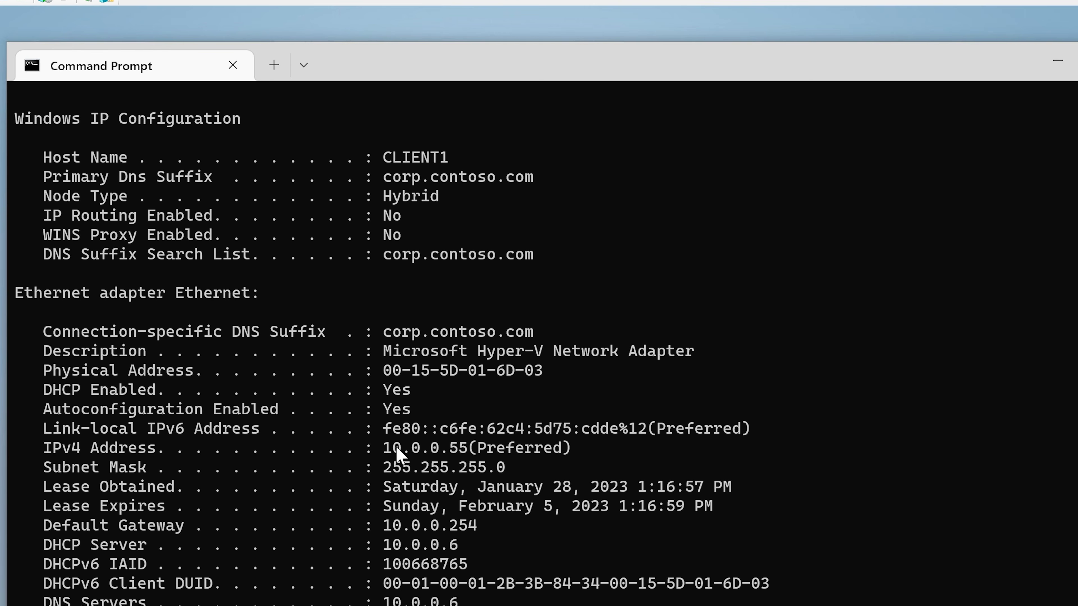
drag(384, 451, 467, 453)
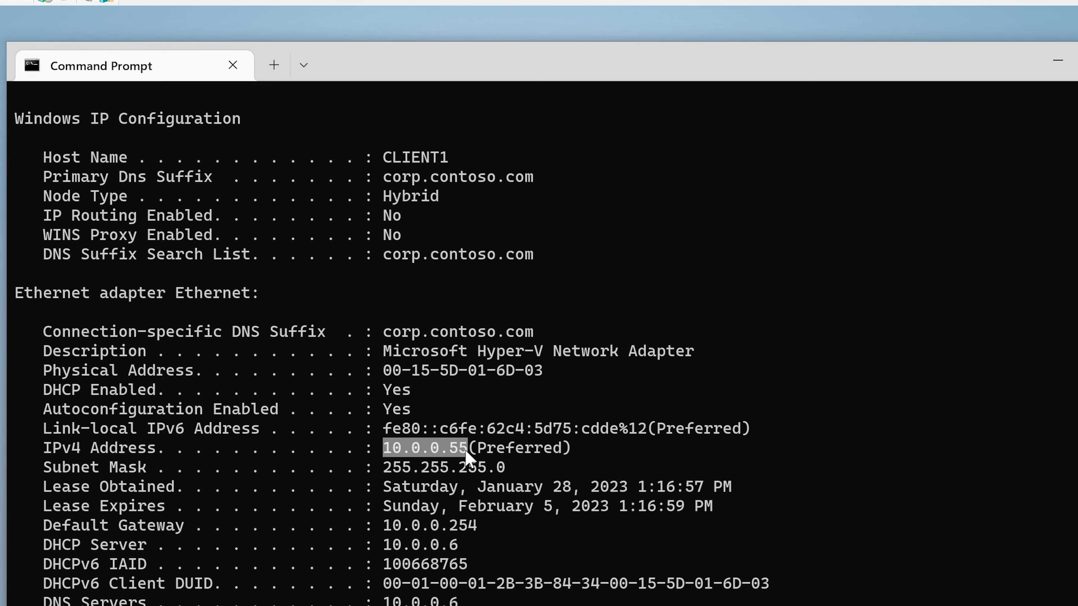
right_click(471, 457)
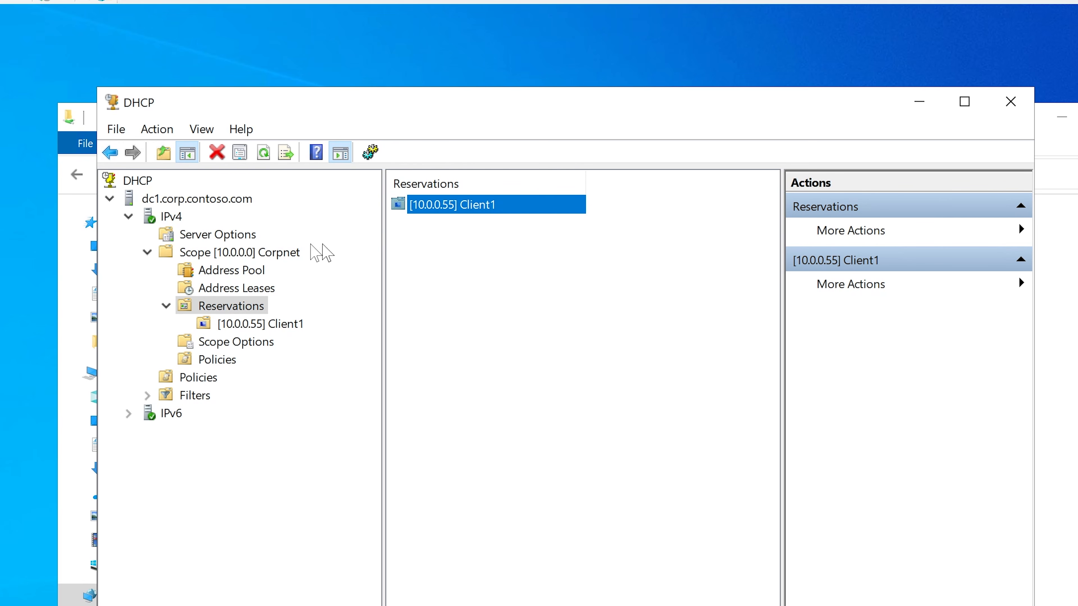
Step: Switch back to the DHCP console and compare the 10.0.0.110 and 10.0.0.55 entries in the Corpnet scope's address leases
click(229, 290)
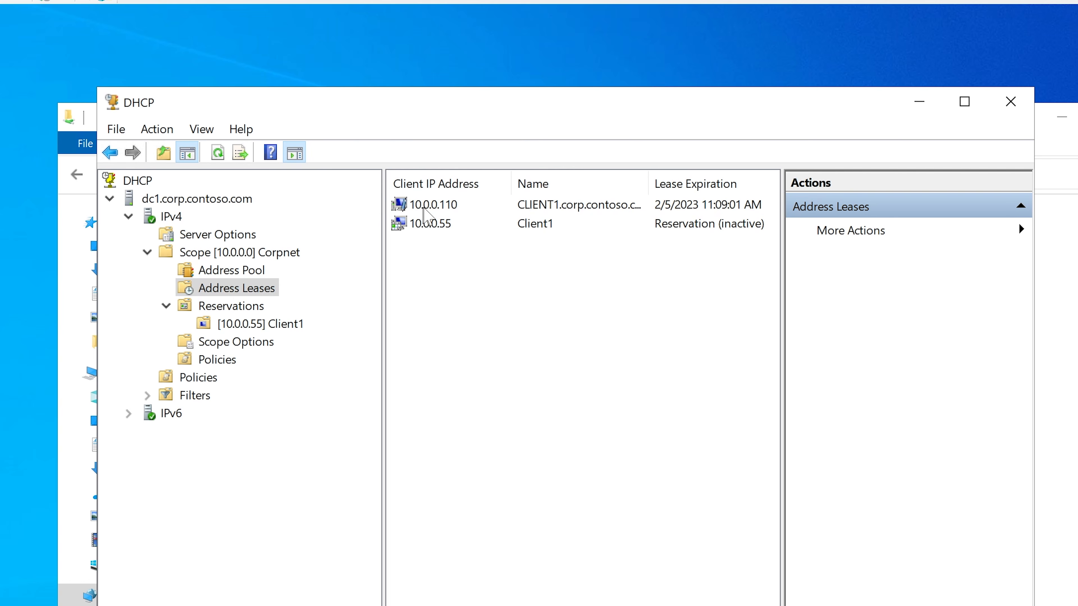
click(458, 207)
click(441, 224)
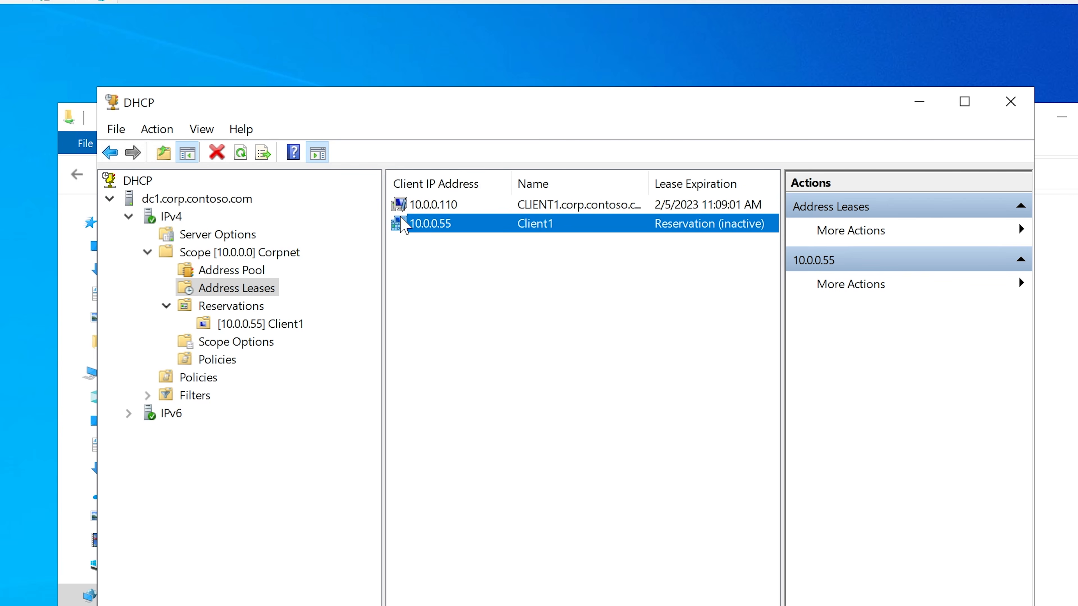
click(488, 205)
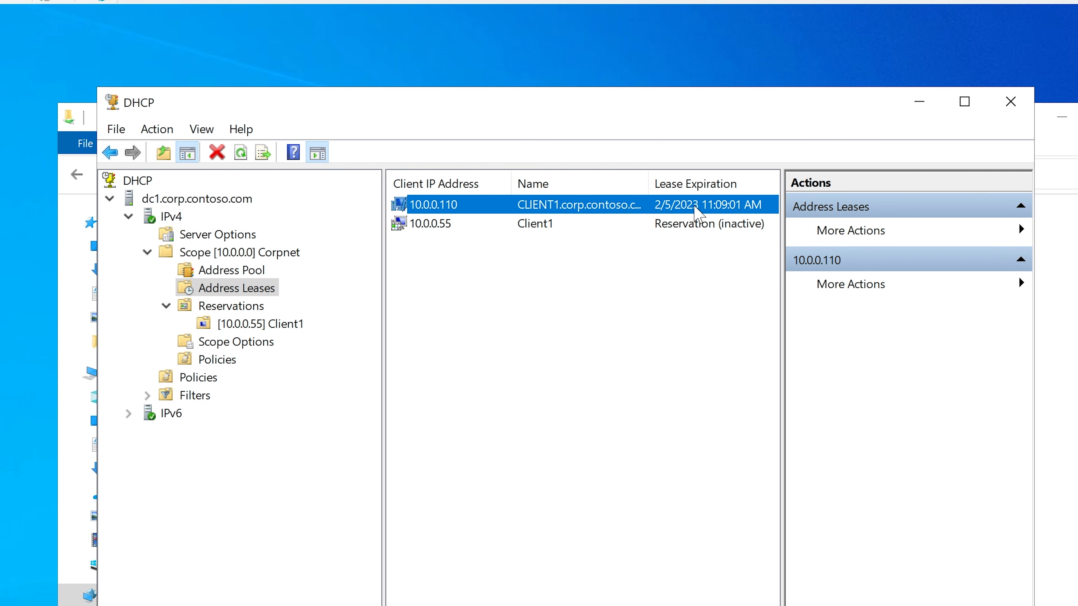
click(698, 235)
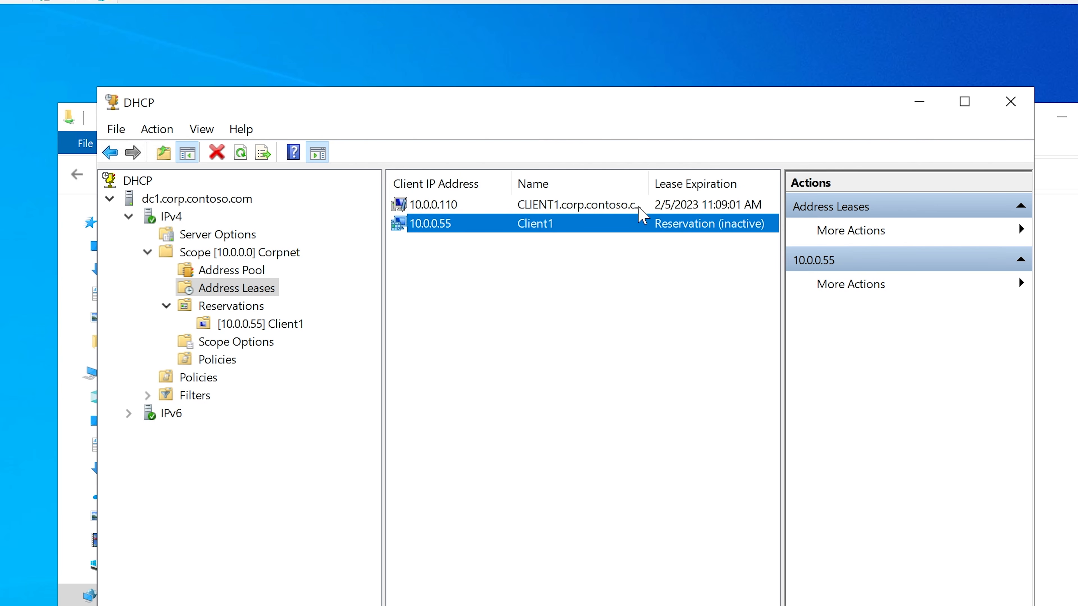
click(540, 208)
right_click(538, 207)
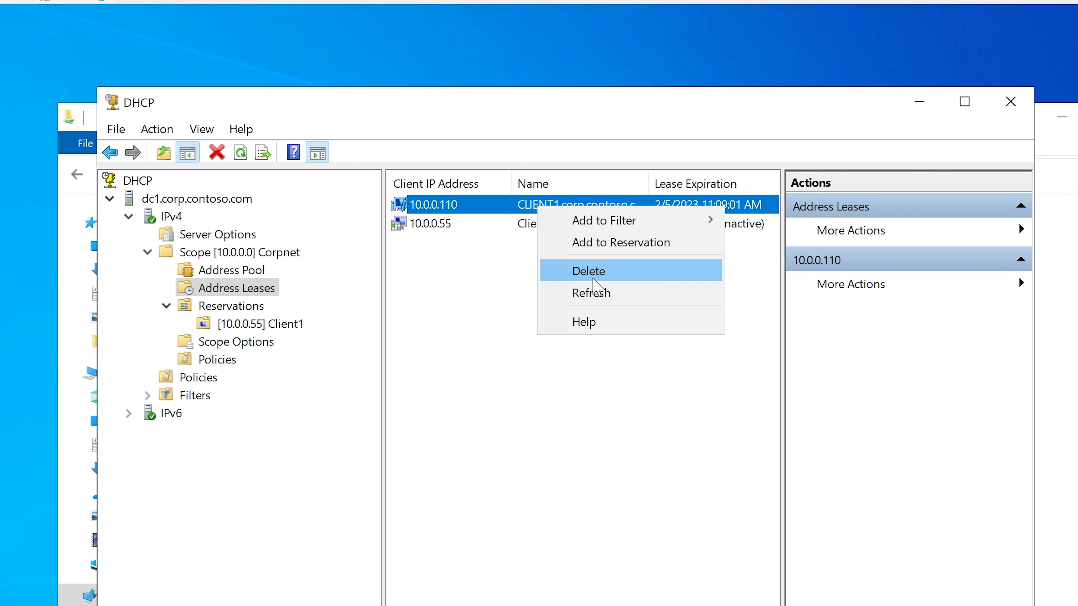
click(471, 207)
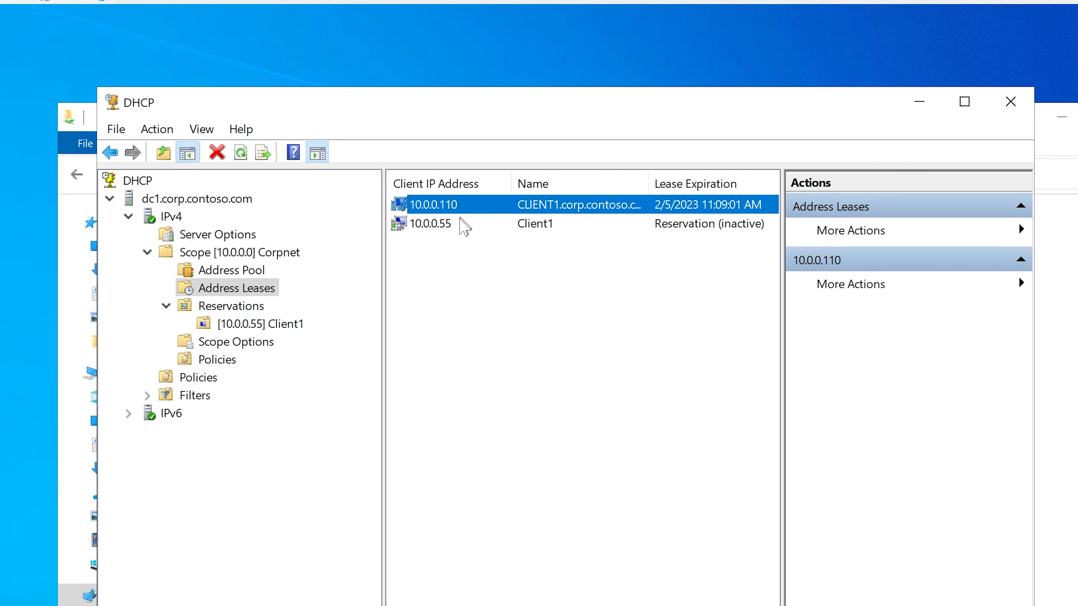
click(553, 223)
click(562, 204)
Step: Close the server's old Command Prompt, open a fresh one and ping client1
key(alt+Tab)
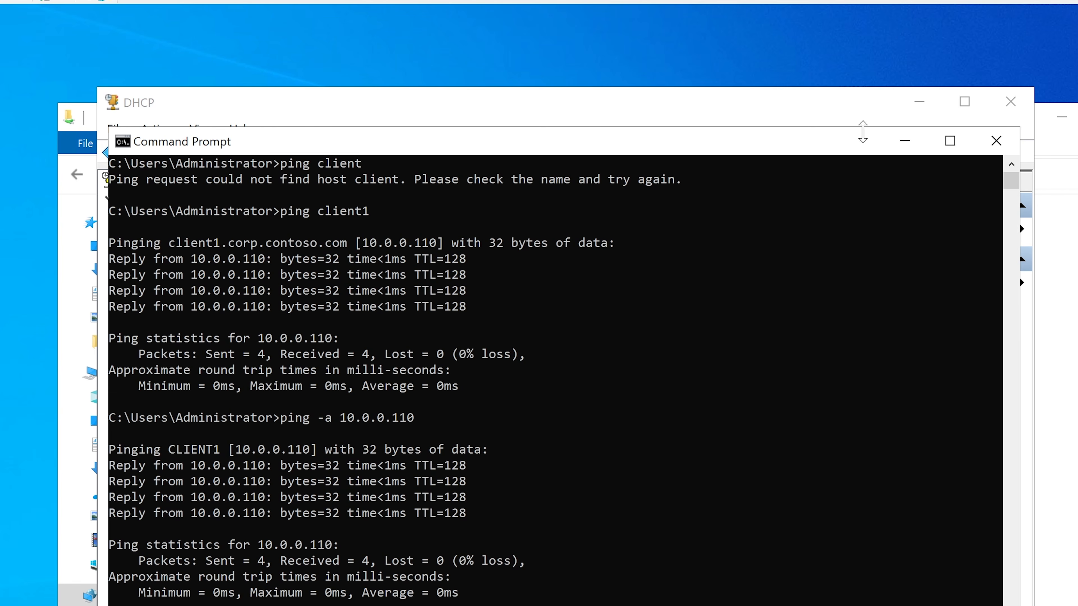
click(995, 140)
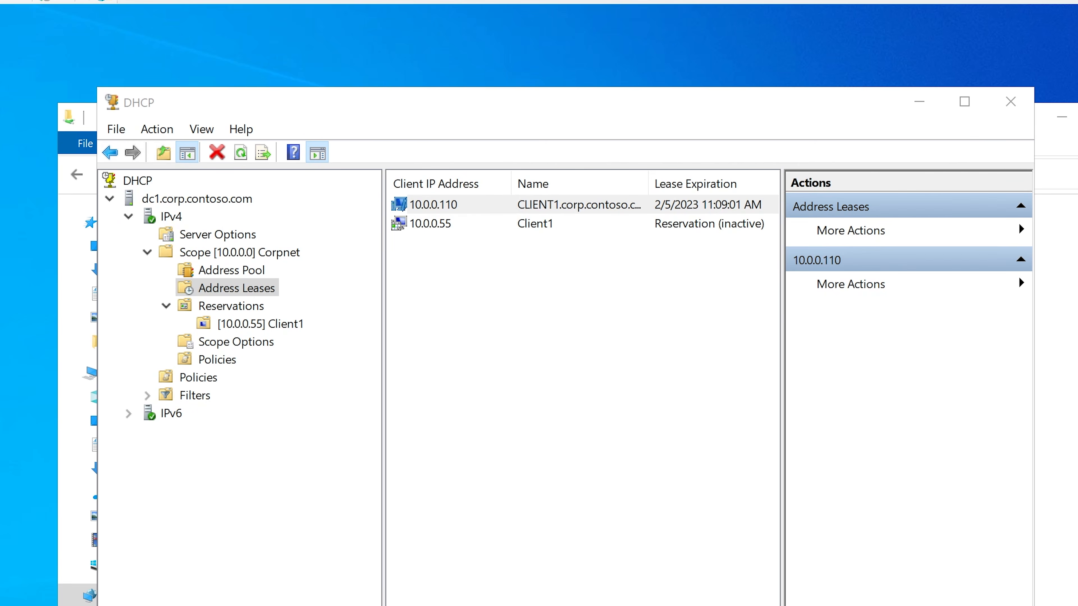
text(ping)
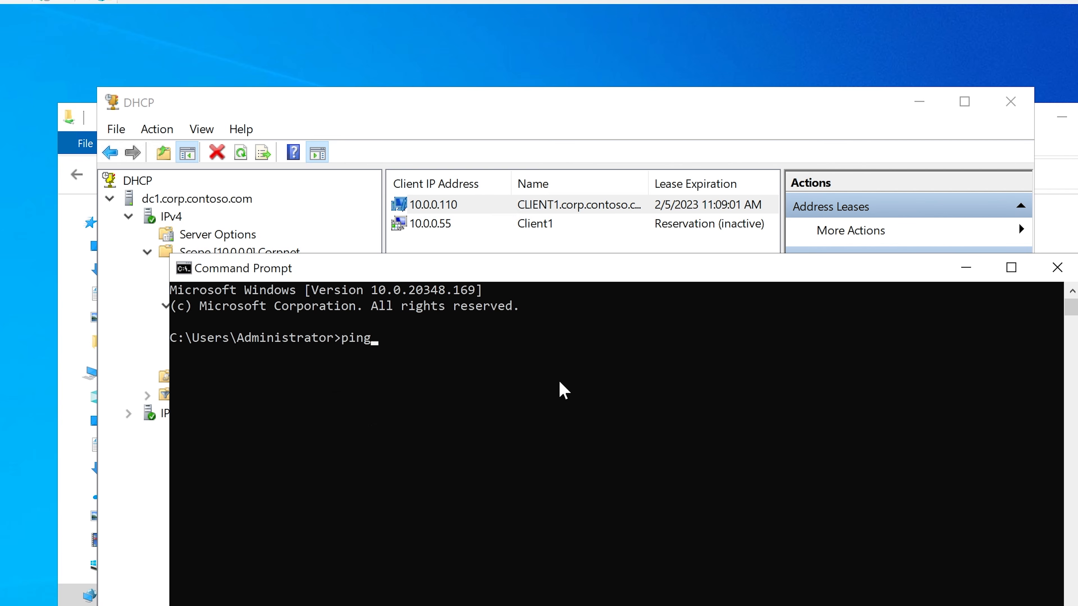
text( client1)
key(Return)
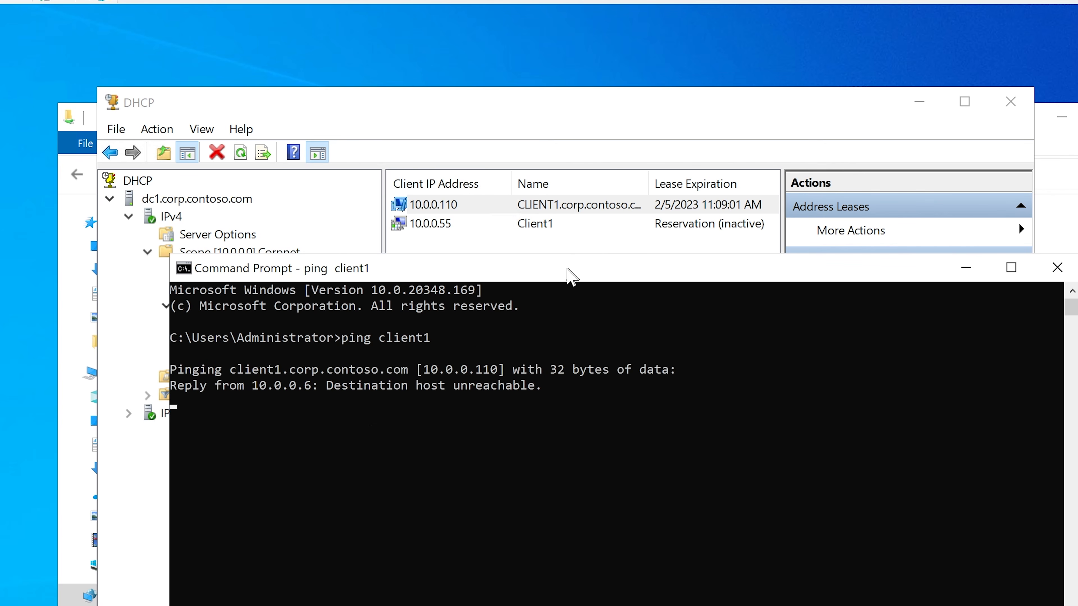
drag(570, 272, 595, 267)
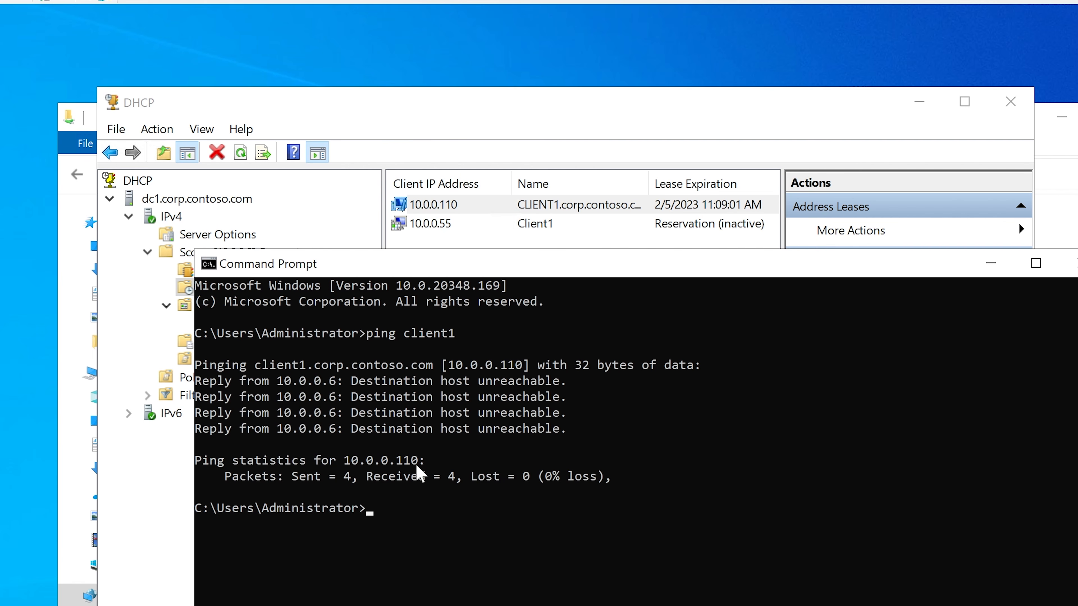
Step: Run ping -a 10.0.0.110 in the server's Command Prompt to test CLIENT1's former address
text(ping -a 10.0.0.110)
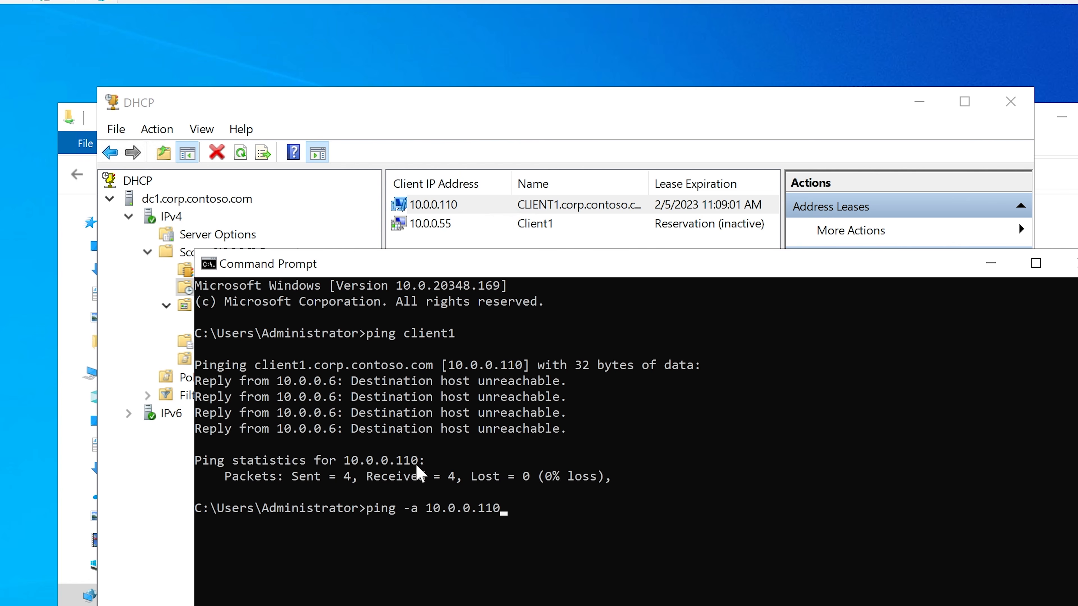
key(Return)
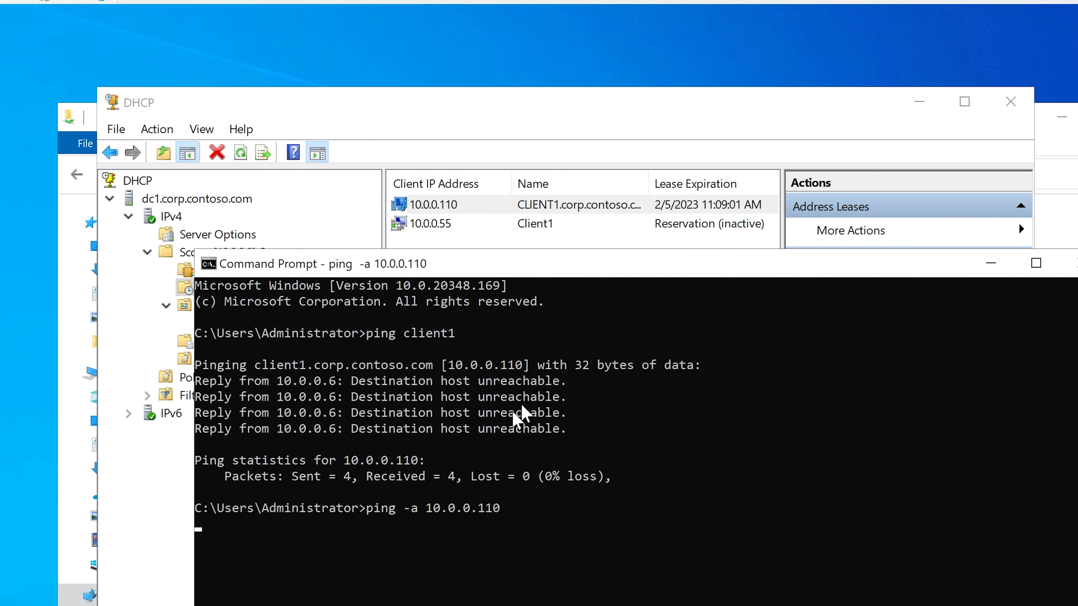
Step: Highlight the address 10.0.0.110 in the running ping -a command and shift the Command Prompt window slightly
click(428, 508)
drag(428, 509, 496, 506)
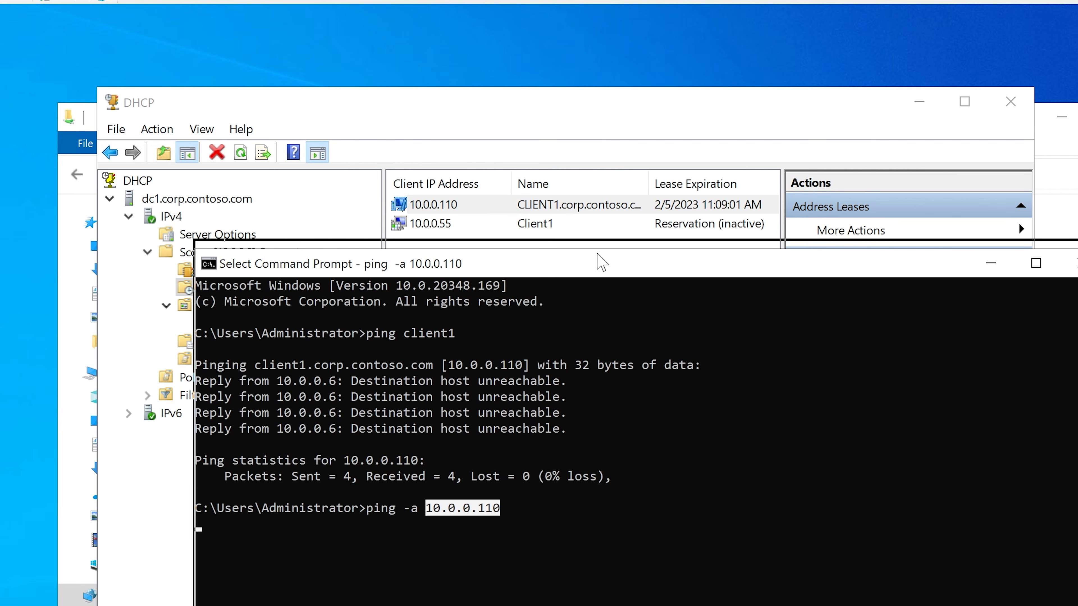
drag(599, 266, 594, 274)
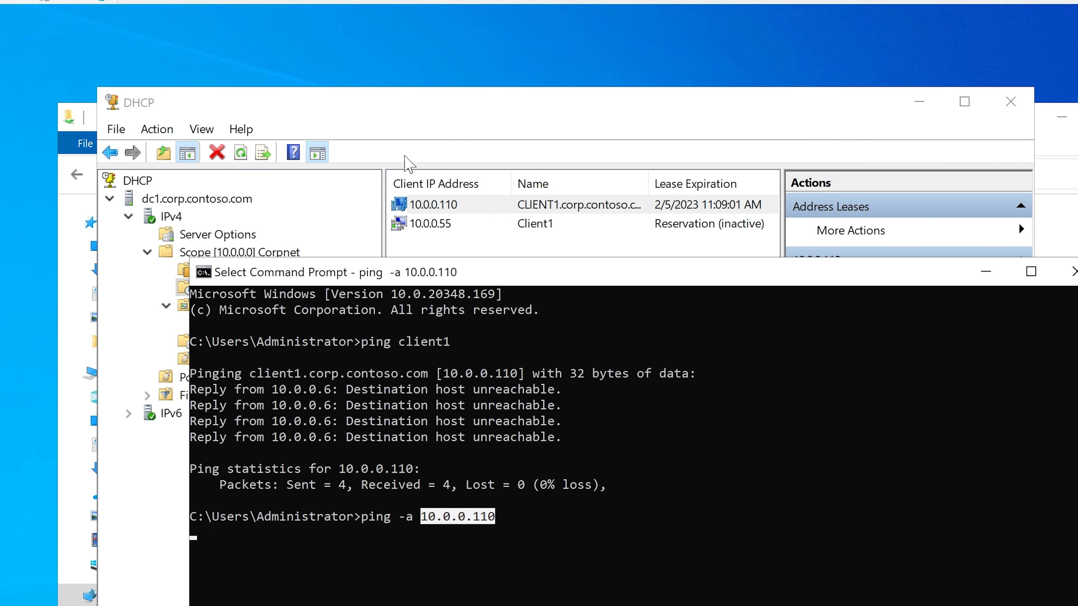
Step: Refresh the Corpnet scope's address leases in the DHCP console and select CLIENT1's lease entry
click(427, 111)
right_click(215, 288)
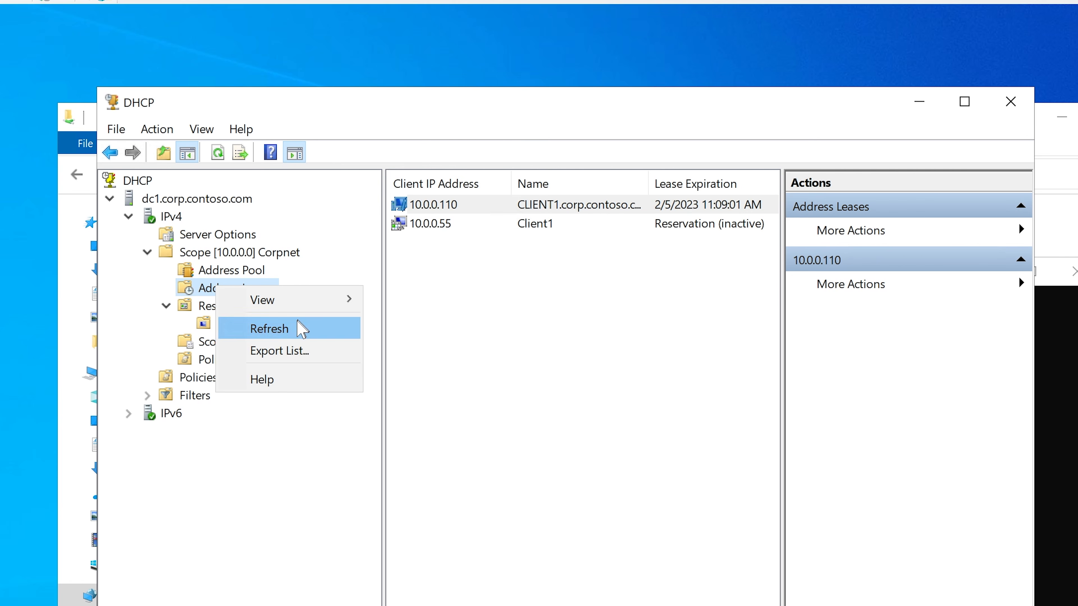
click(299, 329)
click(667, 207)
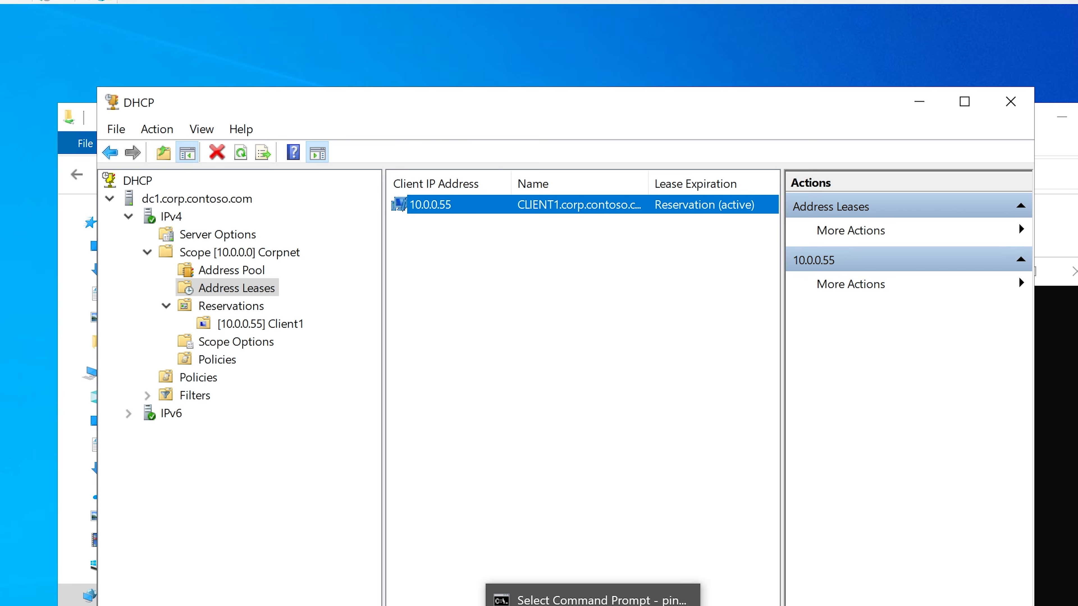
Step: Return to the Command Prompt, resume the paused ping of 10.0.0.110 and highlight the replying address in its output
click(593, 599)
drag(525, 261, 517, 226)
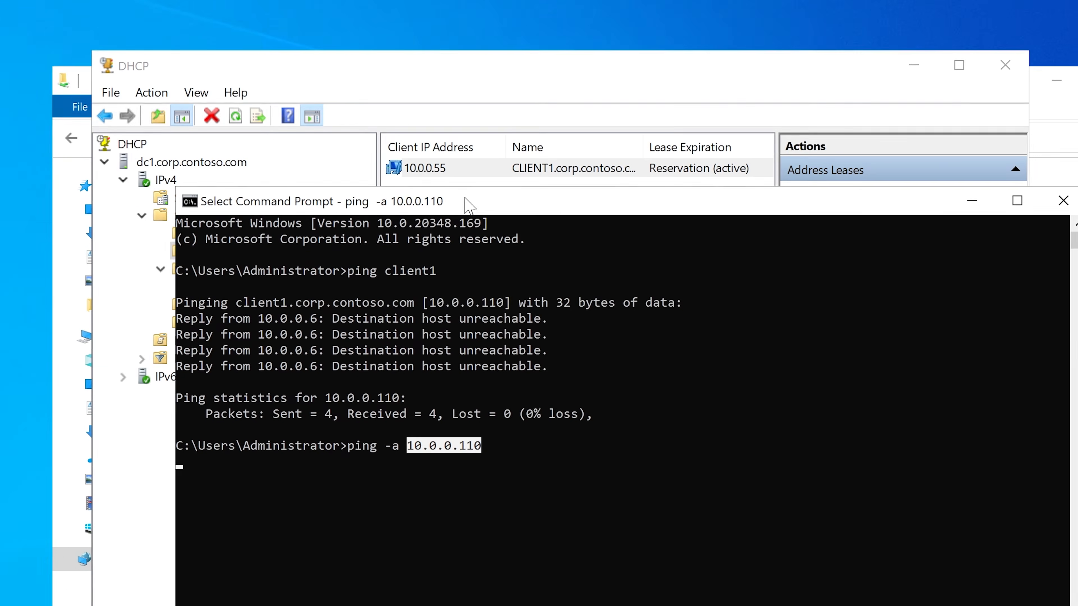
key(Return)
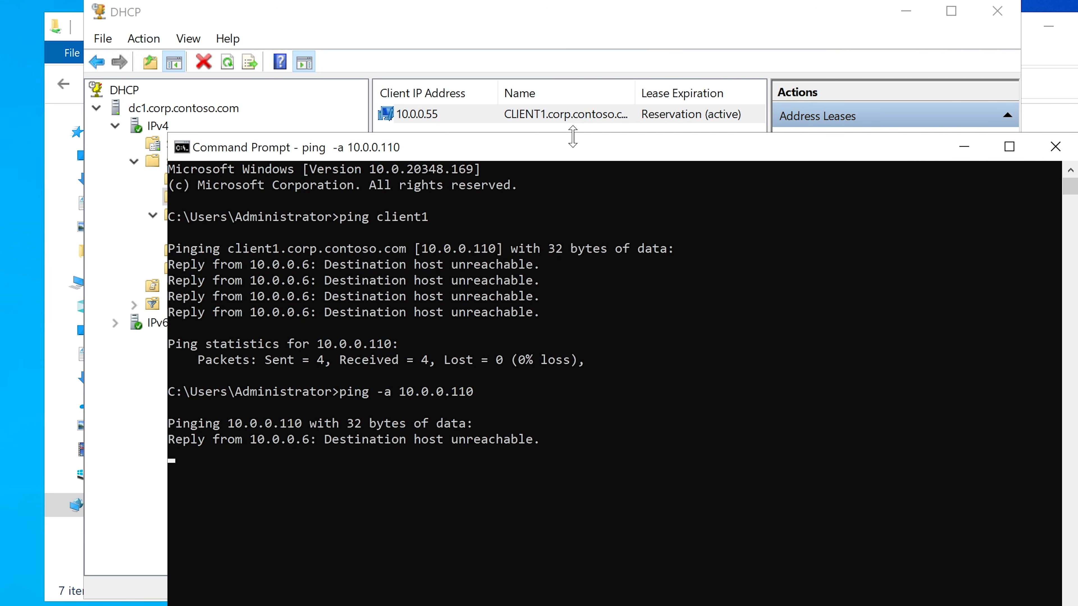
drag(574, 148, 576, 134)
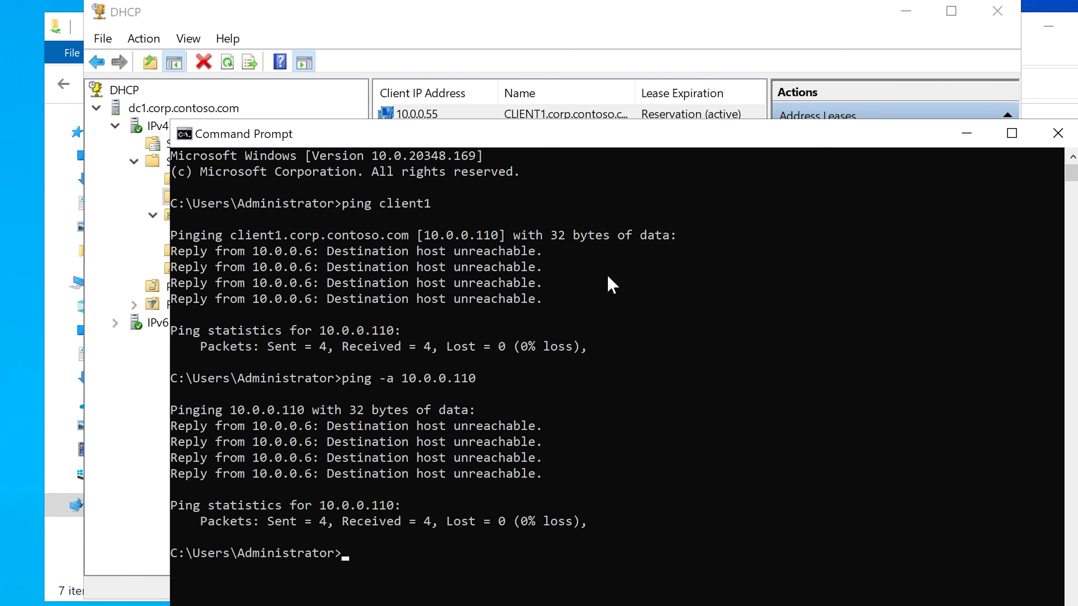
drag(308, 426, 271, 425)
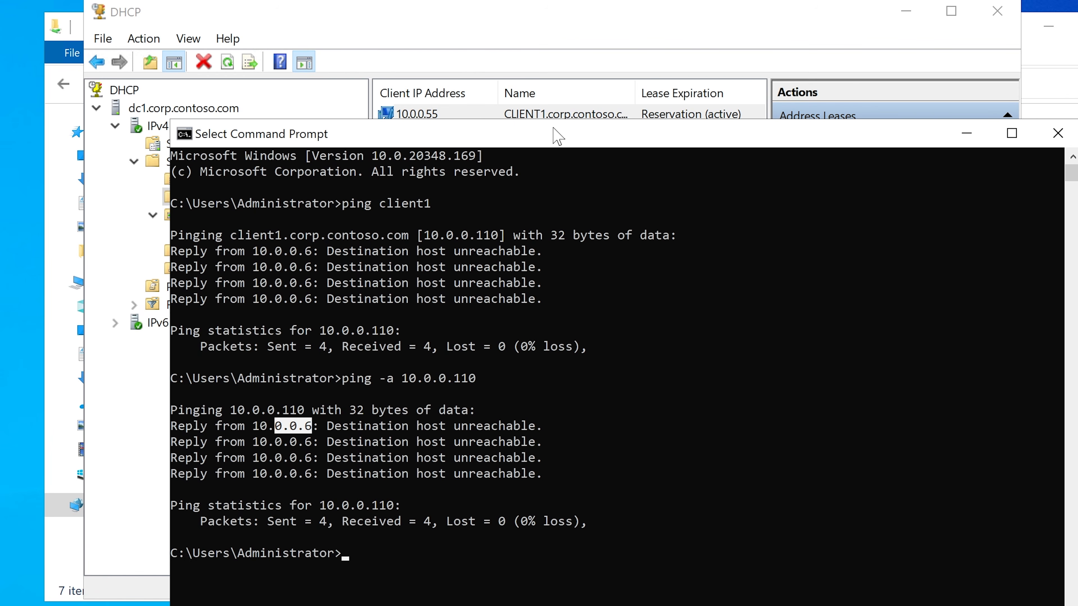
Step: Ping client1 again from the server's Command Prompt and reposition the window to read the whole output
text(ping c)
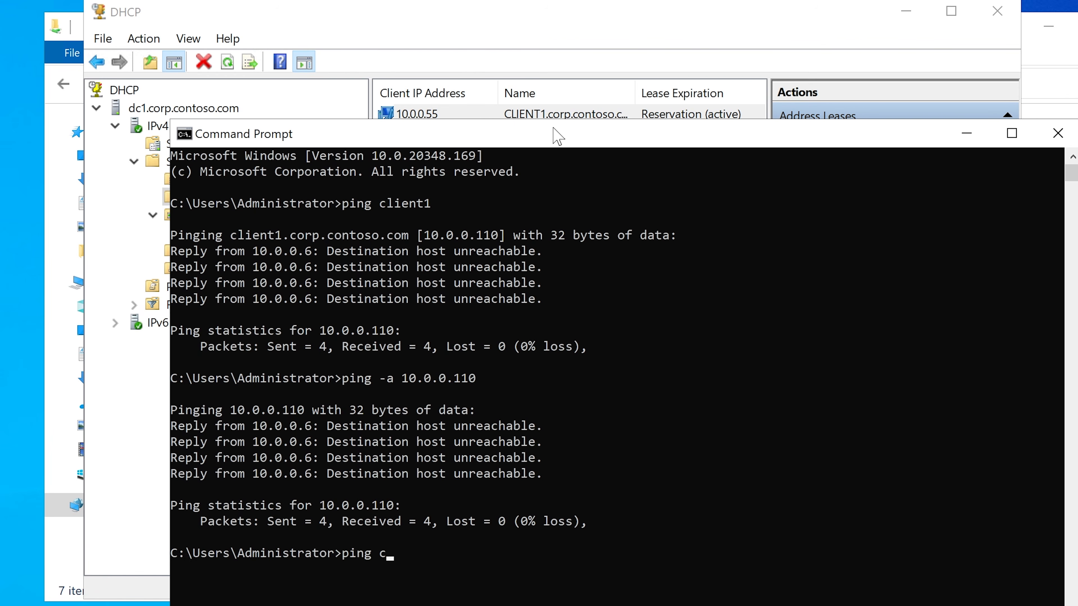
text(lient1)
key(Return)
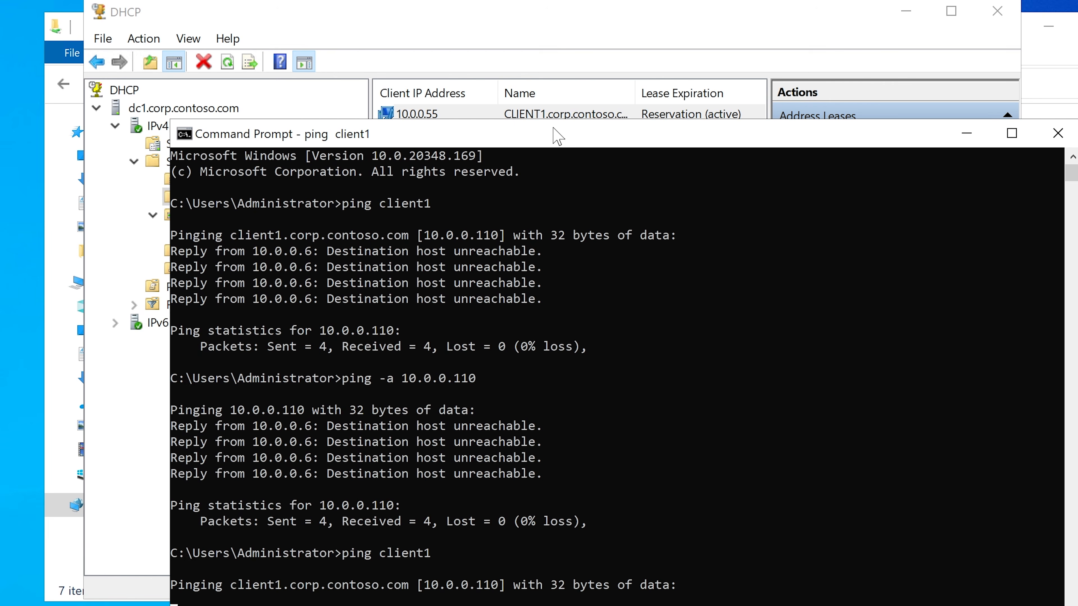
drag(560, 131, 537, 33)
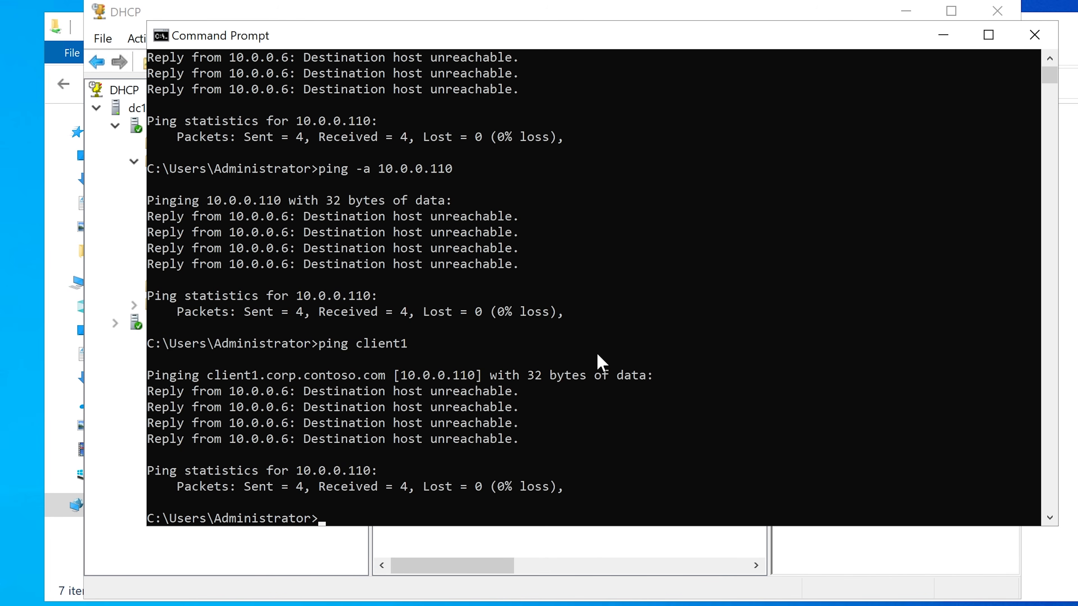
Step: Run ping -a 10.0.0.55 in the Command Prompt to test CLIENT1's reserved address and its name resolution
text(ping -a 10.0.0.55)
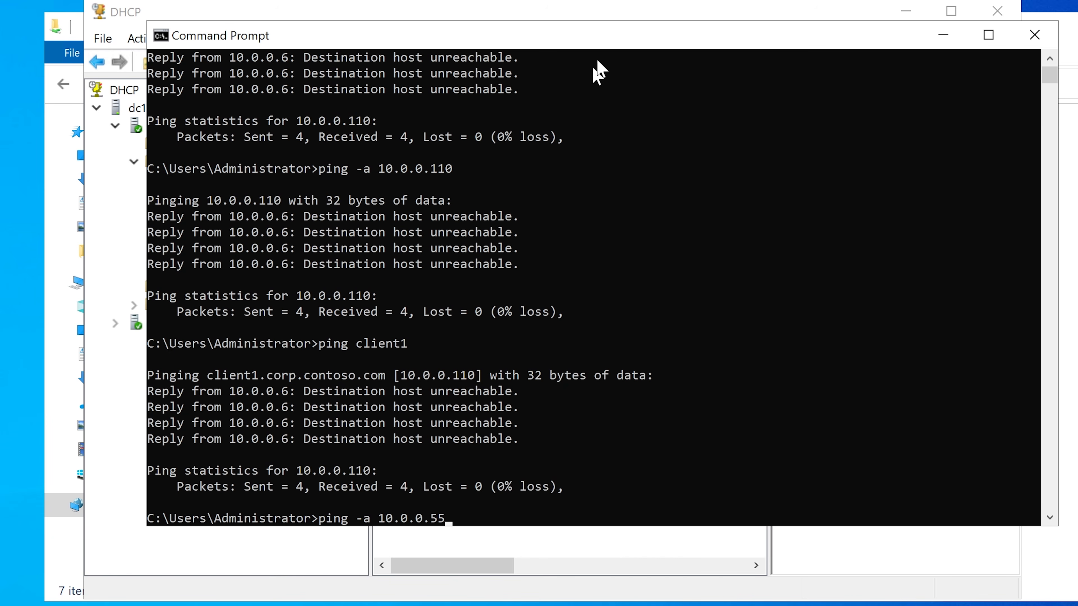
drag(604, 42, 552, 96)
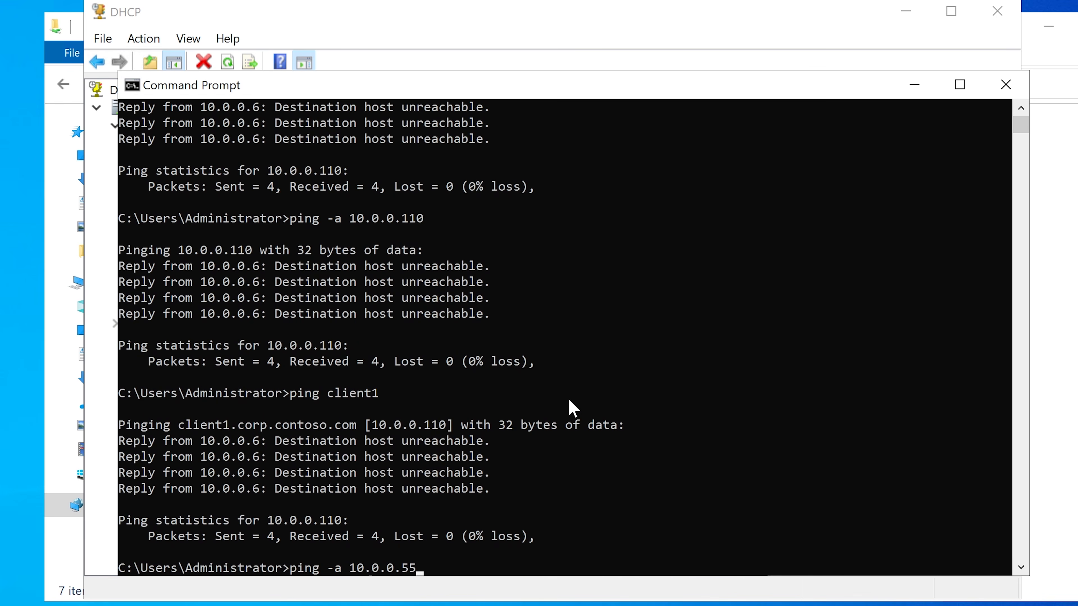
key(Return)
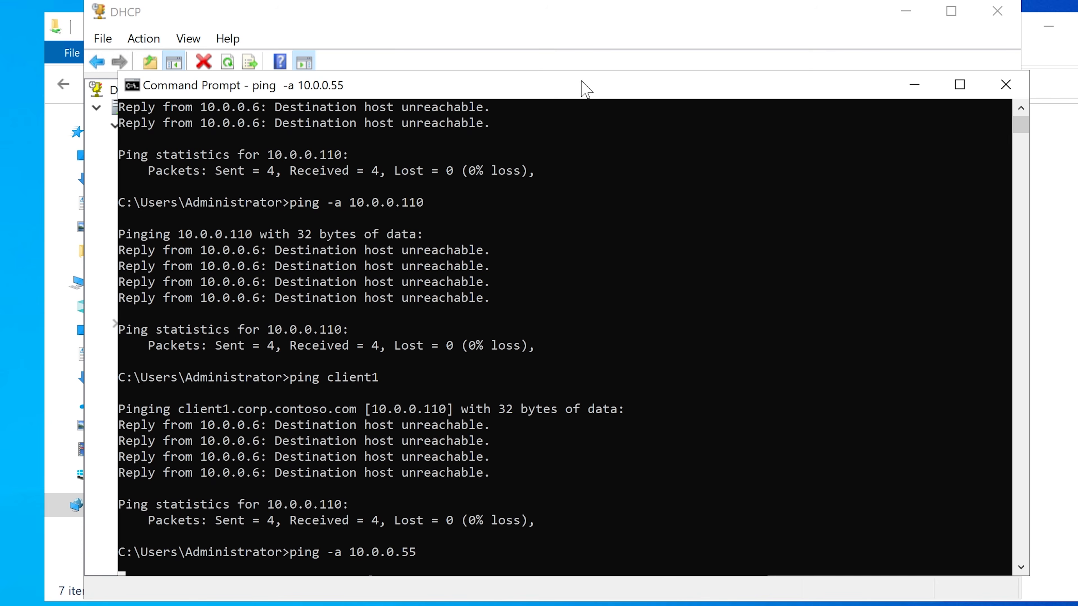
drag(582, 87, 579, 75)
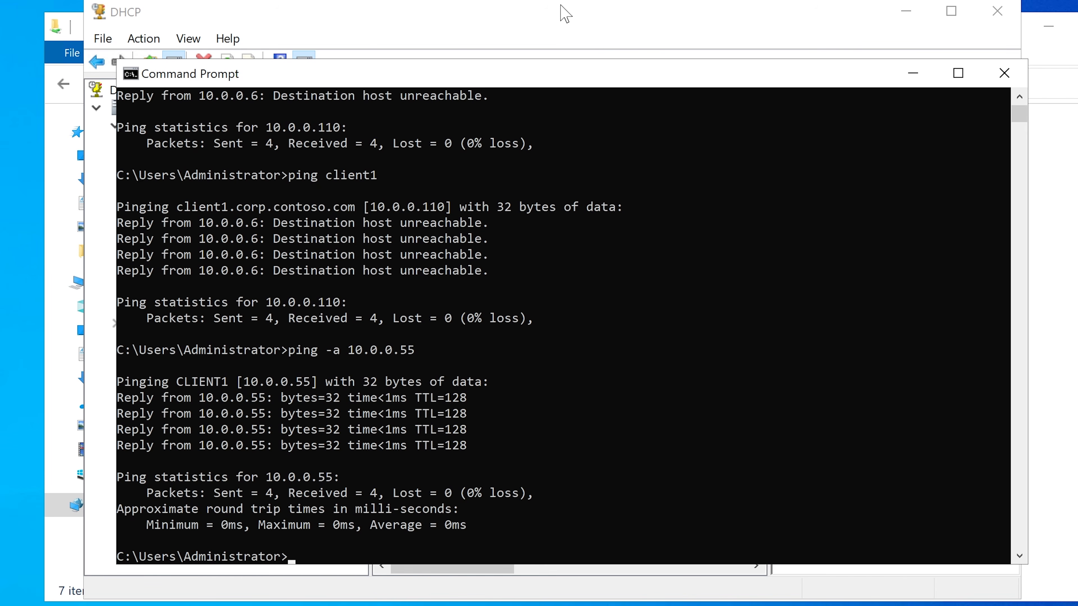
Step: Refresh the DHCP address leases once more and minimize both the DHCP console and the Command Prompt
click(565, 13)
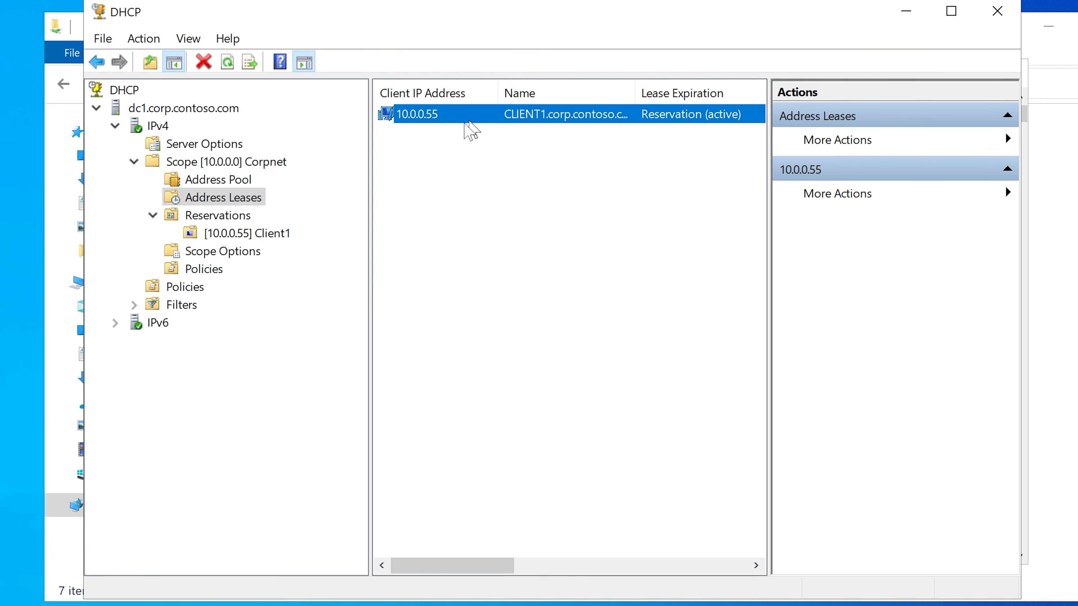
right_click(234, 198)
click(297, 241)
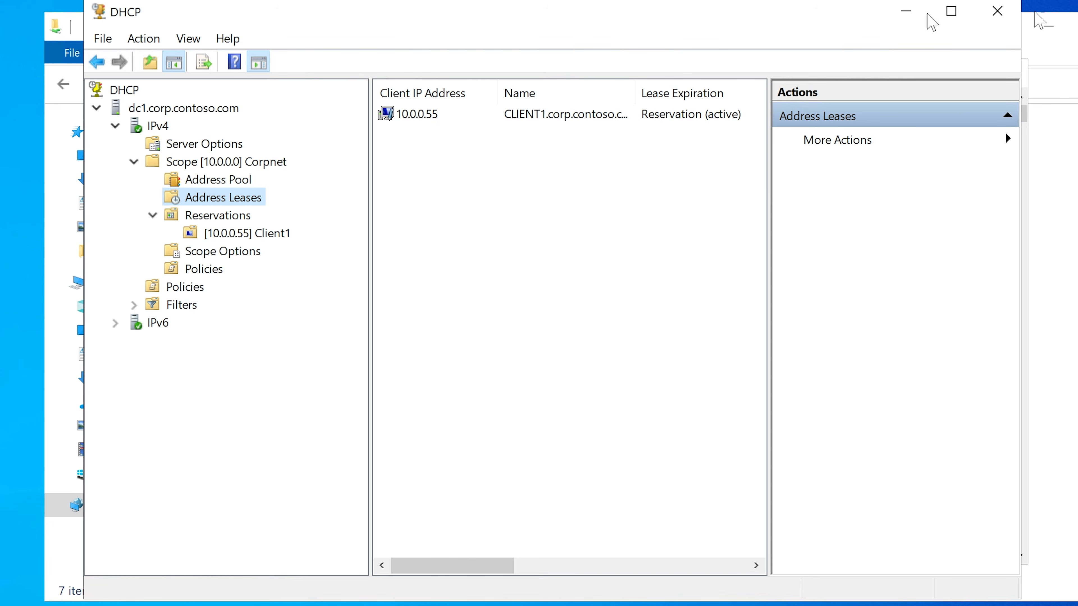
click(906, 11)
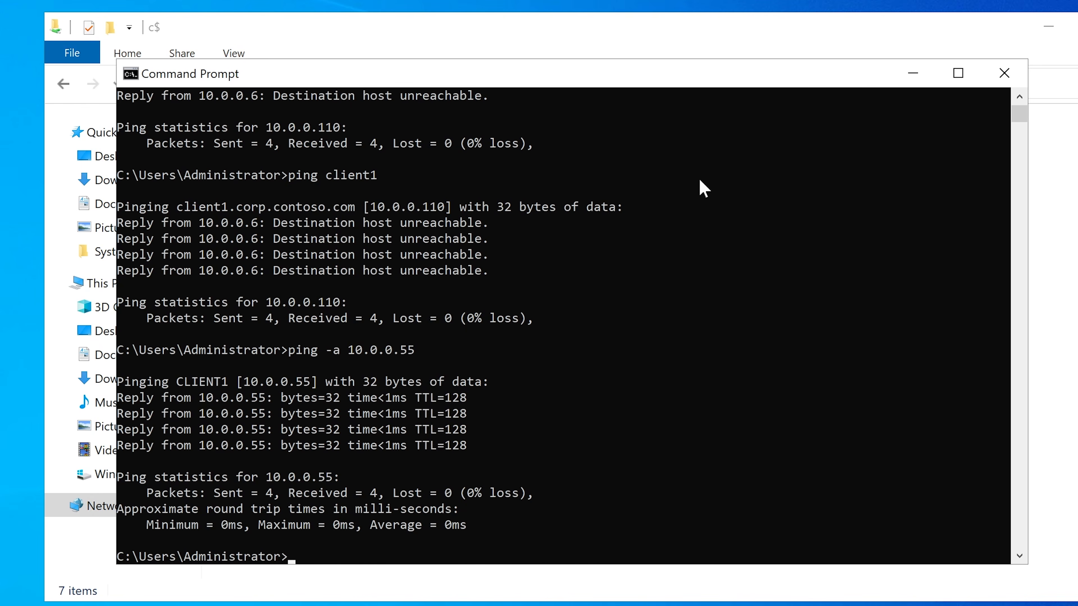
click(914, 74)
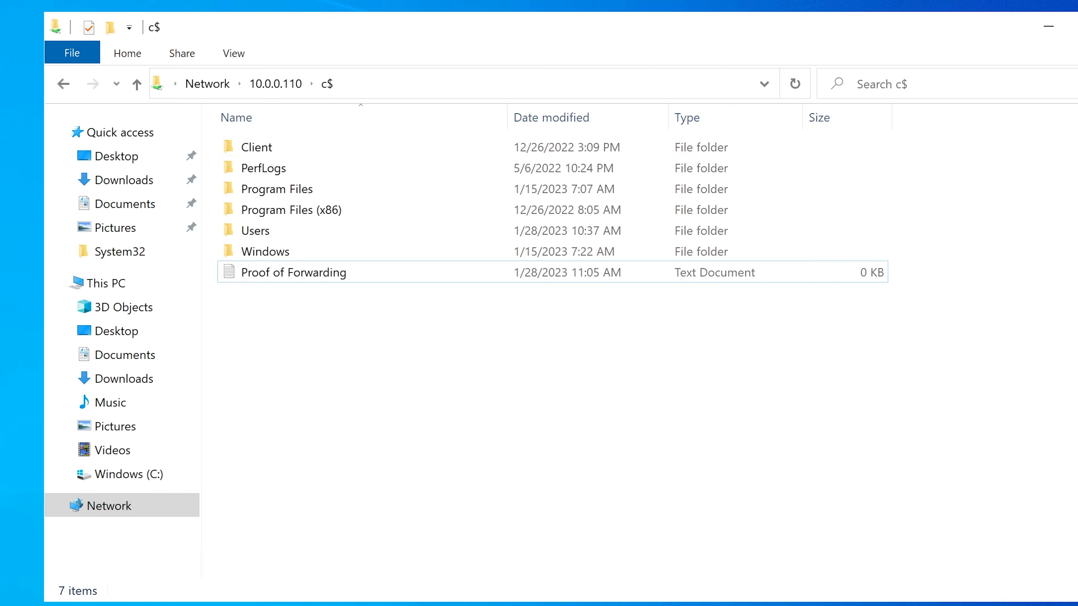
Step: Switch to DNS Manager, refresh the corp.contoso.com forward lookup zone and select the CLIENT1 host record
click(441, 605)
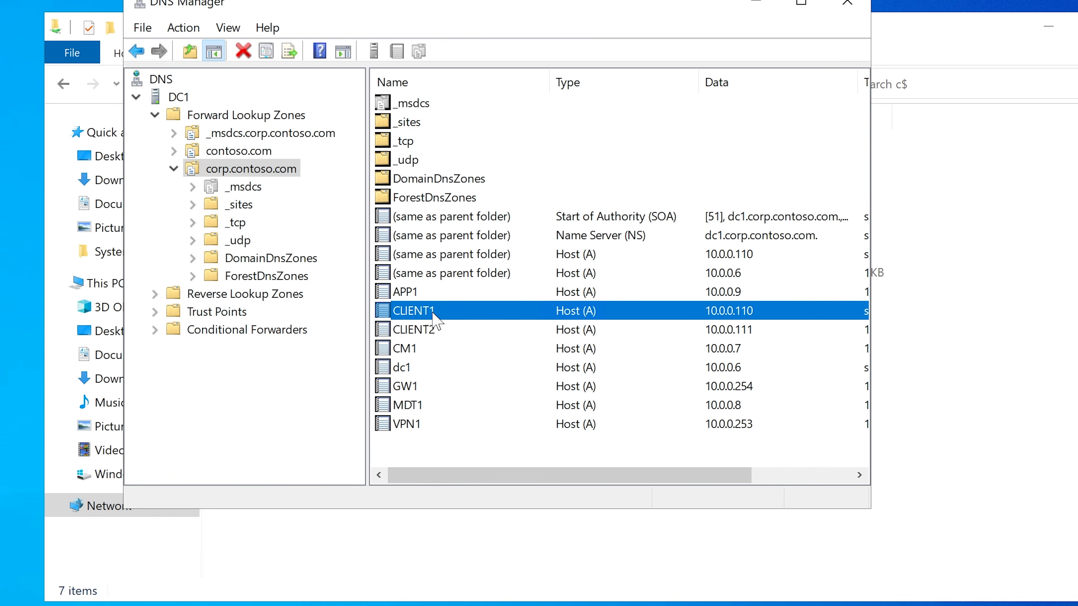
right_click(252, 169)
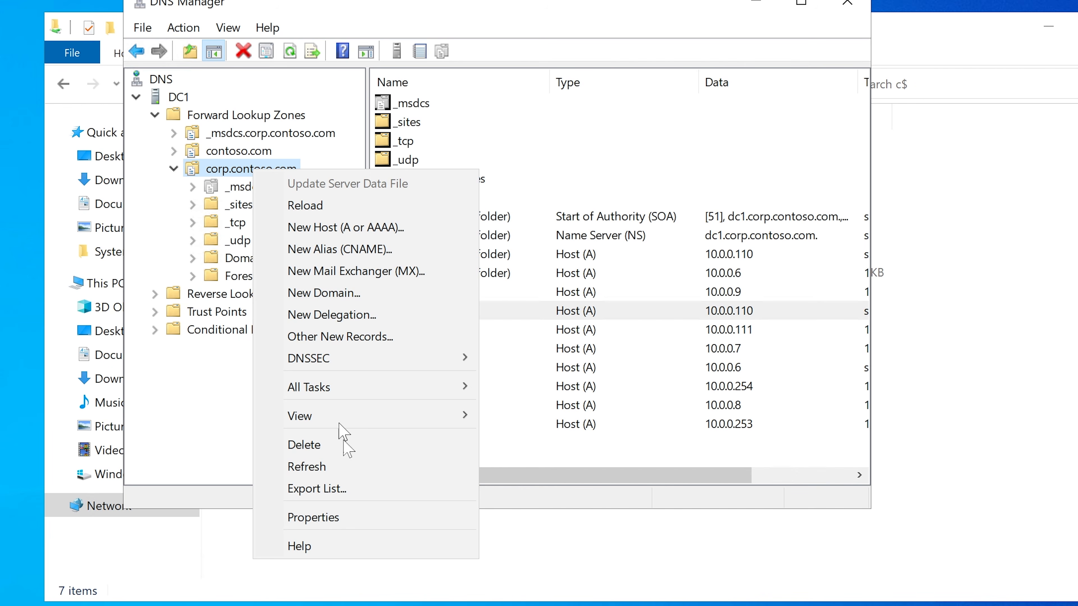
click(307, 467)
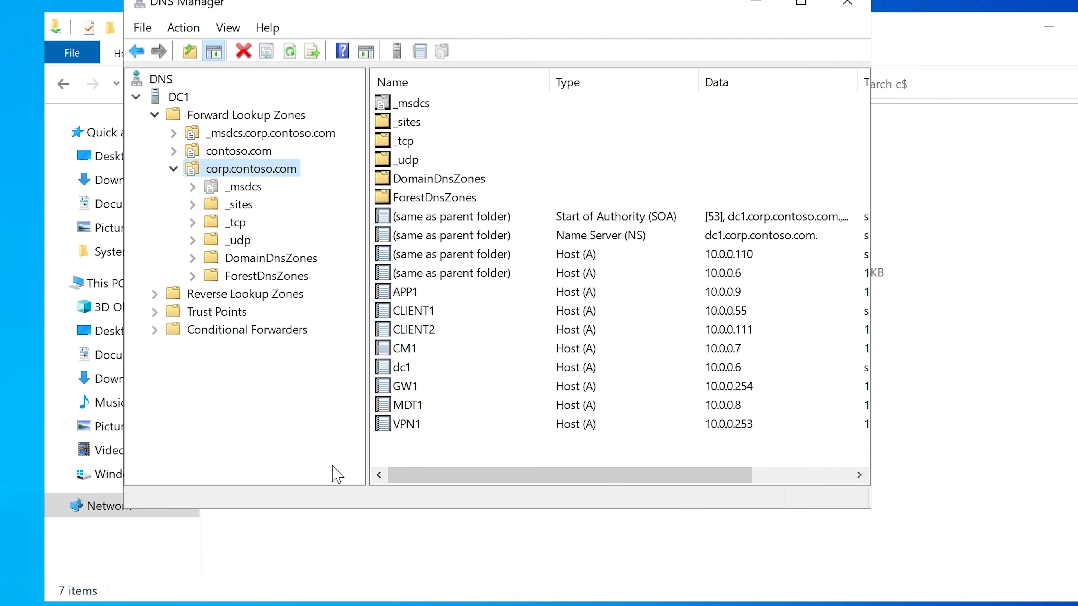
click(442, 315)
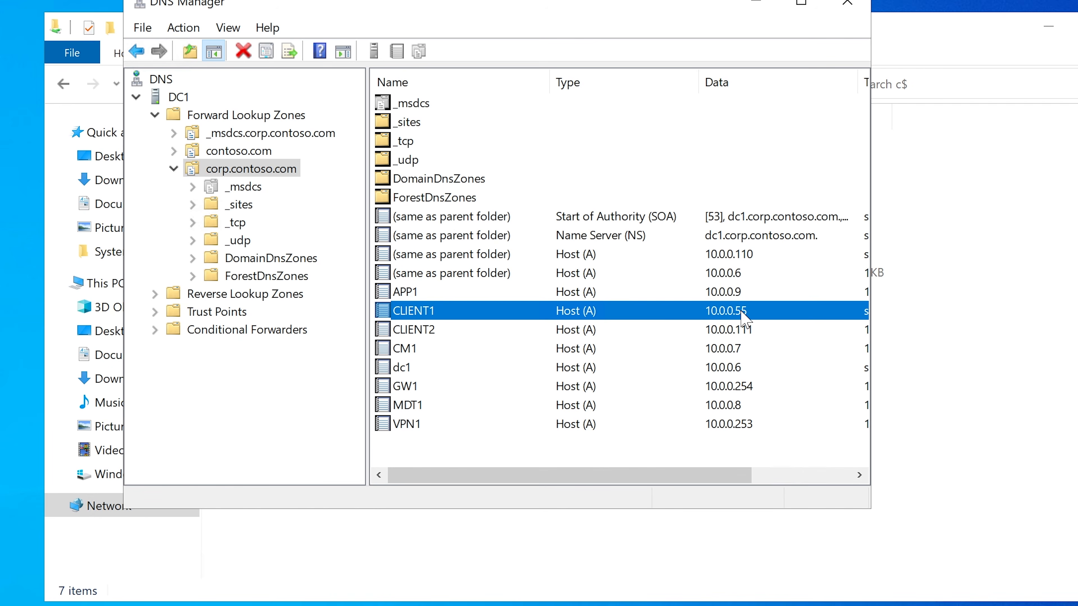
Step: Examine the data and timestamp of the CLIENT1 host record and minimize DNS Manager
drag(572, 481, 622, 475)
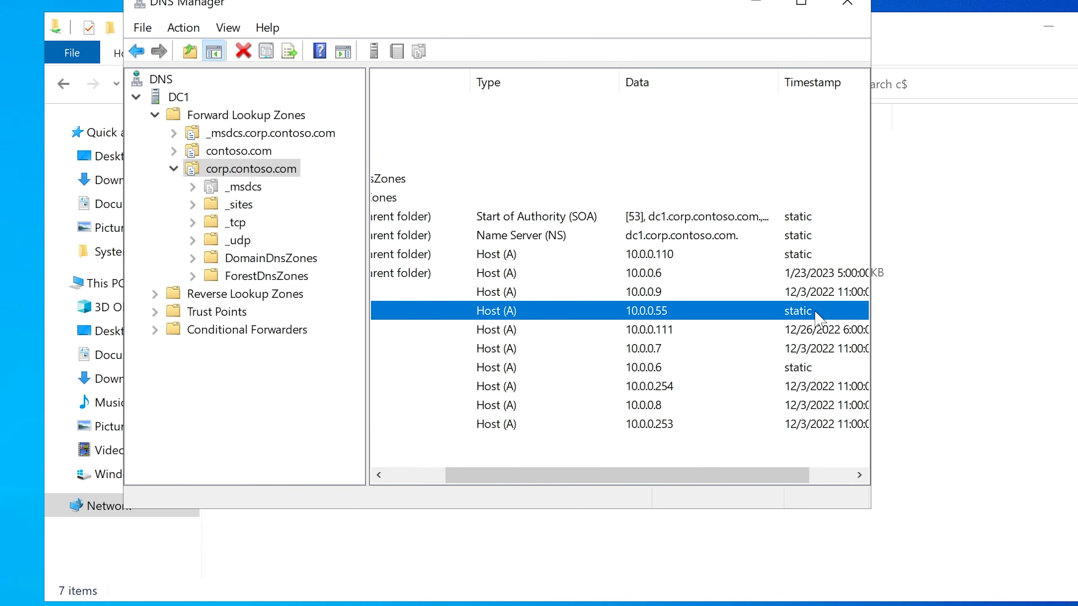
drag(643, 475, 694, 479)
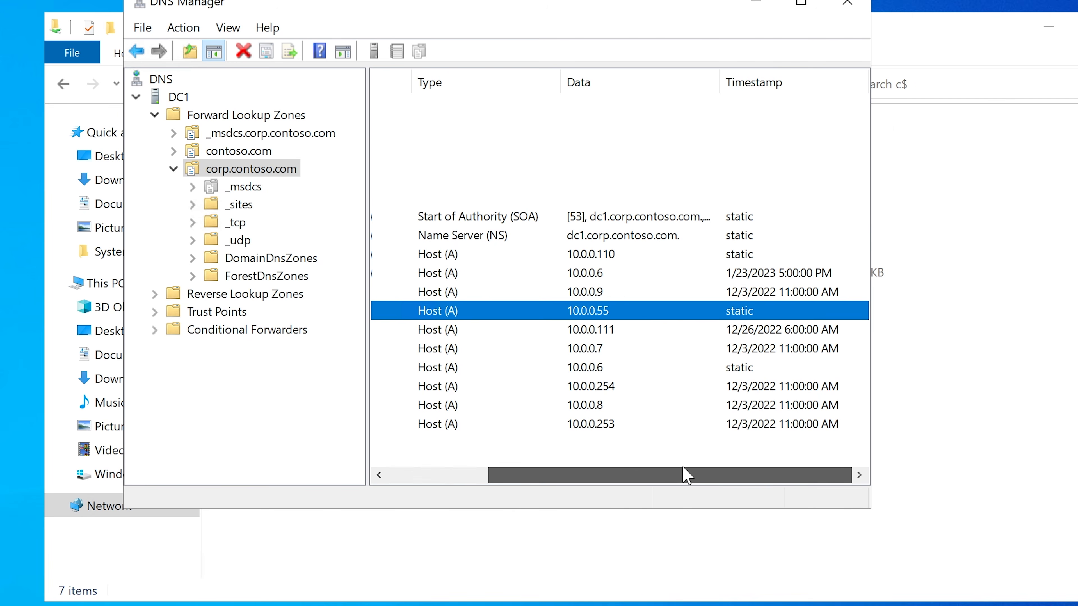
drag(676, 475, 538, 474)
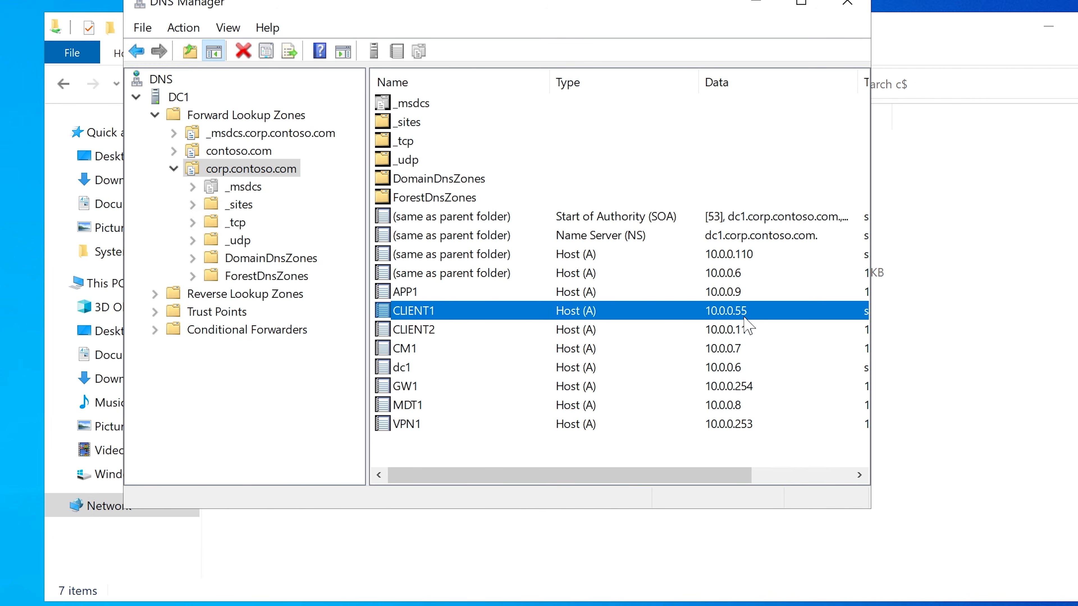
mouse_move(531, 476)
mouse_down()
mouse_move(633, 475)
mouse_move(531, 461)
mouse_up()
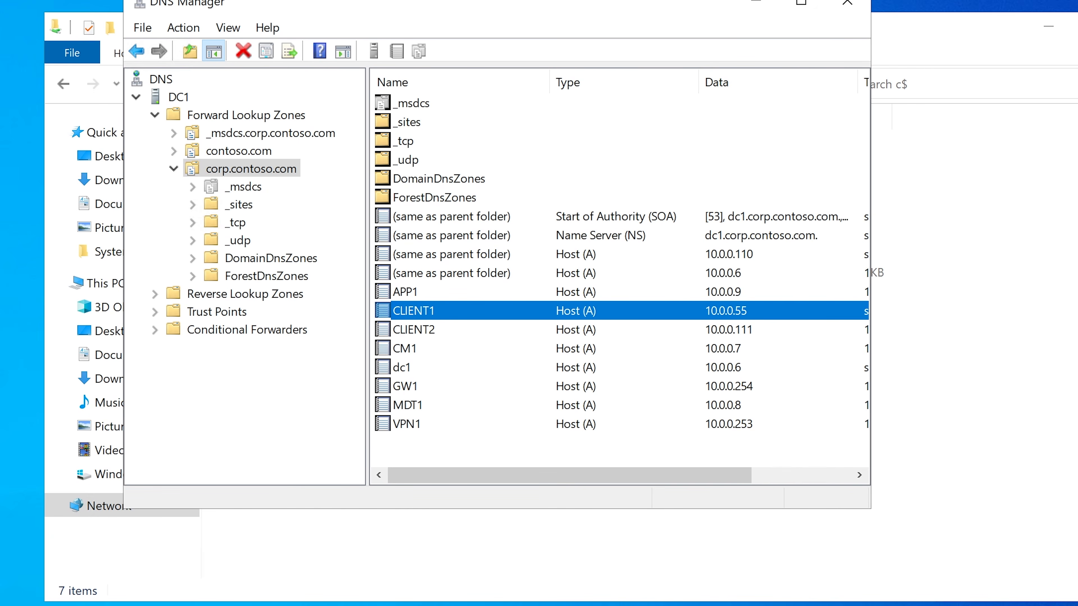
click(752, 4)
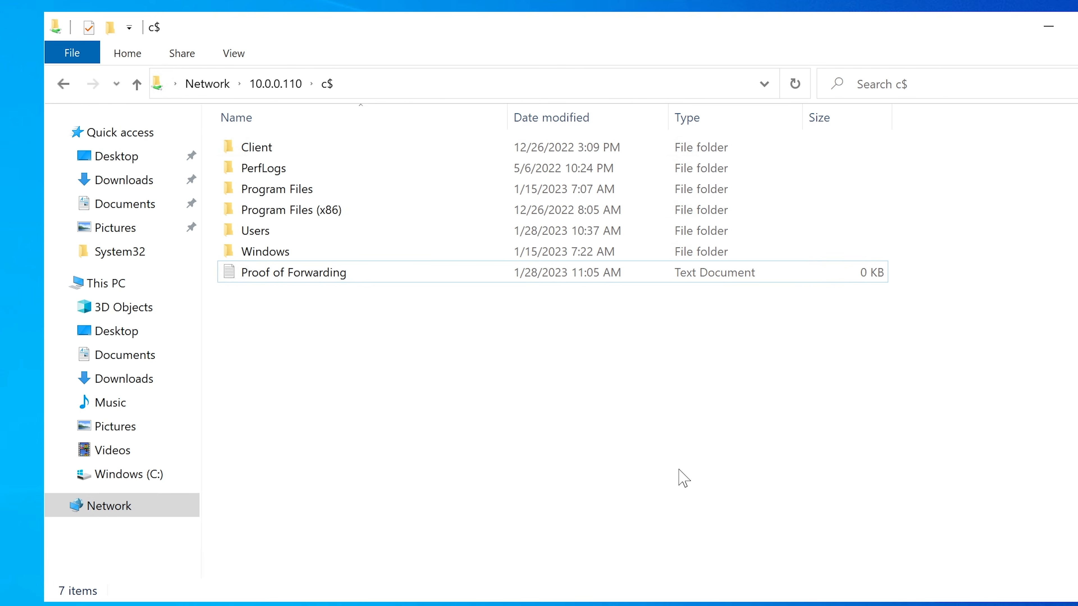
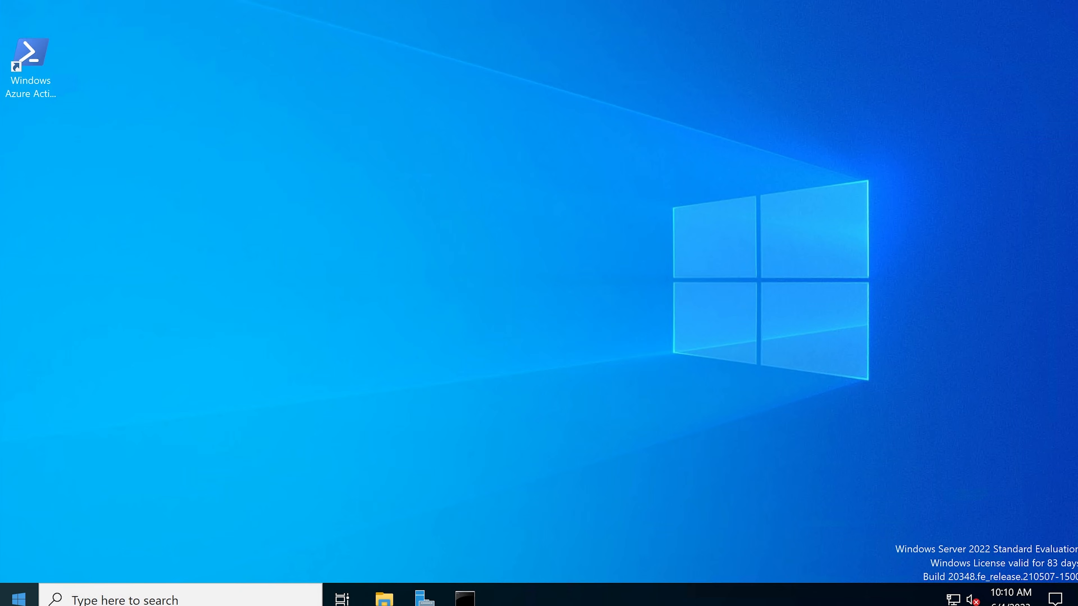
Step: Open the DHCP console from the Windows Administrative Tools on the server
click(19, 598)
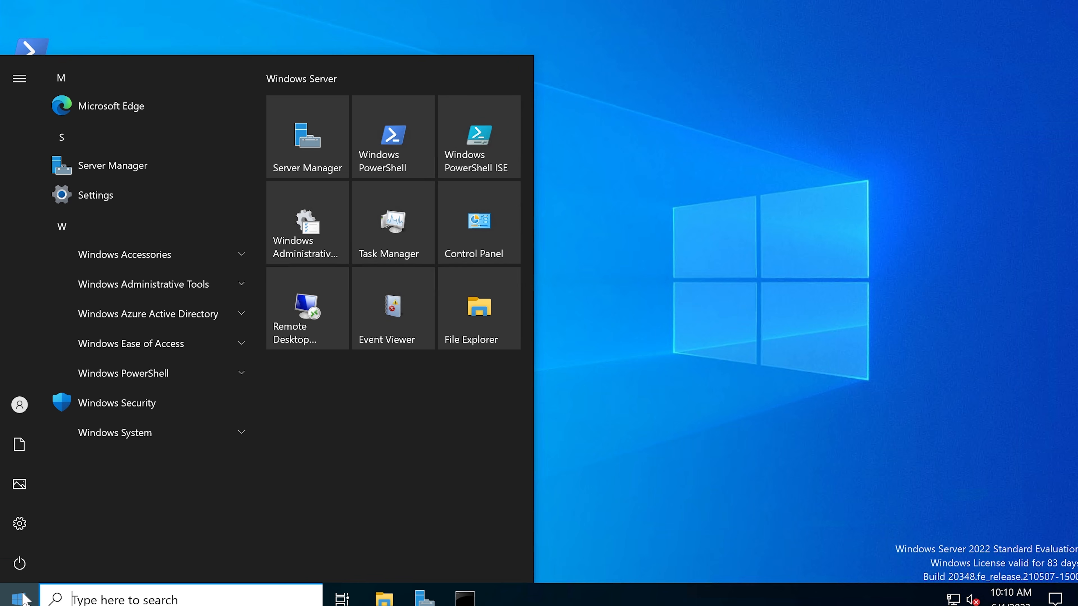
click(146, 287)
scroll(152, 373, down, 5)
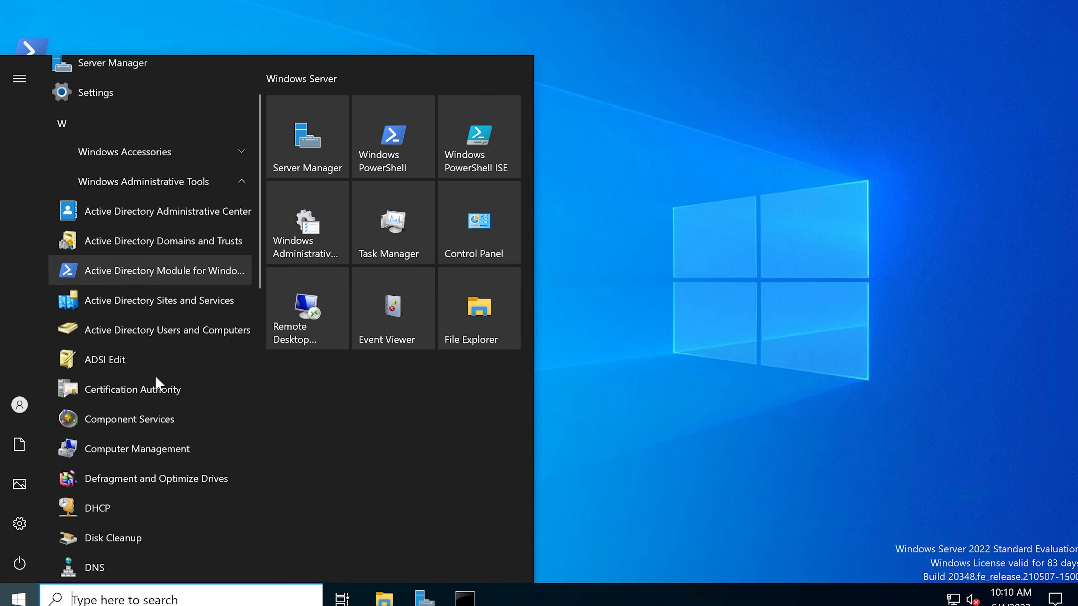
click(146, 377)
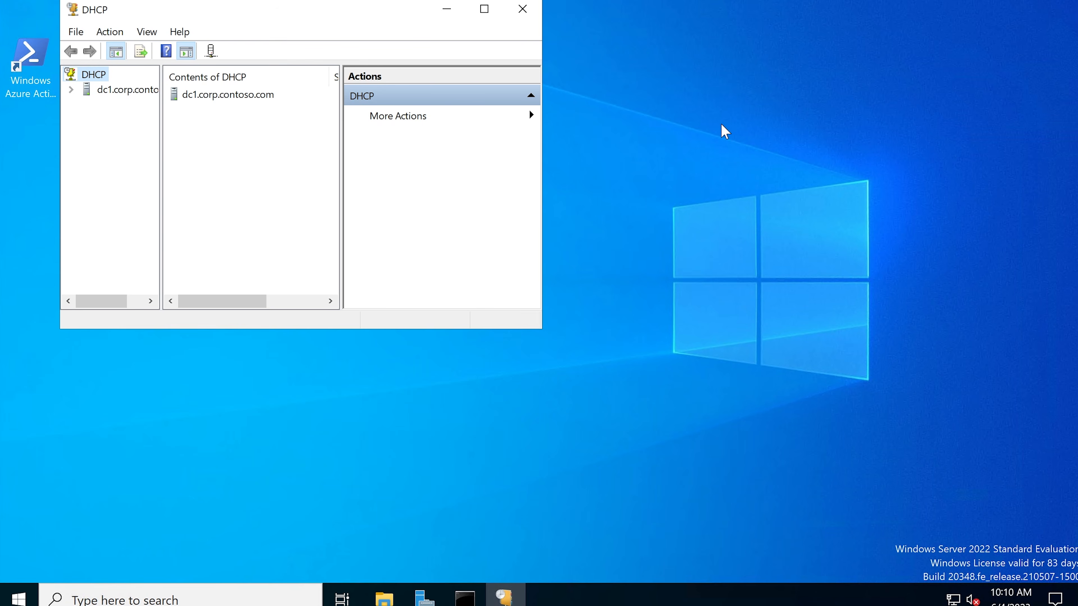
Step: Reposition and enlarge the DHCP window, and widen the console tree until the full server name fits
drag(404, 16, 598, 30)
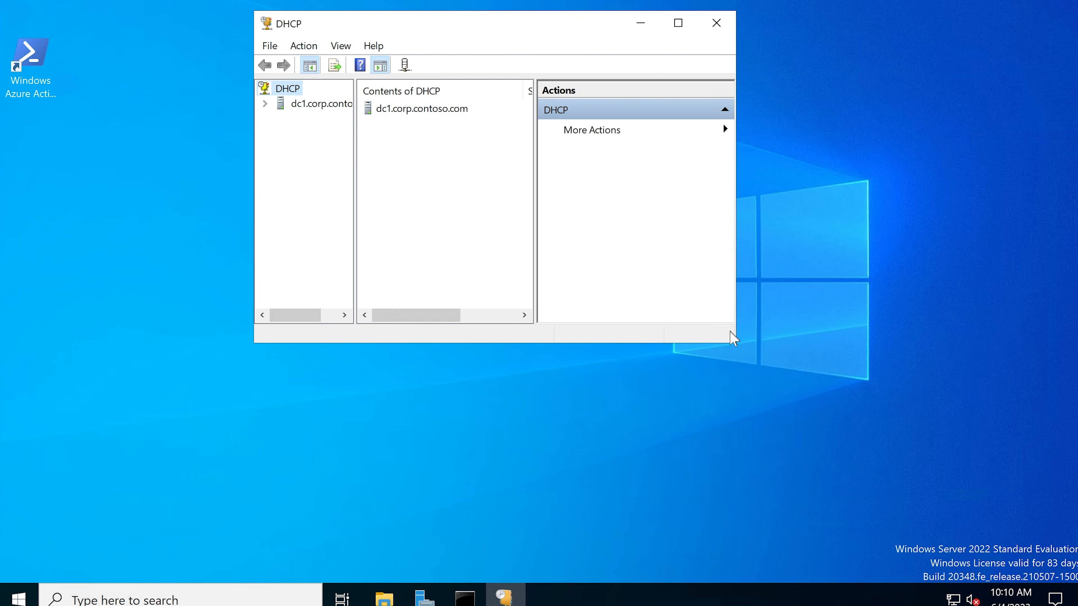
drag(738, 360, 954, 576)
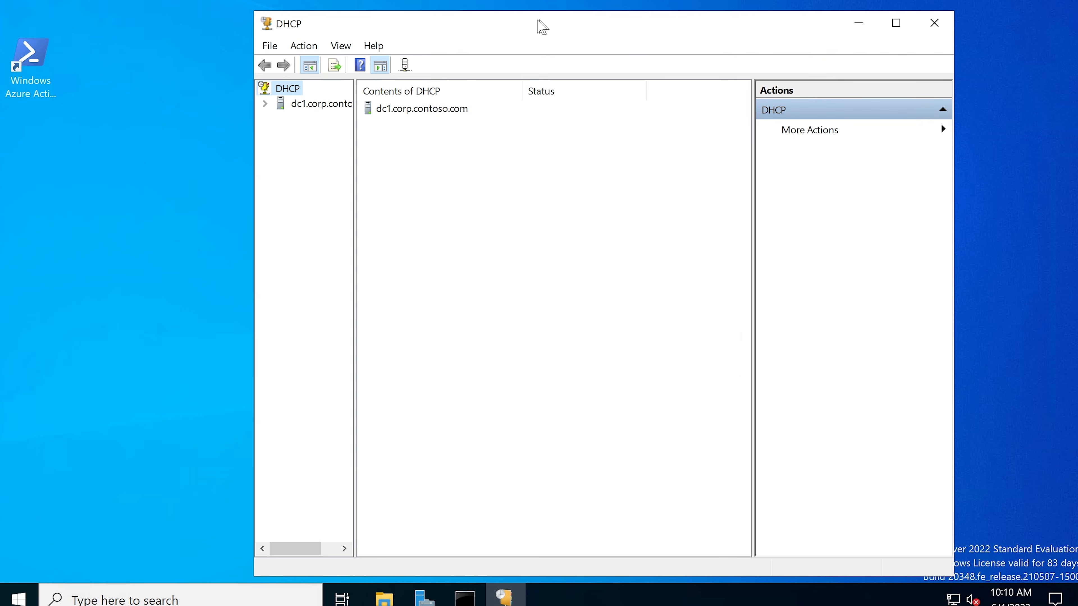
drag(539, 27, 470, 8)
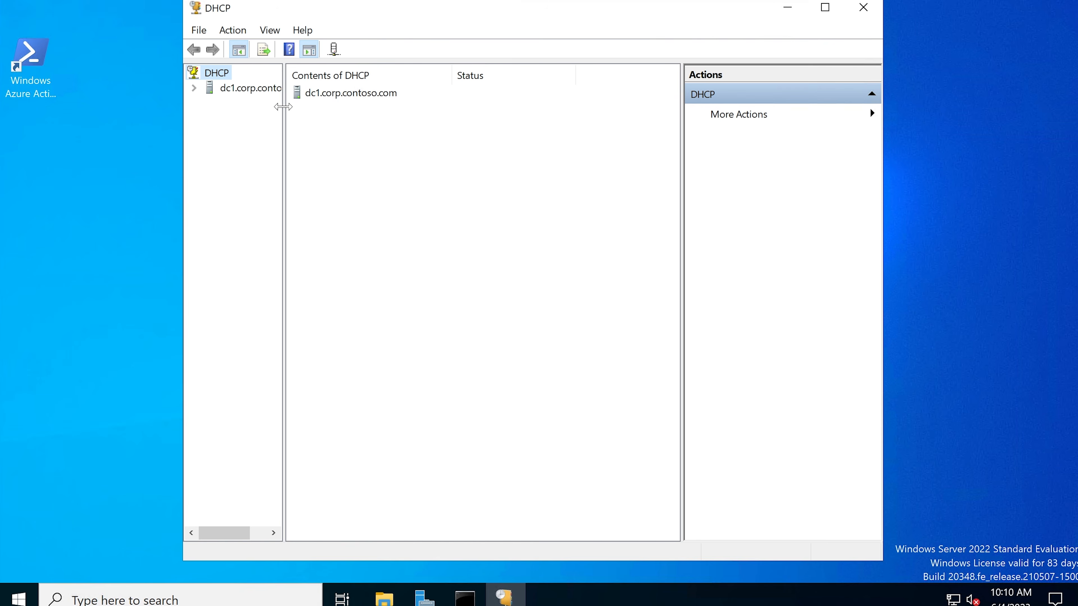
drag(283, 106, 365, 105)
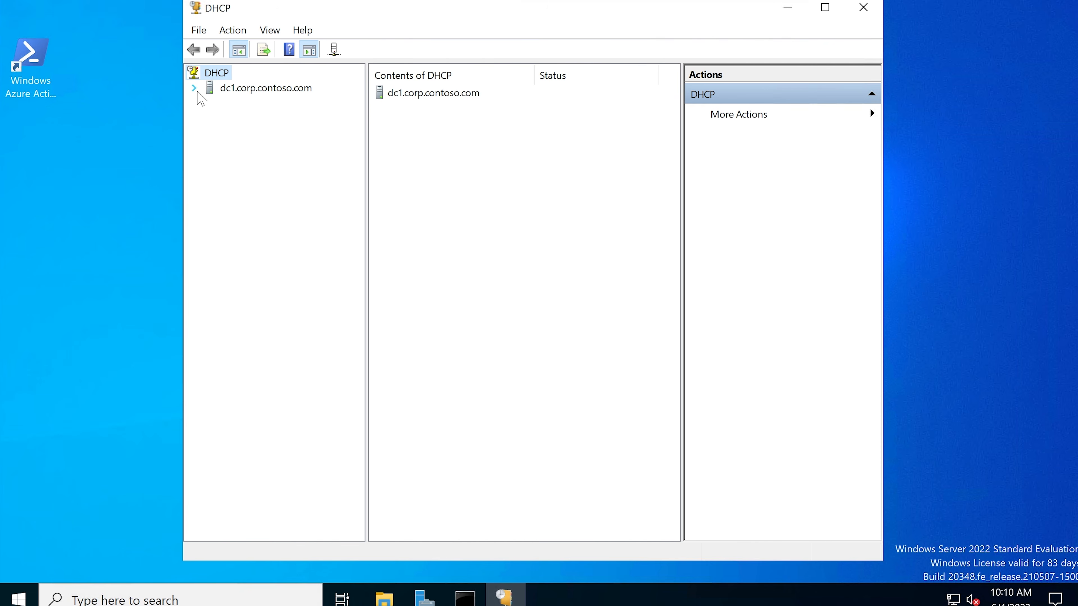
Step: Expand dc1.corp.contoso.com to the IPv4 scope [10.0.0.0] Corpnet, widen the view and examine its address pool range
click(194, 88)
double_click(221, 103)
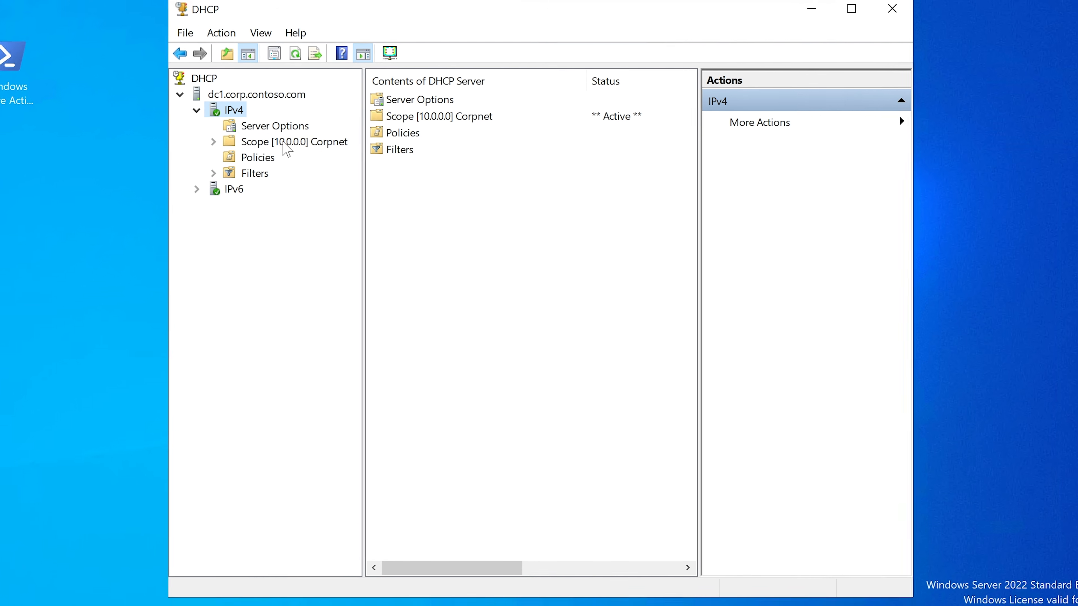
double_click(285, 141)
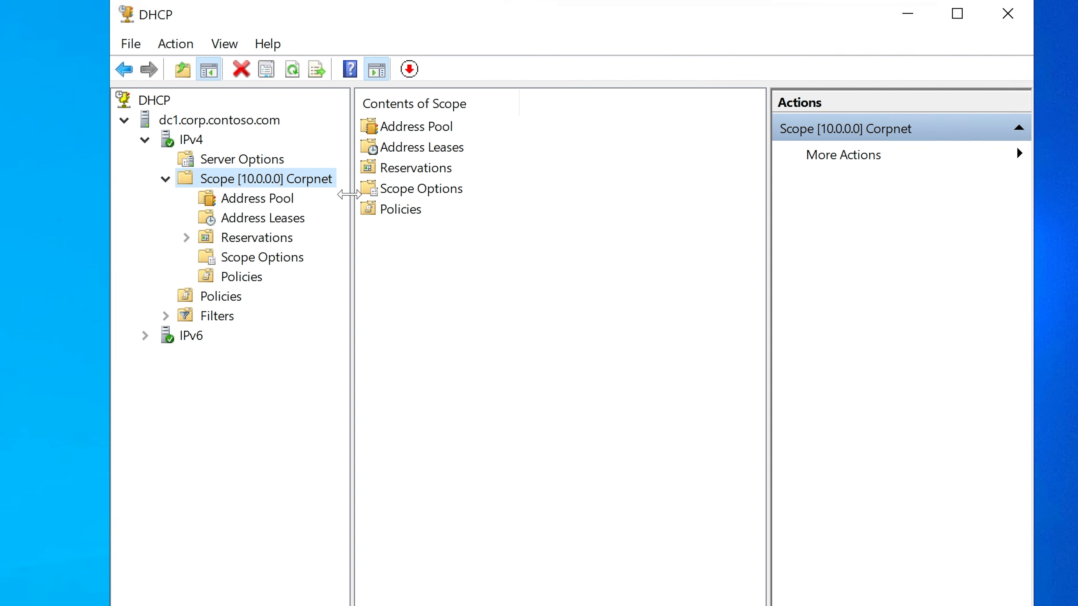
drag(349, 194, 414, 194)
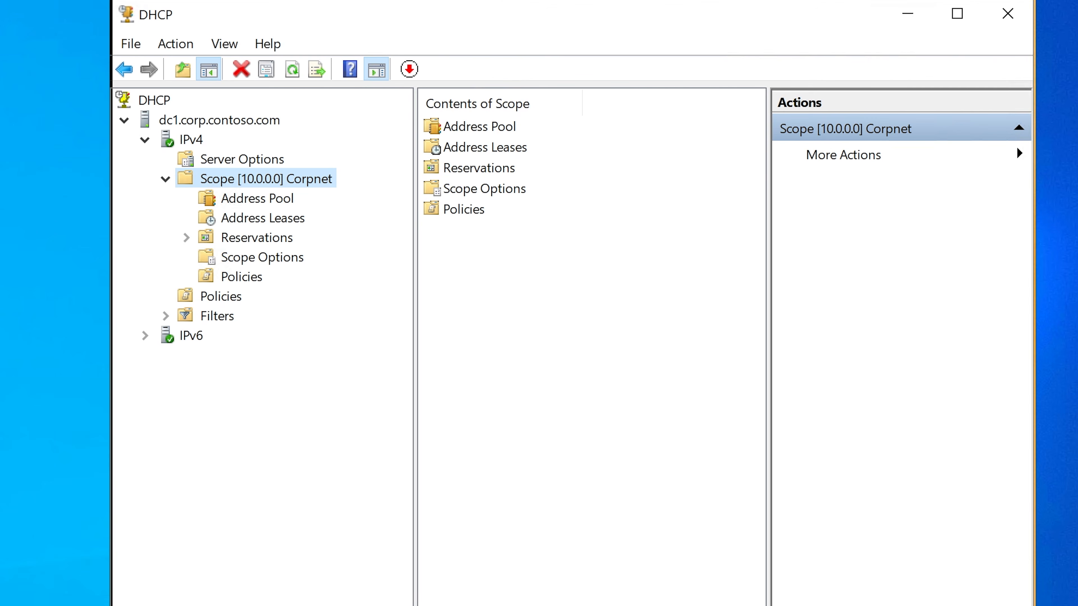
drag(1034, 182, 1077, 183)
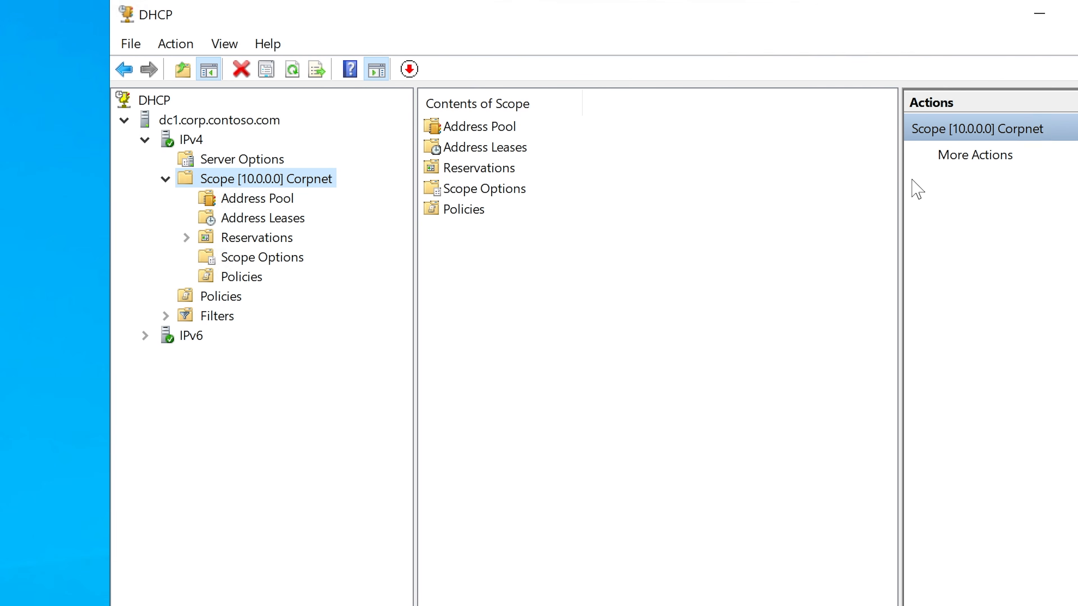
click(237, 196)
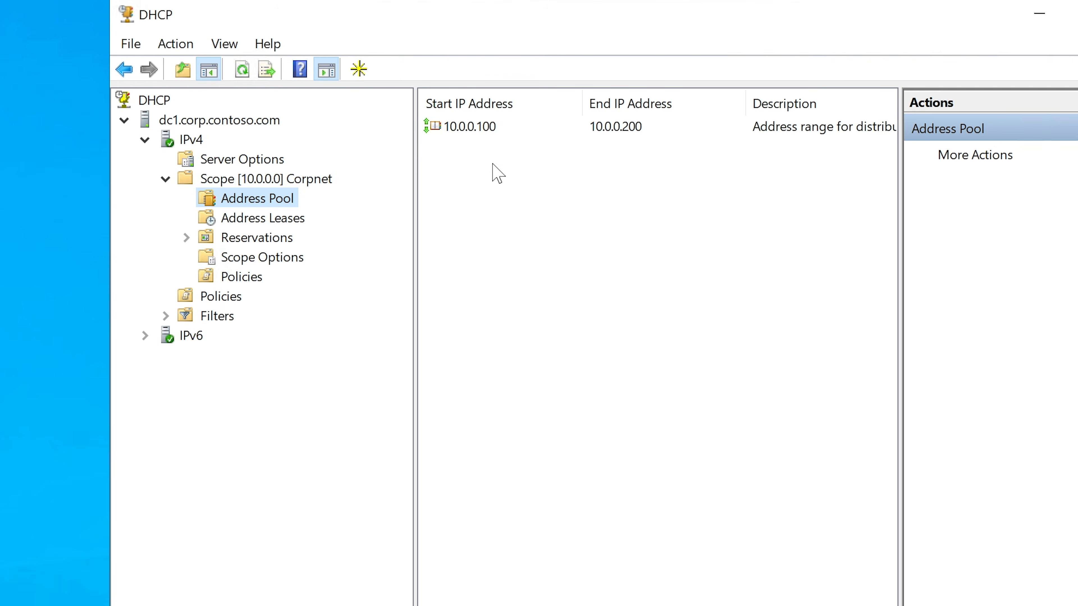
click(499, 135)
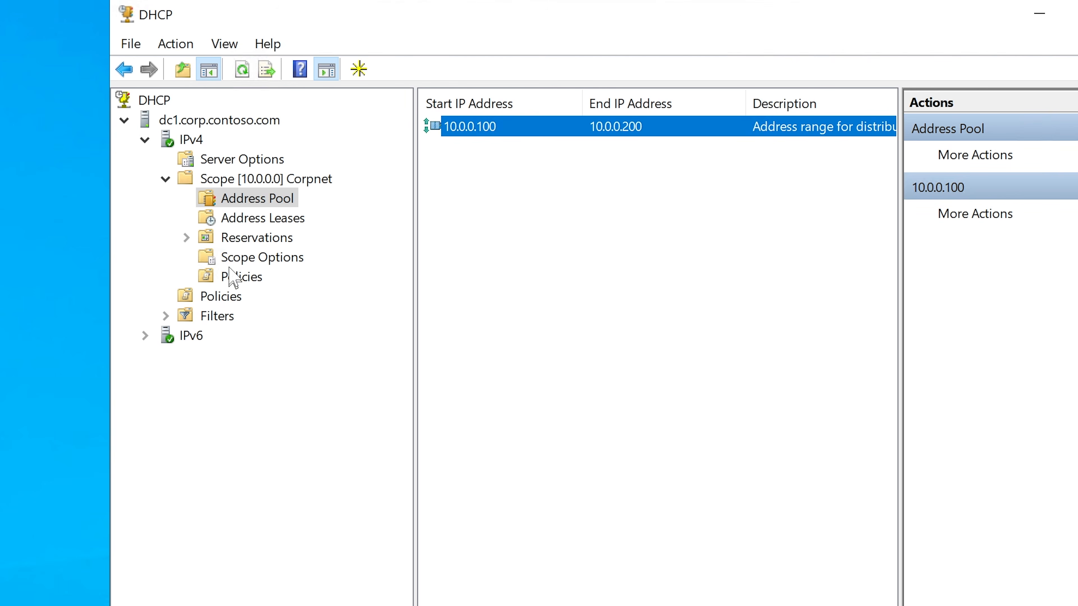
click(191, 141)
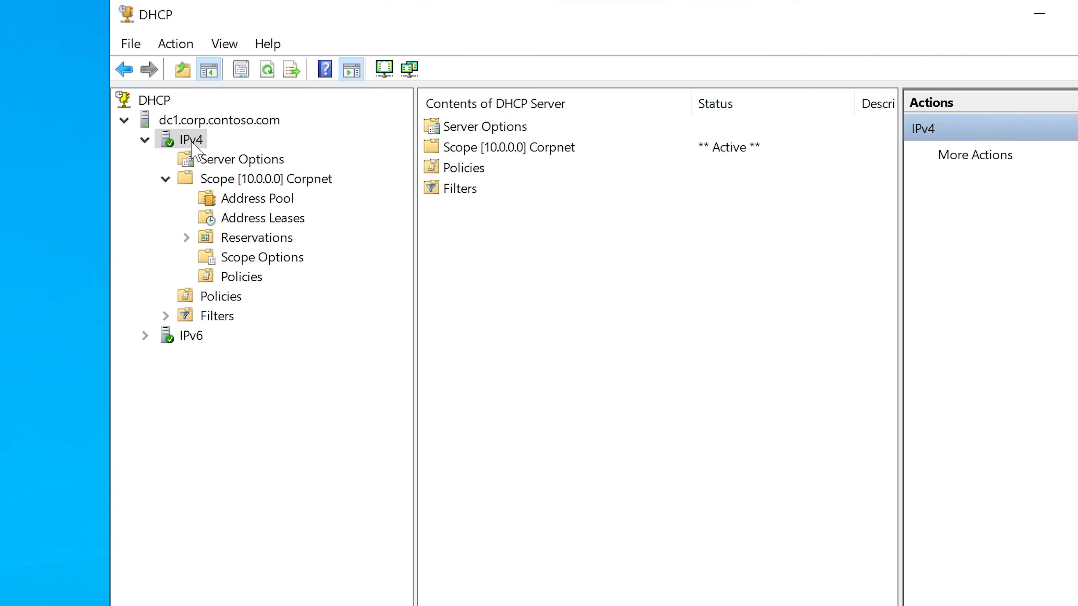
right_click(192, 142)
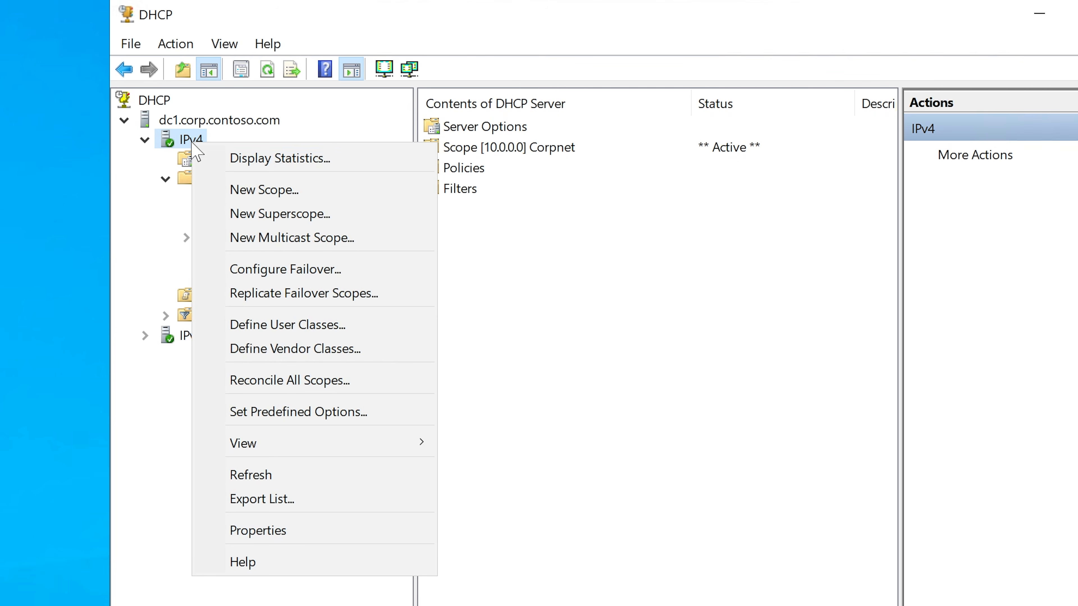
click(266, 191)
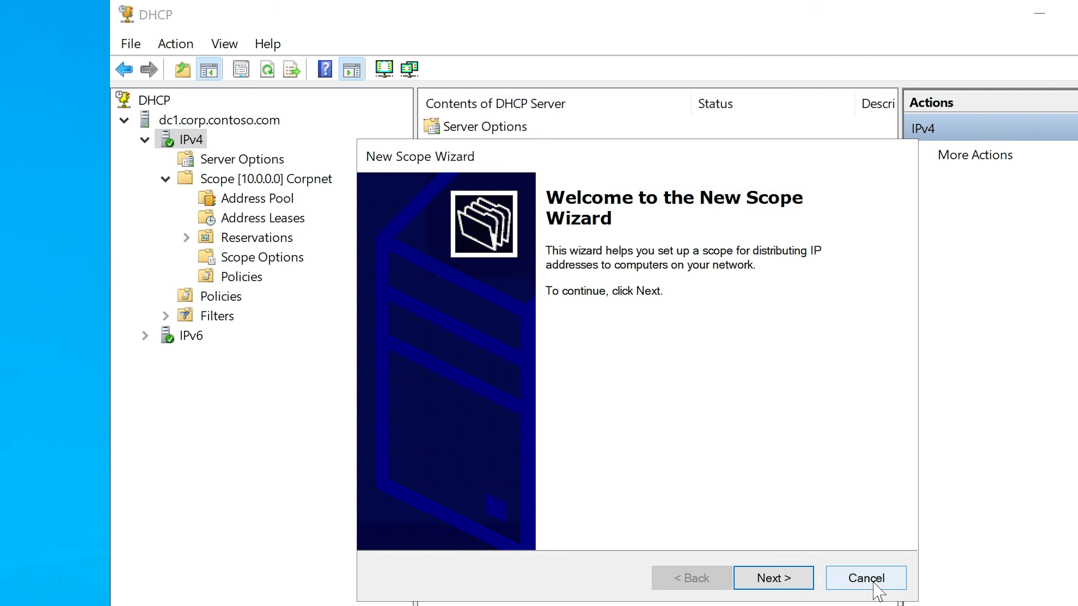
click(866, 578)
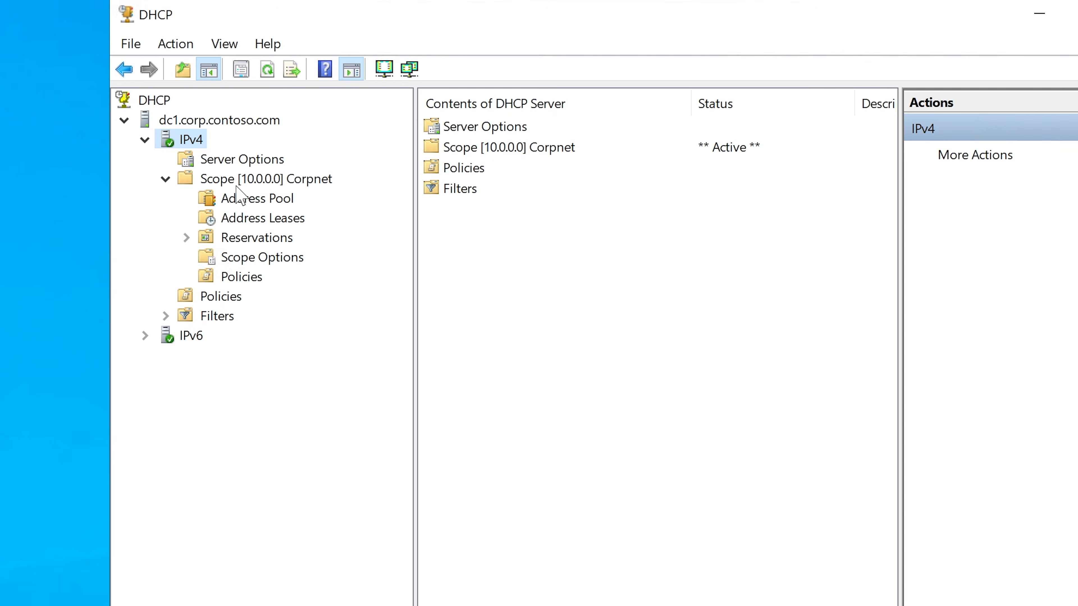
Step: Open the Corpnet scope's address leases, widen the Name column and select the CLIENT2 lease
click(248, 181)
click(279, 196)
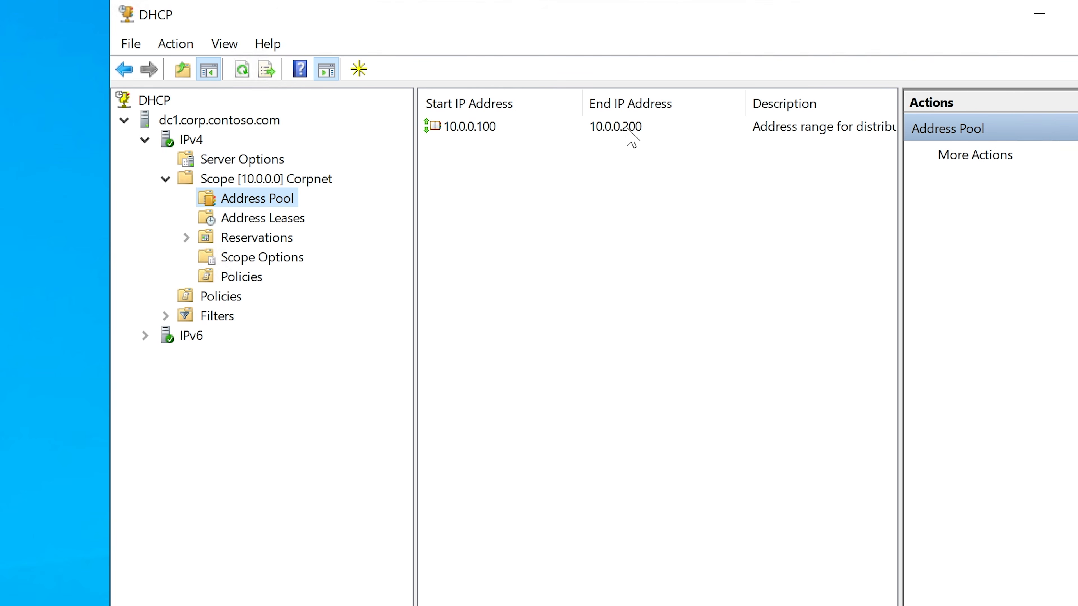
click(243, 220)
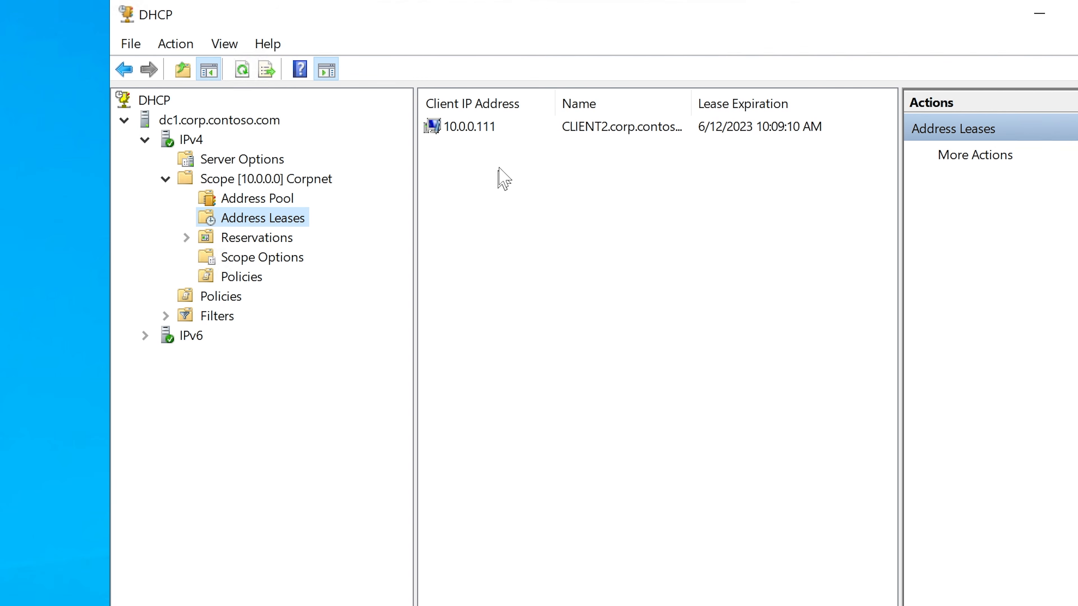
drag(560, 103, 567, 103)
click(650, 133)
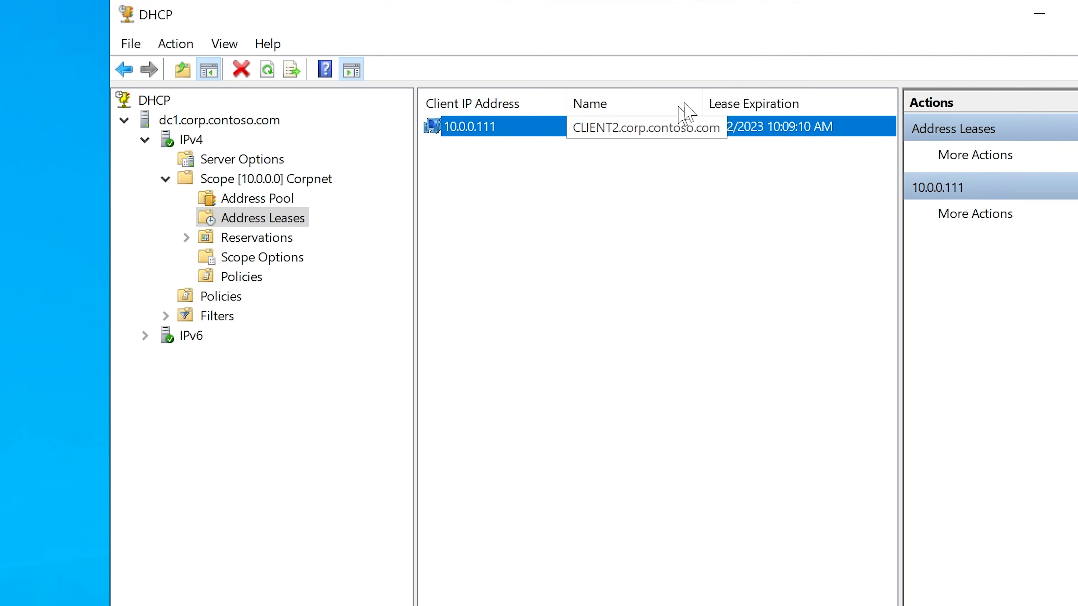
drag(702, 92, 730, 90)
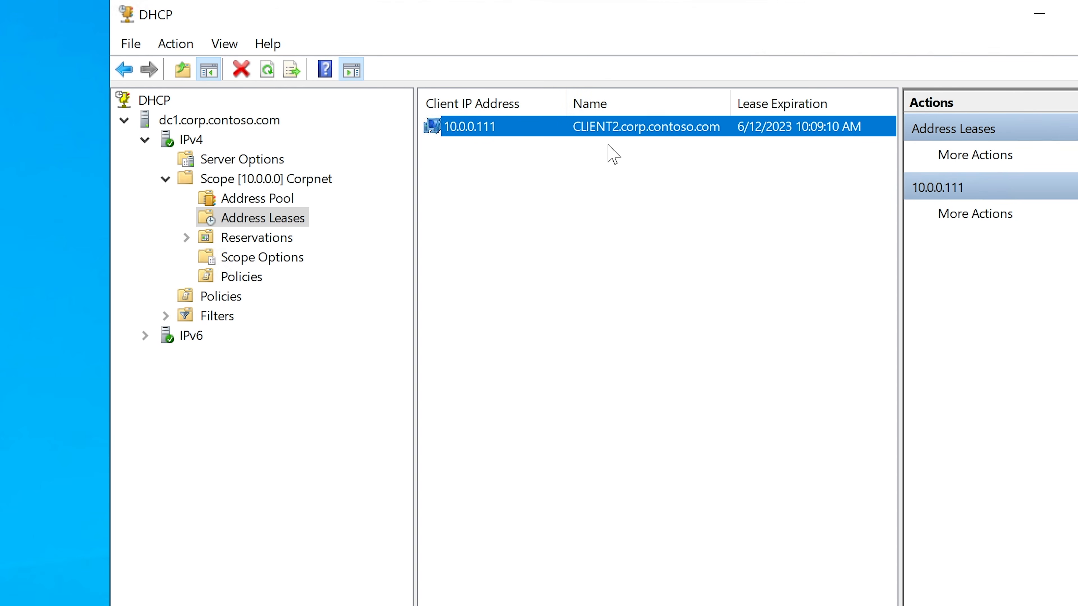
click(610, 129)
drag(110, 303, 87, 303)
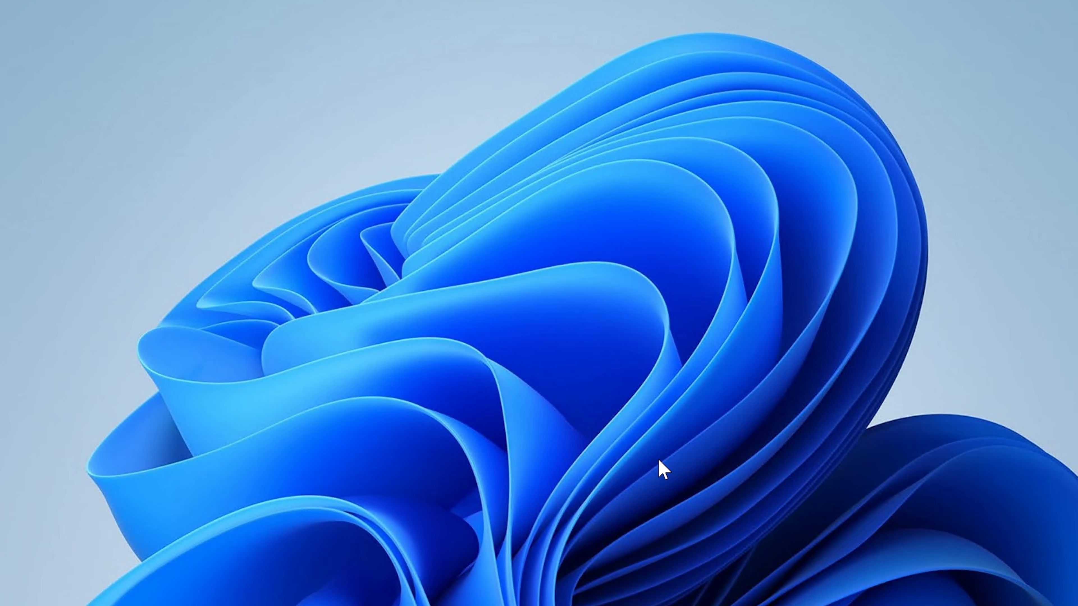
Step: Switch to the CLIENT2 machine, open a Command Prompt and run ipconfig /all to examine its IPv4 address and lease details
key(super+s)
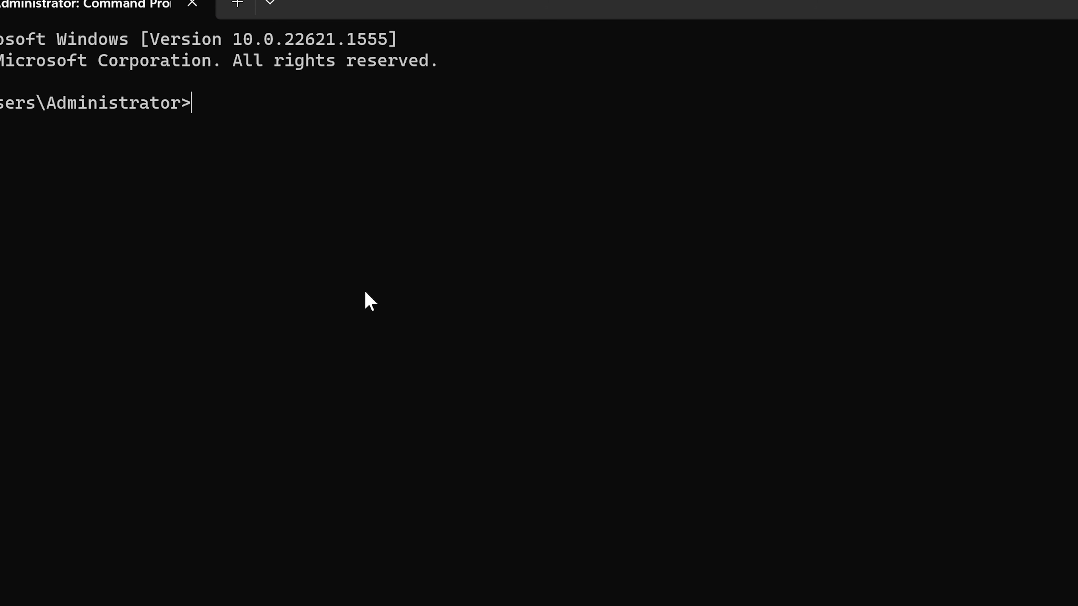
text(ipcfong)
key(BackSpace)
key(BackSpace)
key(BackSpace)
key(BackSpace)
key(BackSpace)
text(onfig /all)
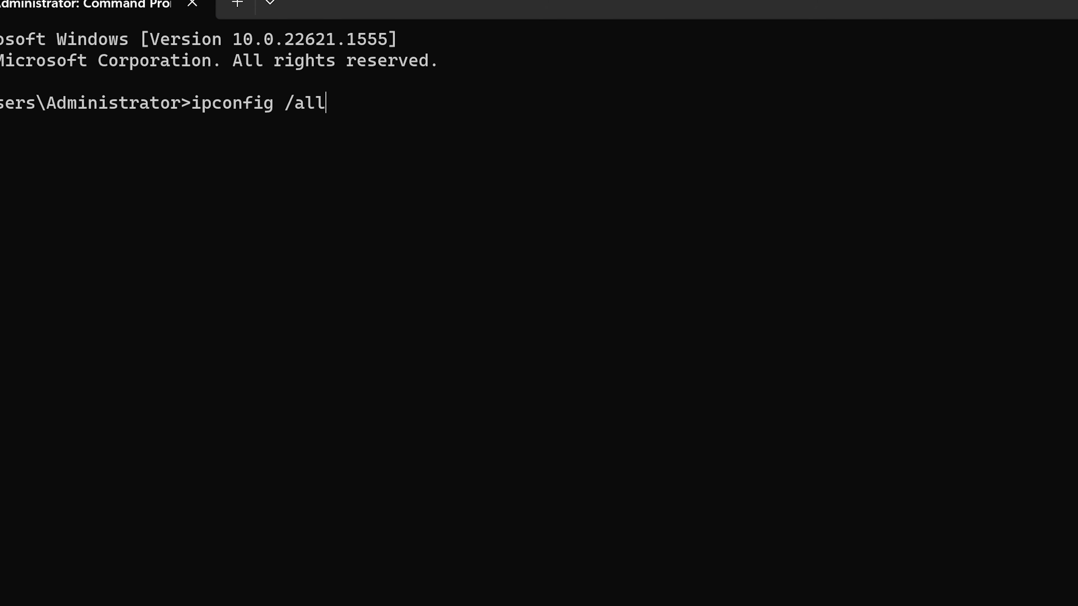
key(Return)
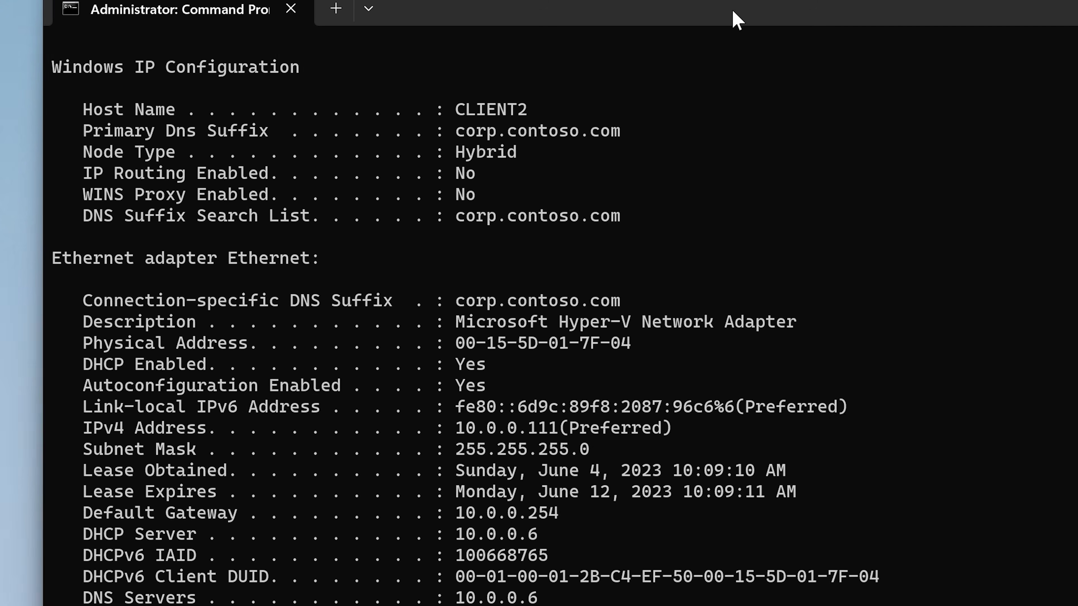
double_click(367, 421)
drag(542, 427, 580, 444)
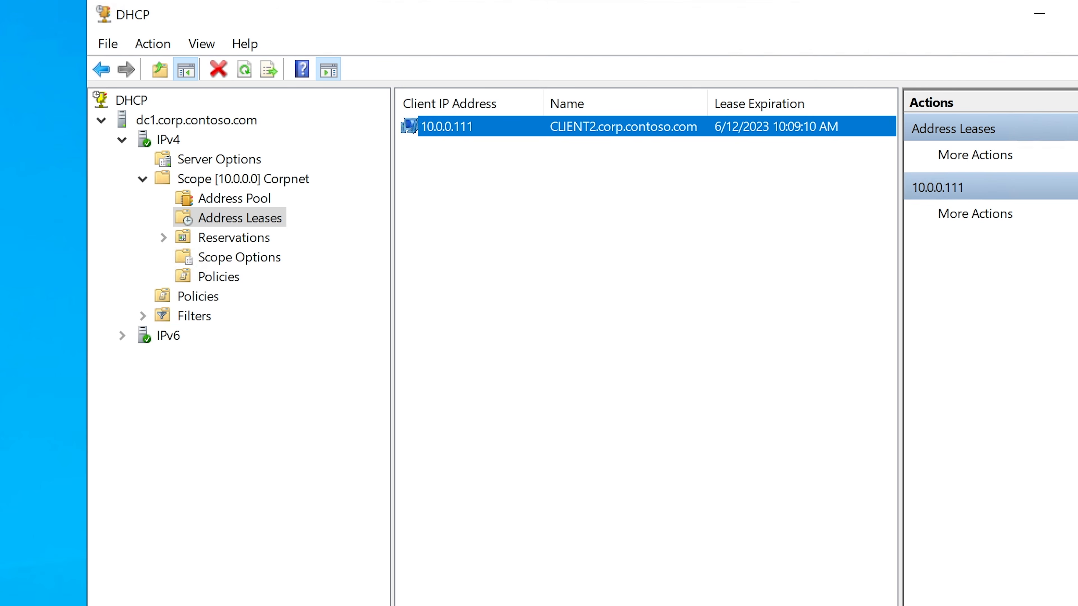
Step: Return to the DHCP console and compare the CLIENT2 lease's IP address, name and expiration
click(445, 163)
click(474, 136)
click(466, 146)
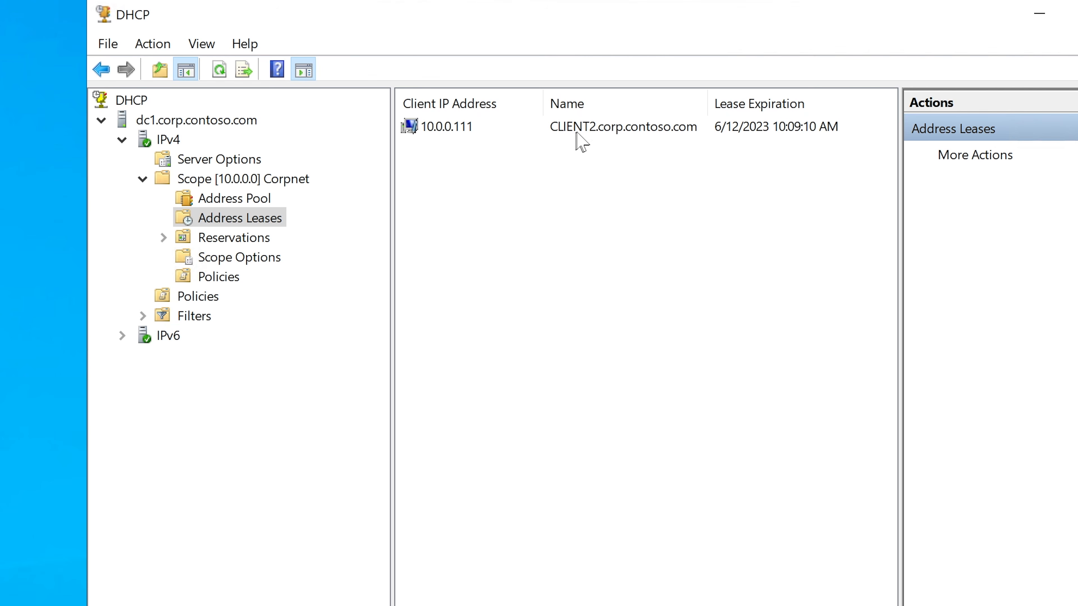
click(602, 128)
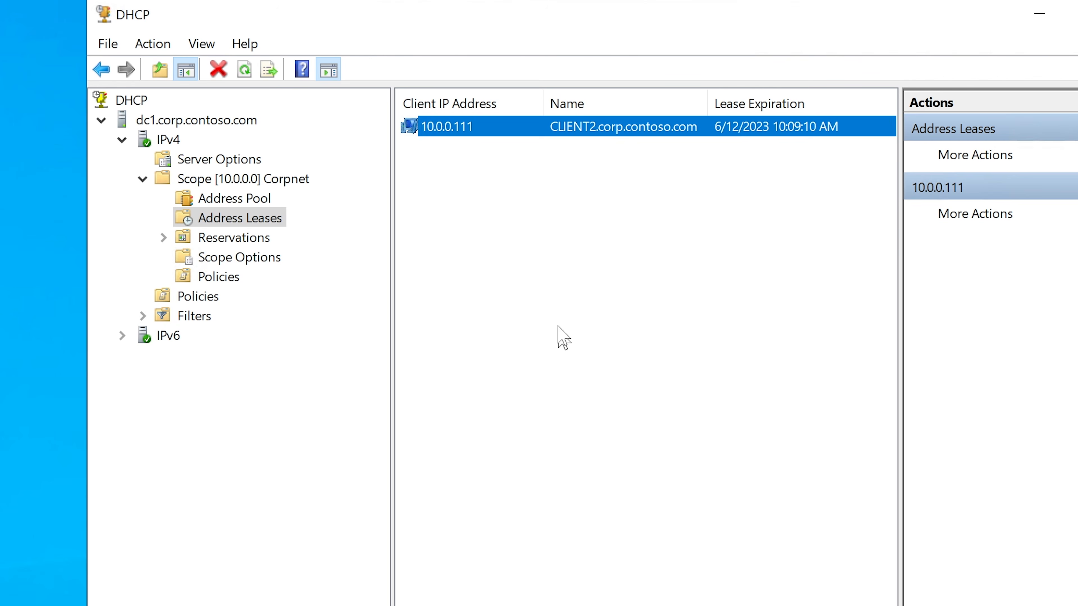
click(556, 281)
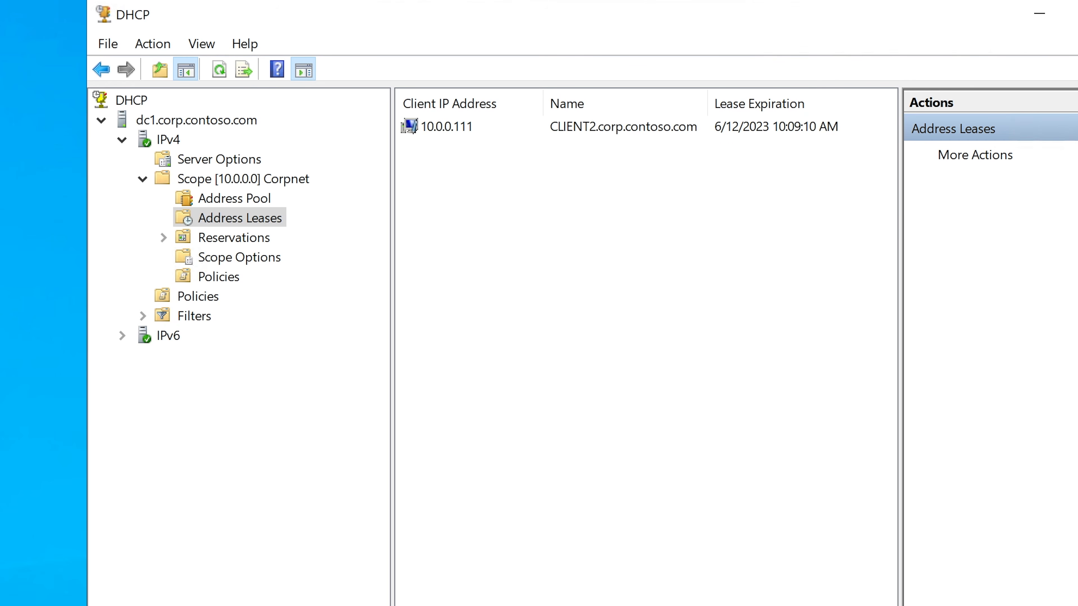
Step: Widen the Unique ID column in the address leases to read CLIENT2's full hardware address, and select its lease
scroll(646, 347, right, 2)
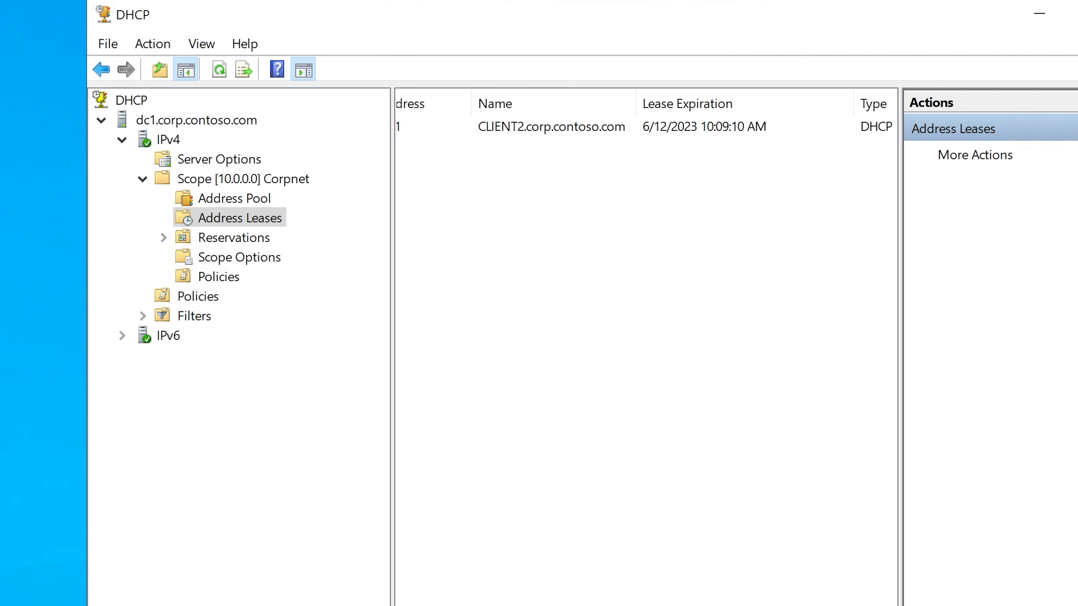
scroll(695, 130, right, 9)
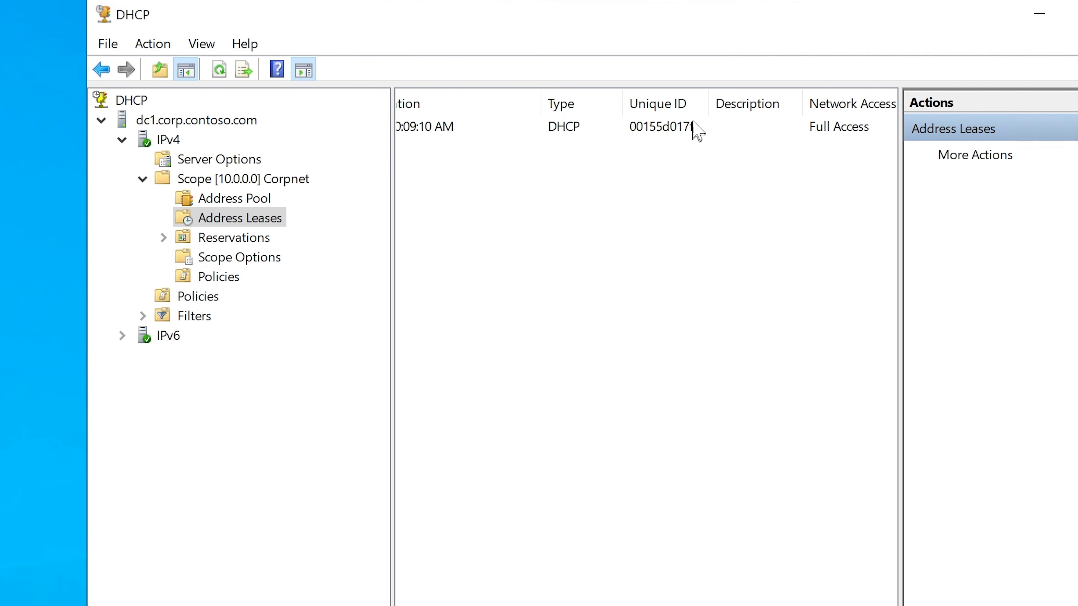
drag(708, 107, 753, 107)
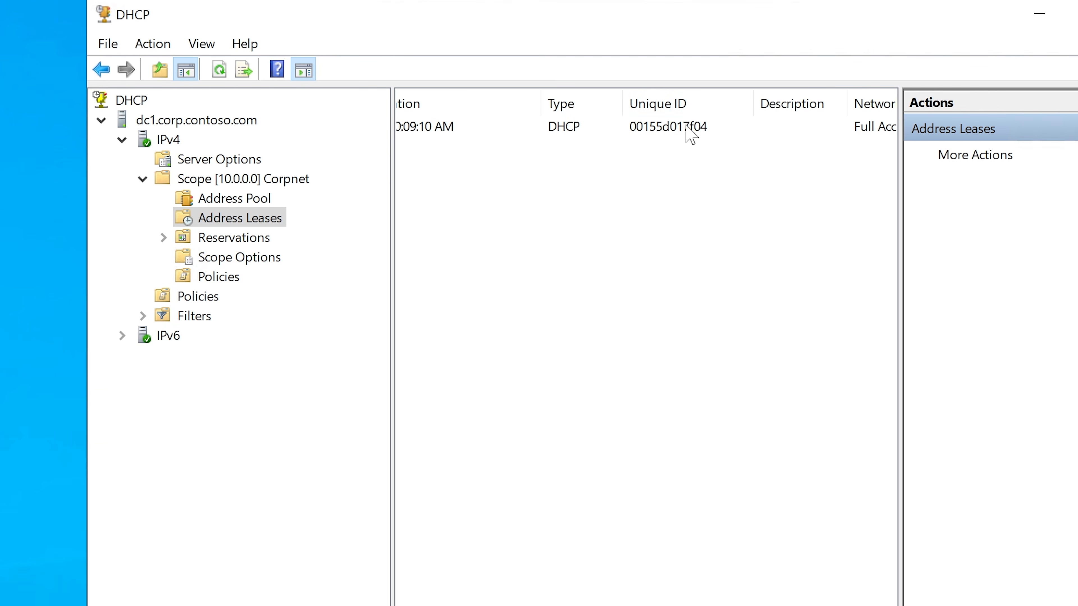
click(690, 135)
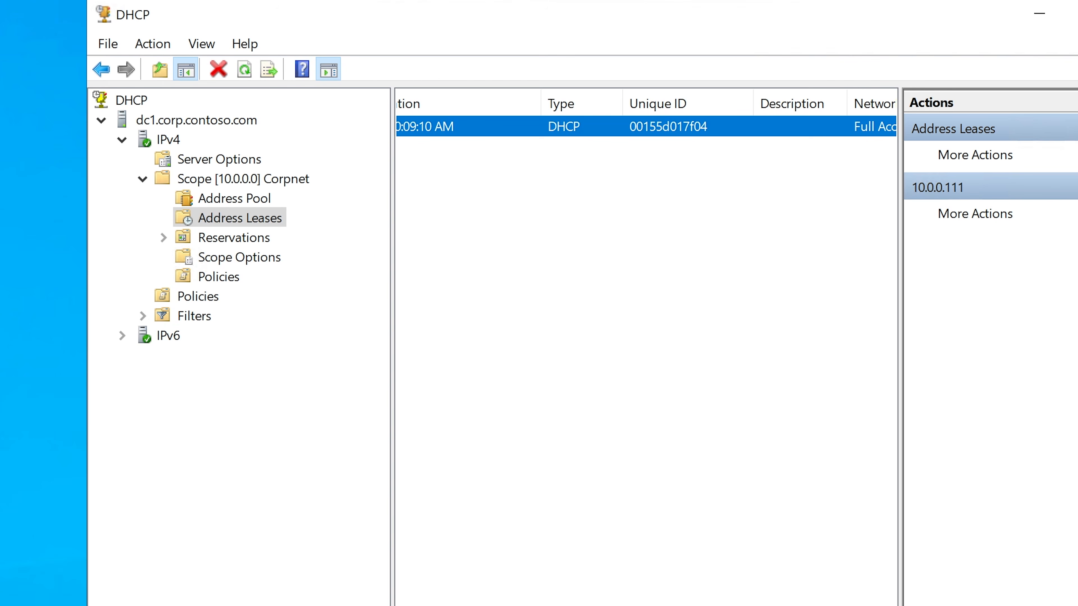
Step: Bring the sticky note to the front and place it just below the CLIENT2 lease's Unique ID
key(alt+Tab)
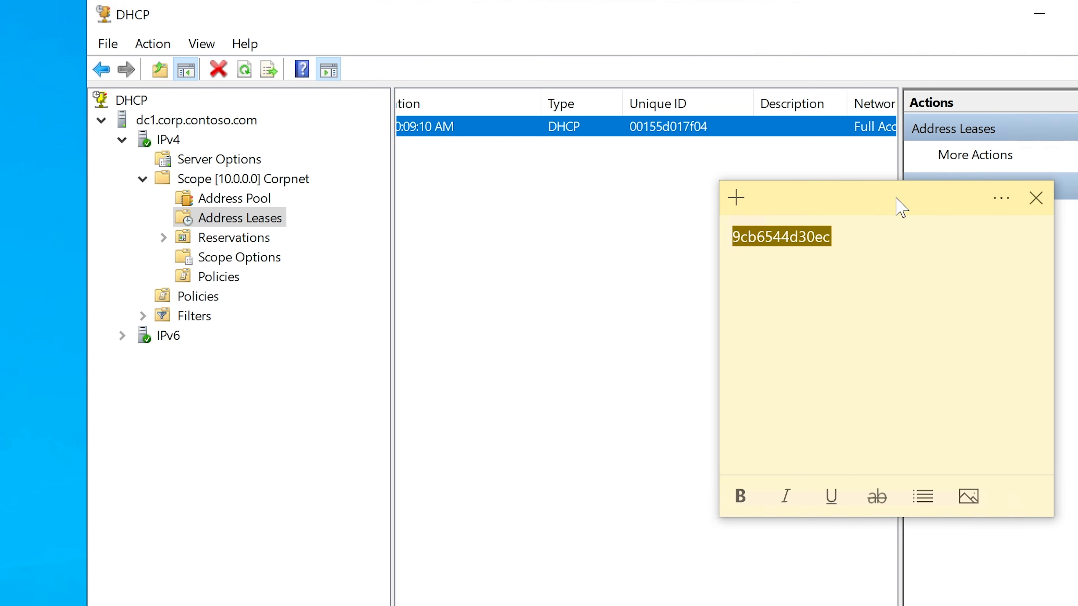
drag(895, 198, 744, 212)
click(723, 191)
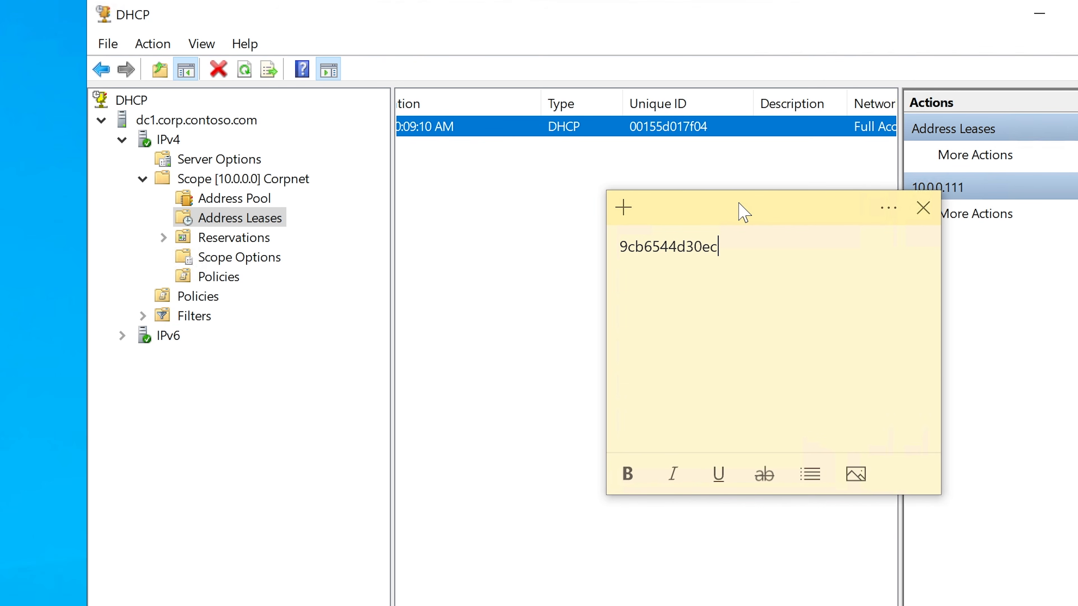
Step: Select the hardware address in the sticky note, and return to the first columns of the DHCP address leases with no lease selected
drag(702, 251, 599, 250)
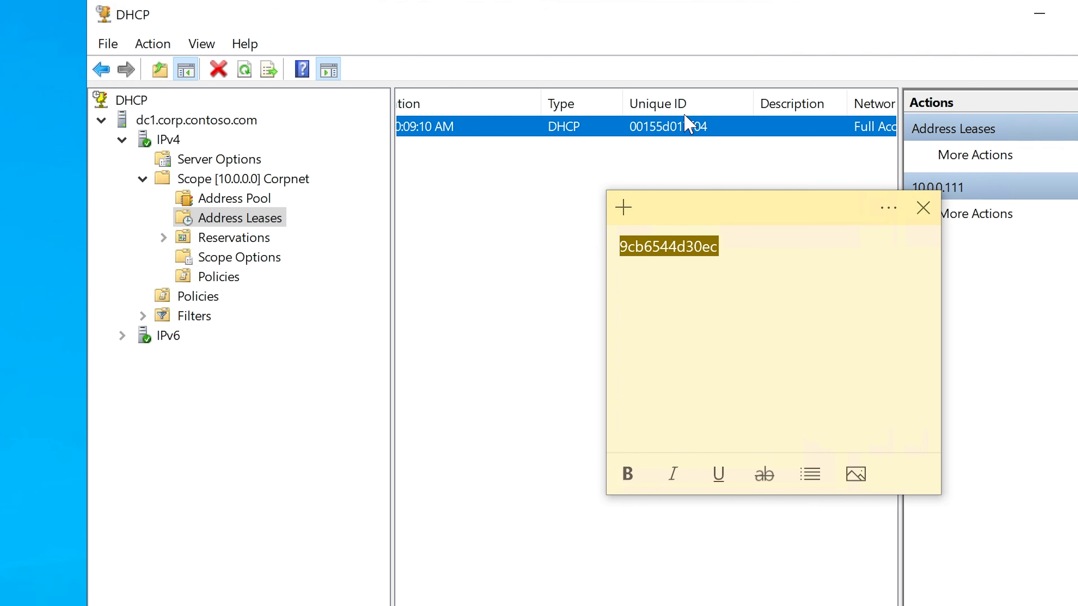
right_click(606, 126)
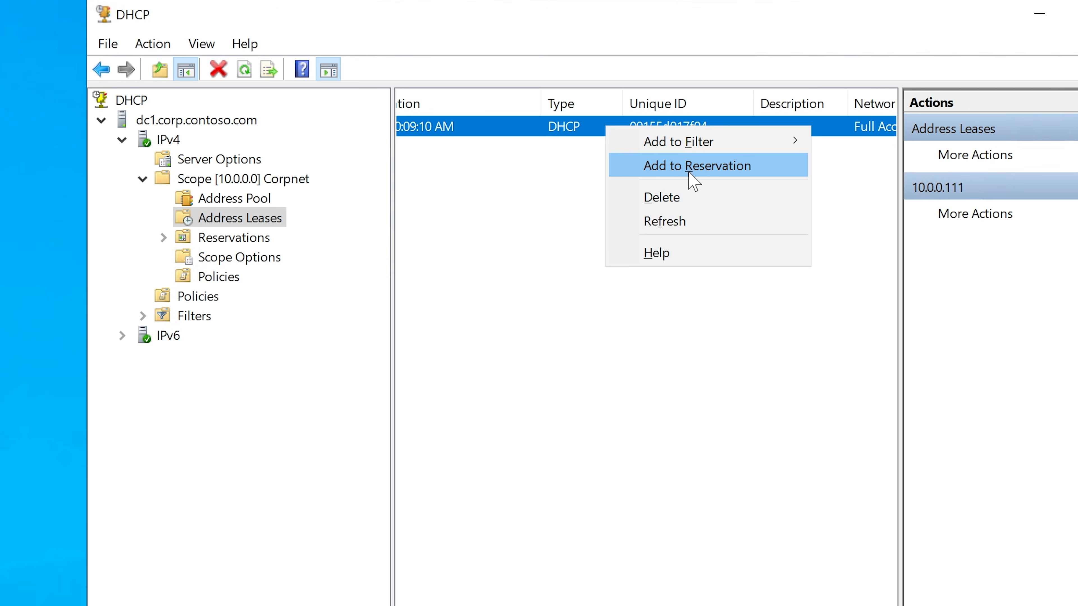
key(Escape)
scroll(646, 339, left, 8)
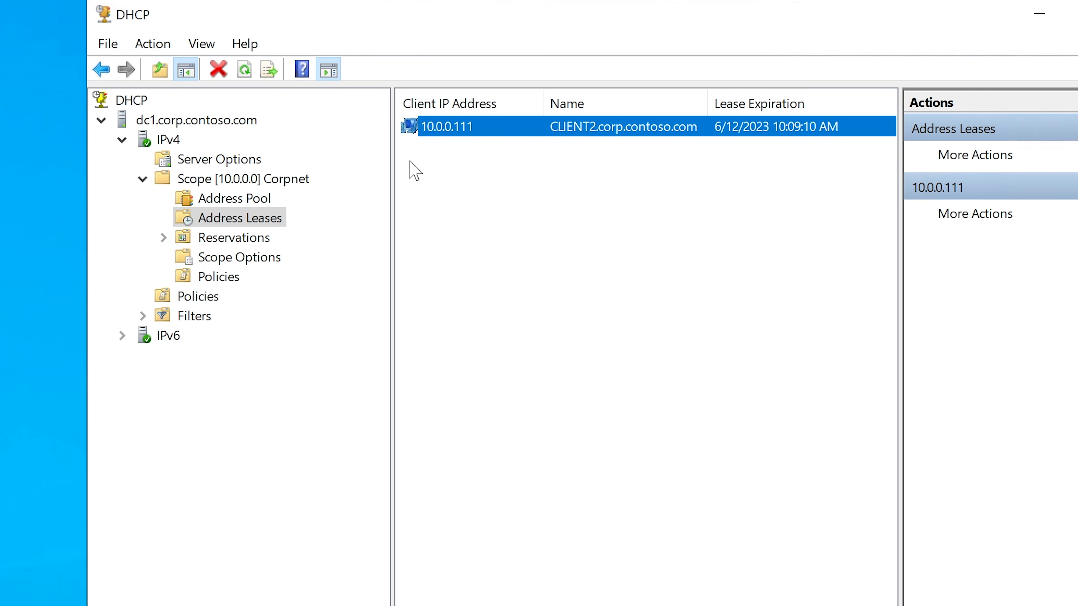
click(475, 160)
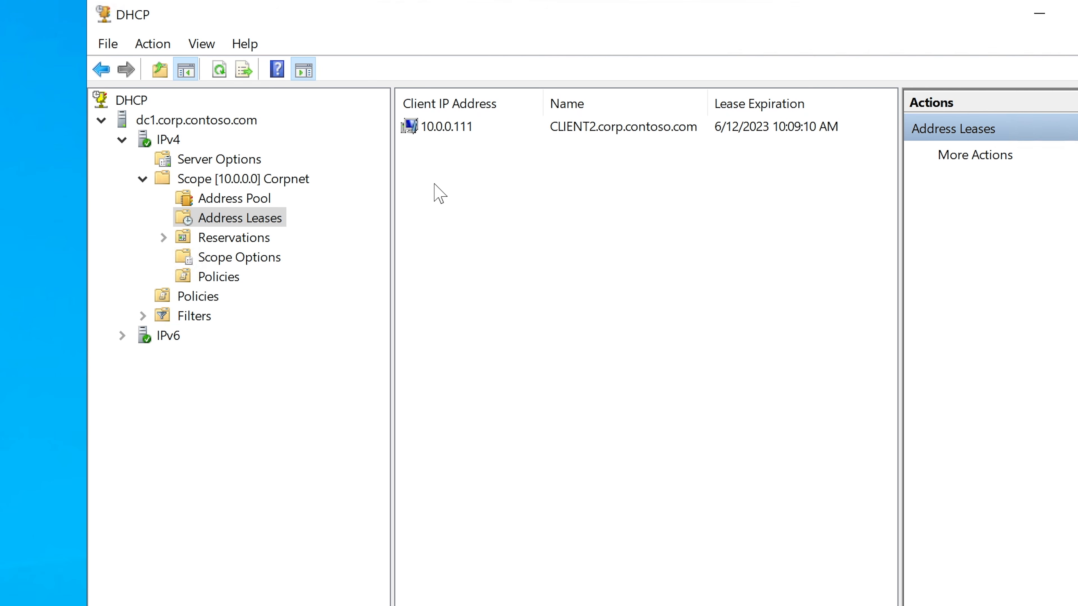
Step: Start a new reservation under the Corpnet scope's Reservations and move its dialog clear of the console tree
click(164, 240)
click(203, 238)
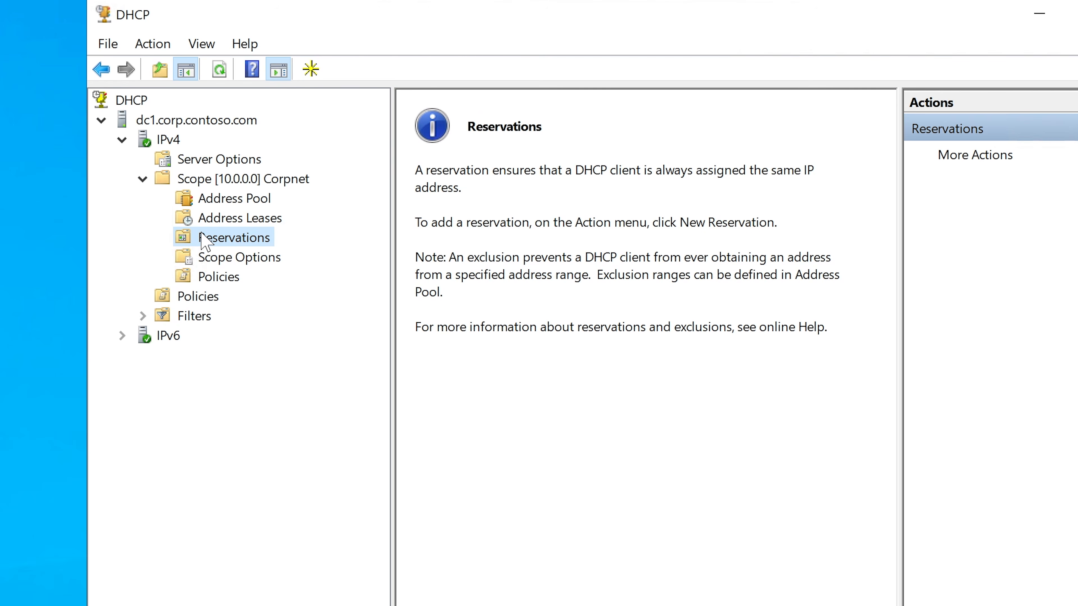
key(Up)
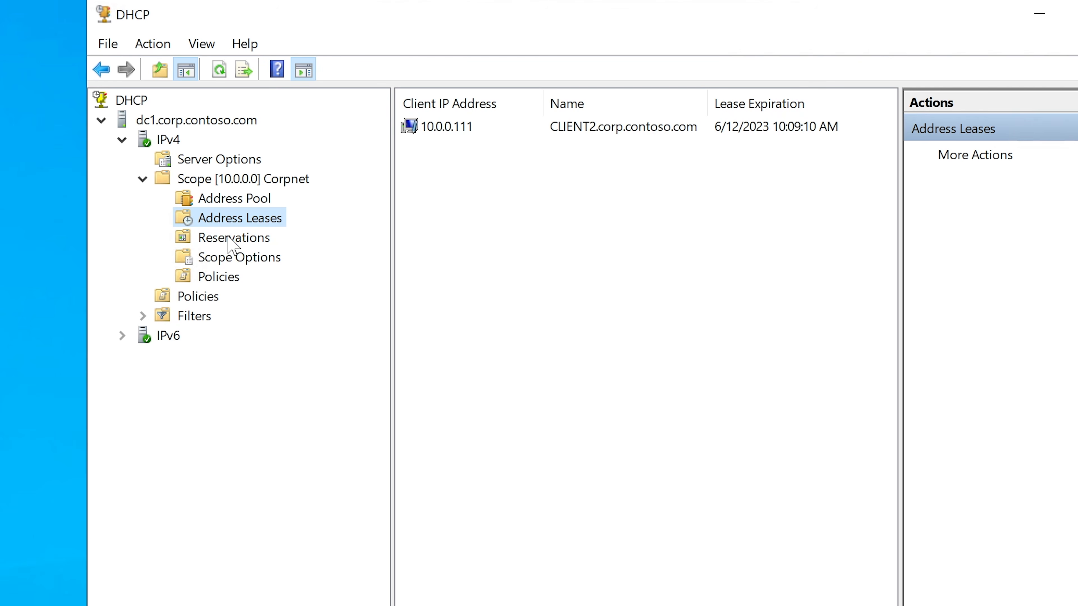
key(Down)
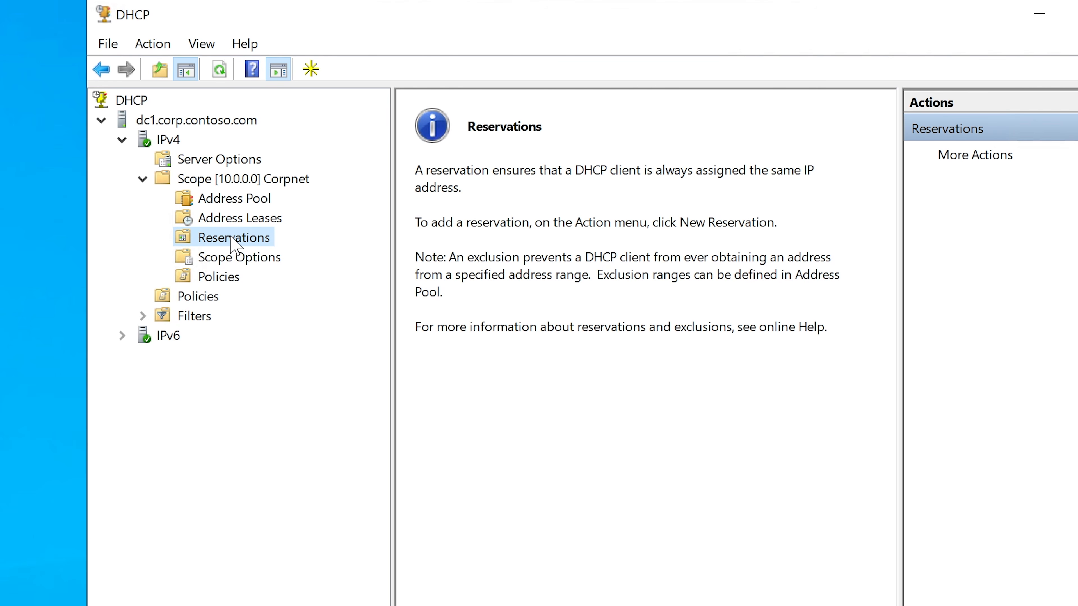
right_click(232, 244)
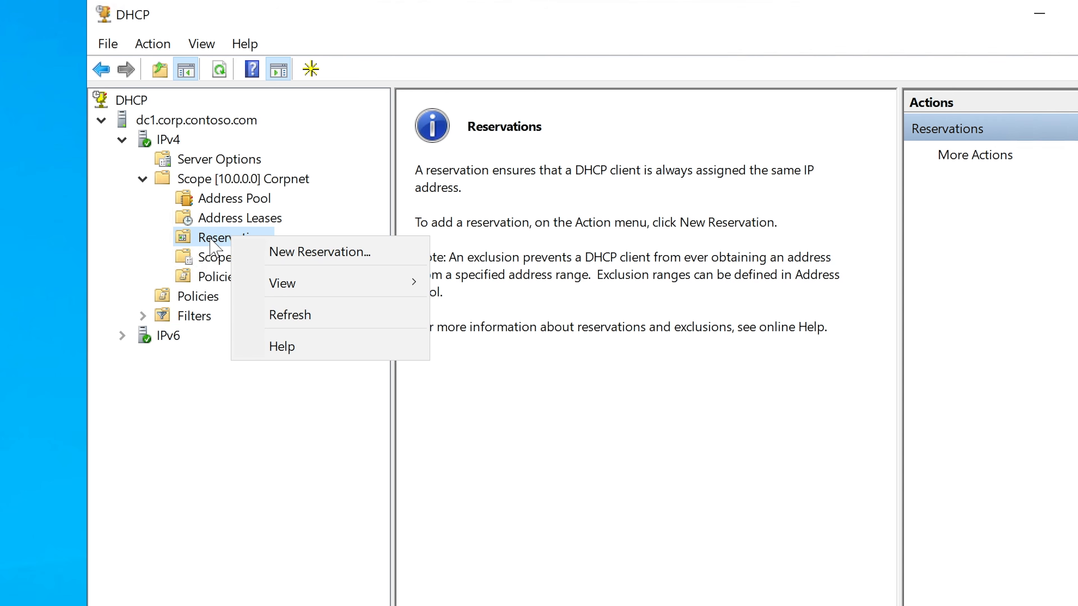
click(296, 255)
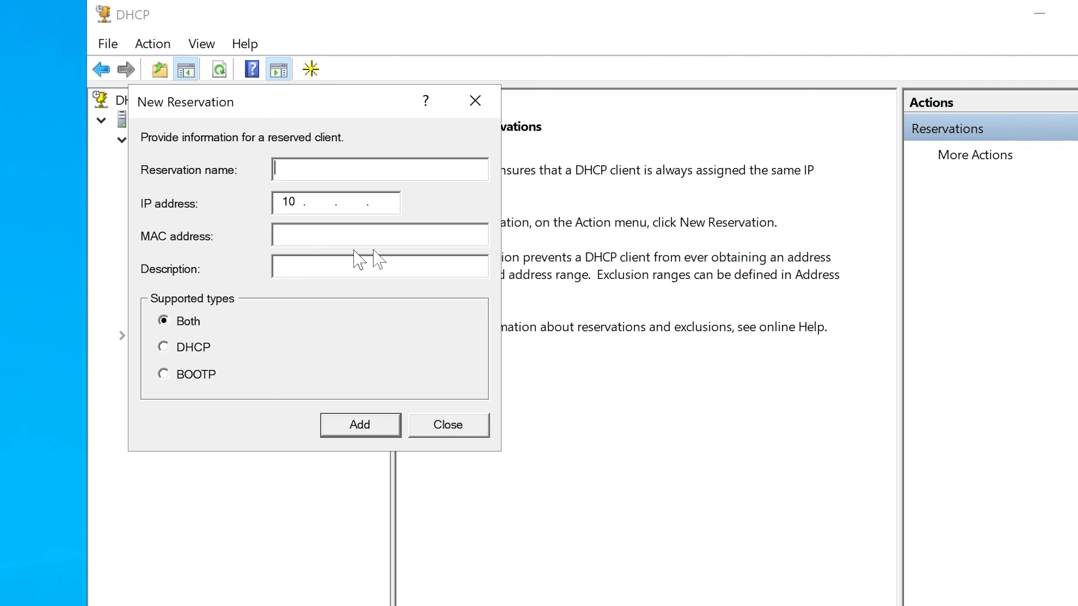
drag(373, 101, 589, 198)
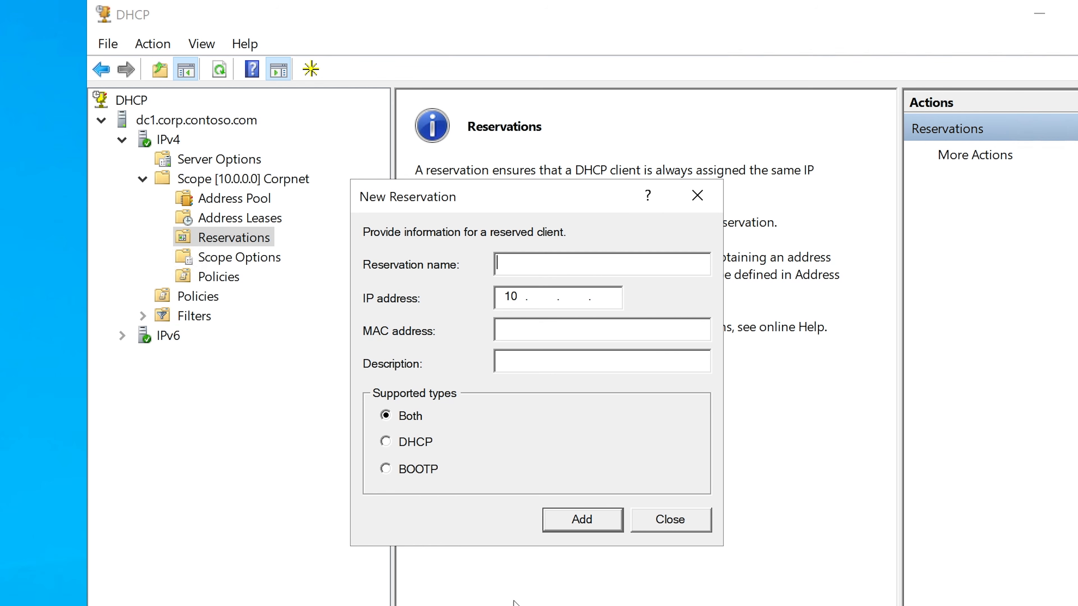
Step: Check the server's host name in the ipconfig output and the system's About page, and return to the new reservation
click(561, 605)
drag(761, 47, 626, 129)
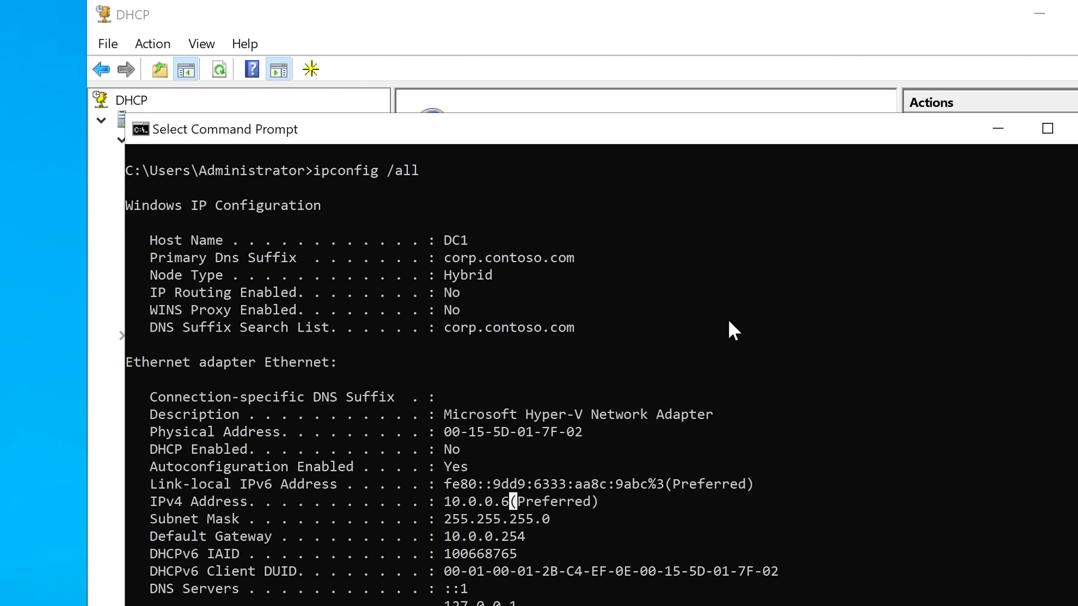
drag(152, 242, 466, 238)
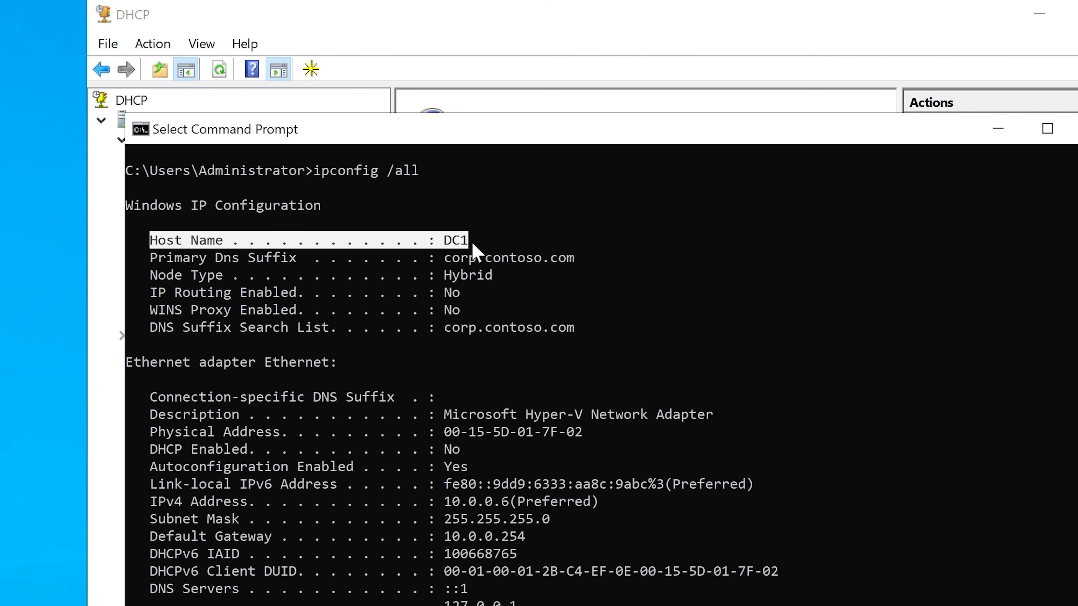
key(super+x)
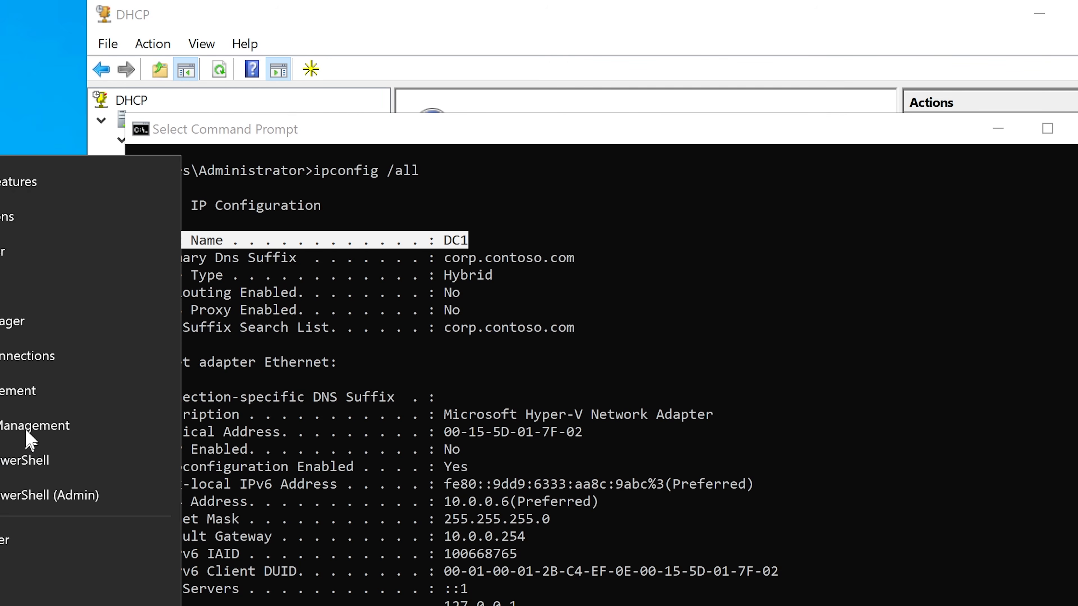
click(12, 293)
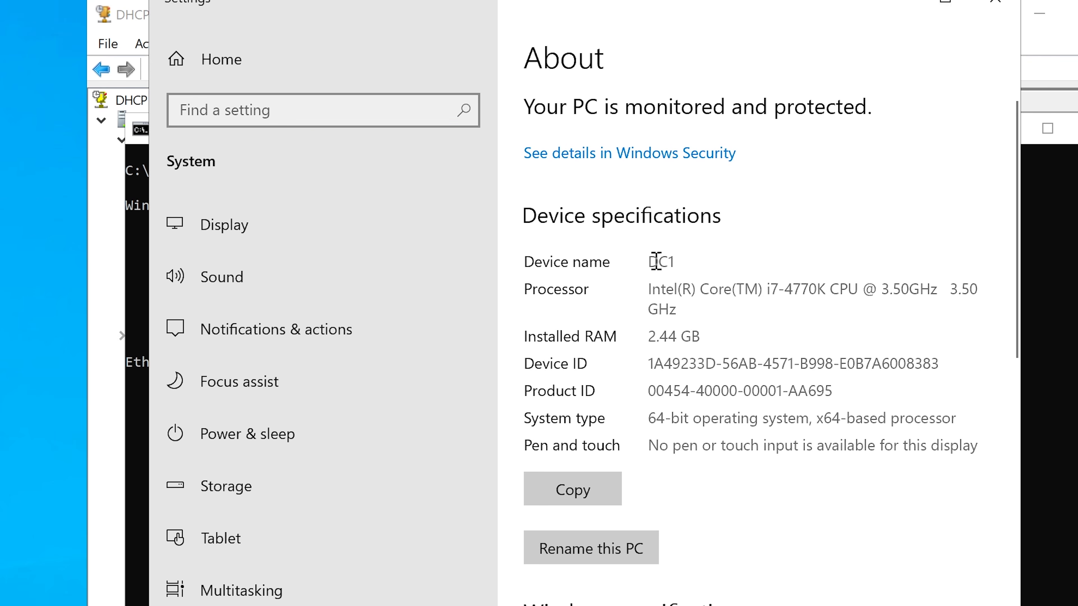
double_click(656, 260)
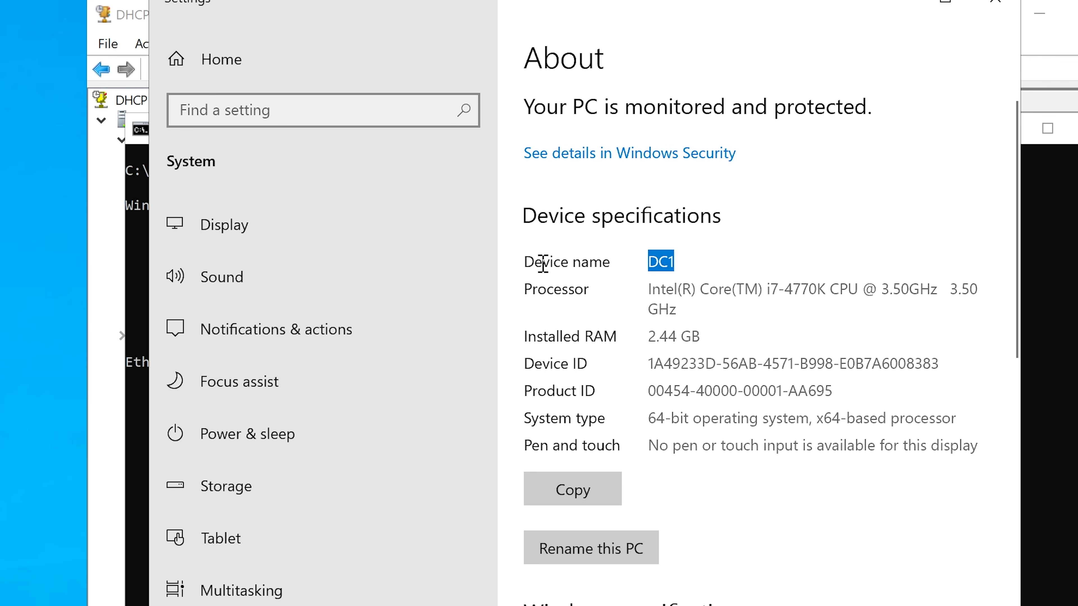
click(895, 5)
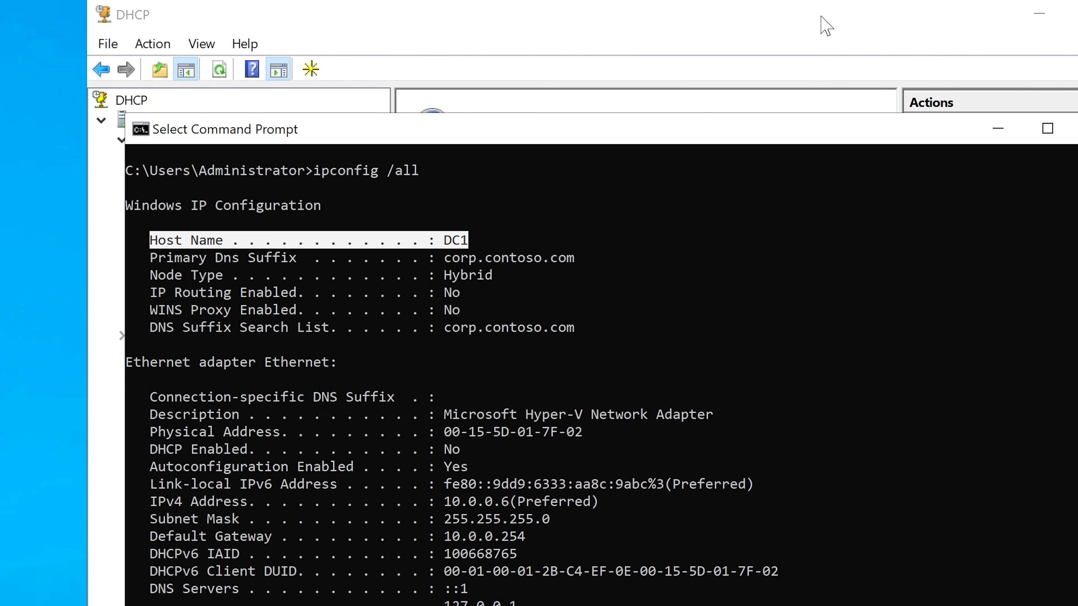
click(700, 28)
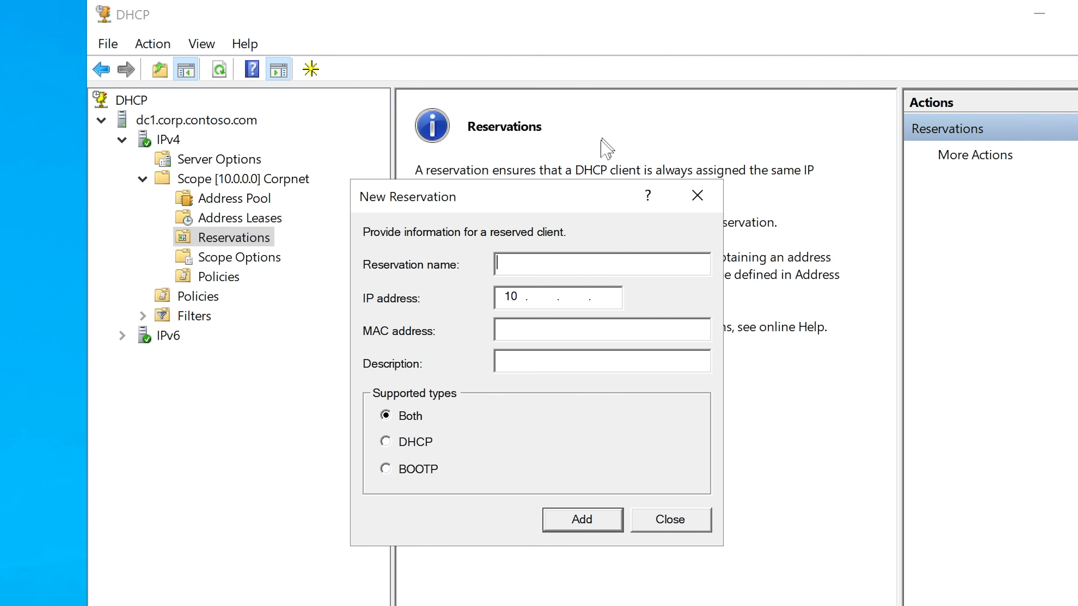
Step: Name the new reservation printer1athr
drag(585, 186, 612, 237)
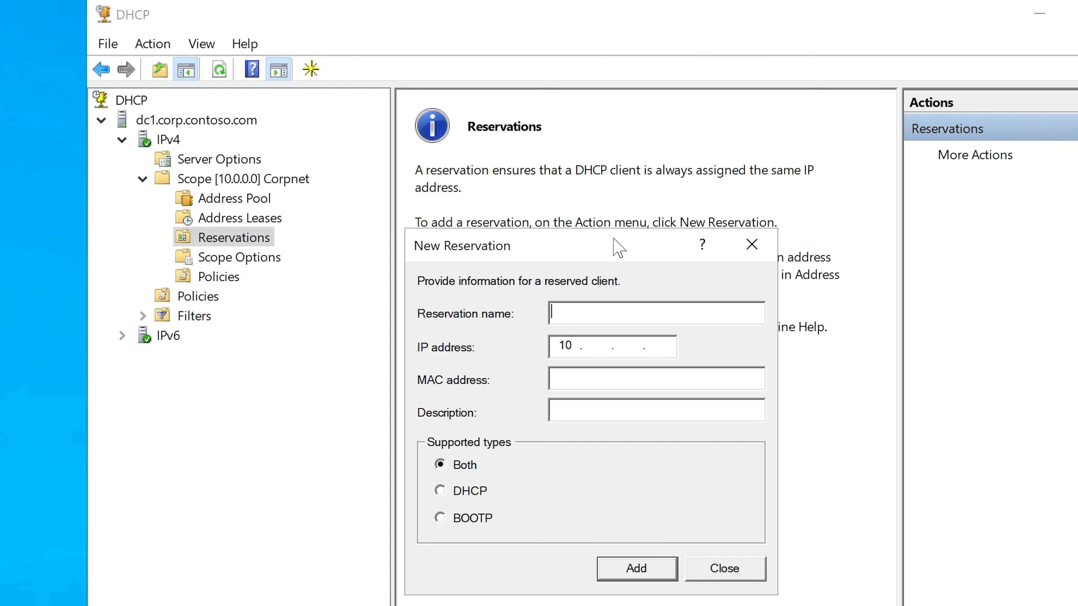
text(printer11)
key(BackSpace)
text(athr)
drag(622, 310, 554, 310)
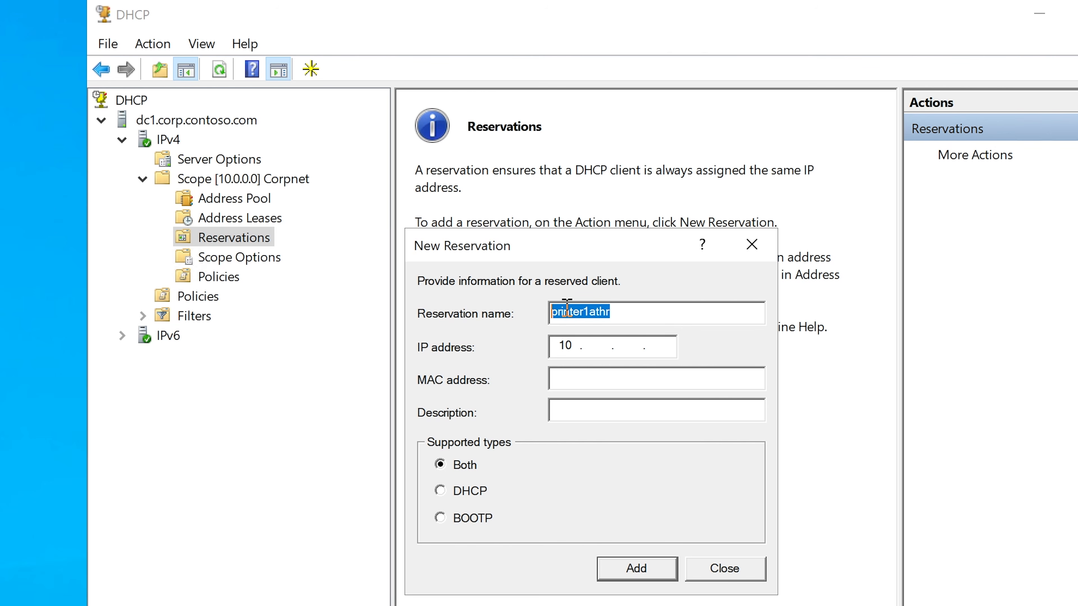
drag(589, 243, 596, 240)
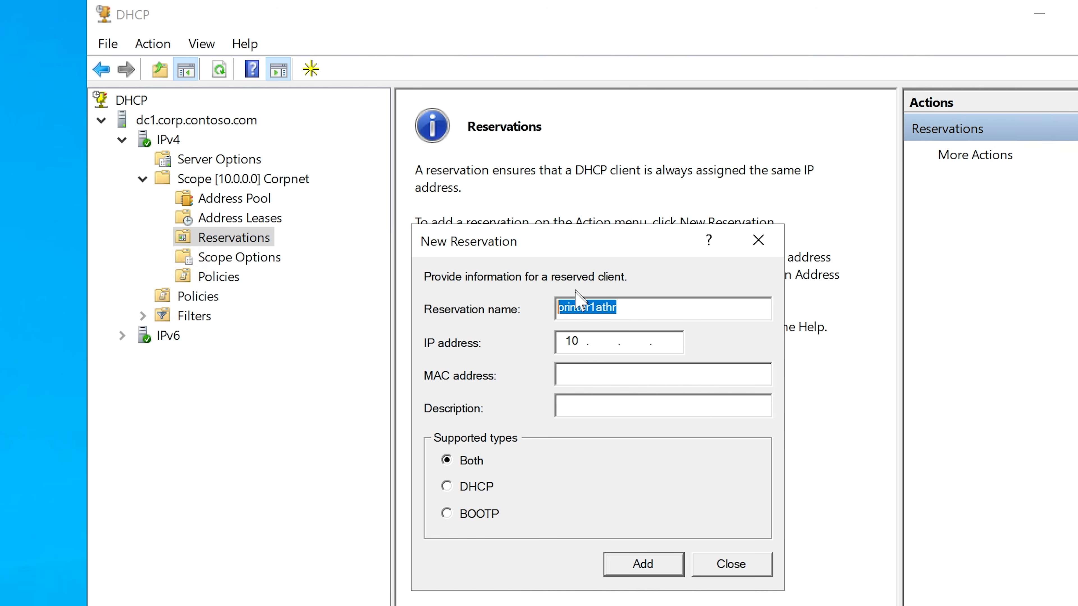
Step: Set the reservation's IP address to 10.0.0.112
click(598, 341)
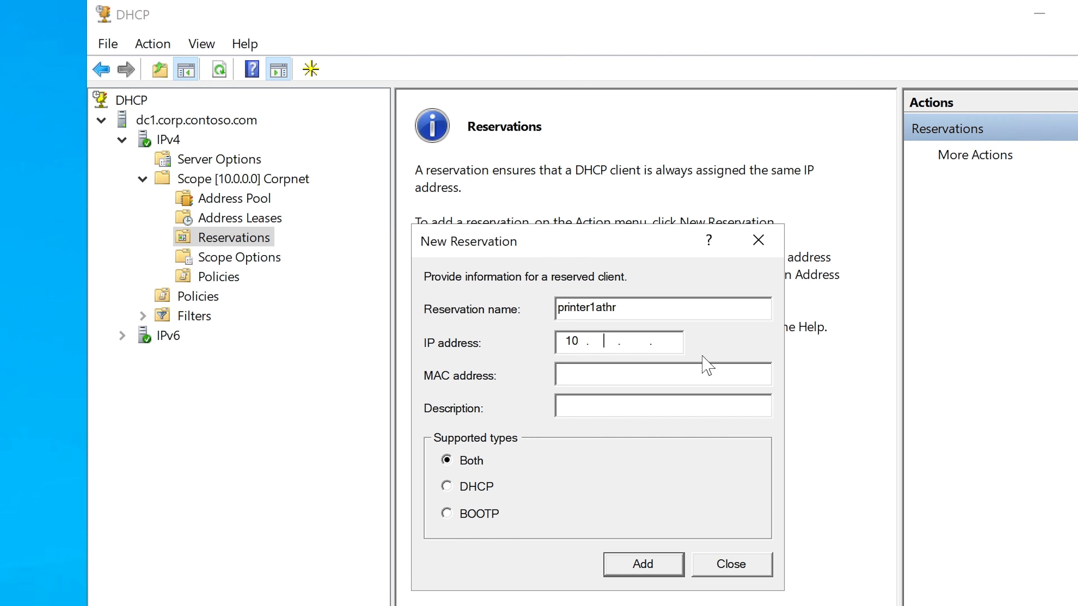
text(0 .0.112)
Step: Copy the hardware address 9cb6544d30ec from the sticky note into the reservation's MAC address
mouse_move(428, 605)
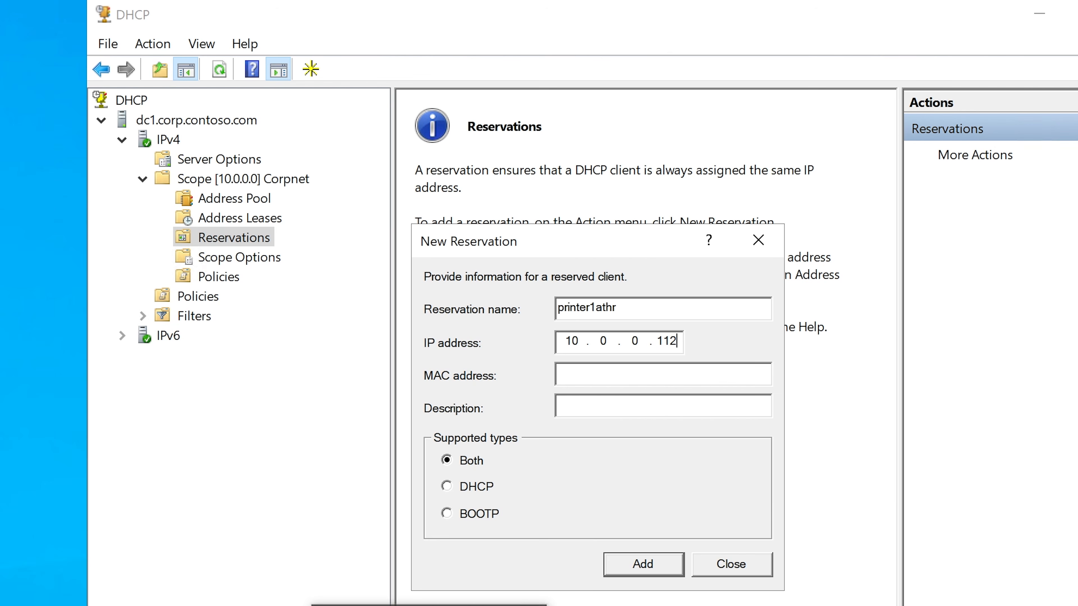
click(488, 605)
right_click(670, 253)
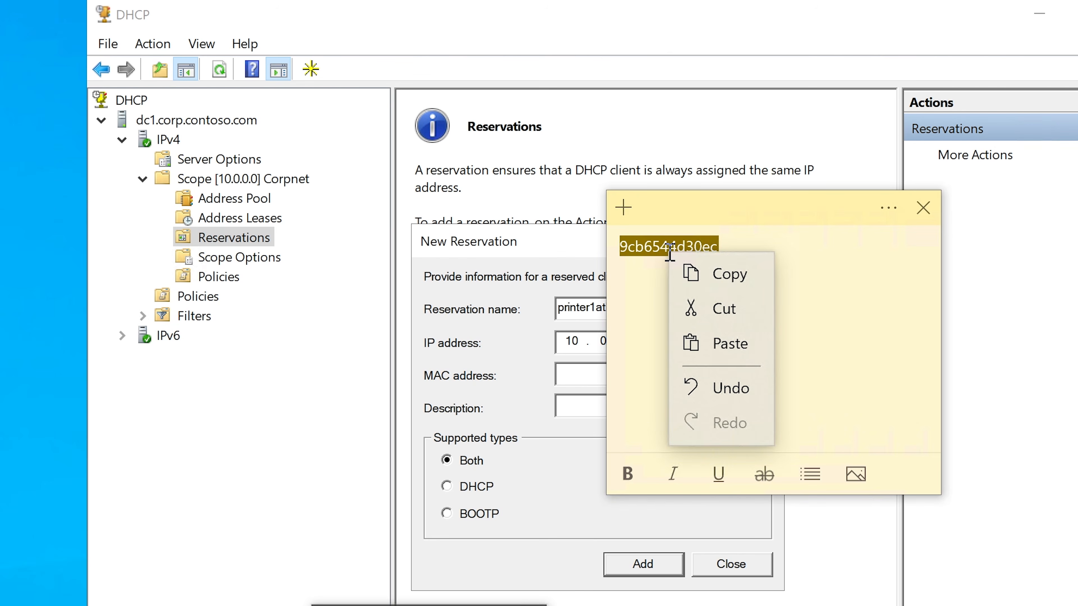
click(729, 274)
click(584, 373)
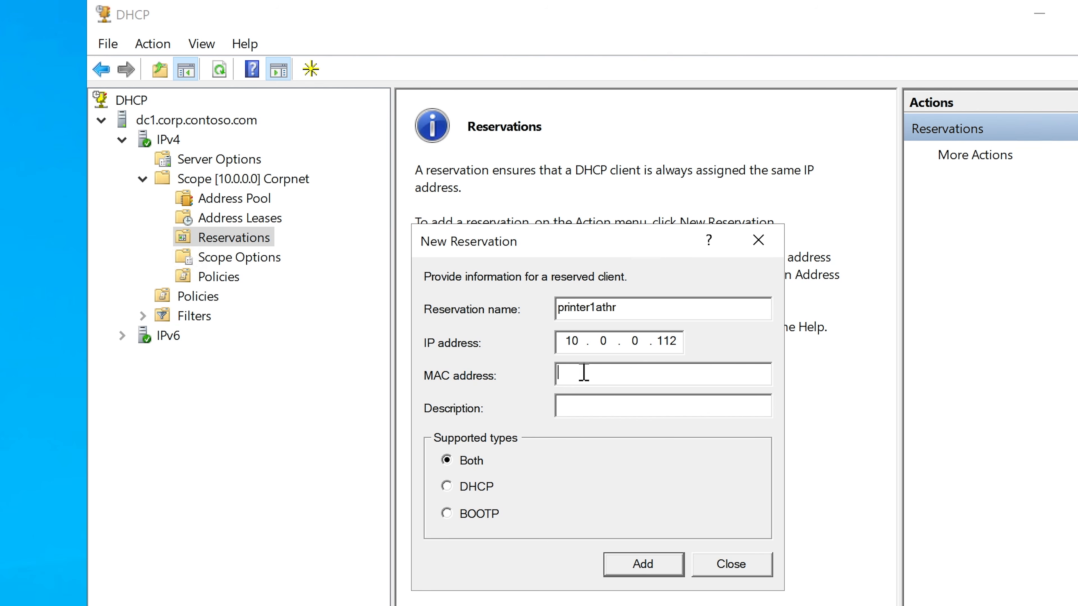
drag(558, 340, 644, 332)
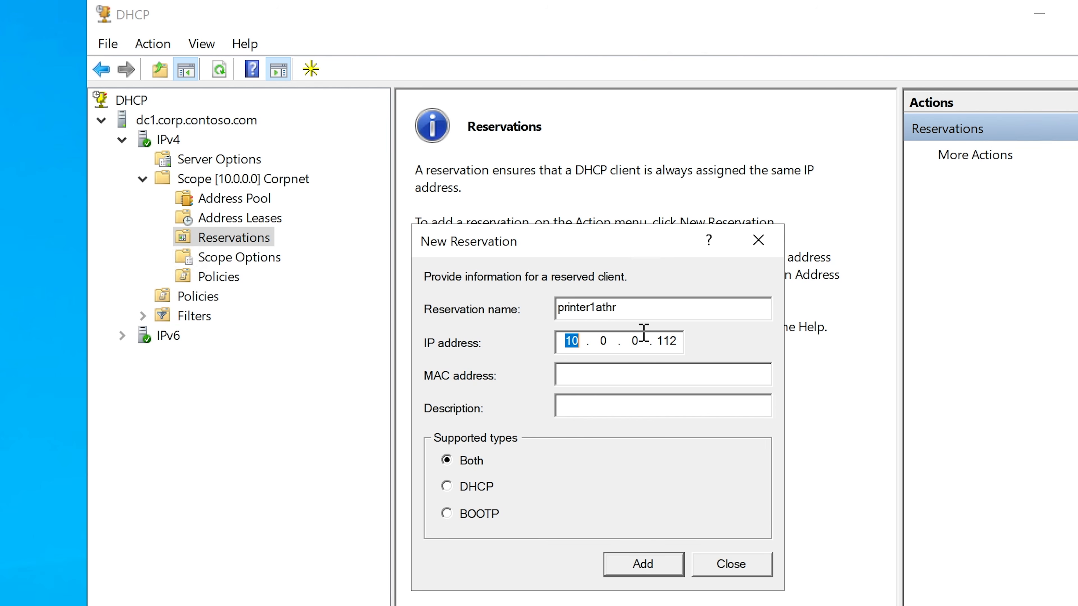
click(680, 339)
click(651, 368)
key(ctrl+v)
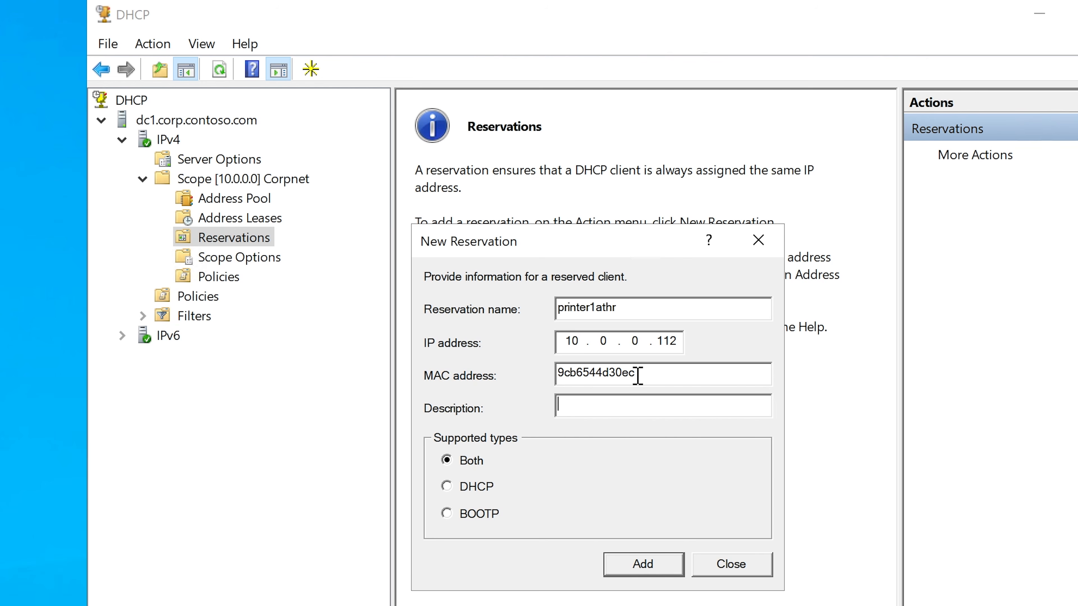
drag(677, 339, 444, 366)
click(659, 375)
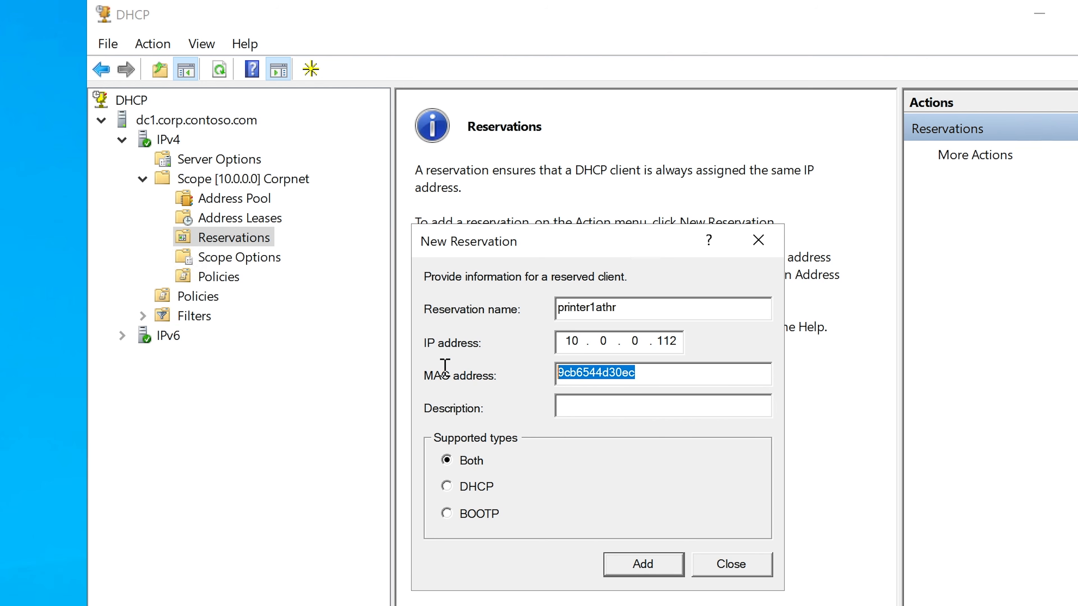
Step: Describe the reservation as "HP Printer Located IN HR"
click(579, 406)
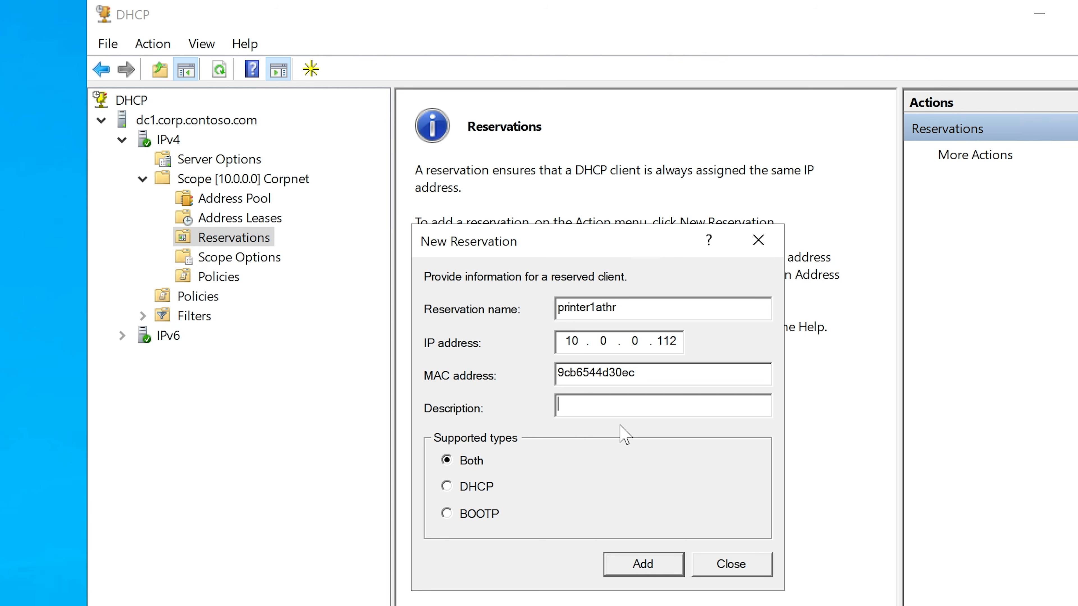
text(HP Printer Locata)
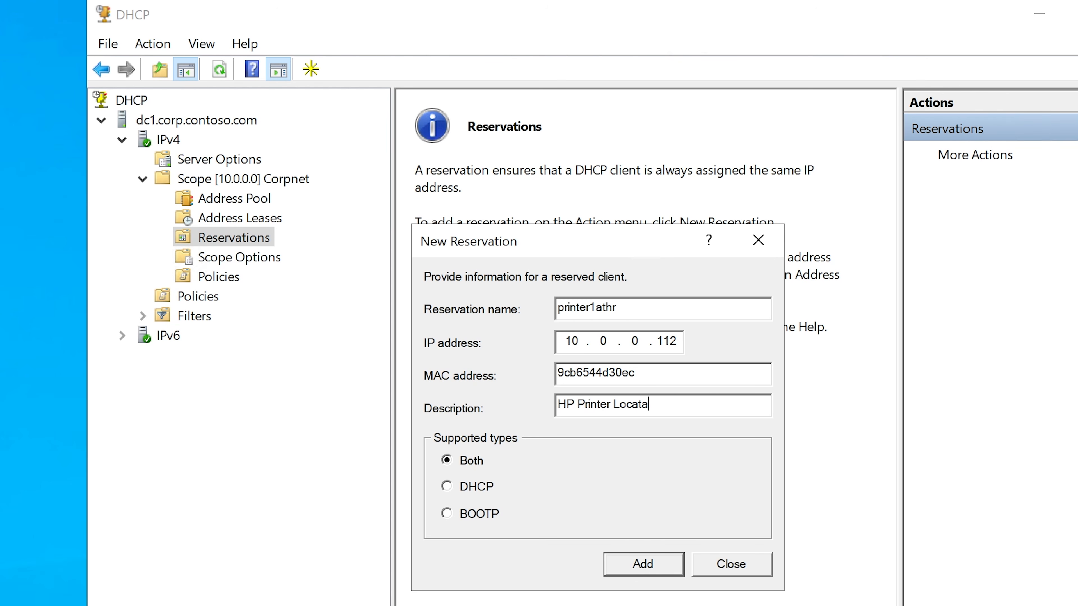
text(ed)
key(BackSpace)
key(BackSpace)
key(BackSpace)
text(ted IN HR)
click(653, 404)
key(BackSpace)
key(BackSpace)
click(733, 402)
click(639, 561)
Step: Review the reservation's MAC and IP addresses, add the reservation to the scope and close the dialog
drag(660, 372, 543, 368)
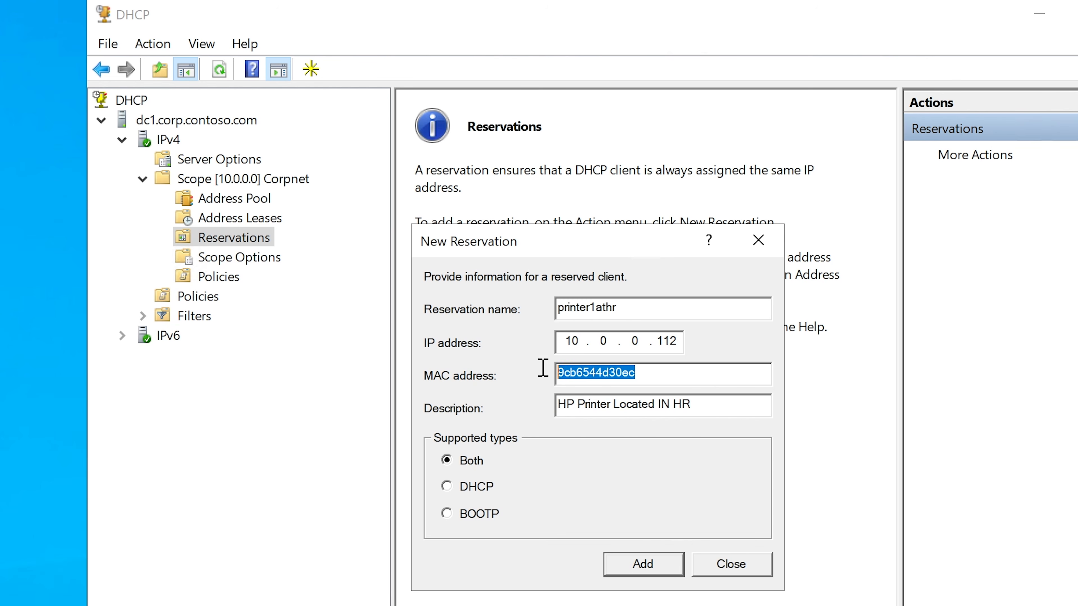
click(679, 339)
double_click(588, 372)
double_click(666, 340)
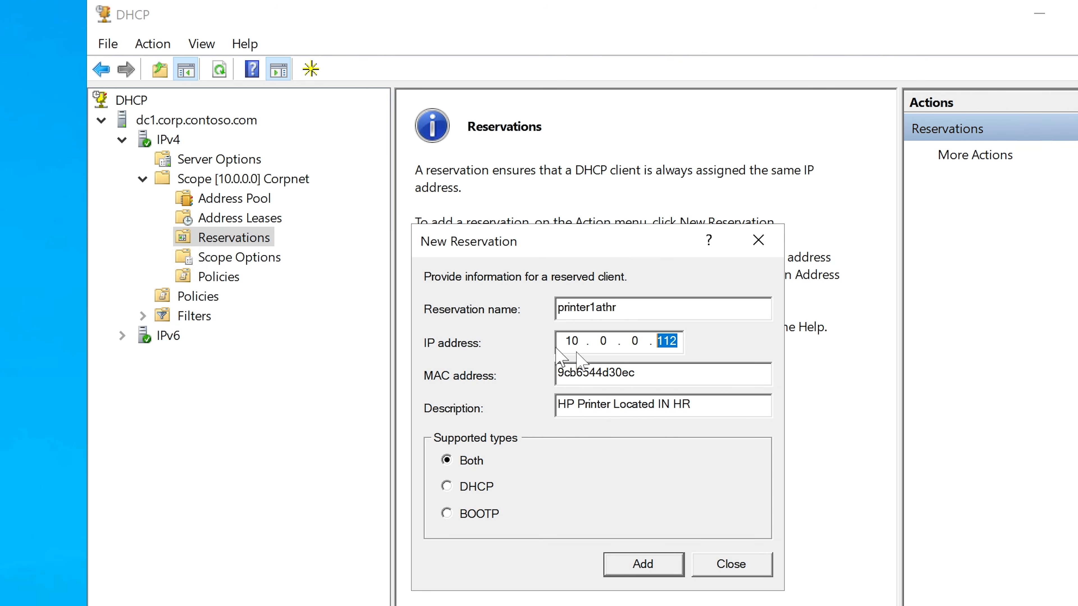
click(646, 564)
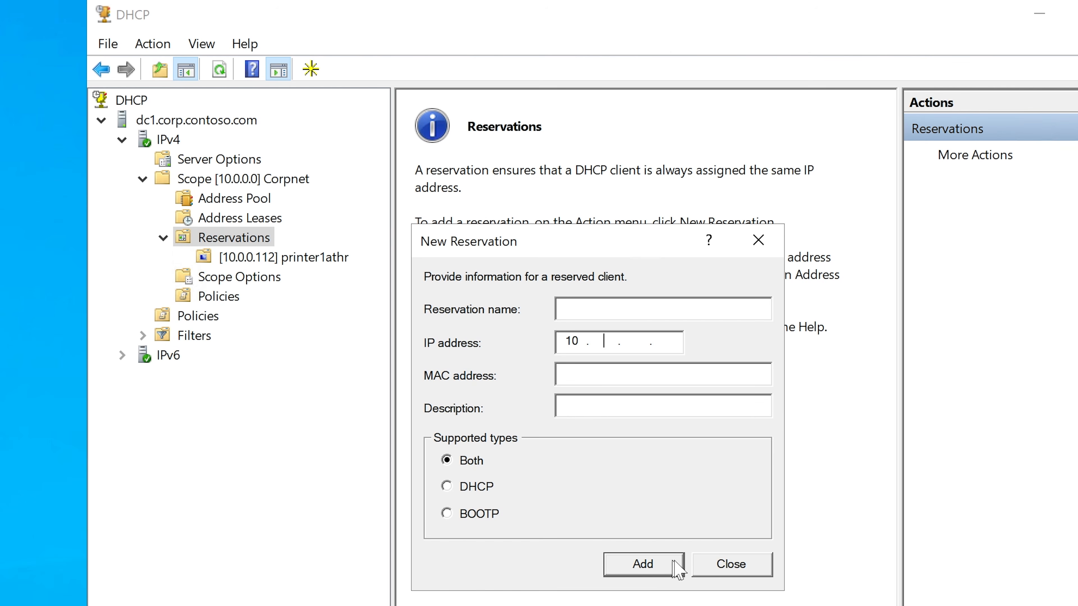
click(732, 565)
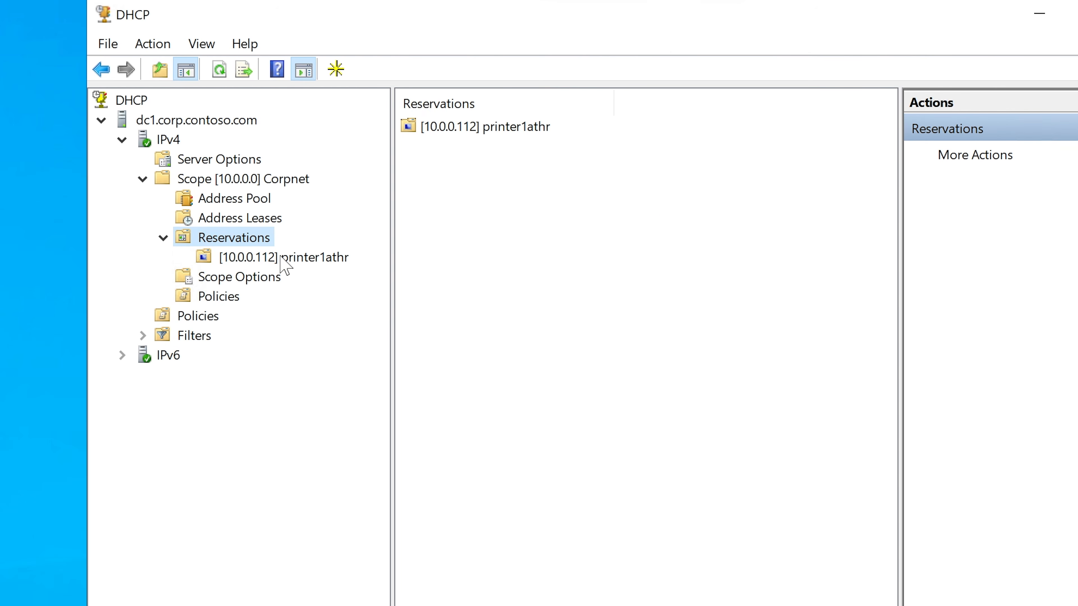
Step: Examine the printer1athr entry in the address leases, including its lease expiration, unique ID and description
click(253, 219)
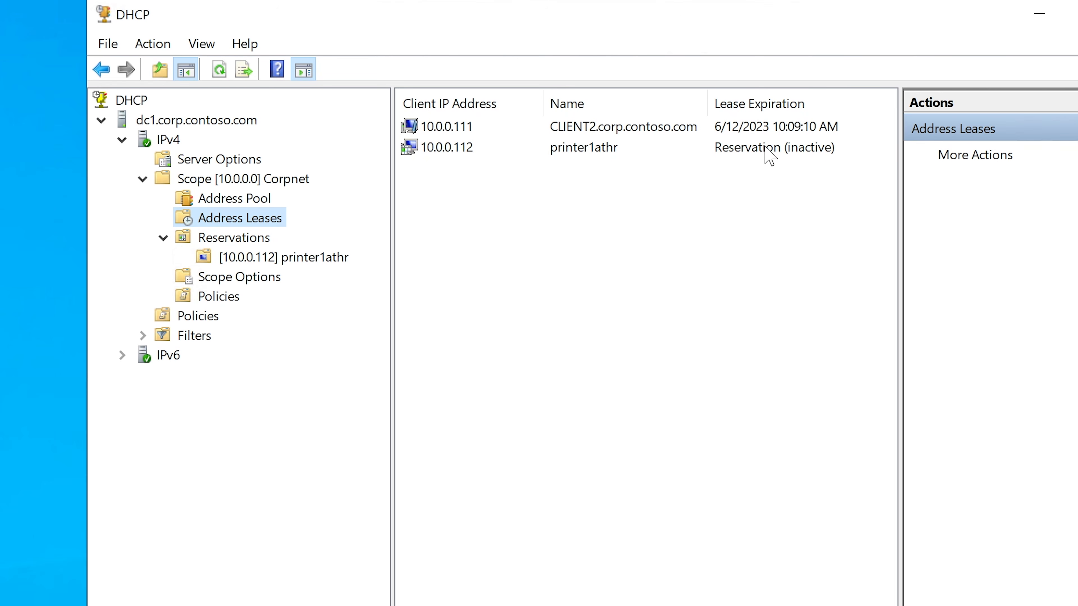
click(769, 156)
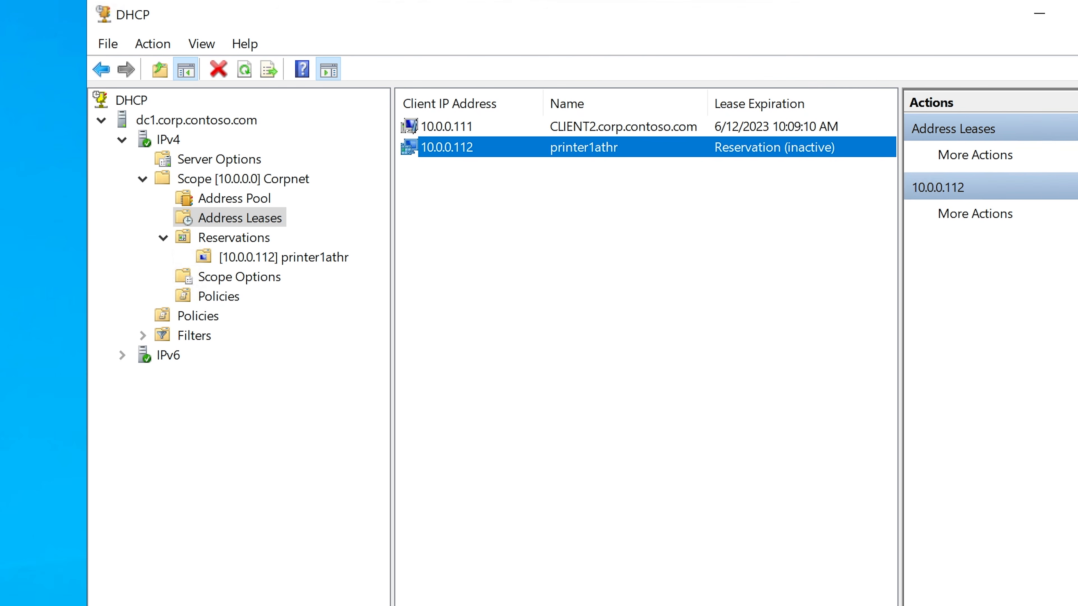
drag(598, 605, 695, 605)
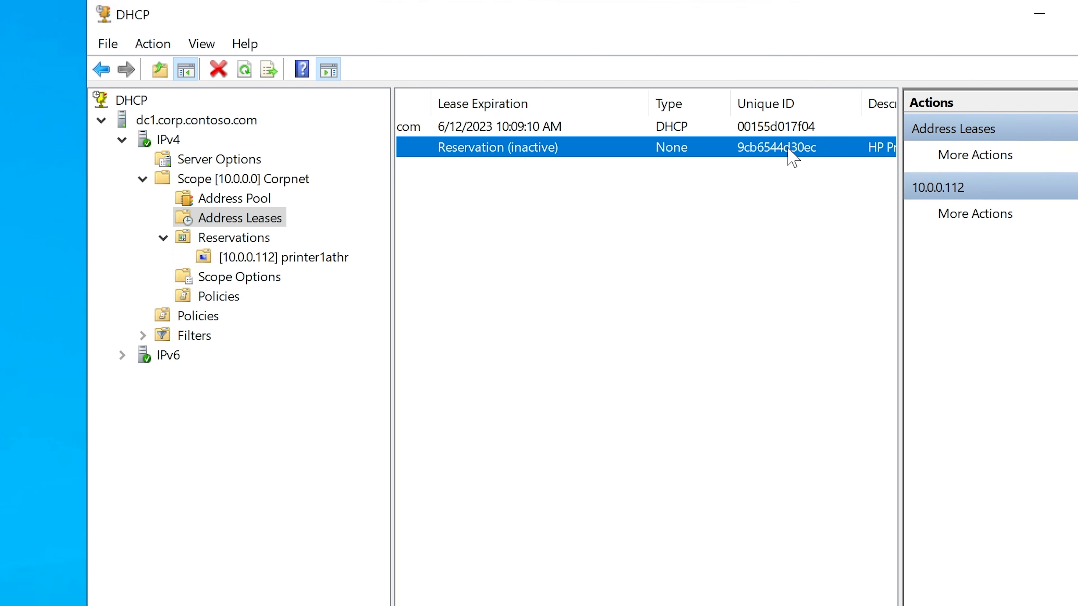
drag(695, 605, 780, 605)
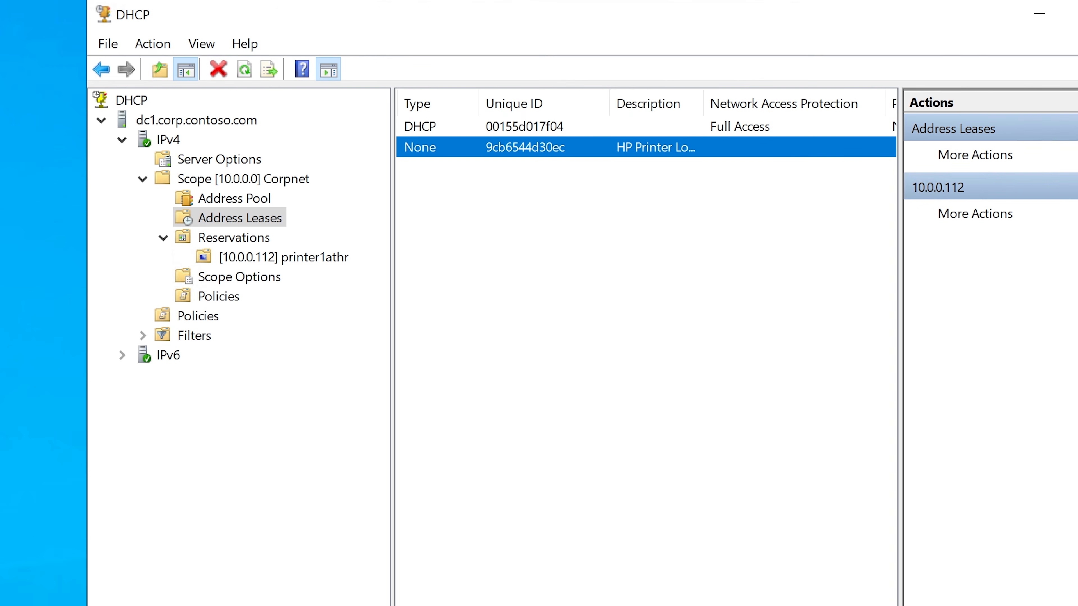
Step: Widen the Description column in the address leases to read the printer's full description, and return to the client IP addresses
drag(705, 104, 772, 102)
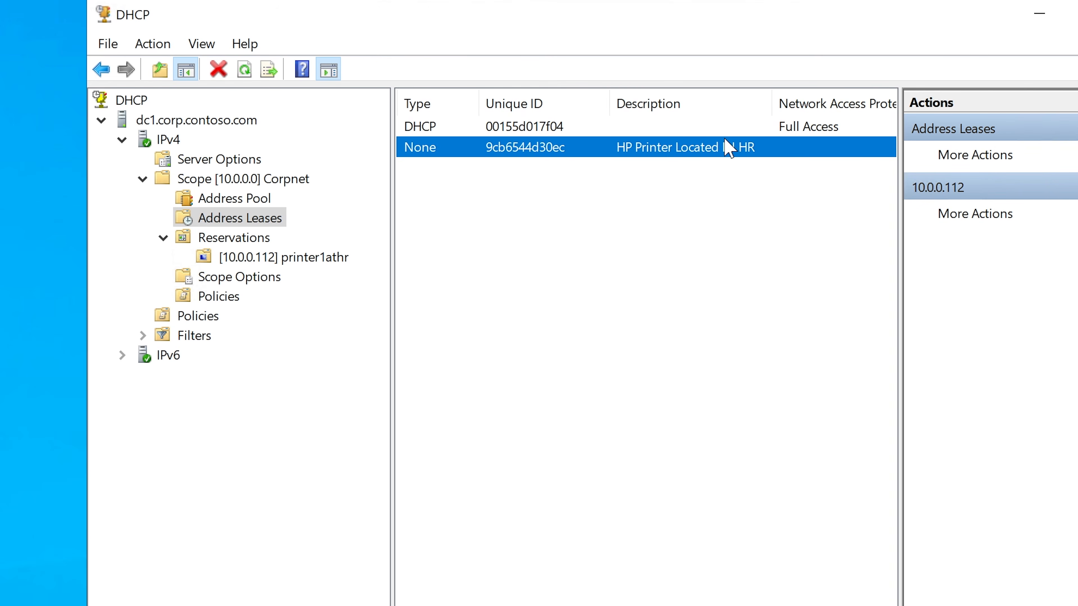
drag(696, 605, 548, 605)
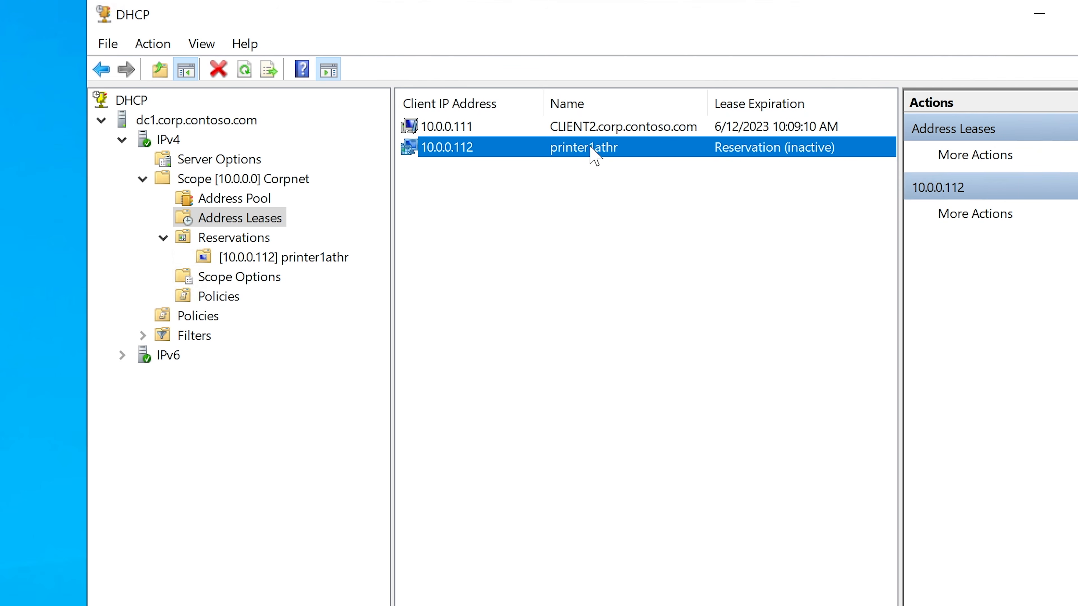
Step: Add "-->>>10.0.0.112" after the hardware address 9cb6544d30ec in the sticky note and review the line
key(alt+Tab)
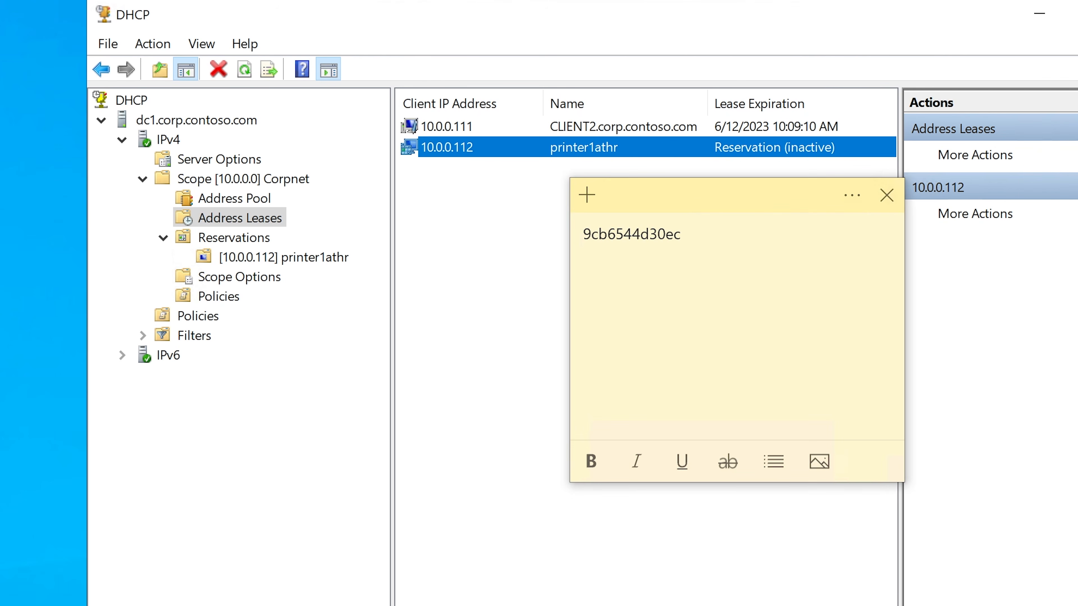
drag(701, 190, 543, 192)
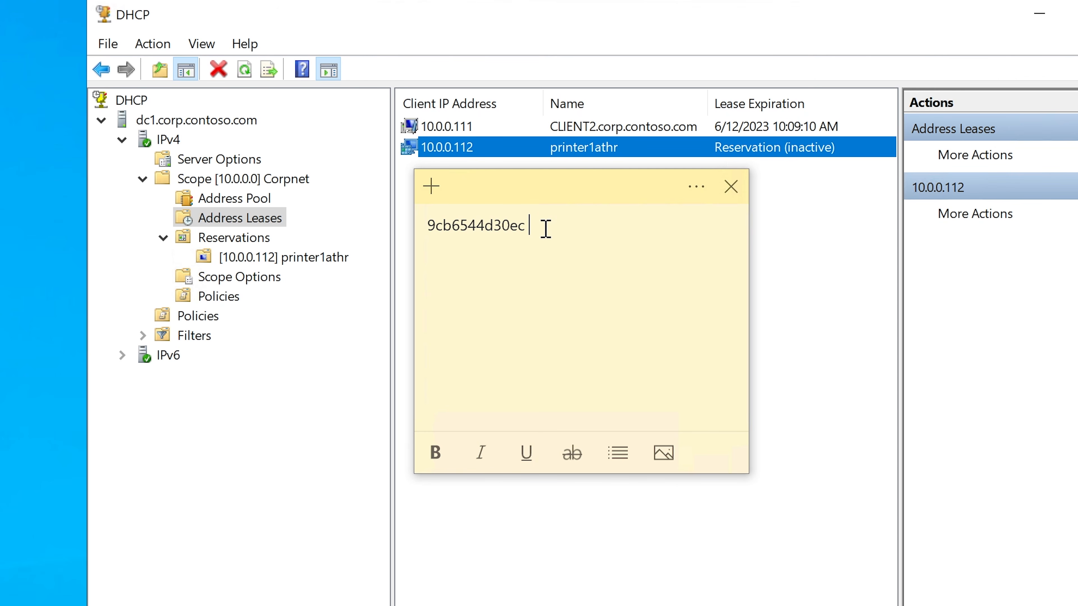
text(-->>>10)
text(.0.0.112)
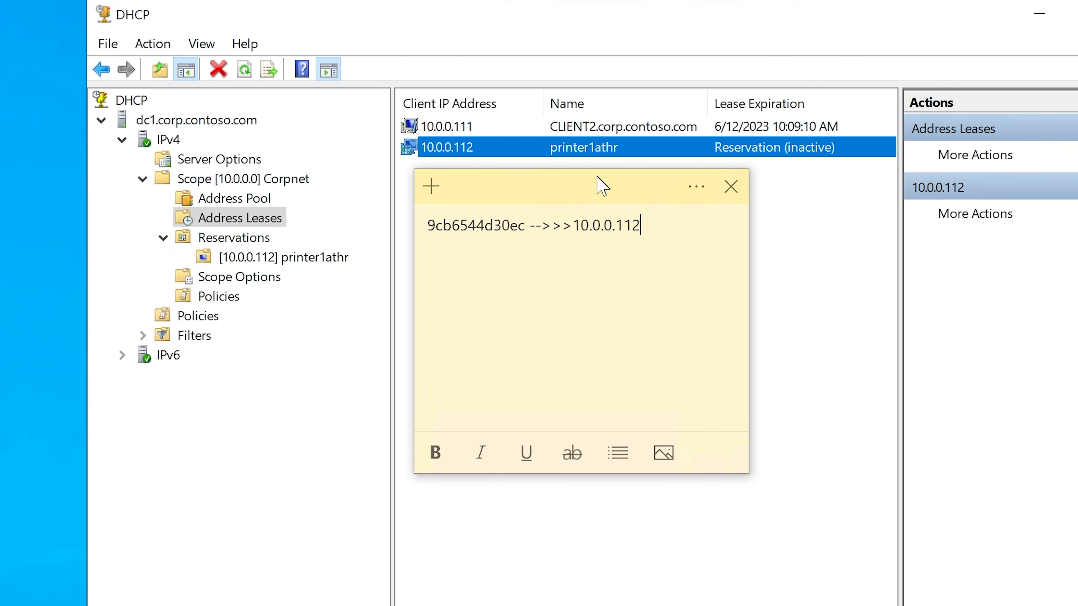
drag(596, 174, 665, 227)
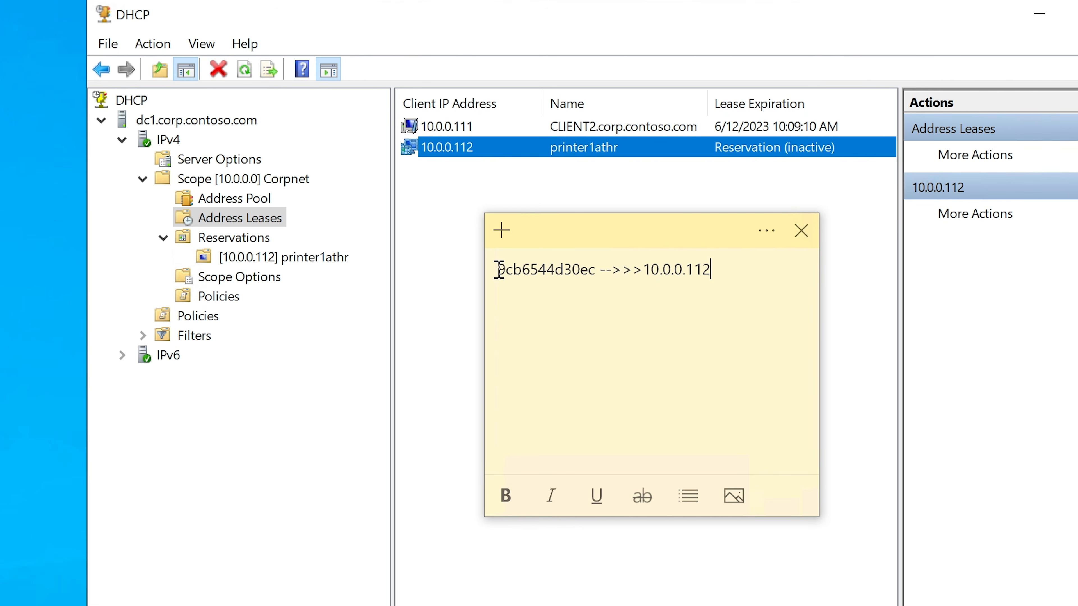
drag(498, 268, 724, 265)
click(747, 284)
Step: Minimize the DHCP and Command Prompt windows and switch to DNS Manager from the Windows administrative tools
click(1040, 15)
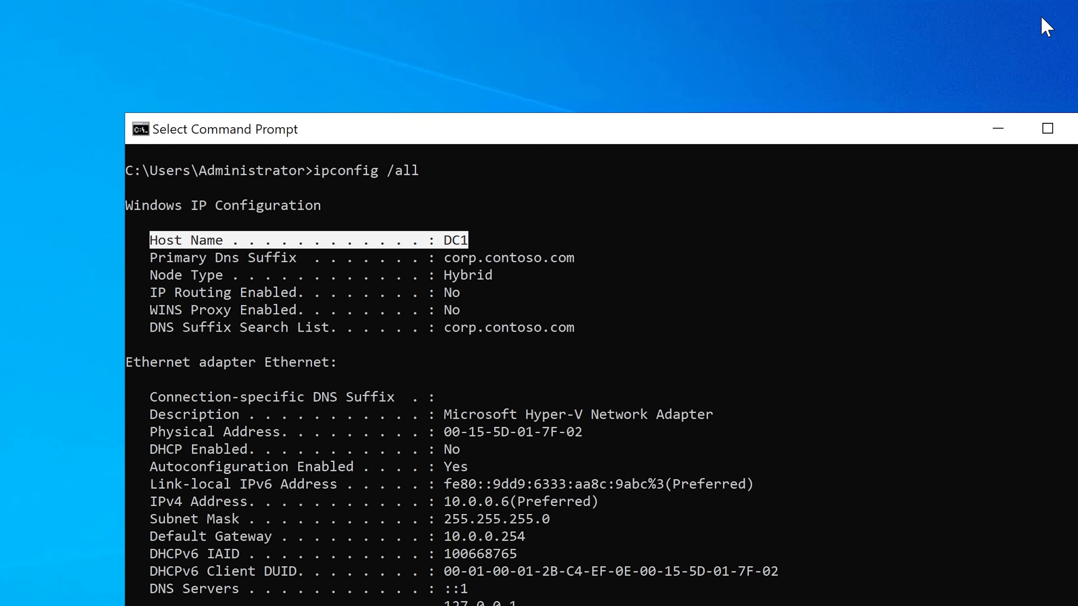
click(996, 125)
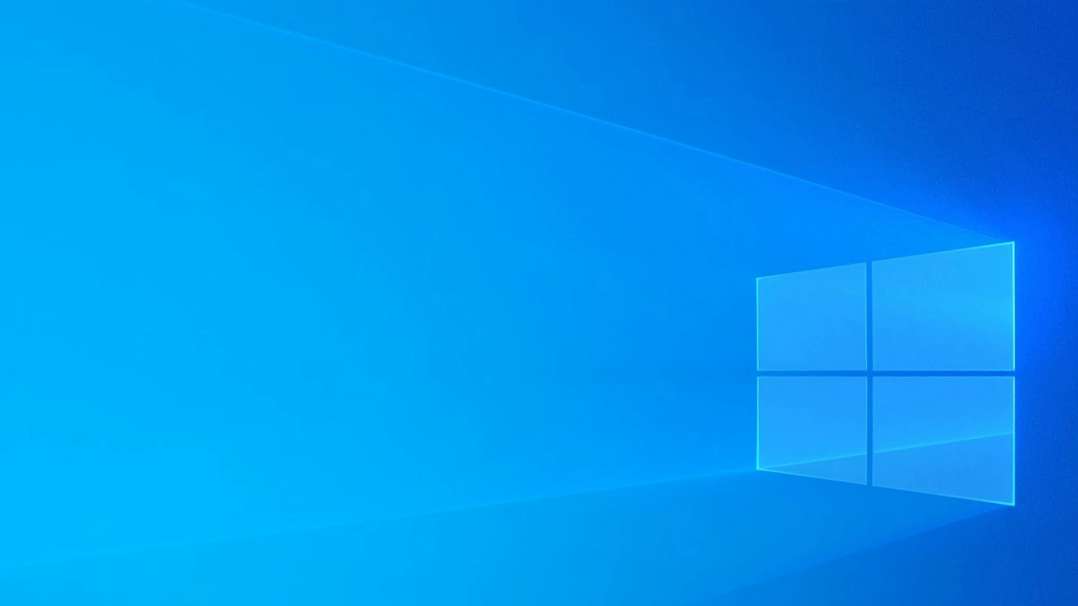
key(super)
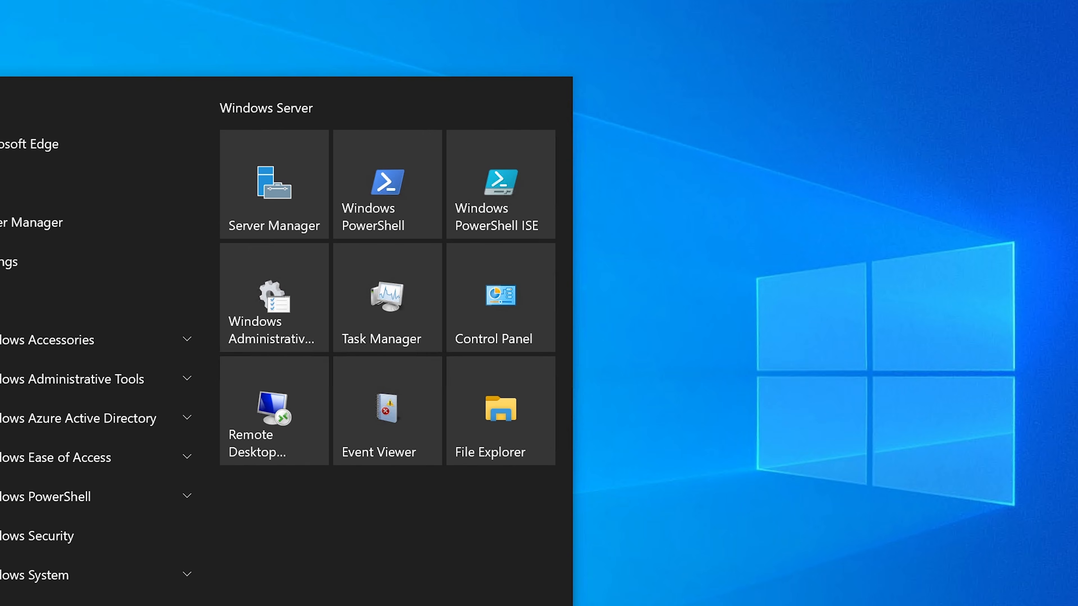
click(95, 382)
scroll(65, 547, down, 5)
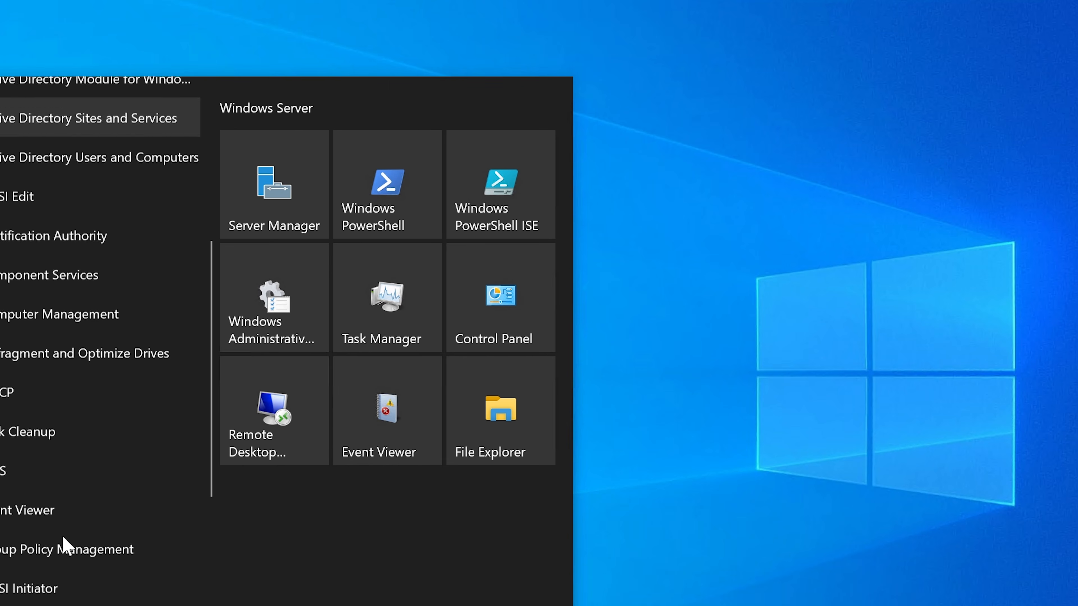
click(39, 474)
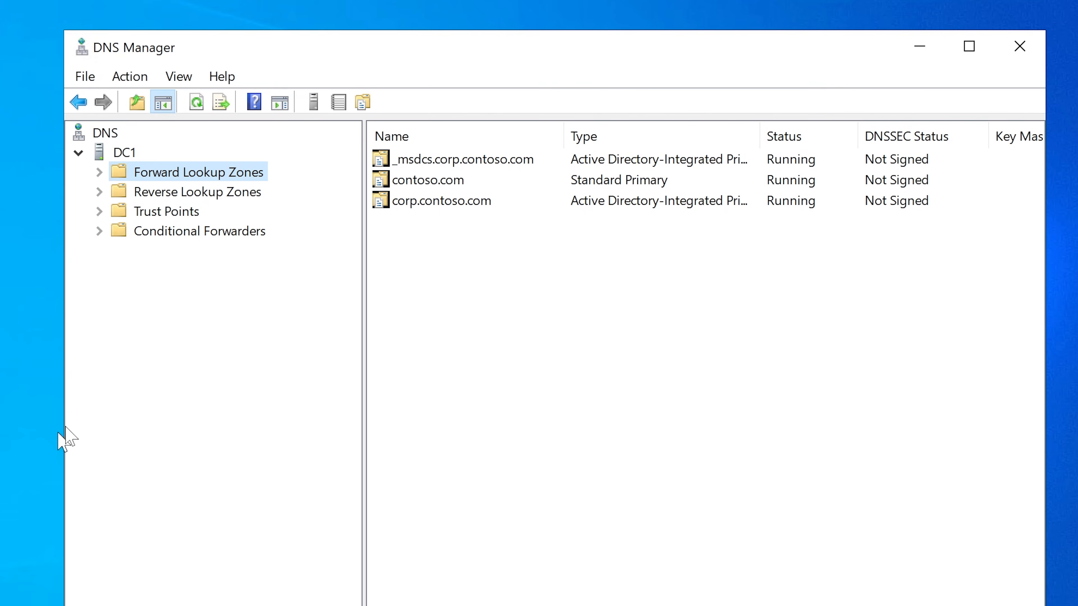
drag(592, 61, 642, 77)
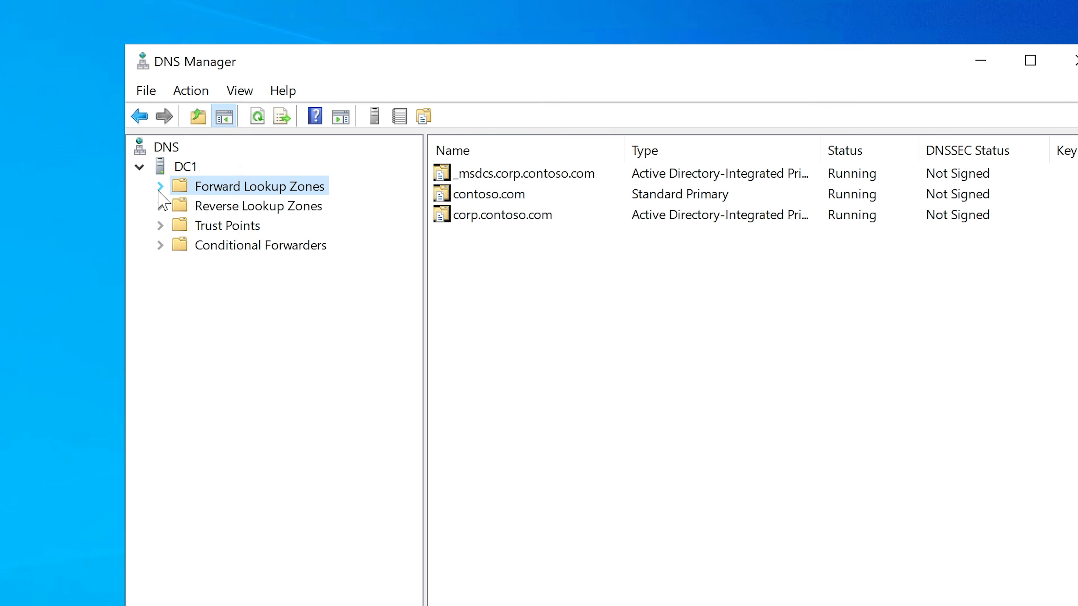
Step: Expand the forward lookup zones under DC1 and show the records and subfolders of the corp.contoso.com zone
click(160, 189)
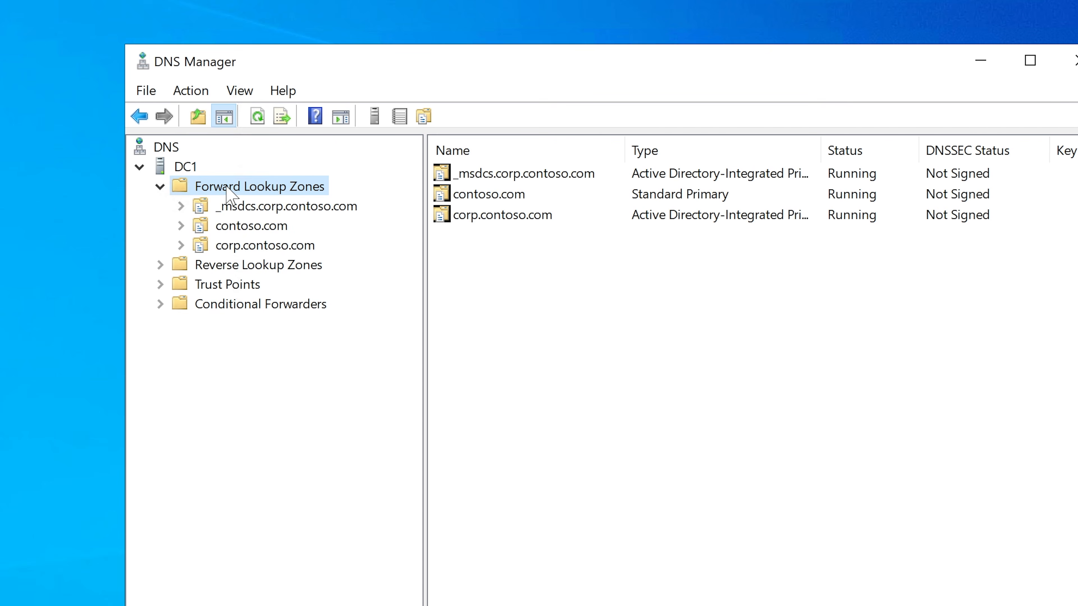
click(190, 171)
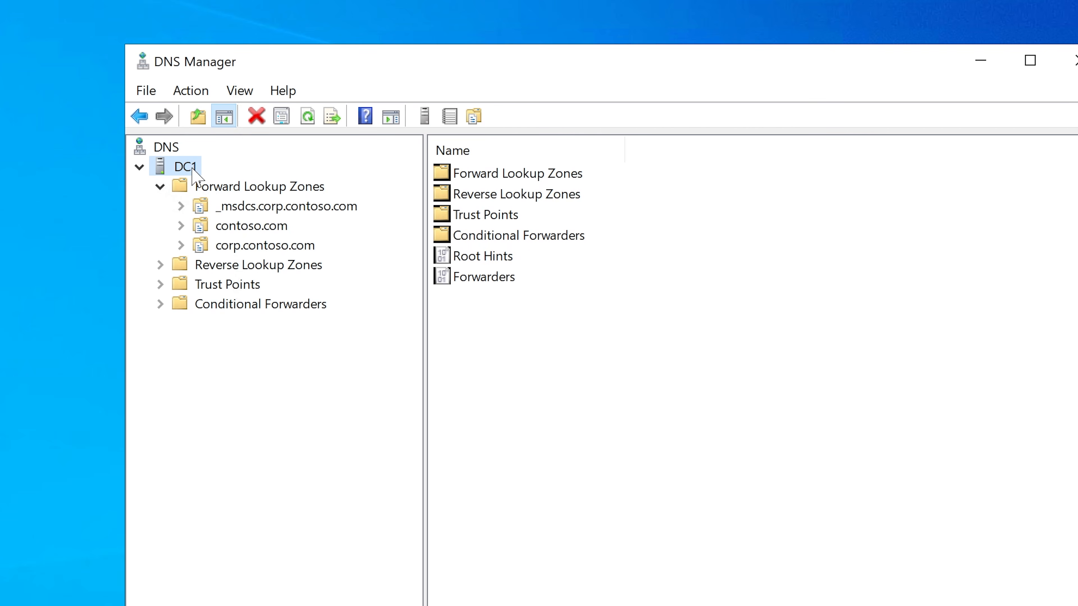
click(203, 191)
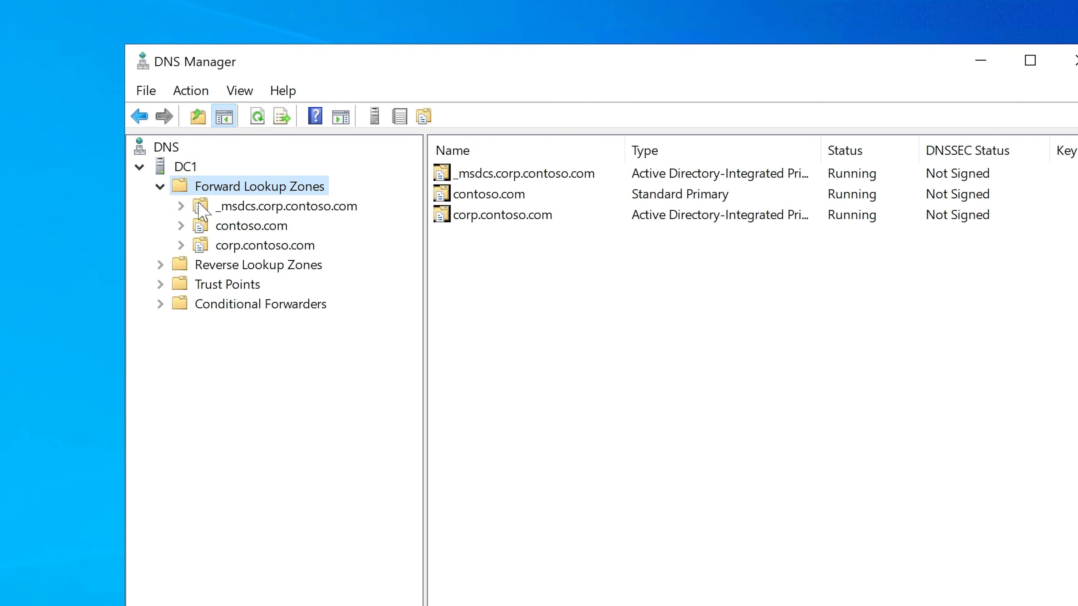
click(236, 246)
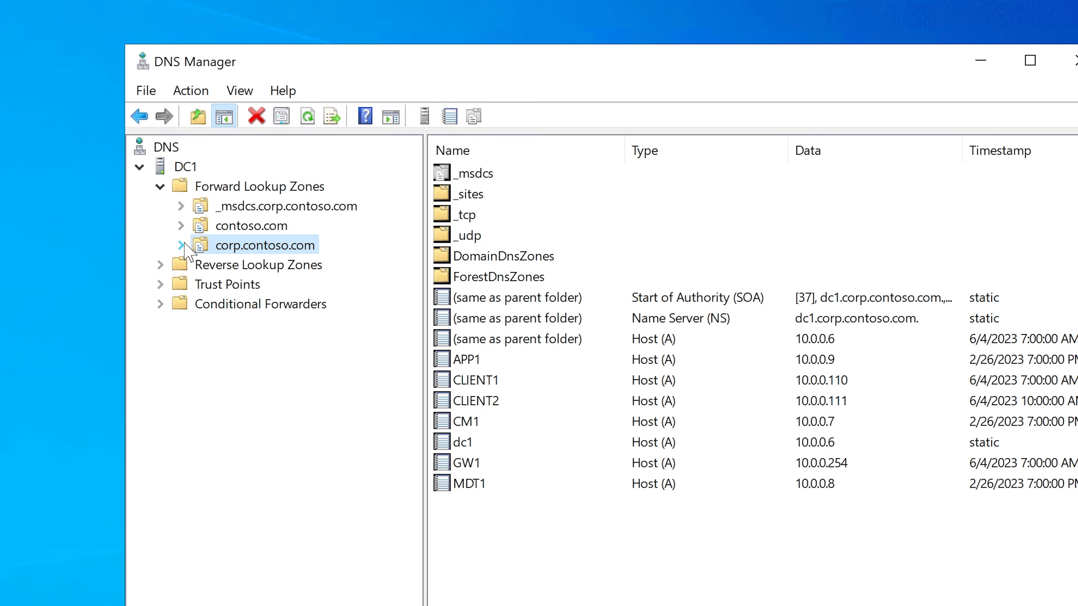
click(182, 245)
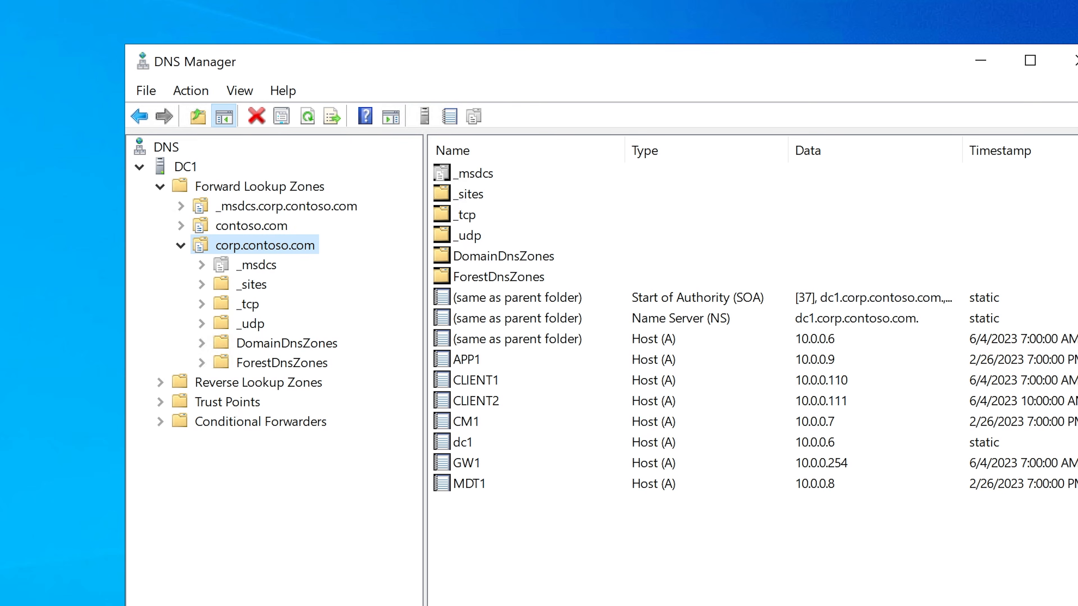
Step: Open the server's About page in system settings and examine the device name and Windows specifications
key(super+x)
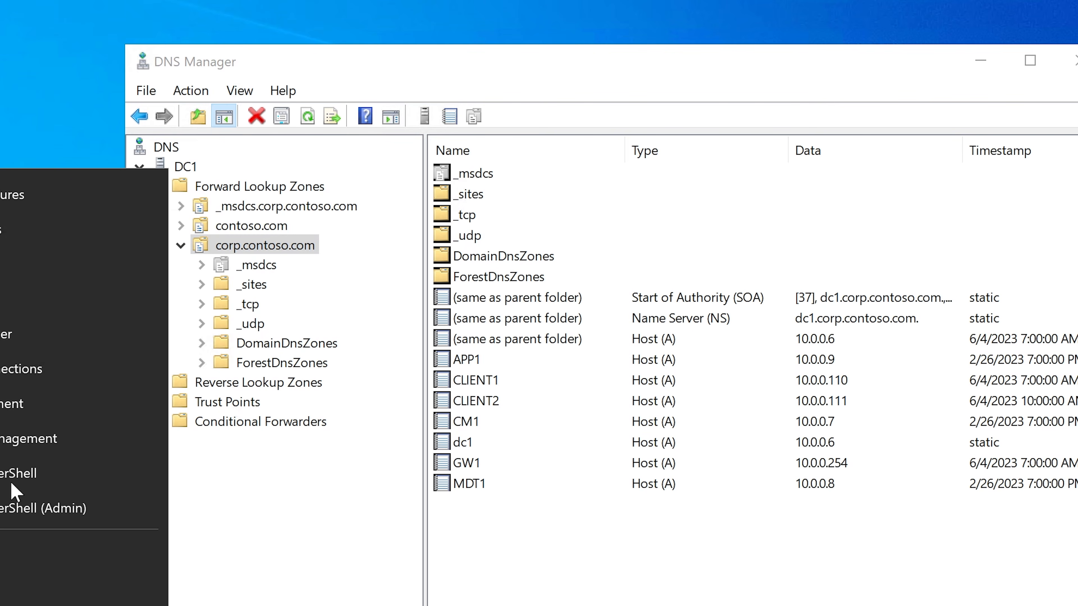
click(13, 308)
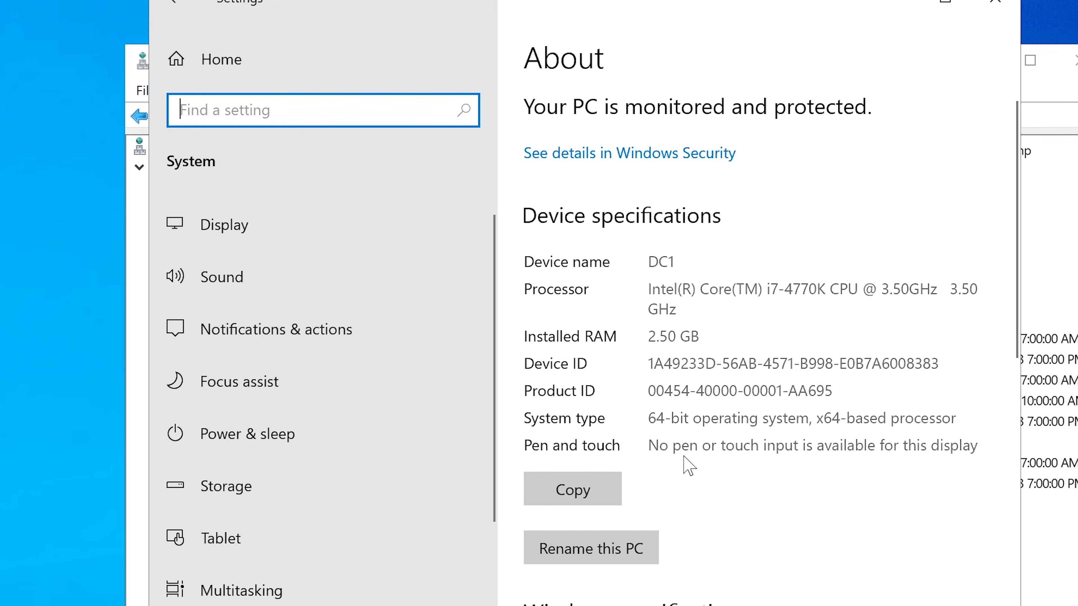
scroll(721, 410, down, 5)
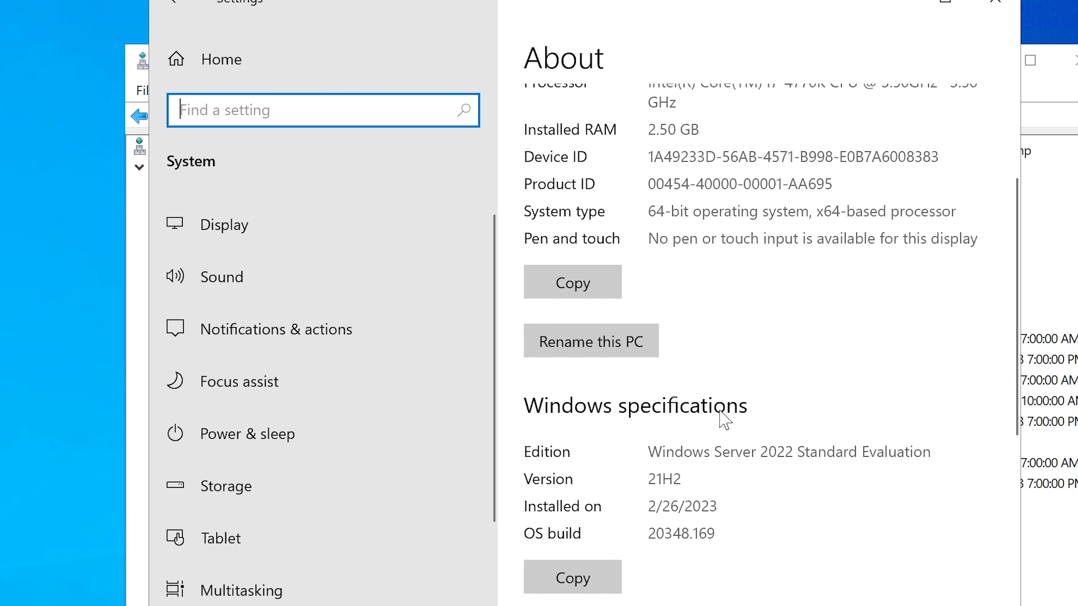
scroll(722, 410, up, 5)
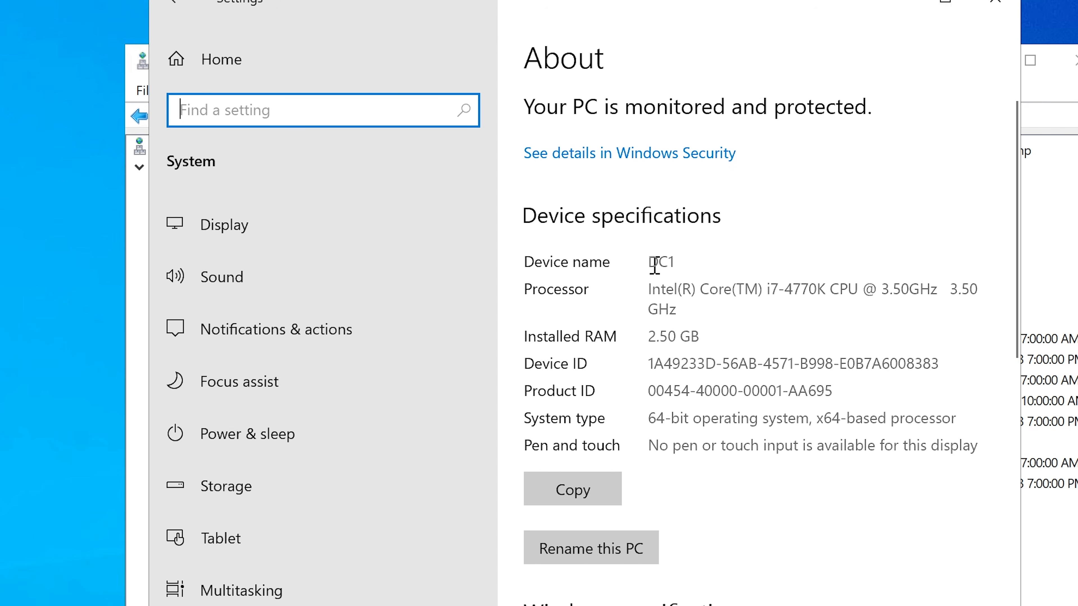
drag(650, 257, 721, 254)
click(730, 345)
scroll(732, 346, down, 5)
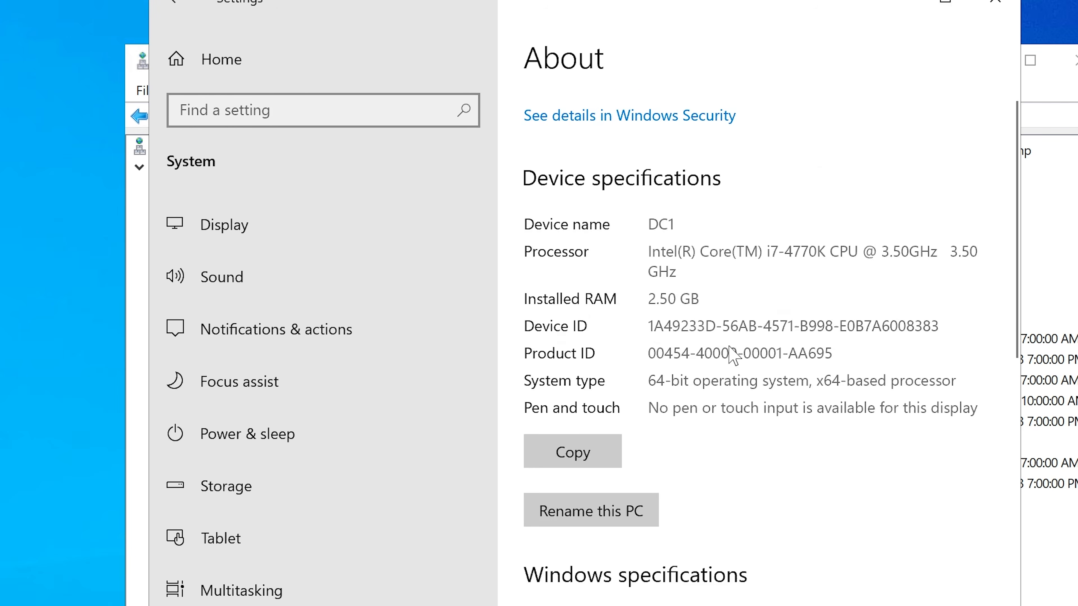
scroll(732, 356, down, 5)
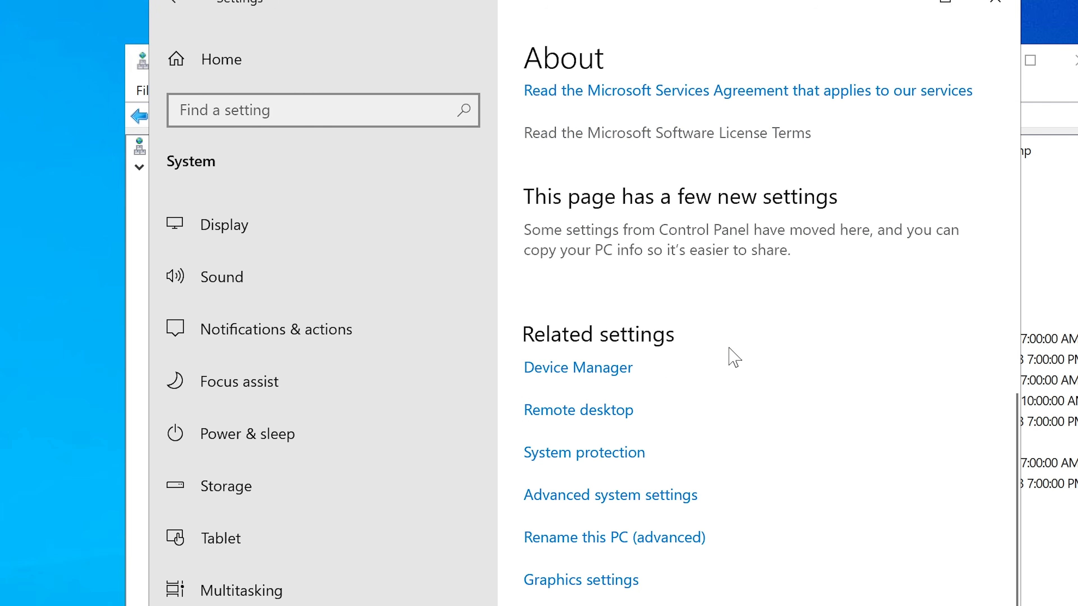
Step: Check the full computer name in the advanced System Properties and cancel the dialog without changes
click(579, 496)
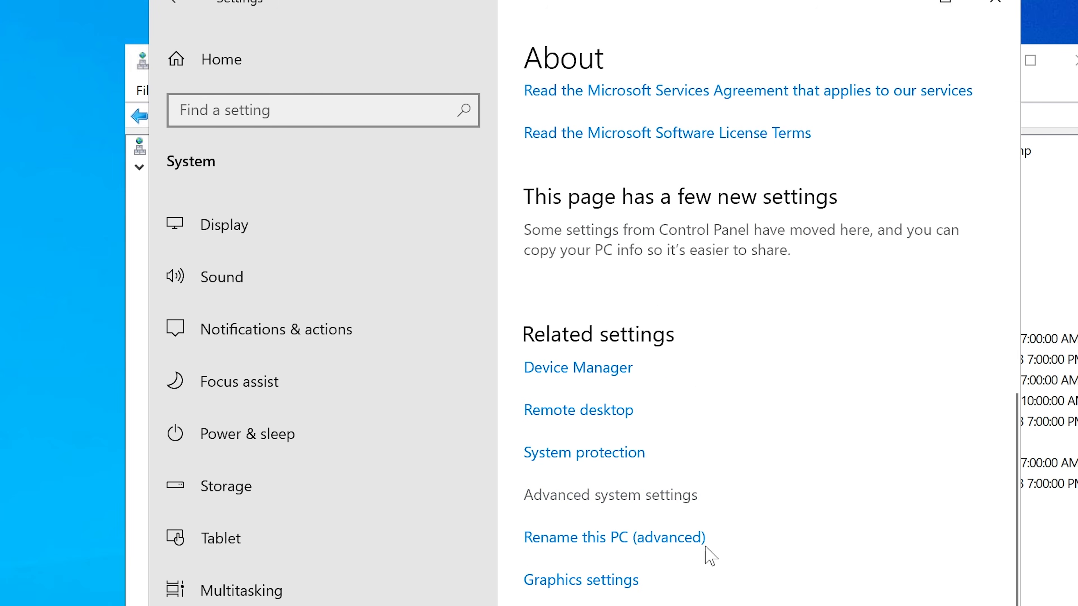
drag(143, 60, 382, 61)
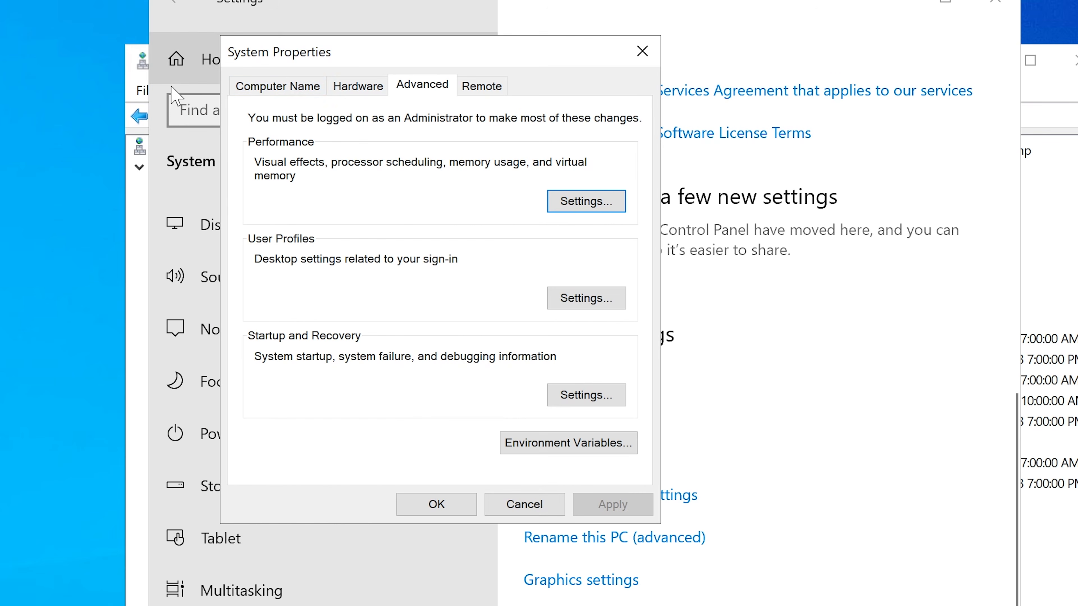
click(244, 85)
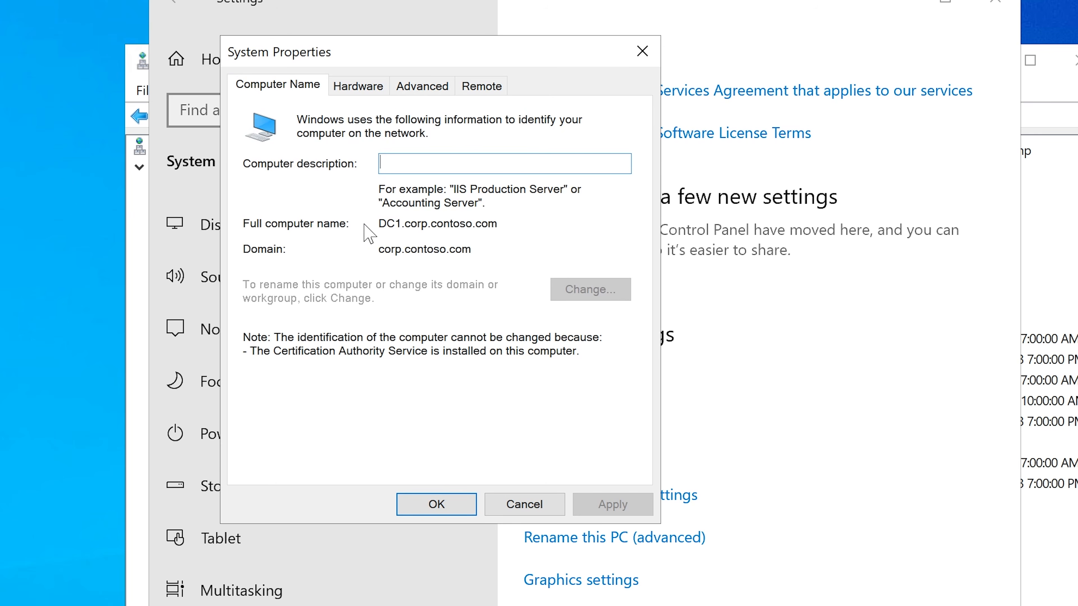
drag(500, 222, 373, 223)
click(522, 505)
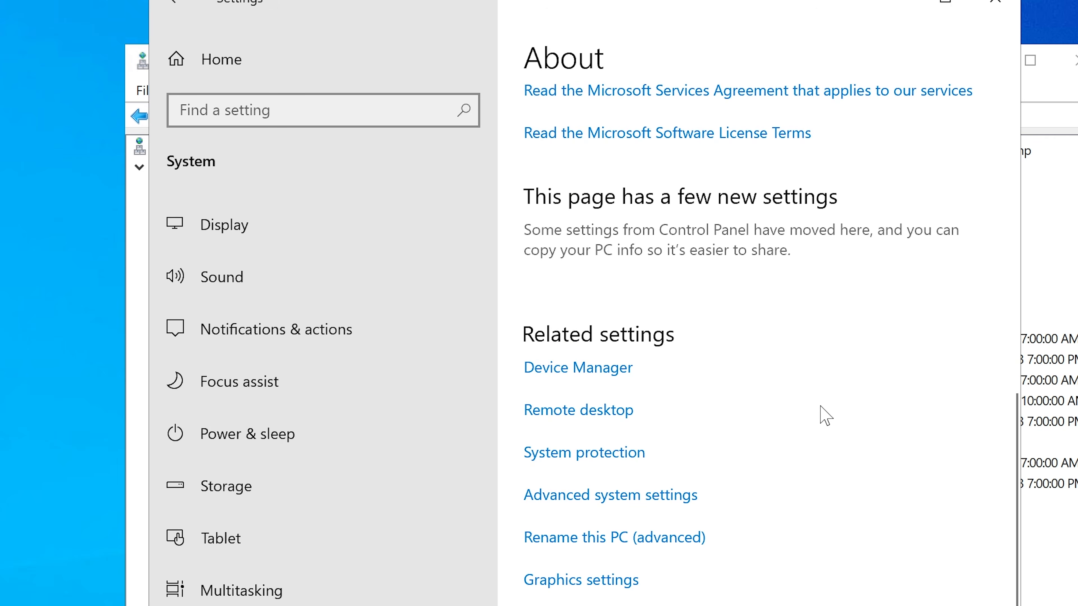
Step: Look over the device and Windows specifications on the About page again and close Settings
scroll(821, 412, up, 8)
scroll(820, 407, up, 5)
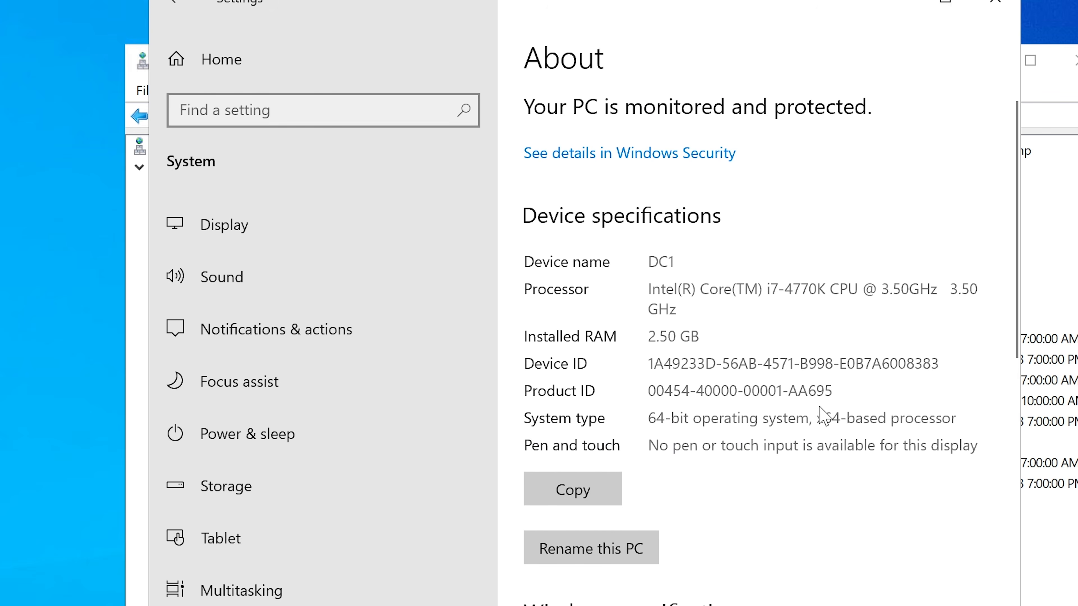
scroll(820, 405, down, 5)
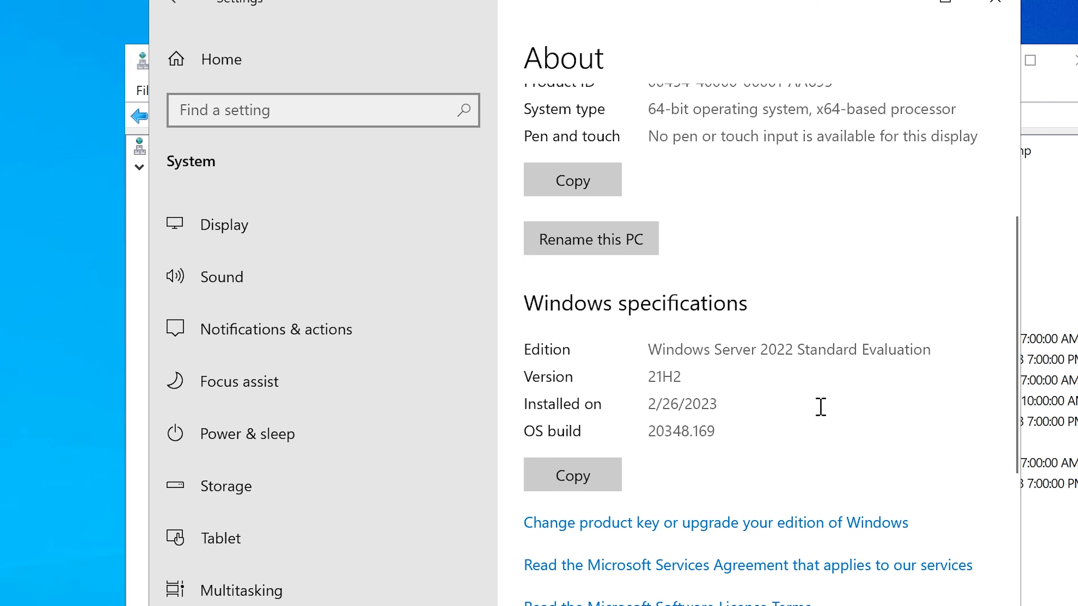
scroll(821, 407, up, 5)
click(995, 3)
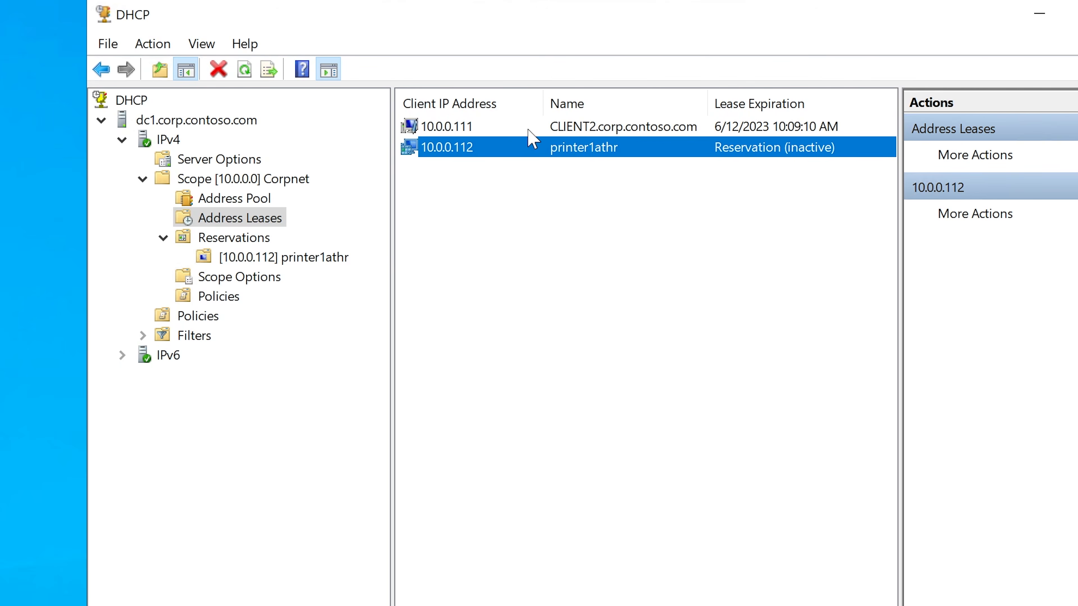
Step: Compare the CLIENT2.corp.contoso.com and printer1athr entries in the DHCP address leases
click(539, 127)
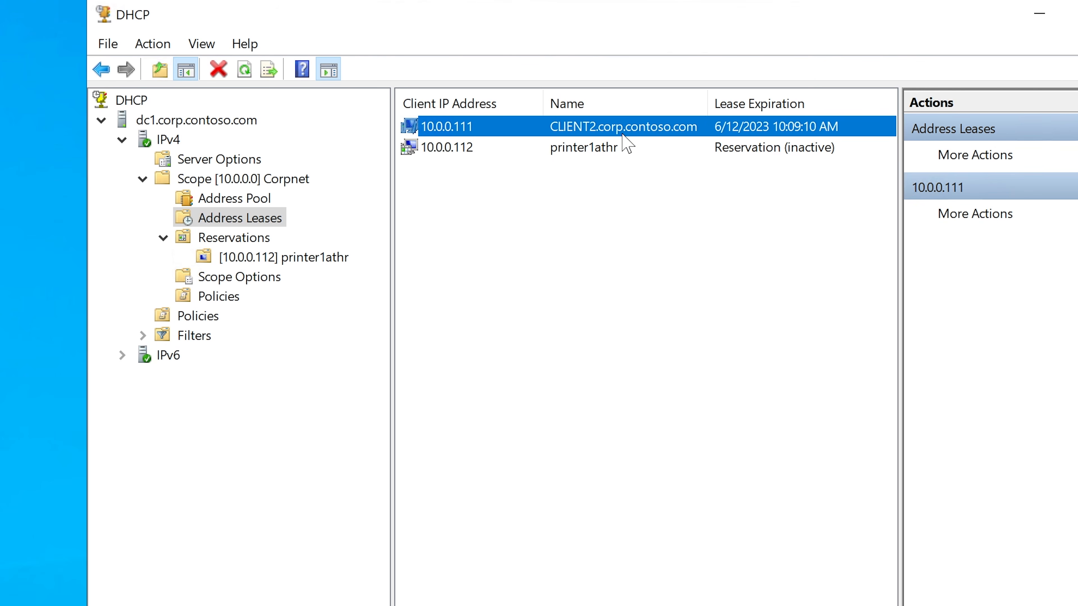
click(603, 148)
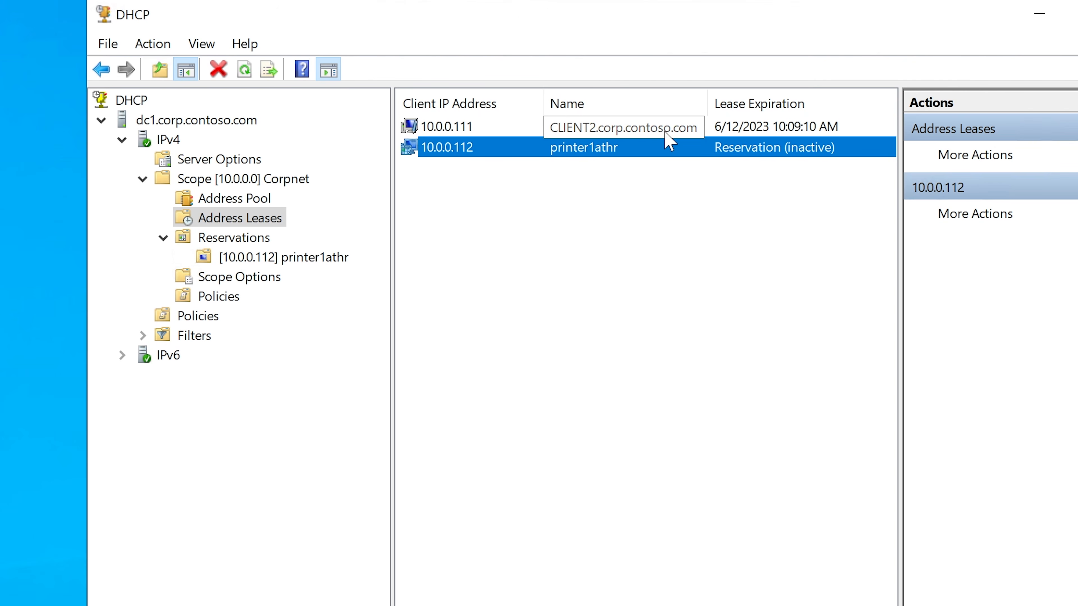
click(632, 127)
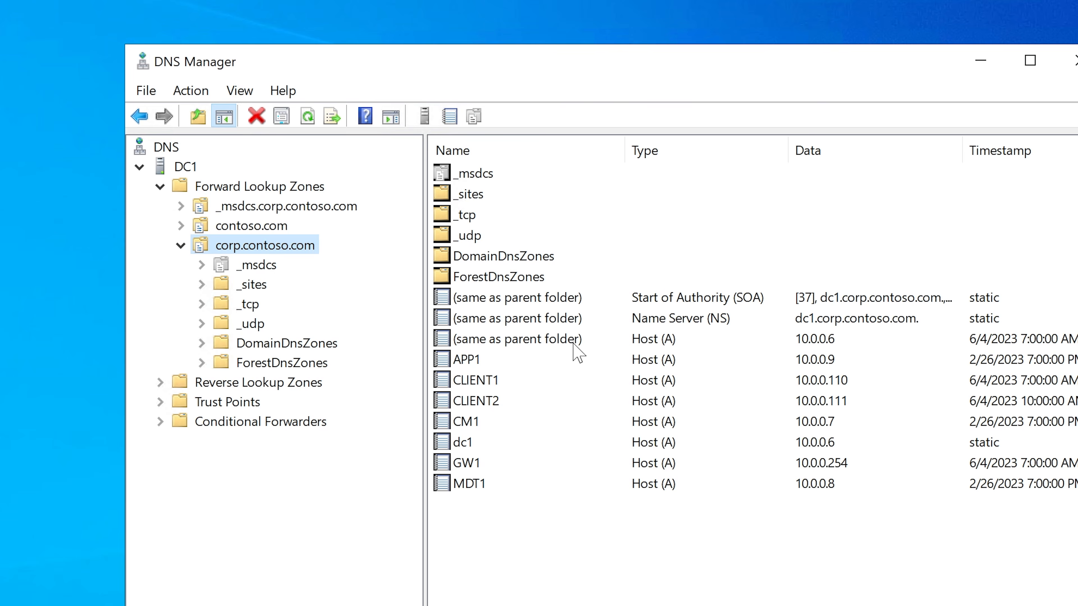
Step: Check the CLIENT2 host record in DNS Manager against the host name in the client's IP configuration output
click(498, 402)
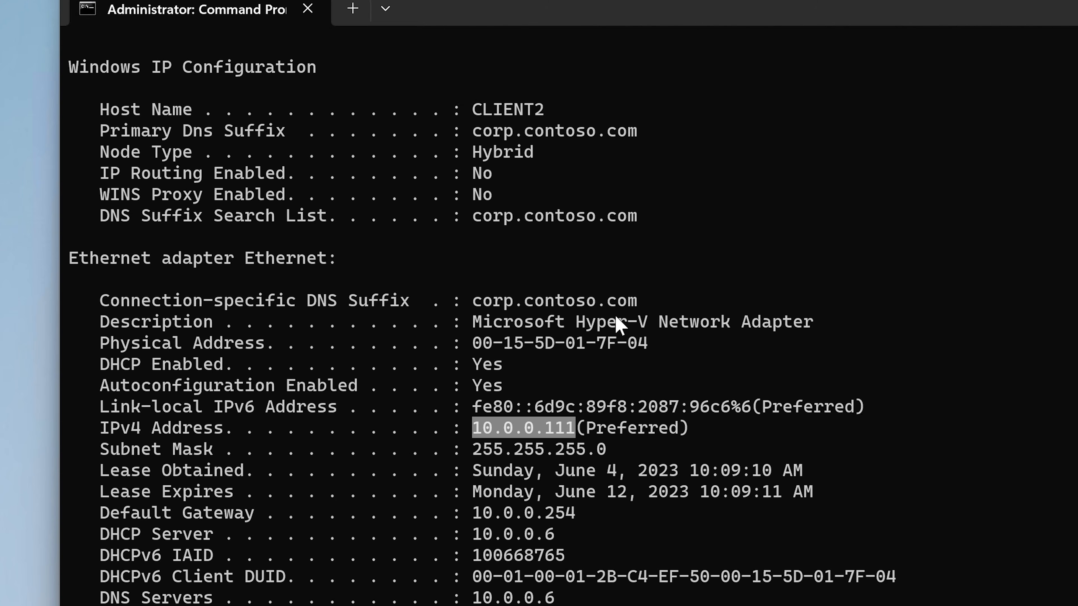
drag(475, 110, 548, 110)
click(544, 111)
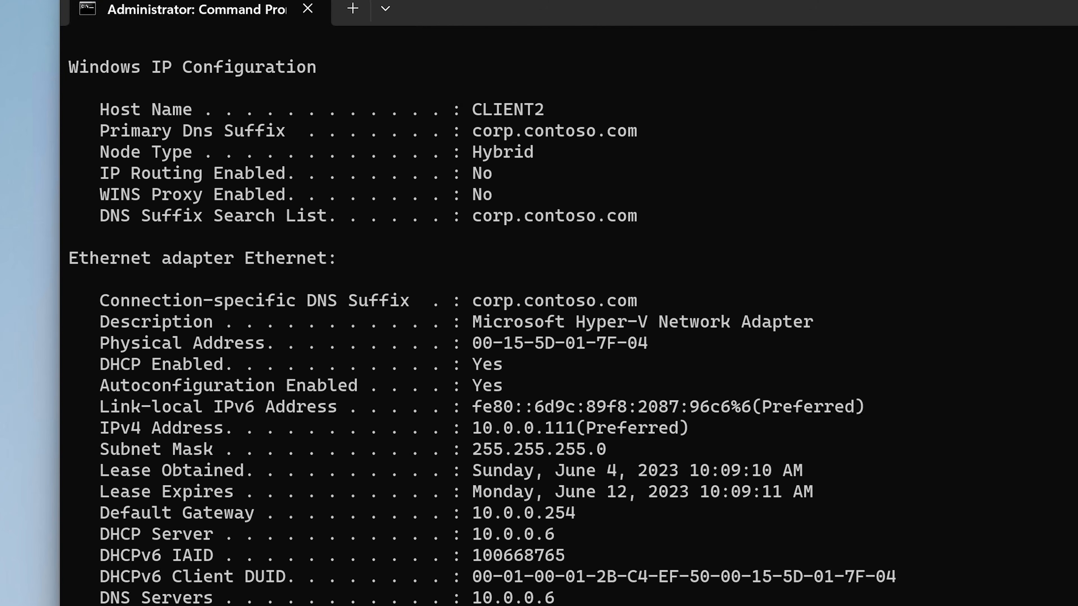
Step: Check the client's device name on the About page of the system settings
key(super+x)
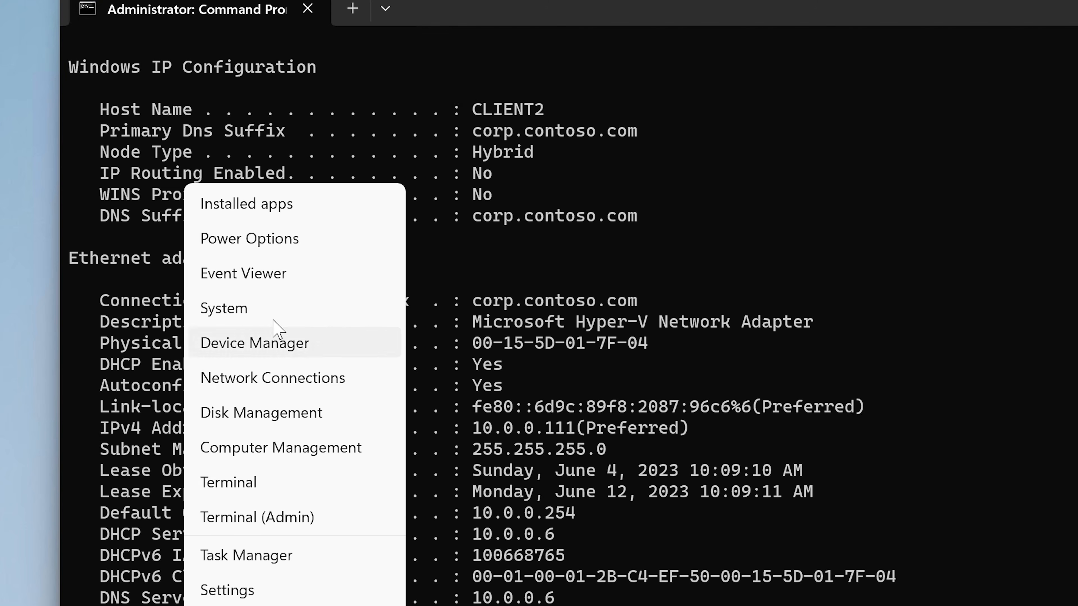
click(277, 307)
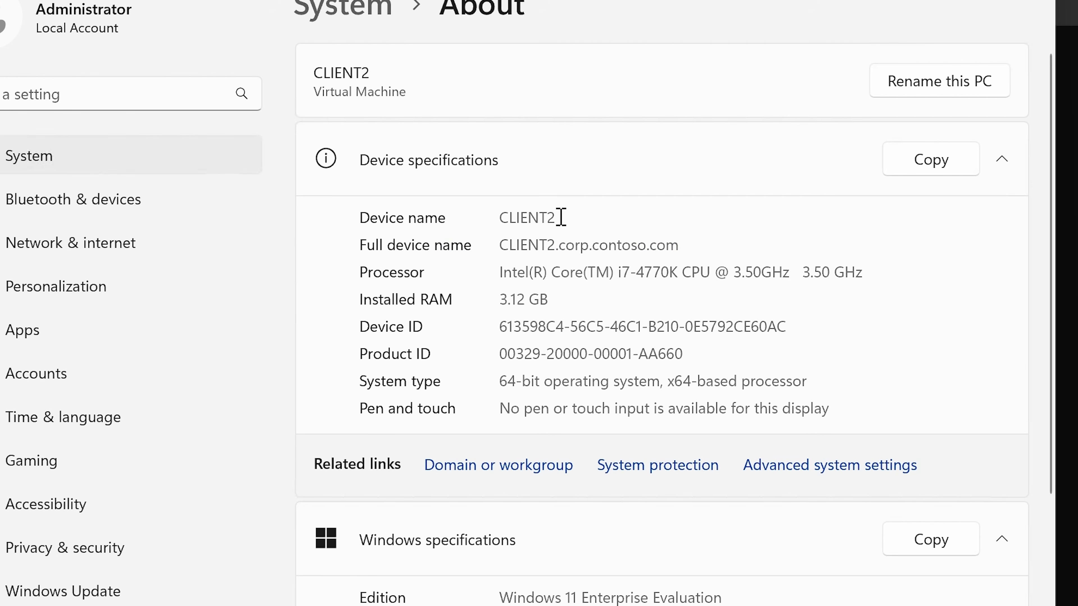
drag(560, 216, 504, 217)
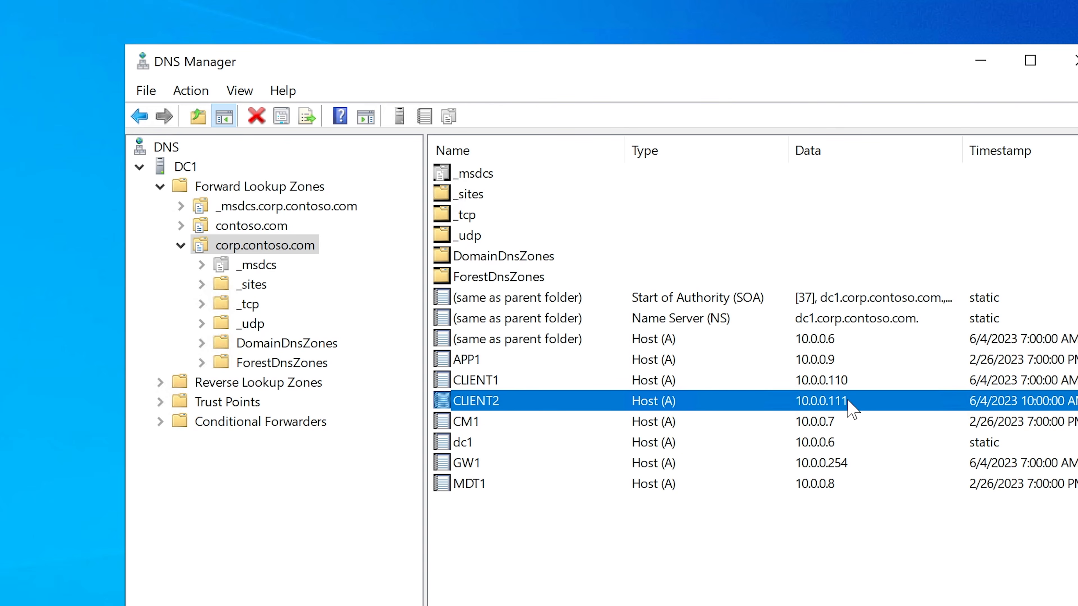
Step: Start a new host (A) record in the corp.contoso.com forward lookup zone and name it printer1athr
click(253, 246)
right_click(254, 250)
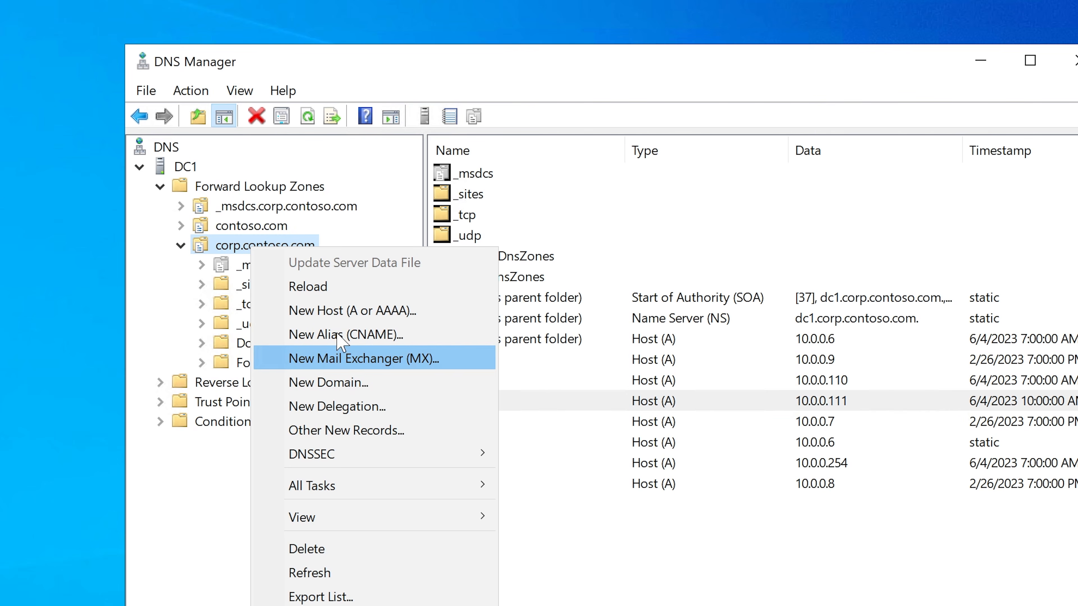
click(367, 316)
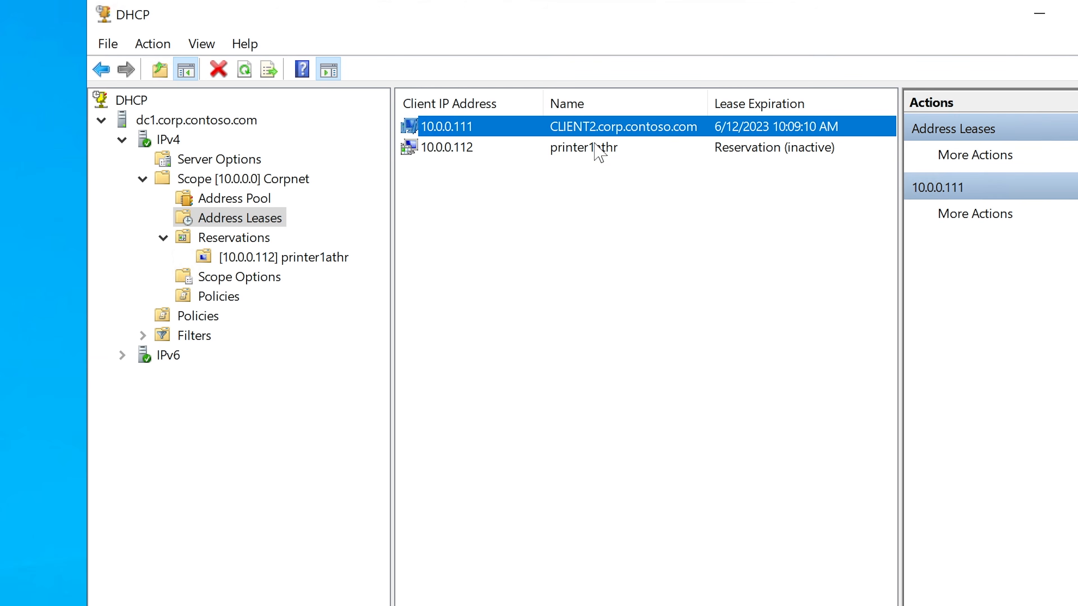
click(589, 149)
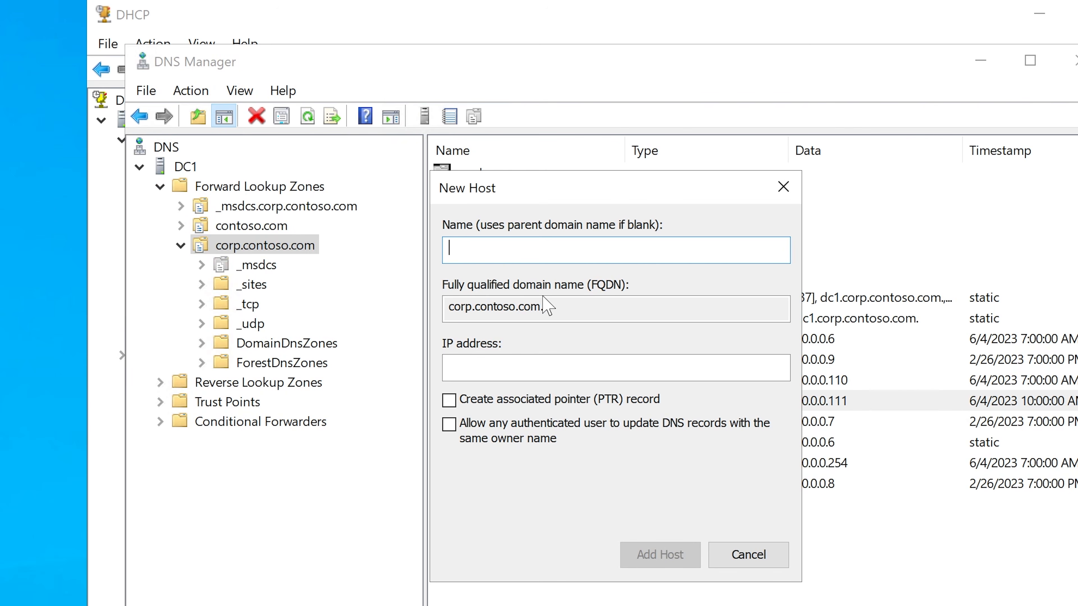
text(printer)
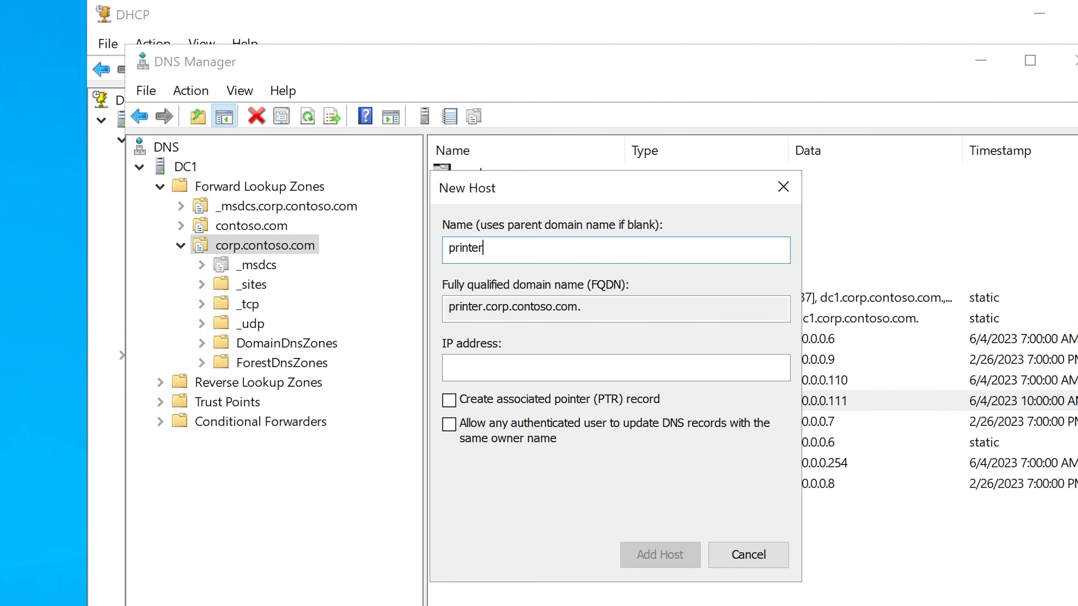
text(1athr)
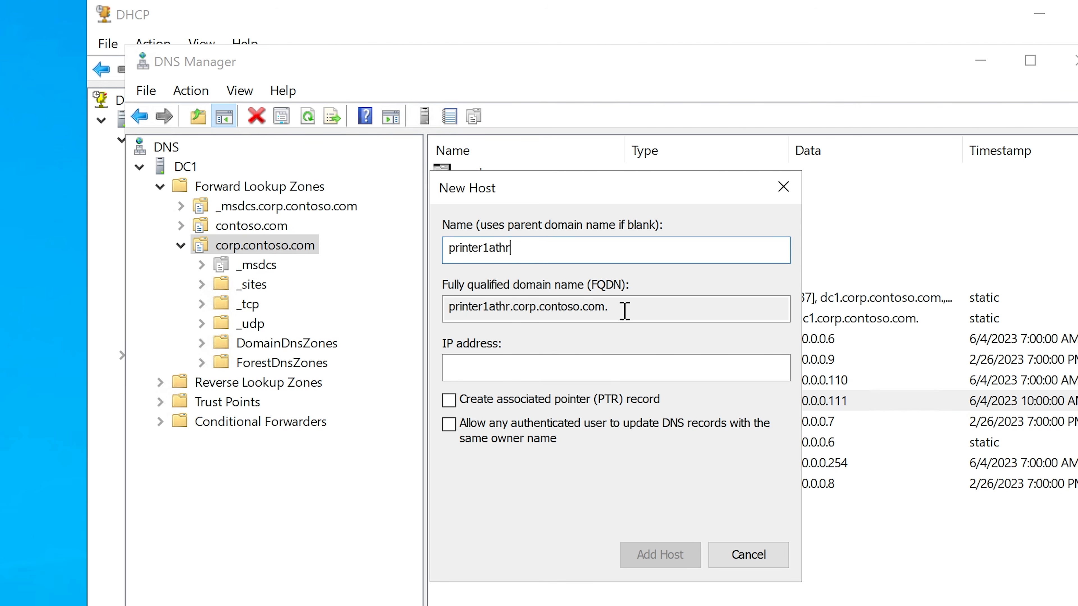
Step: Compare the new record's fully qualified domain name with the CLIENT2 and printer1athr names in the DHCP address leases
drag(623, 308, 435, 305)
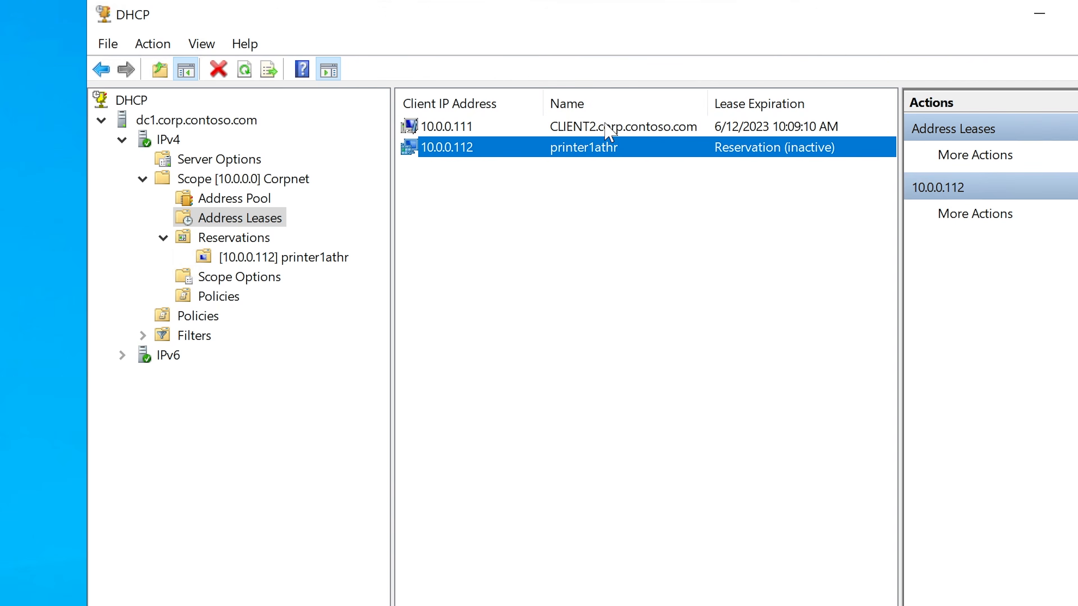
click(596, 127)
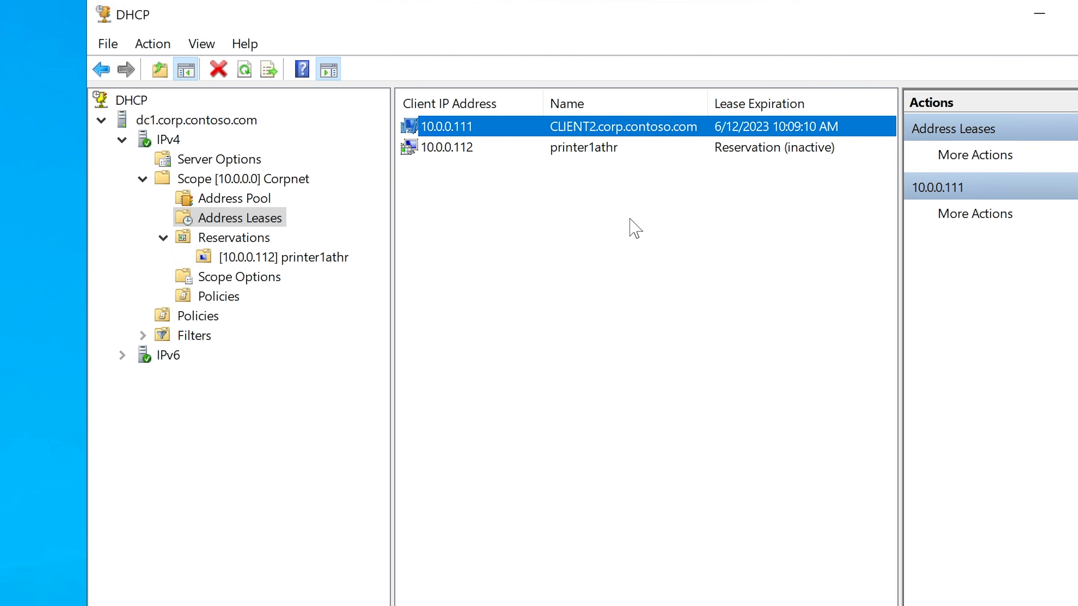
click(606, 153)
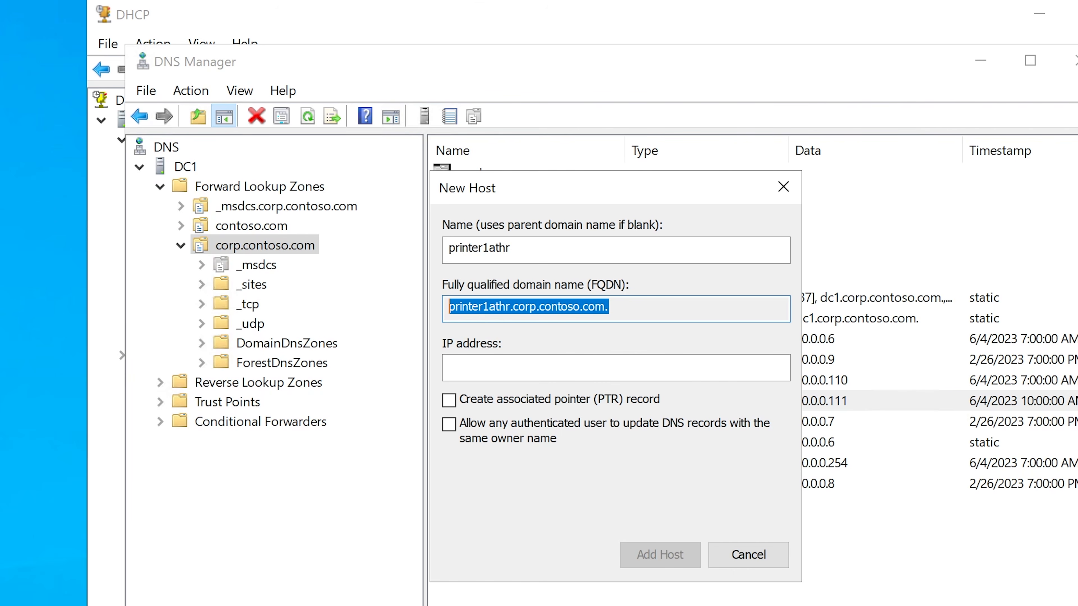
click(508, 303)
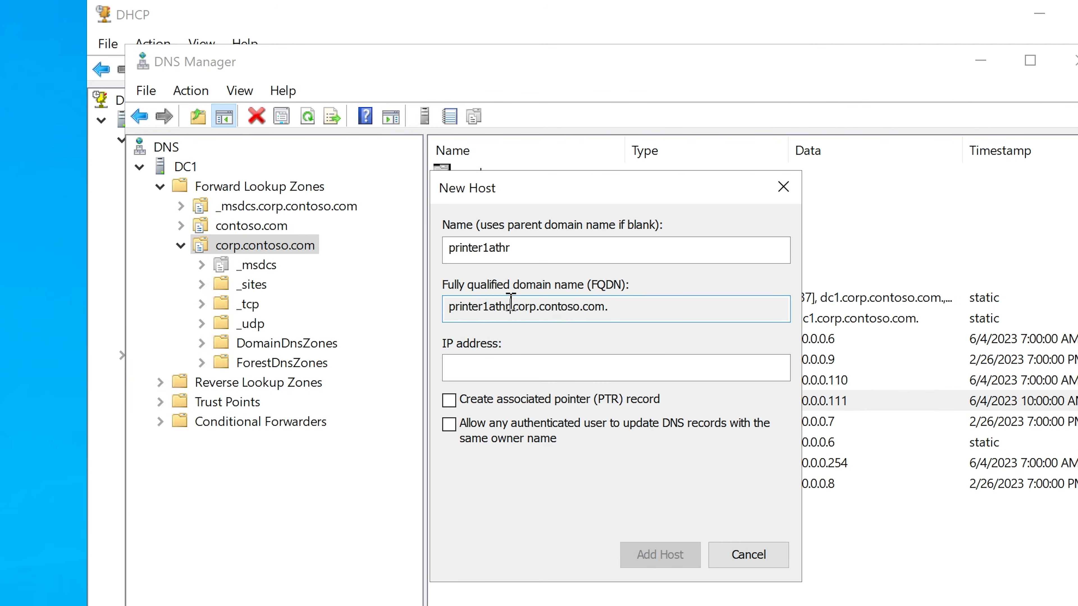
Step: Look up the printer's reserved address in the DHCP leases and set the new host's IP address to 10.0.0.112
click(575, 362)
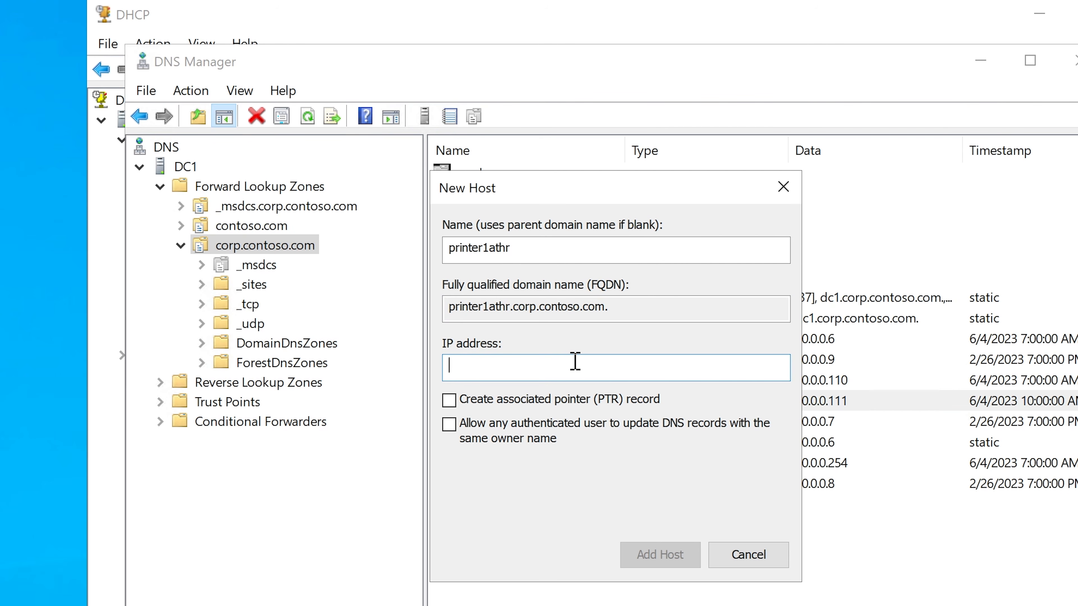
click(548, 30)
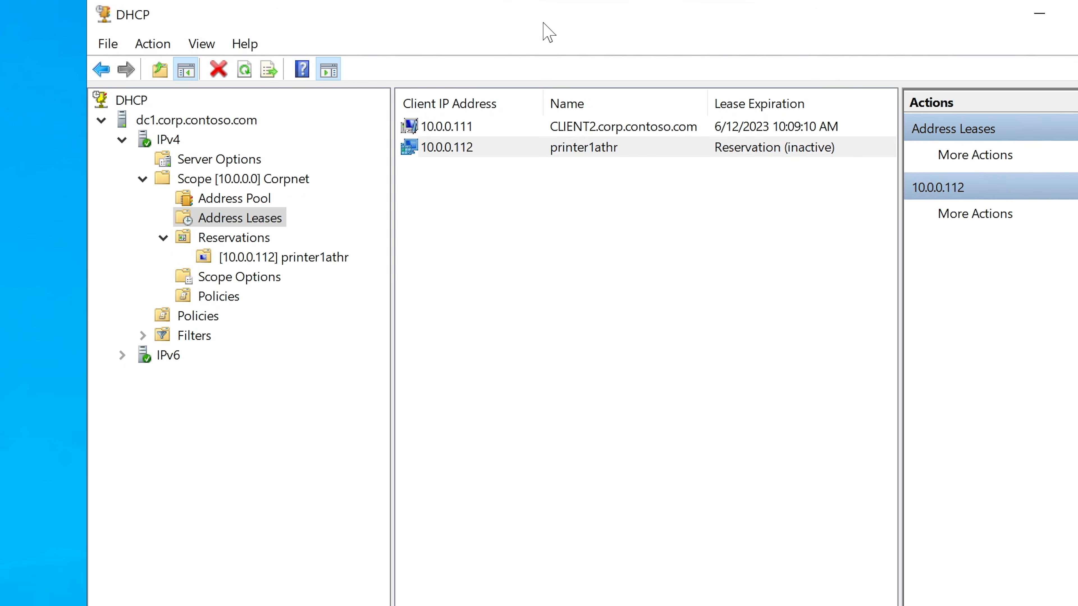
click(471, 146)
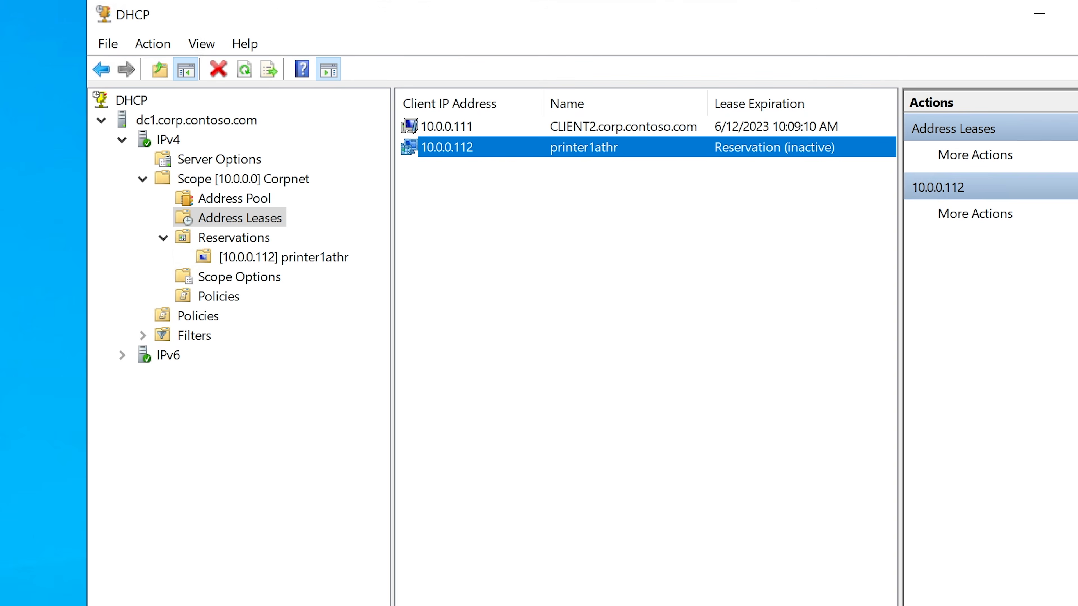
key(alt+Tab)
click(536, 374)
text(10)
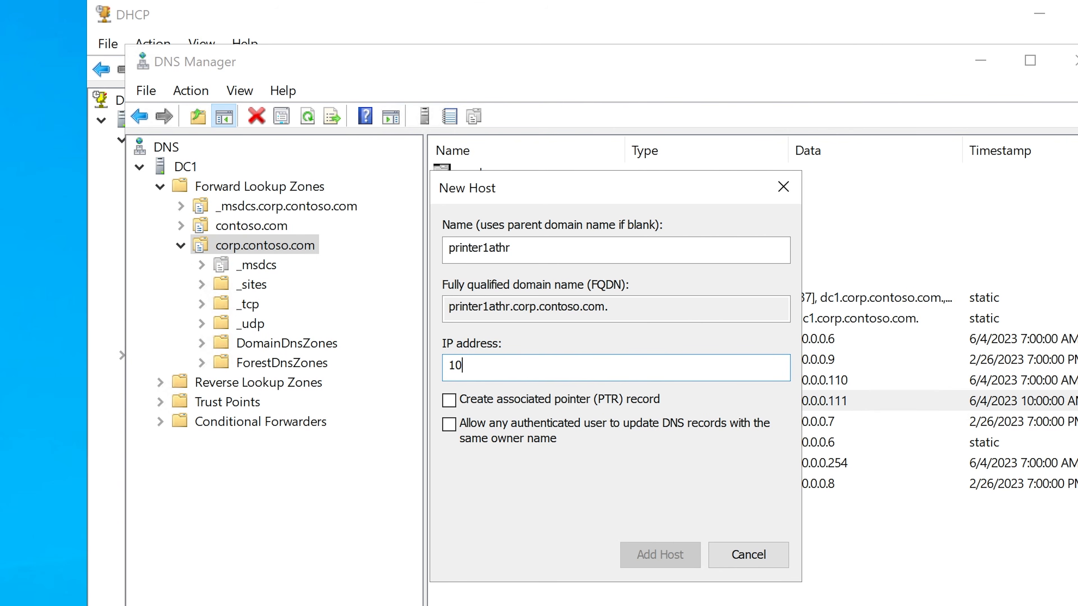
text(.0.0.112)
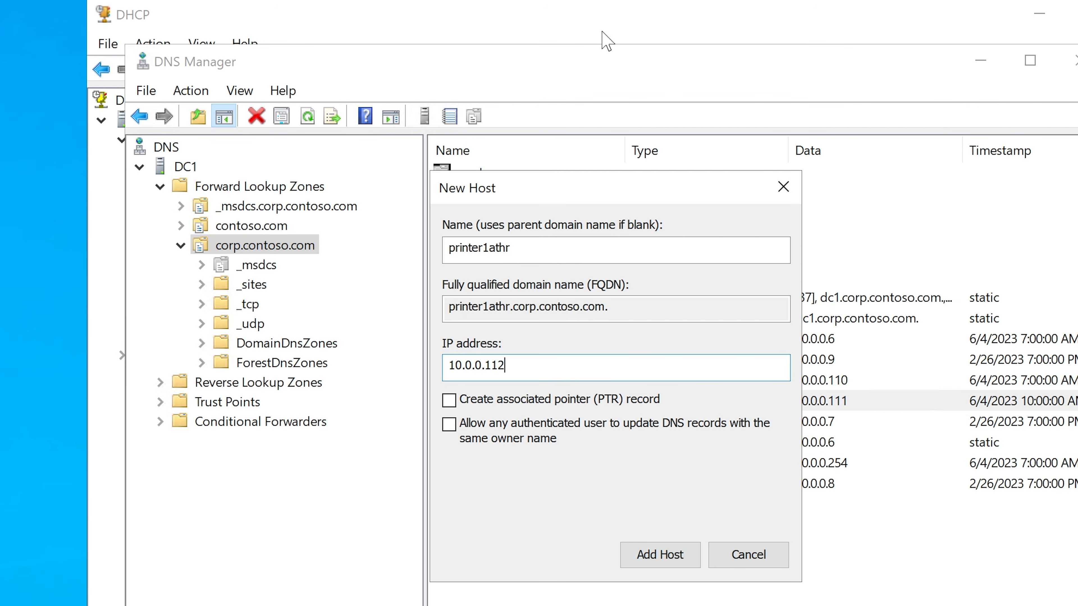
Step: Add the printer1athr host record to the zone, close the New Host dialog and select the new record
drag(530, 246, 450, 245)
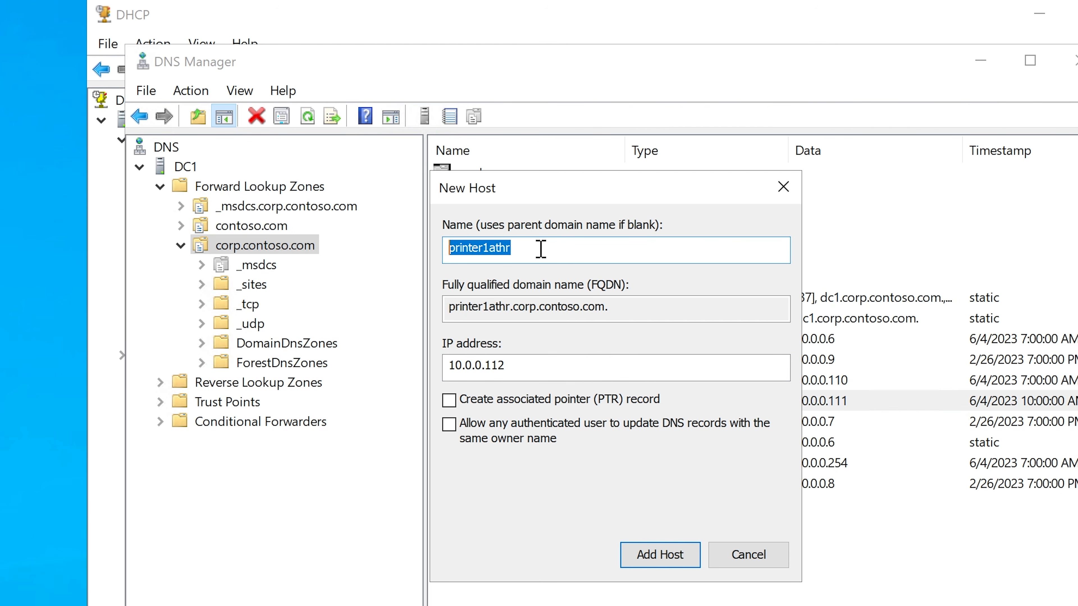
drag(540, 249, 406, 246)
click(524, 255)
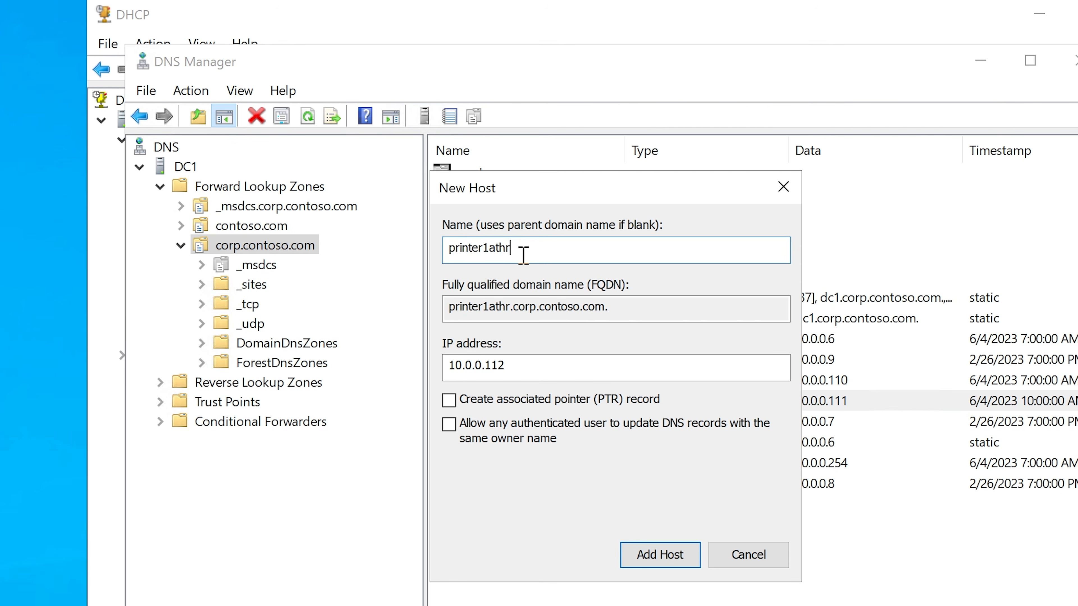
click(655, 555)
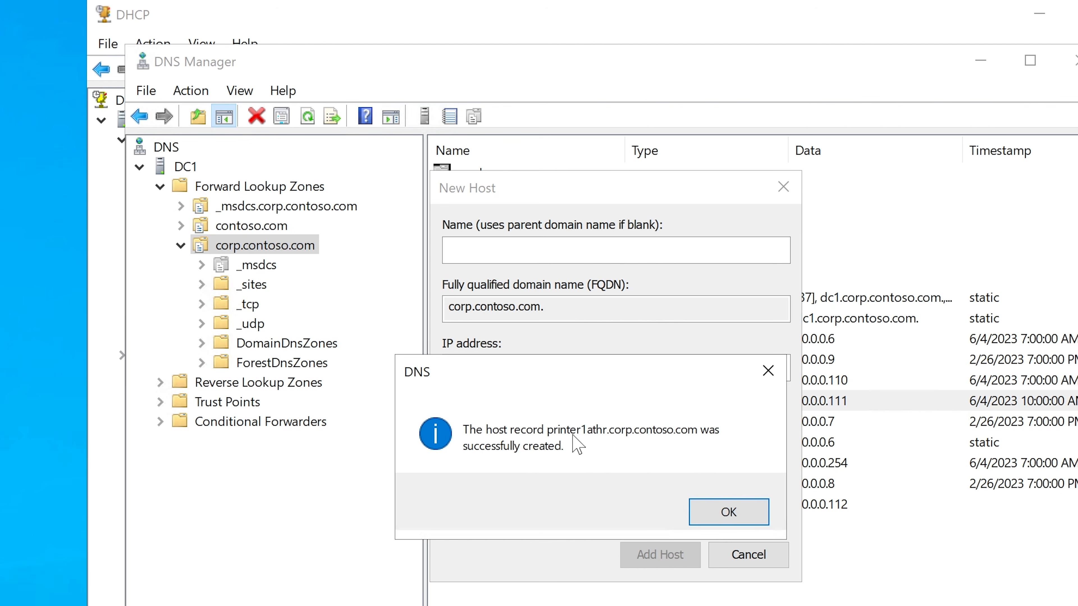
click(729, 516)
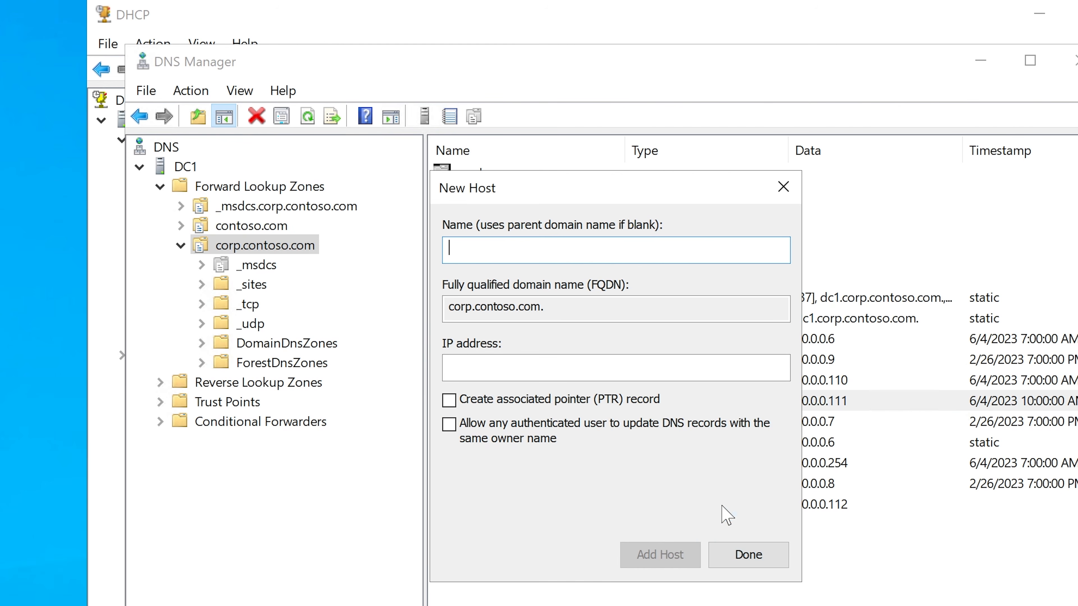
click(734, 554)
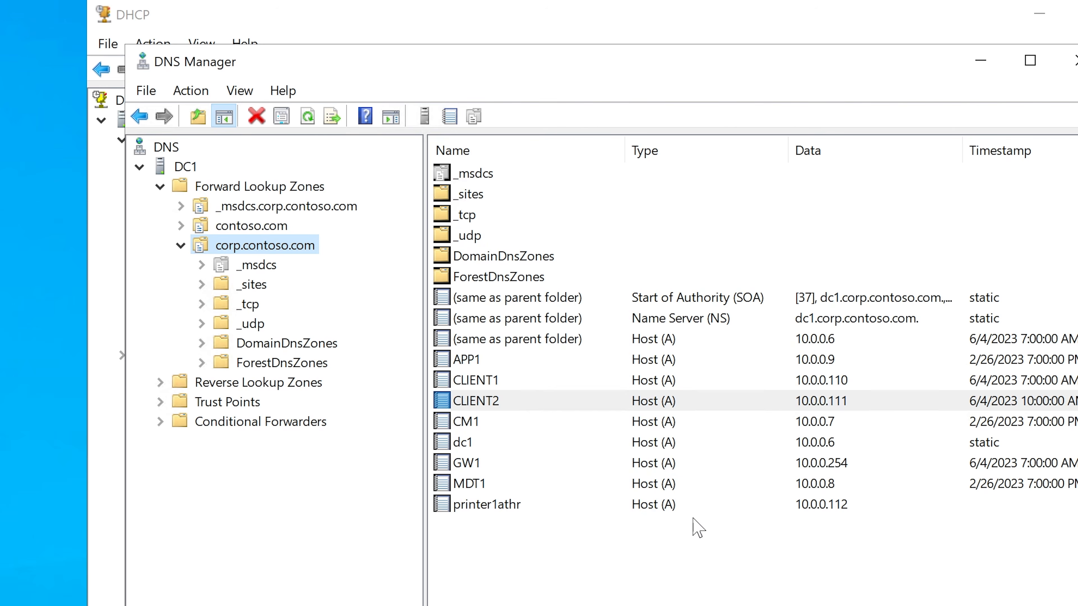
click(501, 504)
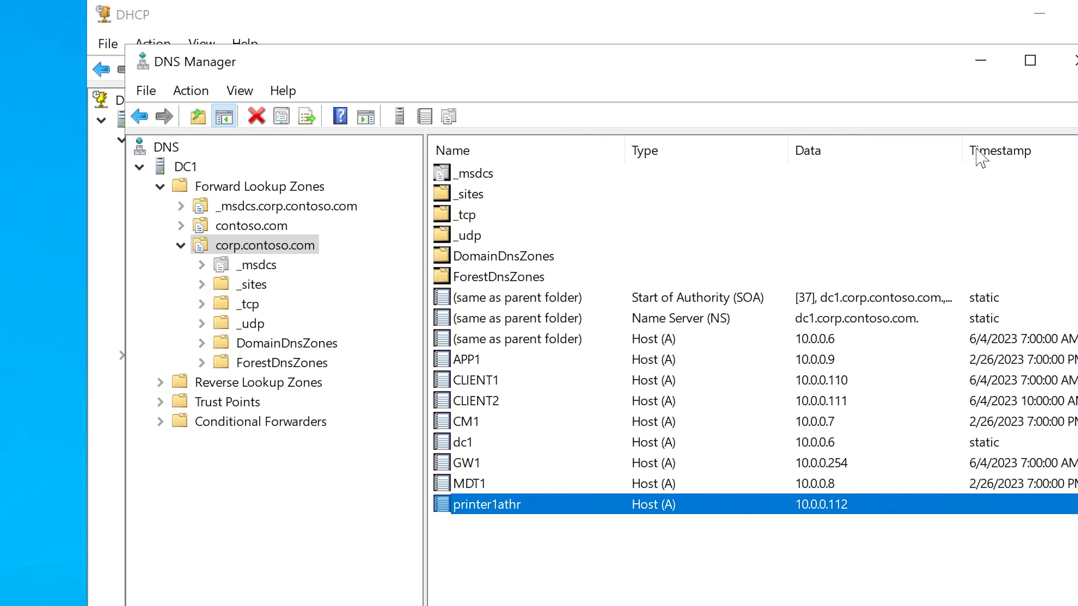
Step: Switch to the sticky note, append "->>>printer1athr" after 10.0.0.112 and widen the note to fit the text on one line
click(980, 61)
key(alt+Tab)
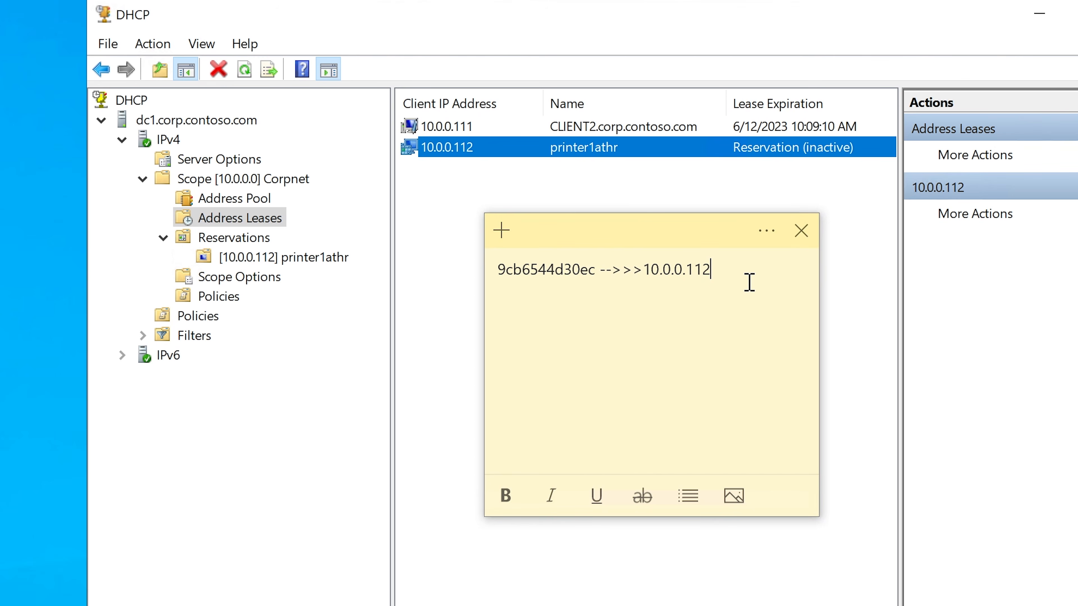
key(Return)
click(751, 265)
text(-...)
key(BackSpace)
key(BackSpace)
key(BackSpace)
text(>>> printer1athr)
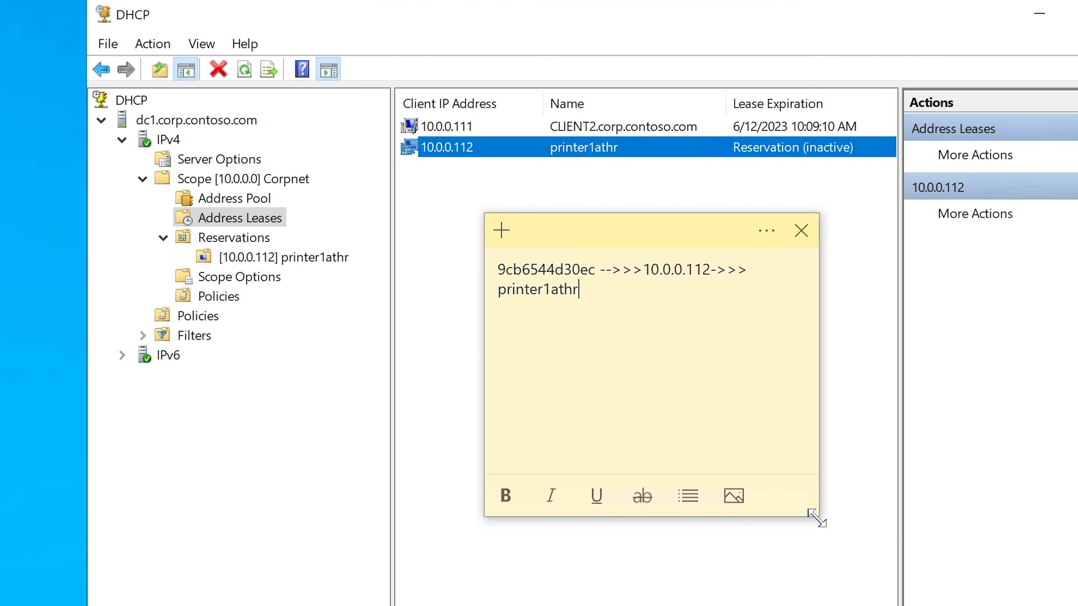
drag(816, 513, 1077, 527)
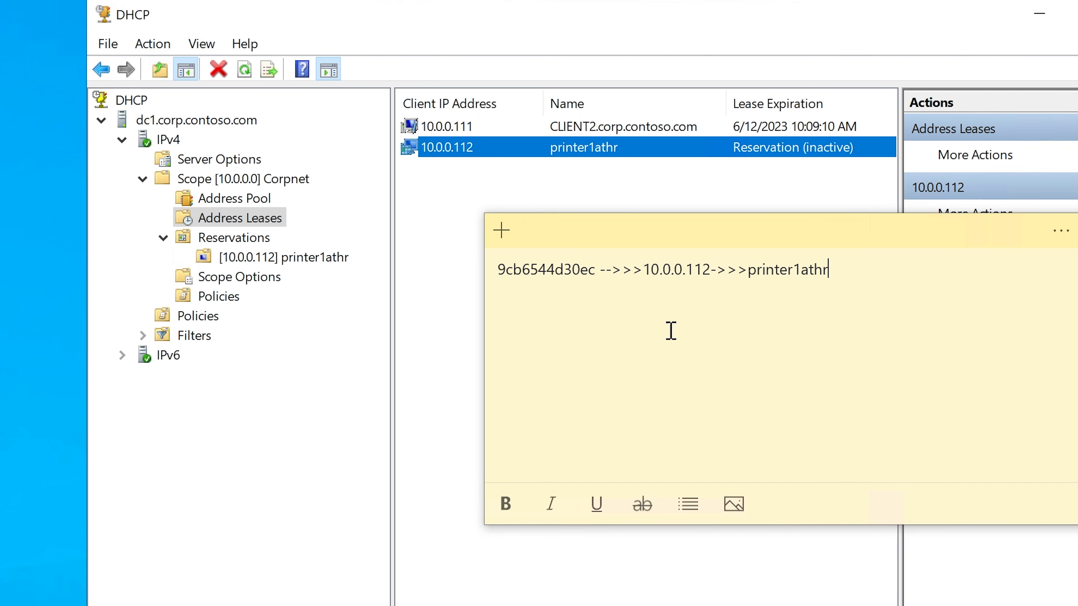
Step: Review the note's mapping from the hardware address to the IP address and printer host name
drag(498, 267, 835, 270)
click(836, 269)
drag(749, 270, 489, 272)
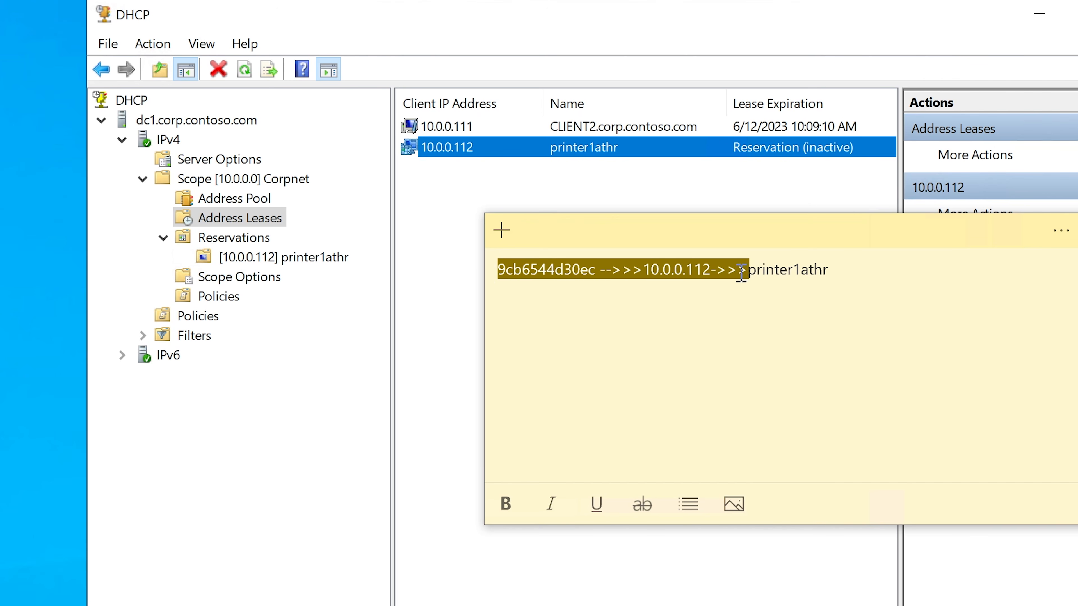
click(752, 270)
Step: Copy printer1athr from the note's mapping and add a separate line below reading "The main thing: printer1athr"
drag(751, 270, 834, 270)
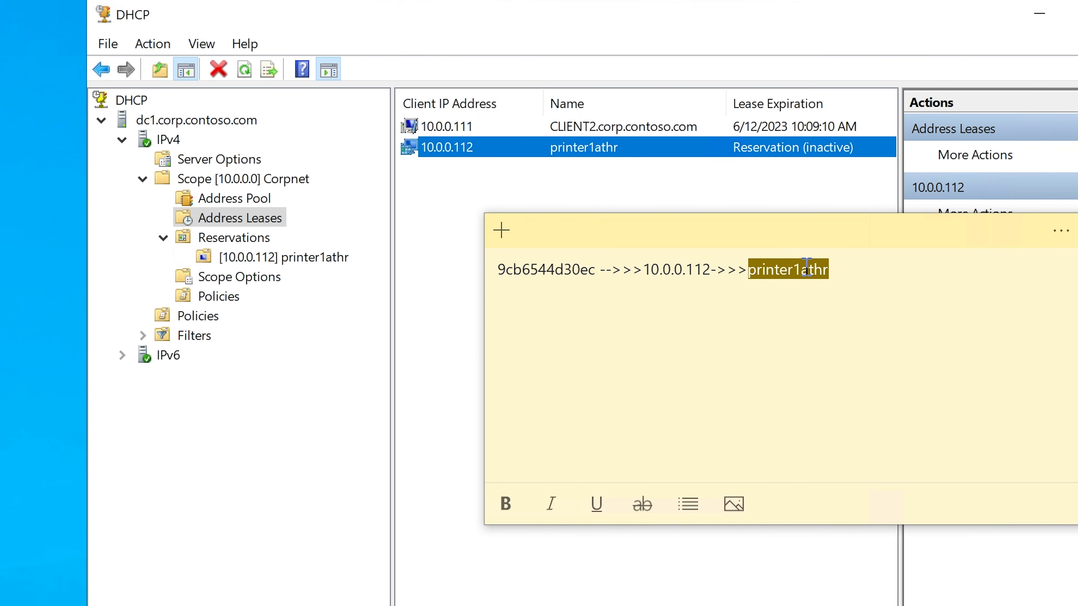
right_click(826, 270)
click(829, 288)
click(755, 332)
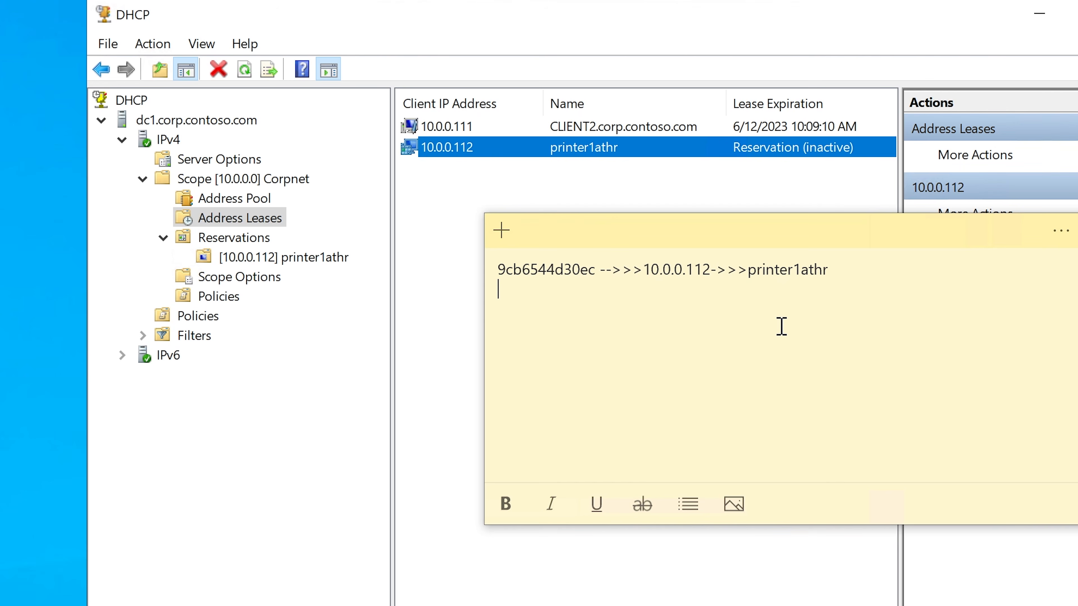
key(Return)
text(The main thing:)
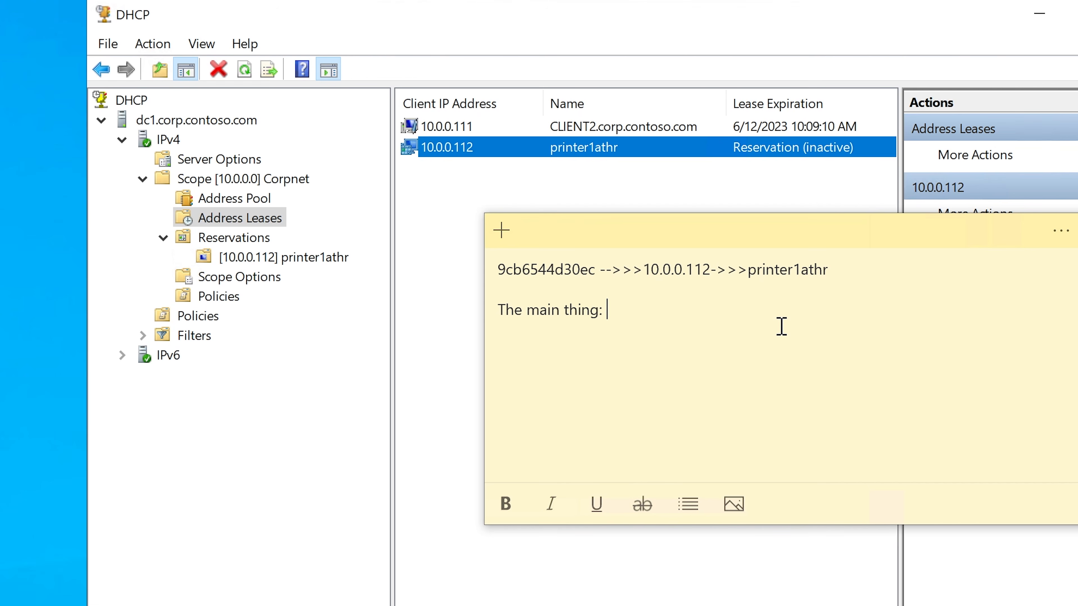
key(ctrl+v)
drag(710, 270, 632, 270)
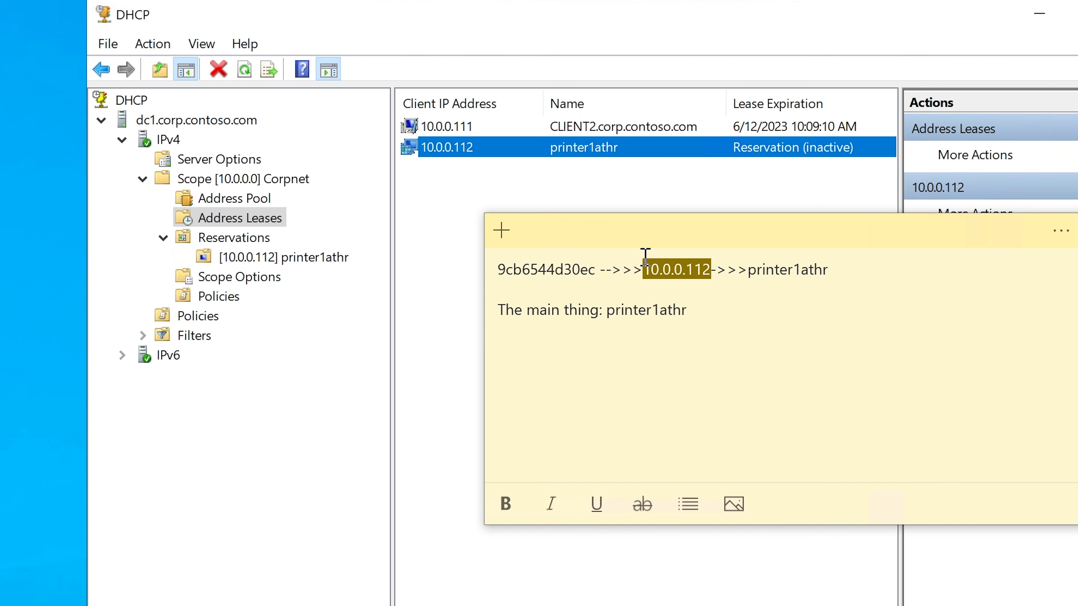
click(749, 309)
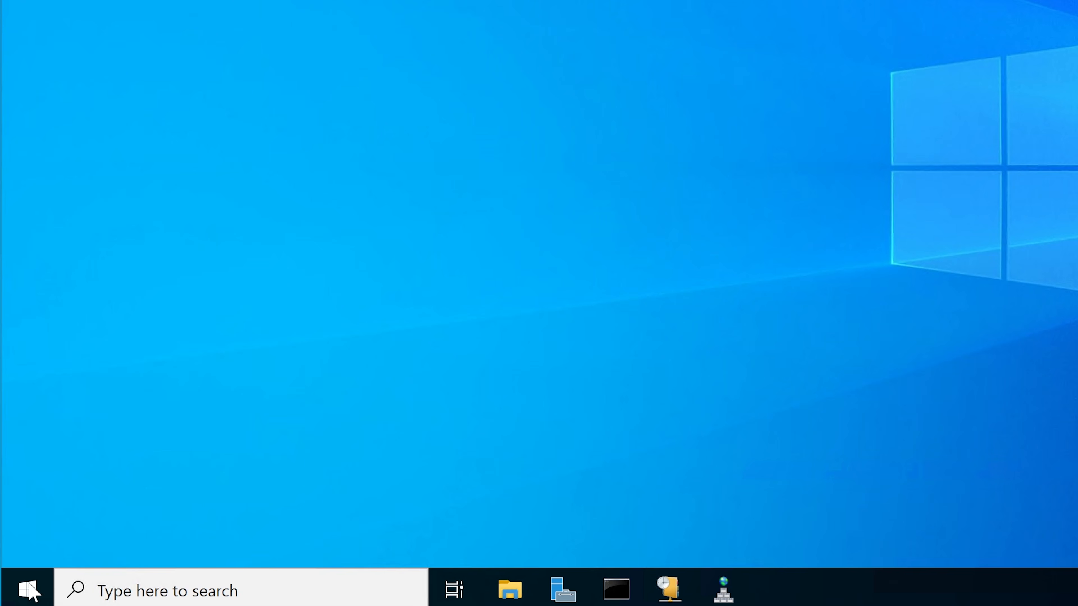
Step: Open Print Management from the Windows Administrative Tools and widen the Printer Name column of the printer list
click(28, 588)
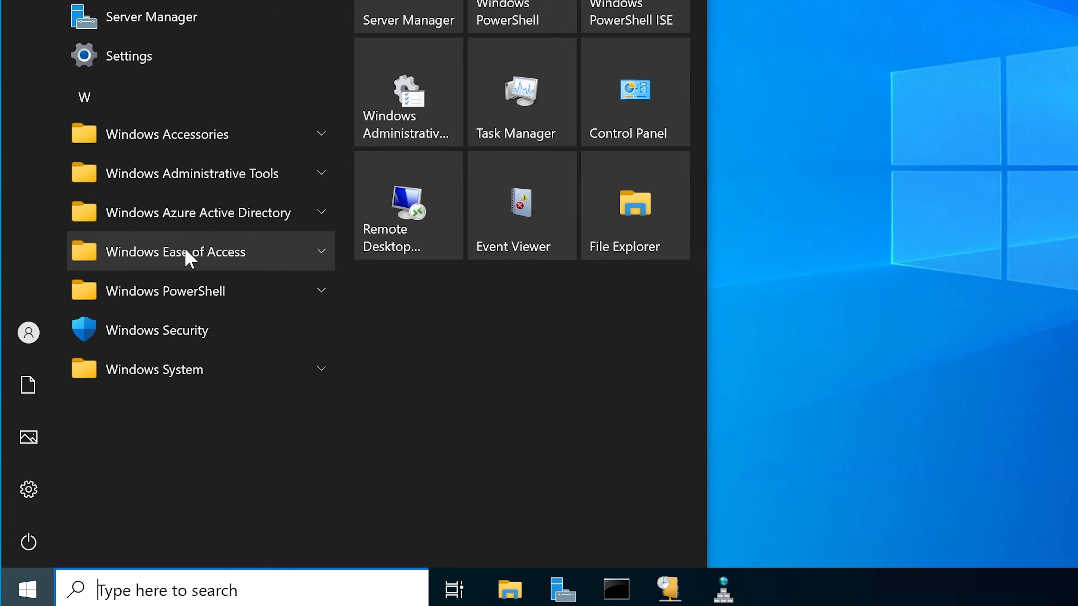
click(210, 178)
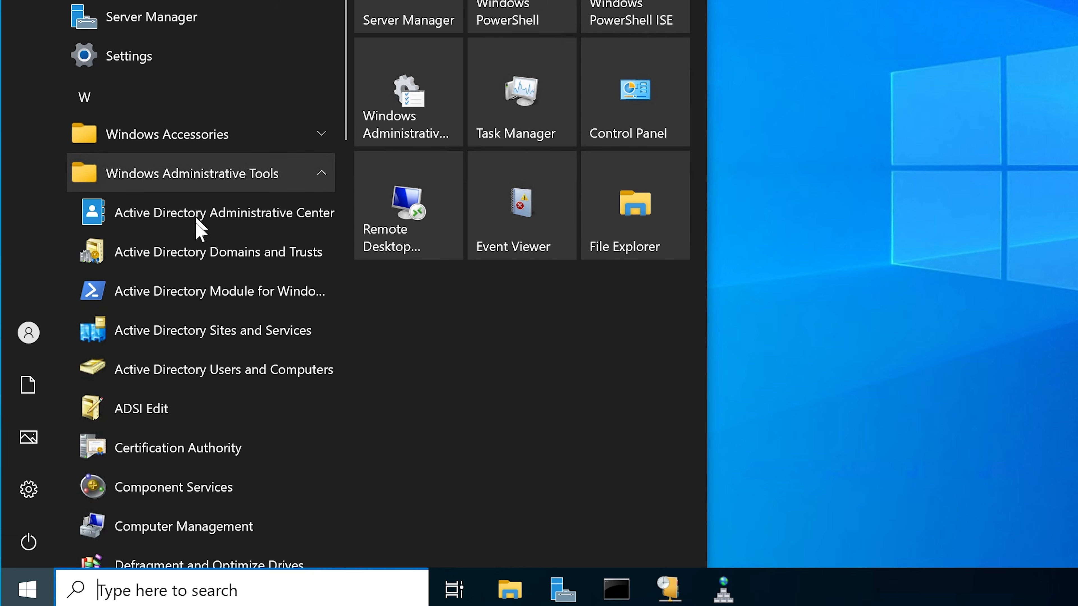
scroll(202, 255, down, 2)
scroll(202, 255, down, 10)
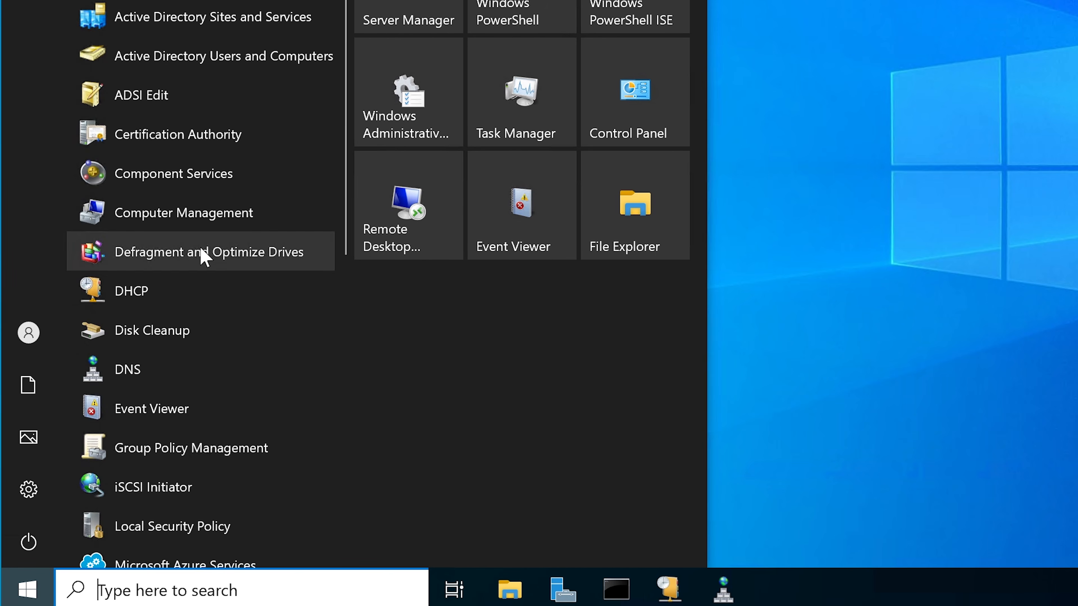
click(194, 459)
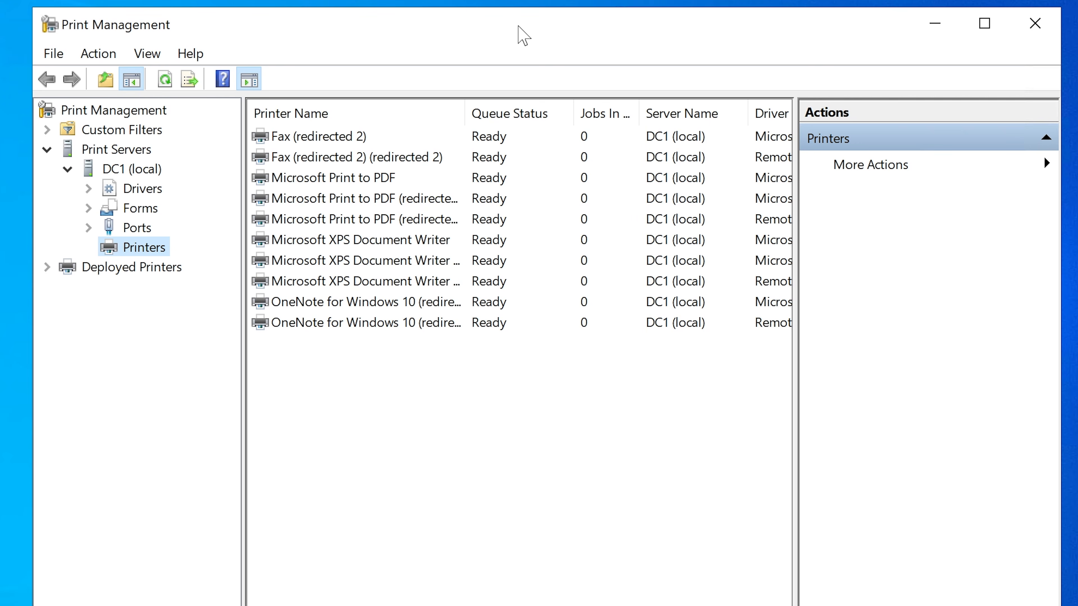
drag(464, 113, 511, 109)
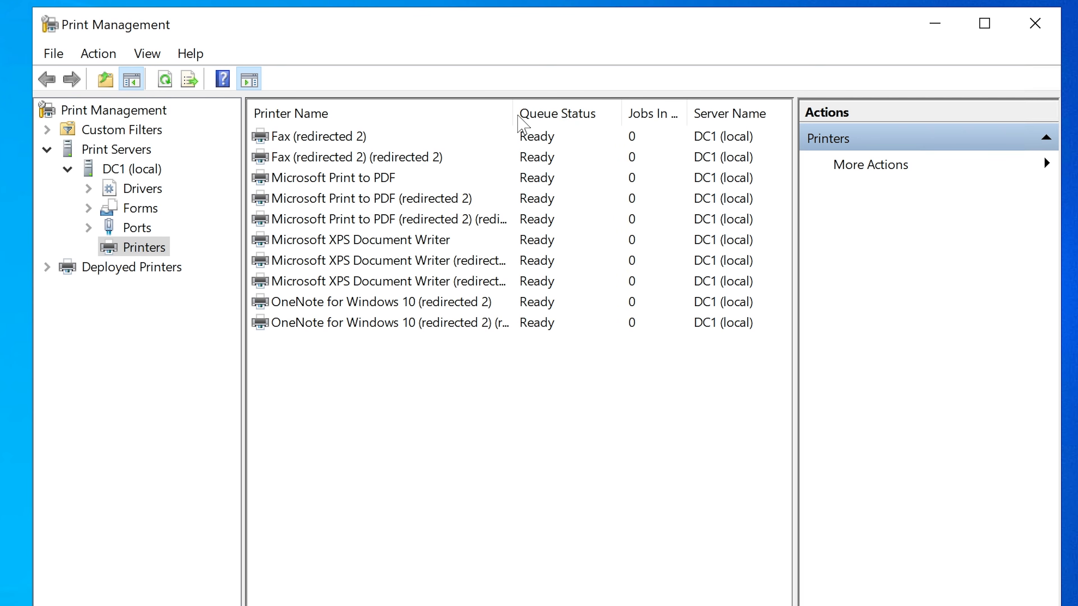
Step: Look through the Print Servers branch down to DC1 (local) and display that server's printers
click(124, 169)
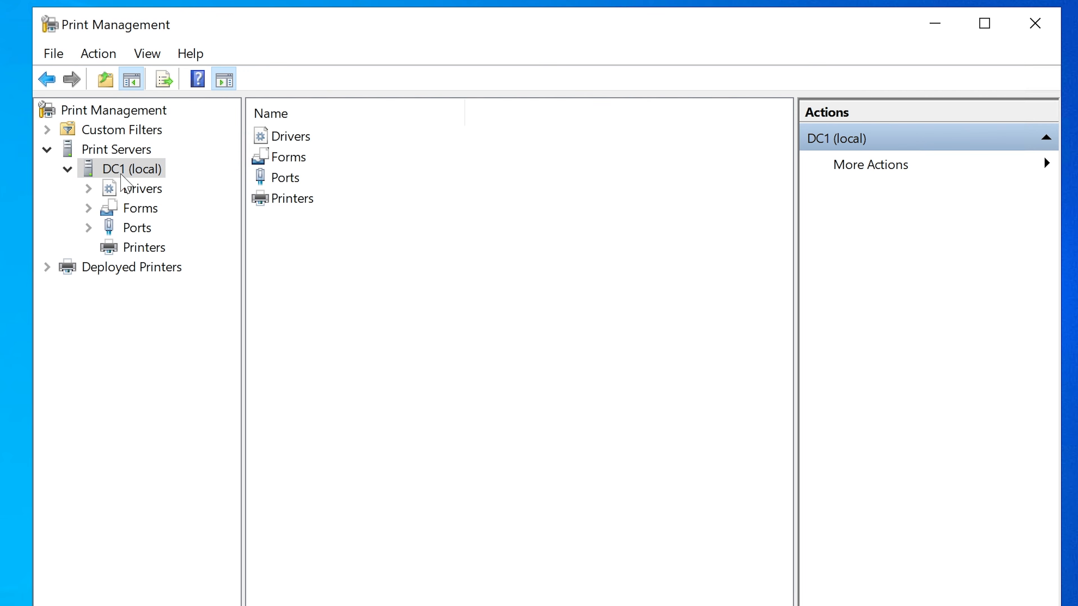
click(67, 169)
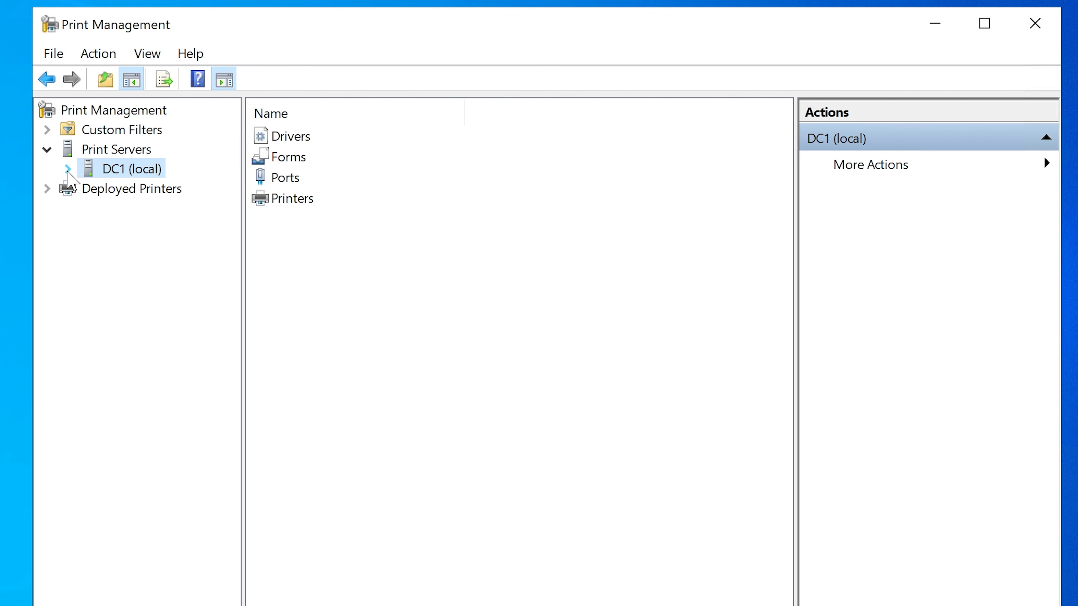
click(93, 151)
click(68, 169)
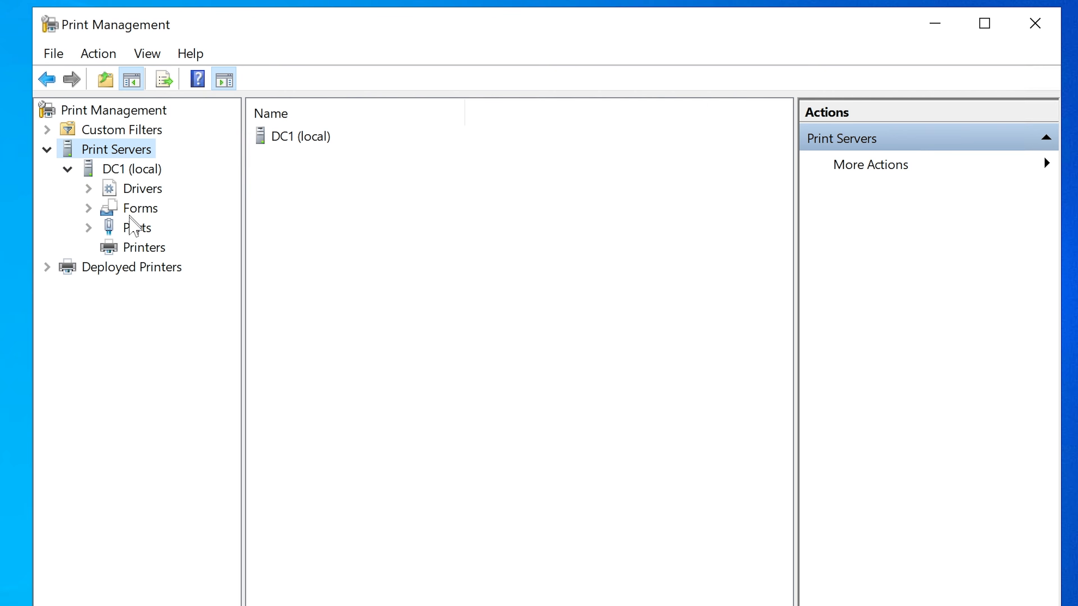
click(138, 251)
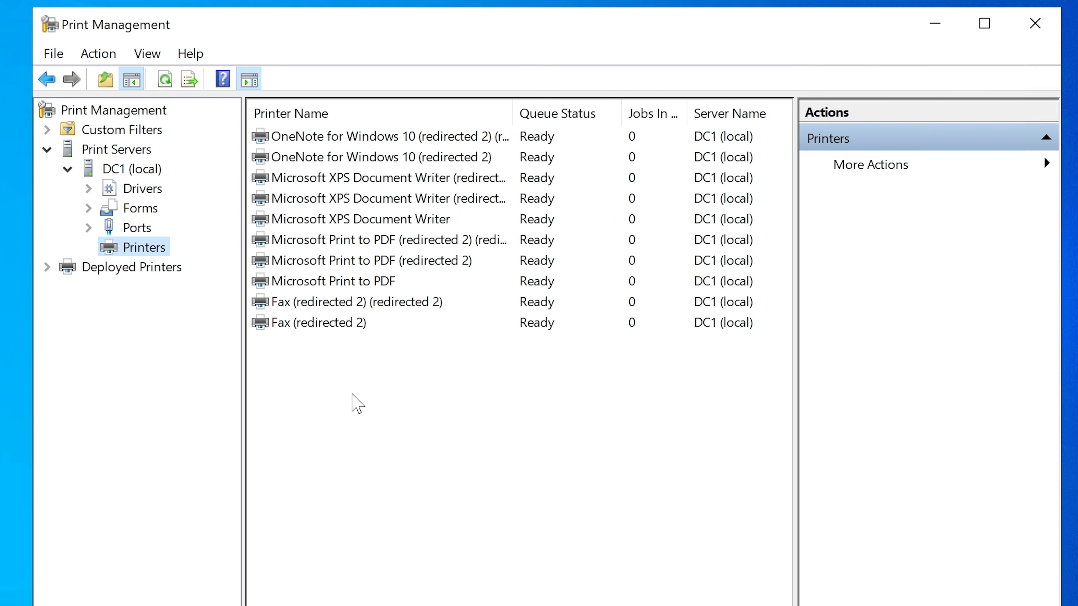
Step: Start adding a printer to DC1 (local), using the method for an IPP, TCP/IP, or Web Services printer by IP address or hostname
right_click(299, 395)
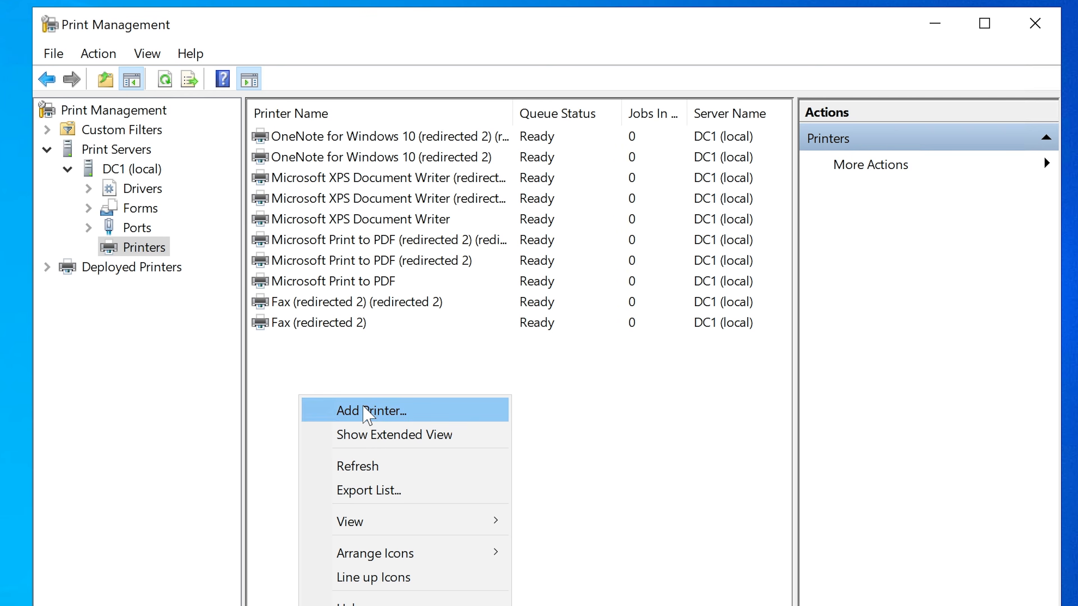
click(342, 362)
right_click(128, 251)
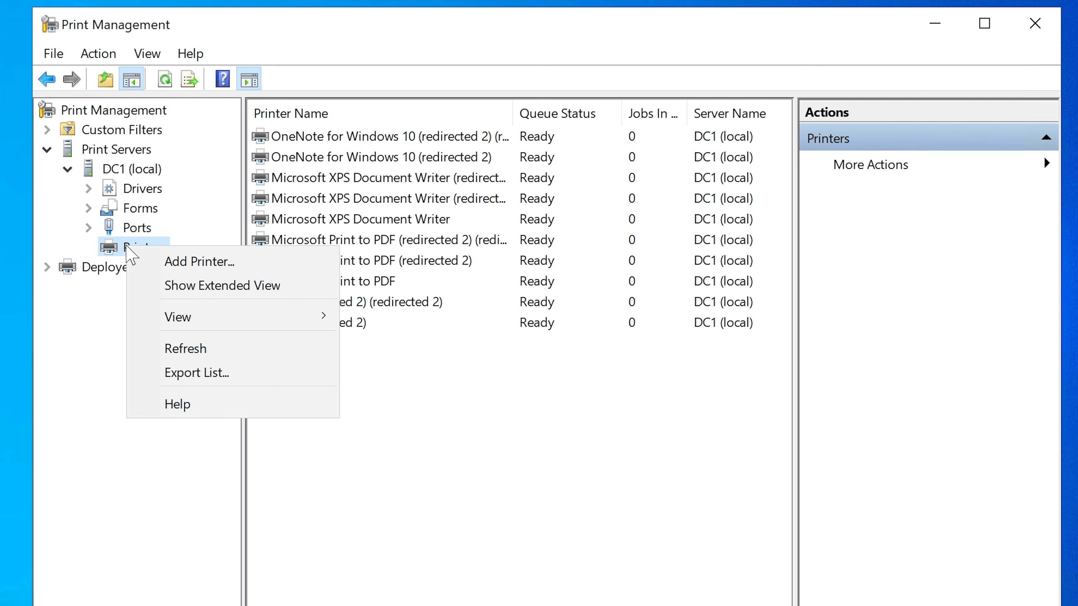
click(196, 266)
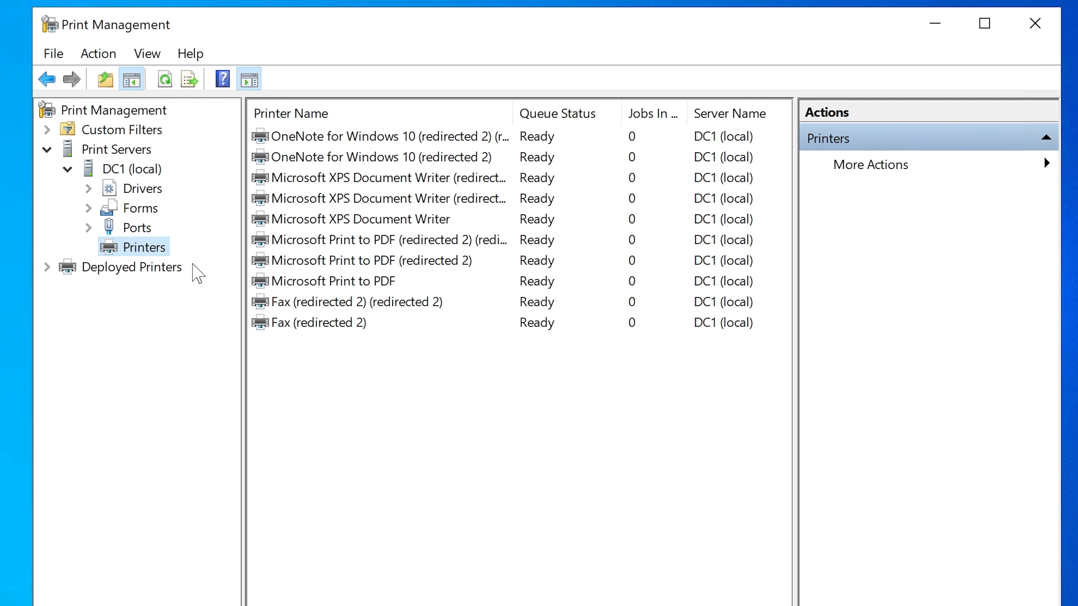
drag(396, 42, 524, 101)
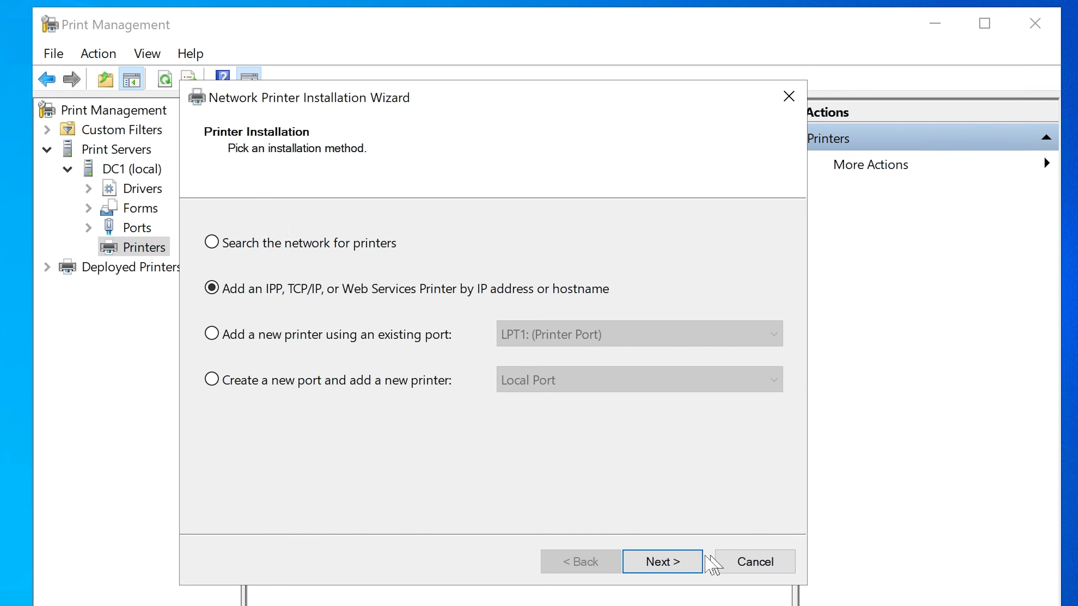
click(674, 561)
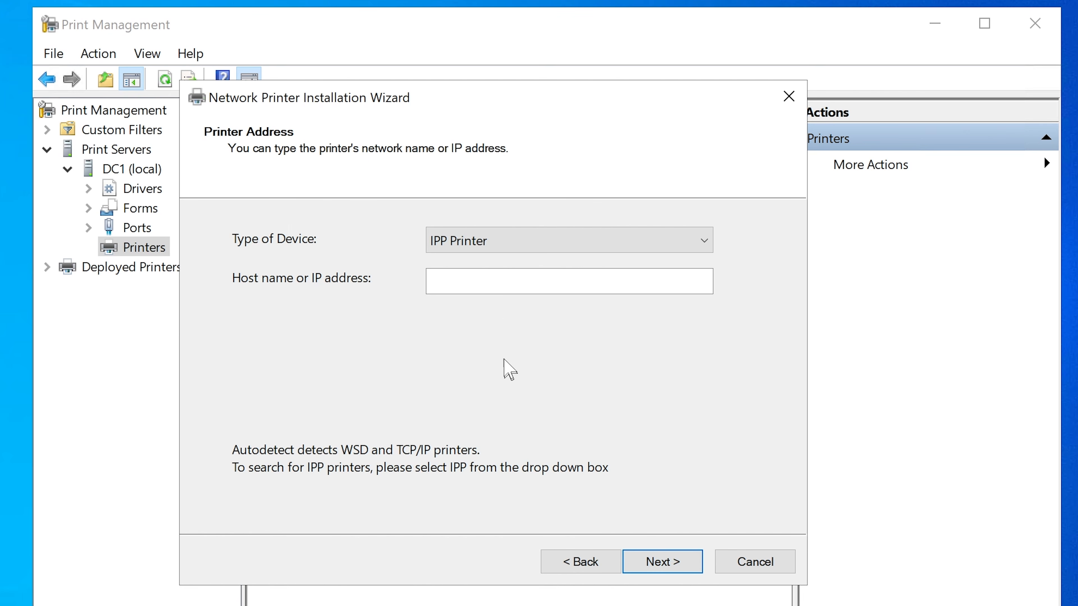
Step: Copy the host name printer1athr from the sticky note's main-thing line and return to the printer installation wizard
click(506, 284)
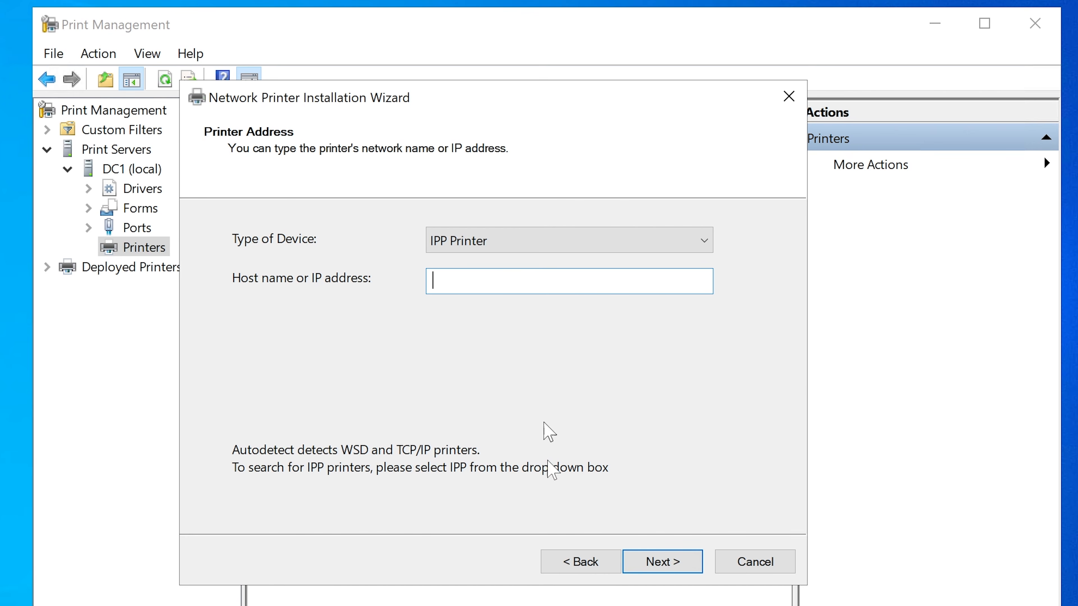
key(alt+Tab)
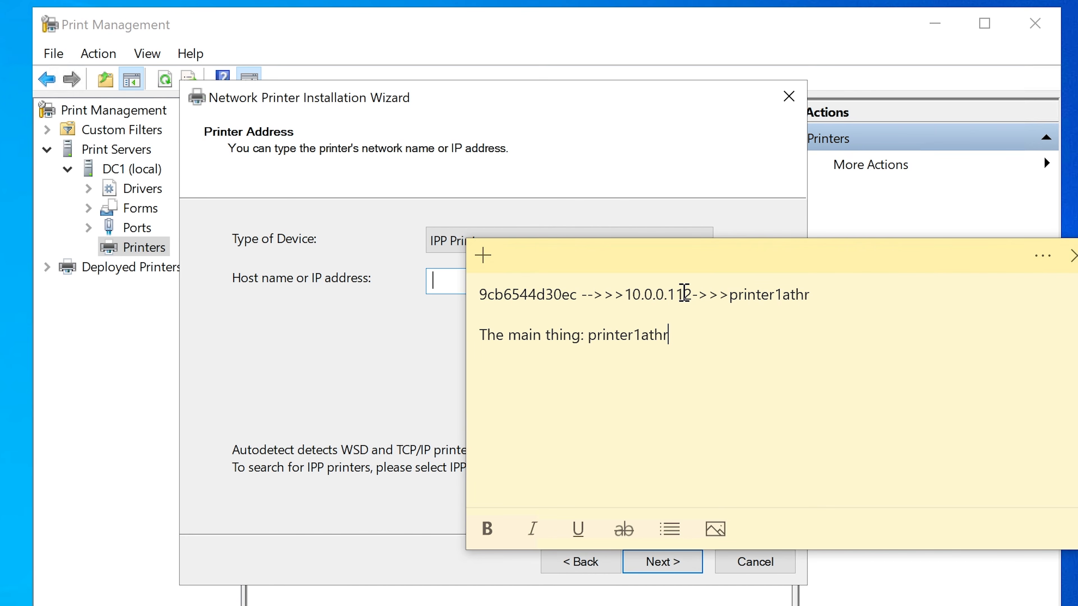
drag(694, 294, 625, 294)
click(729, 313)
drag(675, 335, 593, 338)
right_click(594, 337)
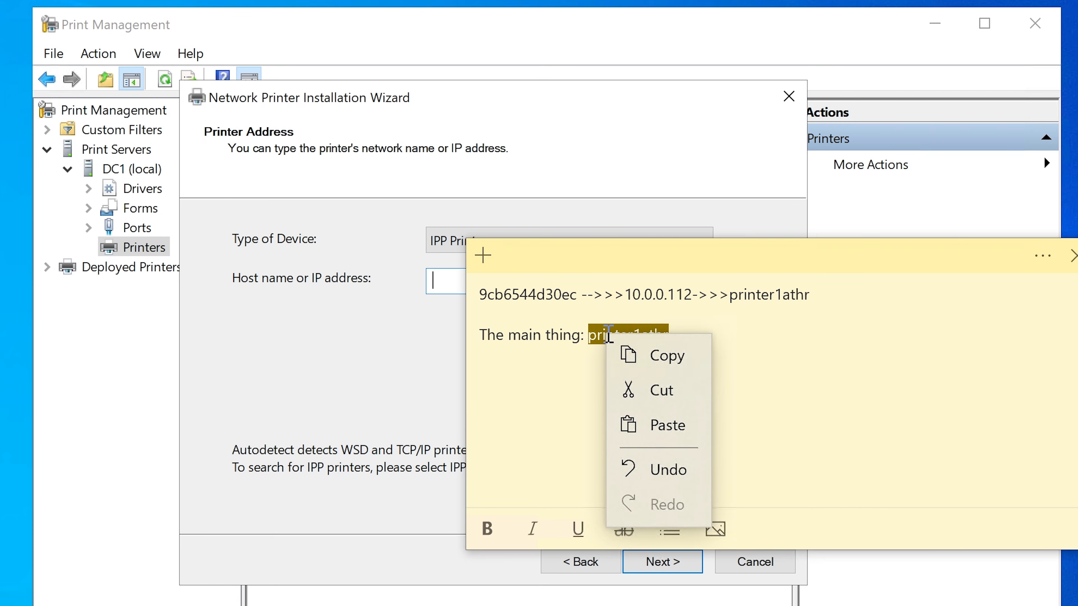
click(637, 355)
click(359, 381)
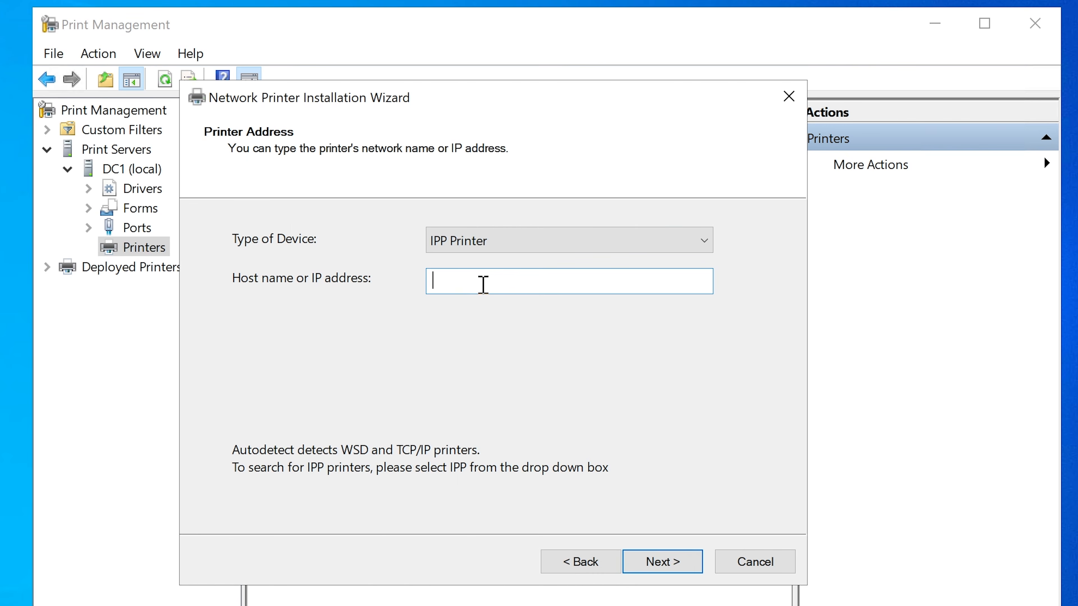
Step: Set the type of device to TCP/IP Device, comparing it with the Autodetect option
click(504, 243)
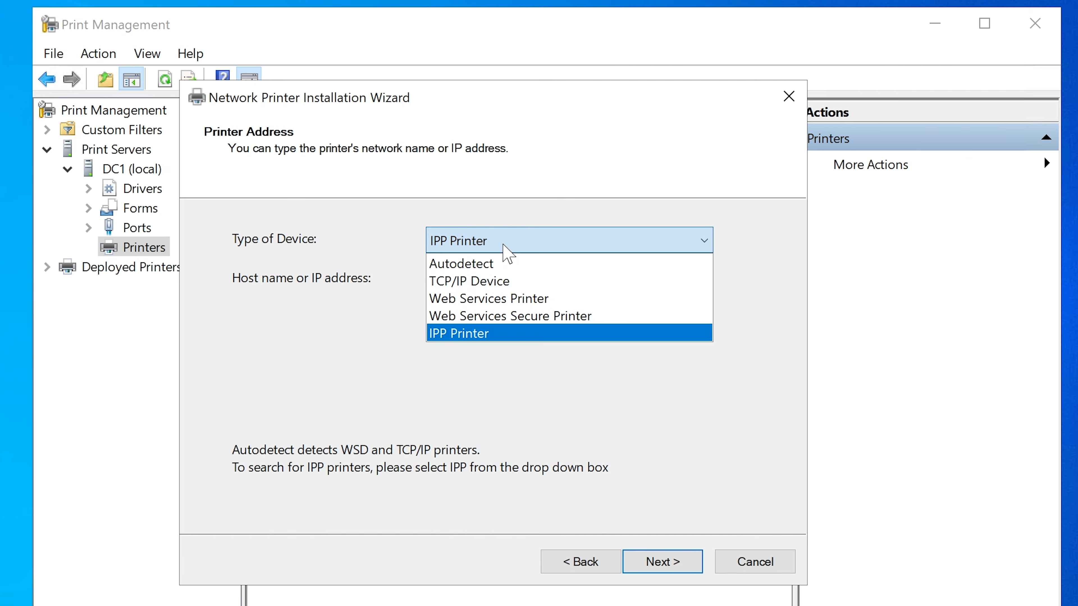
click(499, 282)
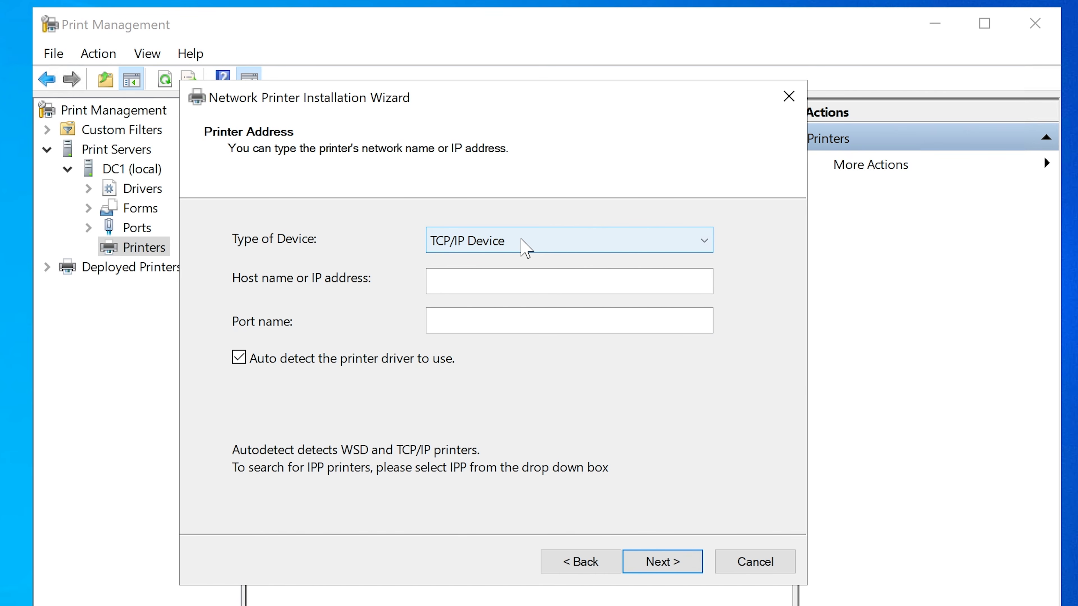
click(479, 283)
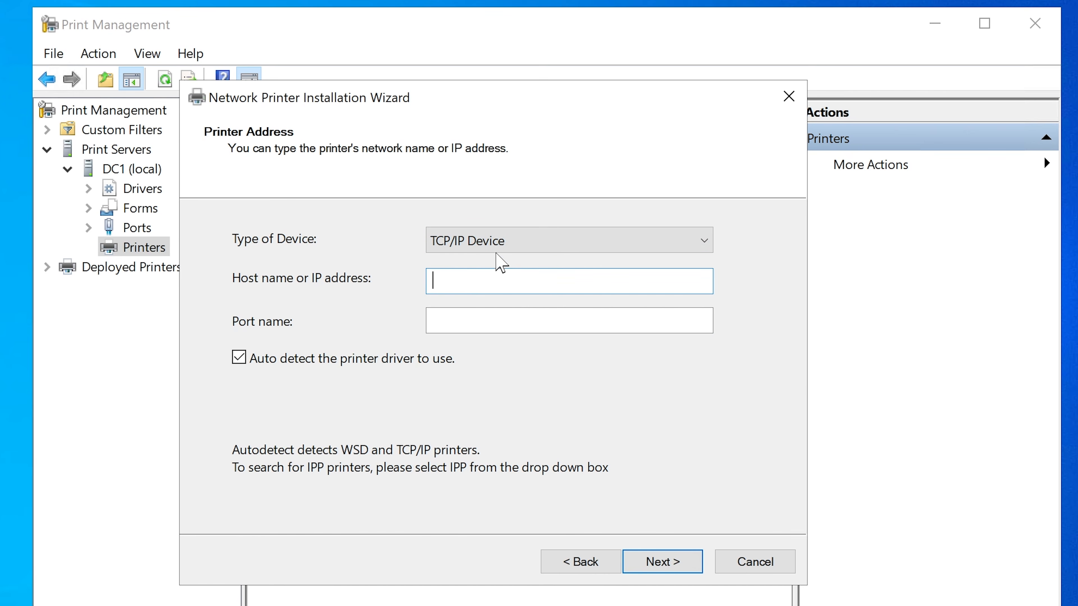
click(510, 248)
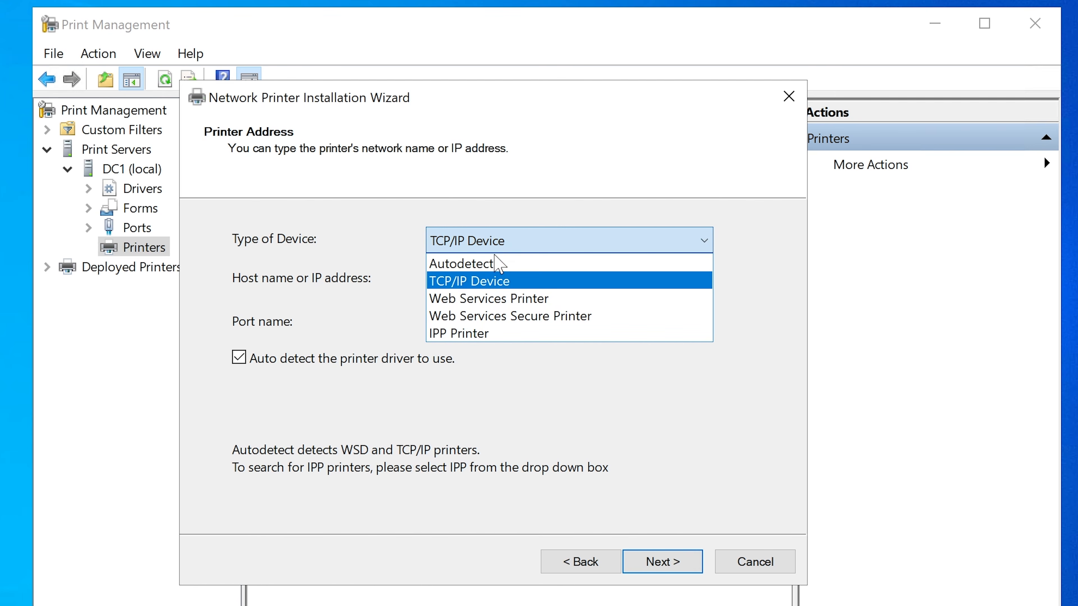
click(493, 264)
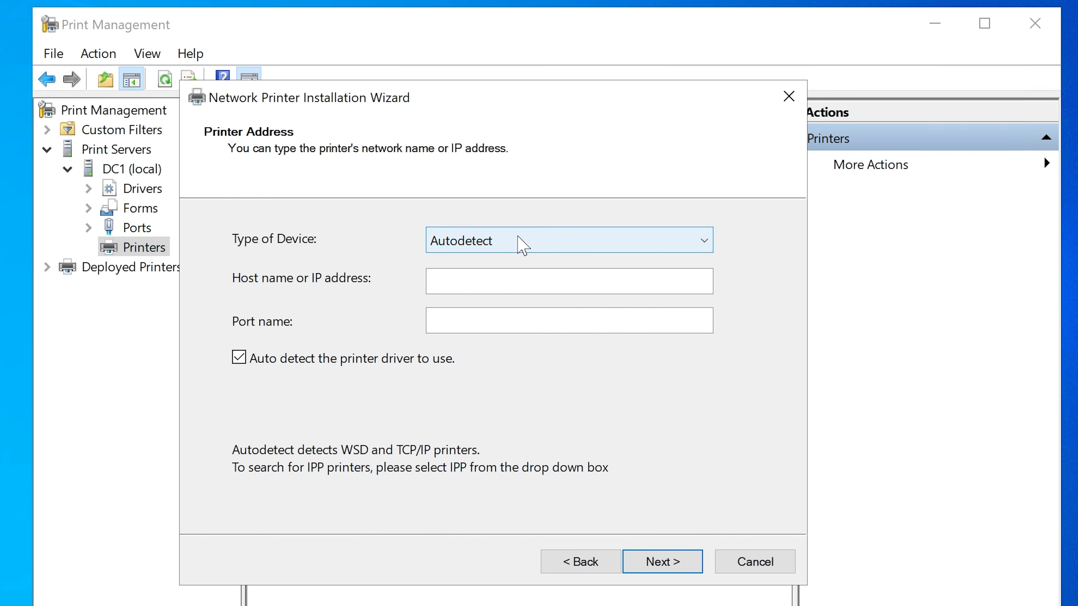
click(518, 237)
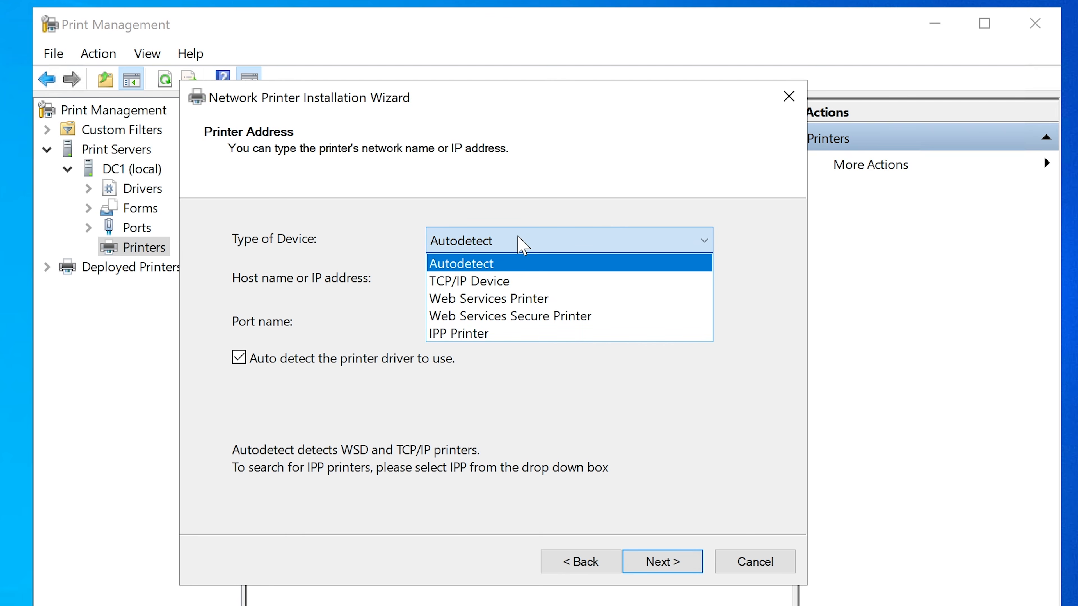
click(501, 281)
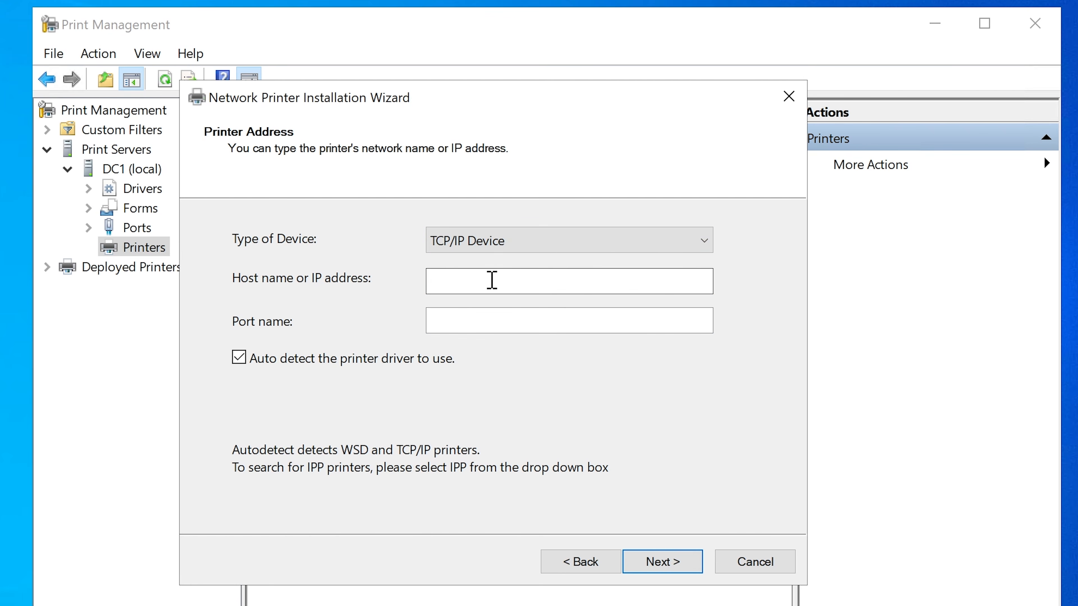
Step: Set the host name and port name to printer1athr and submit the printer address
click(492, 280)
right_click(492, 281)
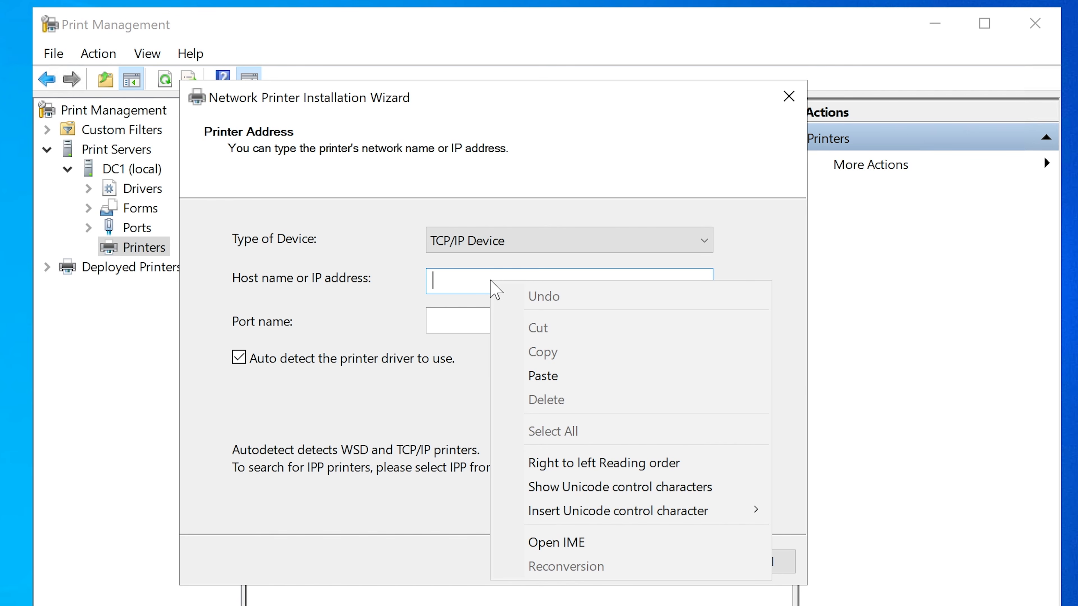
click(609, 384)
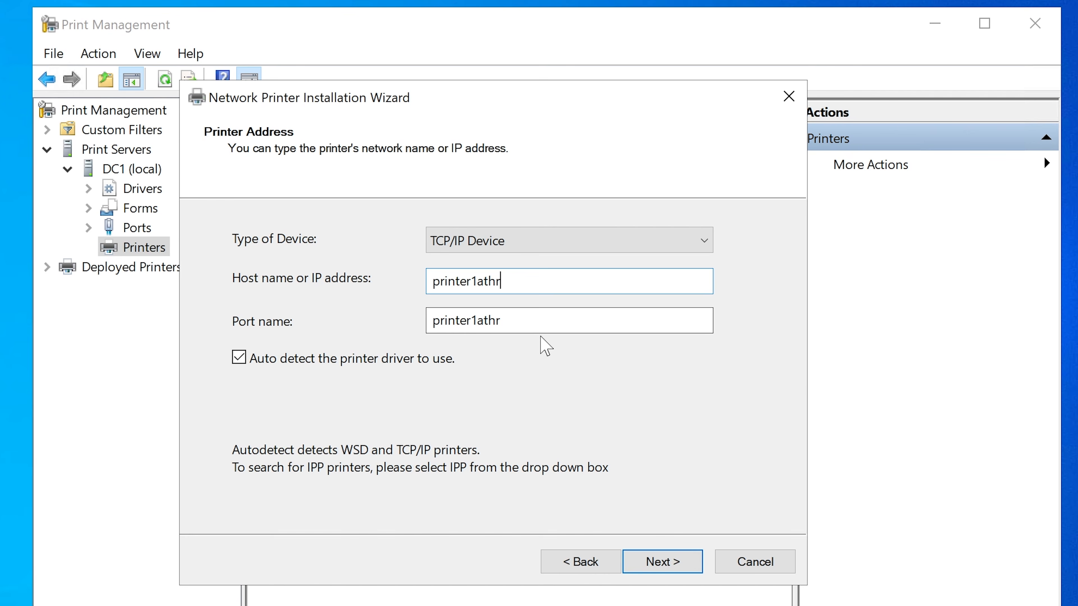
click(548, 324)
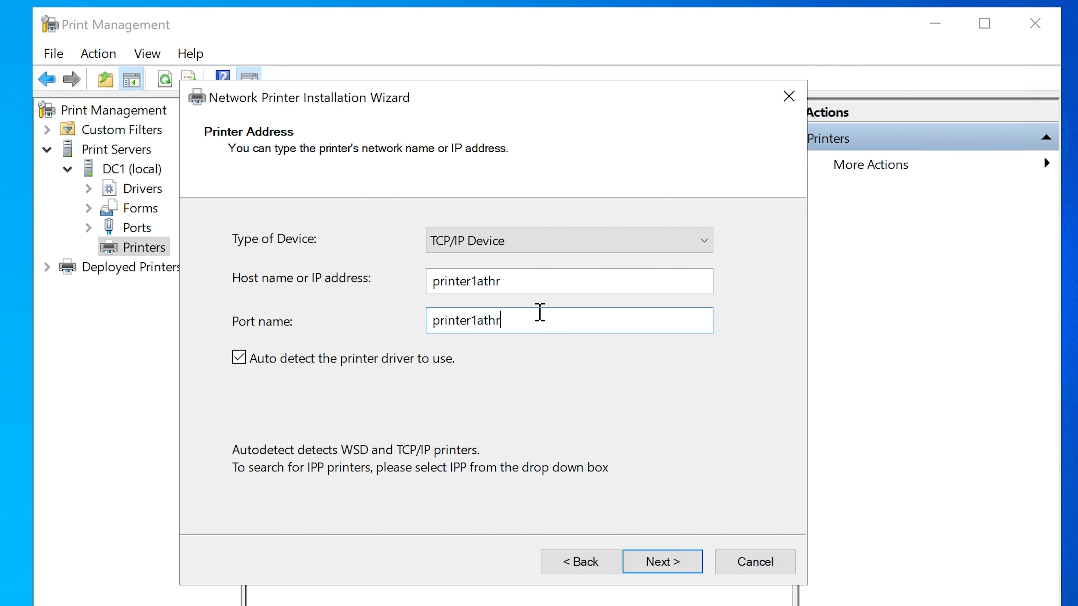
text(_1)
key(BackSpace)
key(BackSpace)
click(661, 561)
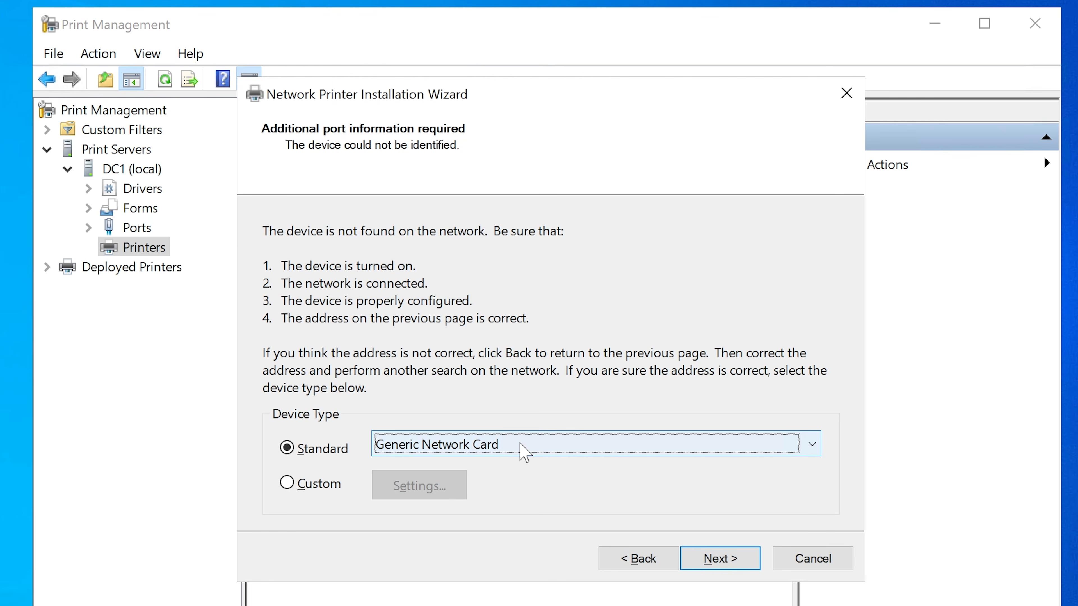
Step: Set the standard device type to Hewlett Packard JetDirect Ex (single port) and continue to the driver selection
click(525, 453)
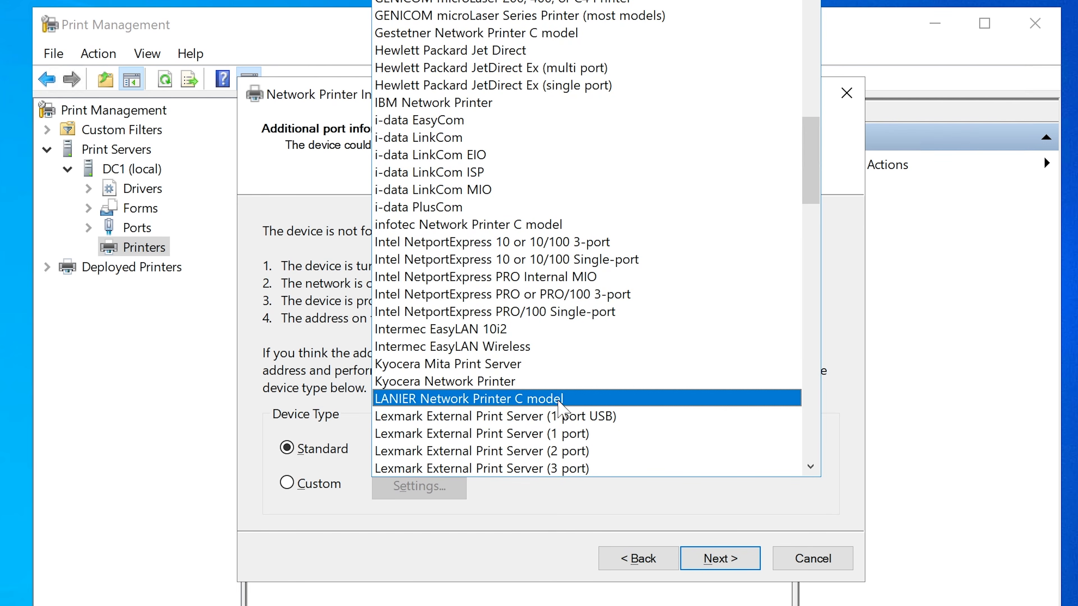
scroll(560, 406, down, 6)
scroll(558, 401, down, 15)
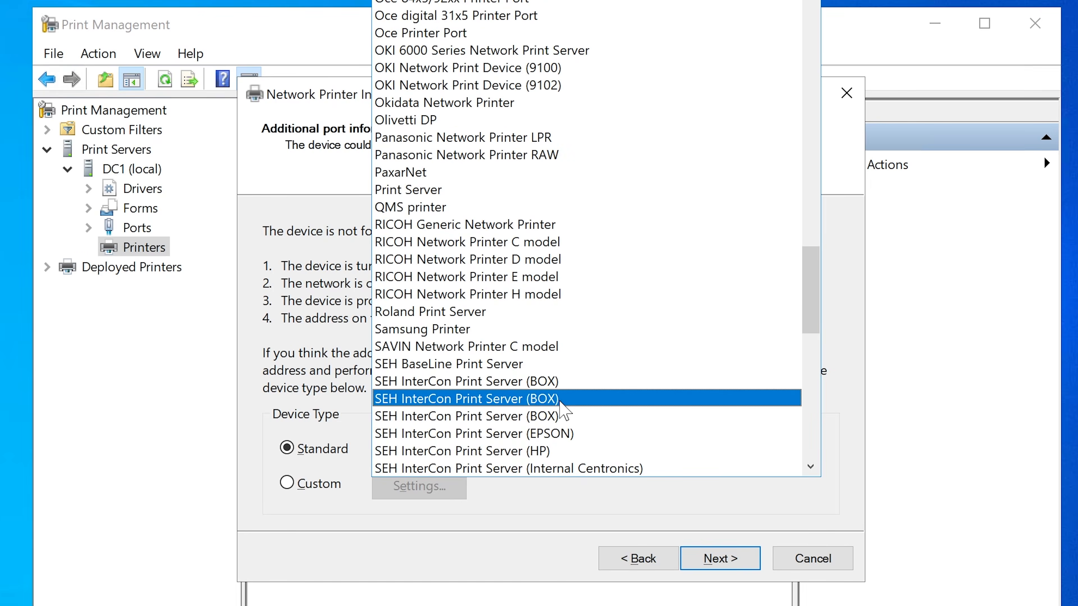
scroll(565, 412, down, 5)
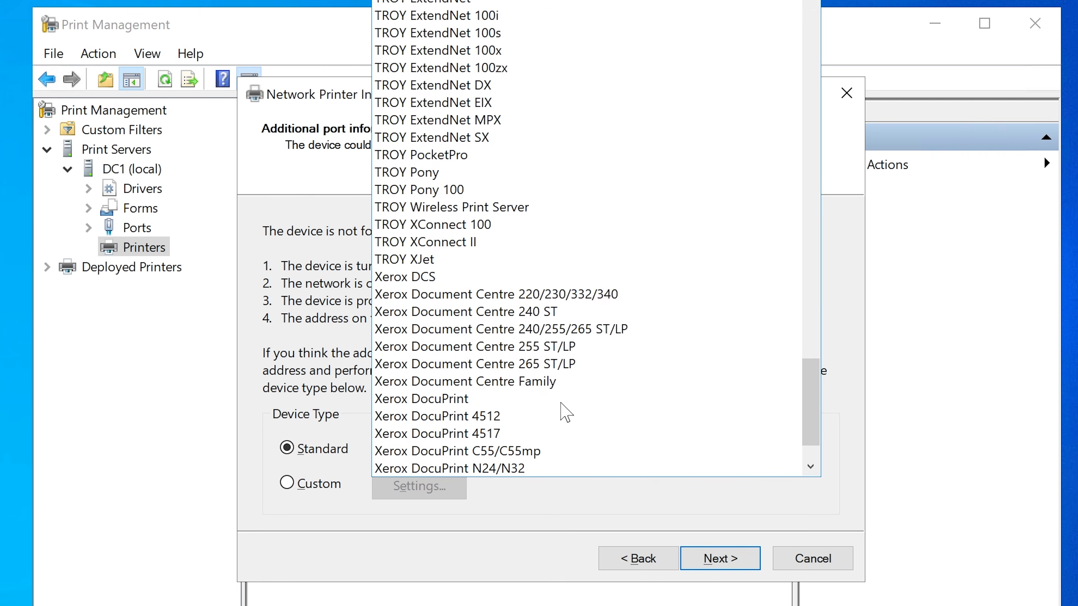
scroll(582, 414, up, 16)
scroll(594, 414, up, 12)
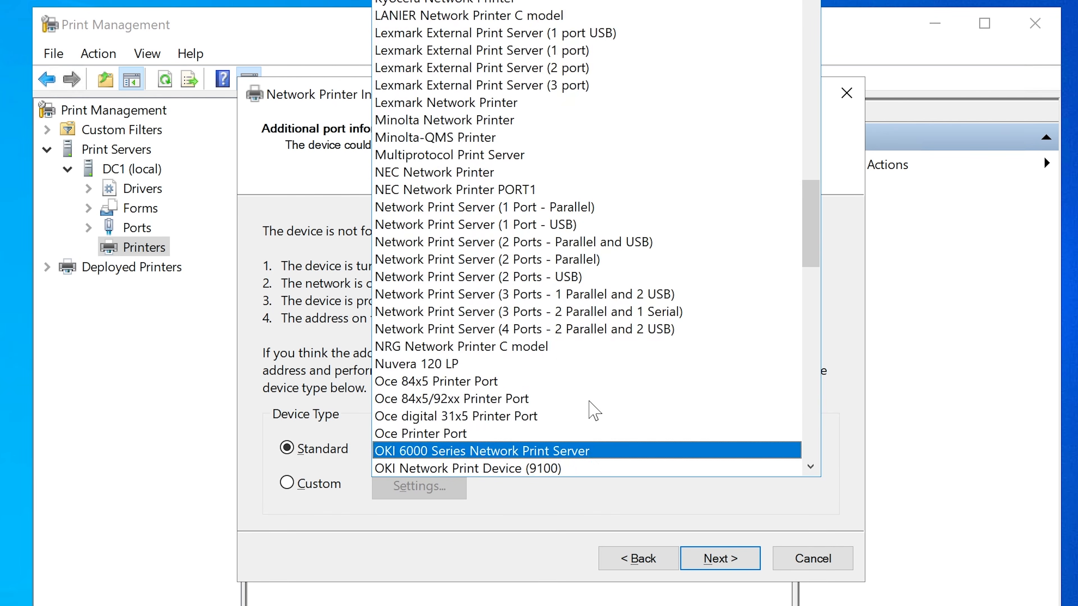
scroll(594, 411, up, 1)
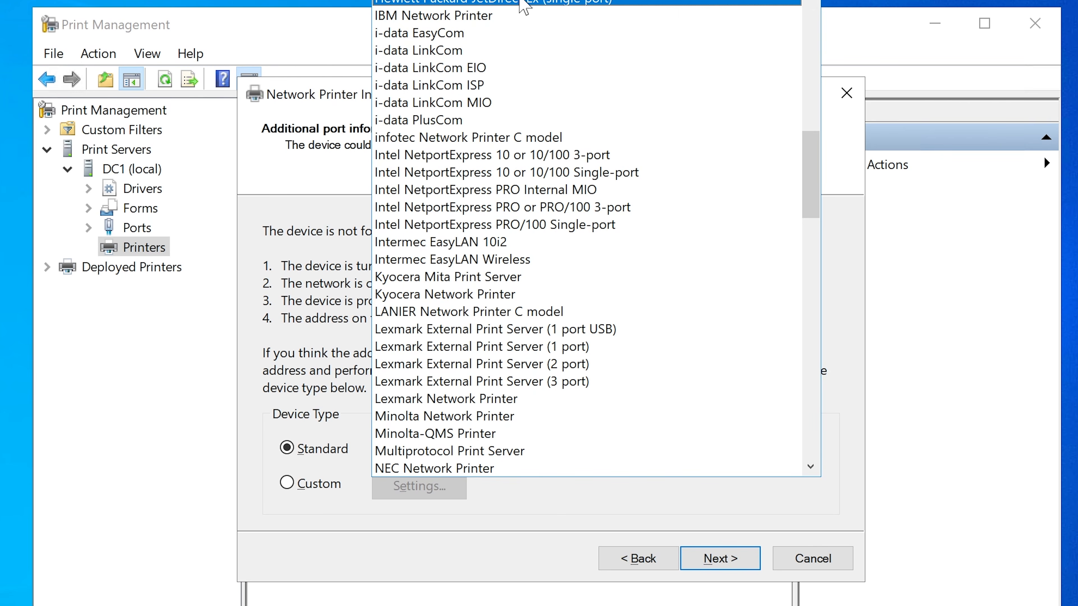
click(525, 5)
click(721, 555)
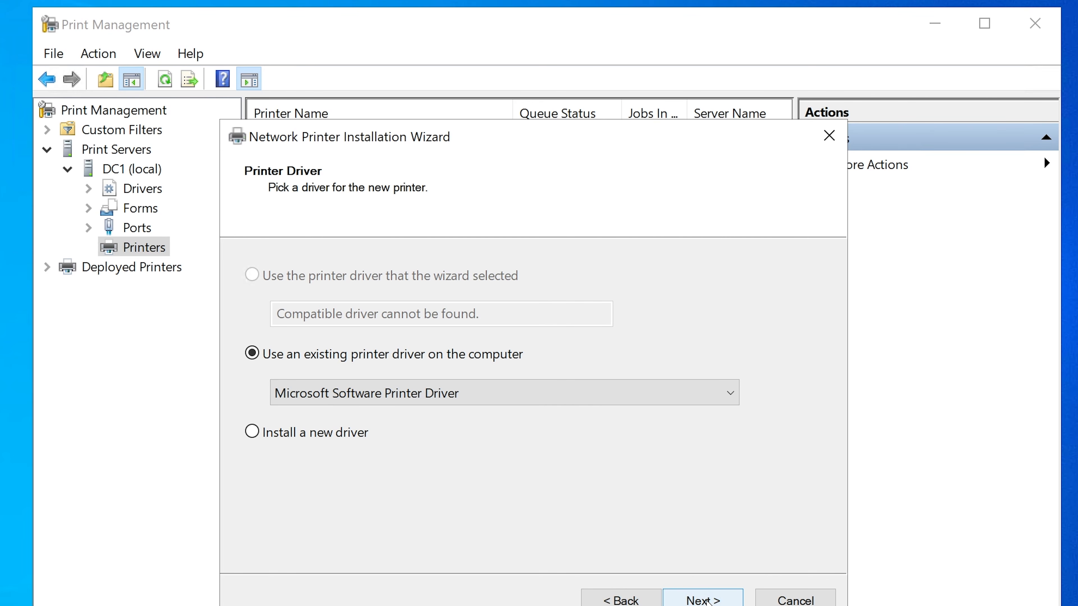
Step: Install the printer with the existing Microsoft Software Printer Driver, keeping the default name and leaving it unshared, and finish the wizard
click(706, 601)
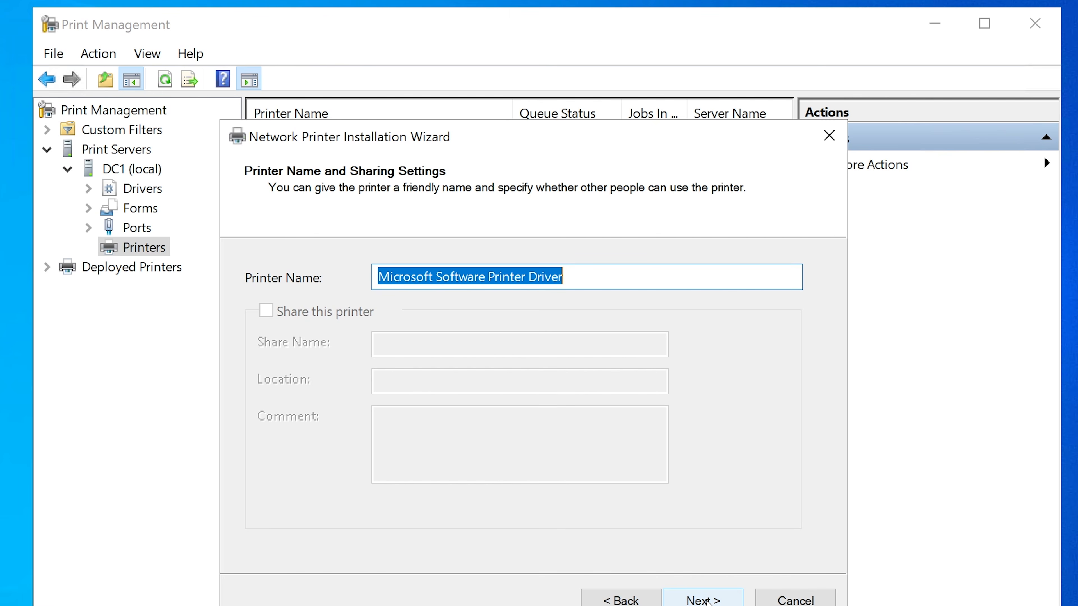
click(706, 601)
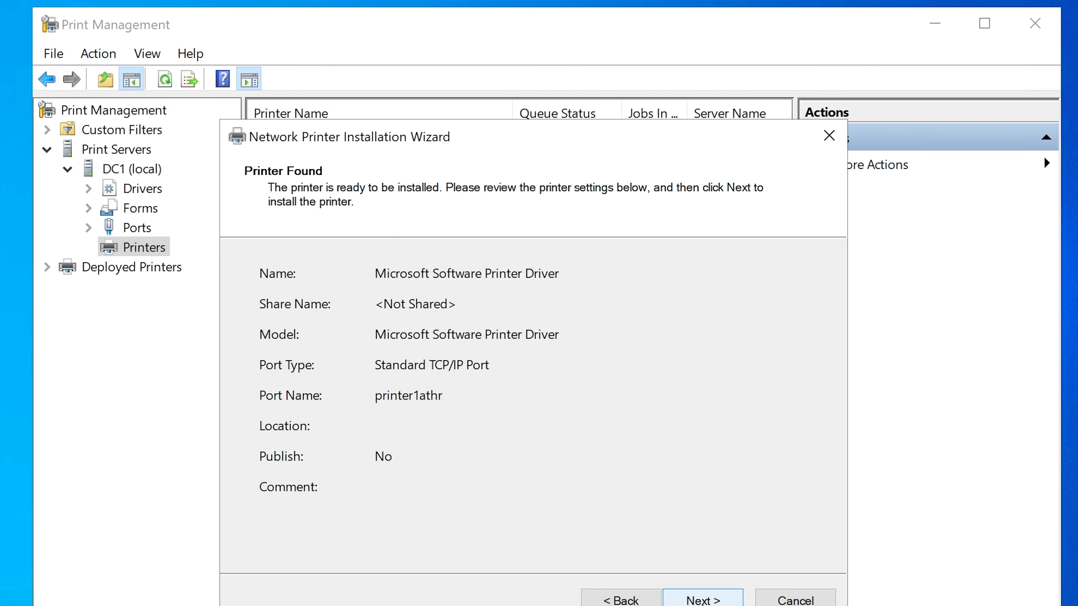
click(706, 601)
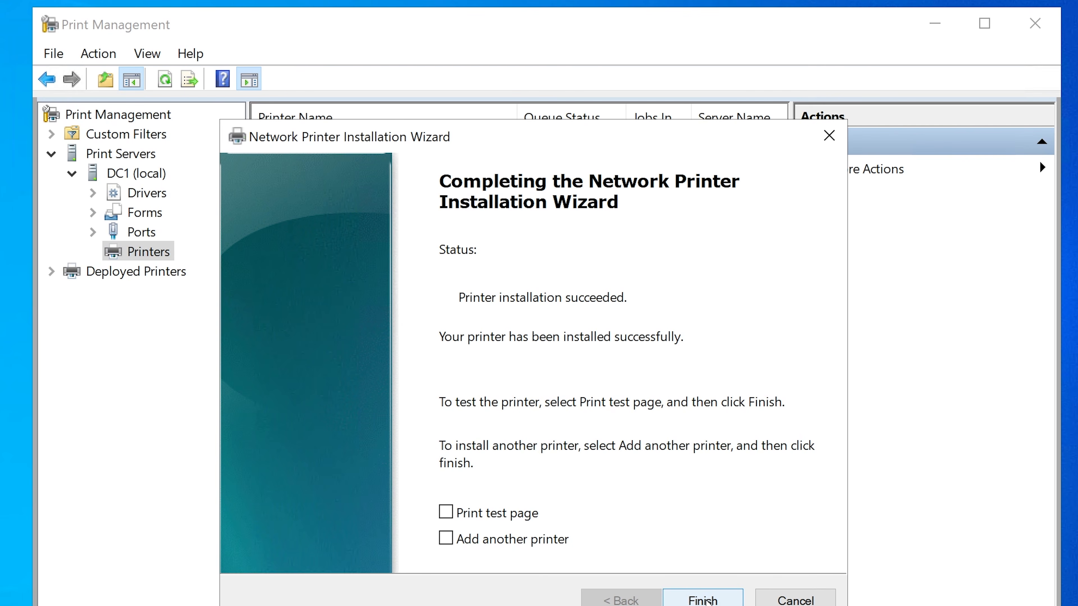
click(703, 600)
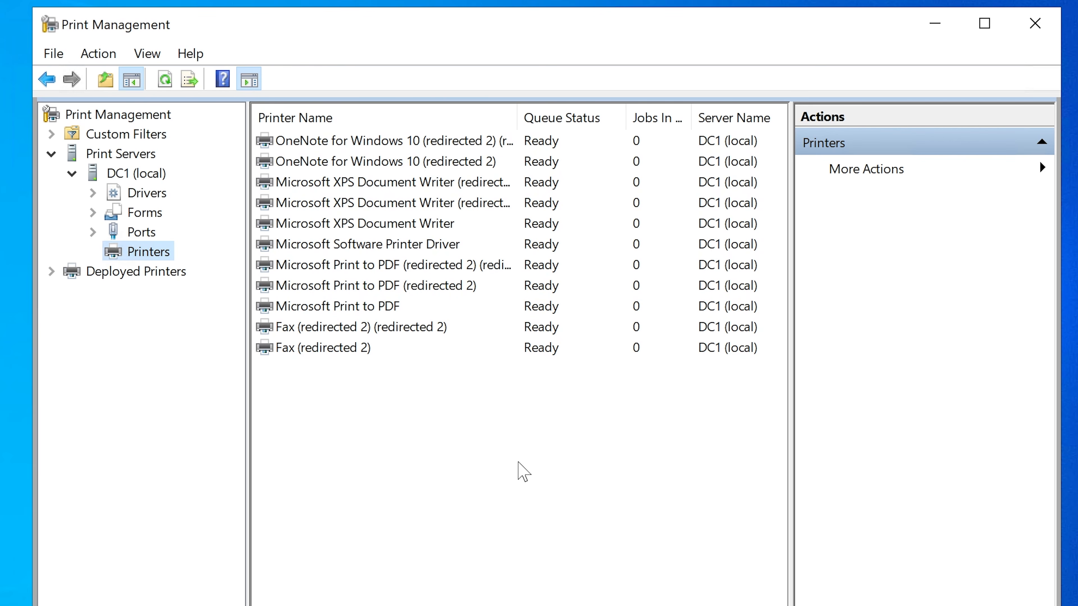
Step: Open the properties of the newly installed Microsoft Software Printer Driver printer
click(368, 245)
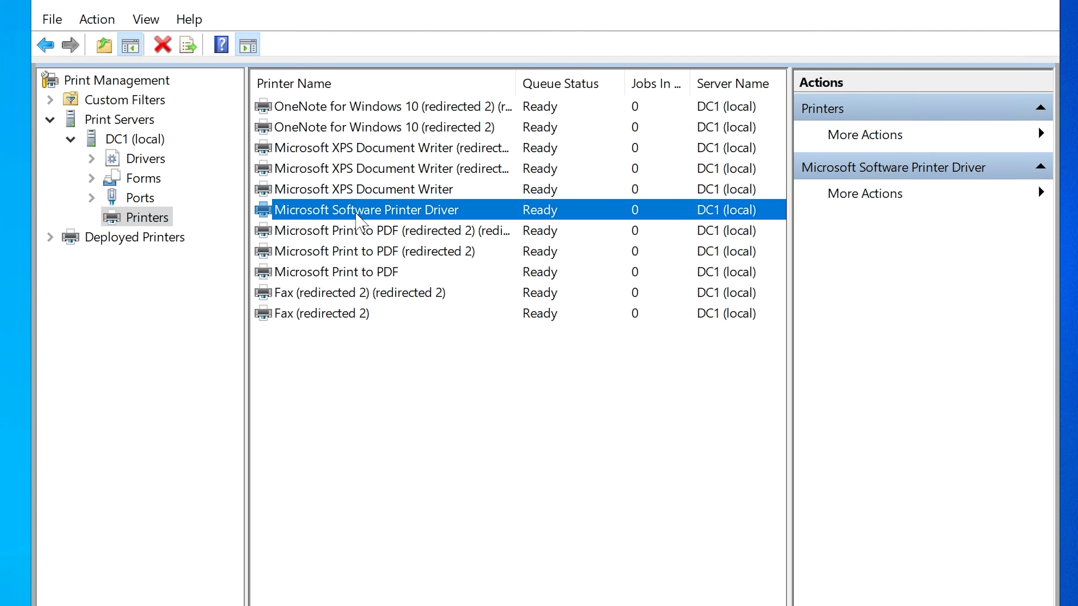
click(357, 207)
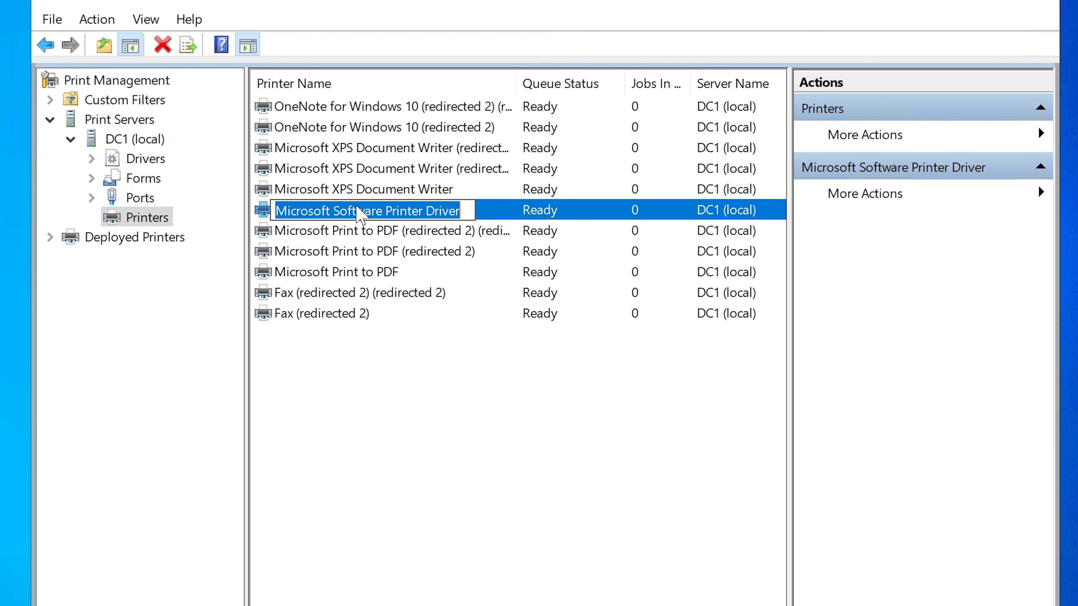
right_click(356, 207)
click(317, 229)
right_click(331, 210)
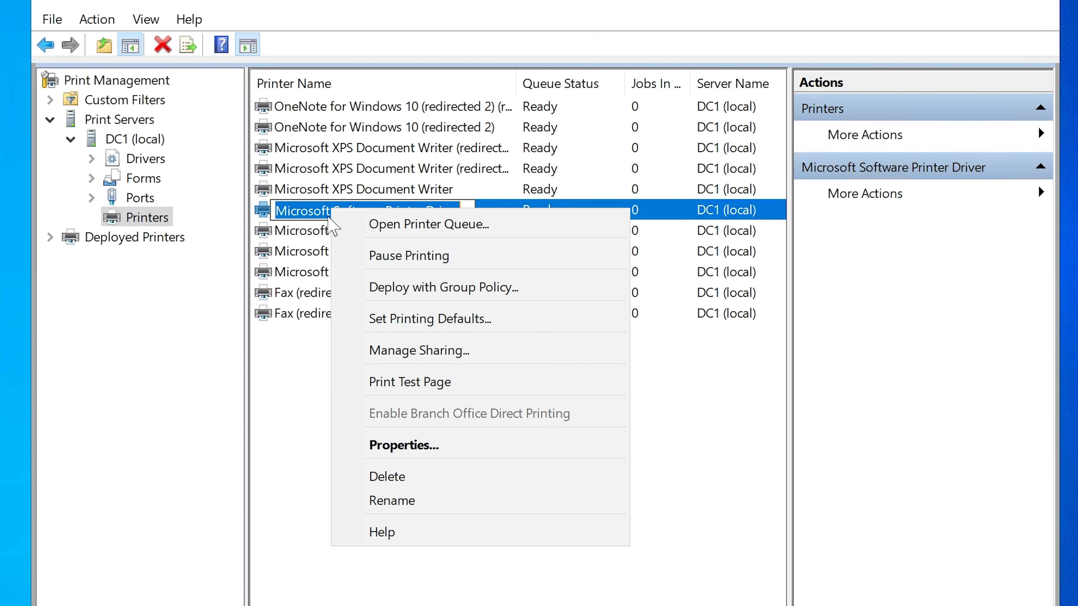
click(443, 446)
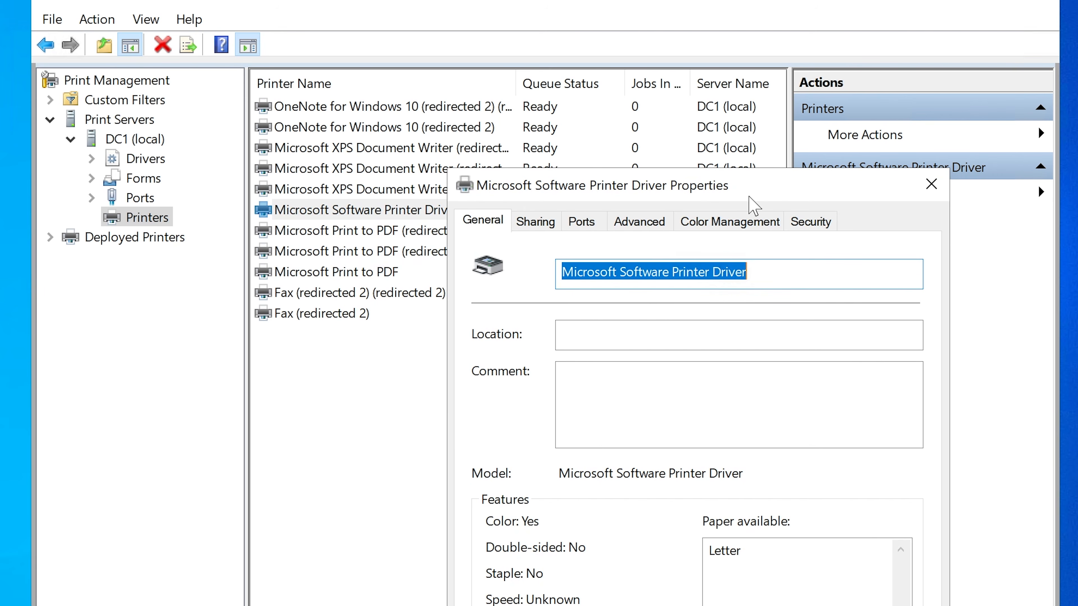
drag(764, 186, 592, 81)
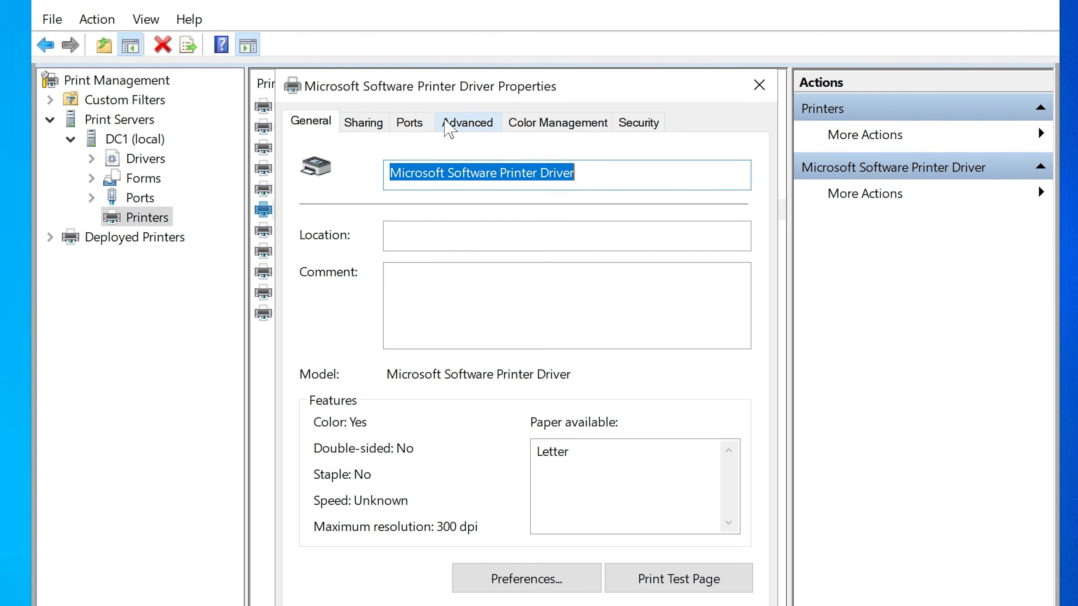
Step: Examine the drivers offered in the printer's advanced properties and close the properties dialog
click(465, 129)
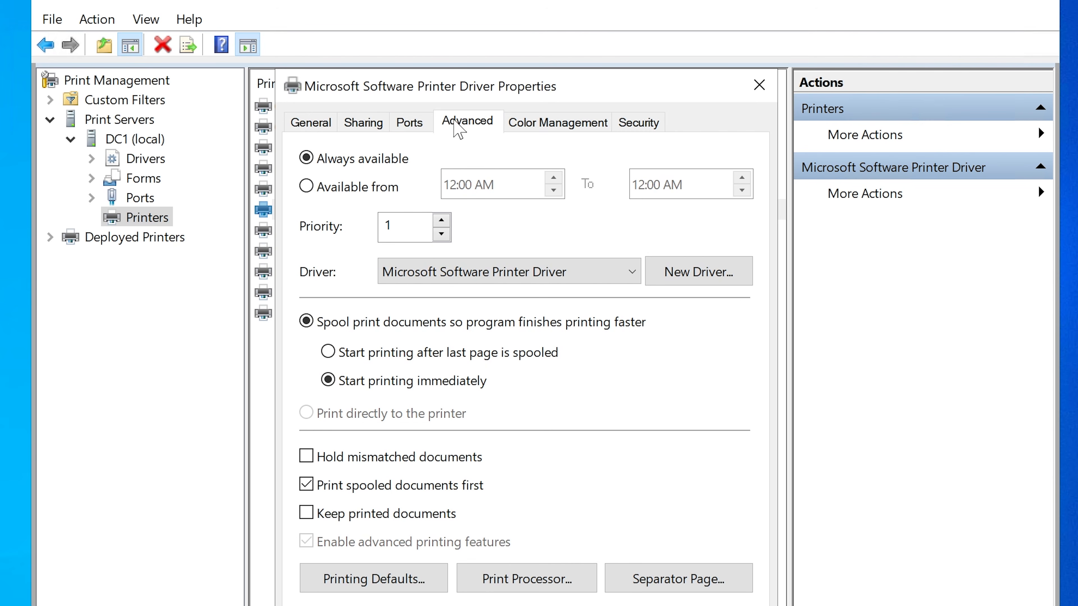
click(538, 289)
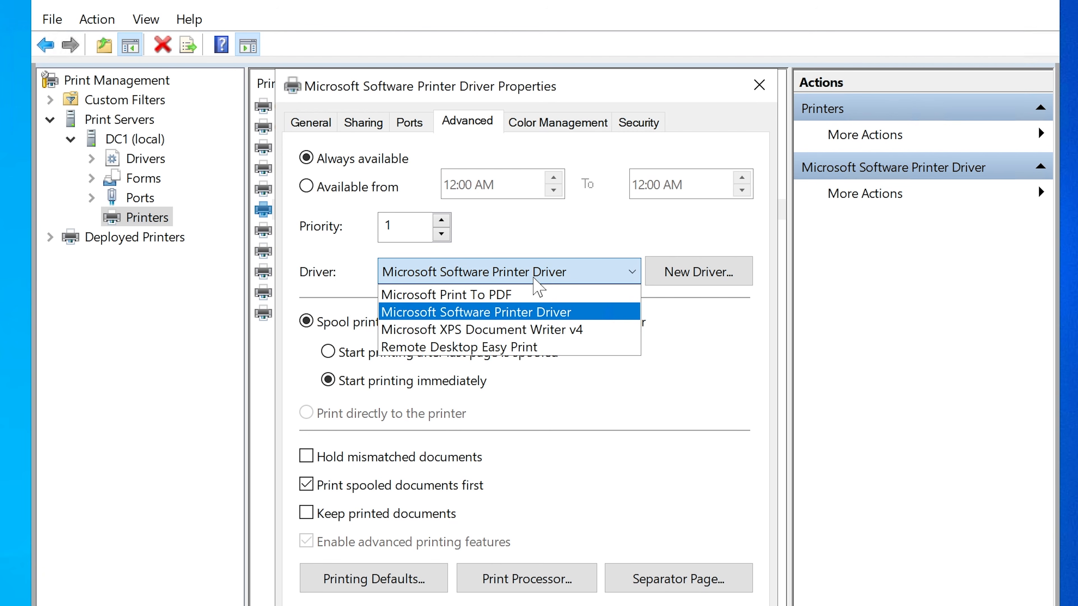
click(524, 275)
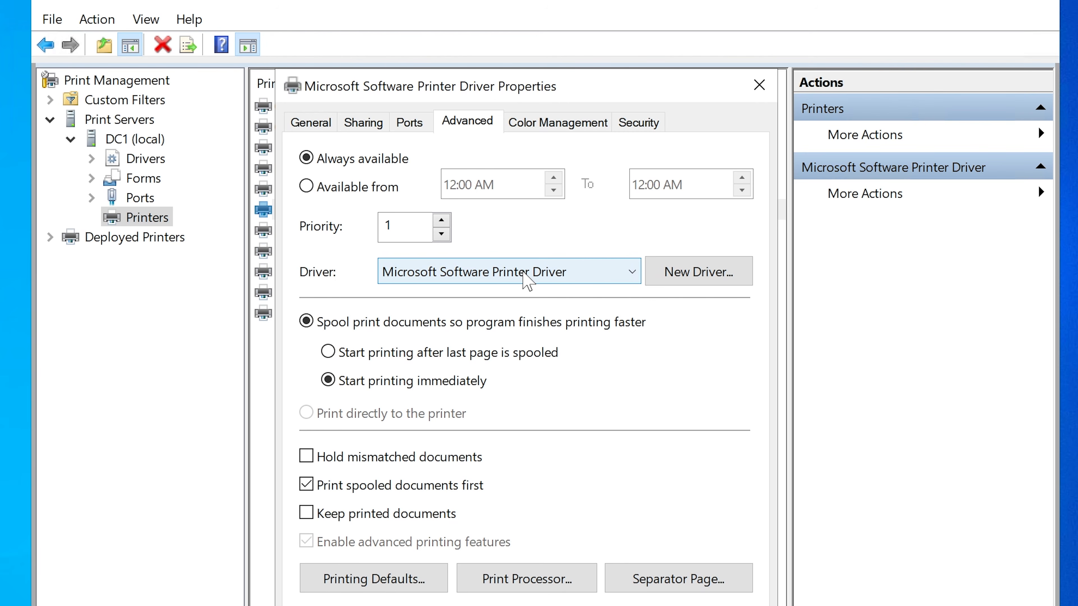
click(622, 605)
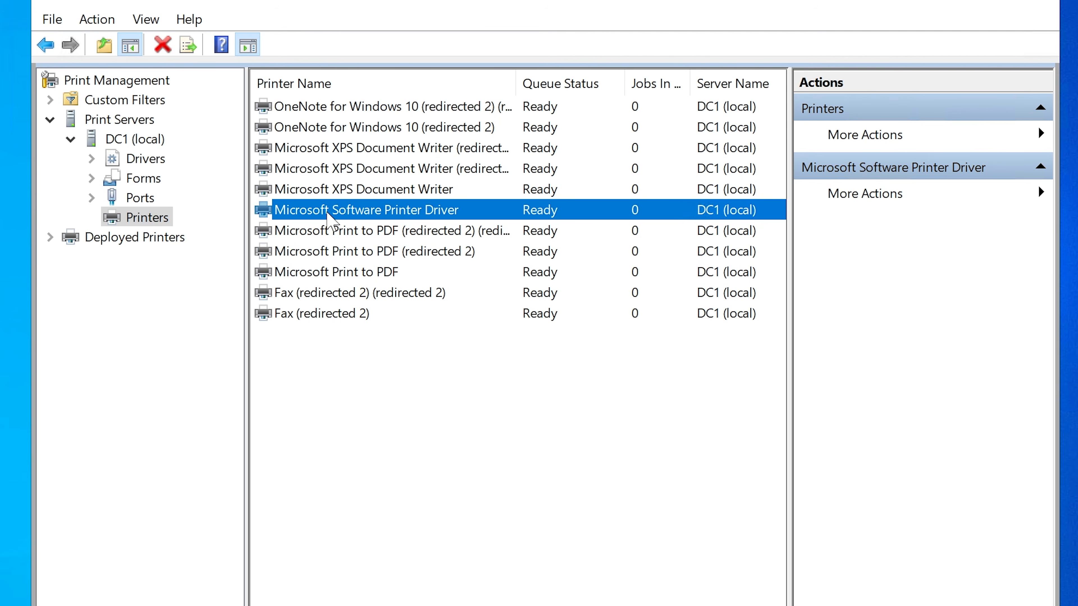
Step: Reopen the Microsoft Software Printer Driver printer's properties and review its advanced settings and driver choices
right_click(327, 213)
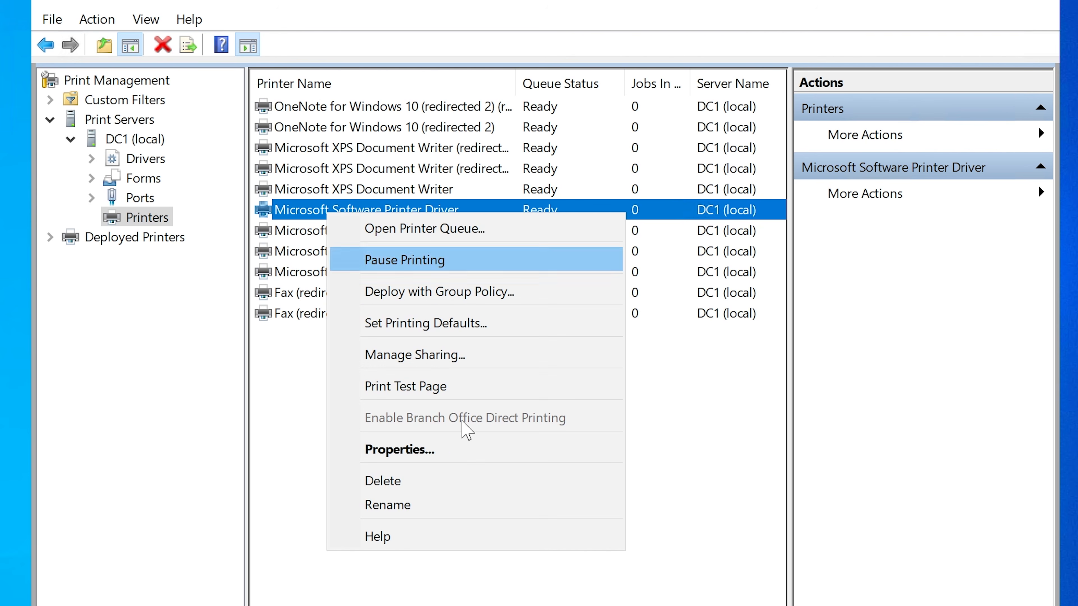
click(450, 451)
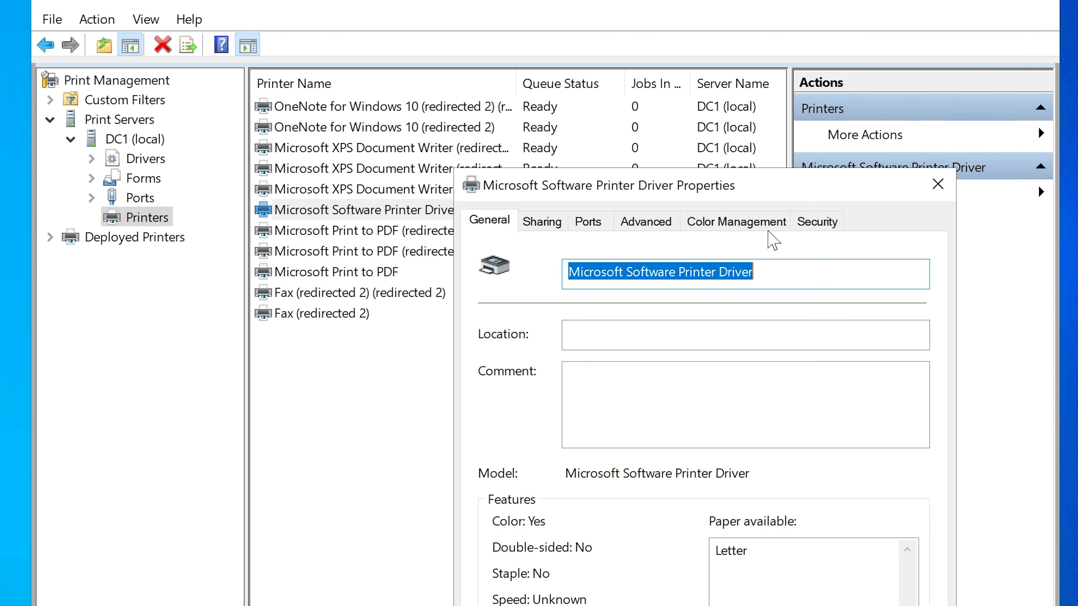
drag(667, 172, 437, 98)
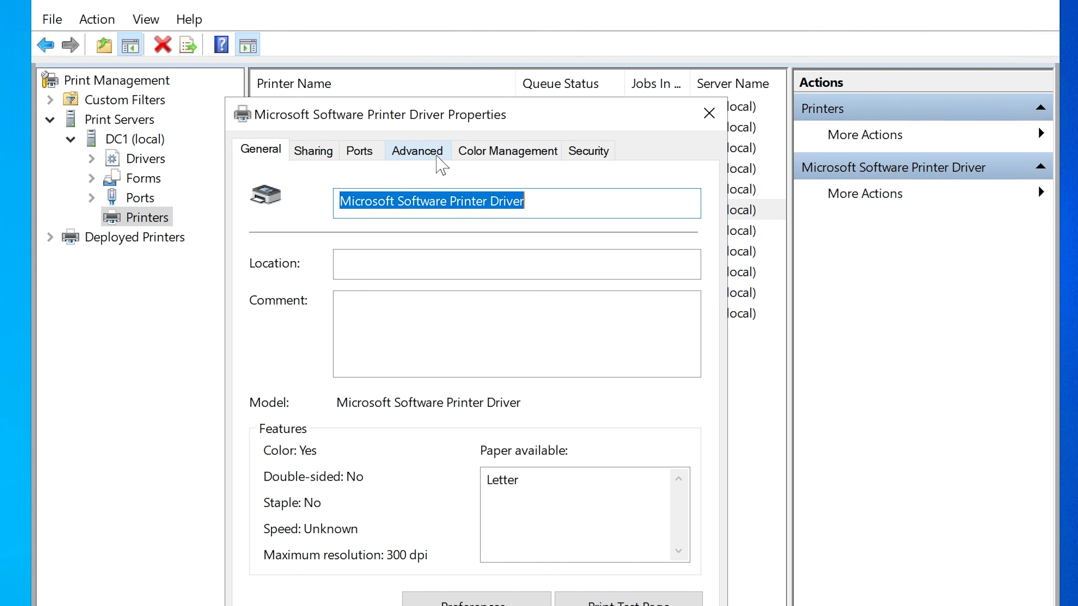
click(418, 149)
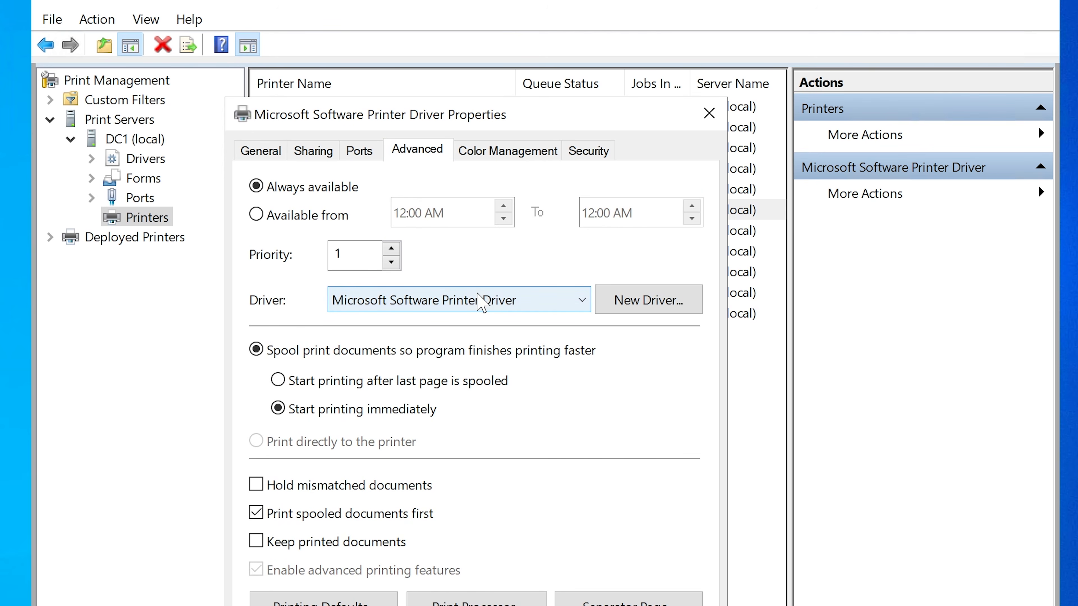
click(476, 300)
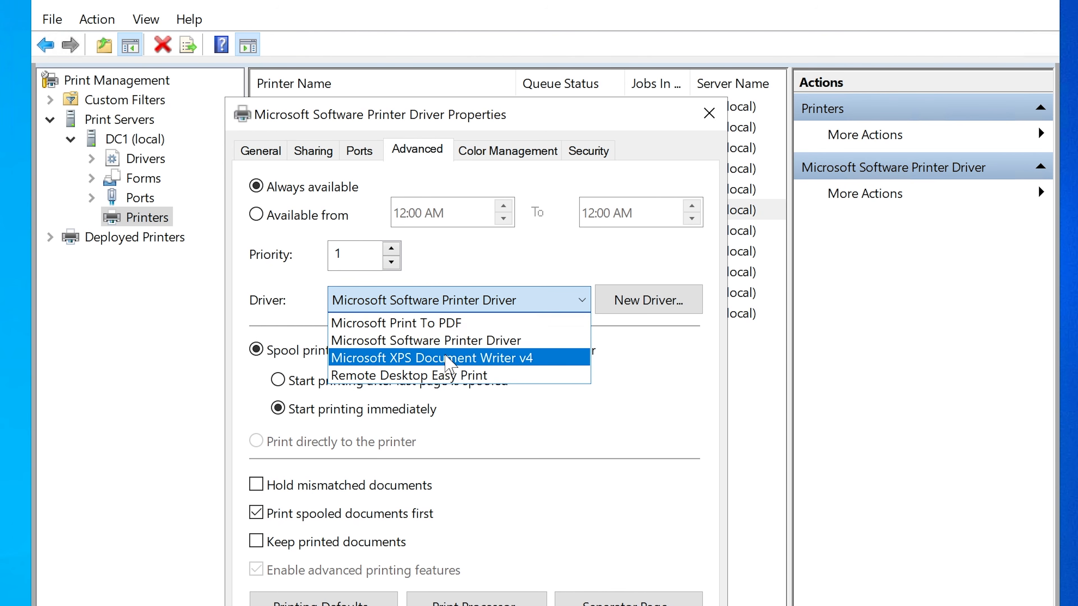
click(463, 299)
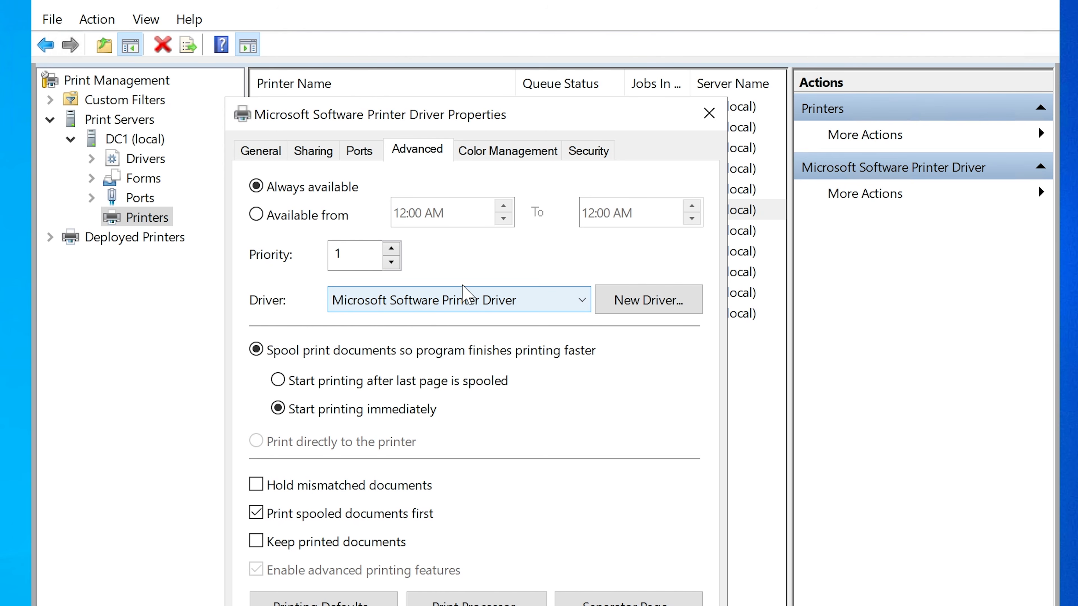
Step: Inspect the printer's port assignments, widening the Port column to read the full name of the checked port
click(361, 152)
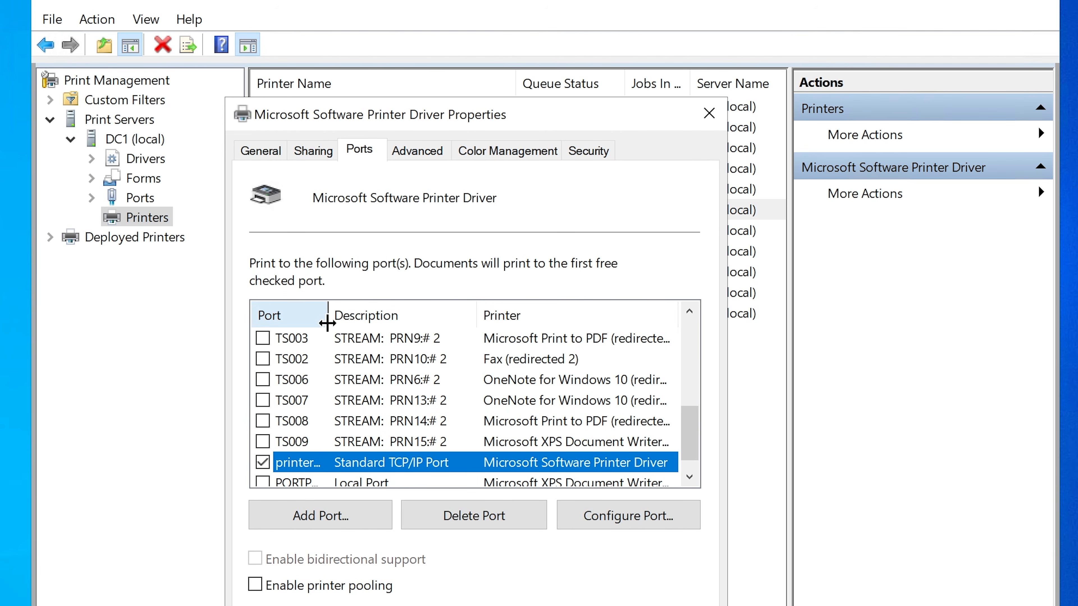
drag(325, 315, 442, 317)
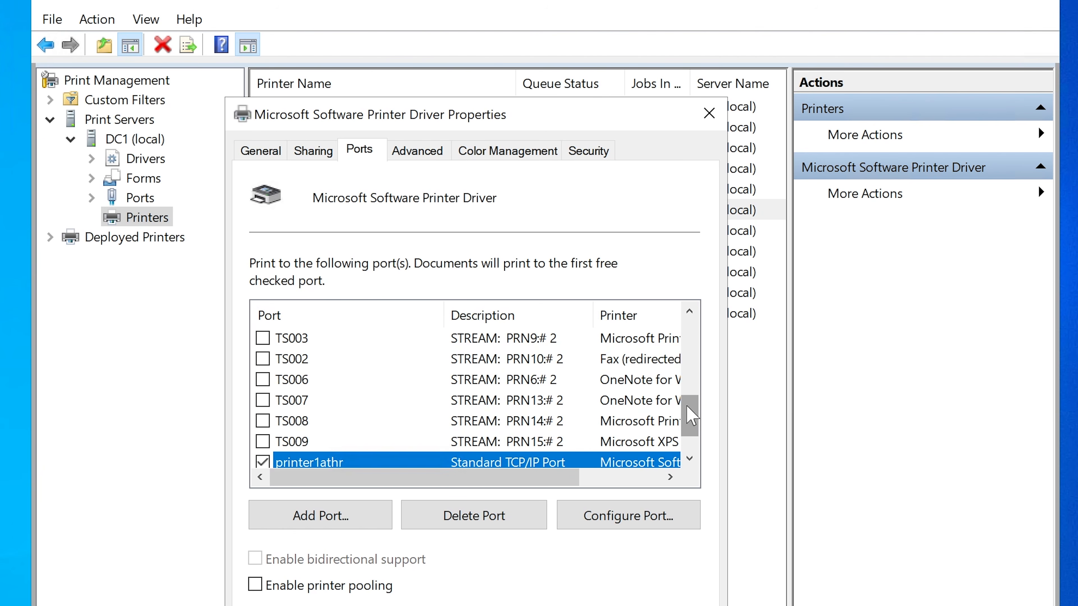
drag(687, 424, 682, 438)
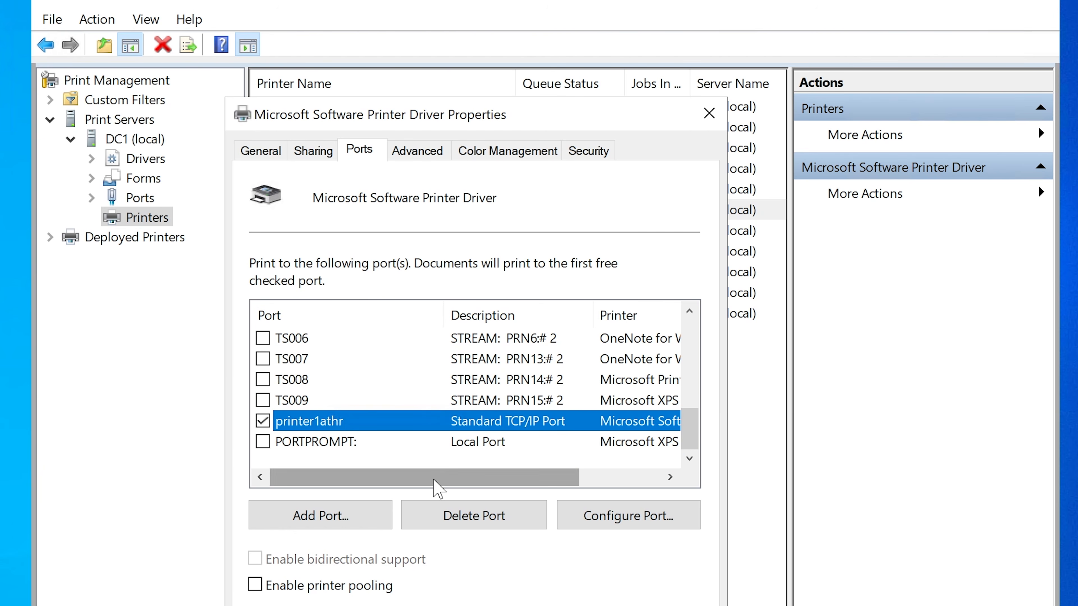
drag(440, 478, 378, 484)
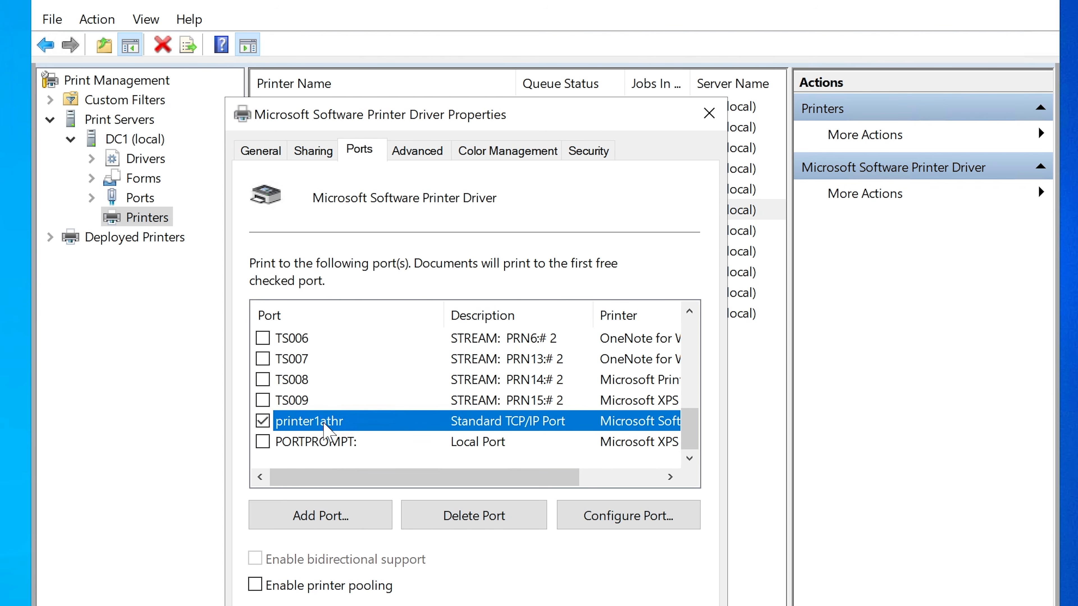
Step: Try assigning the printer to ports TS007 and TS006, and reselect the printer1athr port
click(318, 359)
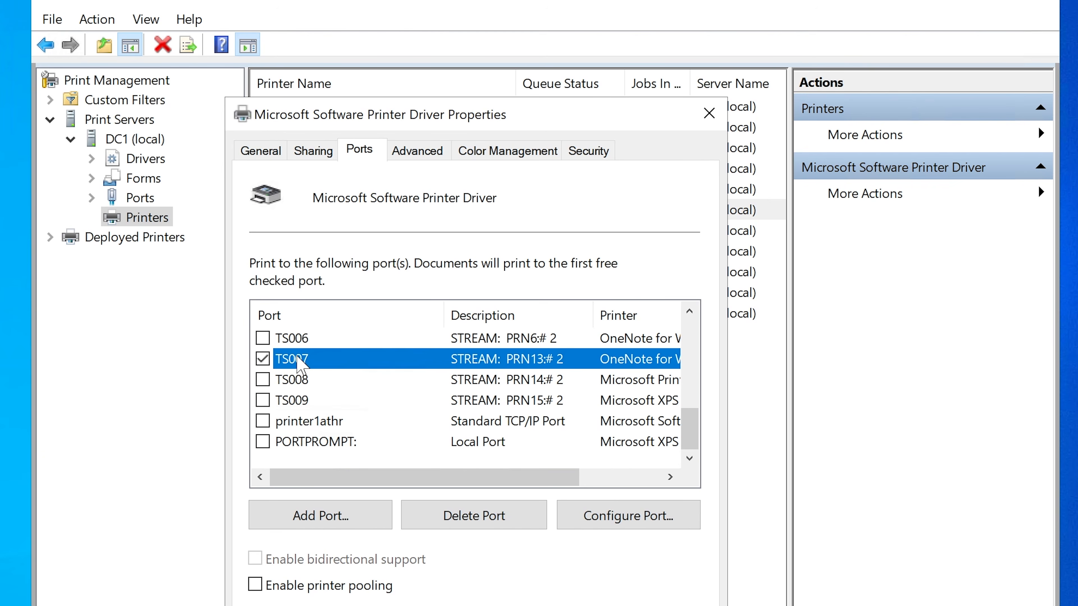
scroll(398, 338, up, 3)
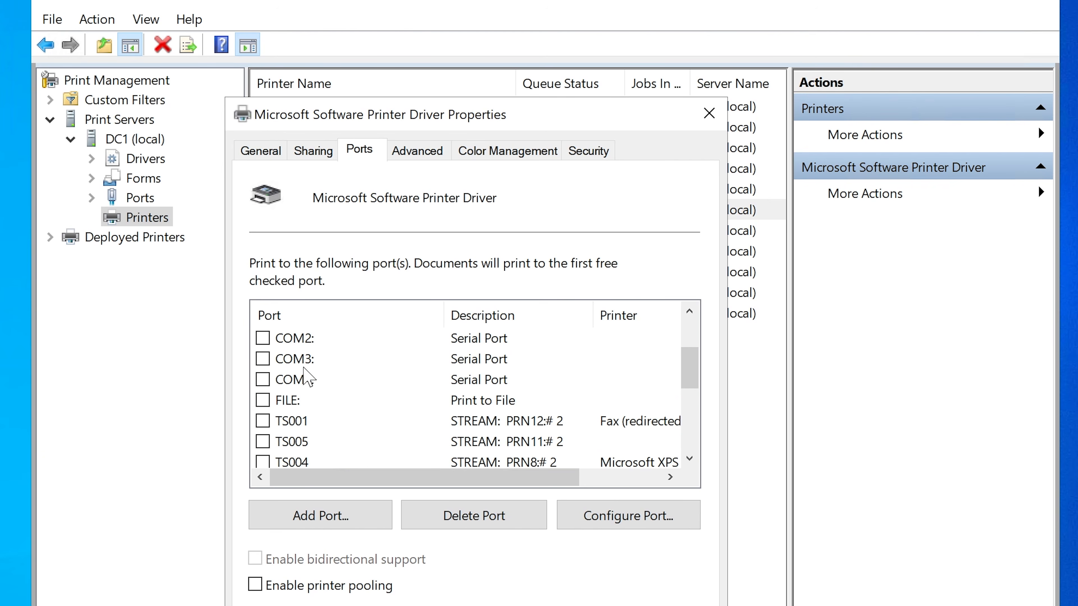
scroll(304, 369, down, 3)
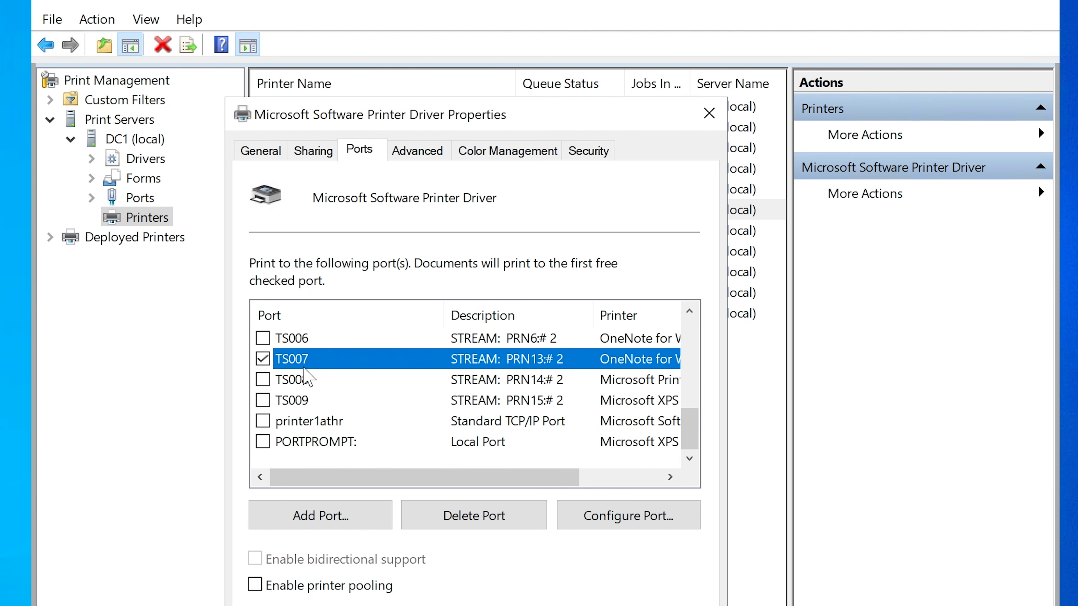
click(262, 338)
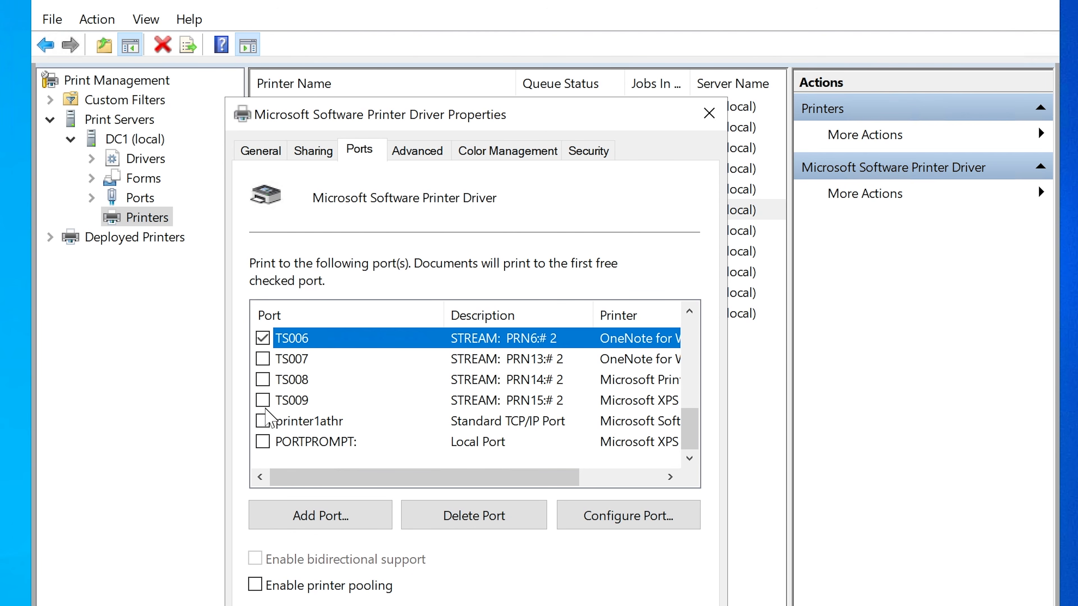
click(263, 421)
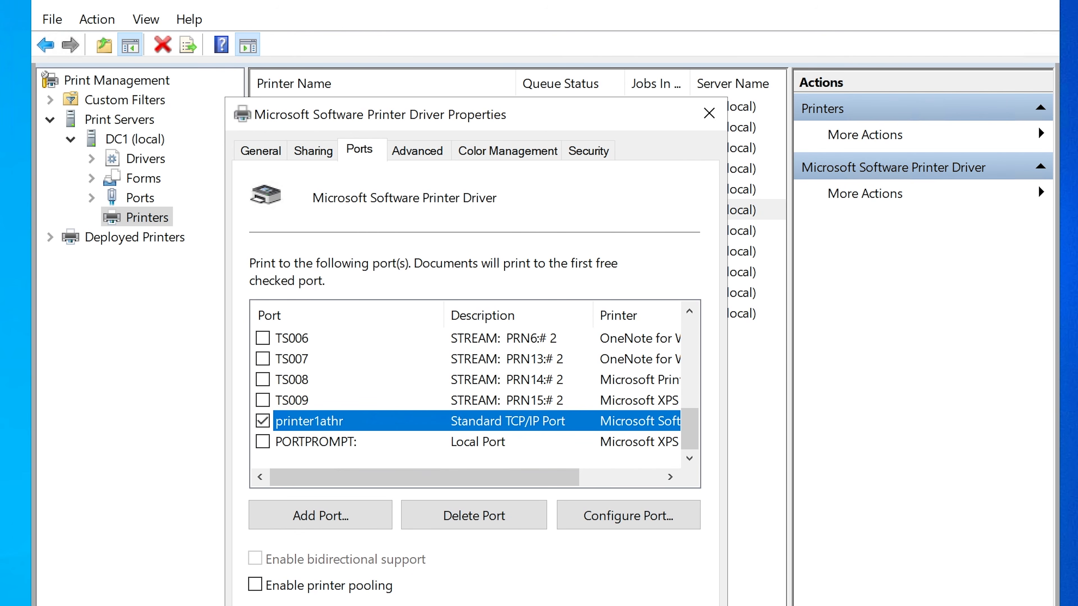
Step: Leave the printer properties and open the Printers & scanners settings on the HYD-CLIENT2 virtual machine
click(533, 605)
click(932, 1)
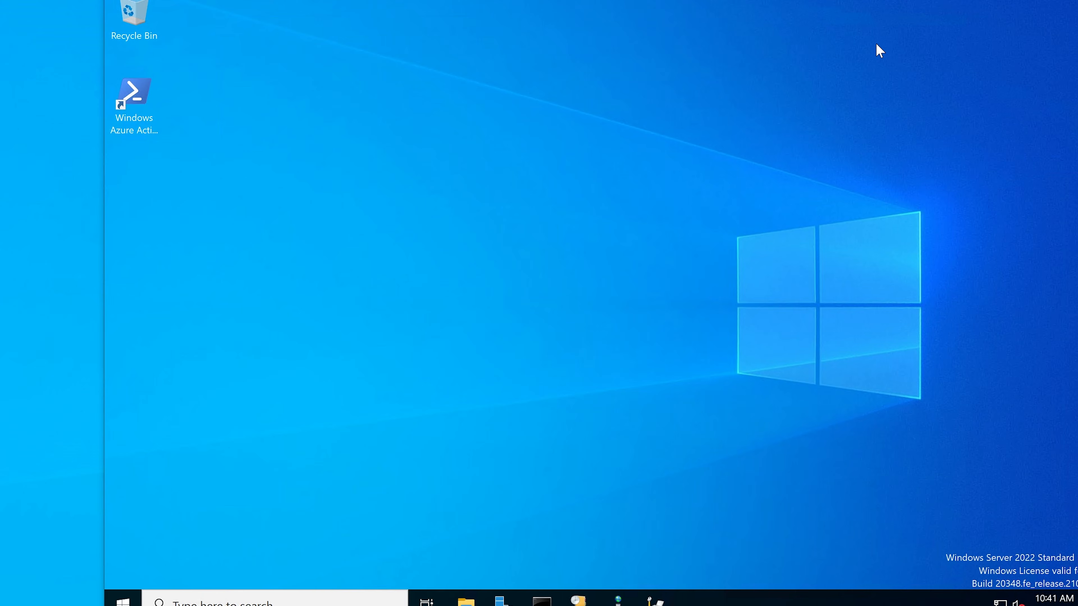
mouse_move(501, 603)
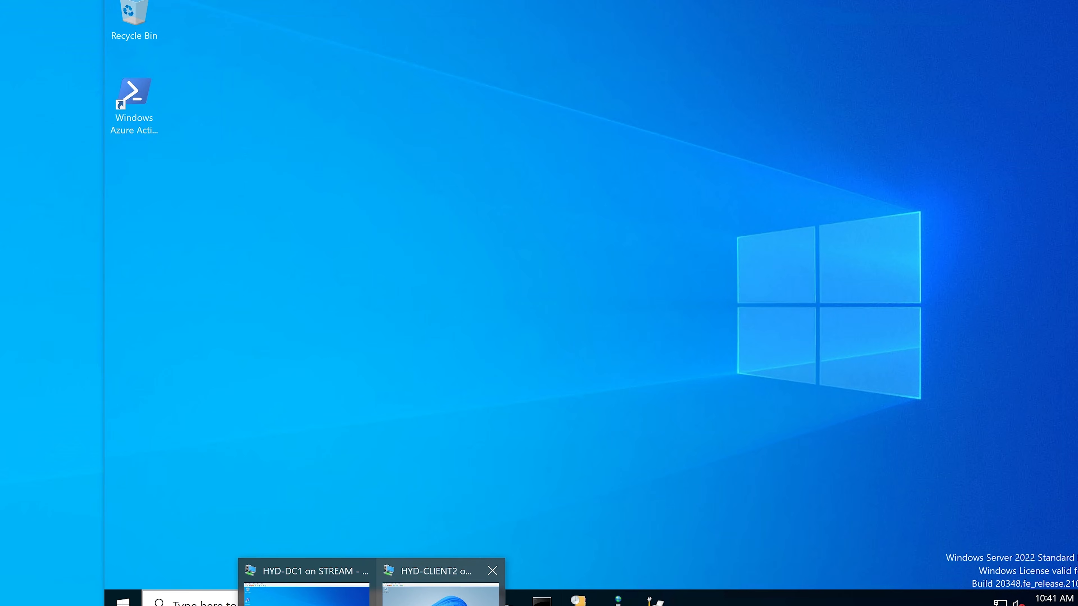
click(442, 594)
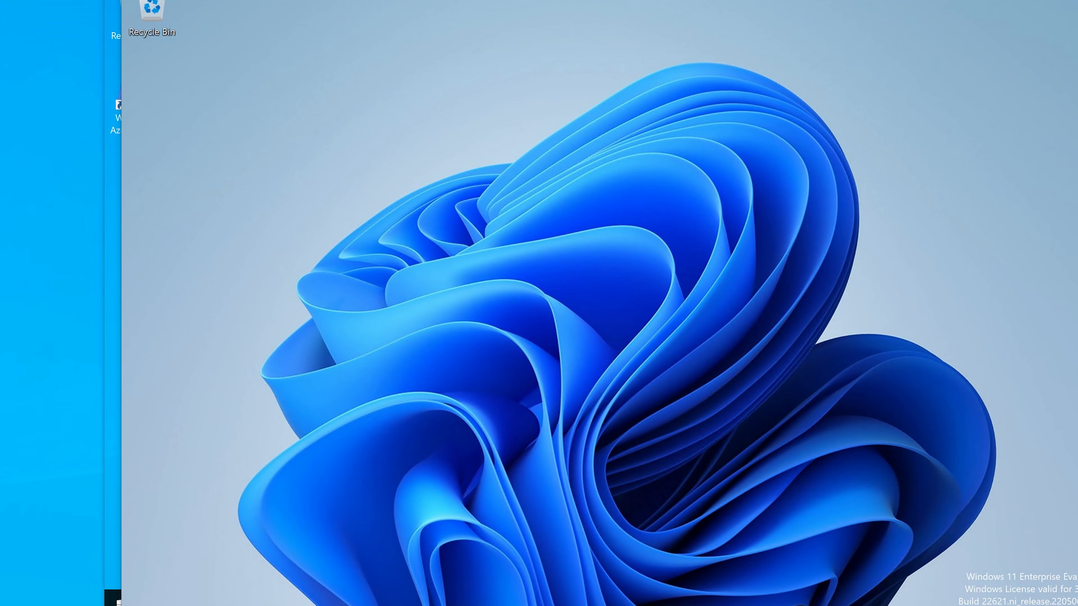
key(super+s)
text(printer)
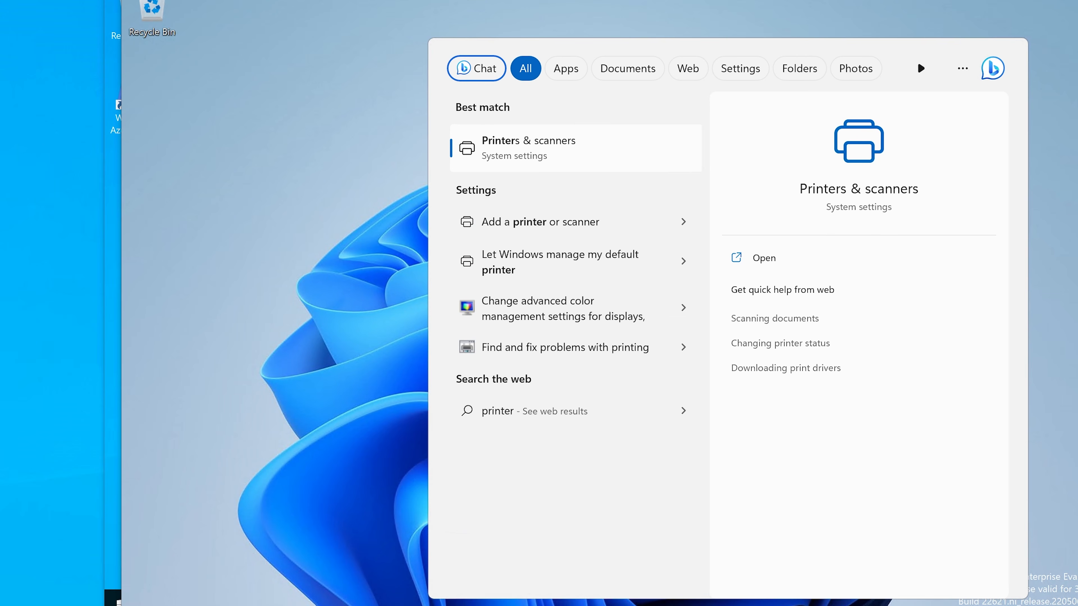
key(Return)
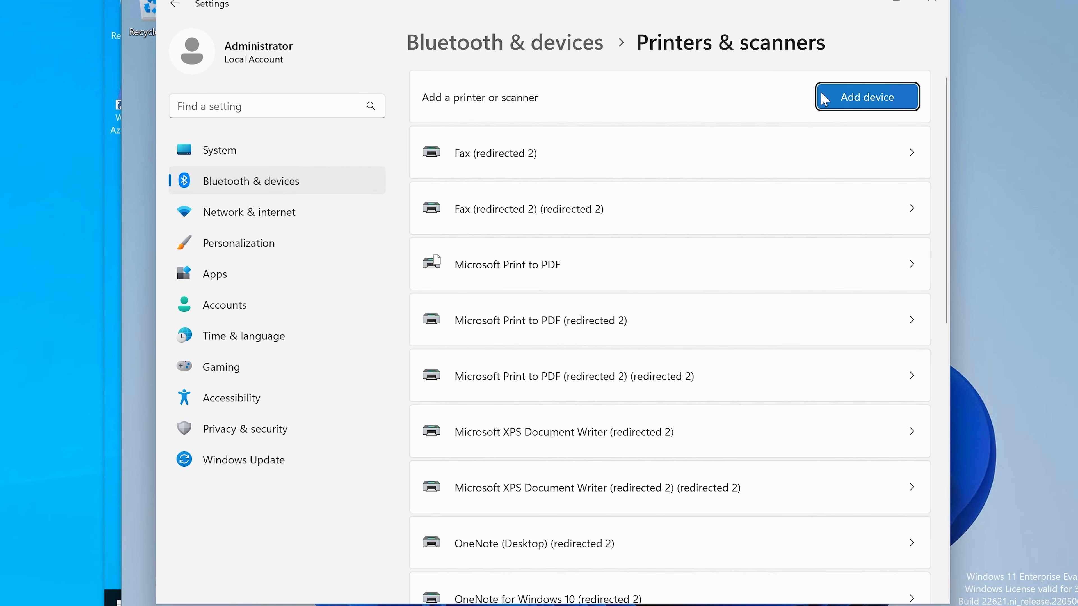
Step: Start adding a printer manually, choosing to add it using an IP address or hostname
click(848, 102)
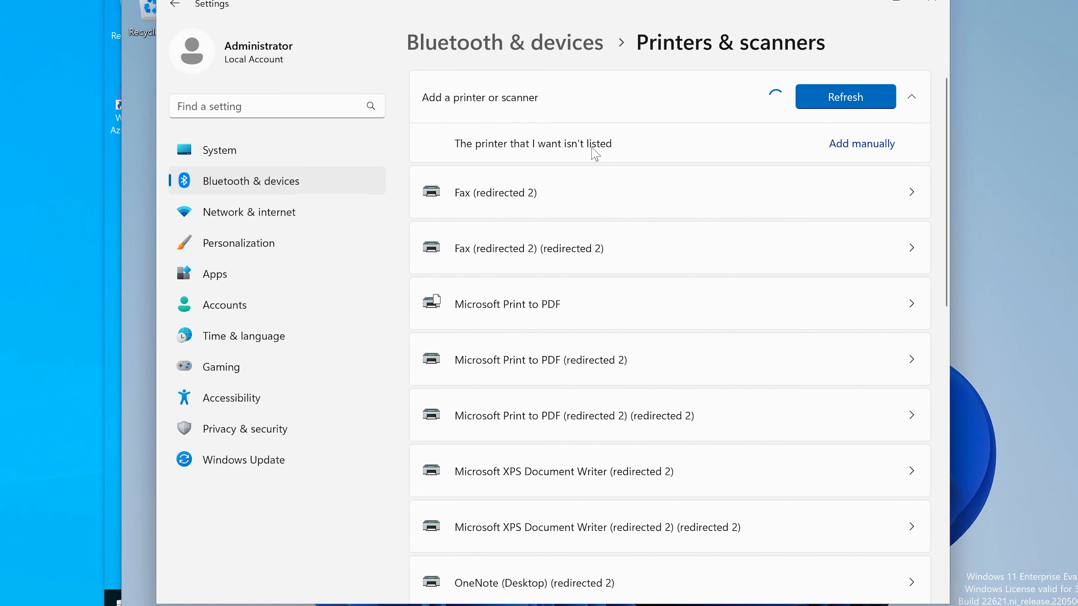
click(842, 148)
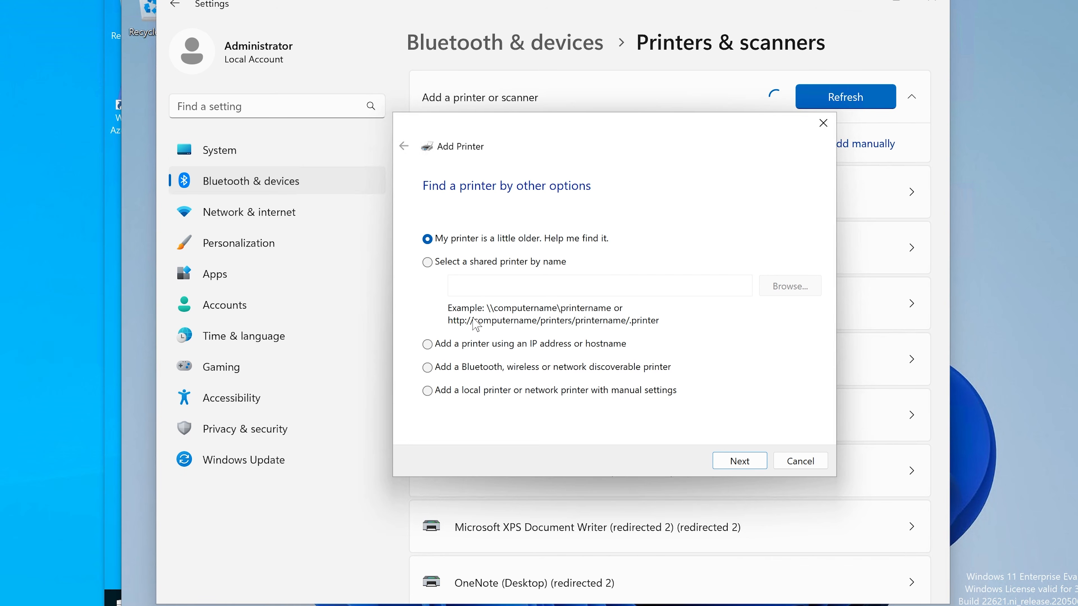
click(453, 345)
click(747, 461)
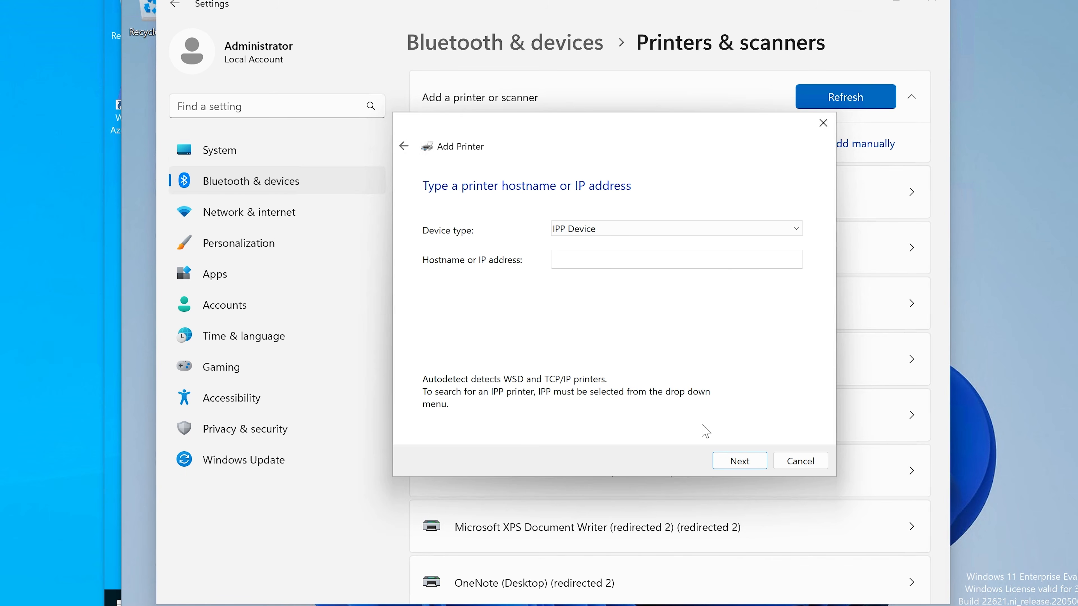
Step: Set the device type to TCP/IP Device with hostname and port name printer1athr, and continue to port detection
click(622, 231)
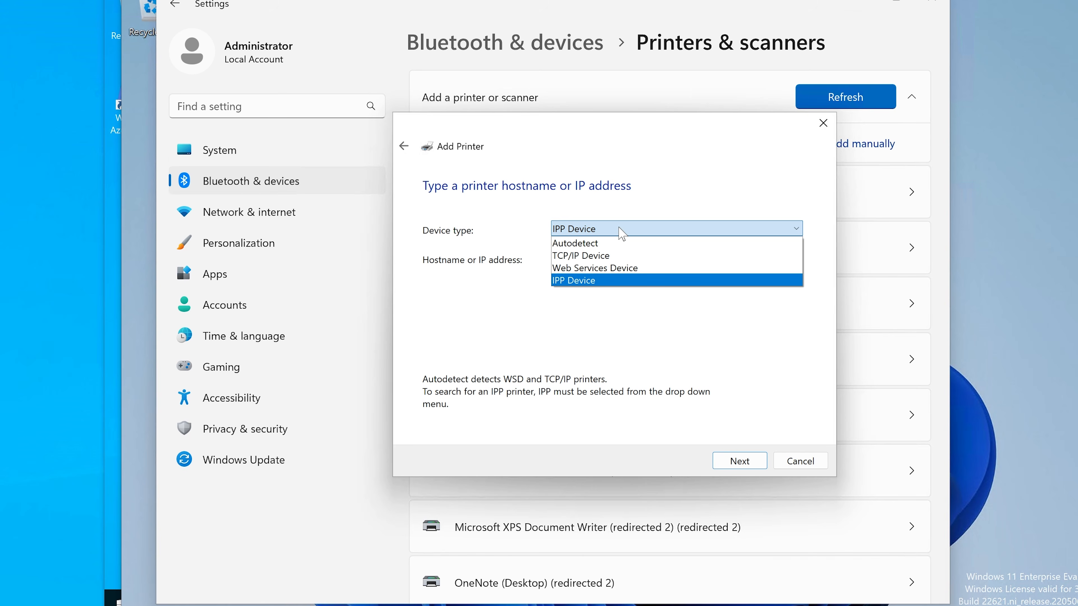
click(598, 256)
click(602, 233)
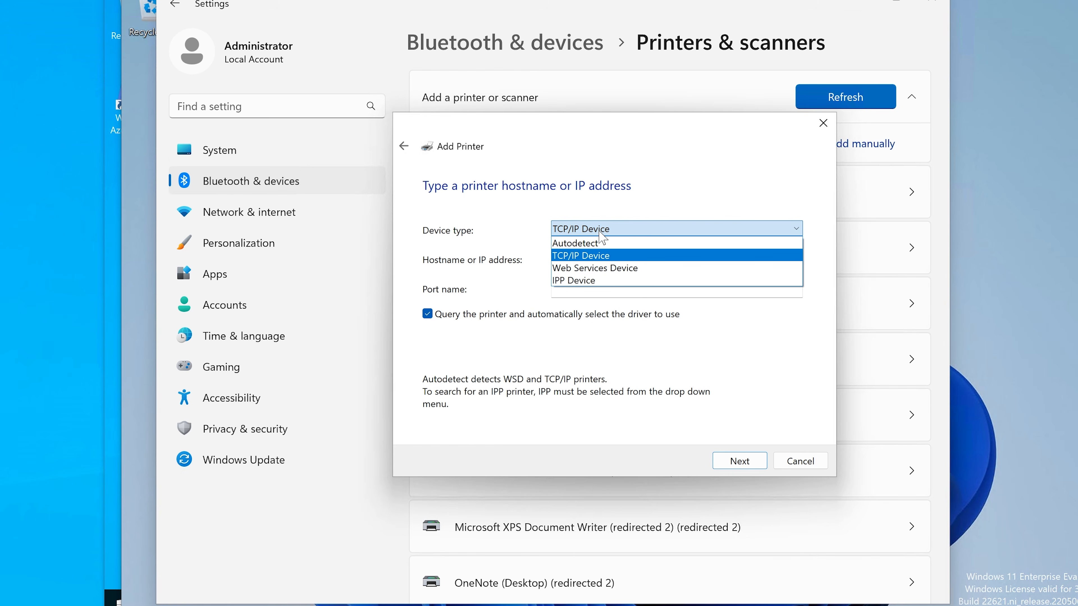
click(623, 205)
click(589, 259)
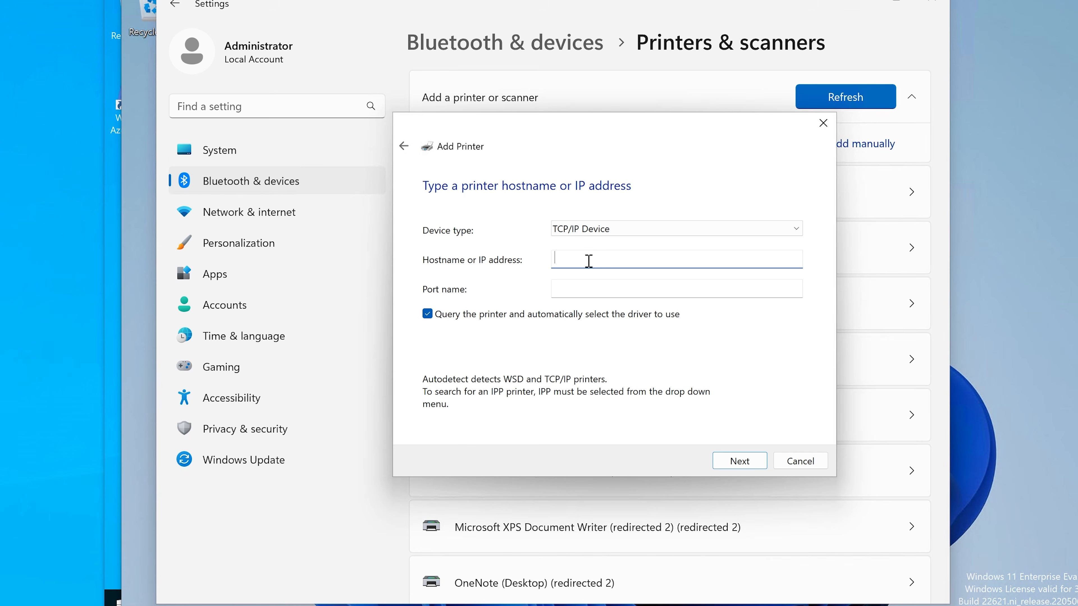
text(printer1athr)
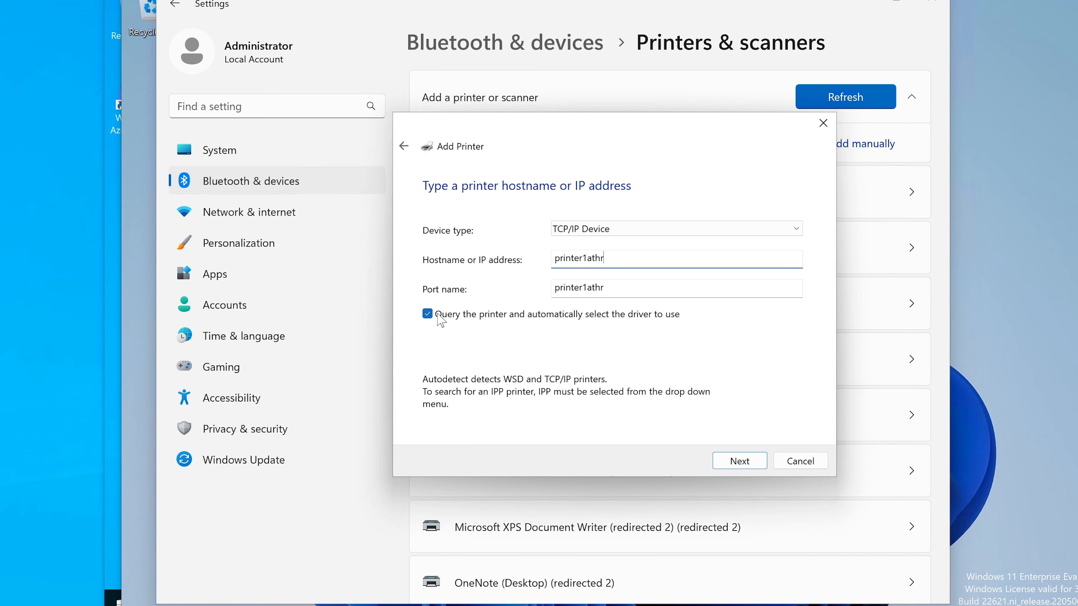
click(749, 467)
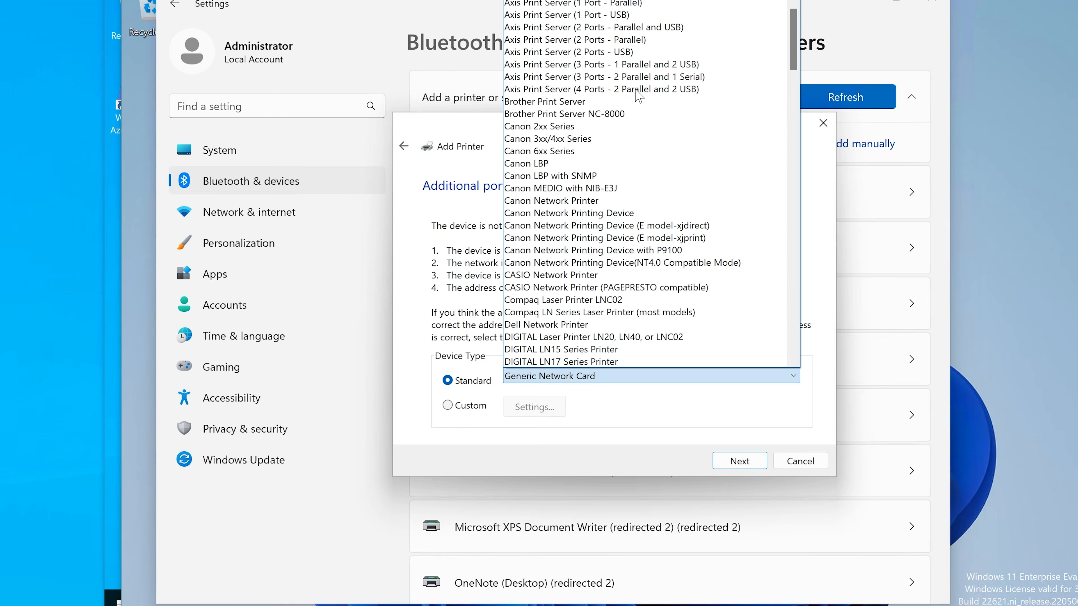
Step: Choose Hewlett Packard JetDirect Ex (single port) as the standard device type and continue to driver detection
key(h)
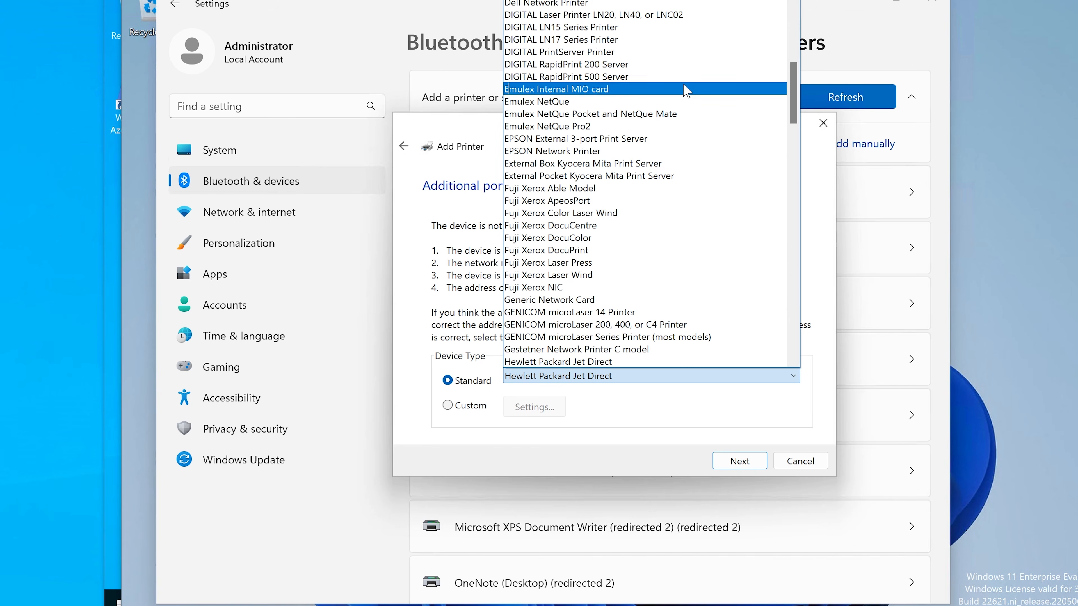
scroll(652, 272, down, 1)
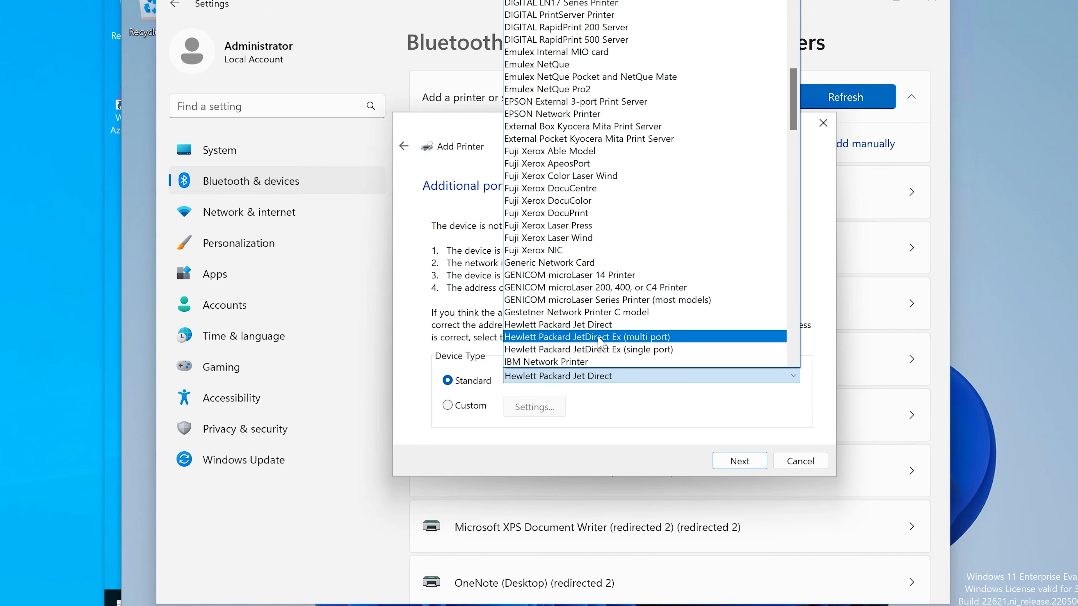
click(593, 351)
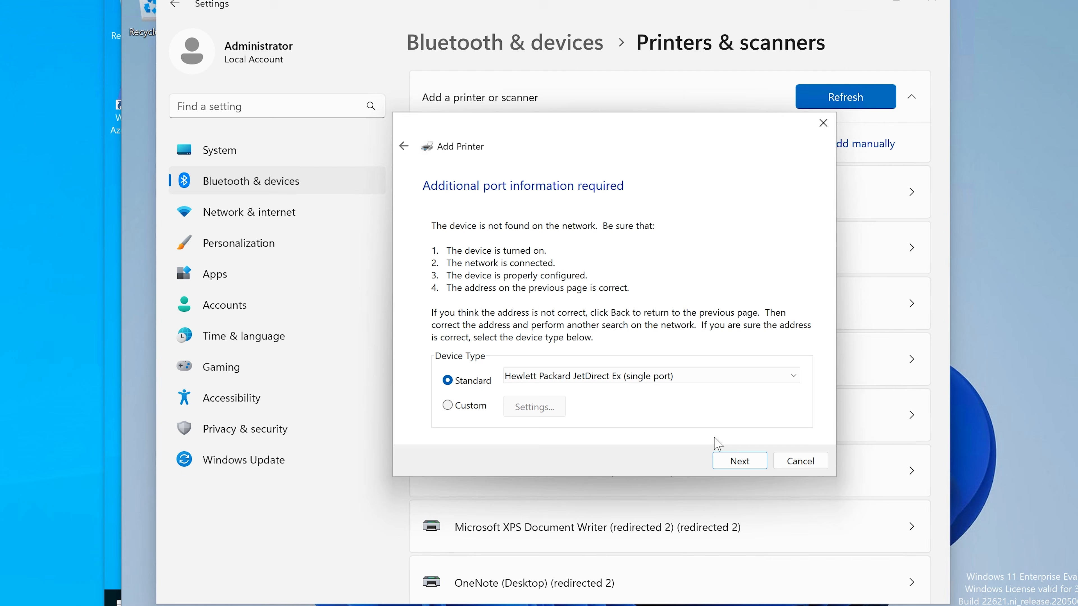
click(726, 460)
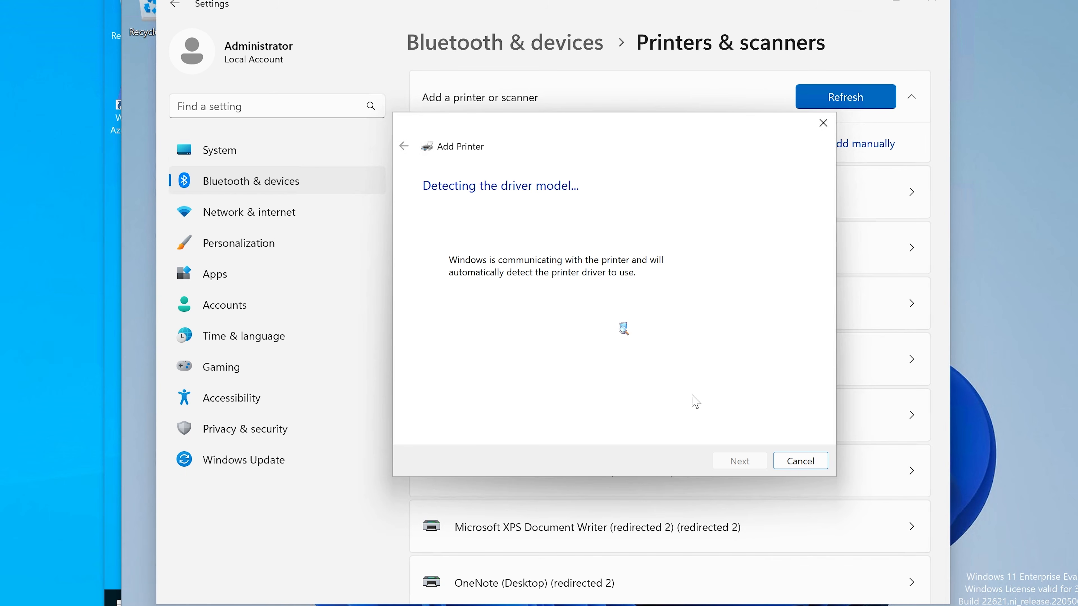
Step: Switch to HYD-DC1 and inspect the Microsoft Software Printer Driver printer's port assignments, widening the Port column
mouse_move(371, 605)
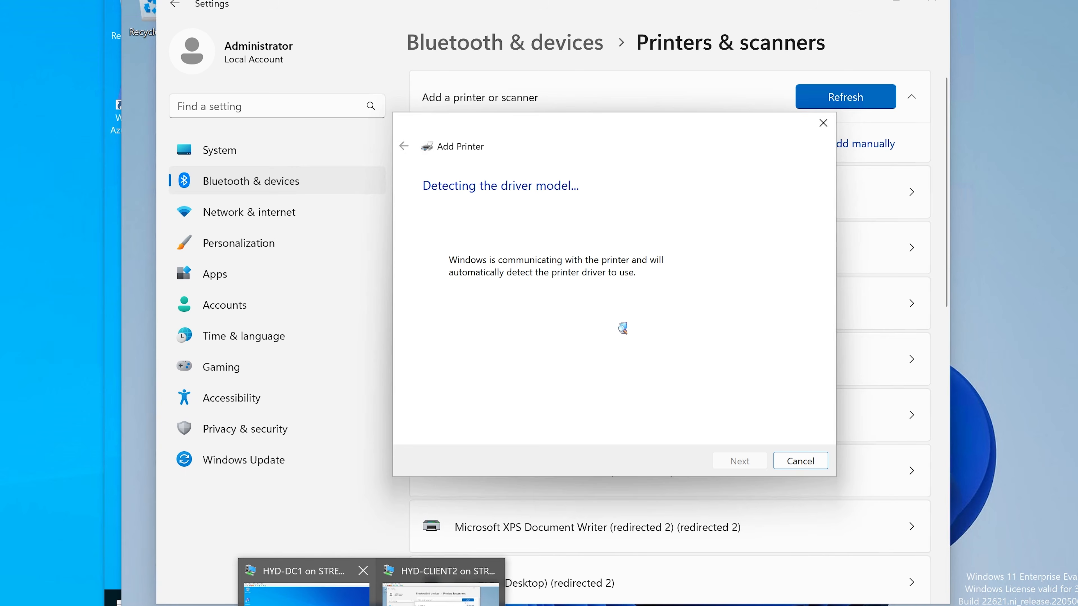
click(306, 594)
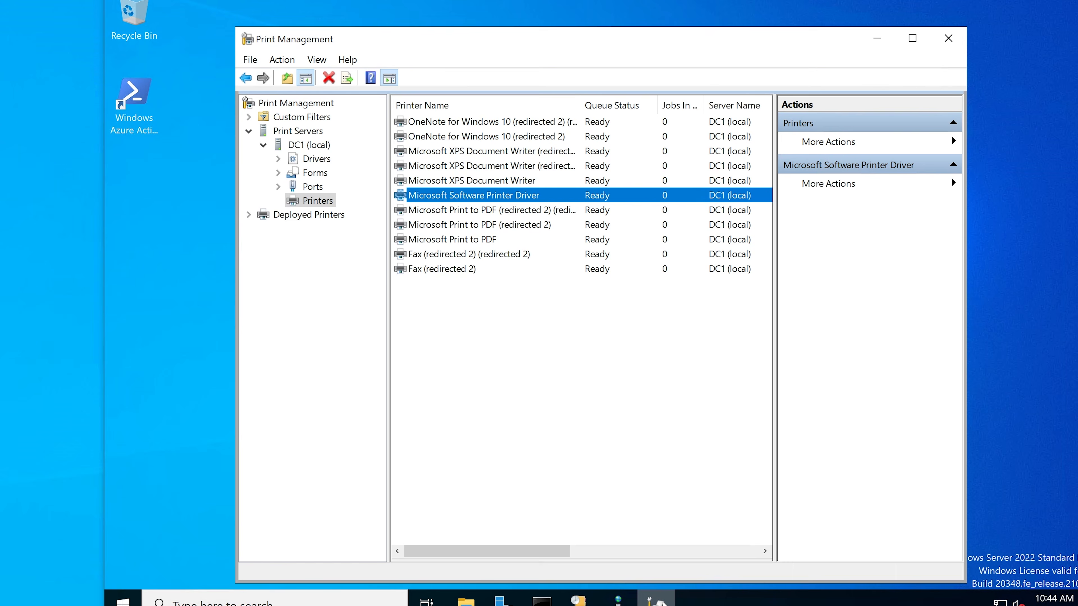
right_click(477, 196)
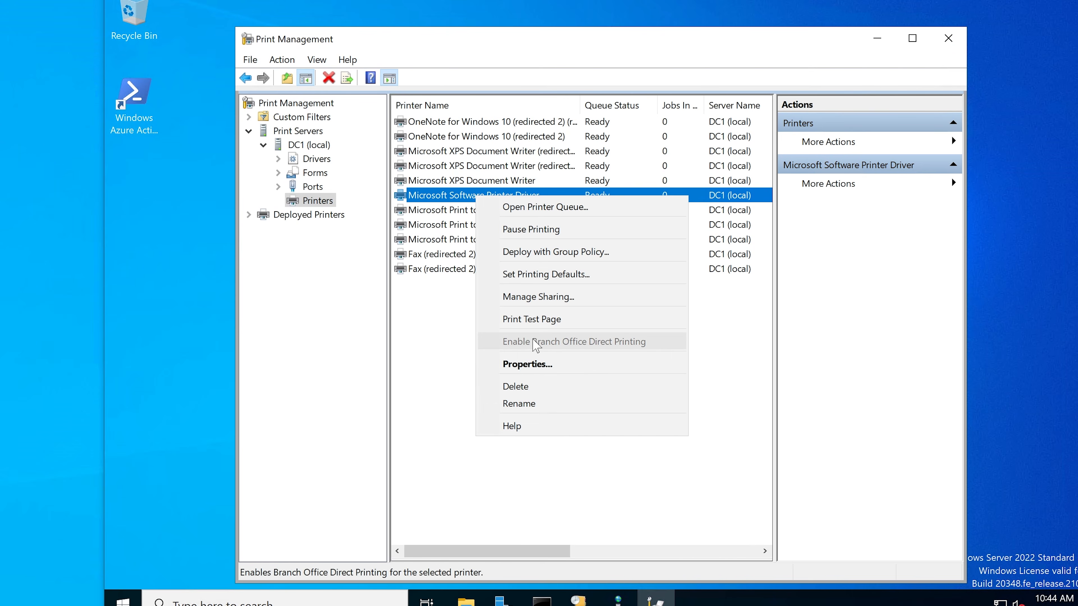
click(530, 364)
click(633, 204)
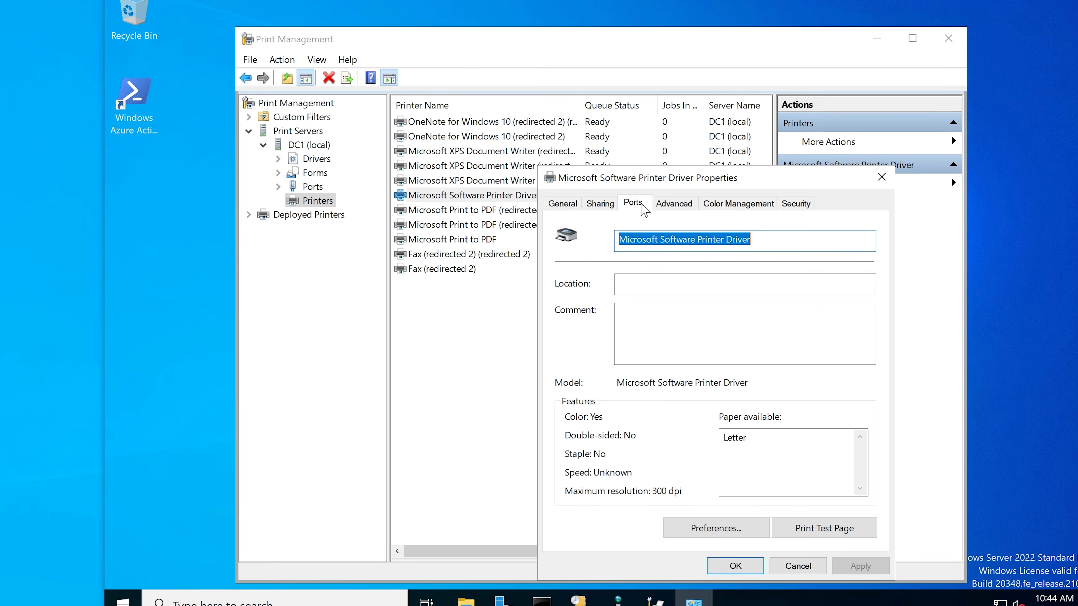
drag(620, 177, 519, 111)
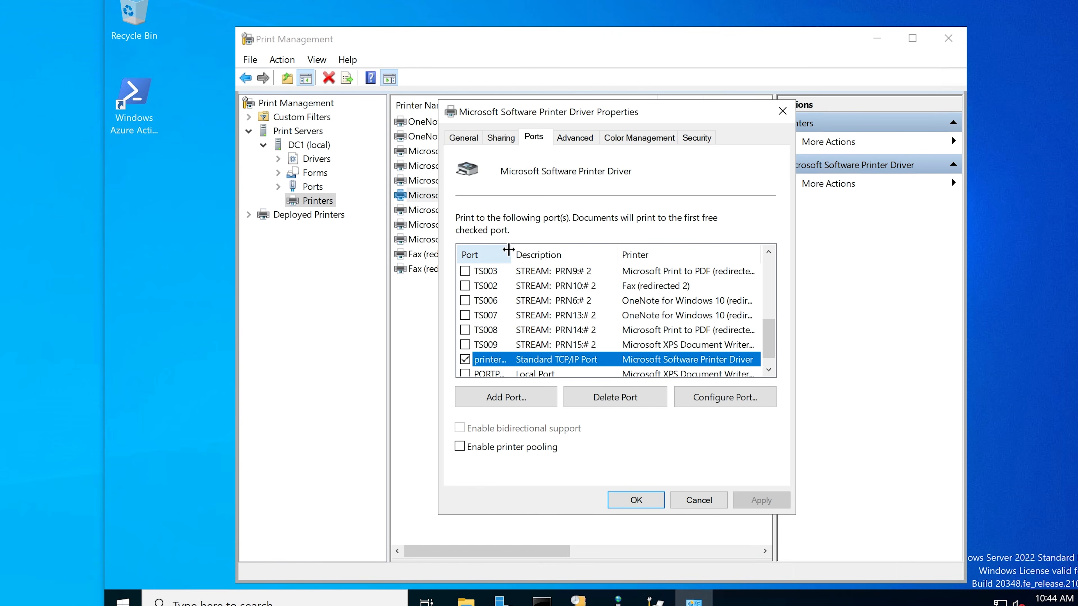
drag(511, 254, 564, 251)
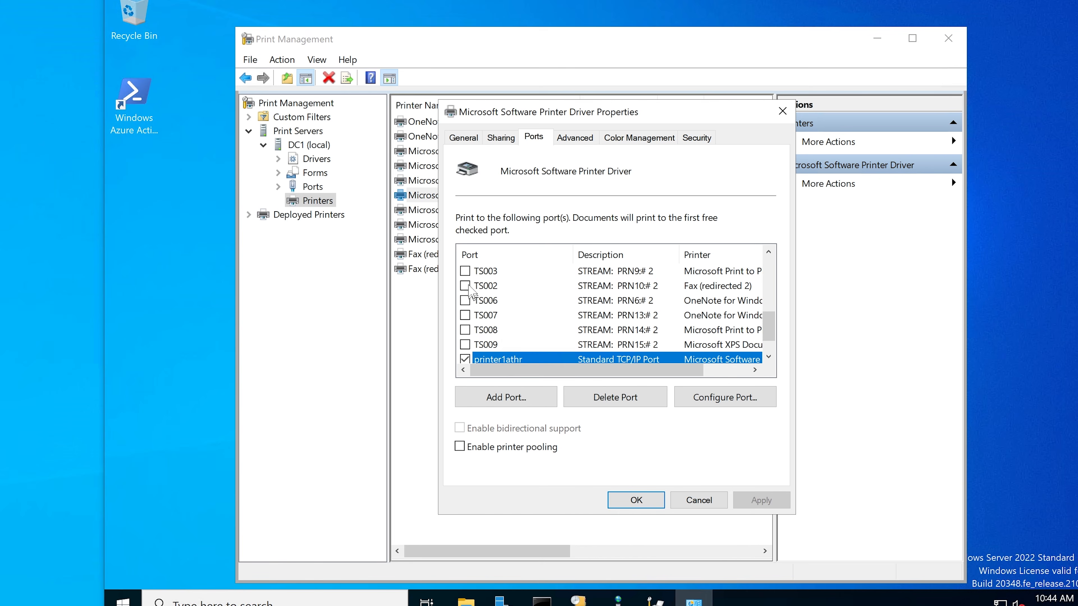
scroll(502, 361, down, 1)
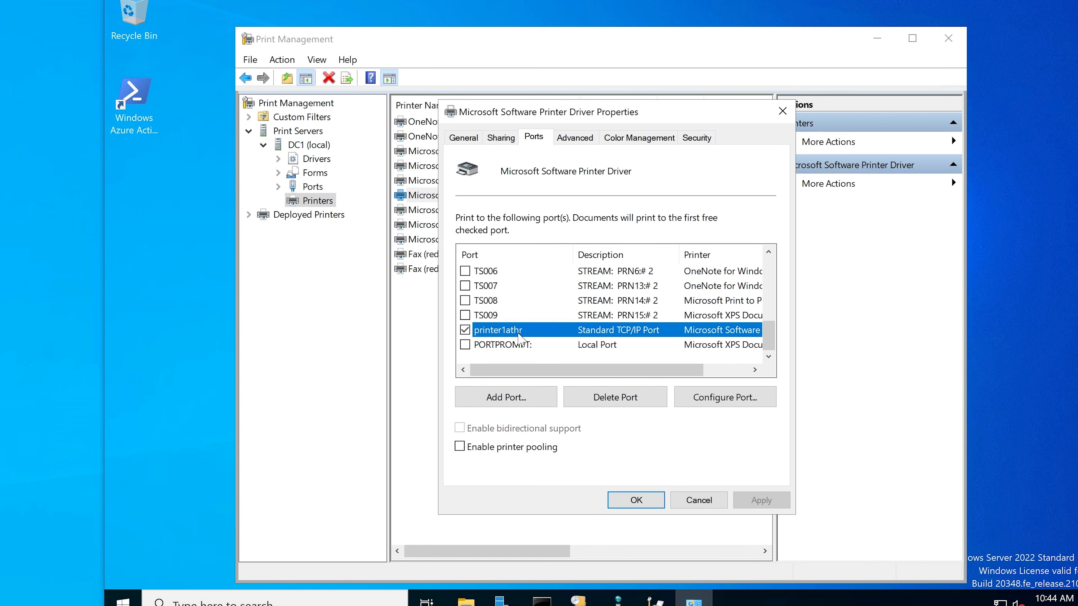
Step: Try the TS006 port for the printer, reselect printer1athr and cancel the properties dialog
click(465, 271)
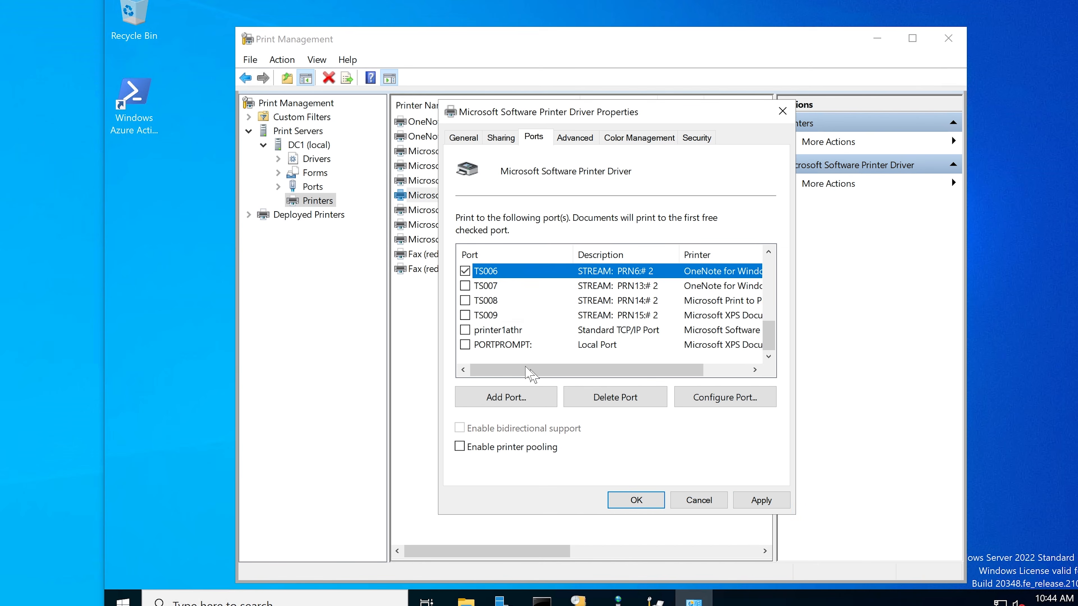
click(479, 335)
click(695, 500)
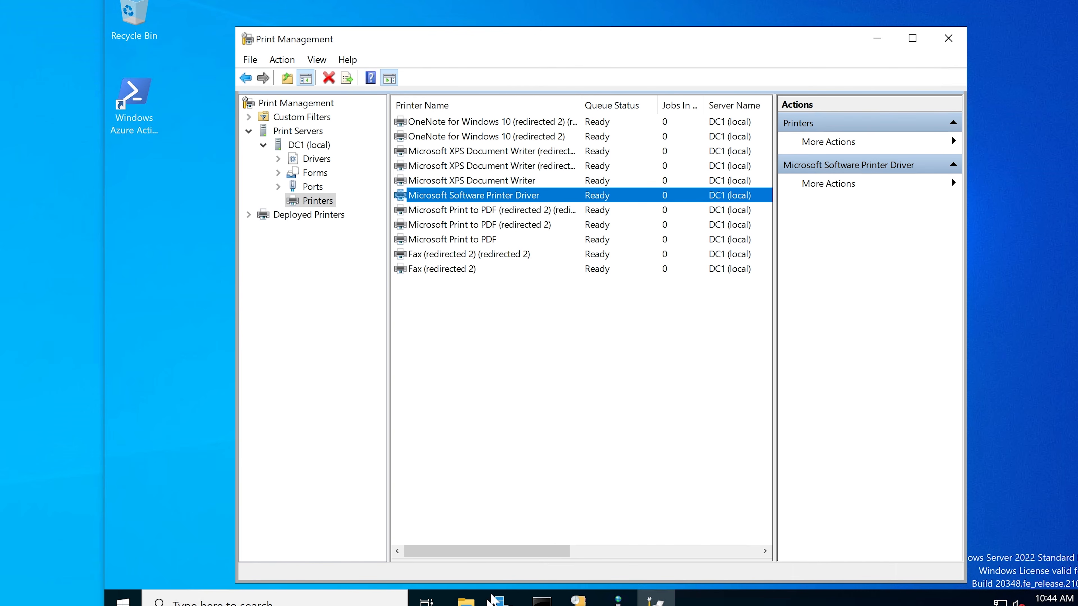
Step: Return to HYD-CLIENT2, select the Generic / Text Only driver and name the new printer printer1athr
mouse_move(372, 605)
click(425, 601)
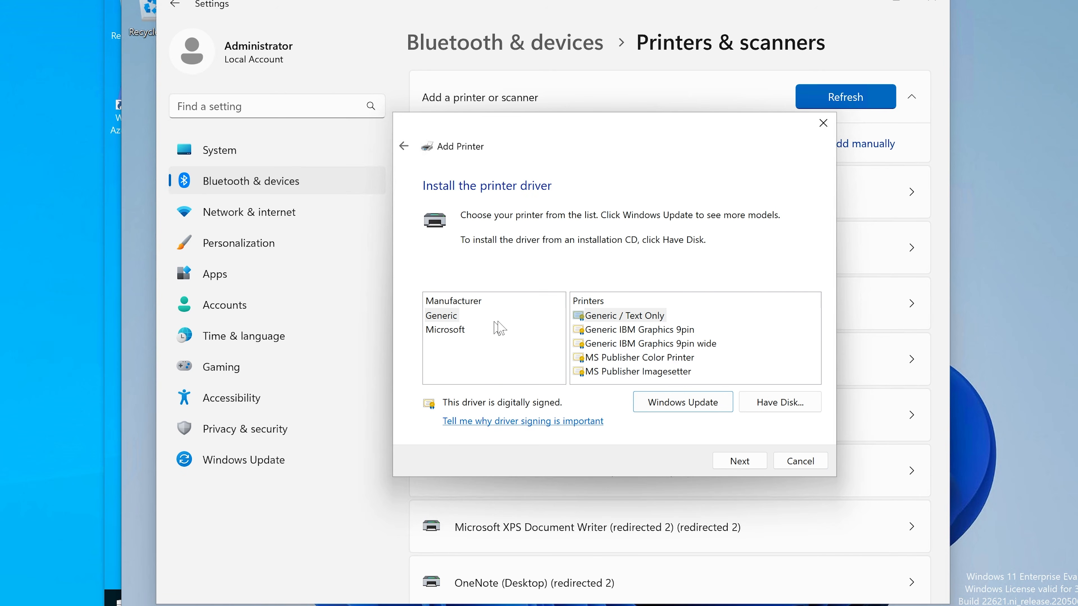
click(619, 316)
click(741, 461)
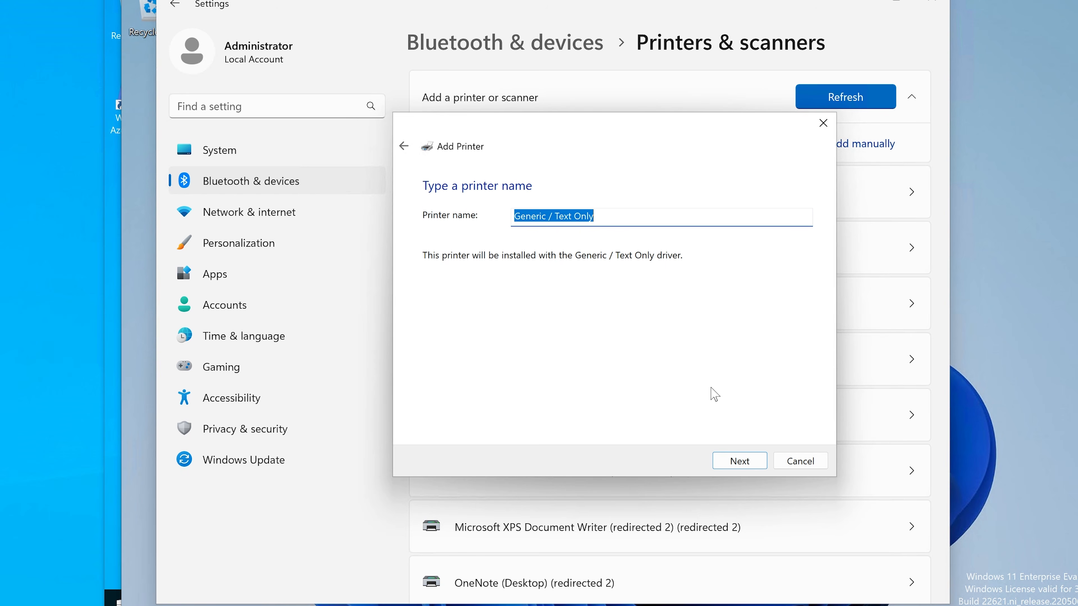
text(printer1athr)
click(728, 460)
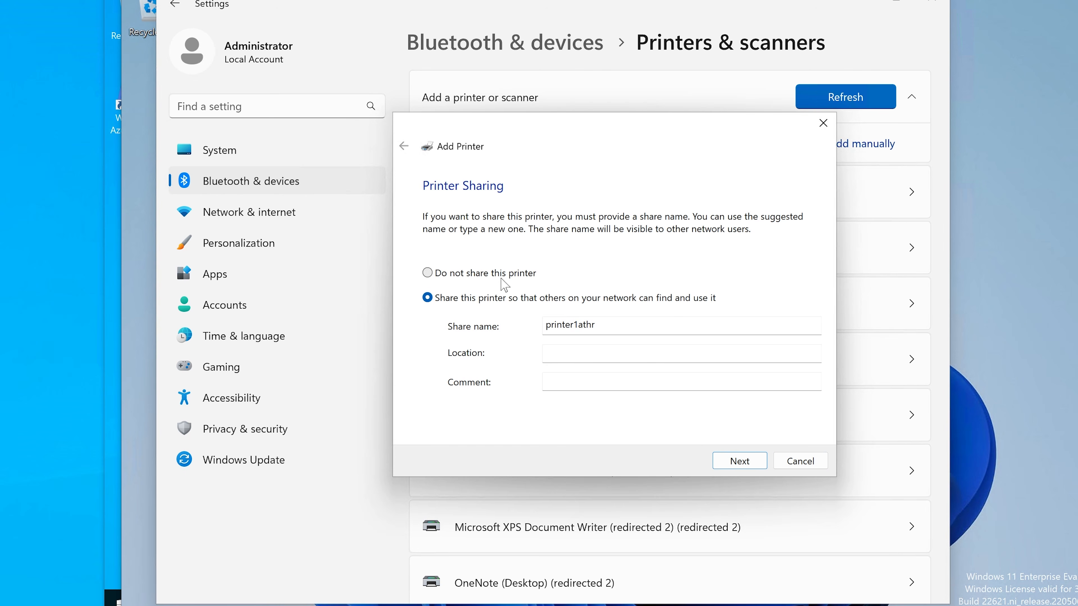
Step: Finish adding printer1athr without sharing it and open its printer settings page
click(508, 280)
click(739, 460)
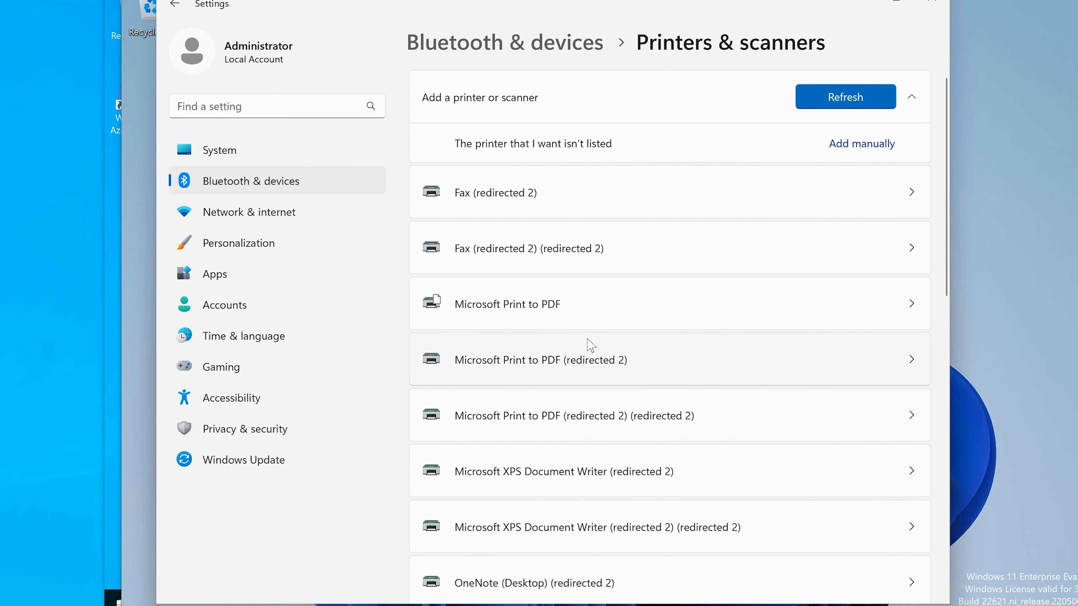
scroll(590, 345, down, 10)
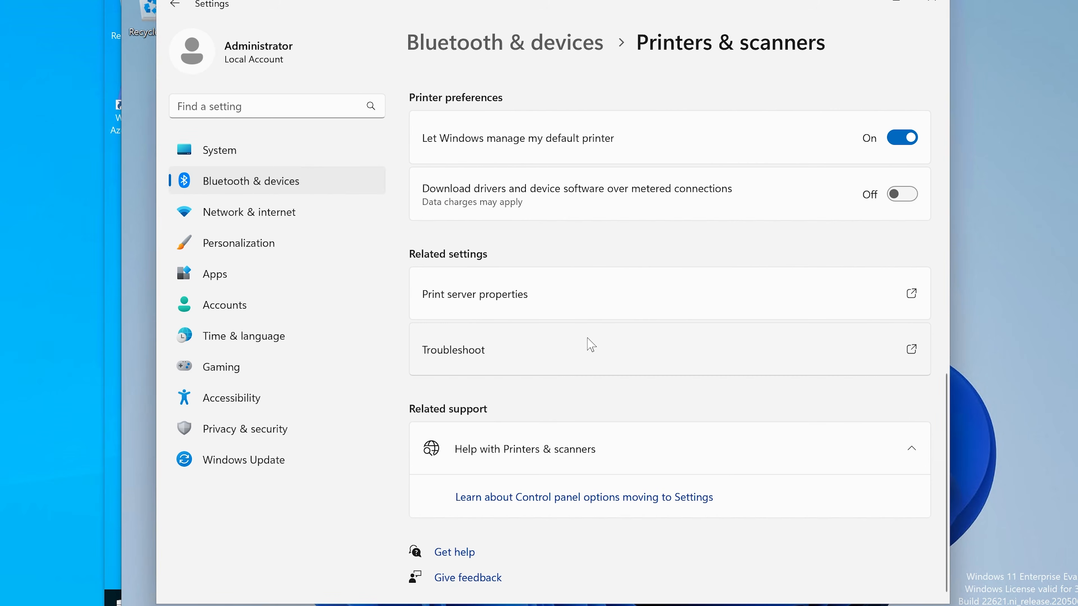
click(528, 200)
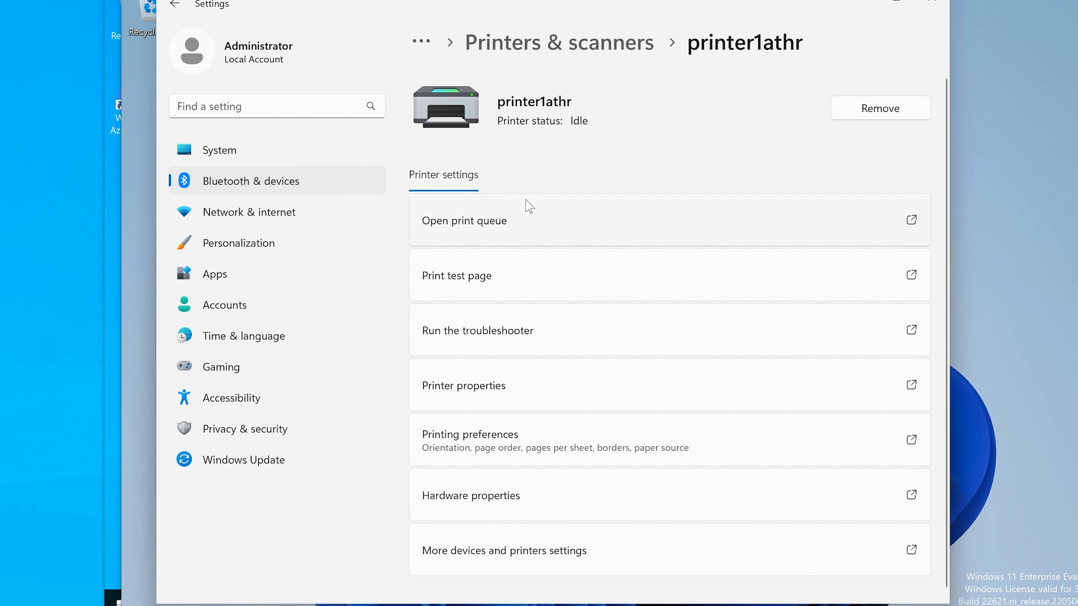
scroll(646, 362, down, 1)
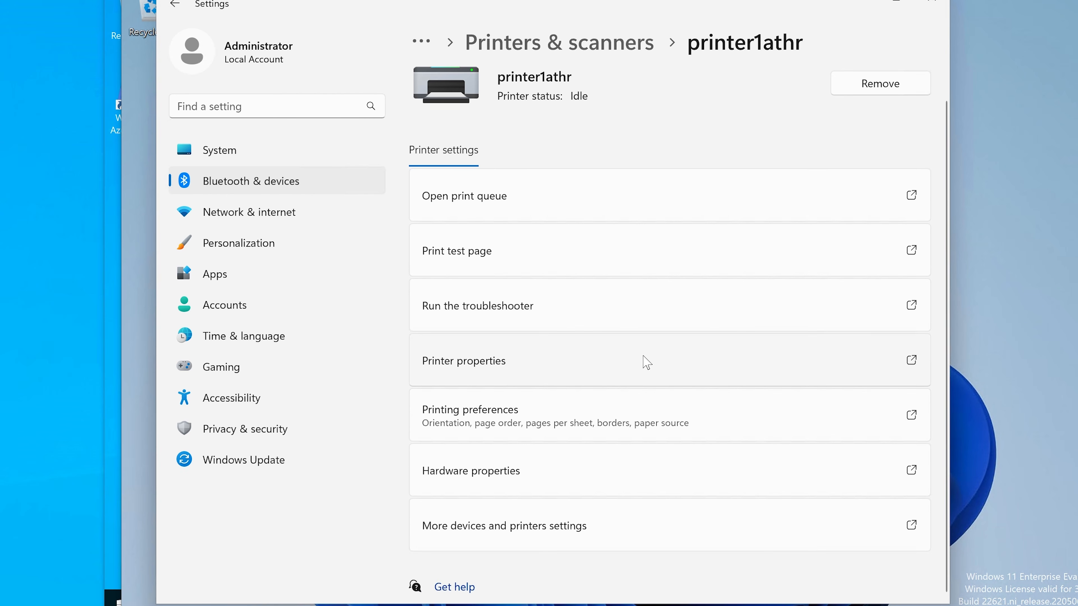
scroll(646, 363, up, 1)
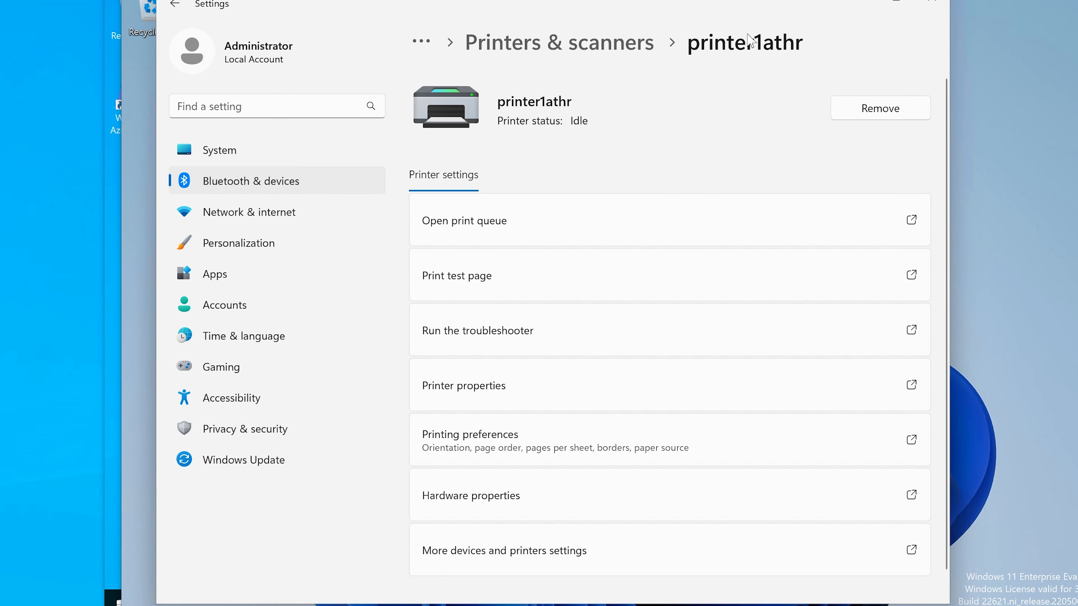
Step: Switch to HYD-DC1, widen the Jobs In Queue column and check the Microsoft Software Printer Driver printer's queue
click(854, 1)
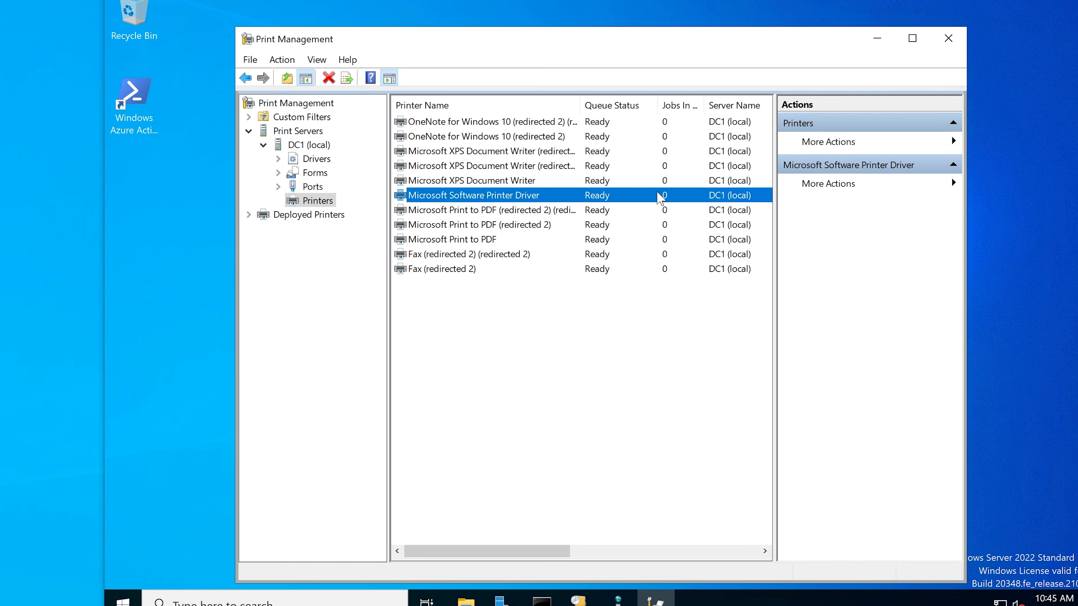
drag(704, 104, 725, 101)
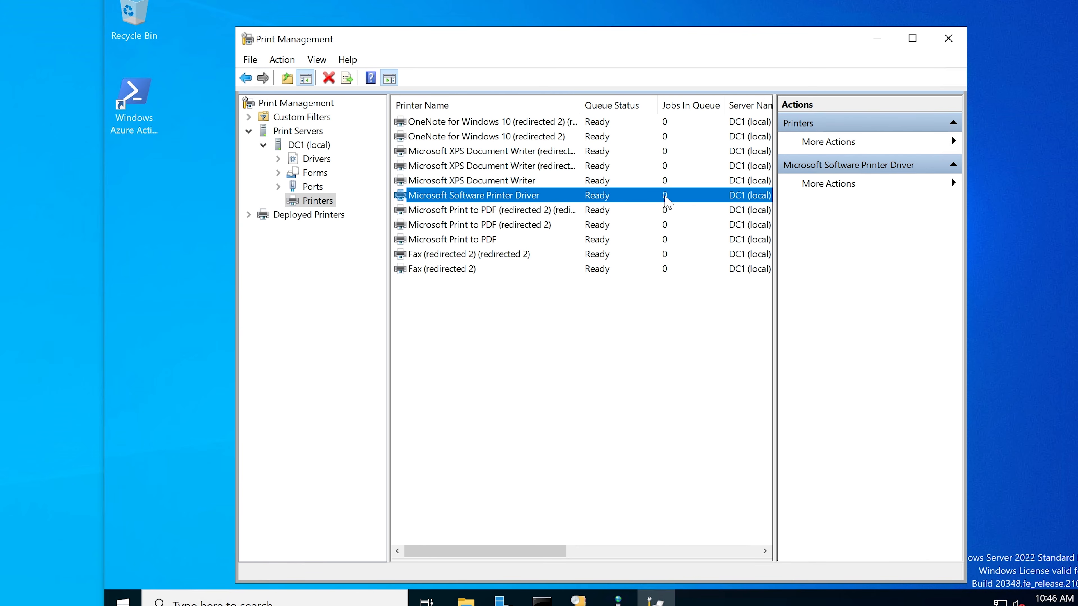
right_click(652, 205)
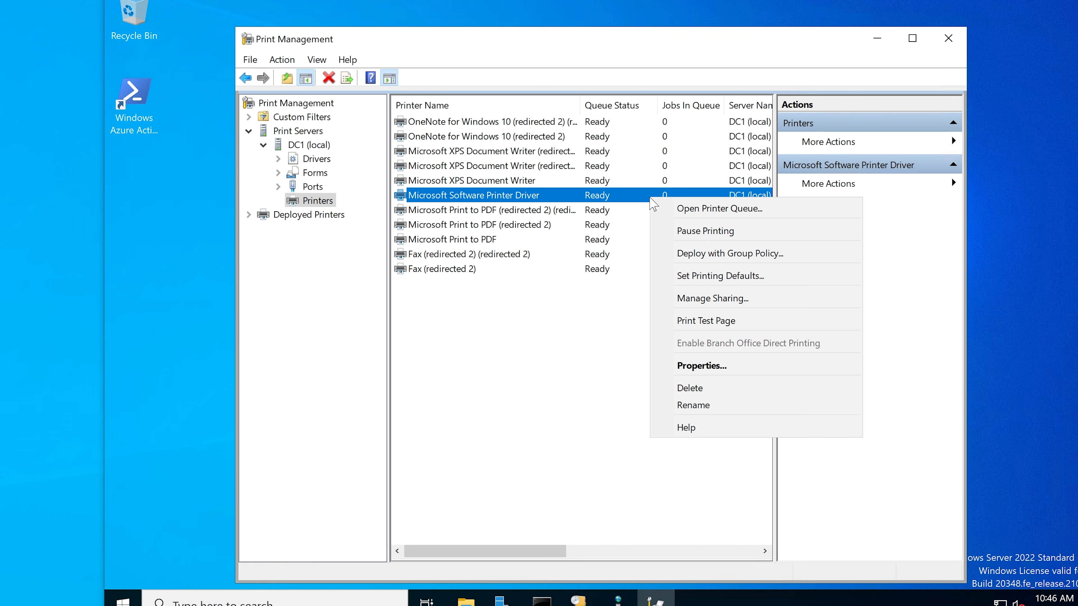
click(680, 209)
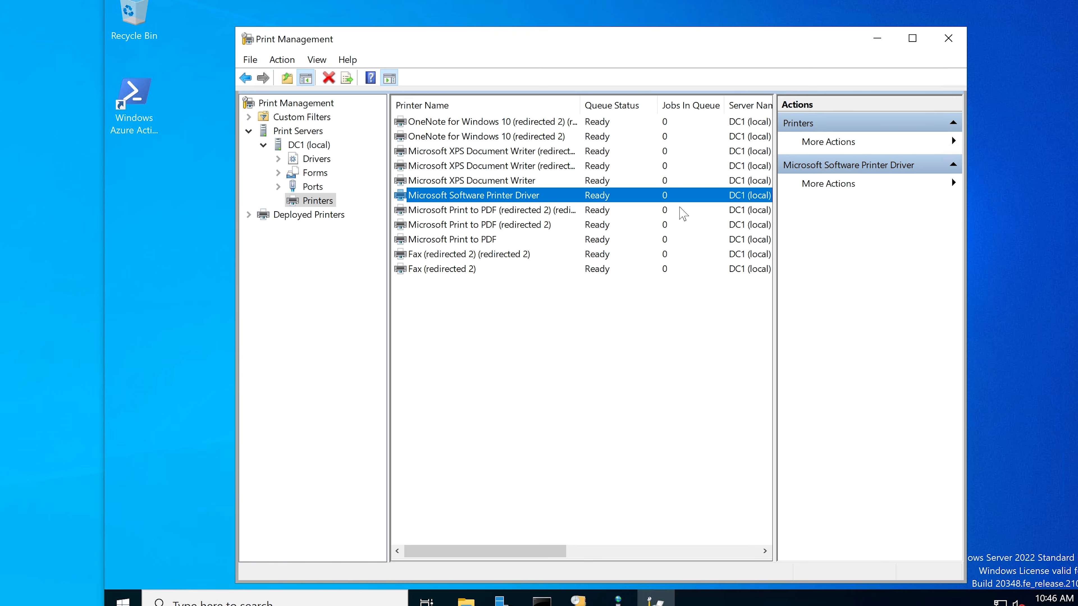
drag(511, 86, 586, 208)
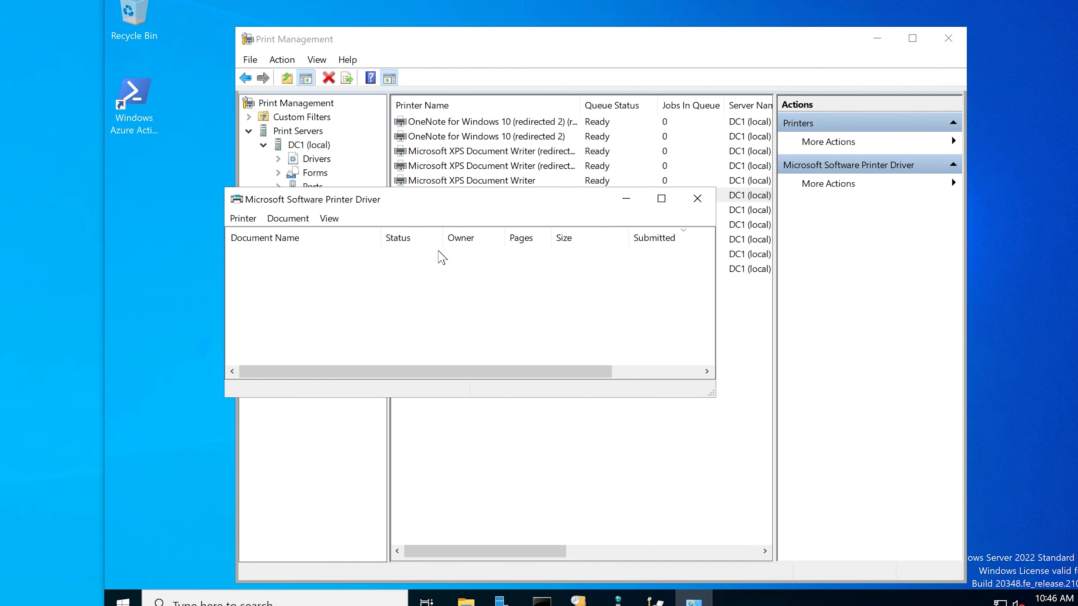
right_click(398, 262)
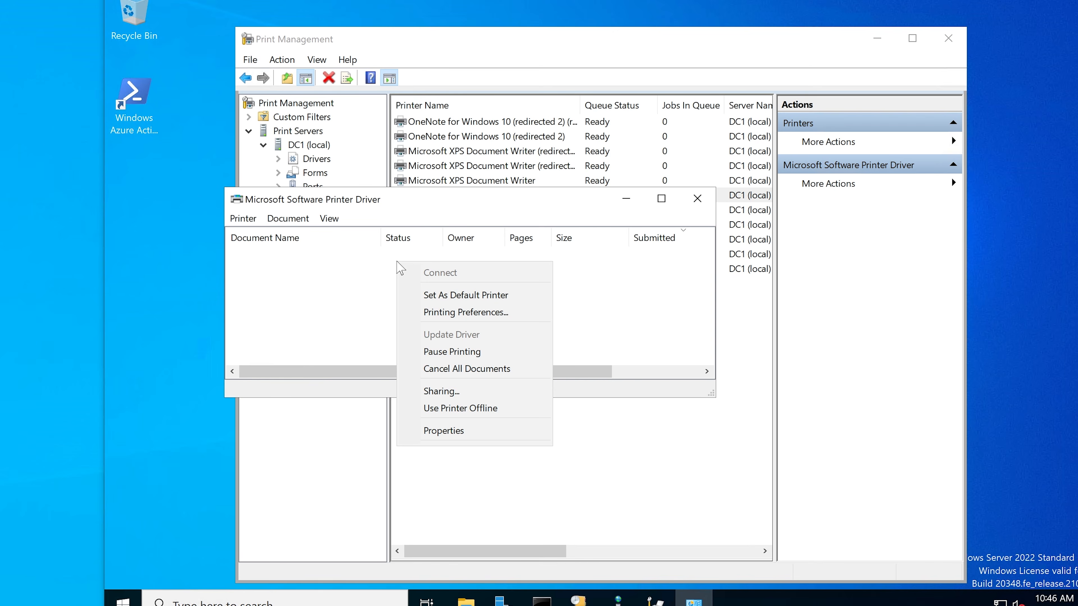
click(367, 267)
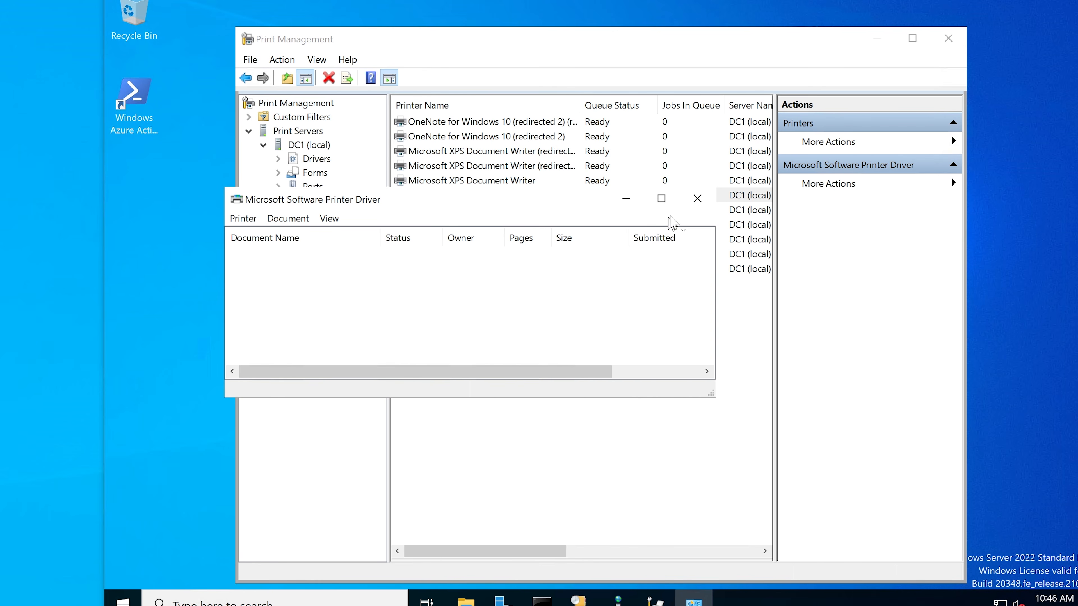
click(696, 198)
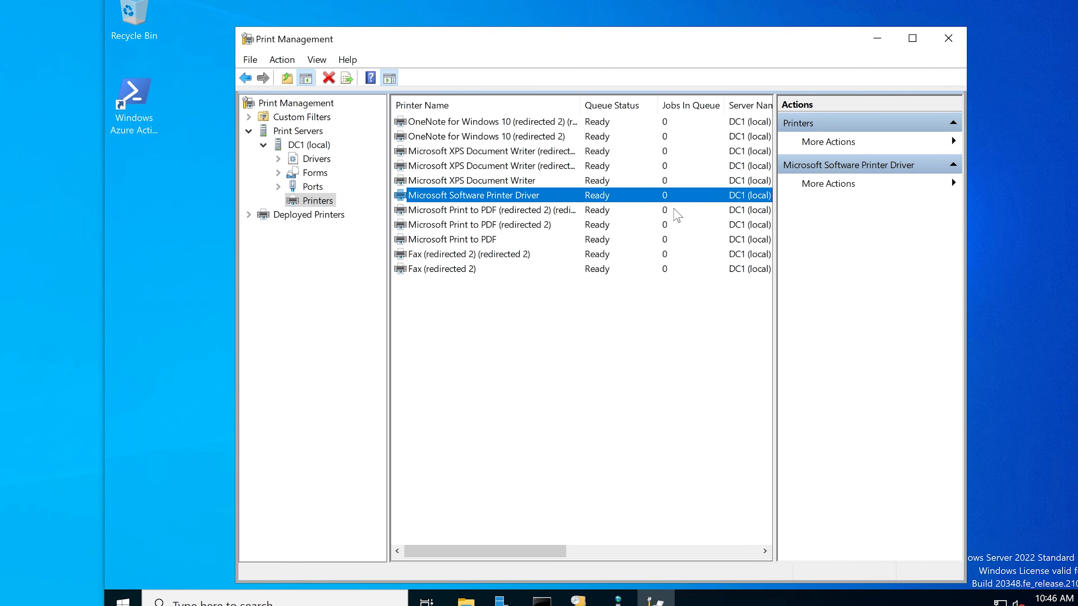
Step: Switch to Microsoft Edge and review the HP support article's example of manual IP configuration through the embedded web server
click(678, 211)
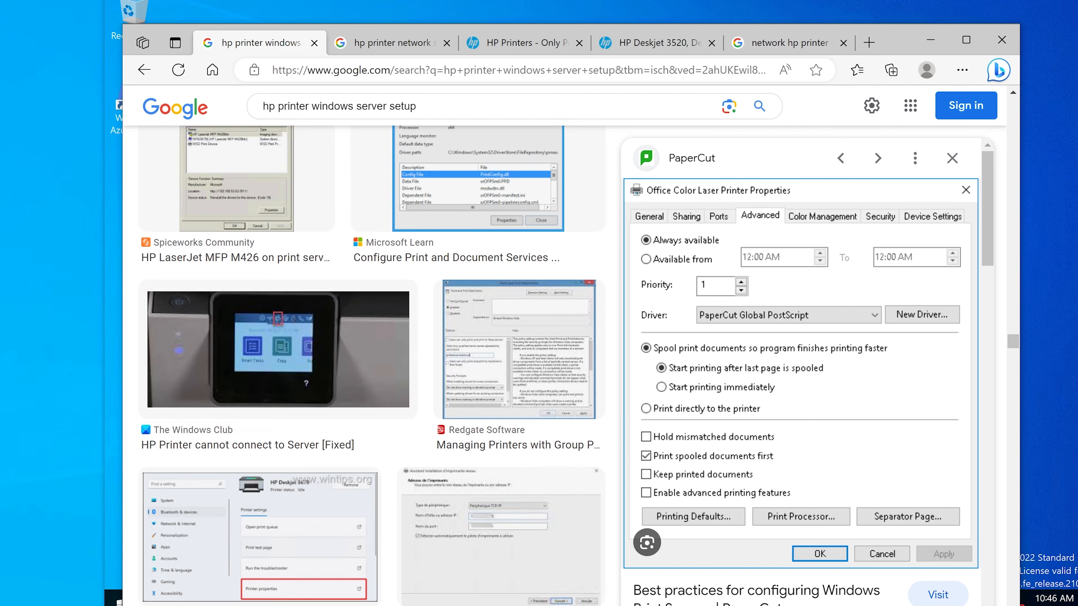
click(370, 45)
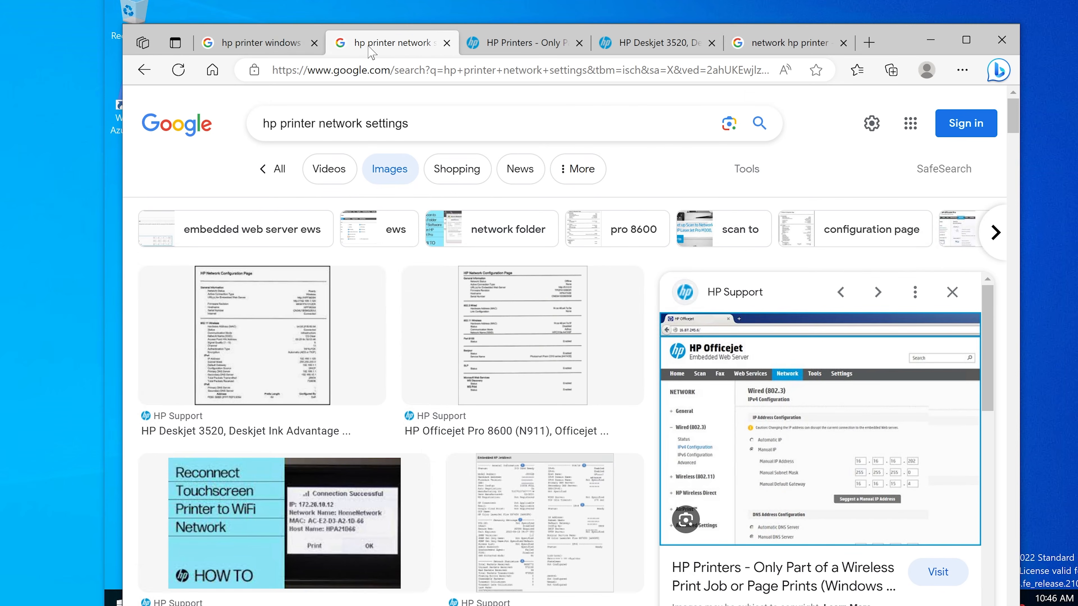
click(524, 47)
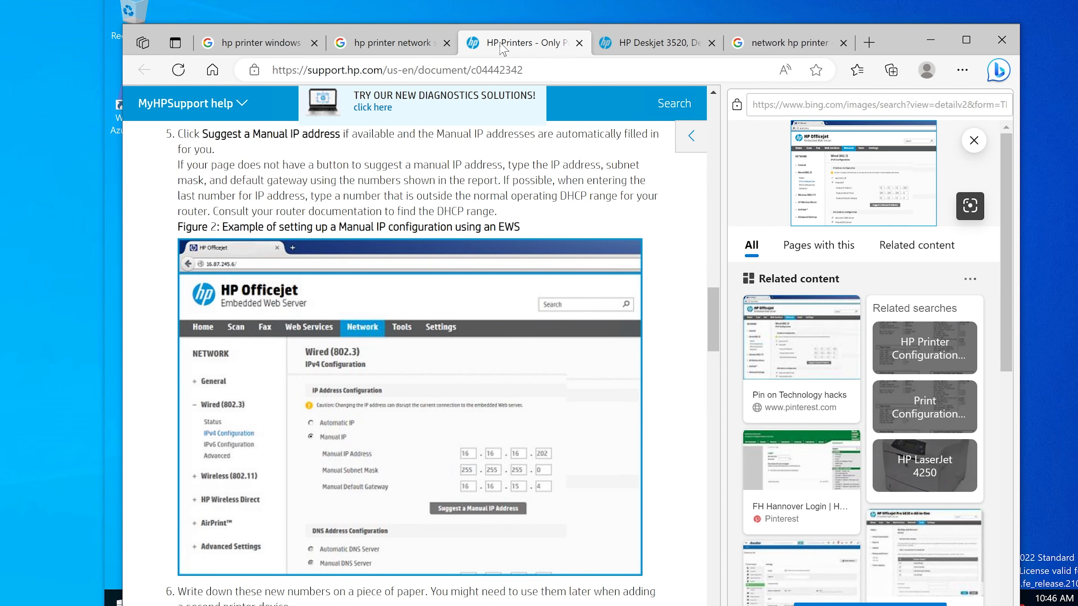
scroll(508, 300, down, 2)
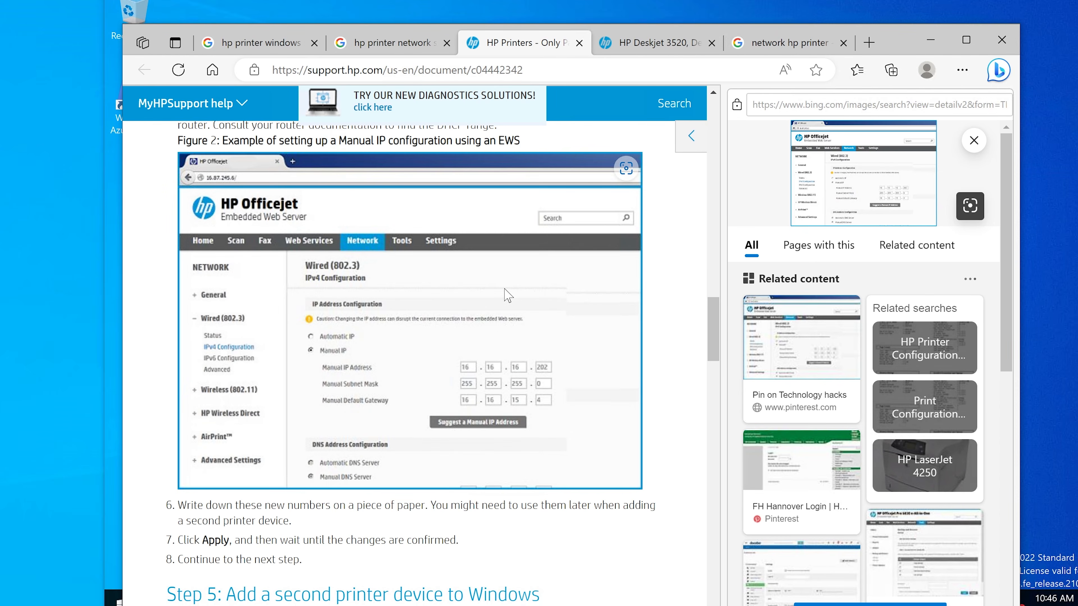
scroll(508, 300, up, 4)
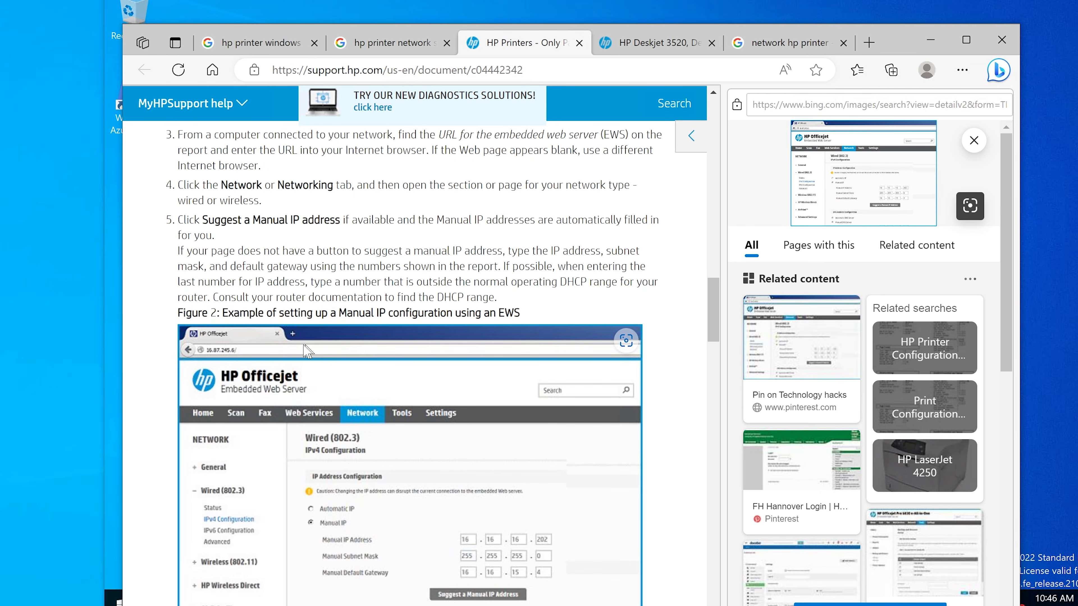
scroll(300, 356, down, 2)
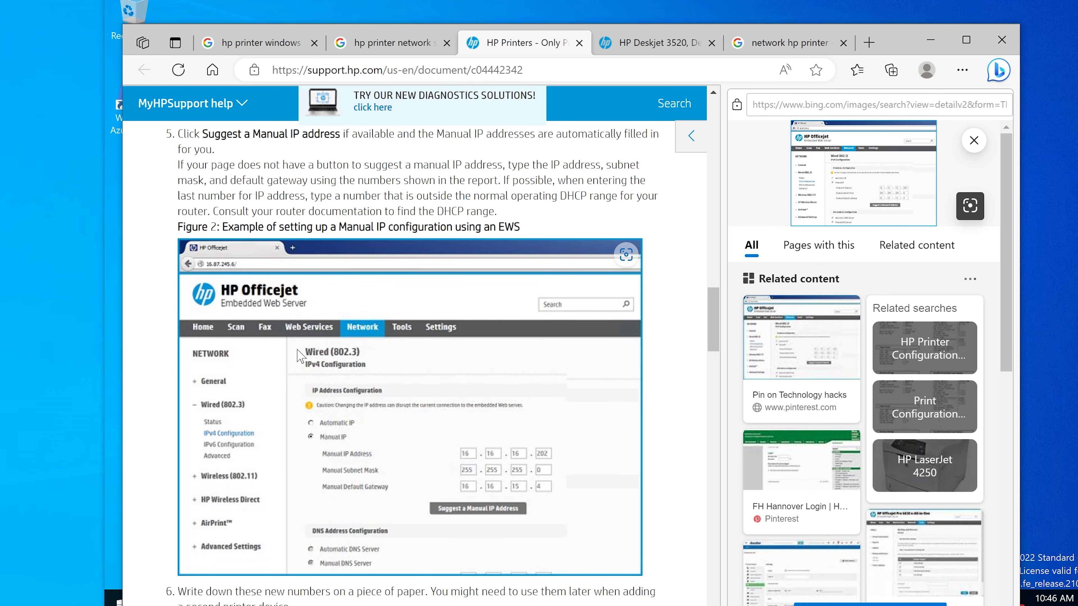
click(772, 45)
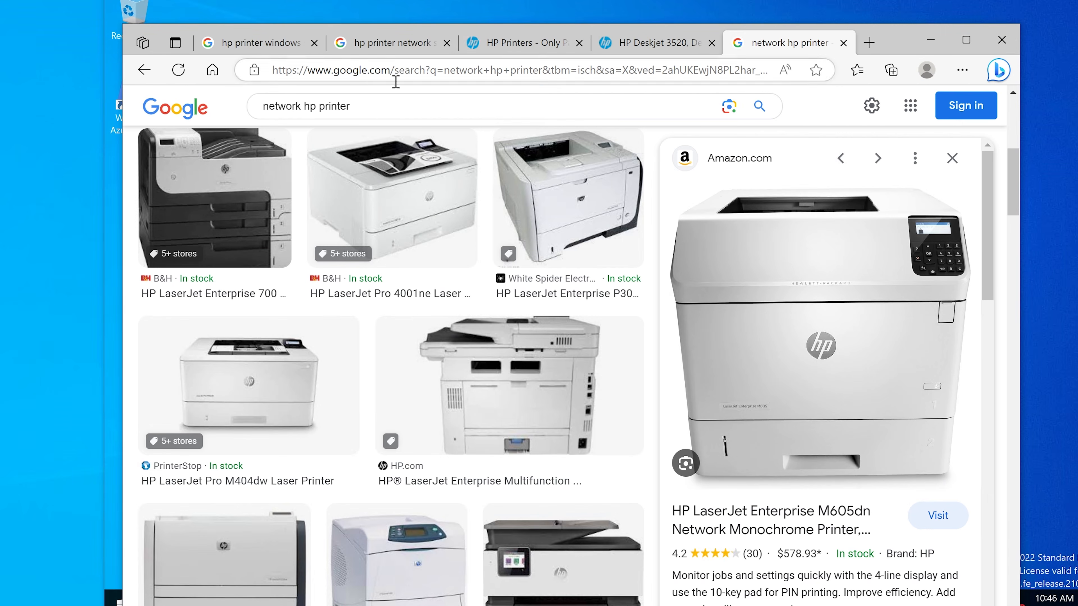
click(441, 70)
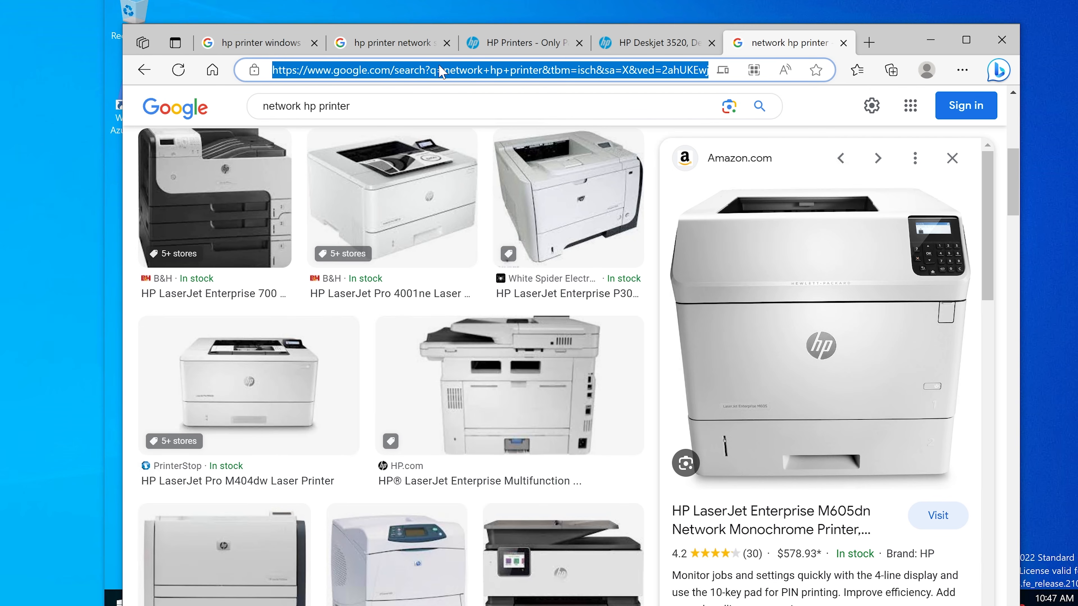
text(htt)
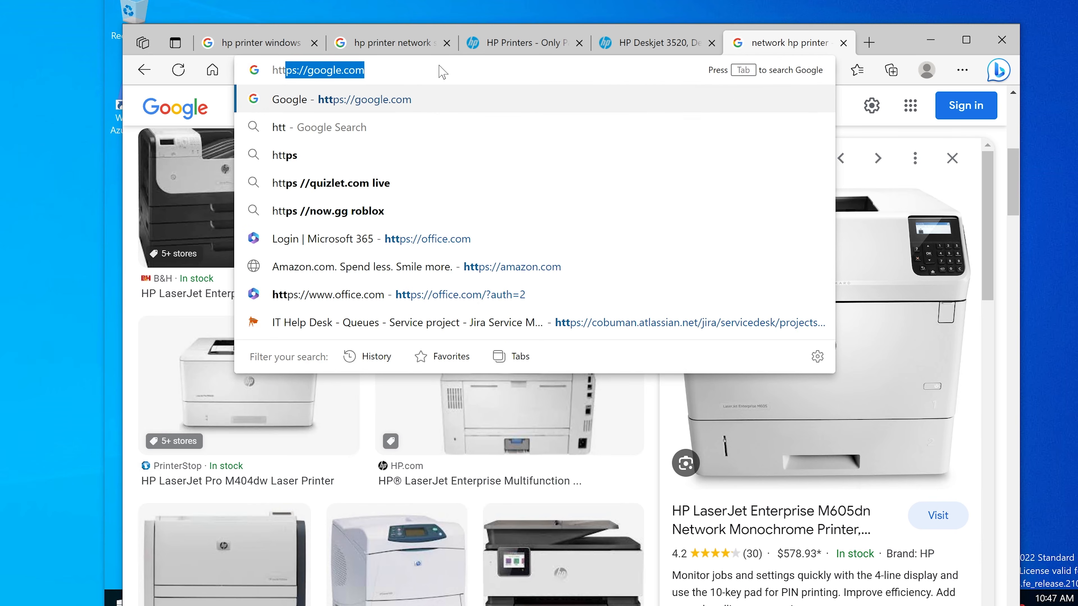
text(ps:)
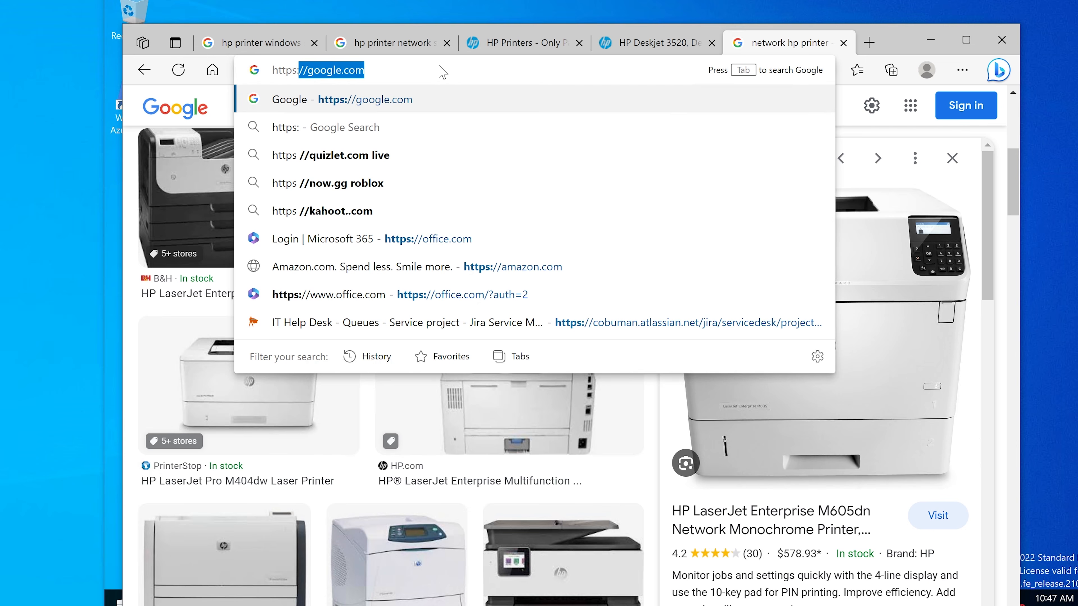
text(//printer1athr)
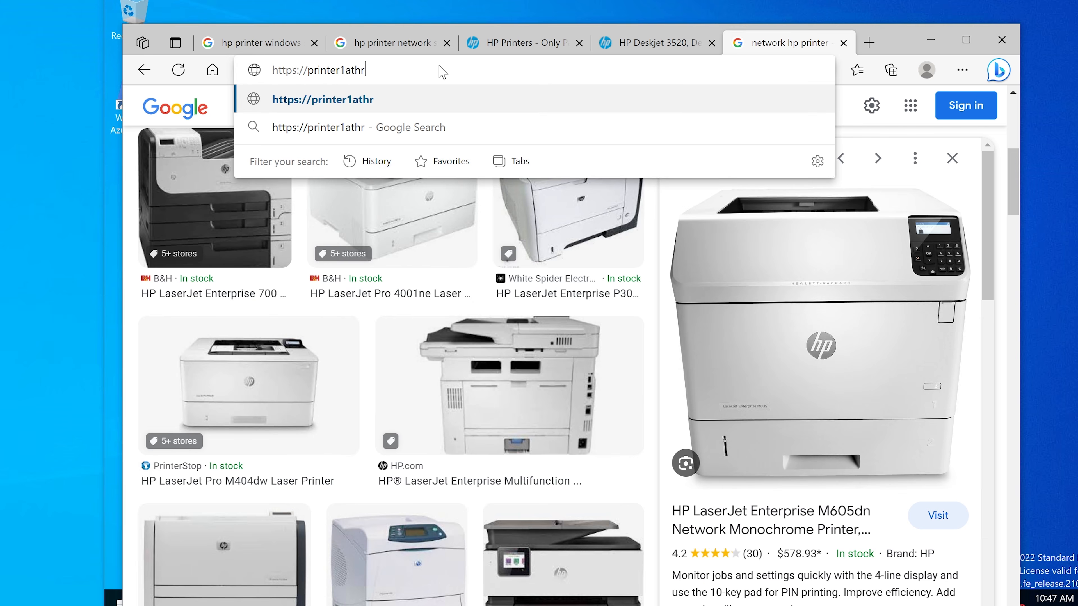
key(Return)
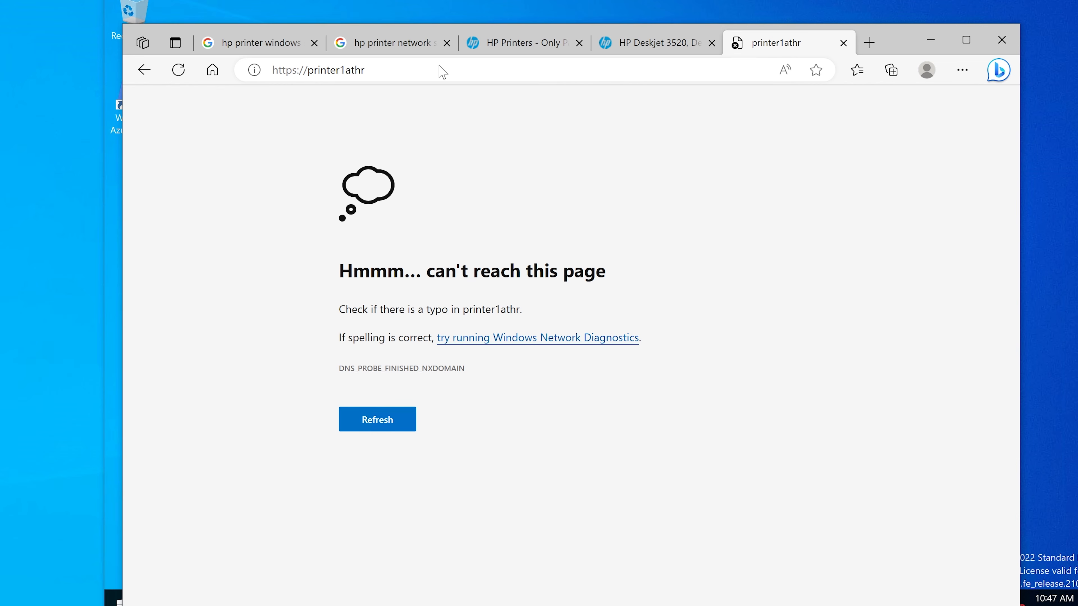
click(440, 69)
click(404, 71)
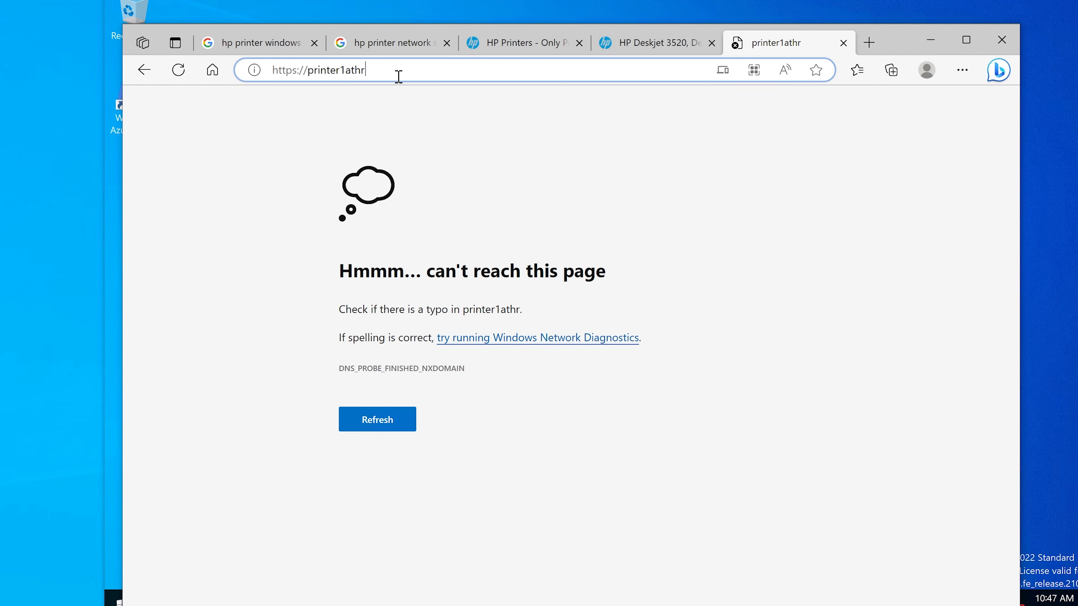
key(Return)
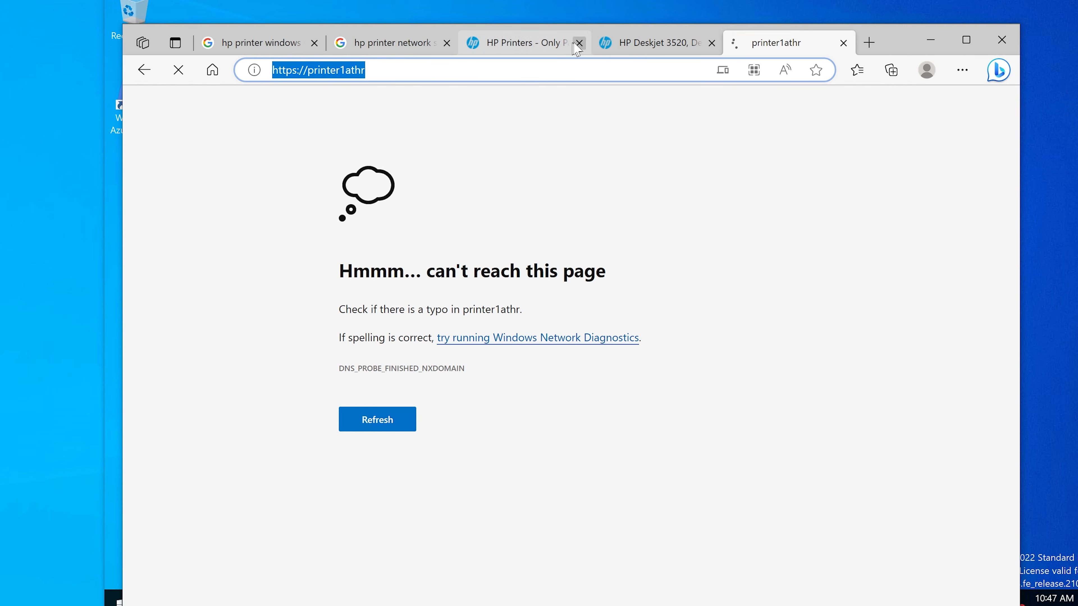
Step: Close the HP Deskjet 3520 support page and return to the HP article on manual IP configuration
click(662, 51)
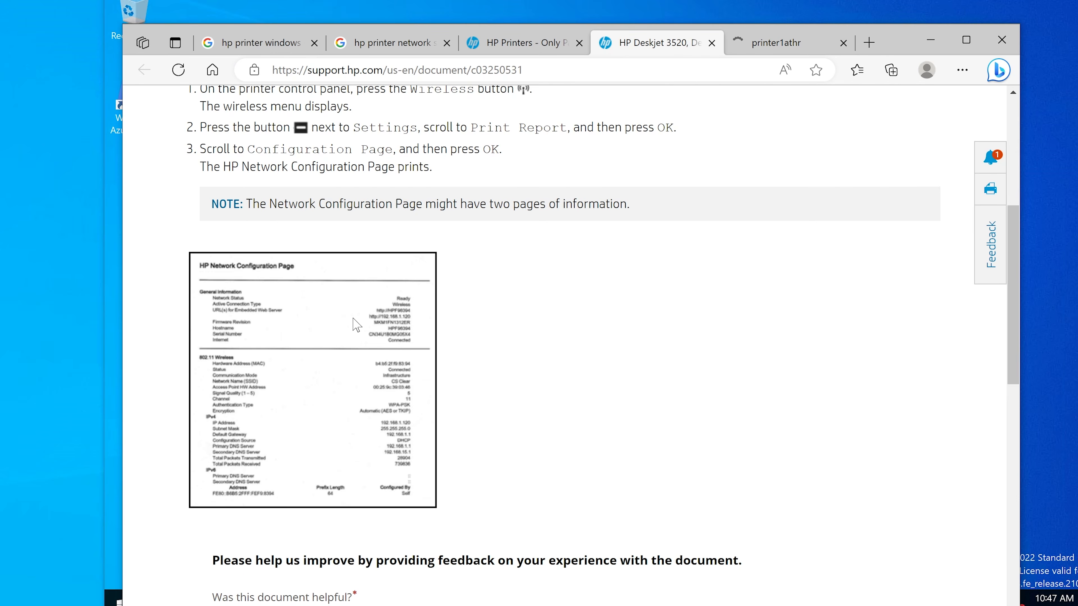
click(486, 44)
click(712, 42)
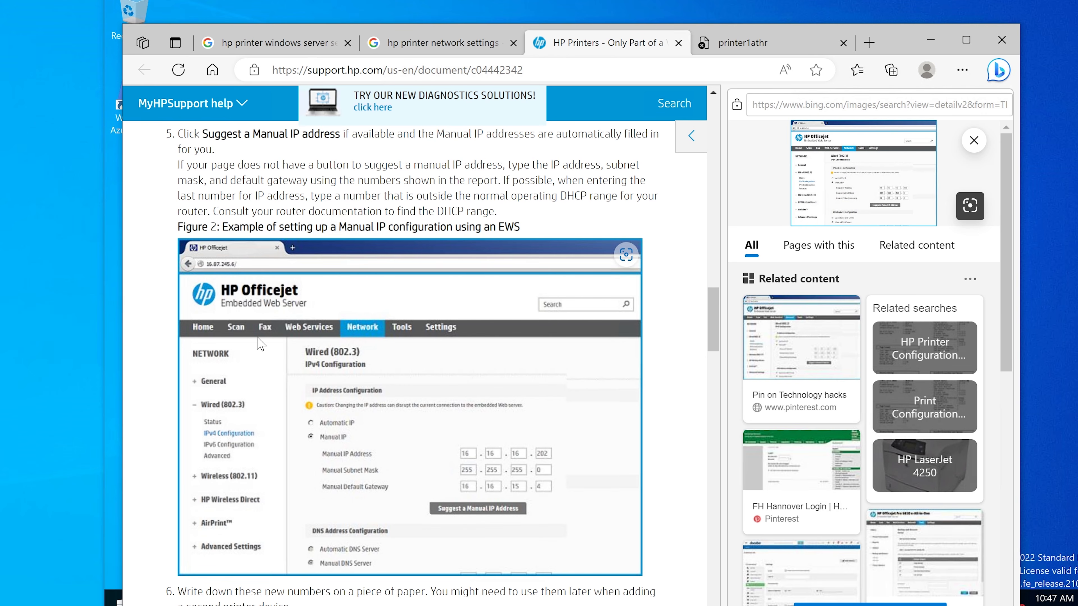
Step: Return to the printer1athr page and copy the printer's IP address 10.0.0.112 from the sticky note
click(766, 44)
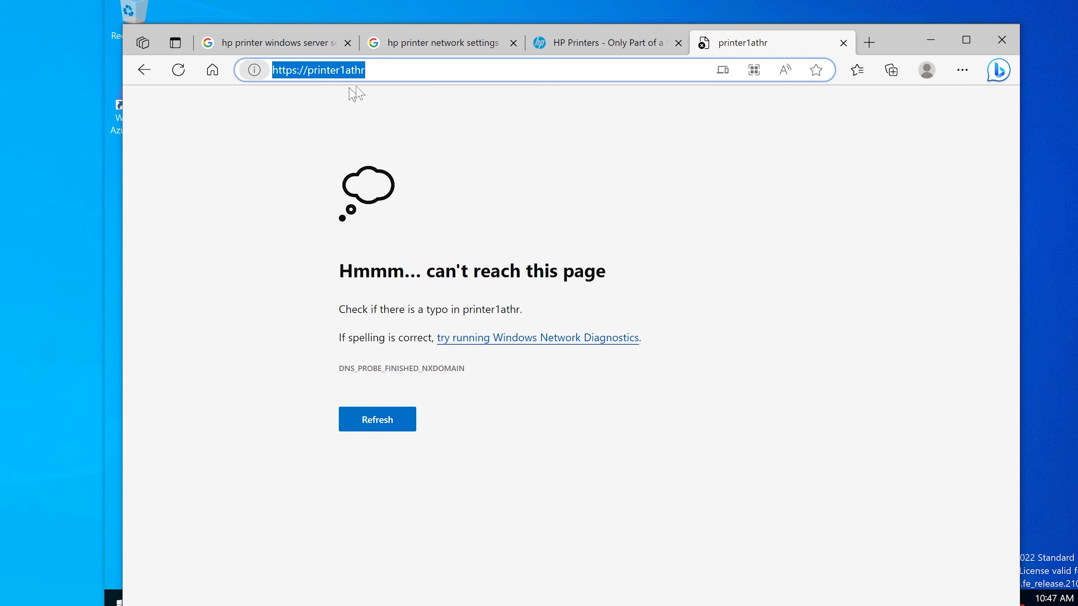
click(380, 74)
drag(365, 76, 309, 82)
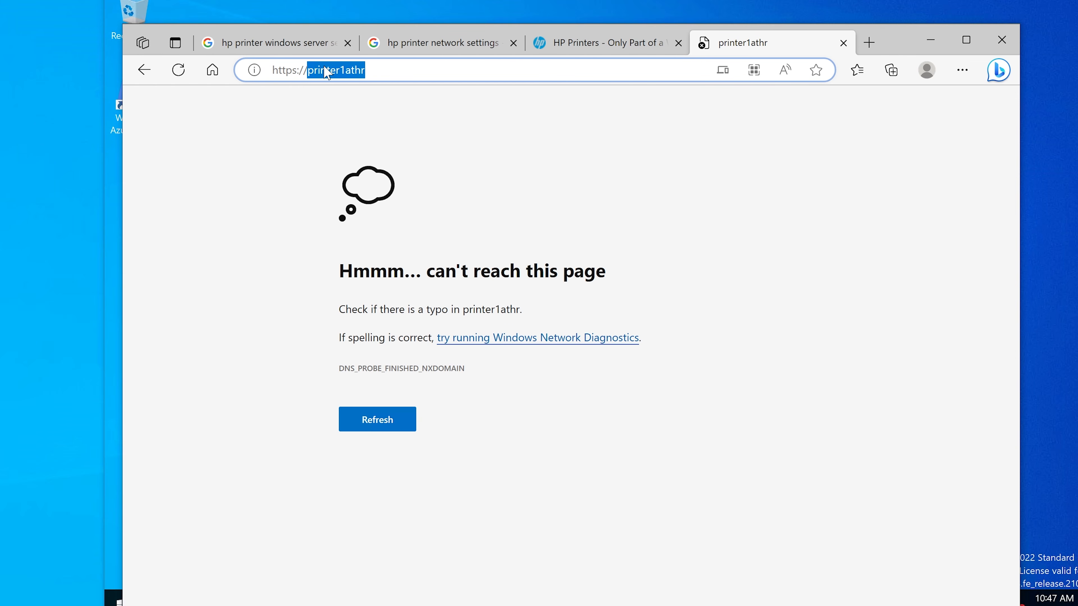
click(494, 605)
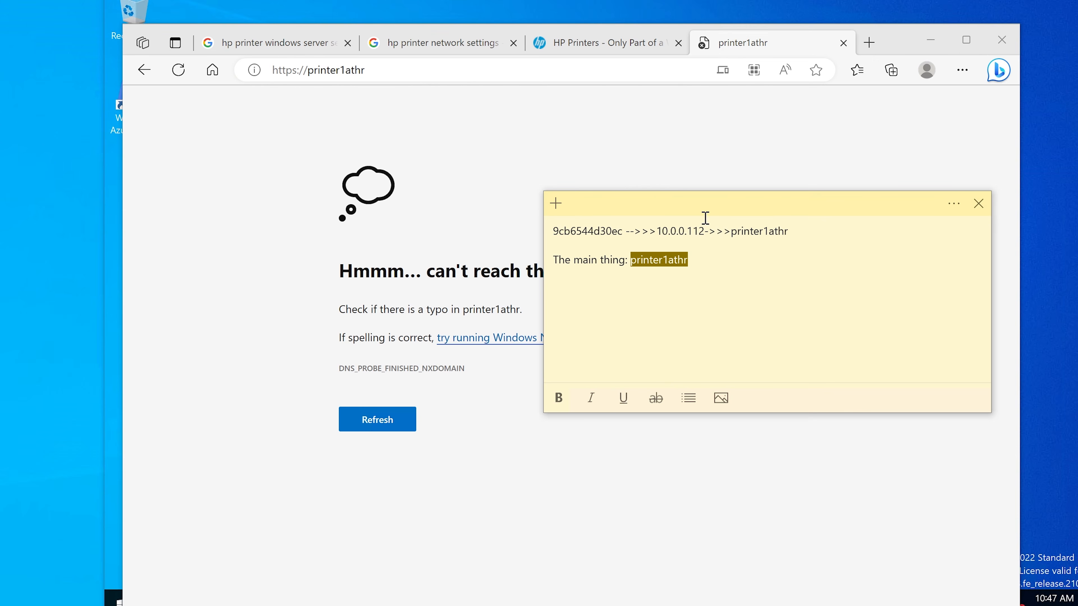
drag(705, 228, 657, 227)
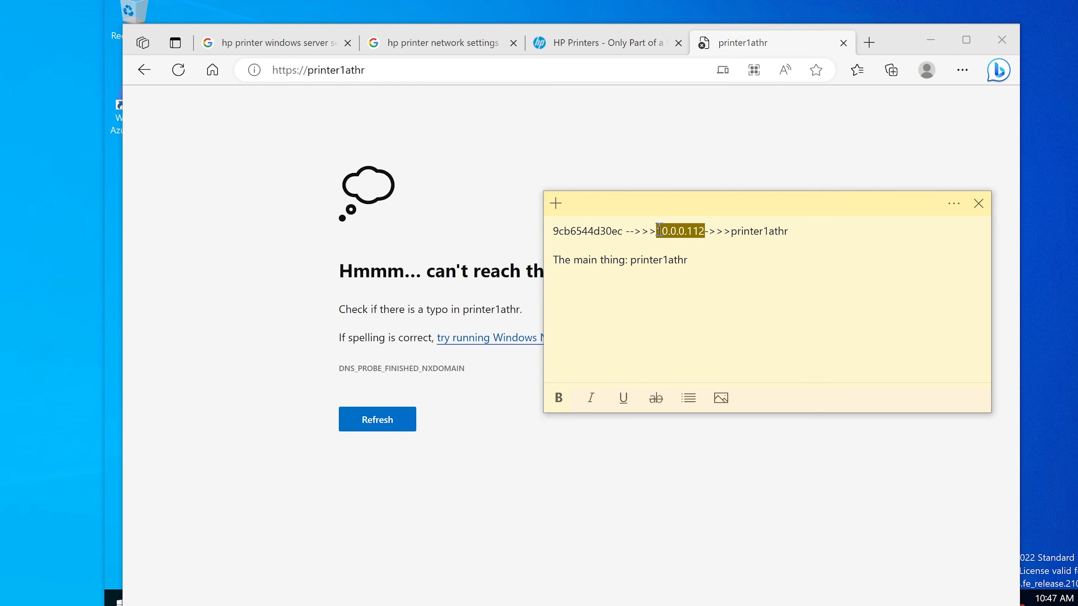
right_click(674, 225)
click(701, 241)
click(463, 75)
drag(373, 72, 311, 77)
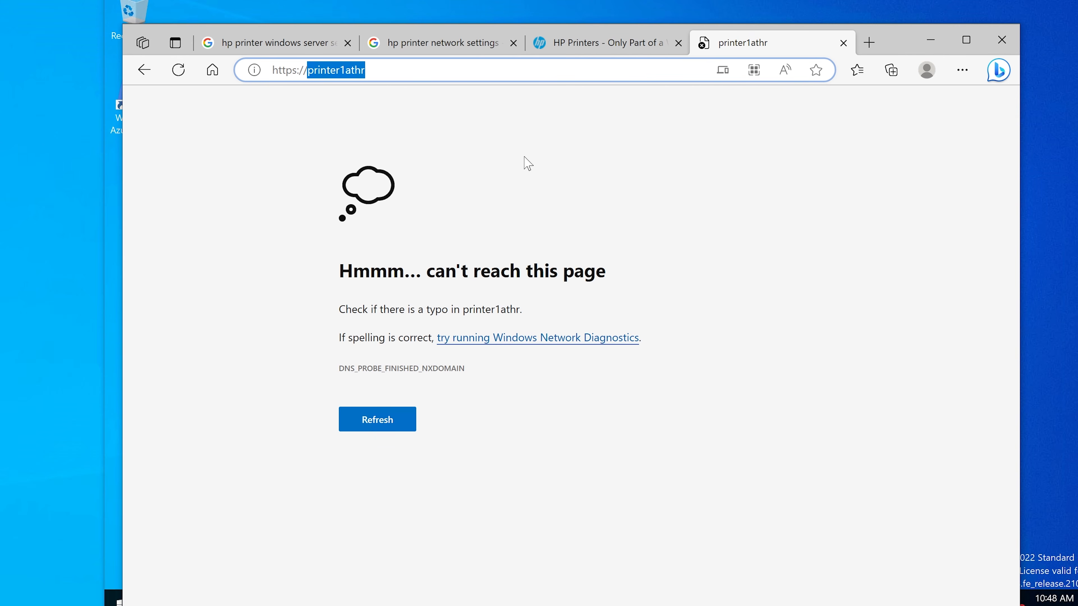
key(ctrl+v)
key(Return)
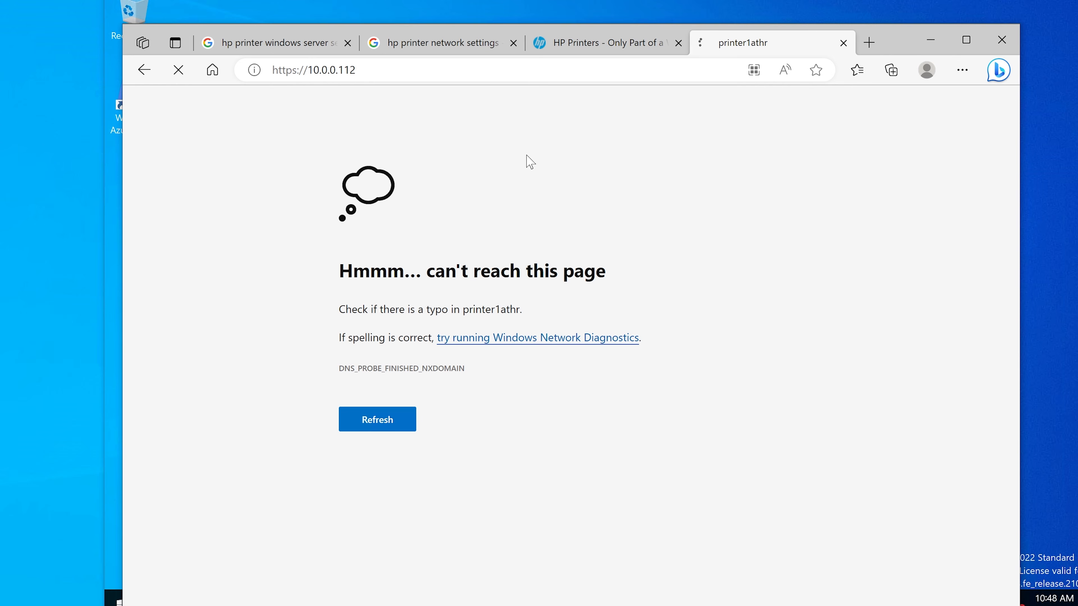
Step: Return to the HP support article and view its example of a manual IP configuration in the embedded web server
mouse_move(590, 51)
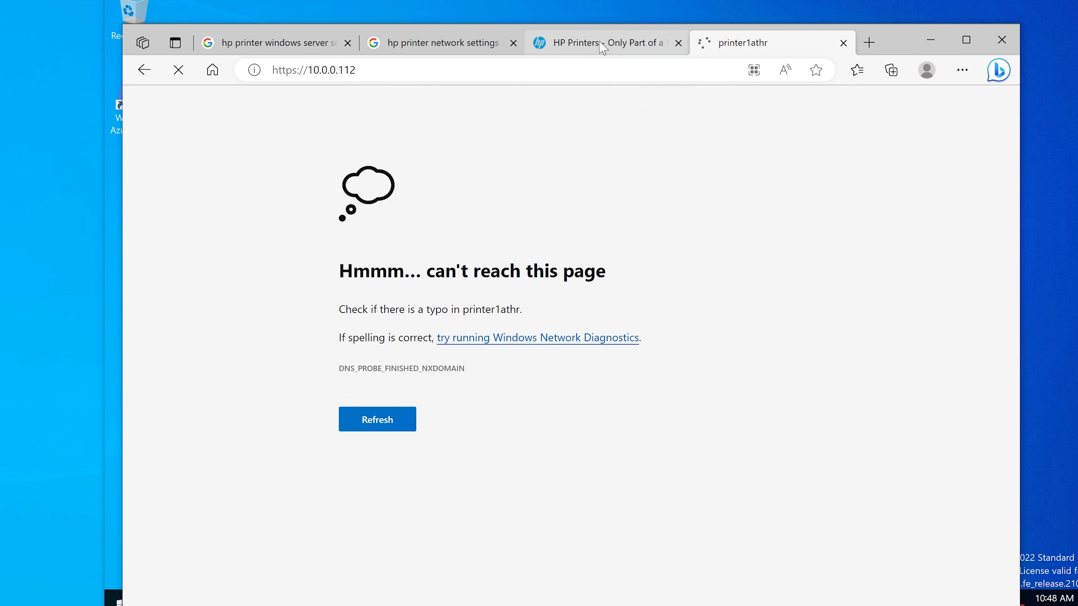
click(603, 43)
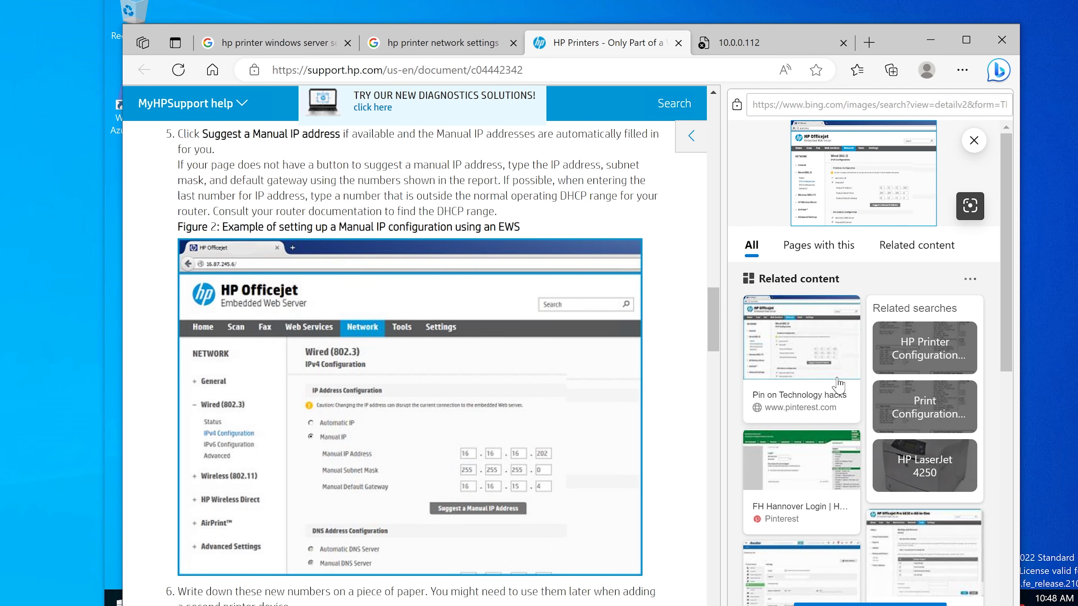
click(815, 450)
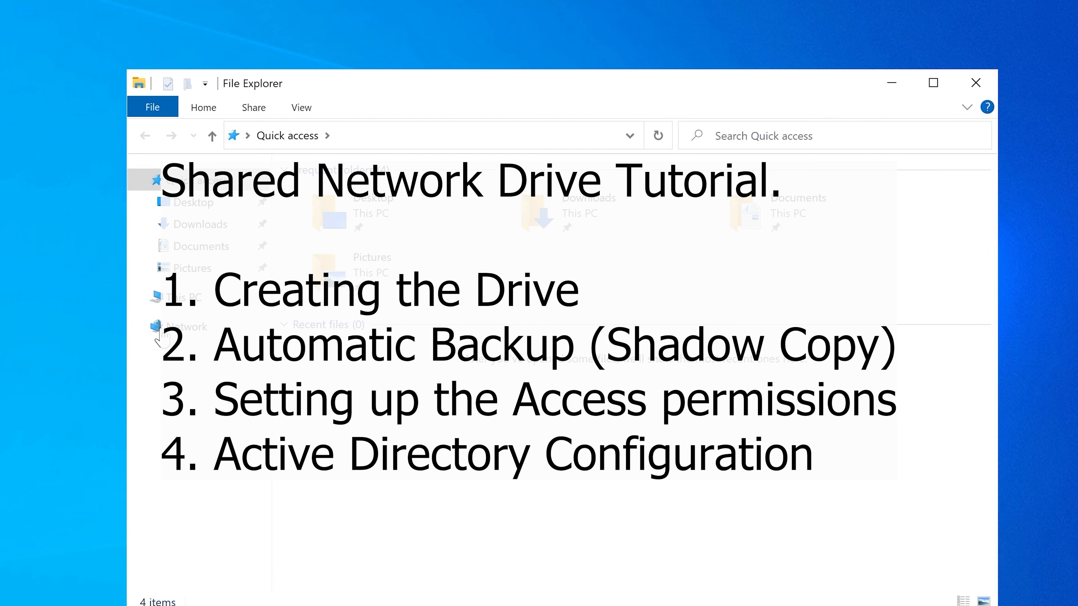
Step: Check which drives This PC has in File Explorer, then close the window
click(191, 298)
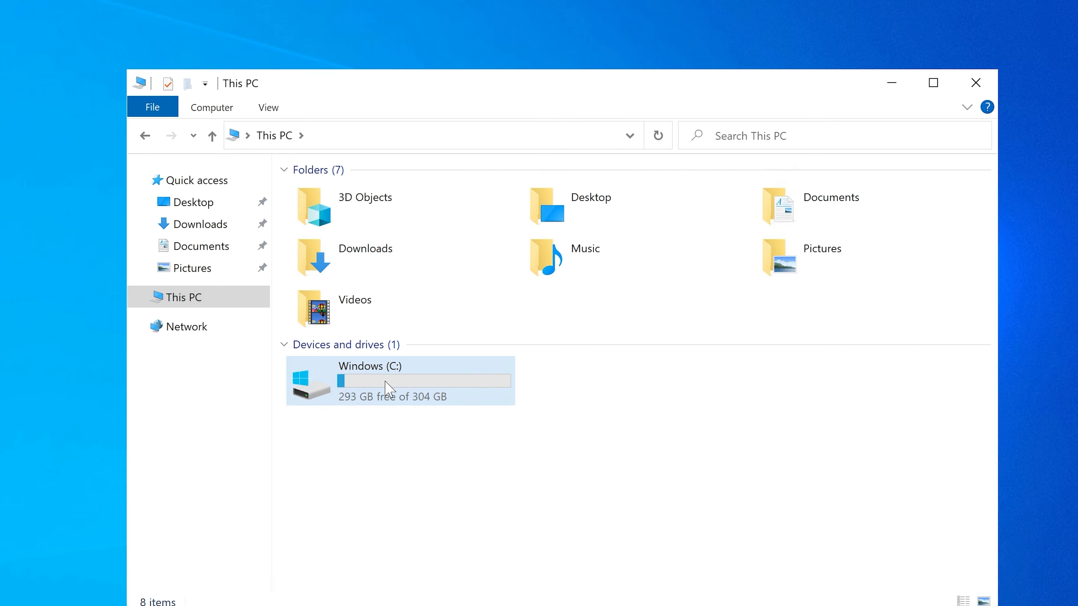
click(358, 388)
click(594, 389)
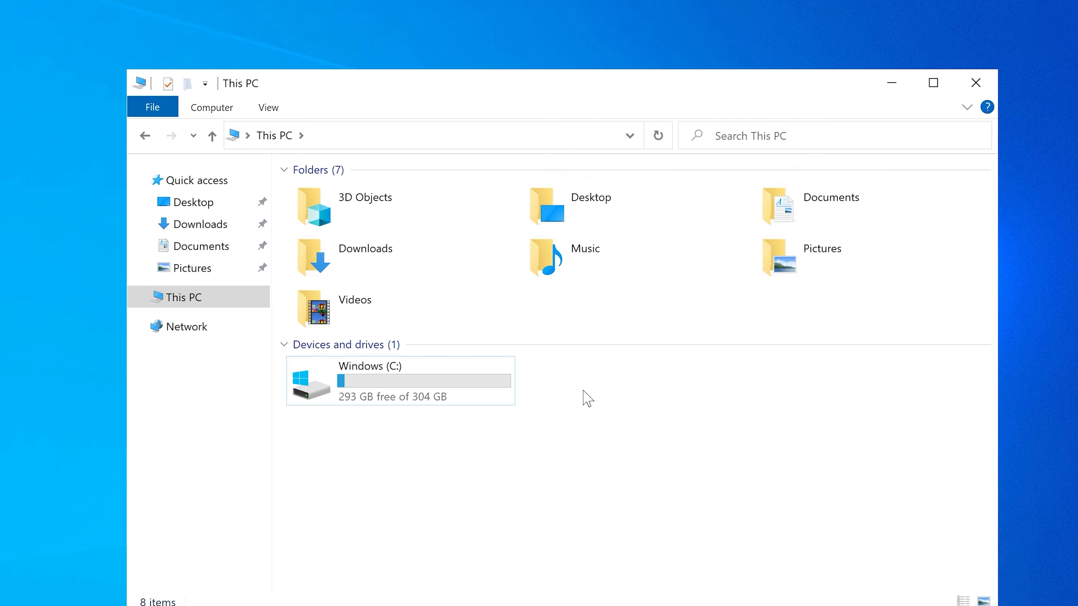
click(467, 388)
click(556, 370)
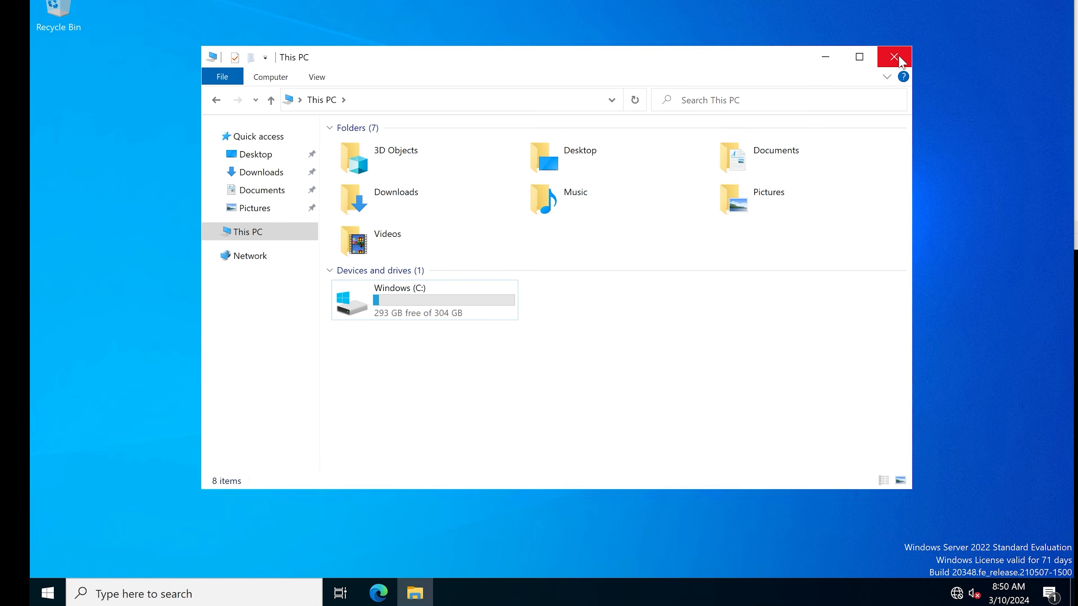
click(895, 55)
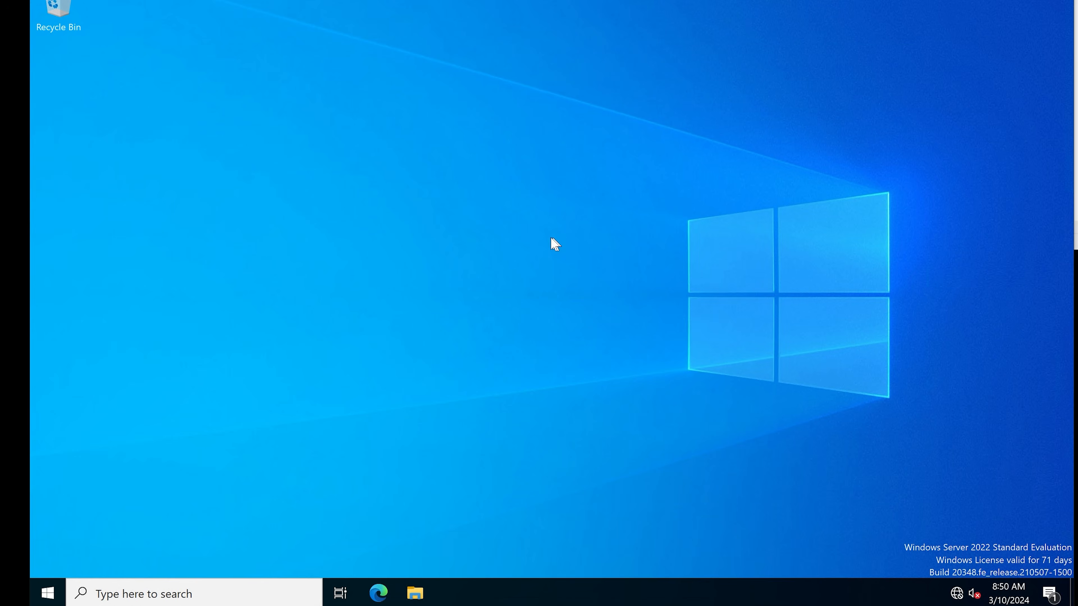
Step: Open Disk Management on the server and reposition its window slightly on the desktop
right_click(57, 594)
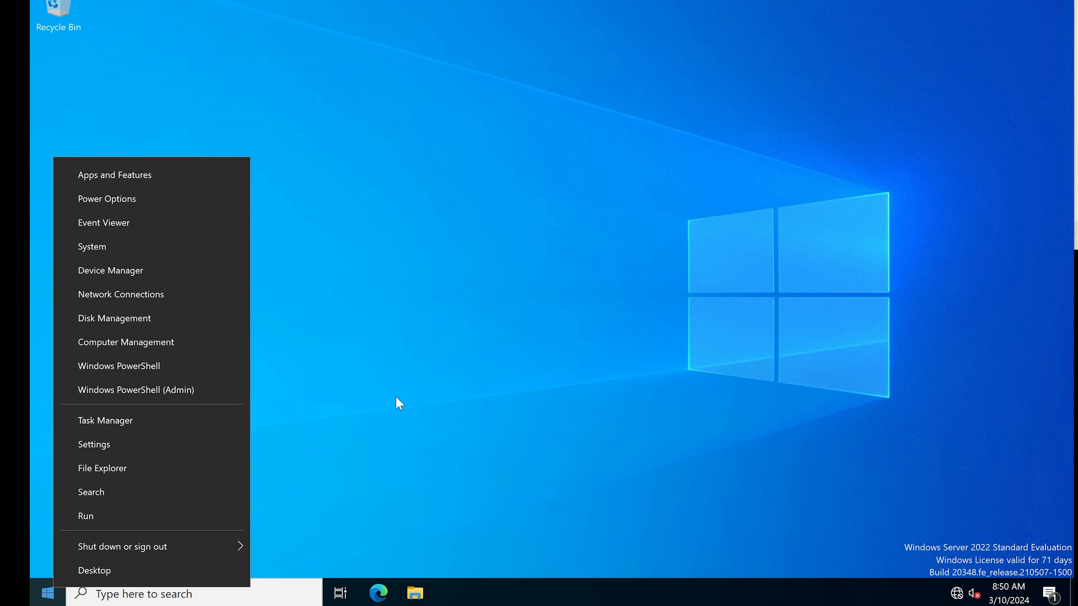
right_click(51, 590)
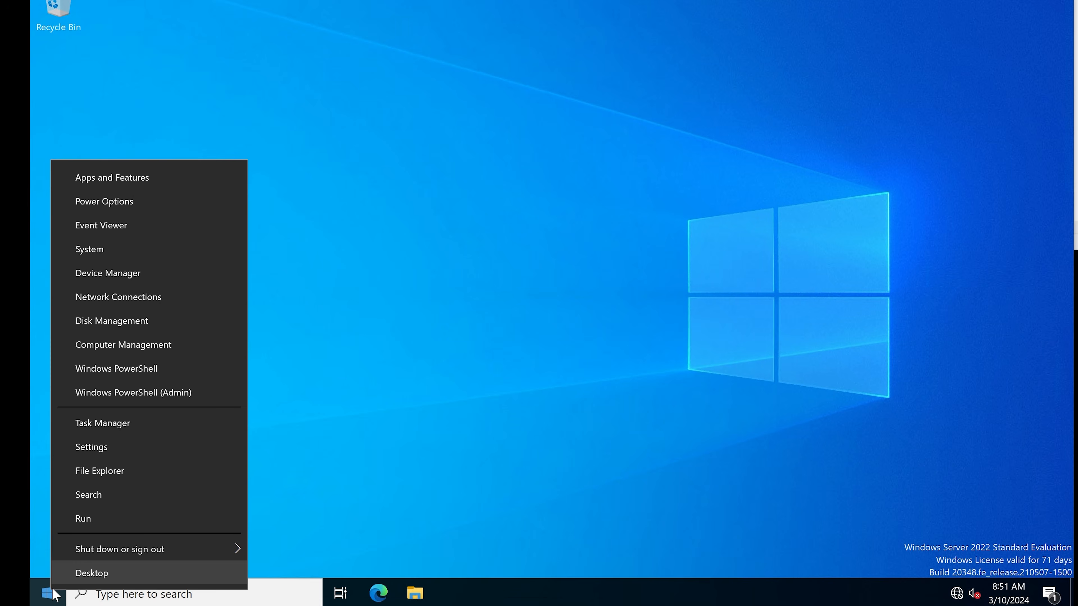
right_click(52, 592)
right_click(46, 588)
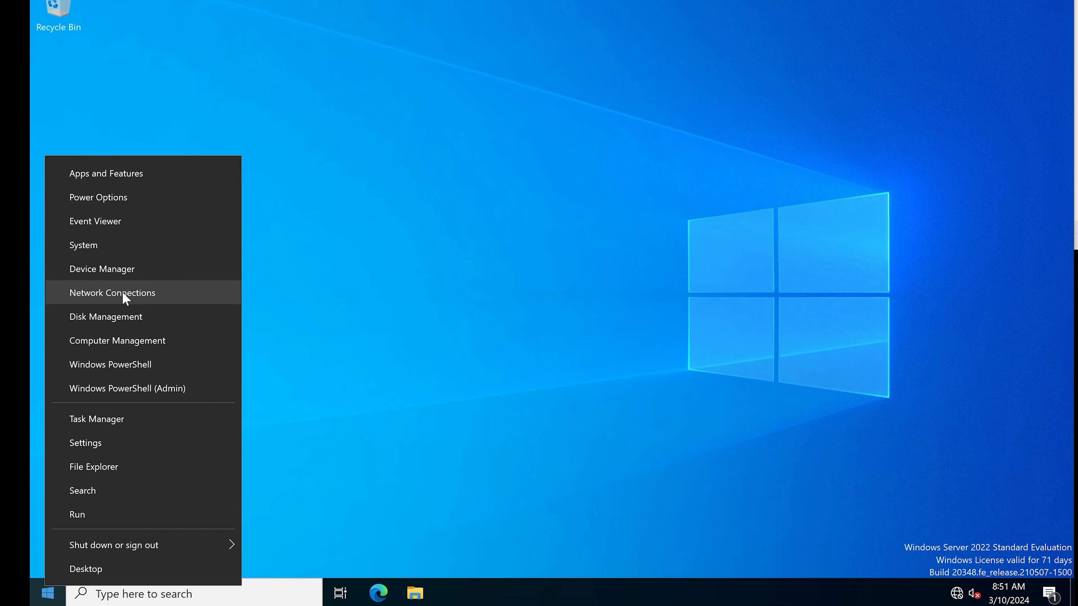
click(119, 317)
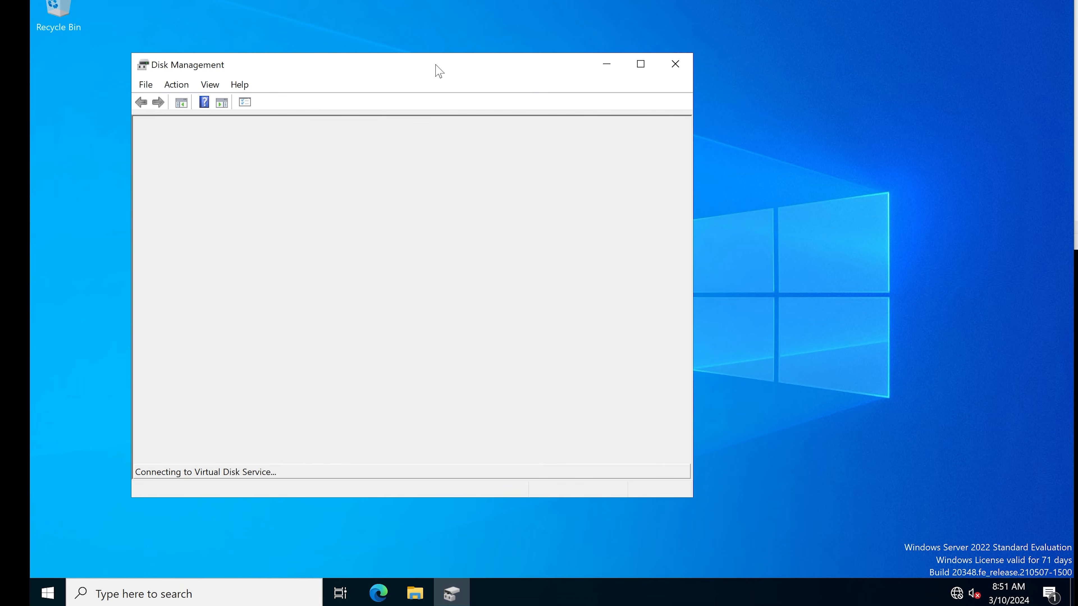
drag(444, 65, 458, 72)
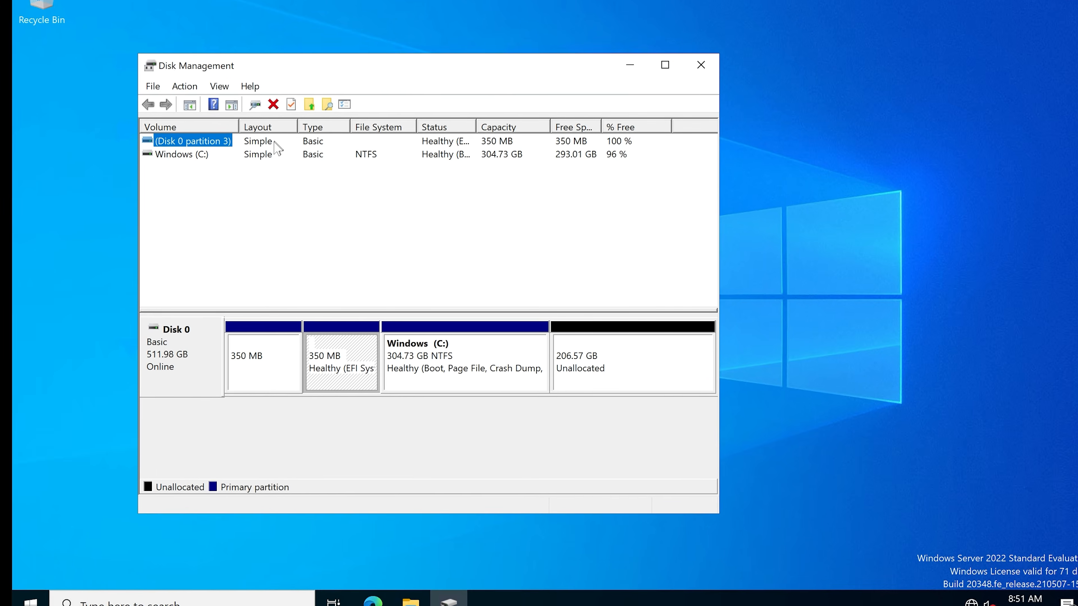
Step: Examine the Windows (C:) volume's status, capacity and free space, and the unallocated space on Disk 0, widening the Status column
click(192, 155)
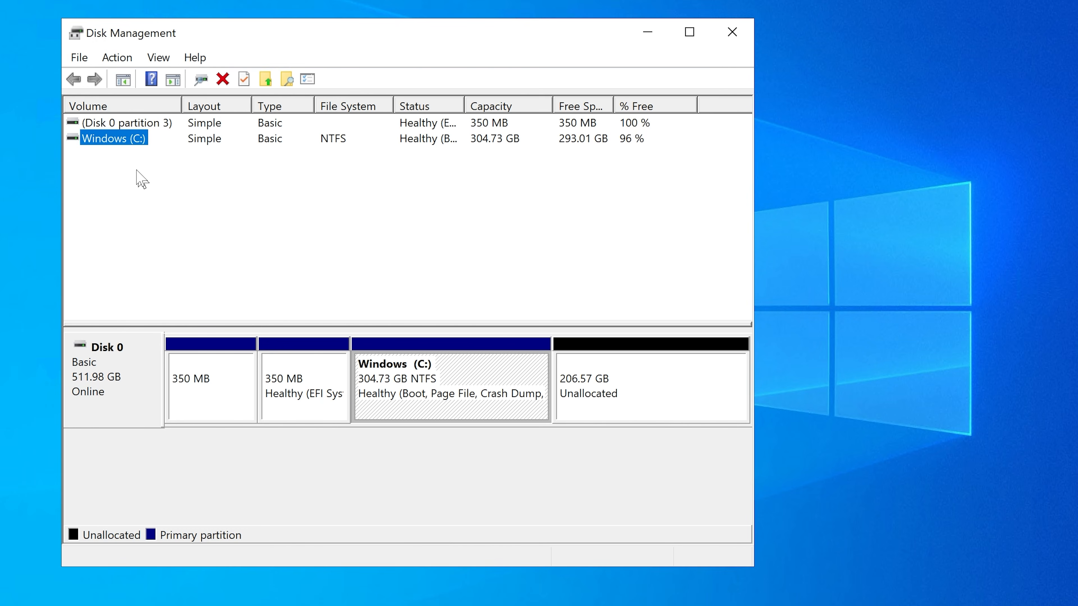
click(124, 166)
click(112, 138)
click(512, 144)
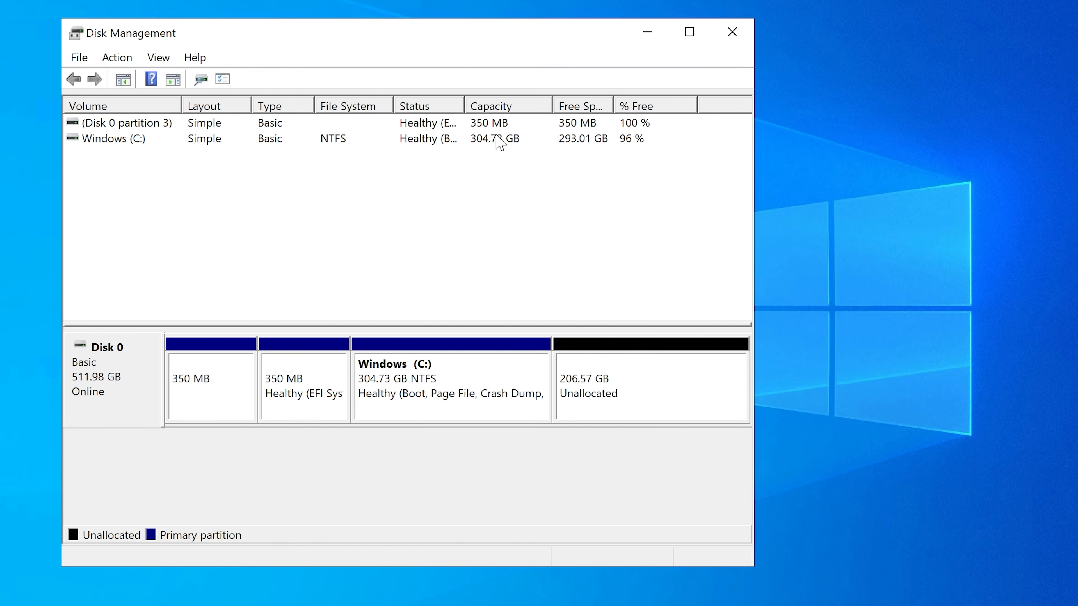
click(129, 138)
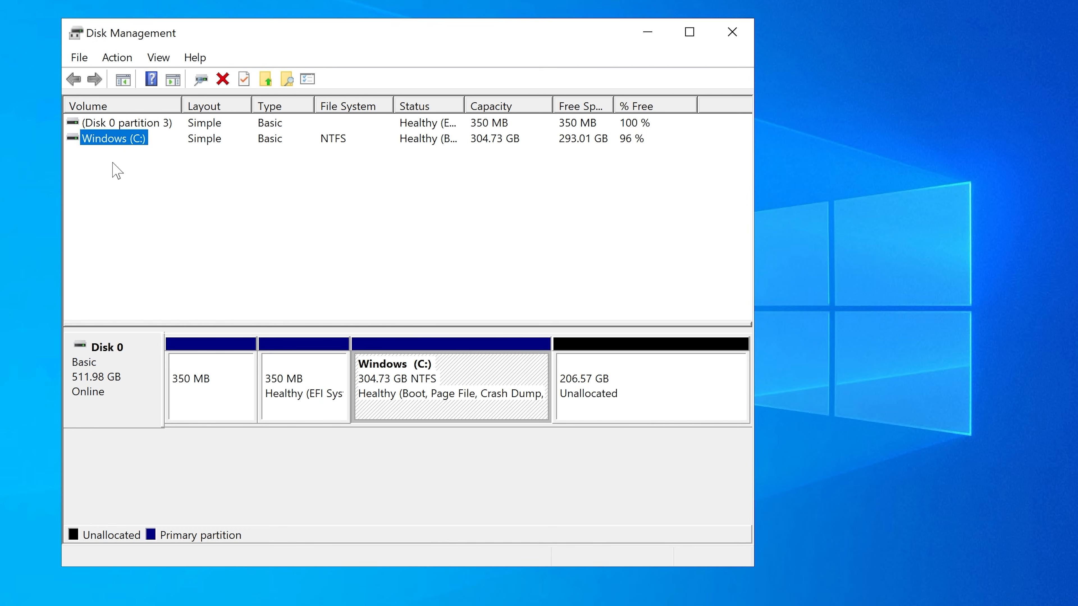
click(596, 406)
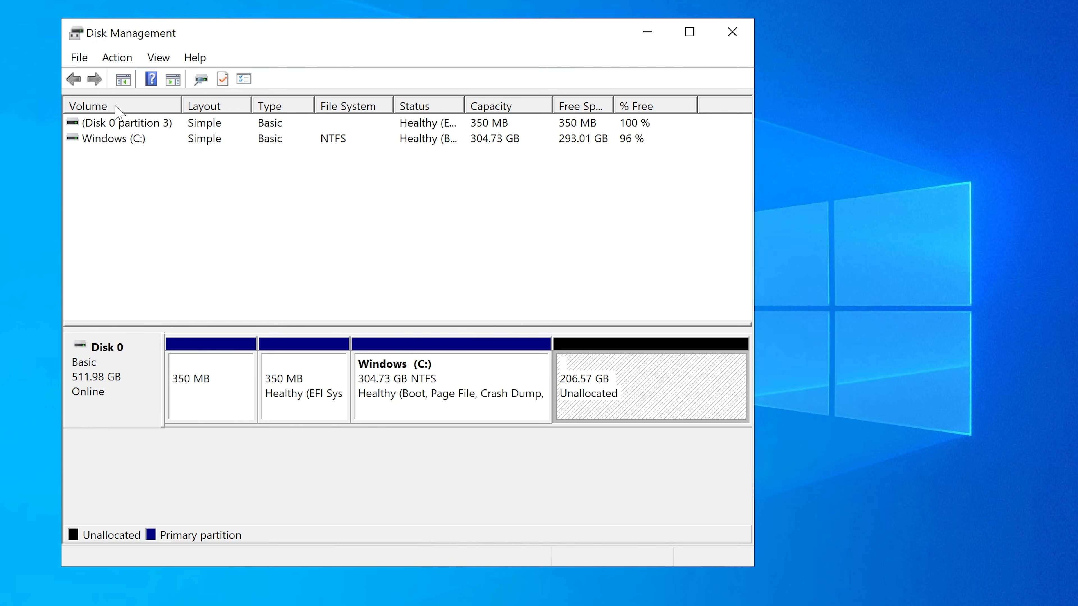
click(117, 139)
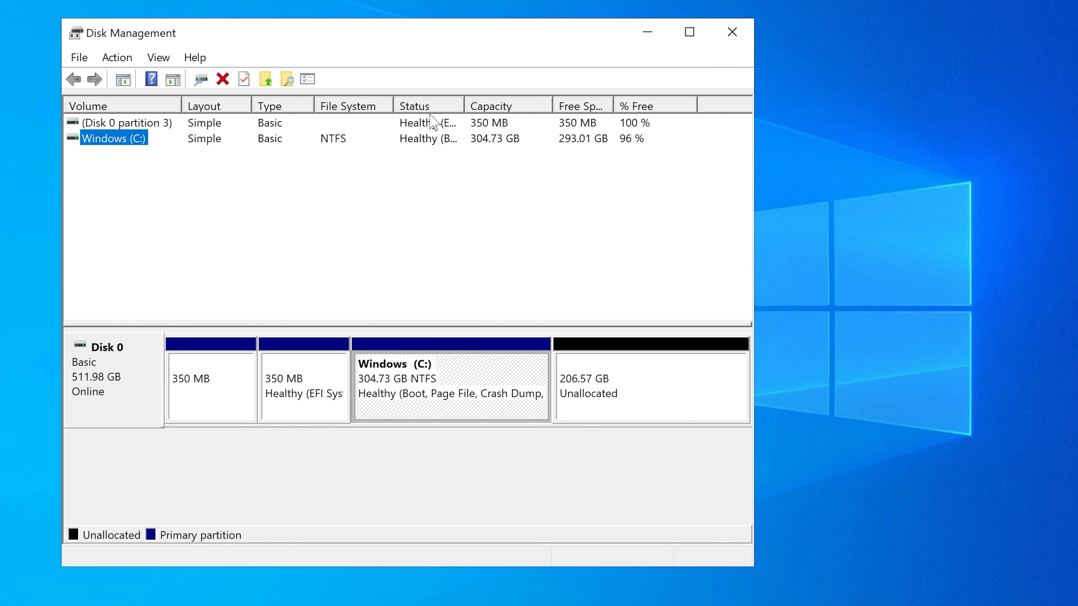
drag(463, 106, 477, 105)
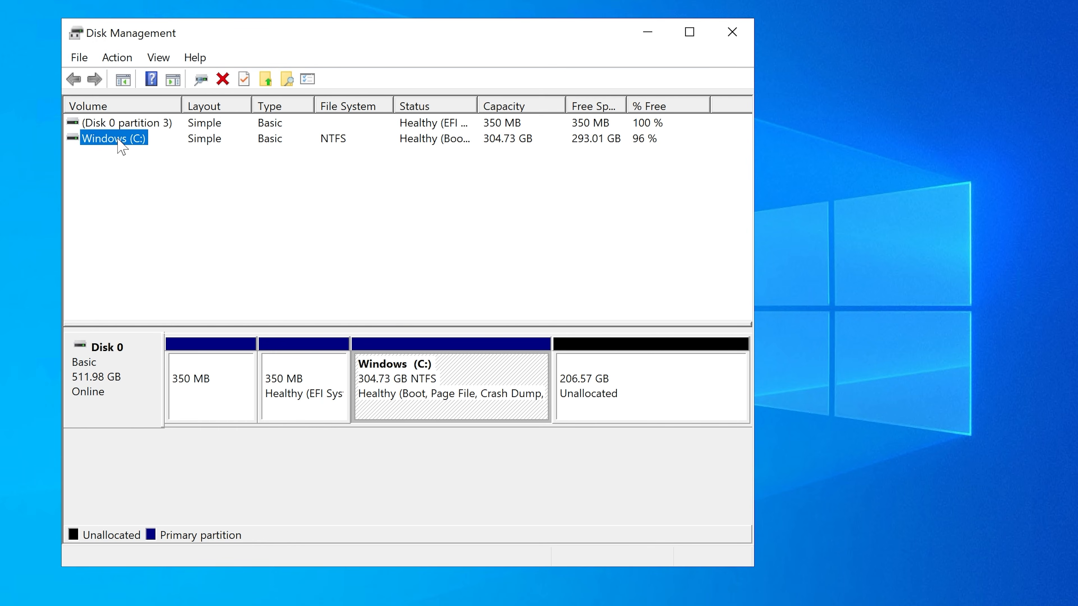
click(106, 166)
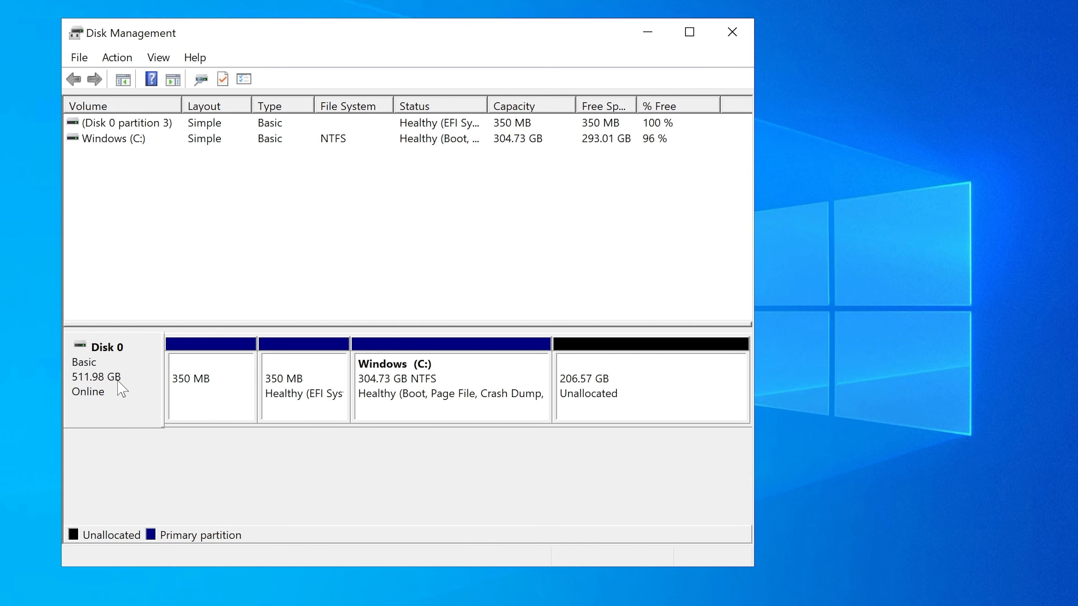
click(134, 144)
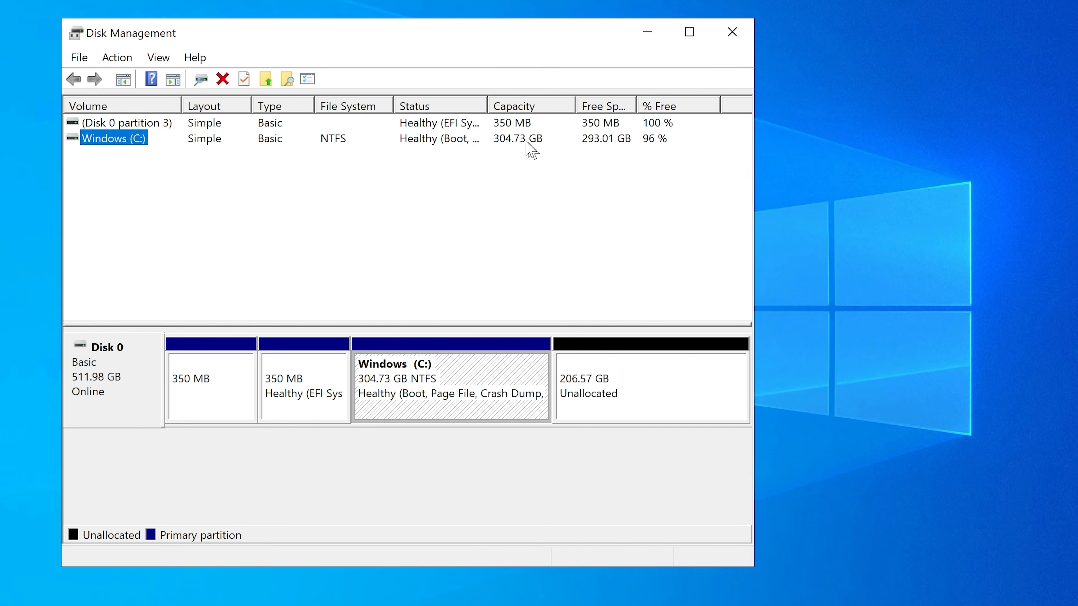
click(601, 142)
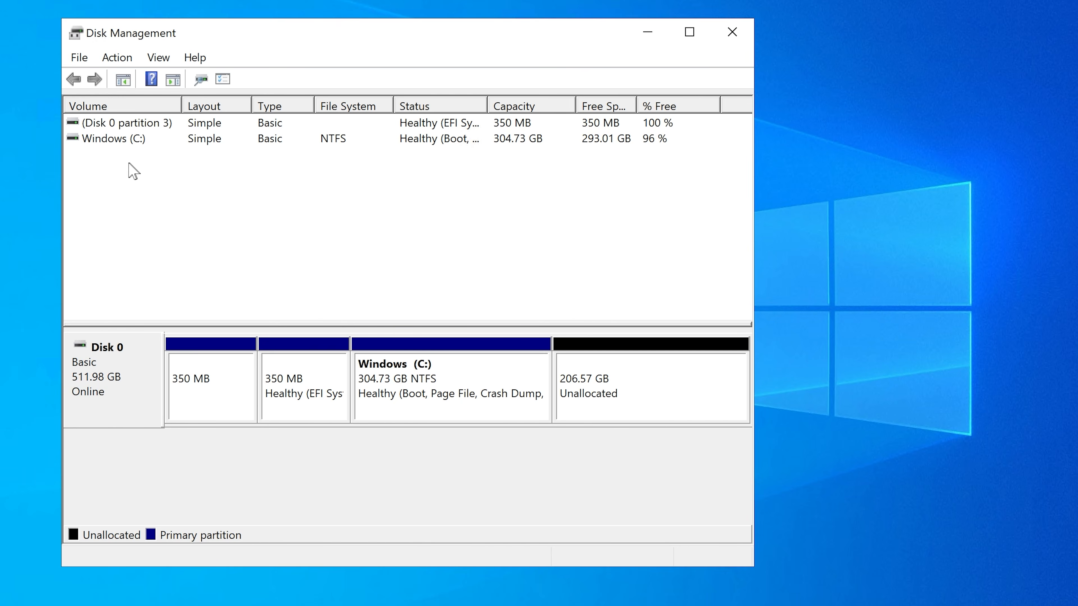
Step: Shrink the Windows (C:) volume by 100000 MB
click(119, 141)
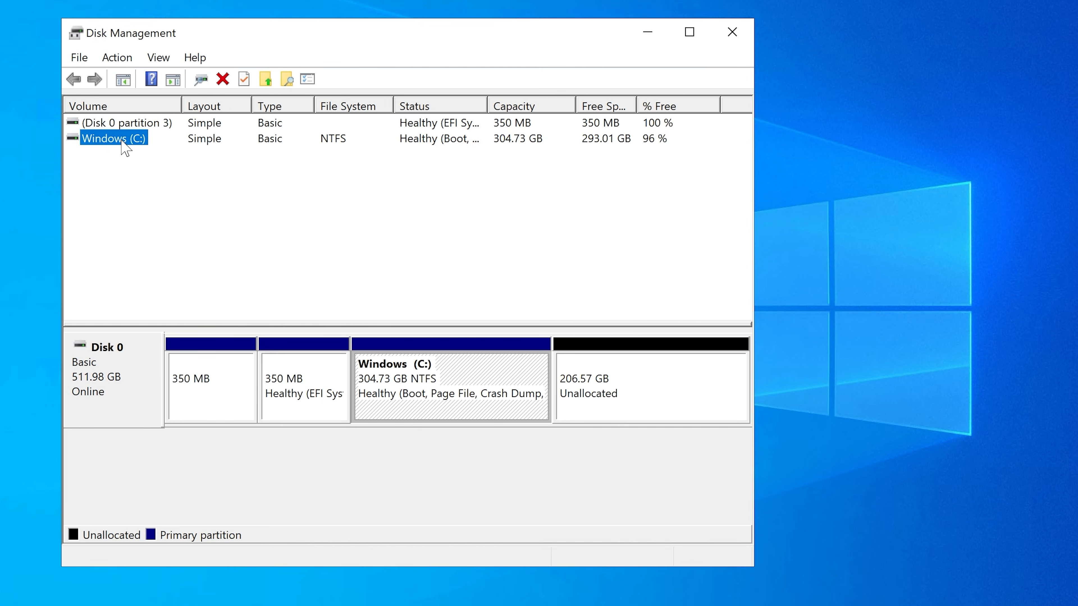
right_click(123, 142)
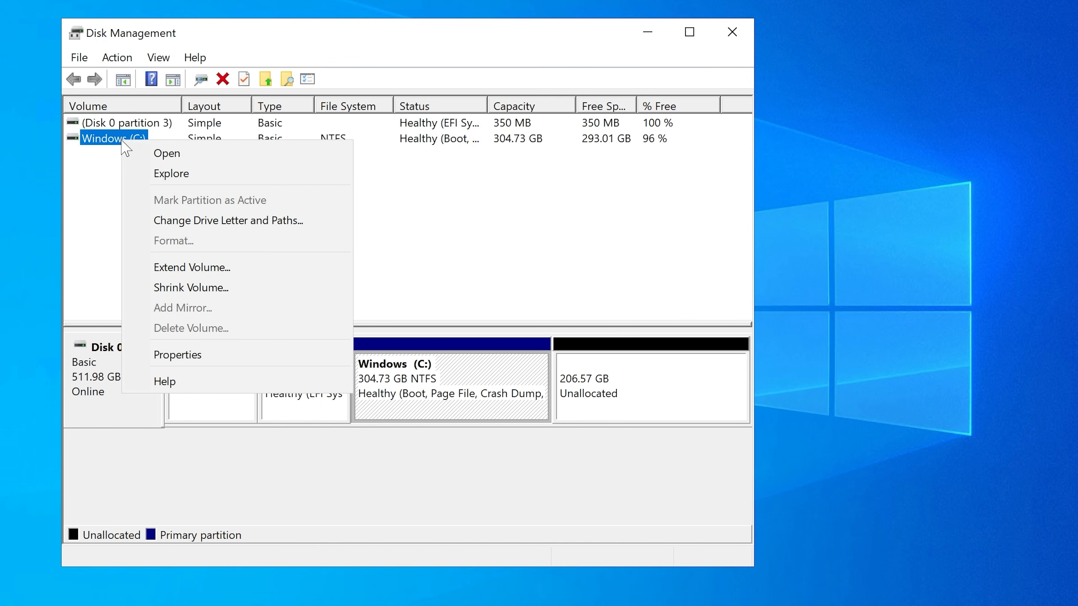
click(200, 287)
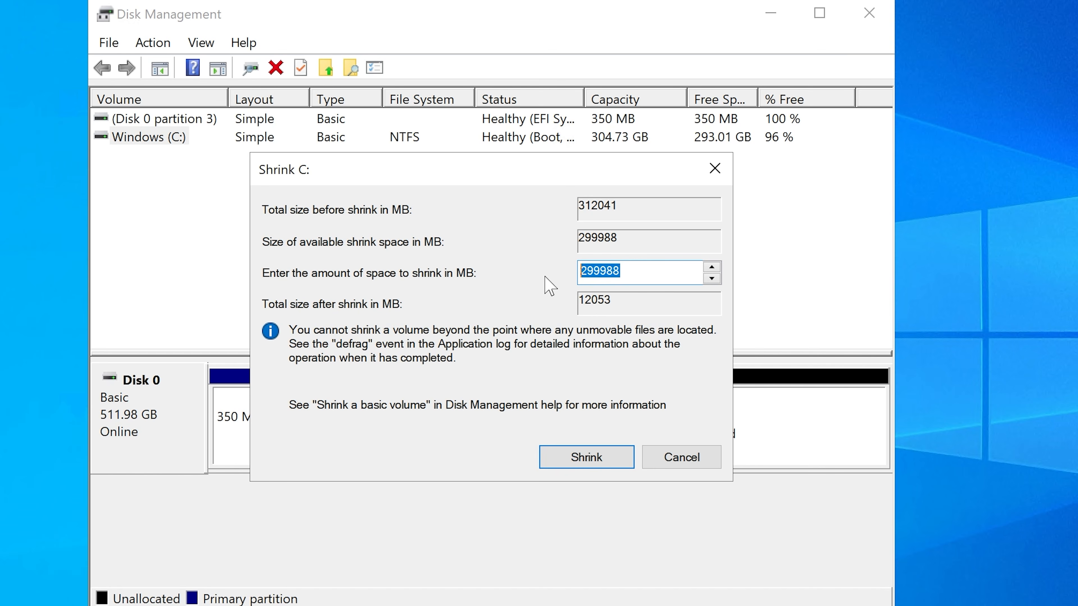
text(10000)
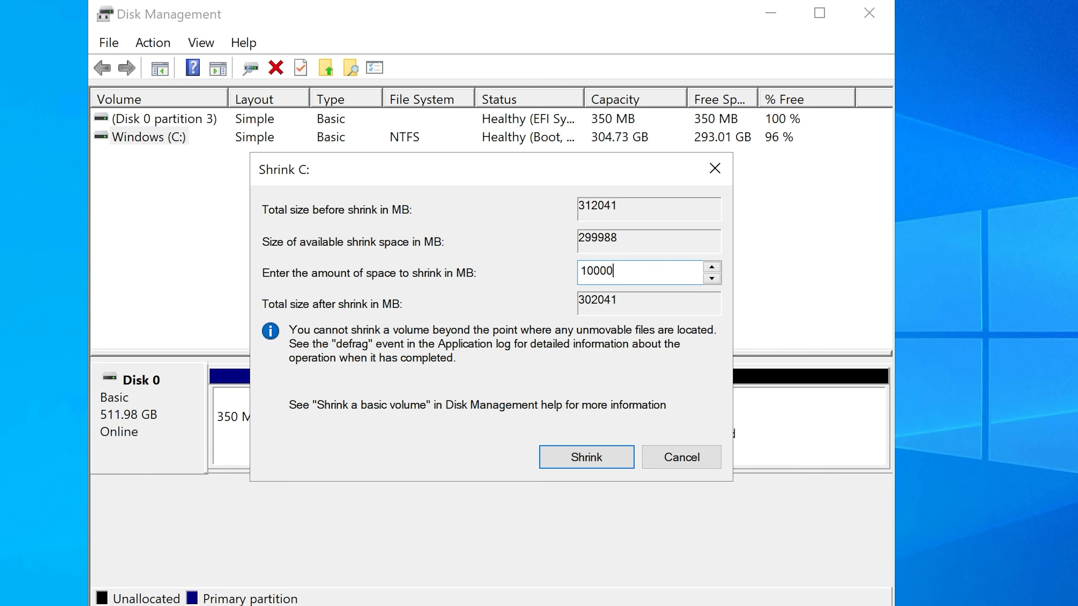
text(0)
drag(602, 270, 623, 272)
click(653, 272)
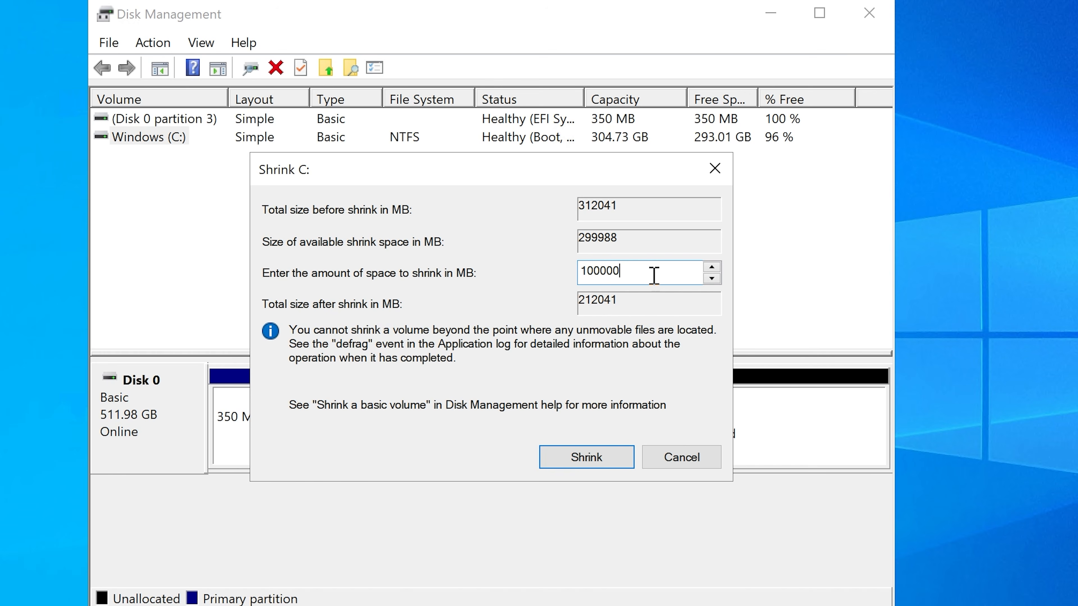
double_click(611, 267)
click(595, 457)
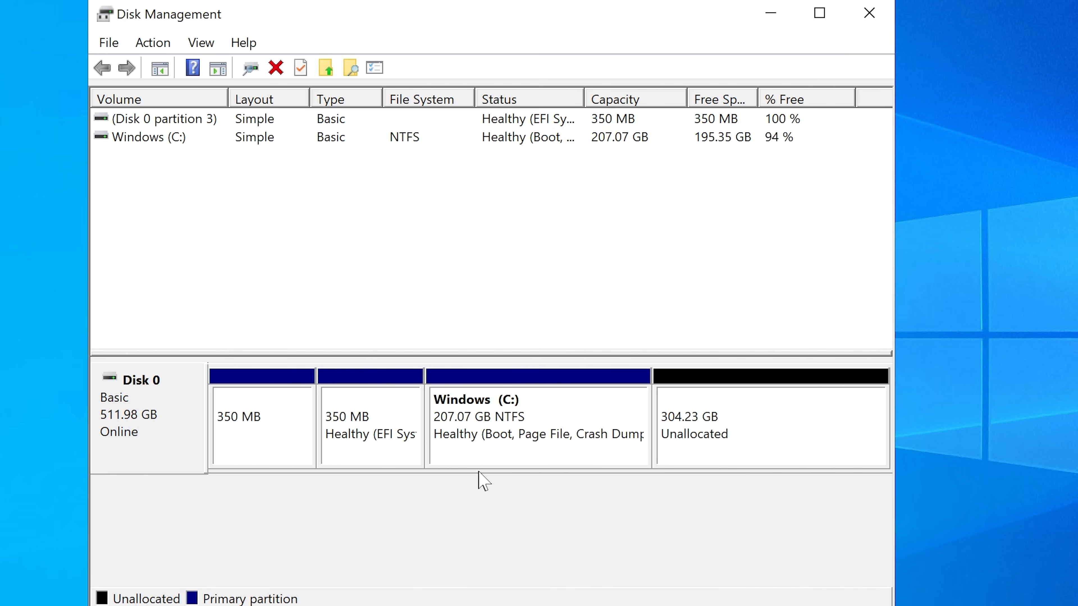
Step: Start a new simple volume in Disk 0's unallocated space and set its size to 100000 MB
click(748, 419)
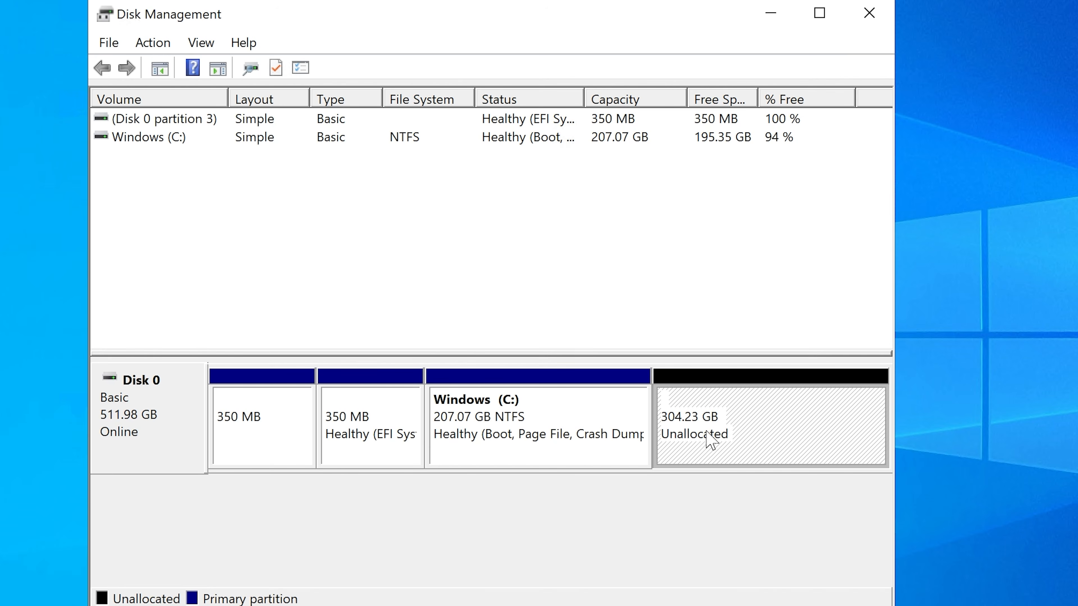
click(626, 148)
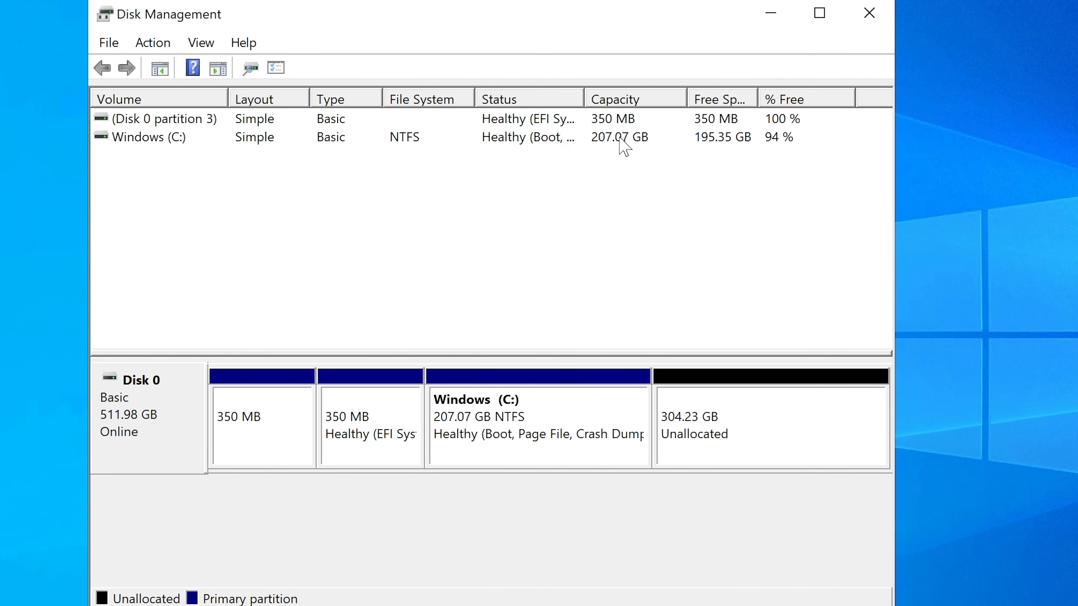
click(690, 401)
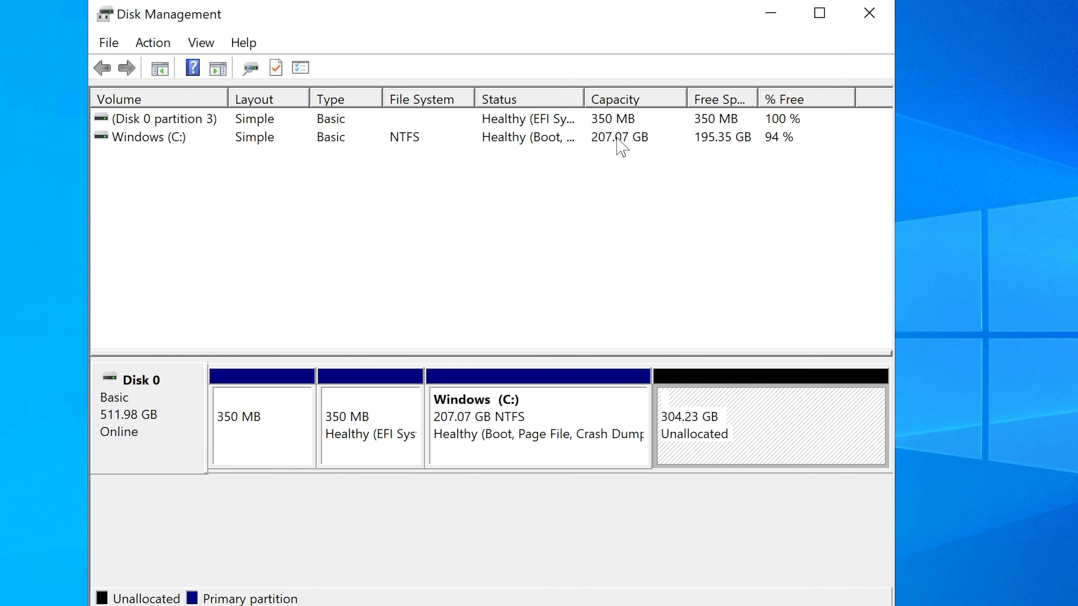
click(125, 135)
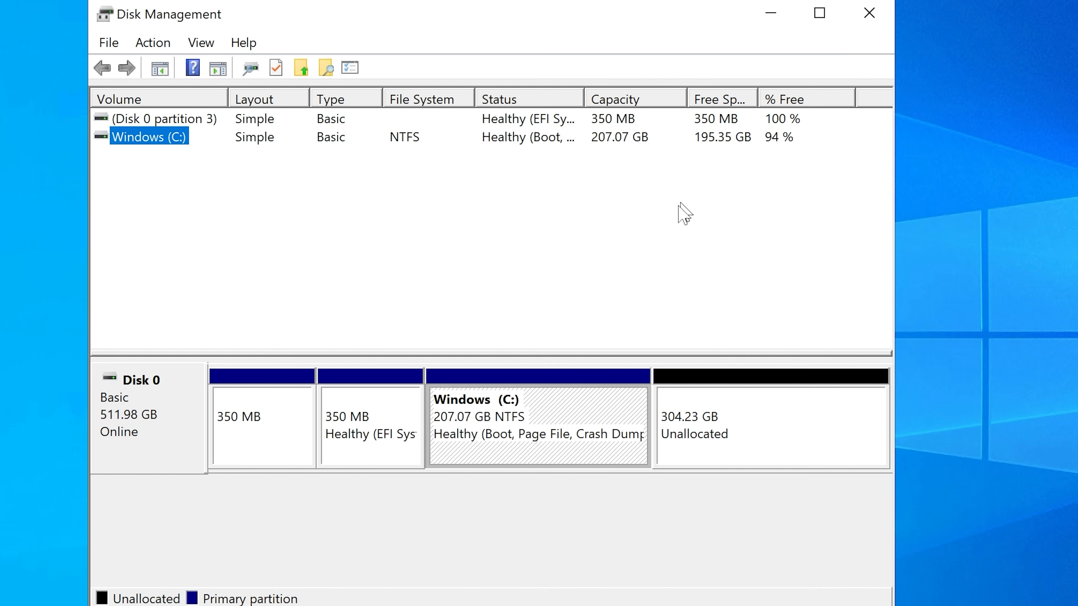
click(685, 416)
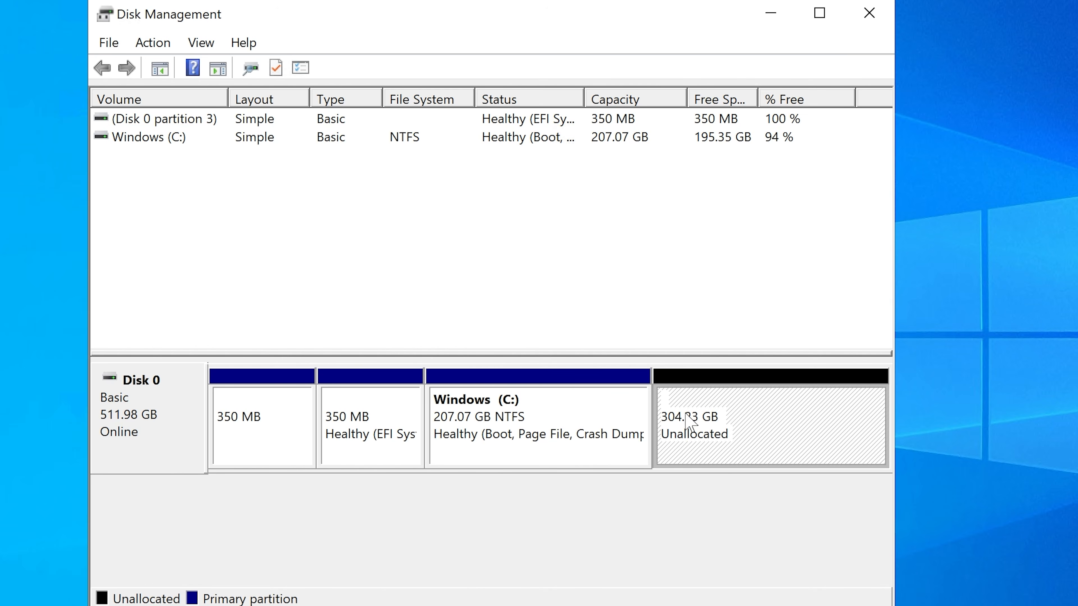
right_click(692, 412)
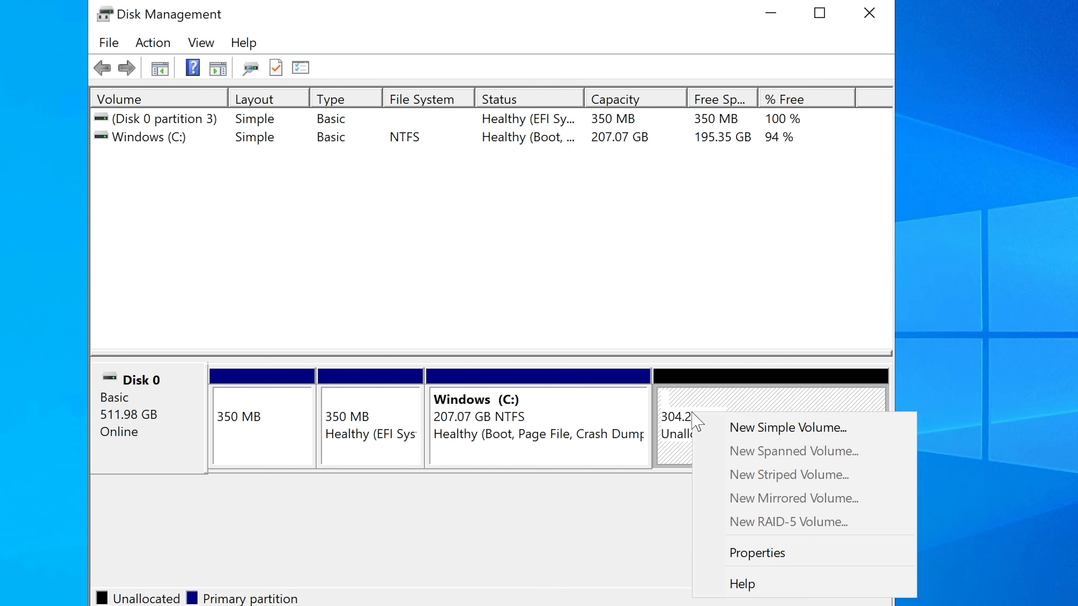
click(780, 430)
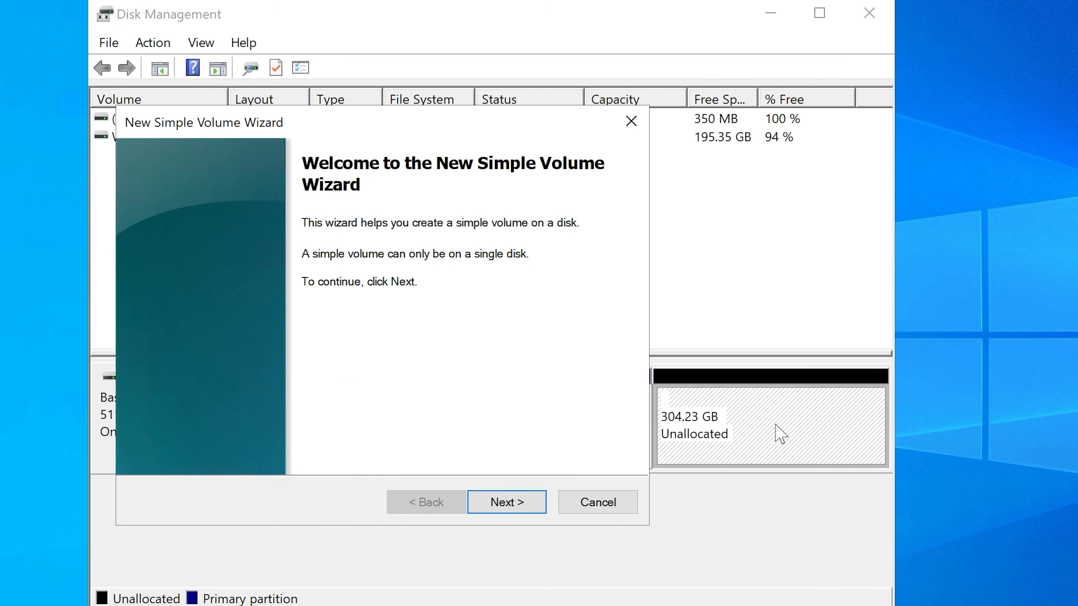
click(499, 502)
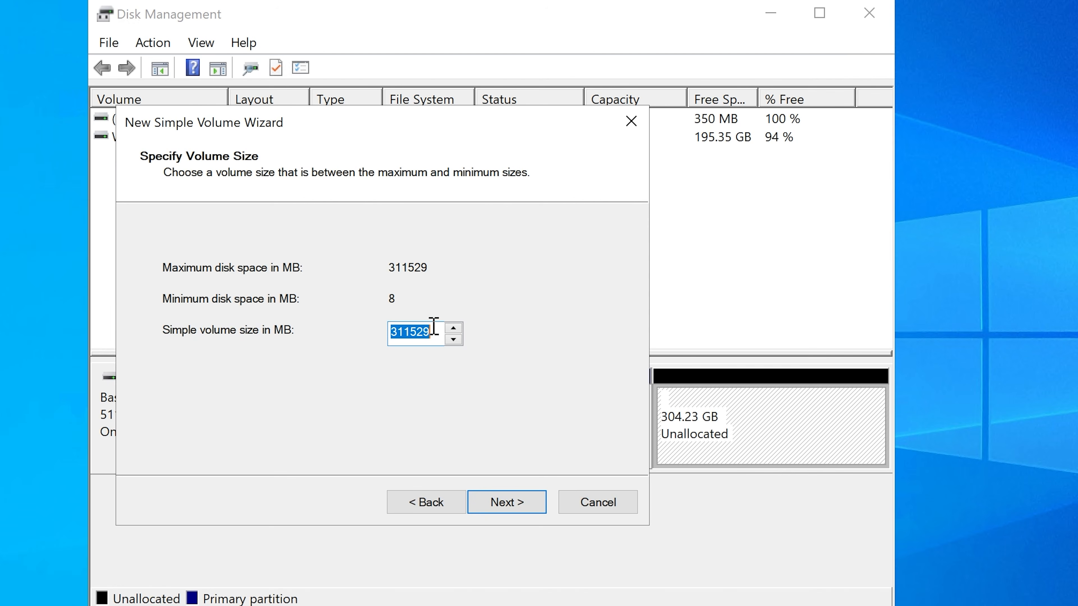
text(100000)
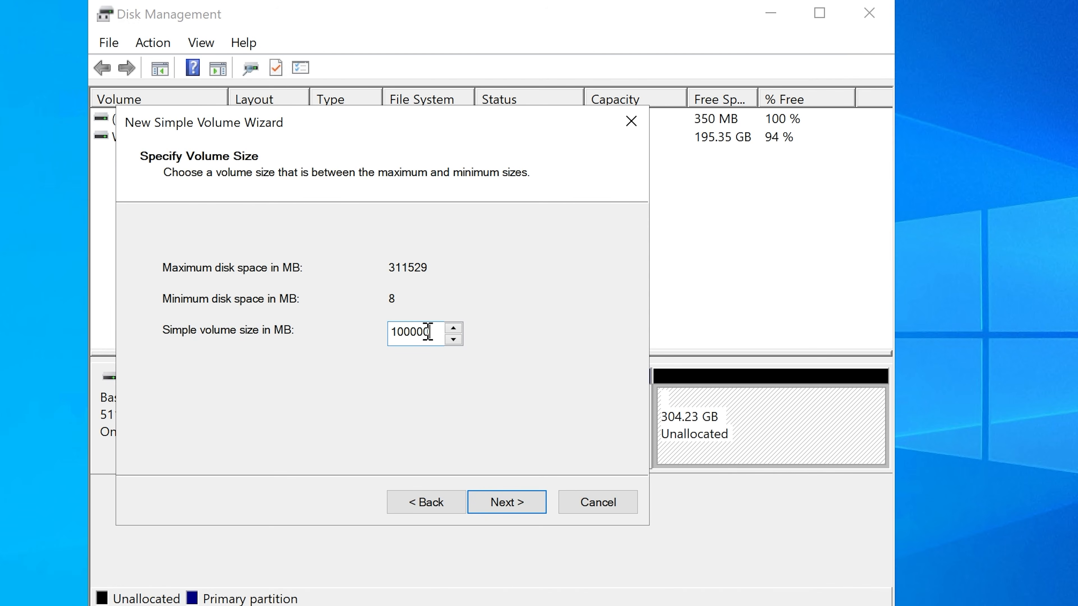
click(501, 508)
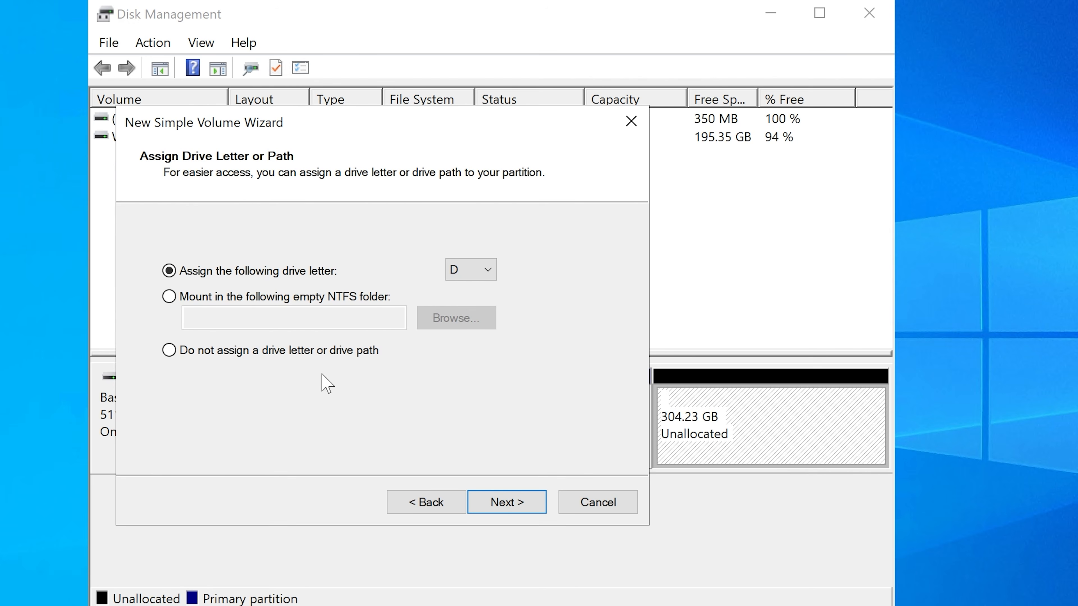
Step: Assign drive letter H to the new simple volume
click(472, 267)
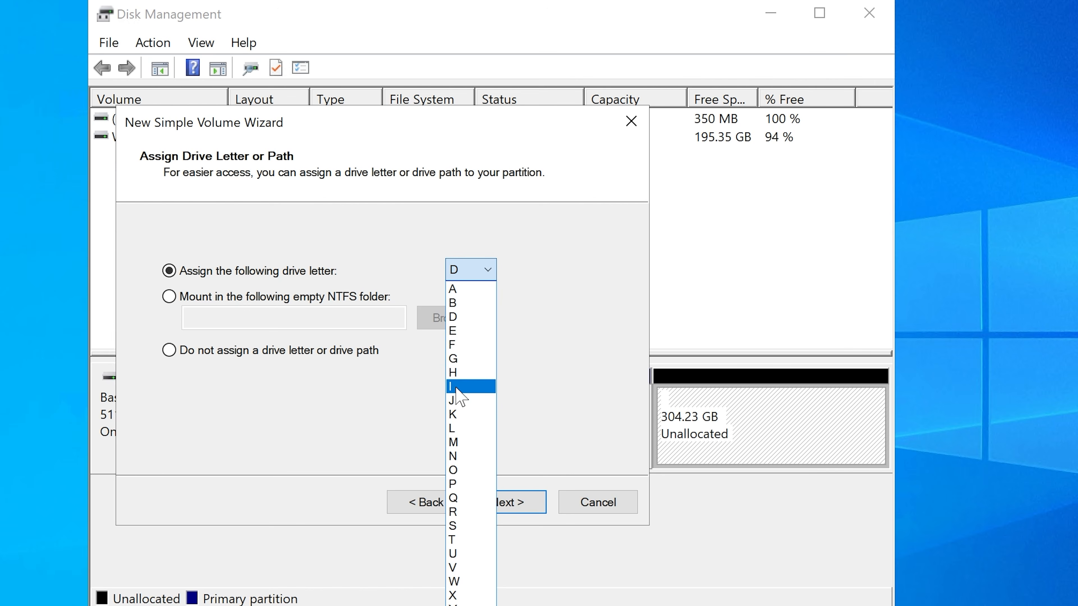
click(456, 387)
click(459, 275)
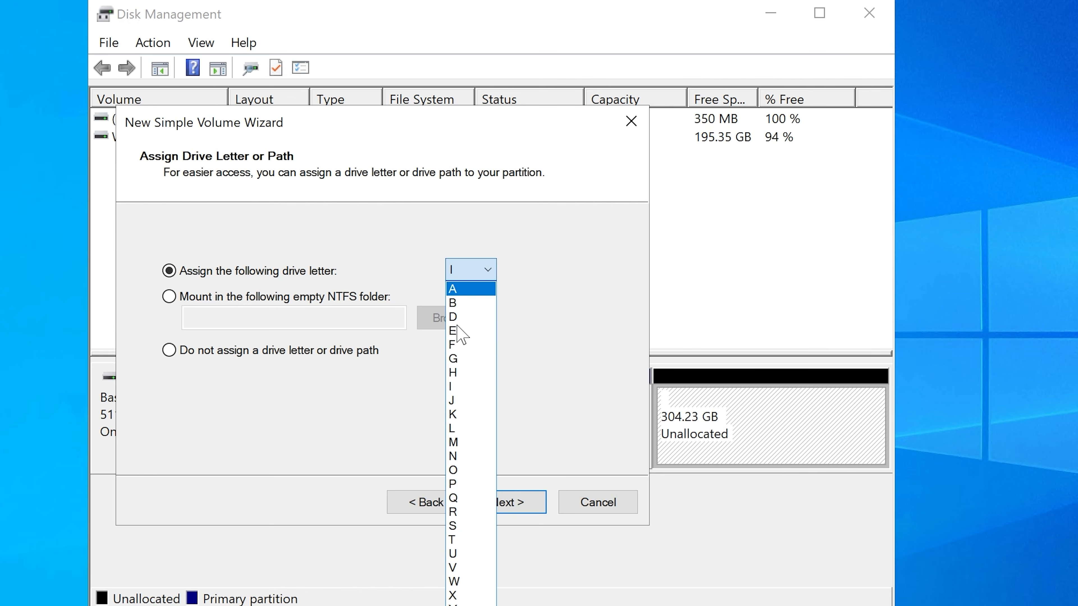
click(456, 369)
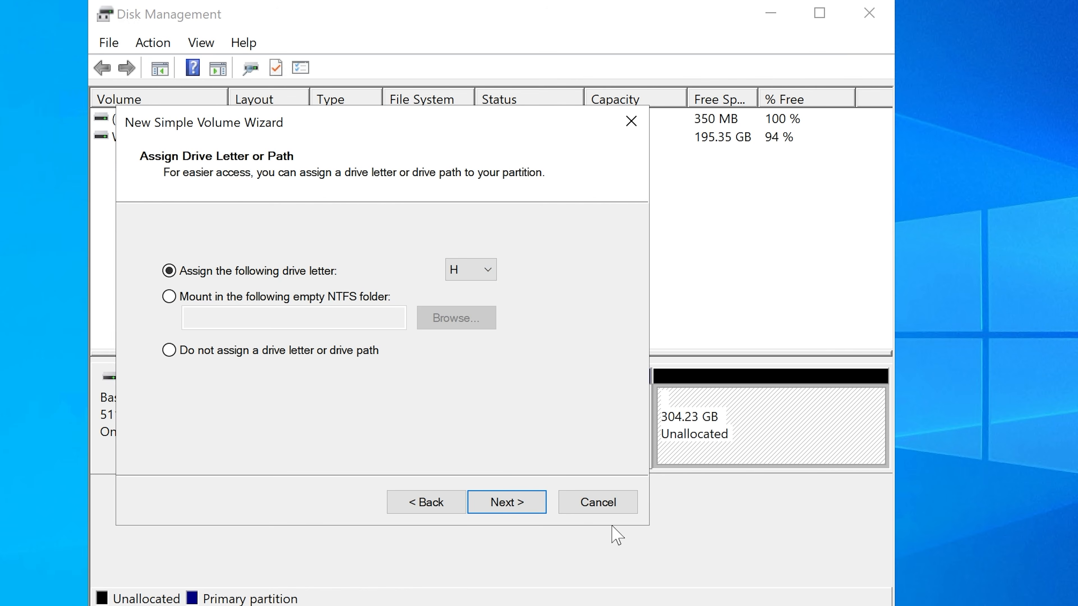
click(512, 502)
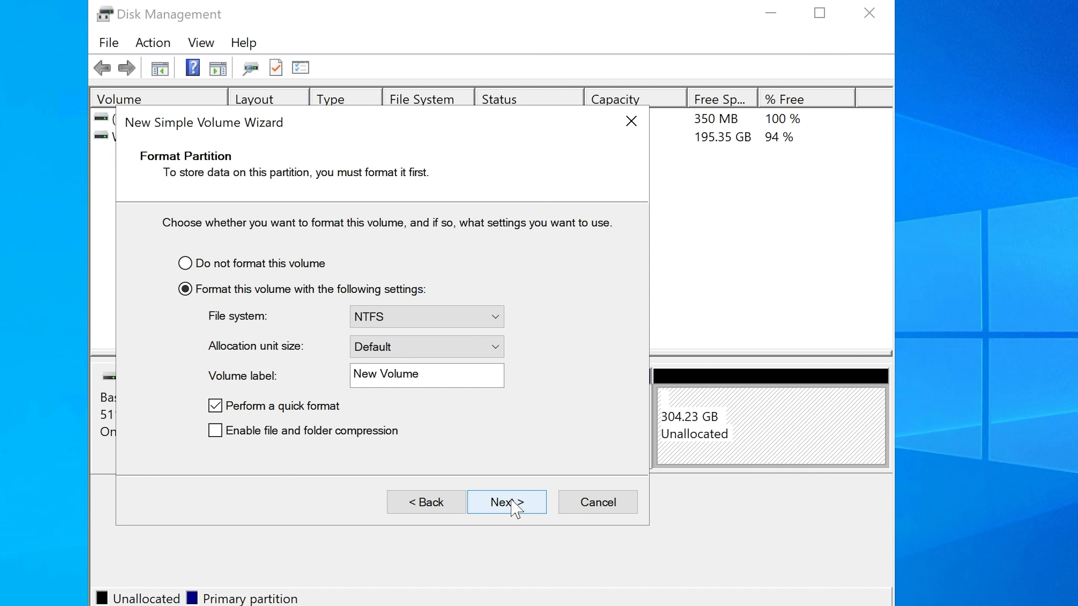
Step: Label the new NTFS volume "Finance Shared Drive", keep quick format enabled, and finish creating it
drag(418, 374, 337, 374)
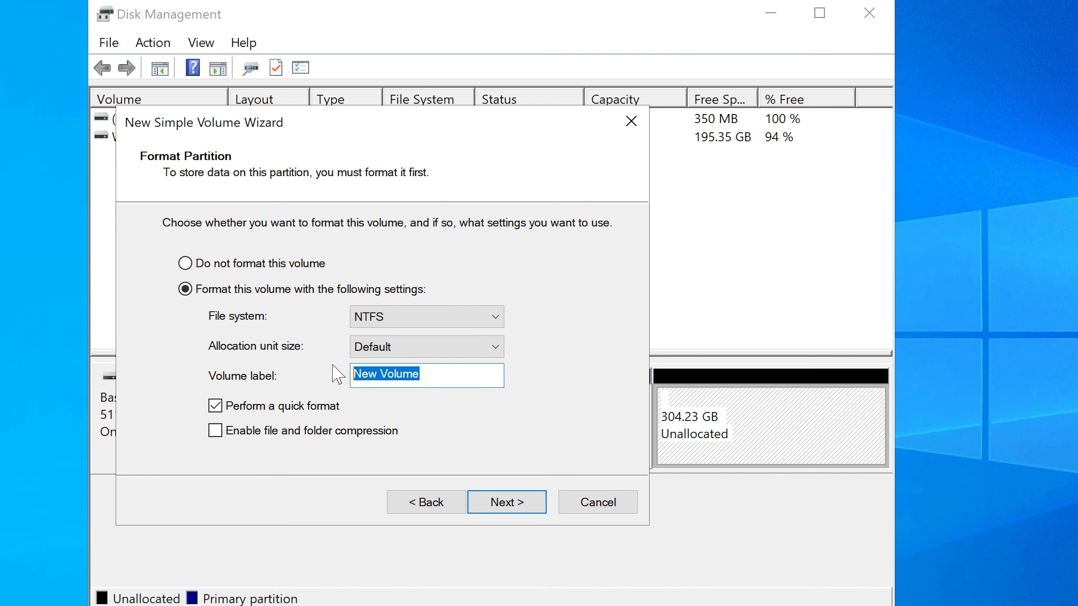
text(Finance Shared Drive)
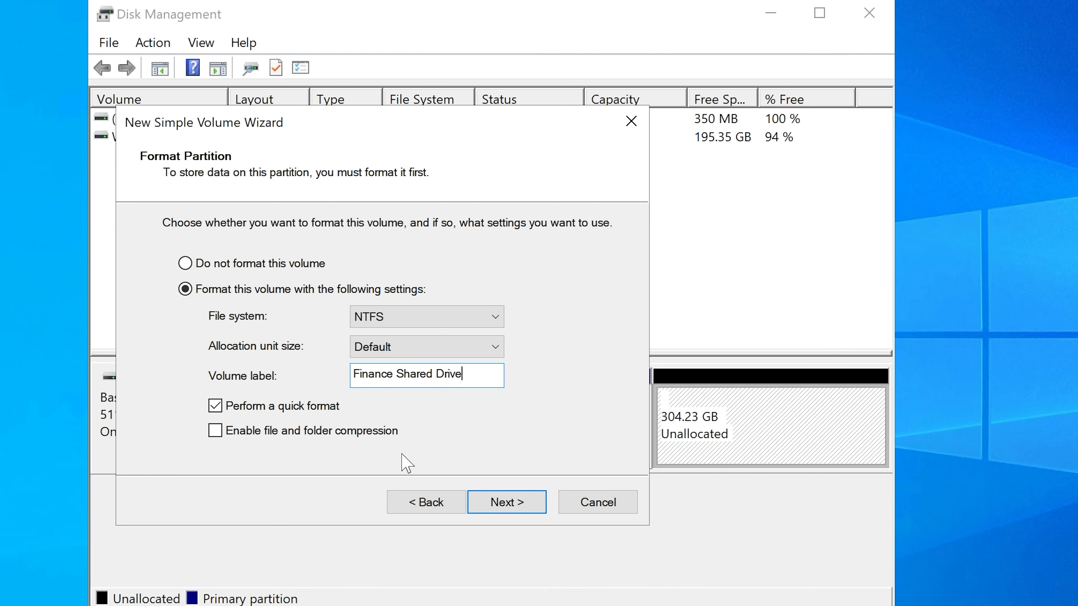
click(515, 497)
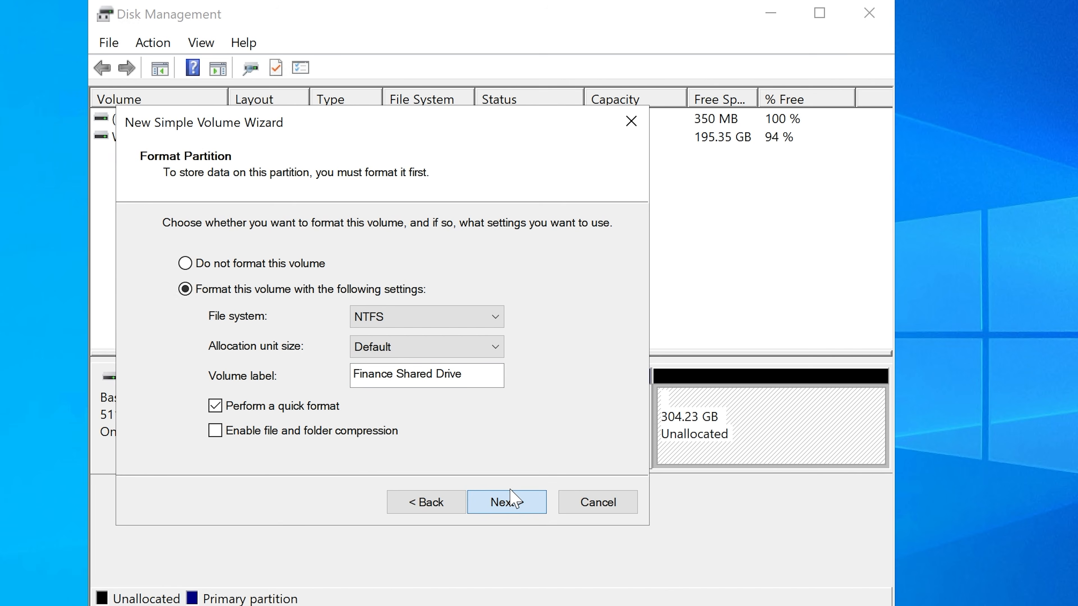
click(506, 502)
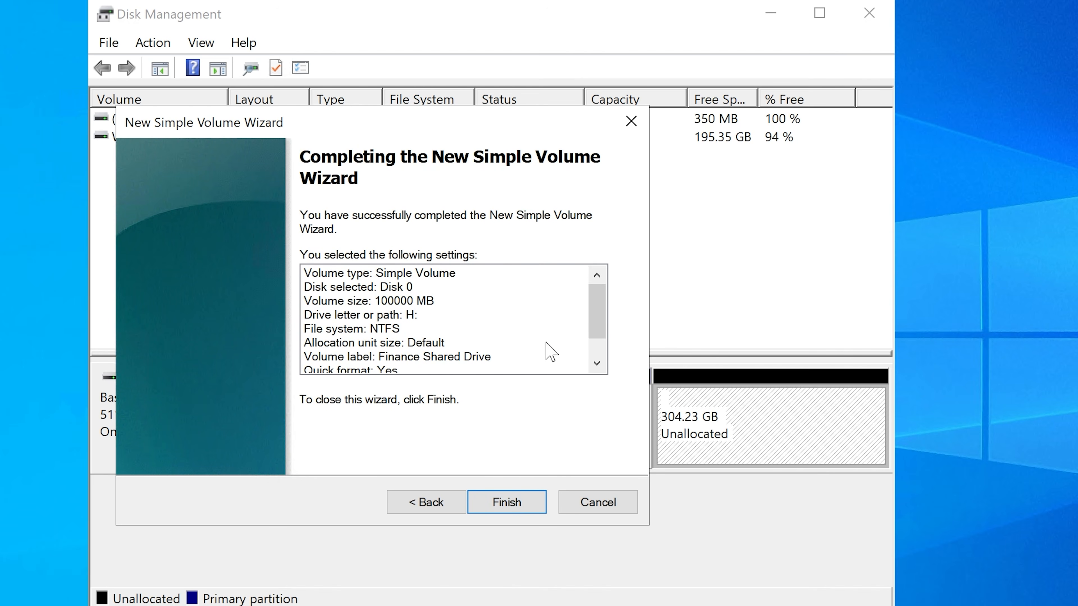
scroll(547, 352, down, 1)
click(525, 507)
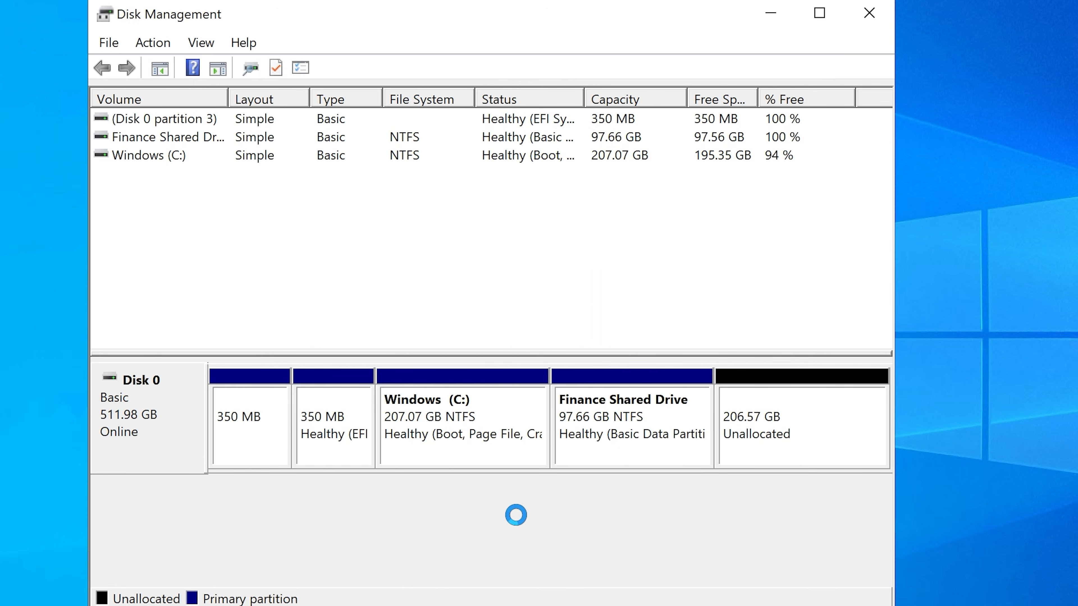
Step: Widen the Volume column in Disk Management and check for the Finance Shared Drive (H:) under This PC in File Explorer
click(160, 138)
drag(229, 100, 368, 100)
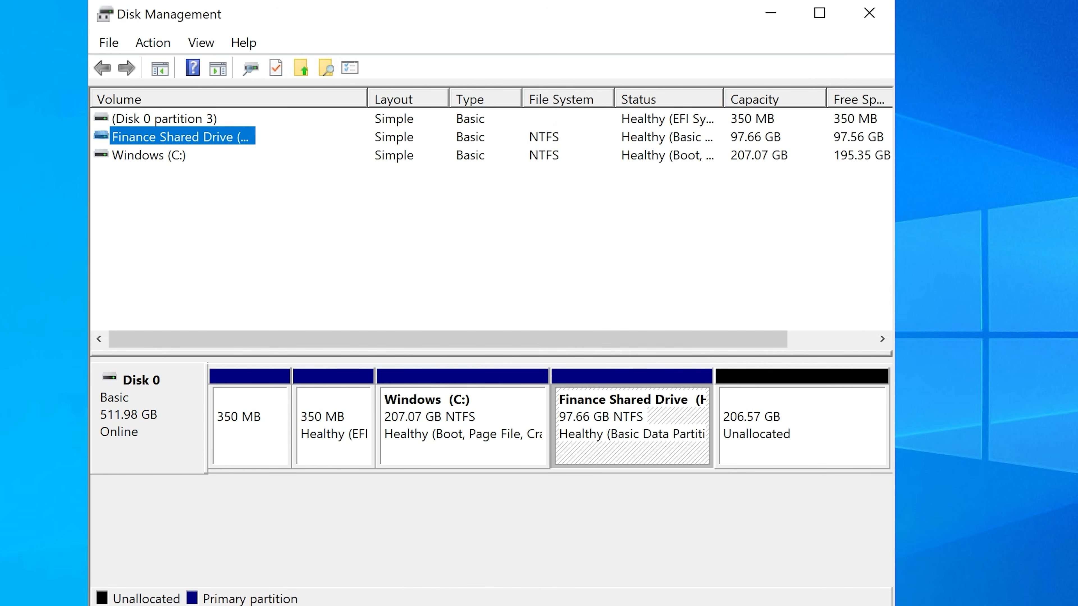
key(super+e)
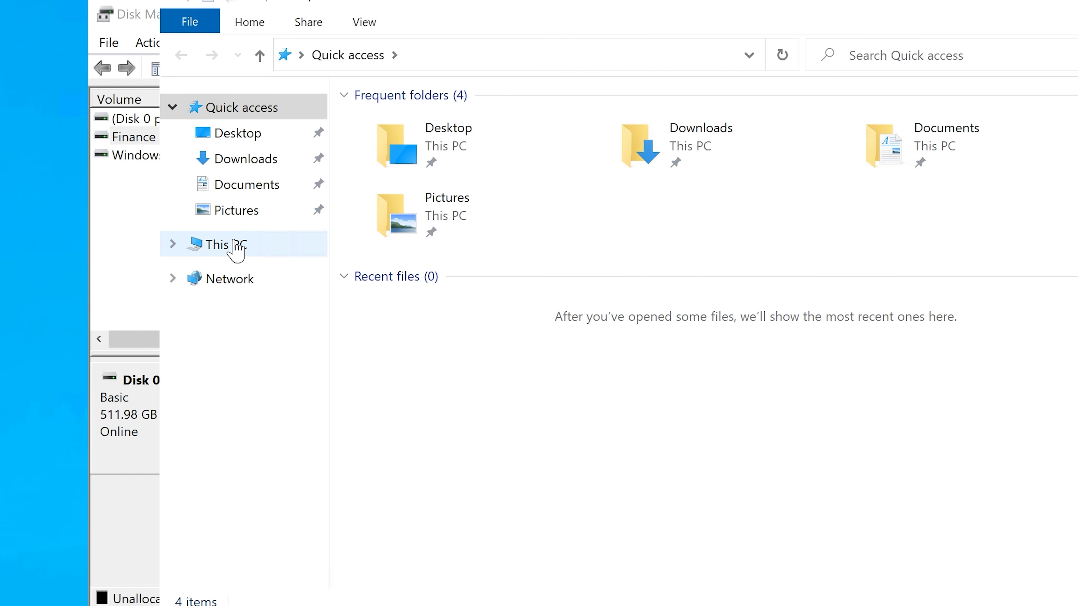
click(234, 248)
click(789, 343)
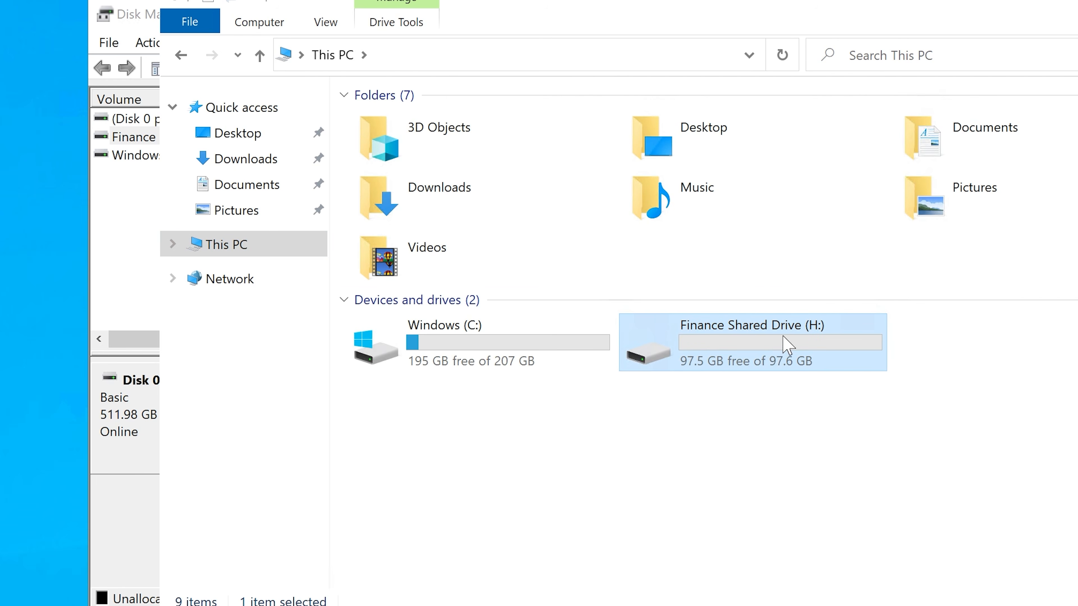
drag(912, 13, 857, 24)
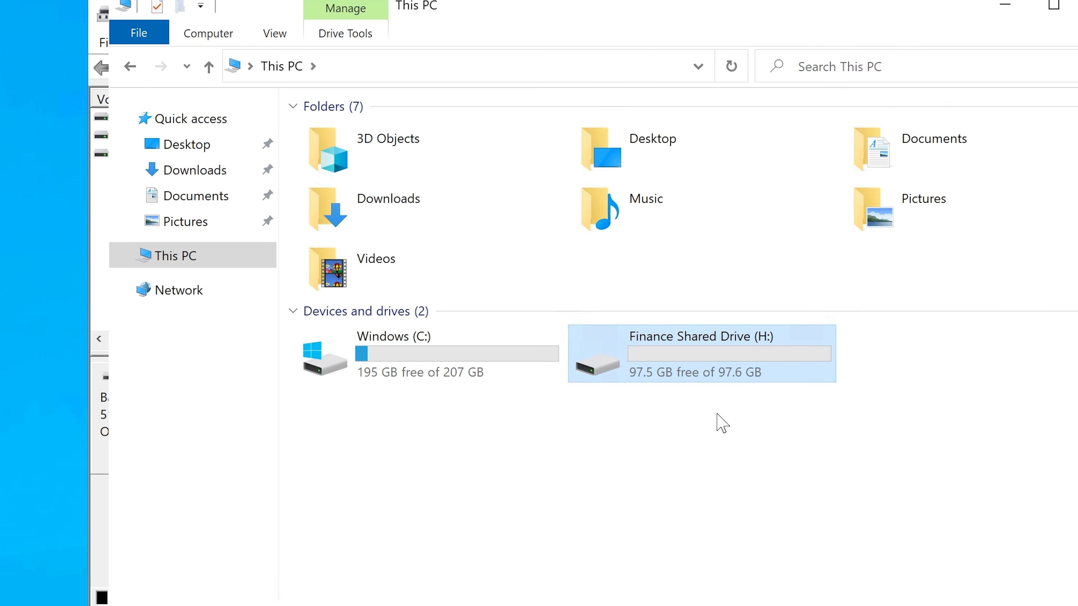
click(1006, 4)
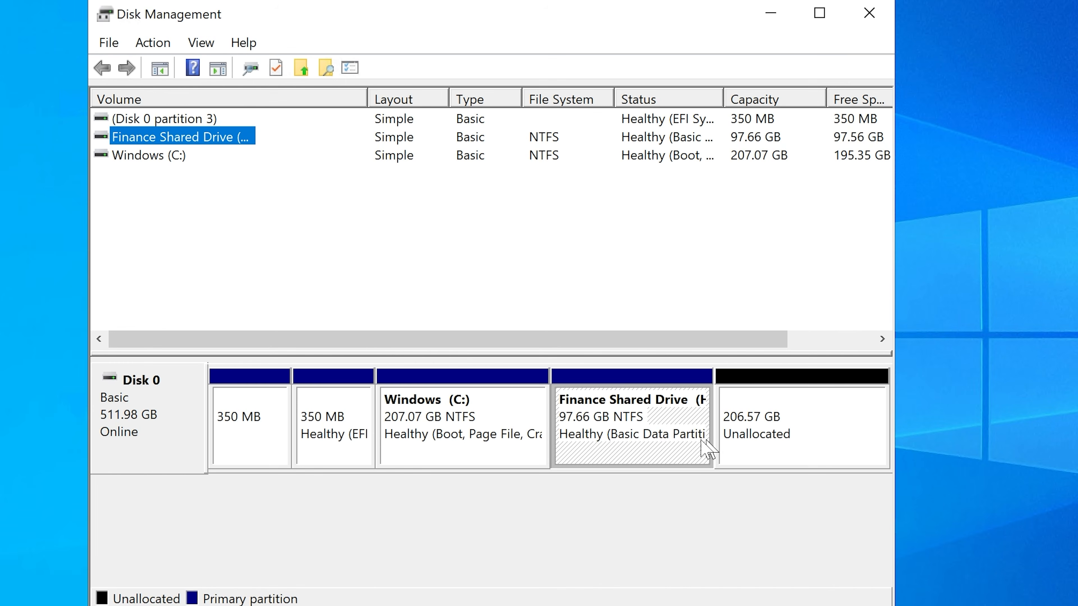
Step: Review Disk 0's unallocated space and the Finance Shared Drive volume, and minimize Disk Management
click(757, 427)
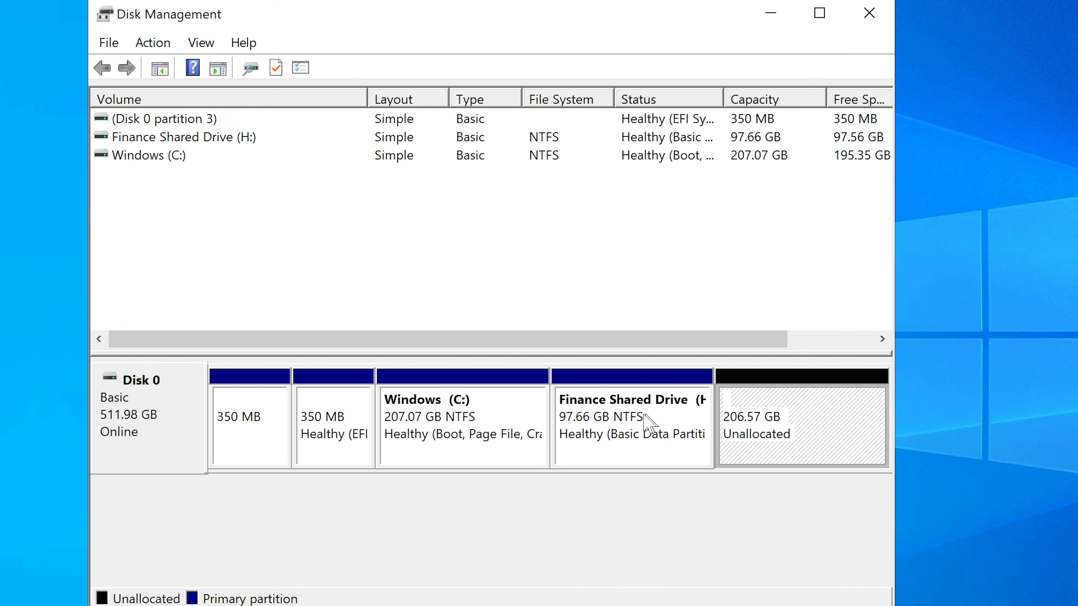
click(626, 423)
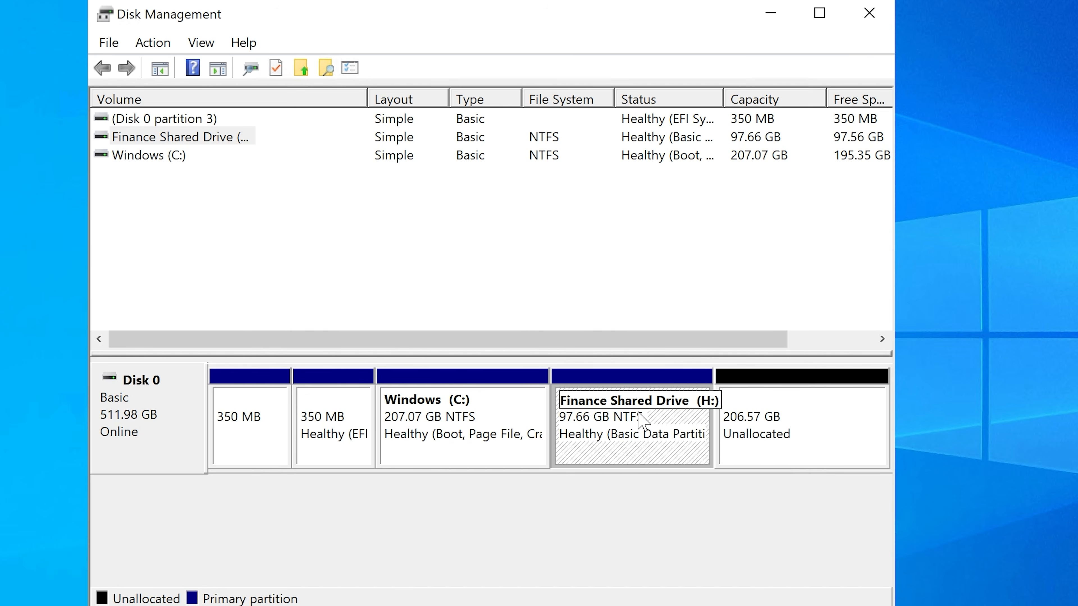
click(175, 140)
drag(366, 98, 380, 93)
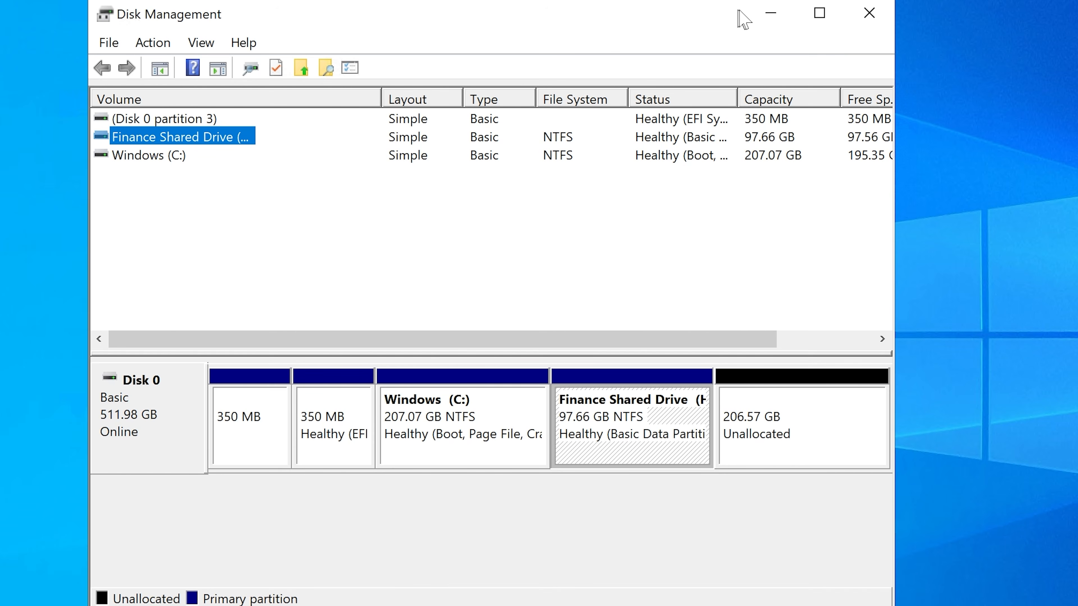
click(758, 17)
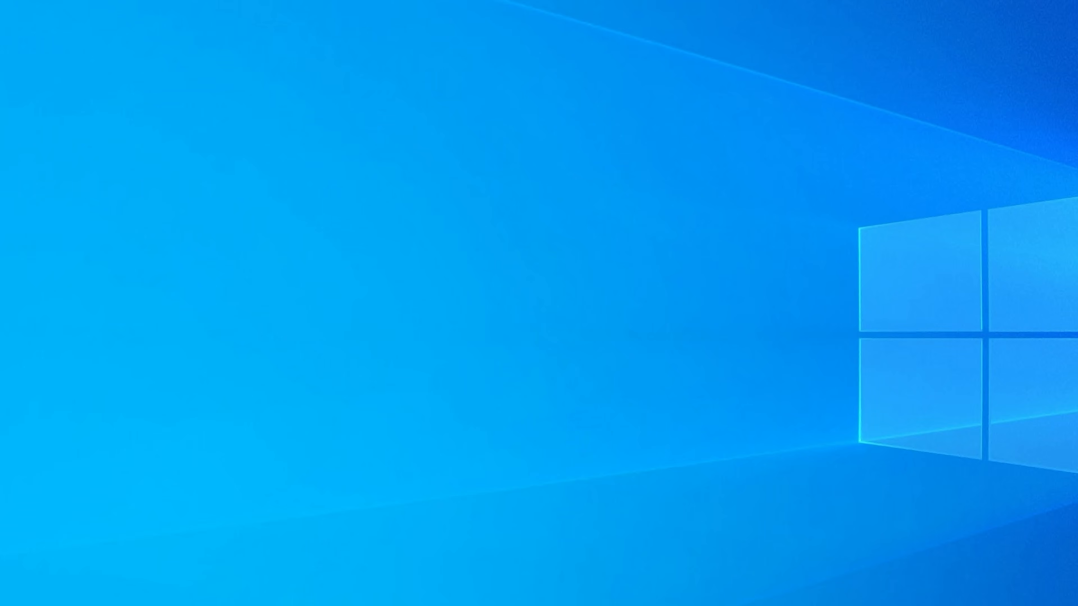
Step: Open Server Manager on the HYD-GW1 server and dismiss the Windows Admin Center message
click(536, 605)
click(874, 21)
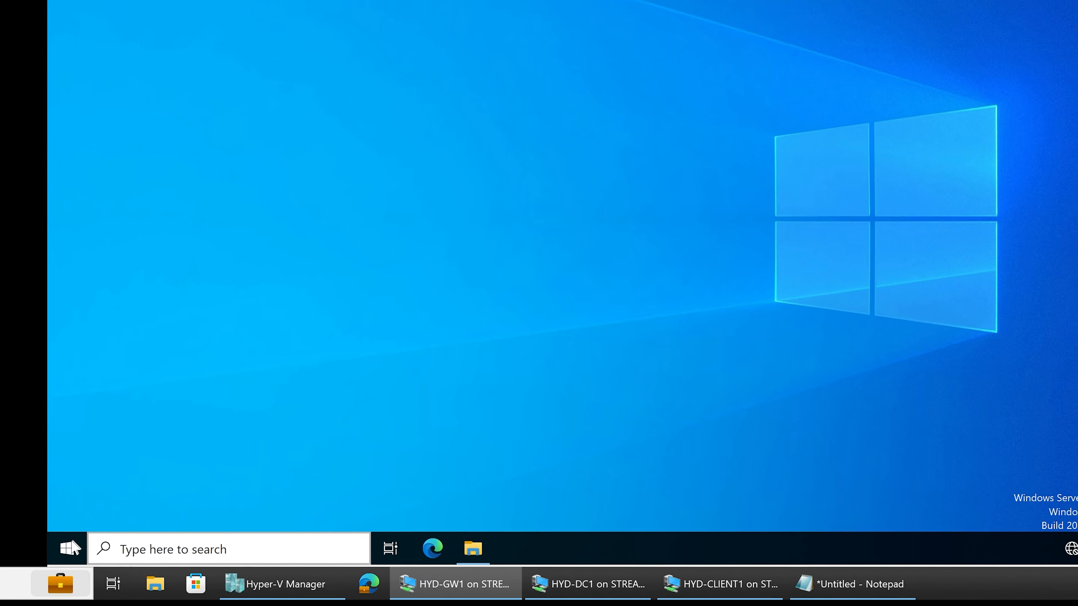
click(70, 549)
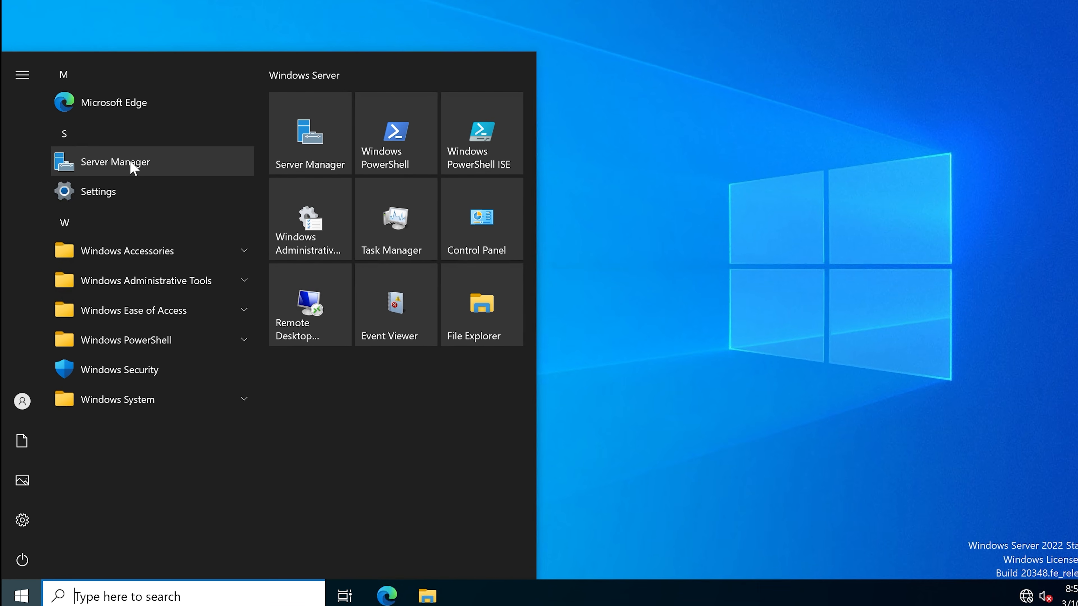
click(133, 166)
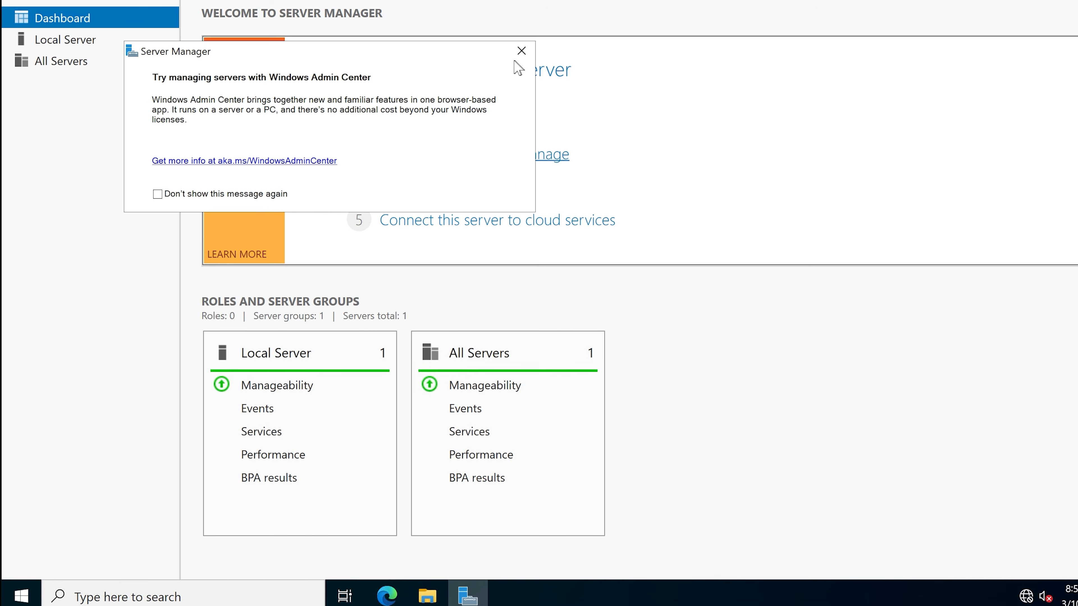
click(522, 50)
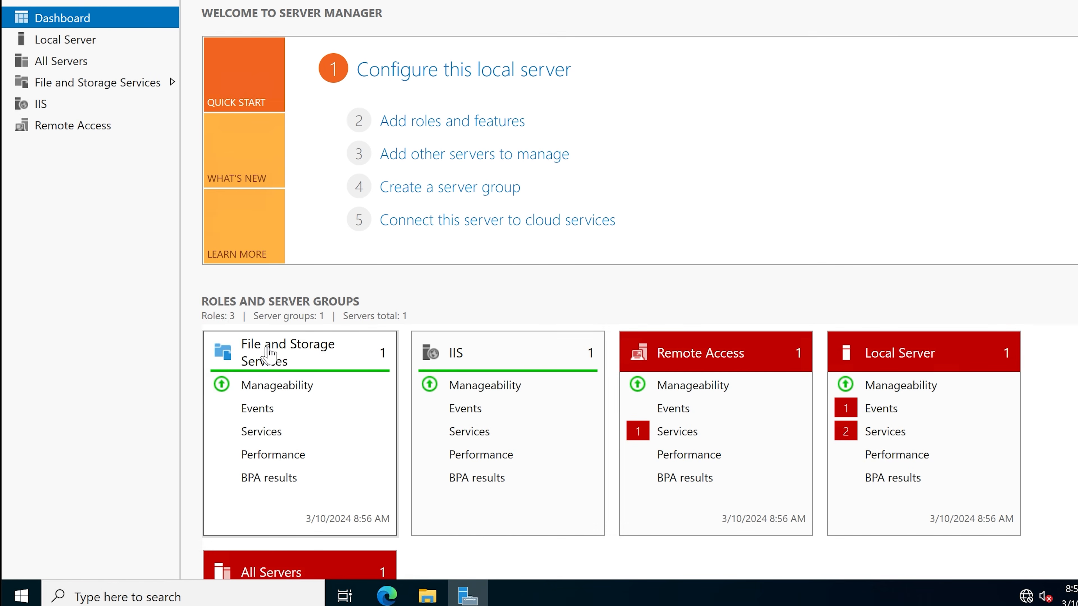
Step: Open the disks view in File and Storage Services and inspect the H: and C: volumes of GW1
click(285, 363)
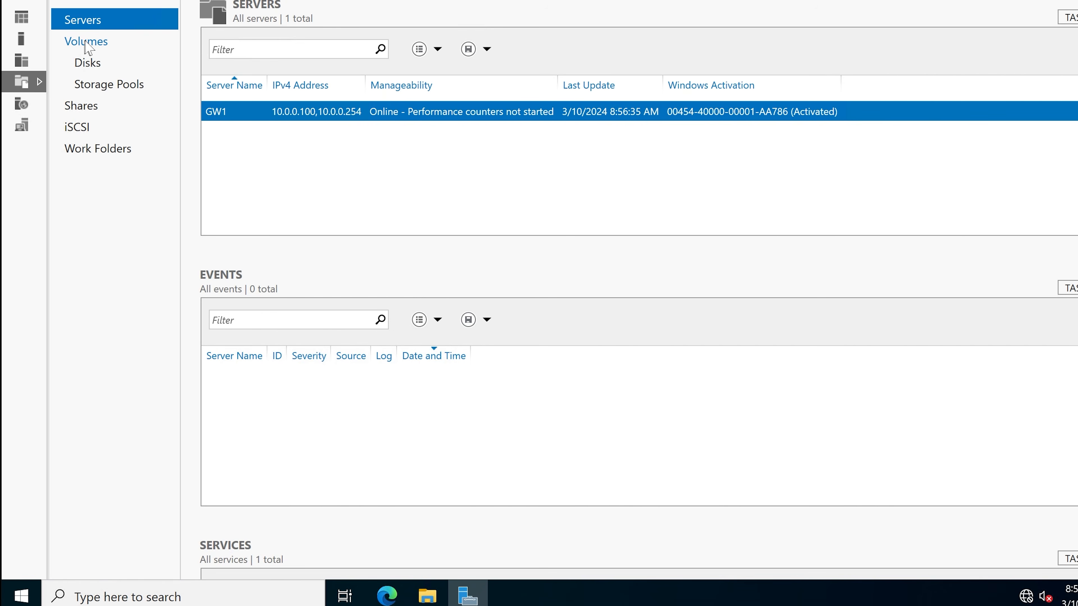
click(88, 63)
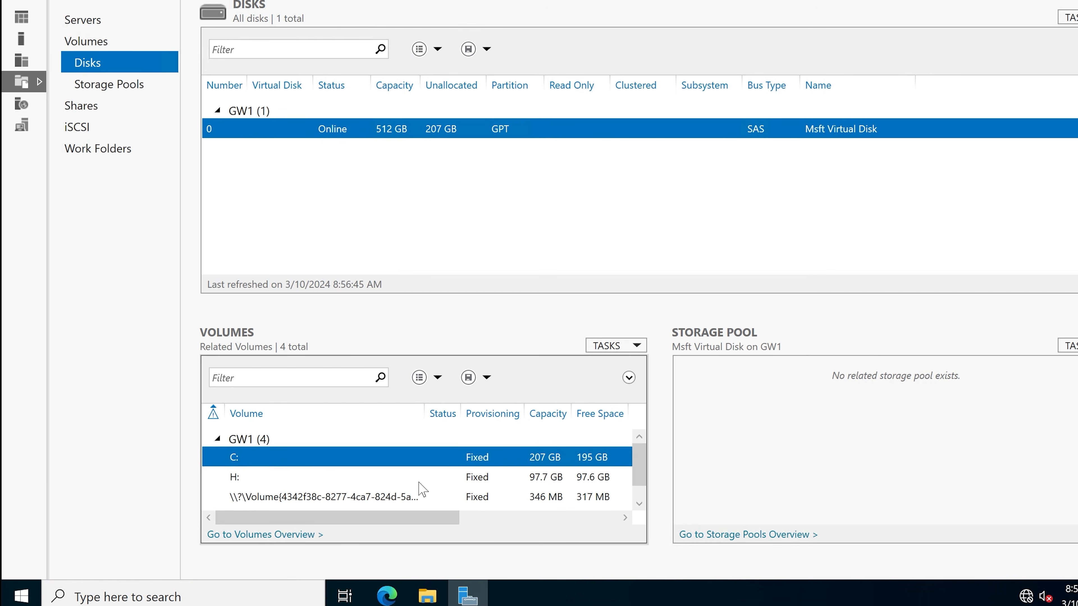
click(251, 477)
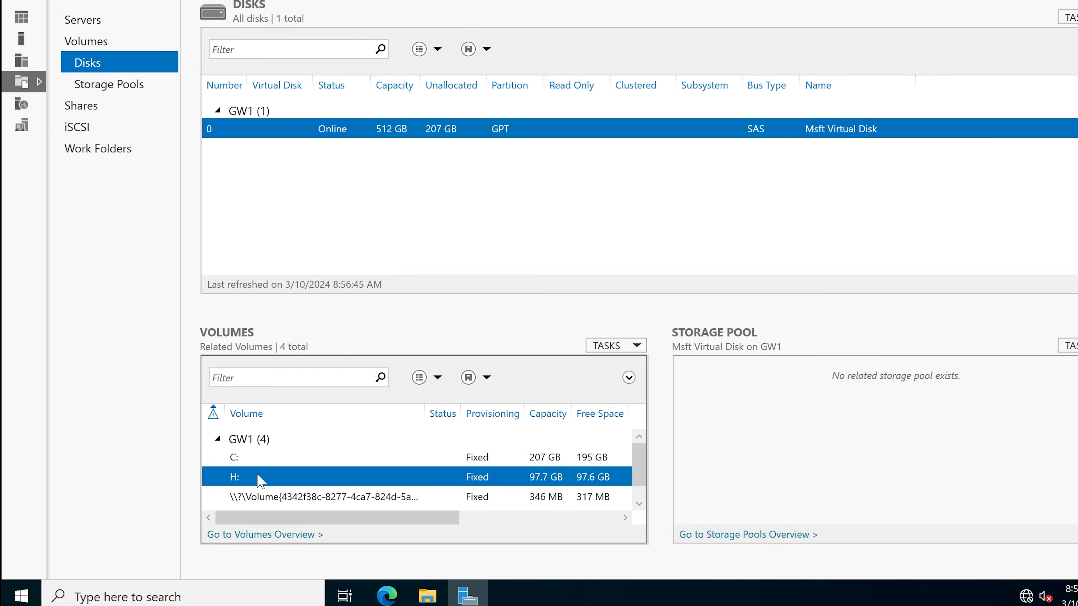
click(280, 459)
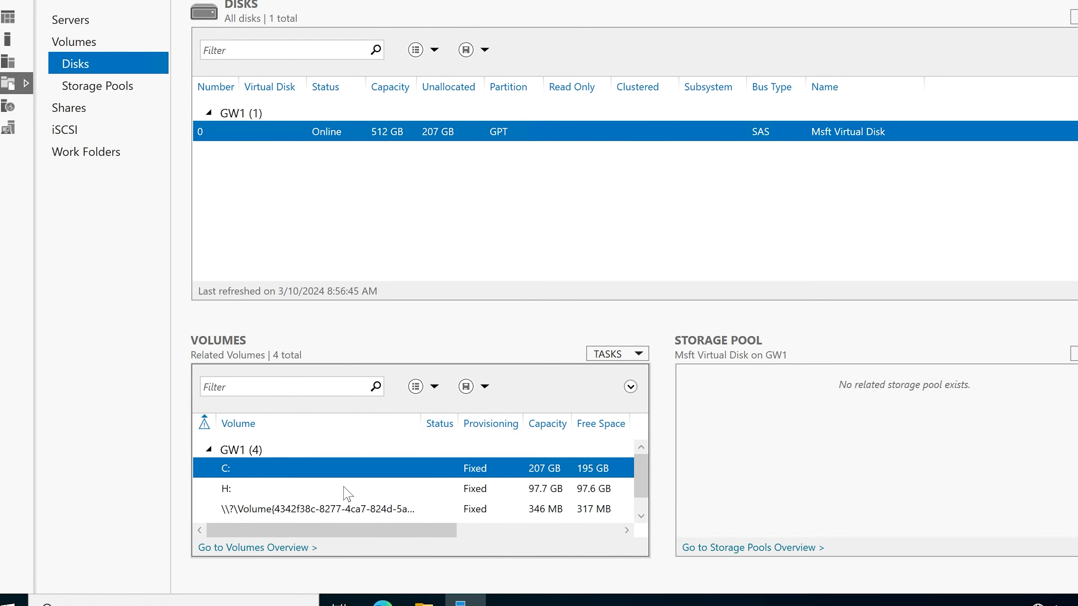
Step: Start a new share for the H: volume and move the wizard window fully into view
click(318, 484)
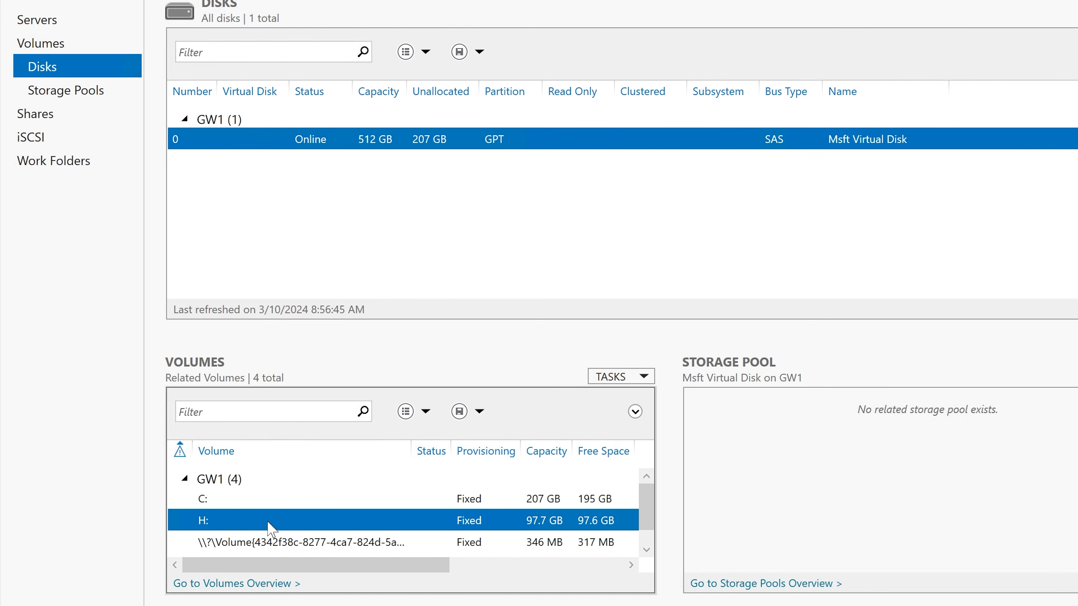
right_click(231, 523)
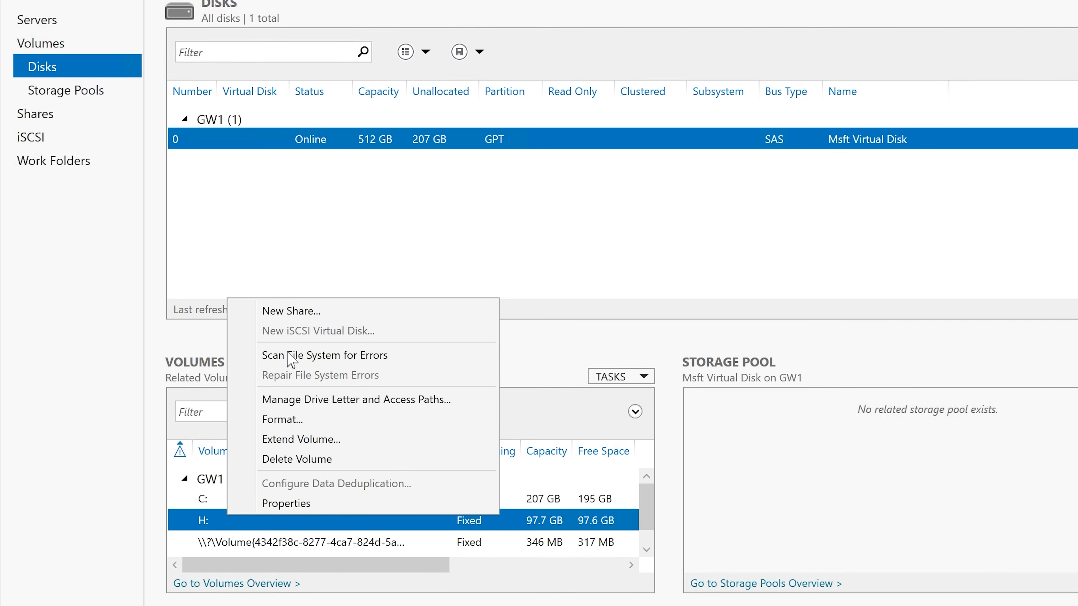
click(317, 311)
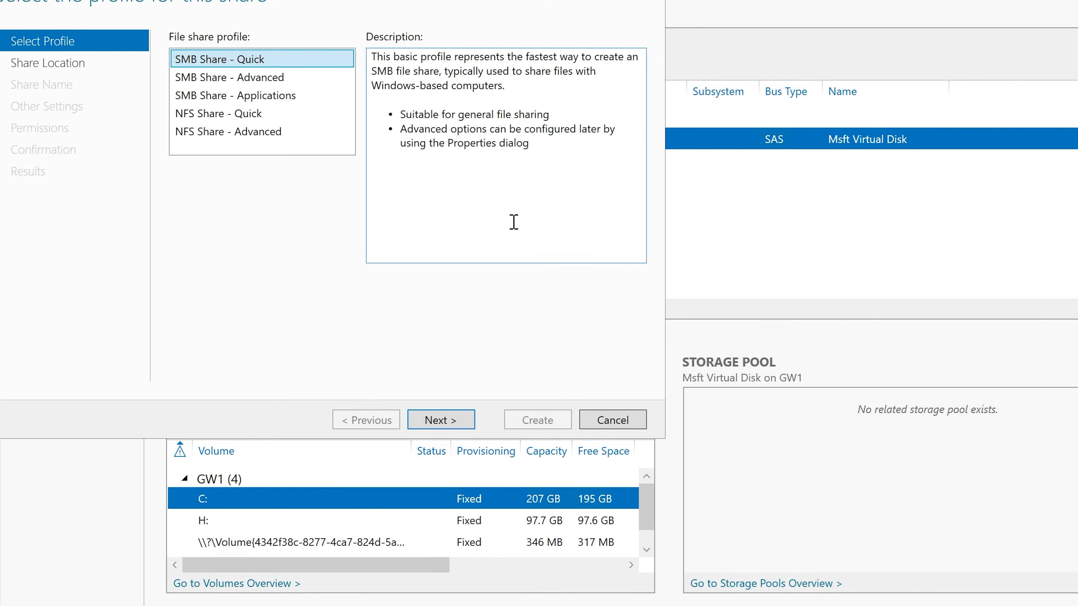
drag(437, 0, 602, 88)
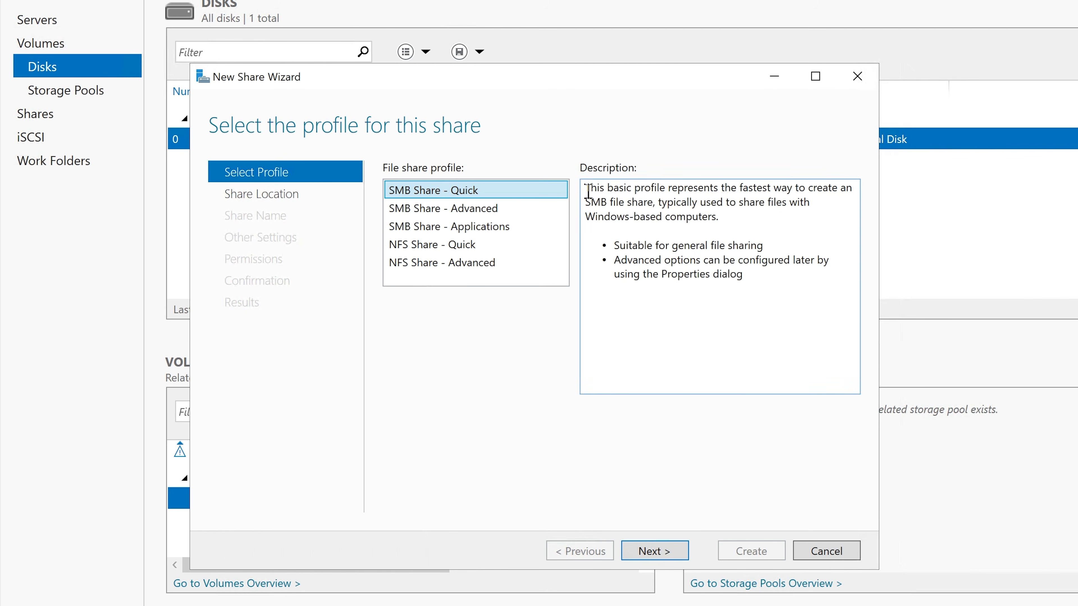
Step: Read the description of the SMB Share - Quick profile, including its suitability and advanced options notes
drag(586, 188, 655, 201)
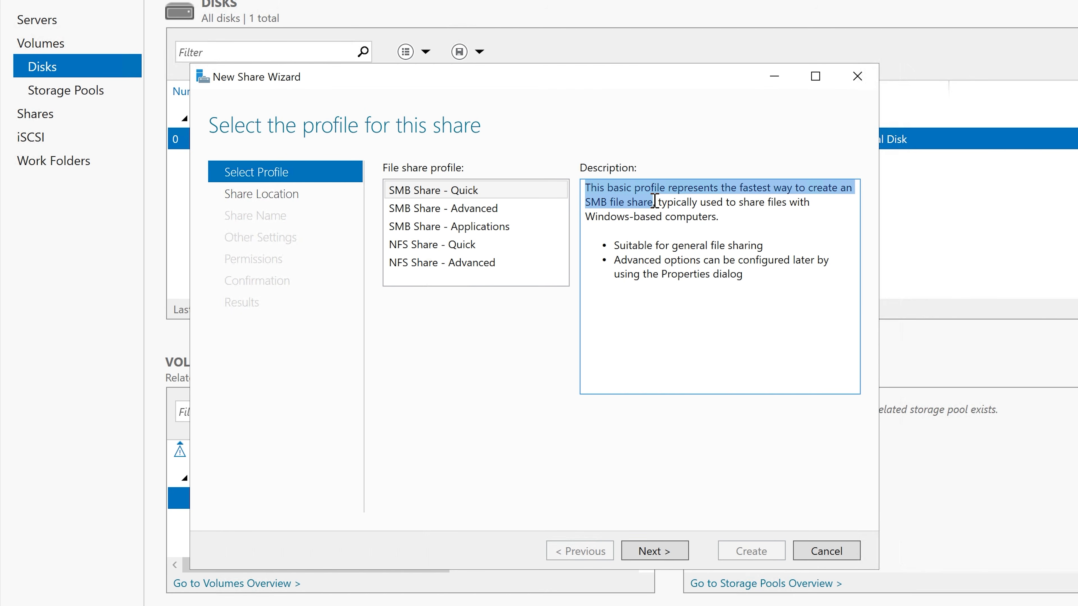
click(658, 202)
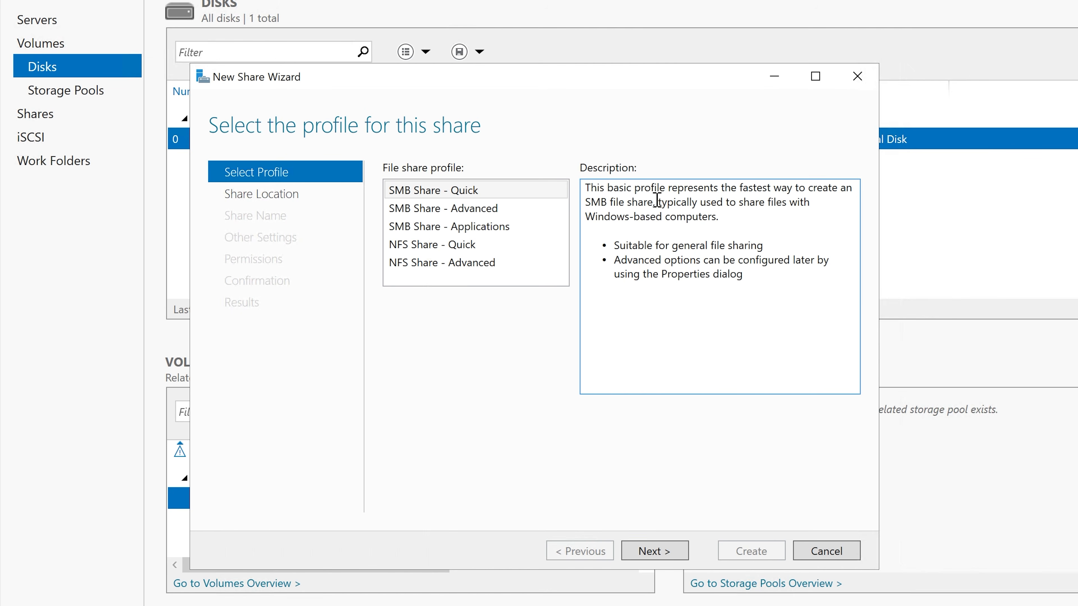
drag(658, 202, 788, 214)
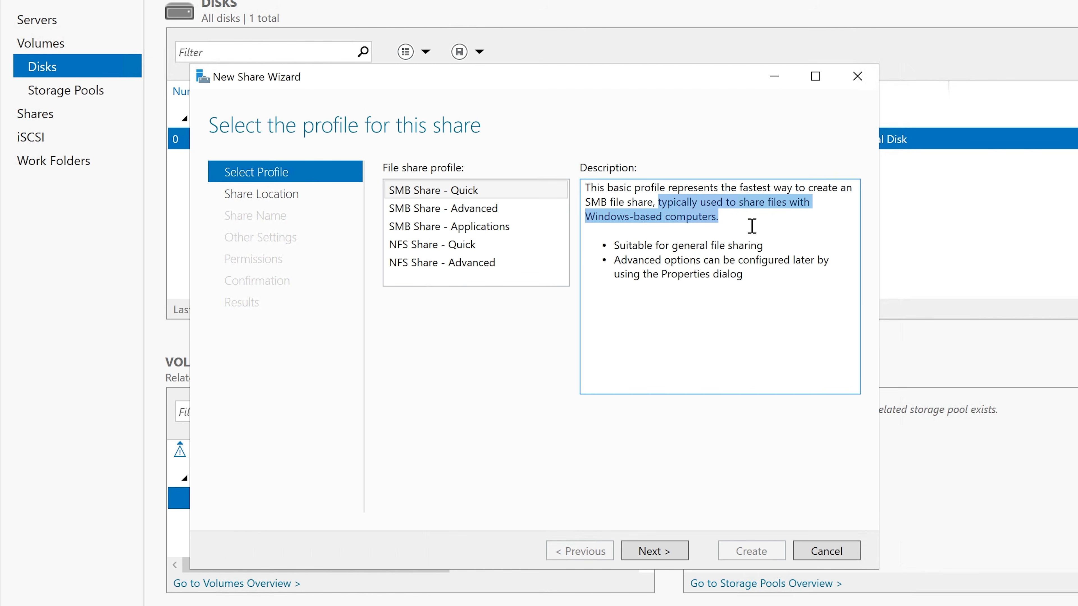
click(732, 234)
drag(614, 246, 762, 246)
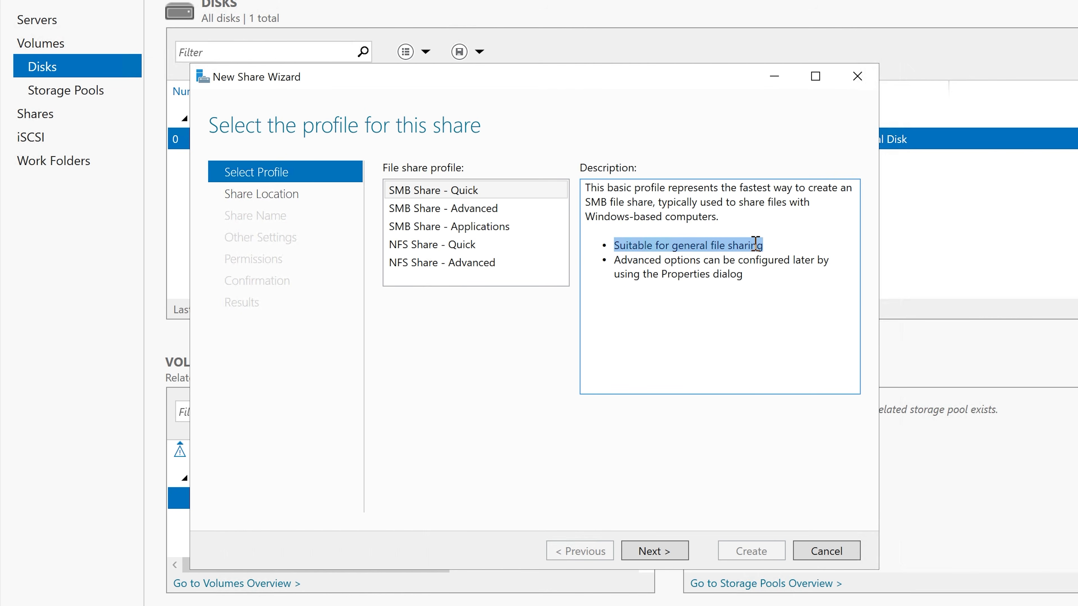
click(610, 257)
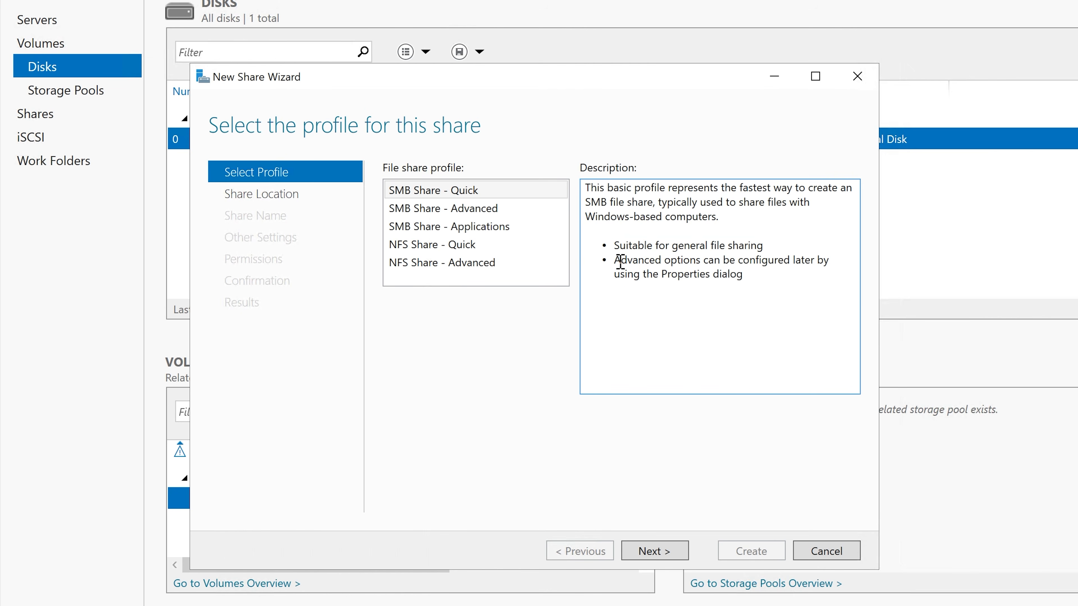
drag(620, 261, 786, 270)
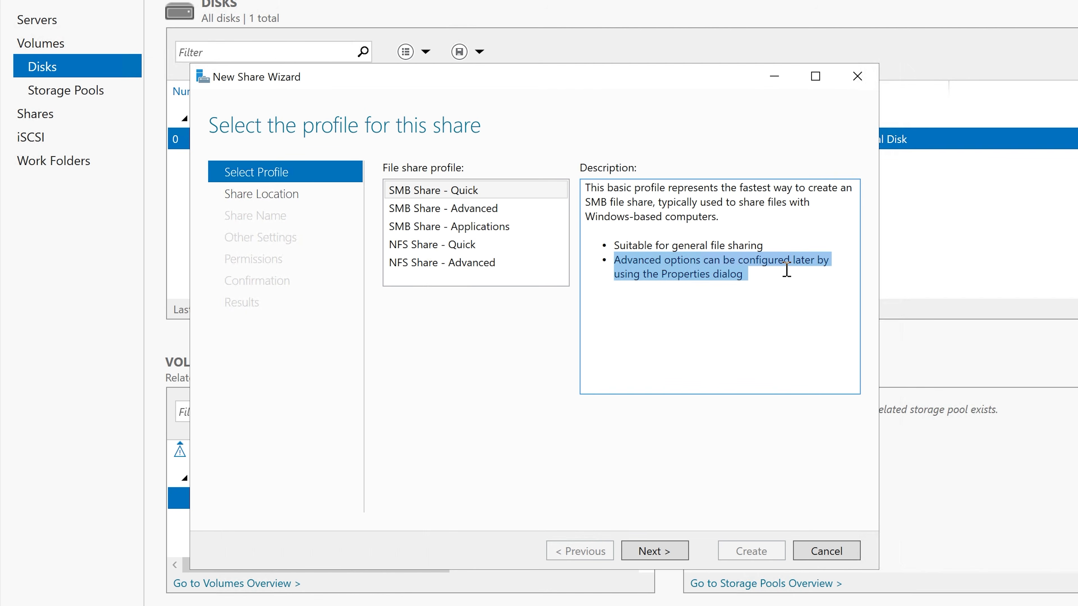
click(717, 260)
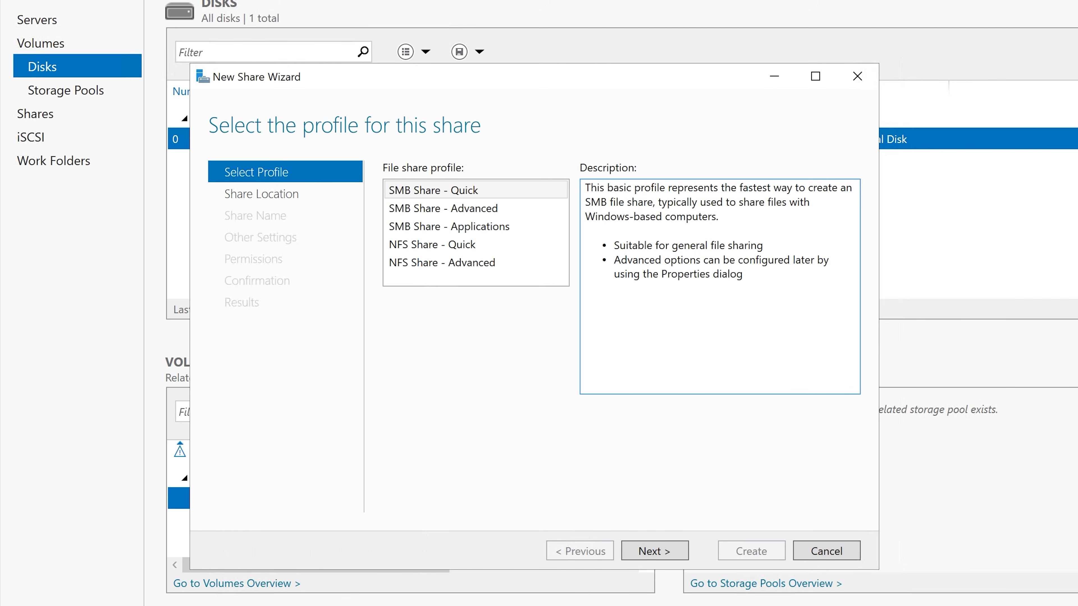
Step: Check the sharing properties of Finance Shared Drive (H:) in File Explorer, then close them without changes
key(super+e)
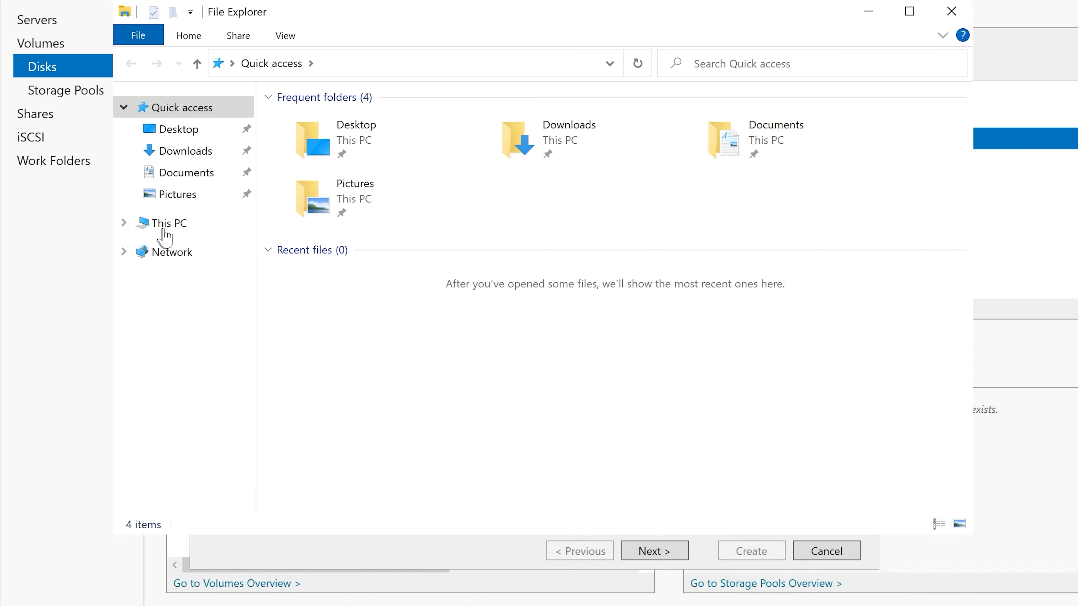
click(166, 226)
click(677, 310)
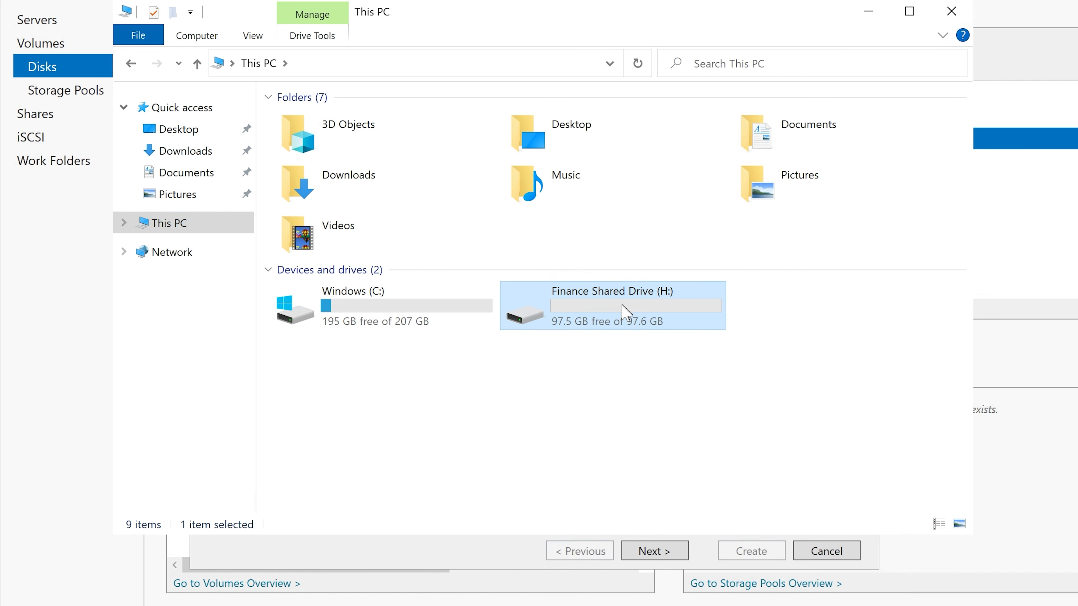
right_click(564, 293)
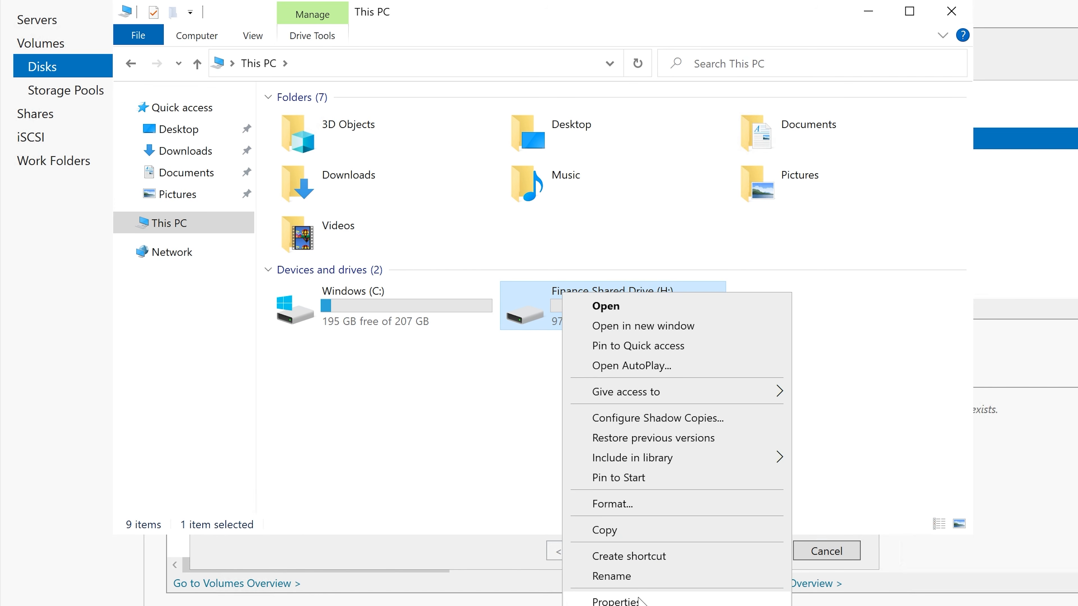
click(627, 600)
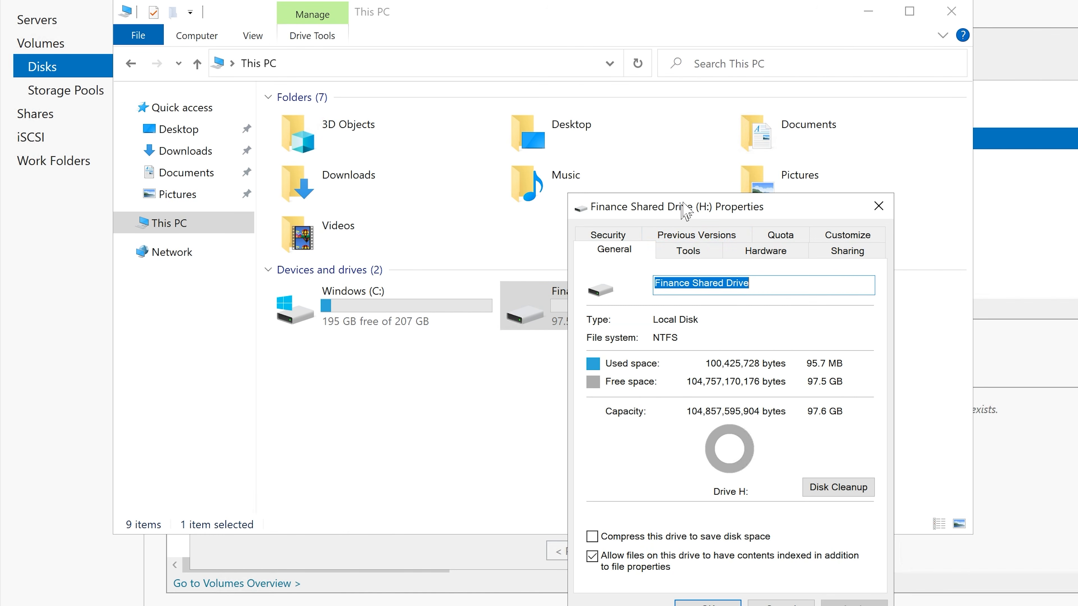
drag(687, 208, 564, 89)
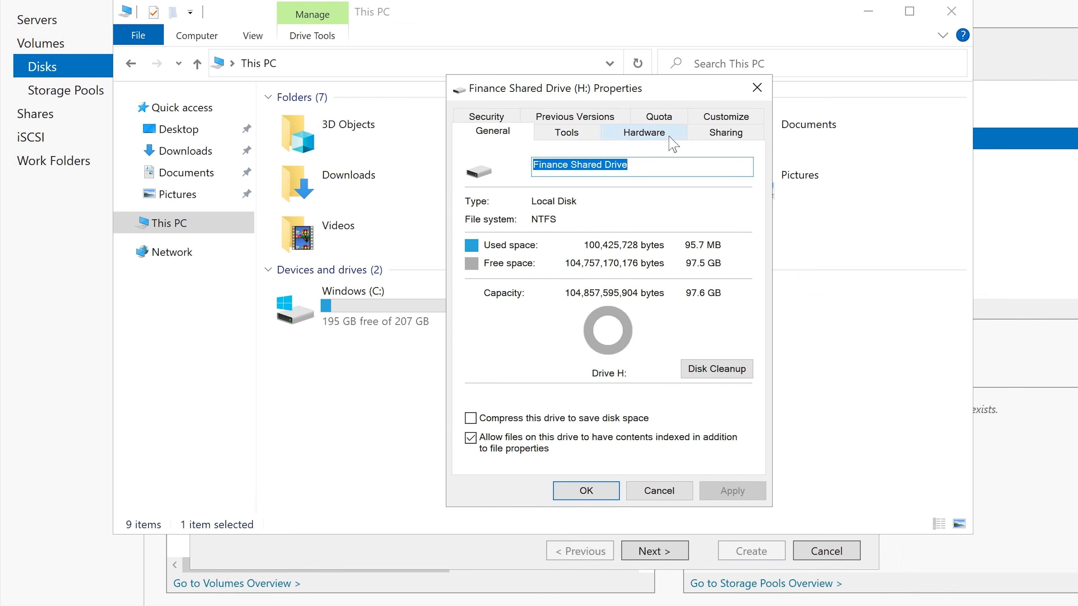
click(725, 132)
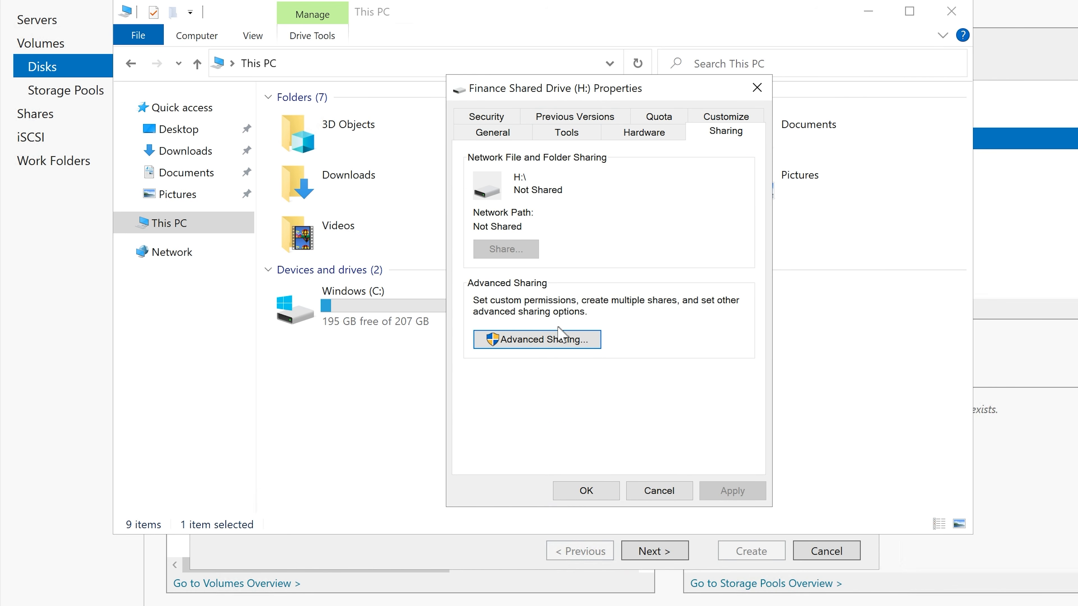
click(657, 489)
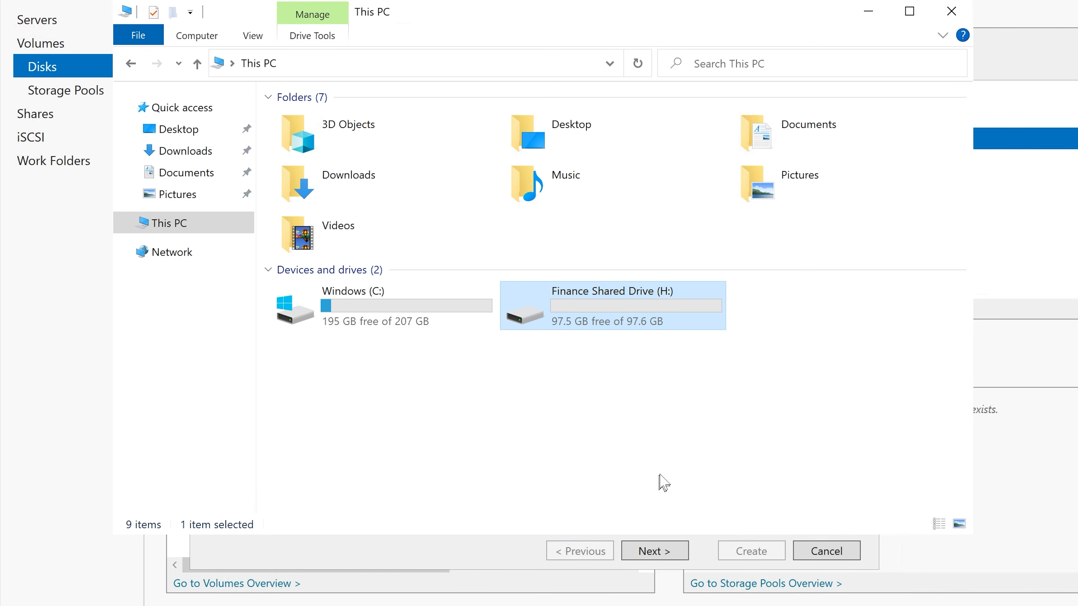
click(951, 12)
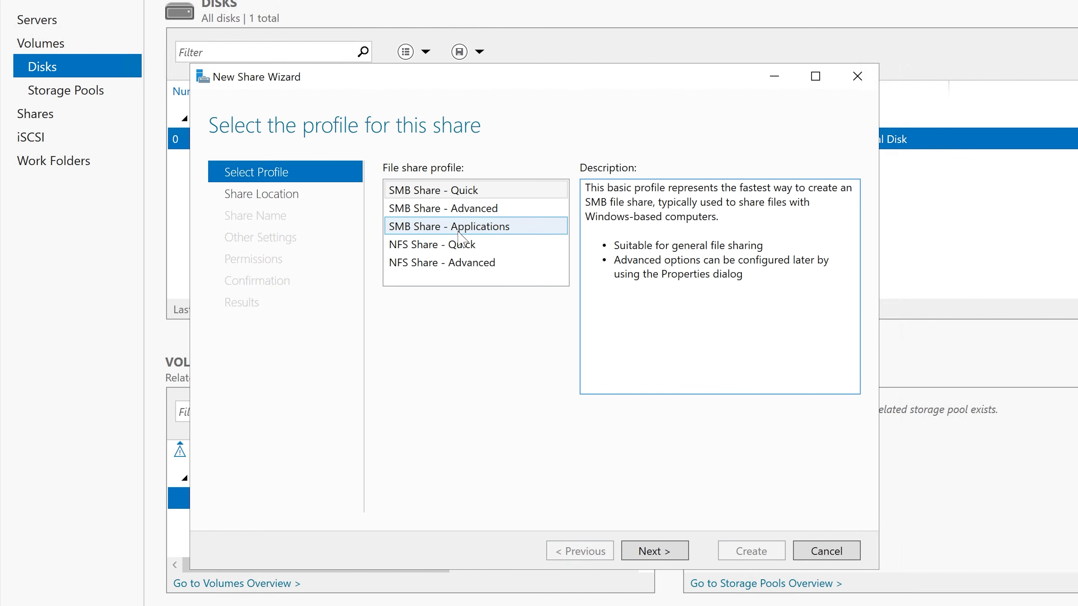
Step: Compare the NFS Share - Quick and SMB Share - Advanced profiles, and continue with SMB Share - Quick as the share profile
click(441, 246)
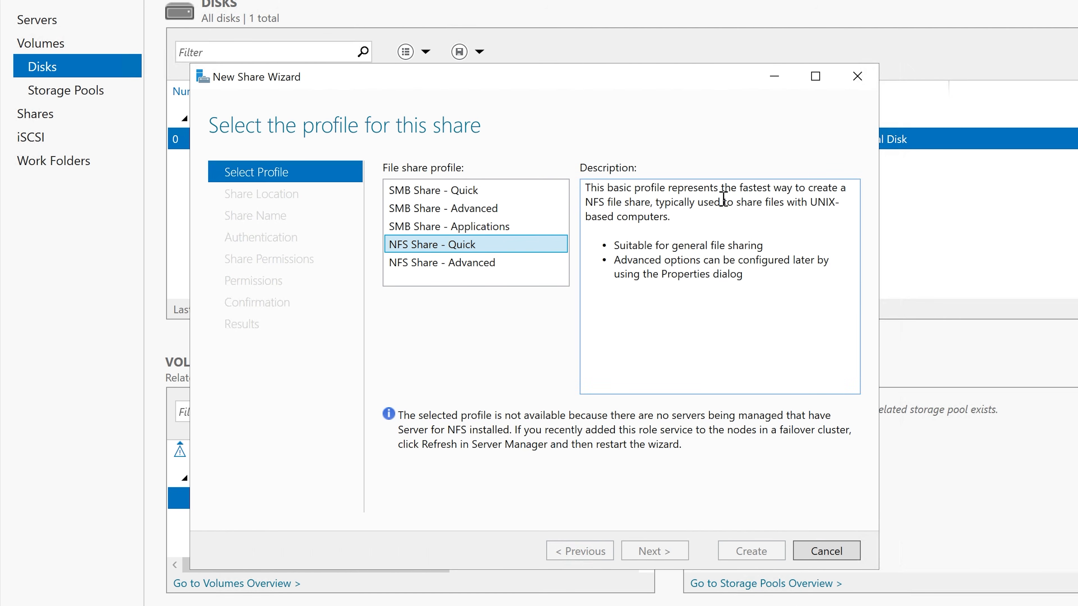
drag(652, 204, 832, 208)
click(673, 207)
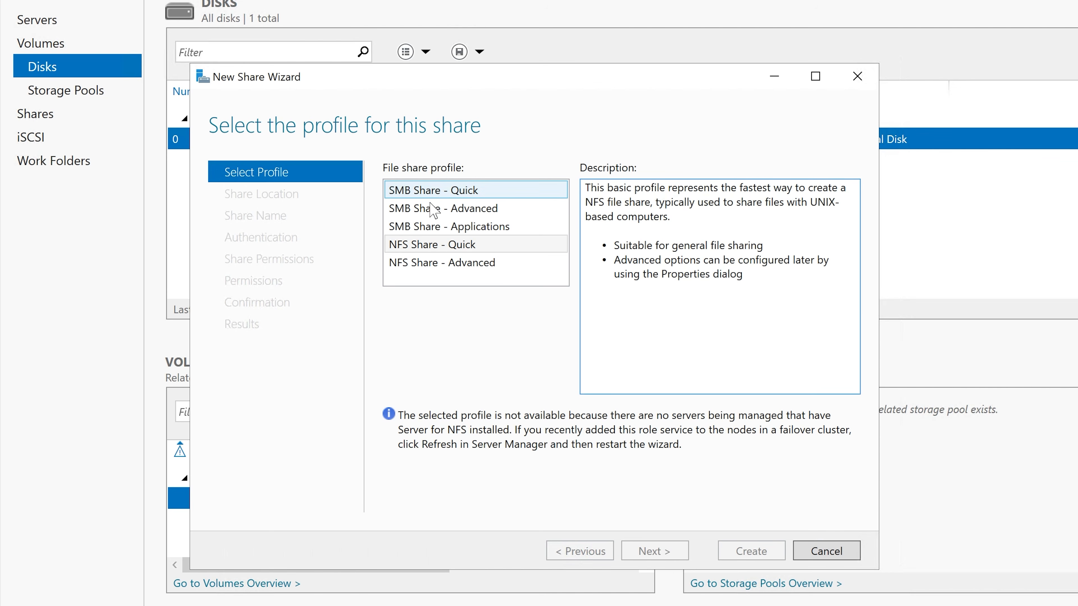
click(441, 193)
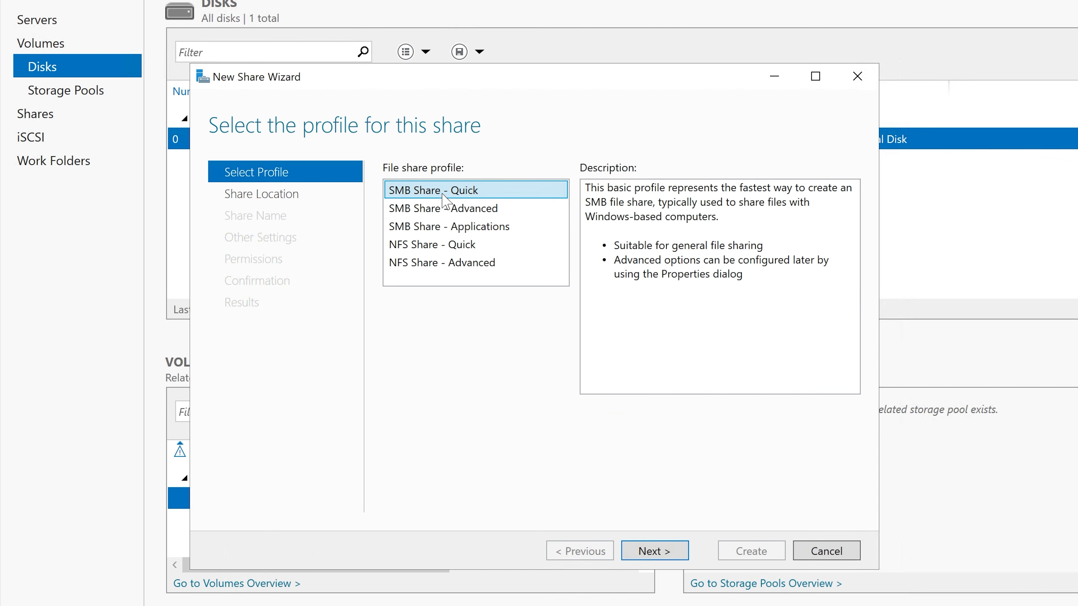
click(480, 212)
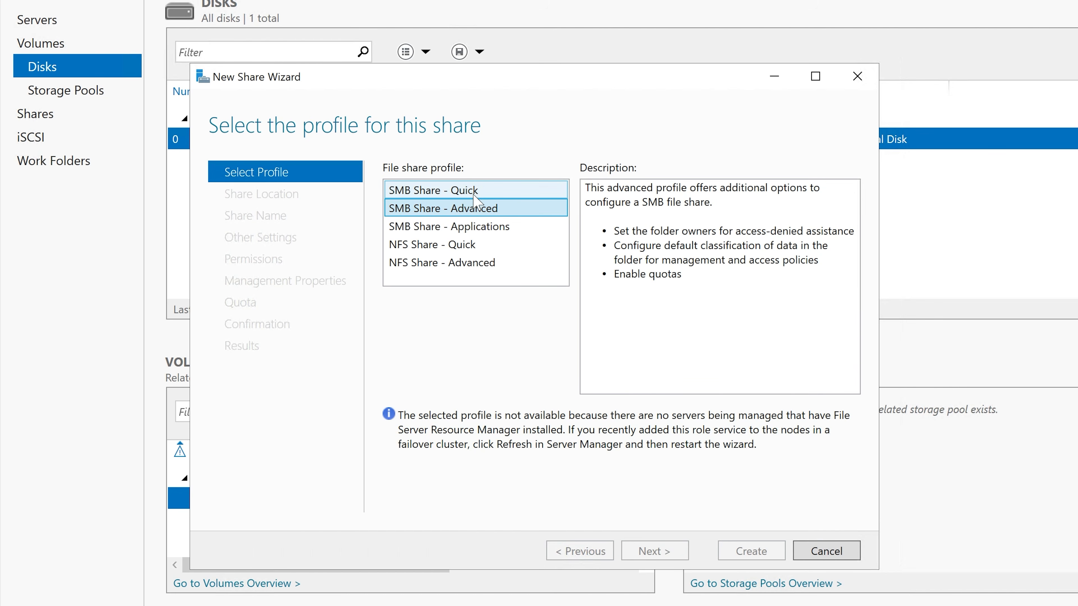
click(476, 195)
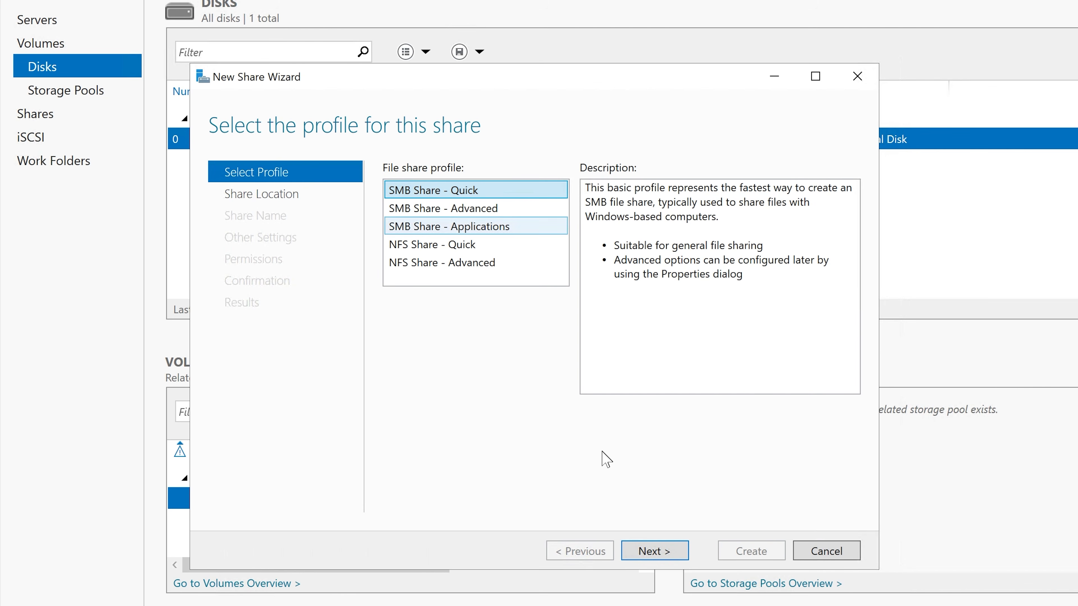
click(670, 551)
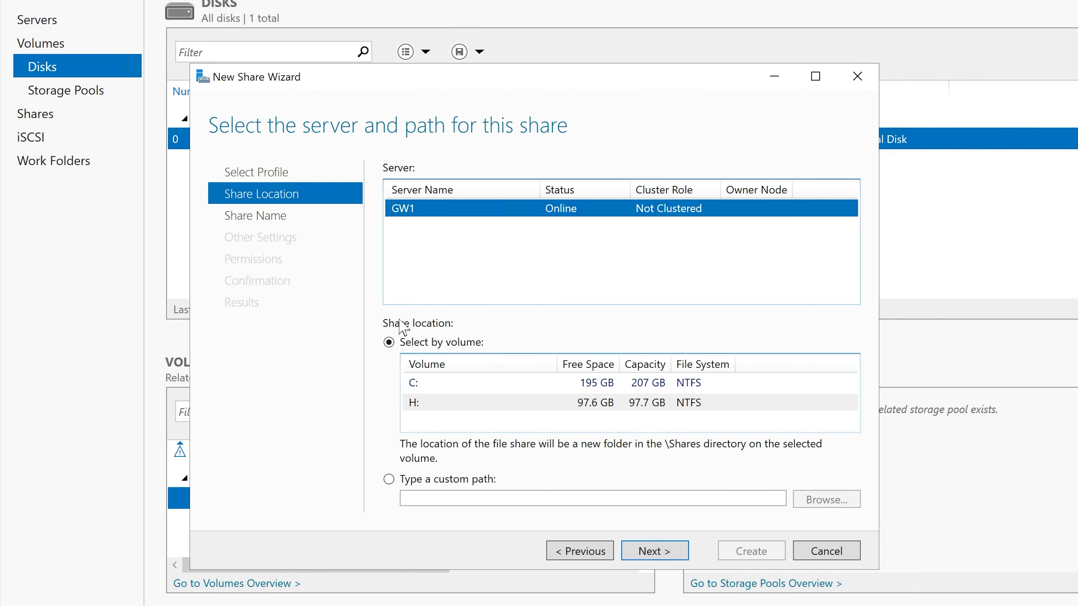
Step: Set the share location to volume H: on server GW1 and continue to the share name
click(437, 405)
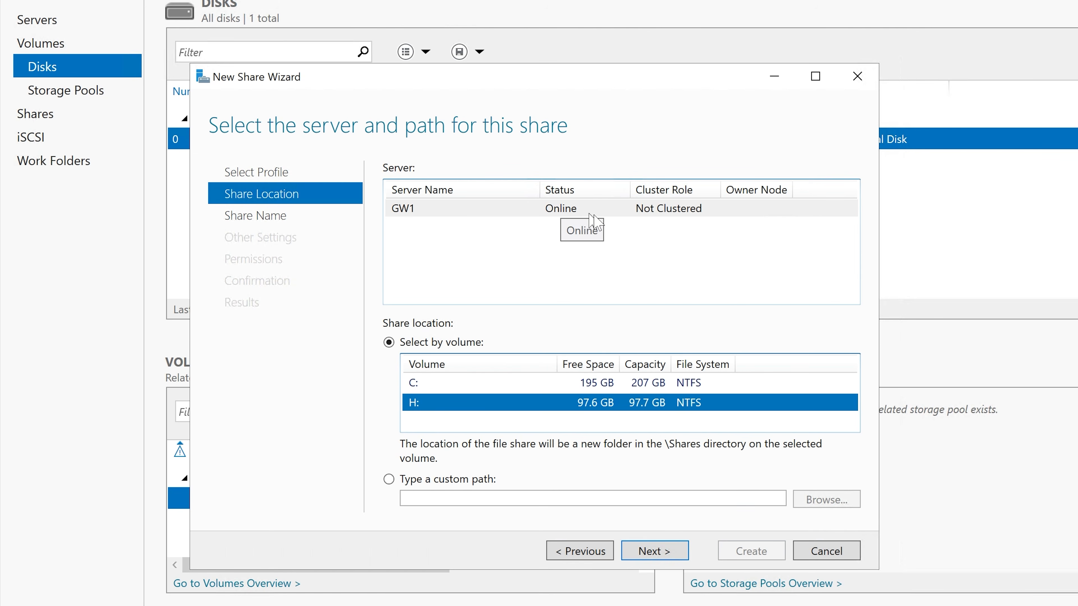
click(669, 214)
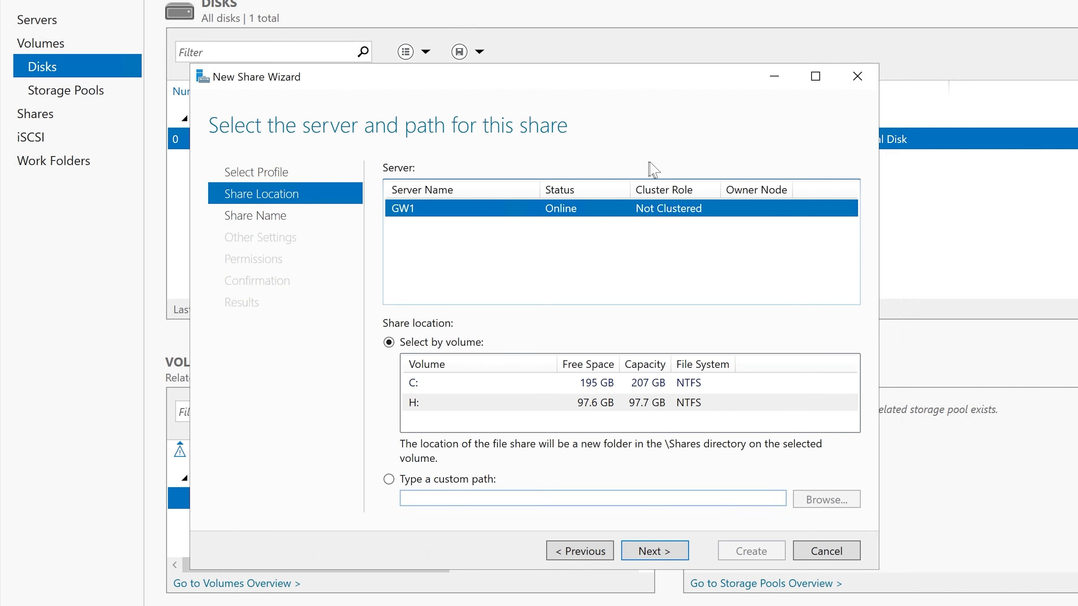
click(445, 410)
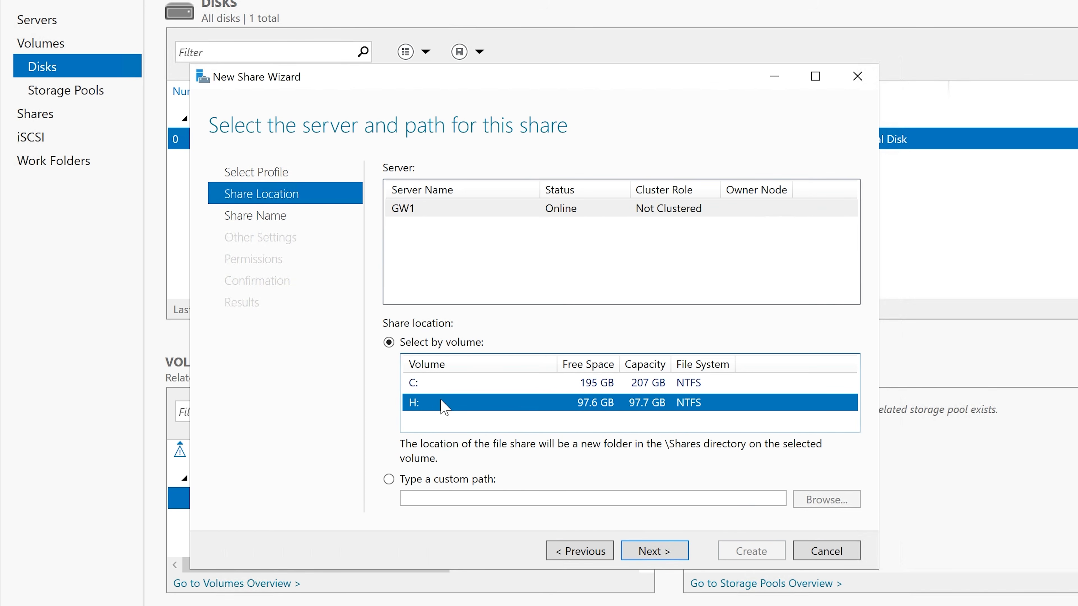
click(644, 551)
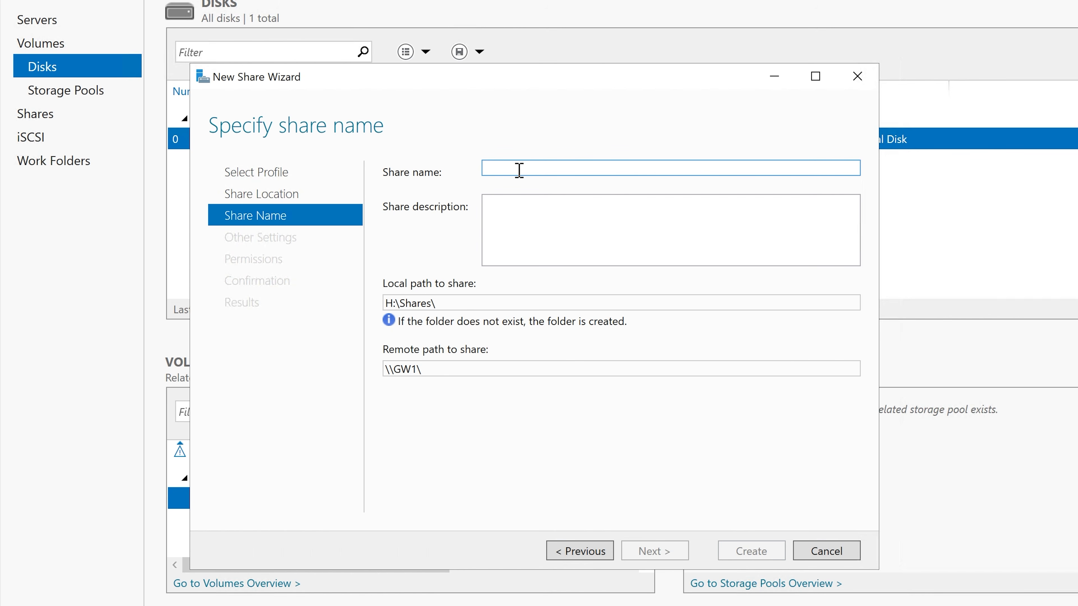
Step: Name the share "Shared Network Folders" and use the same text as its description
text(Sahr)
key(BackSpace)
key(BackSpace)
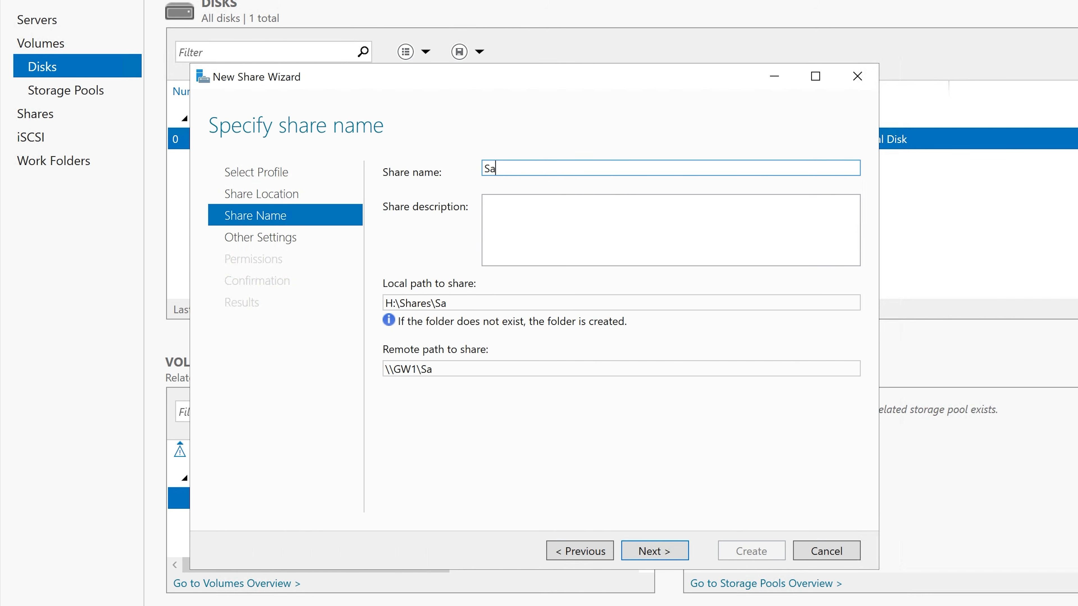
key(BackSpace)
text(hared Ne)
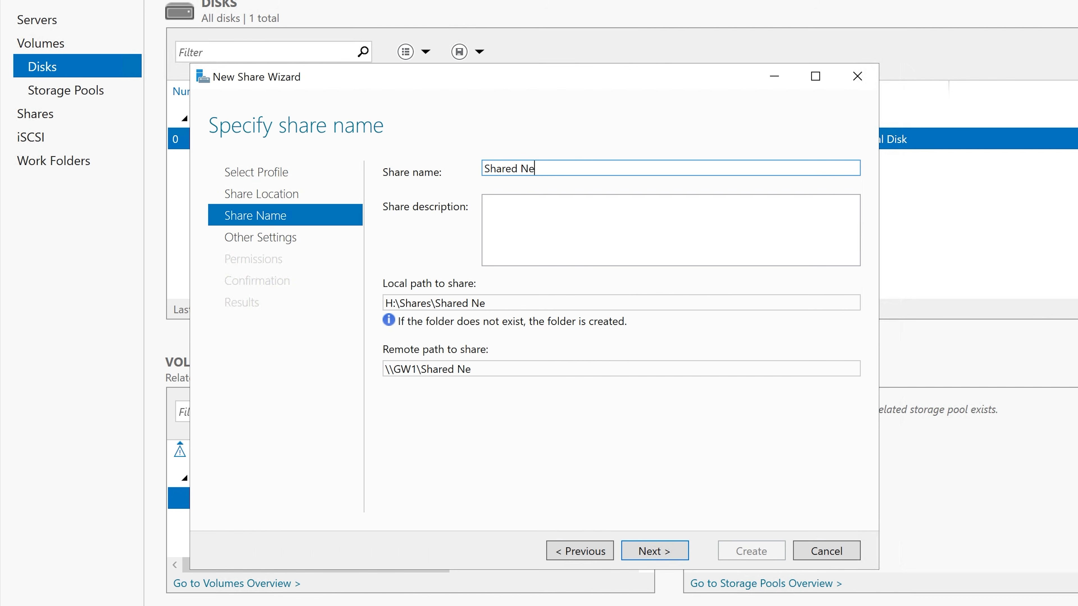
text(twork Fold)
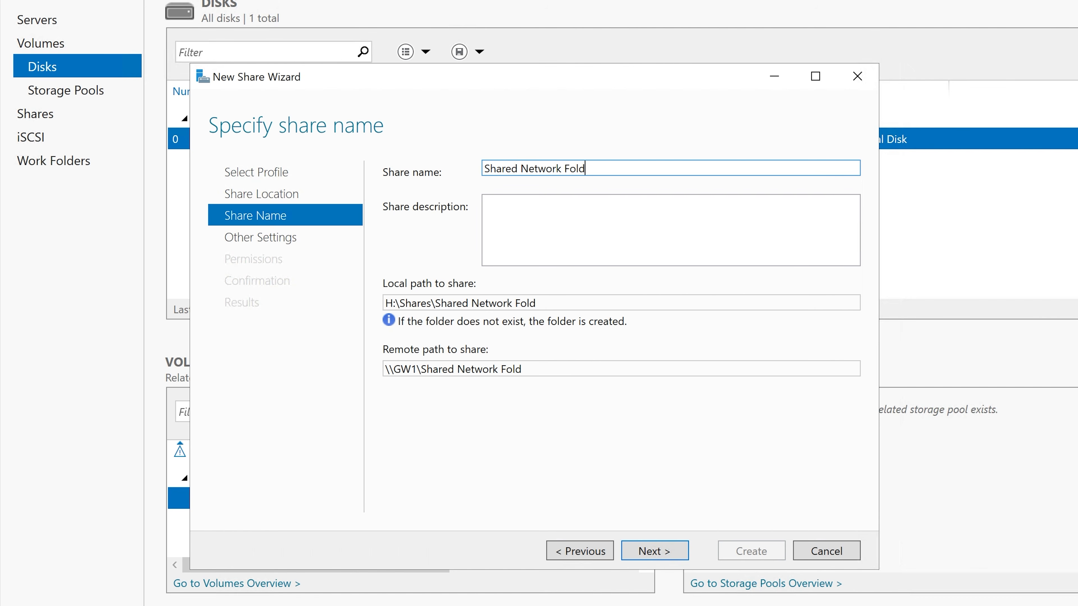
text(ers)
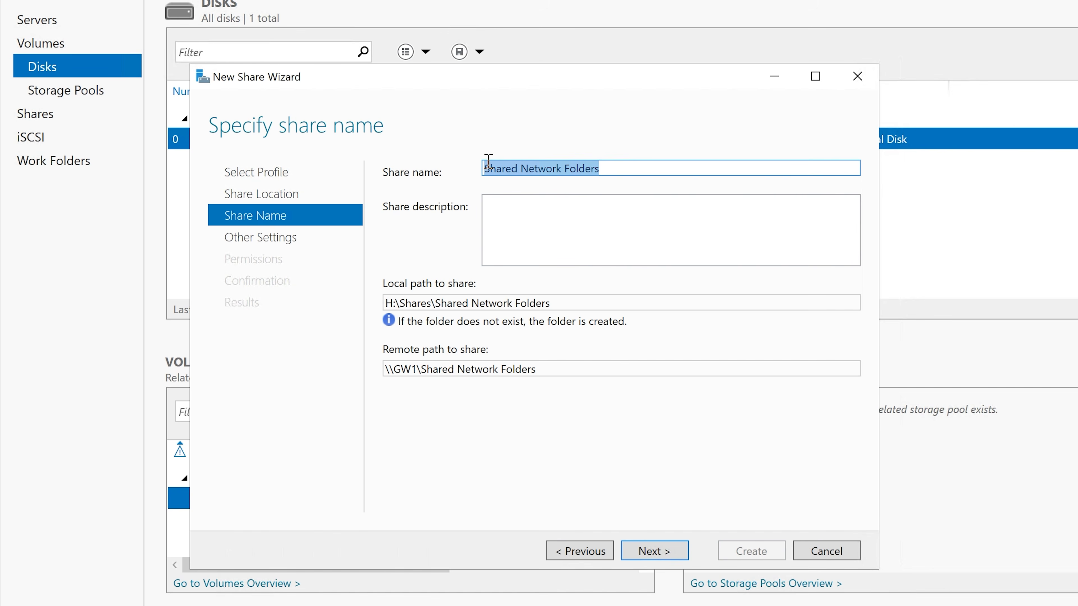
key(Tab)
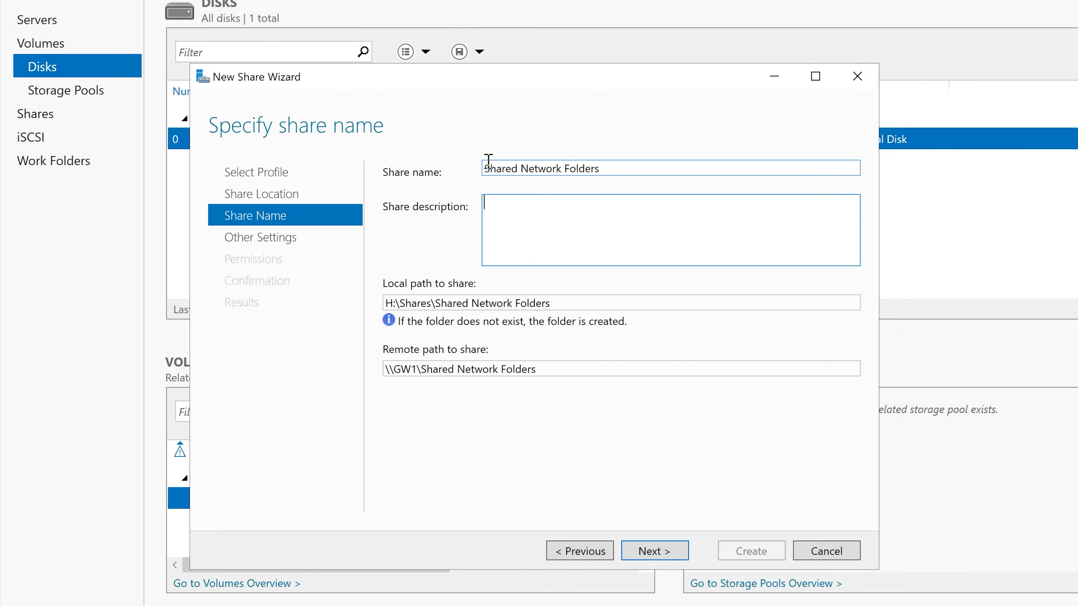
text(Shared Network Folders)
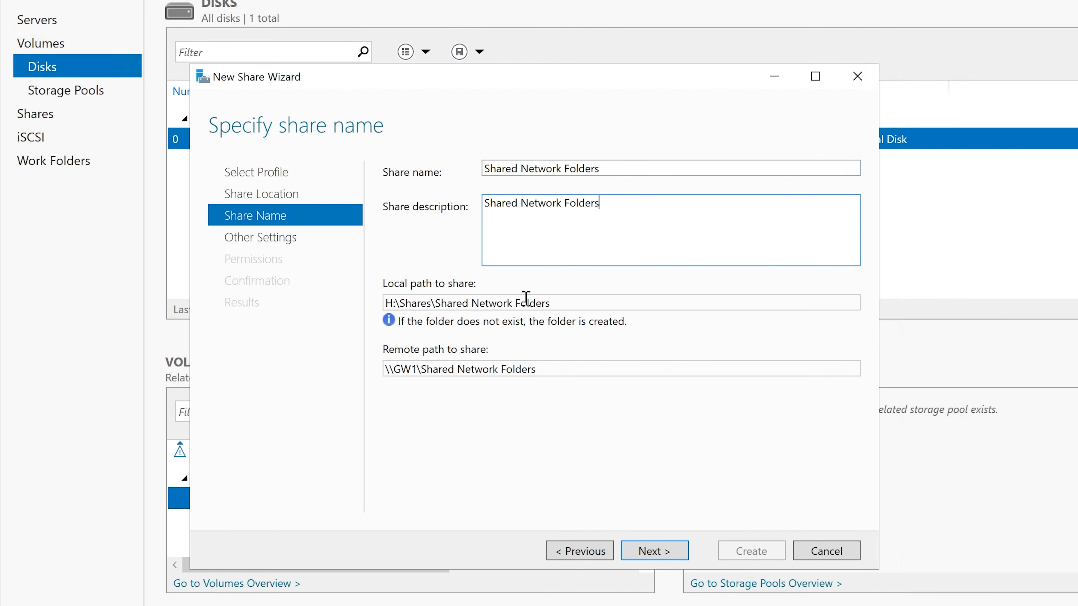
Step: Review the local path of the share and compare it with the contents of Finance Shared Drive (H:) in File Explorer
triple_click(568, 302)
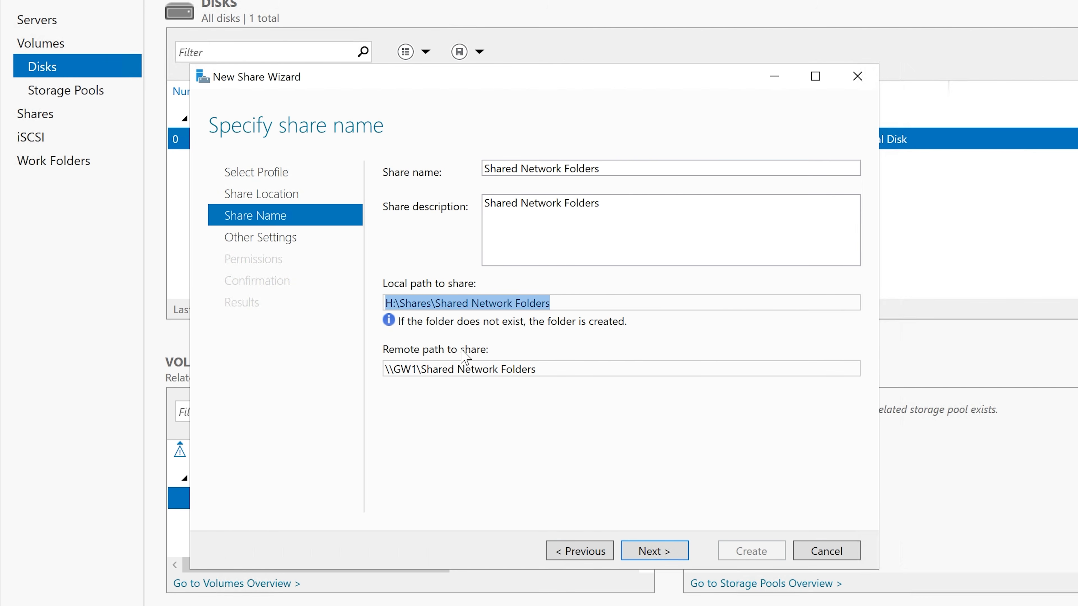
click(389, 302)
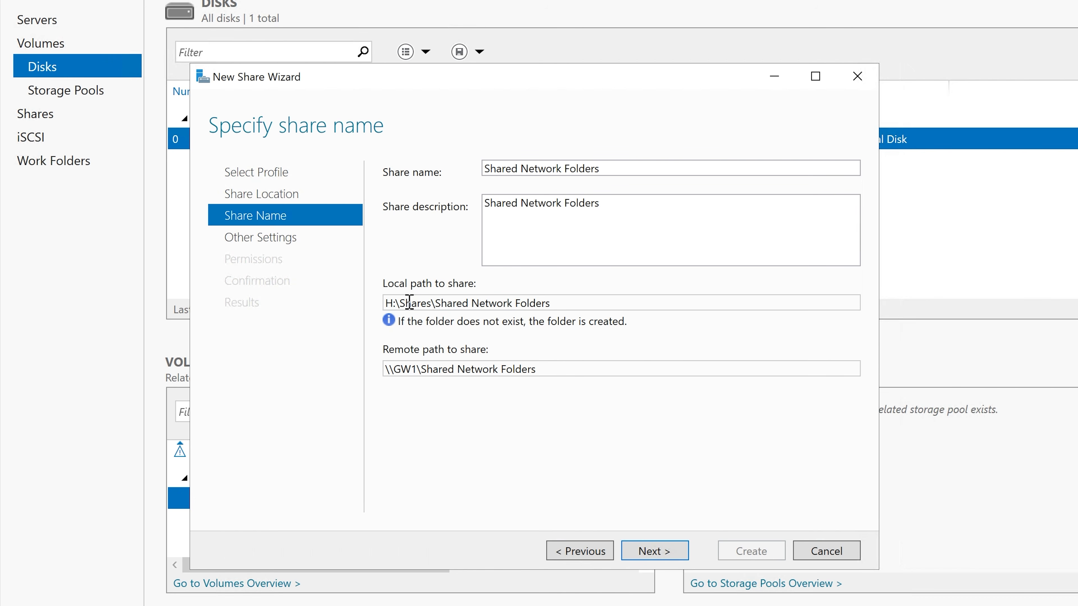
click(378, 605)
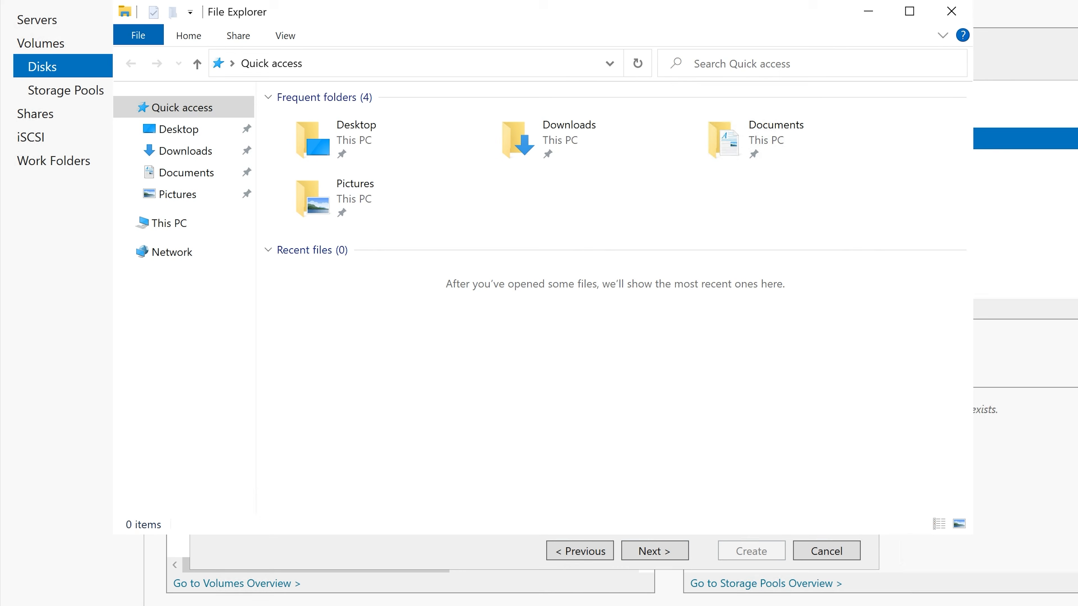
click(170, 223)
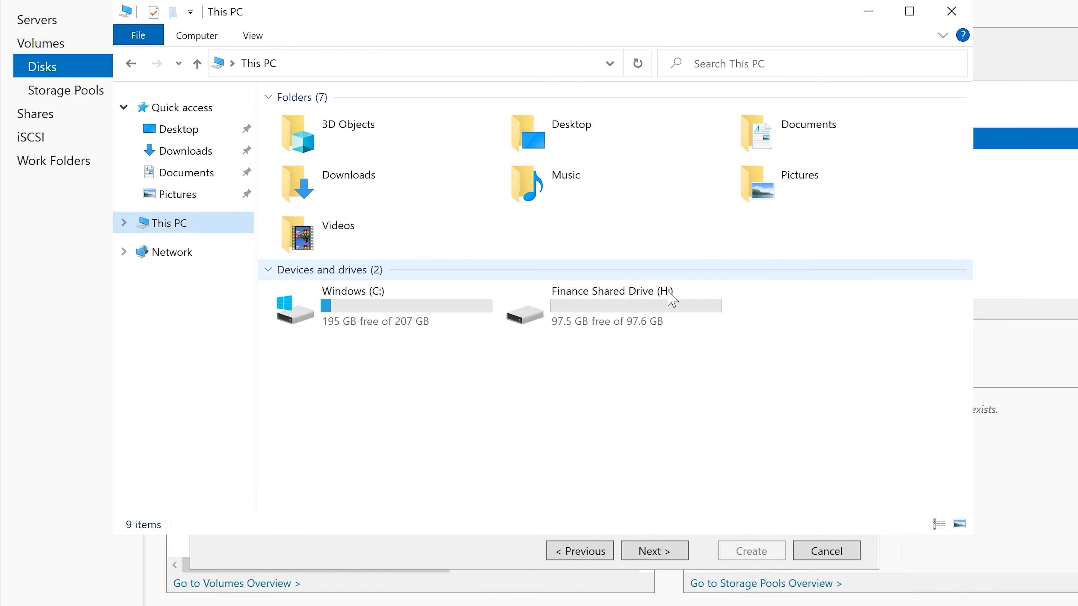
double_click(636, 321)
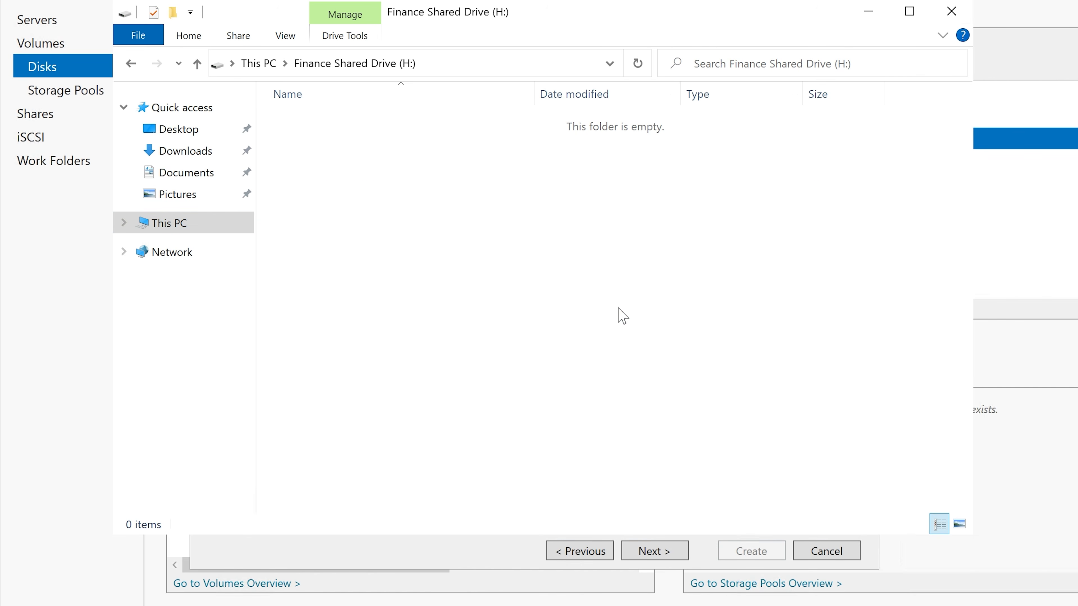
click(868, 12)
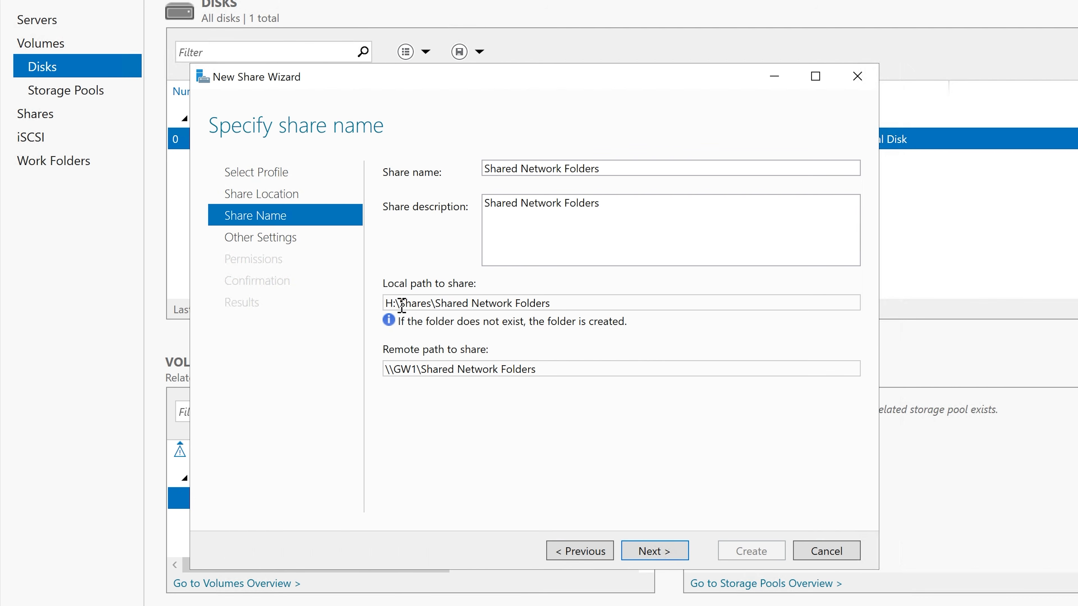
drag(399, 302, 558, 303)
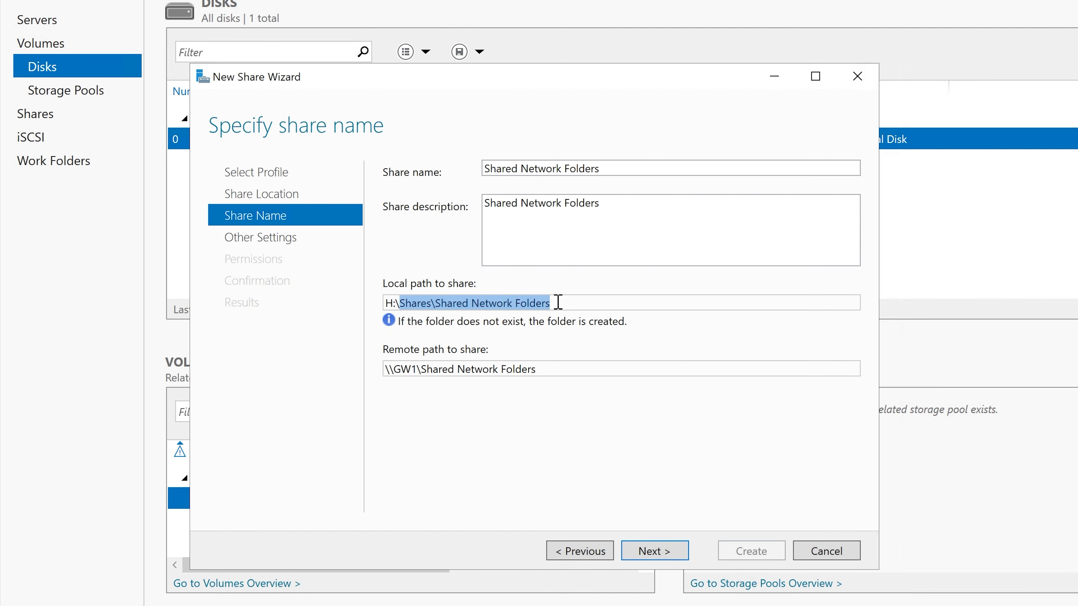
click(427, 602)
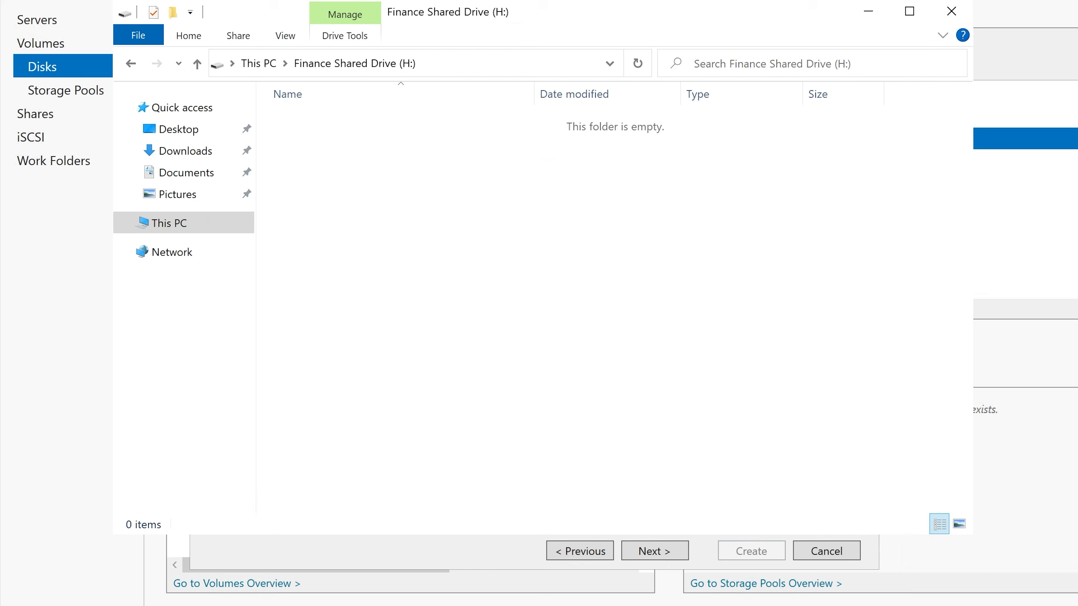
click(868, 11)
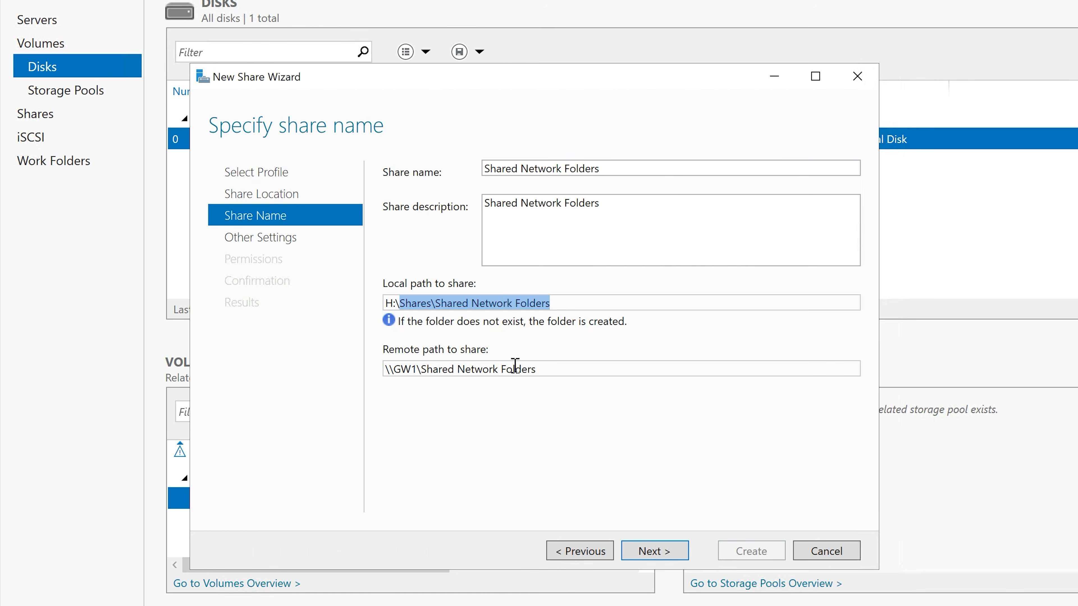
Step: Review the remote path to the share in the New Share Wizard
triple_click(537, 369)
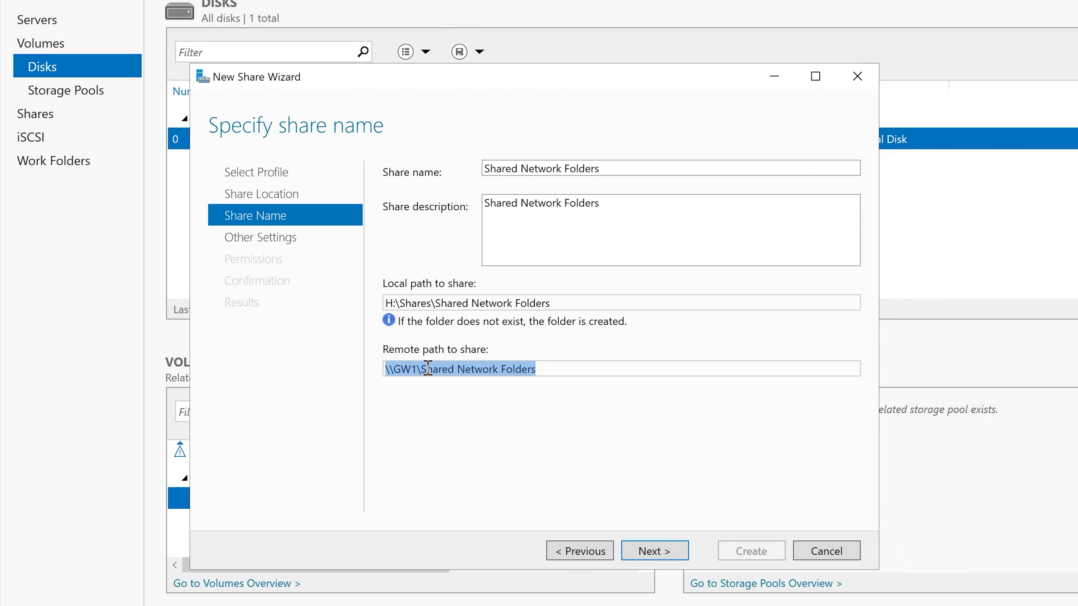
click(548, 369)
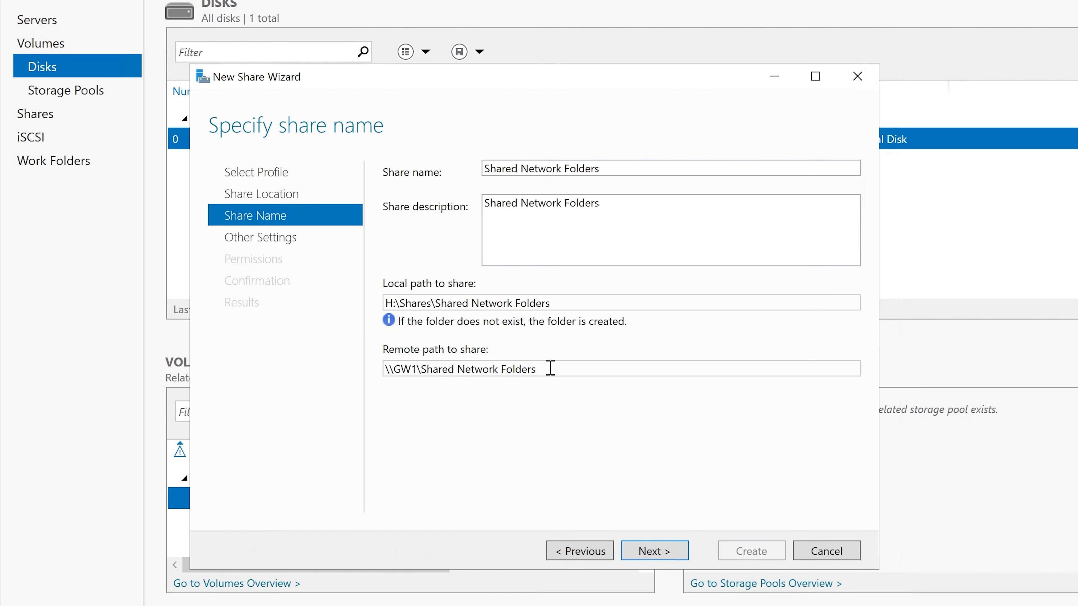
drag(551, 368, 384, 373)
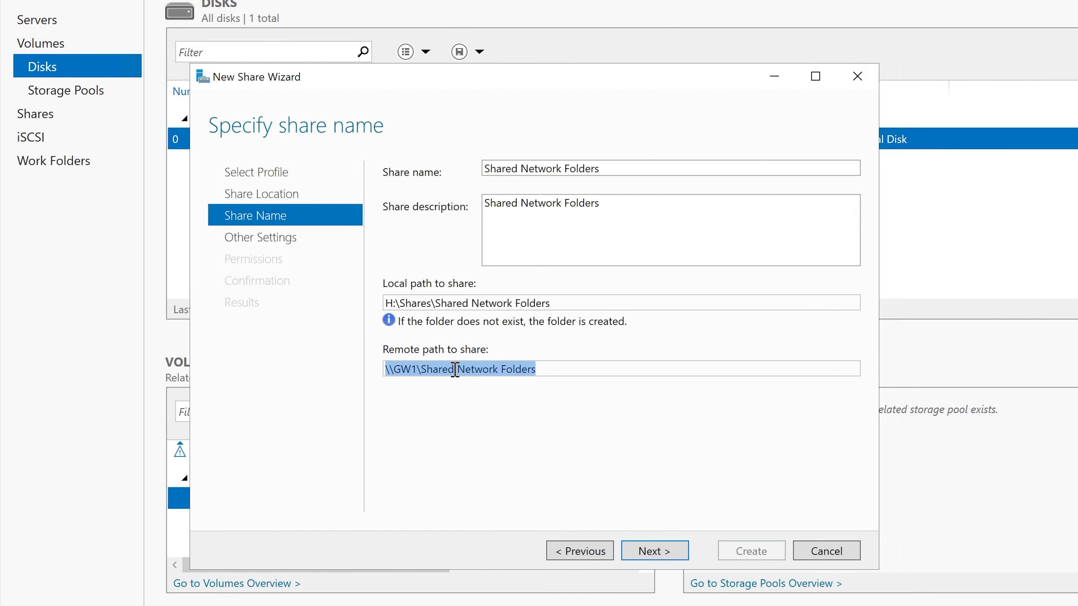
click(554, 369)
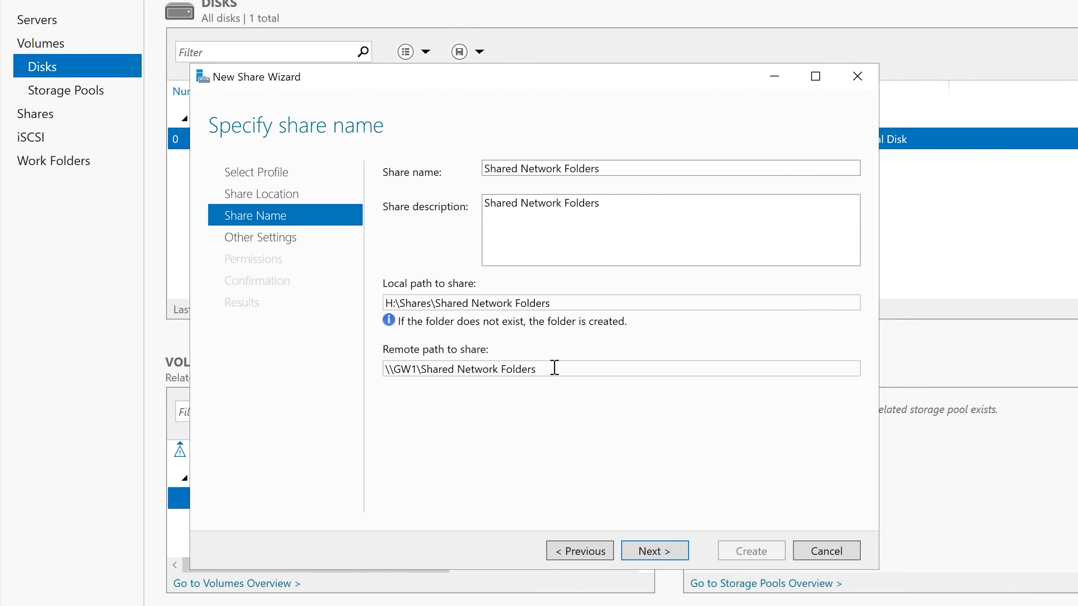
Step: Keep the default share settings, continue to the permissions and widen the Principal and Access columns to read them in full
click(654, 552)
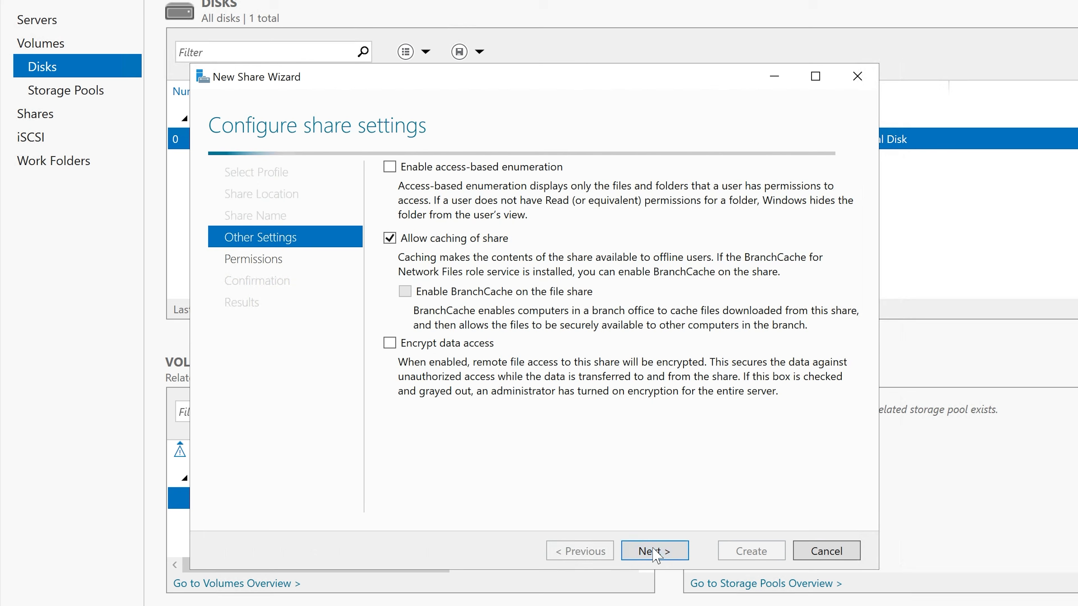
click(644, 552)
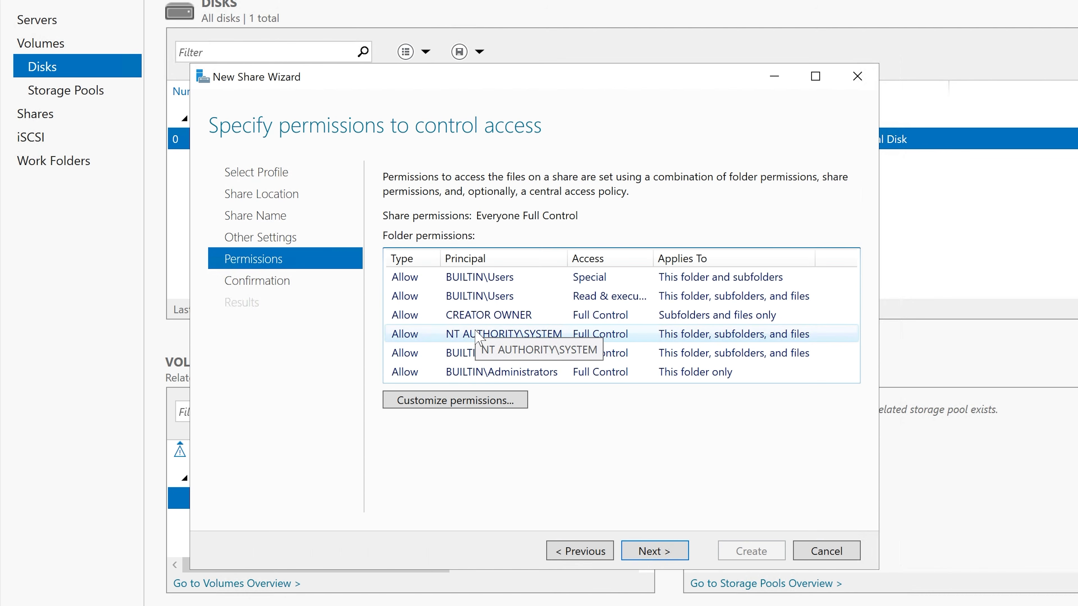
drag(566, 255, 579, 255)
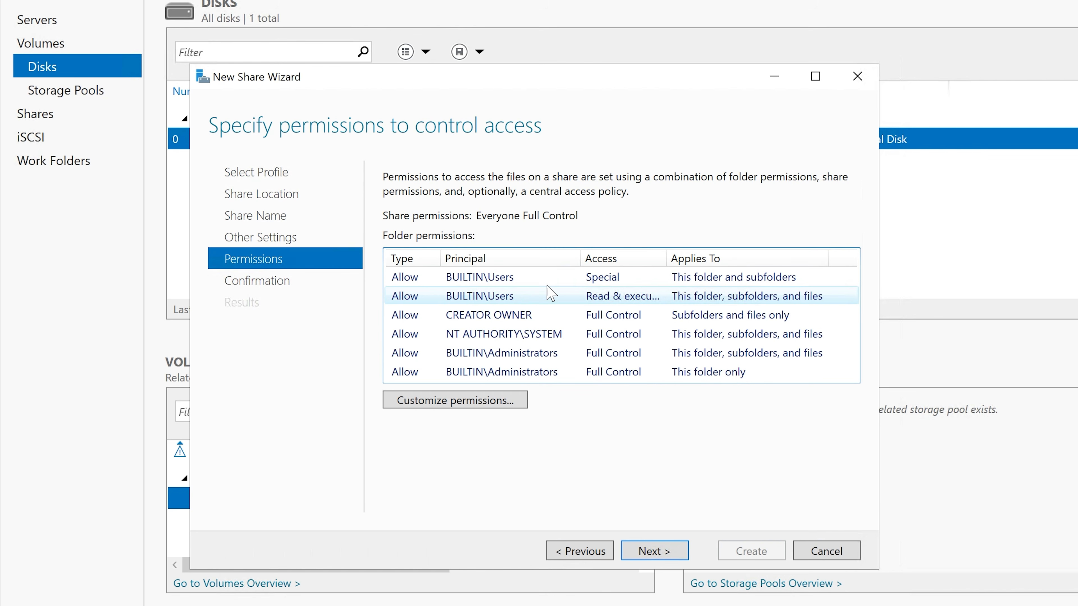
drag(666, 255, 677, 255)
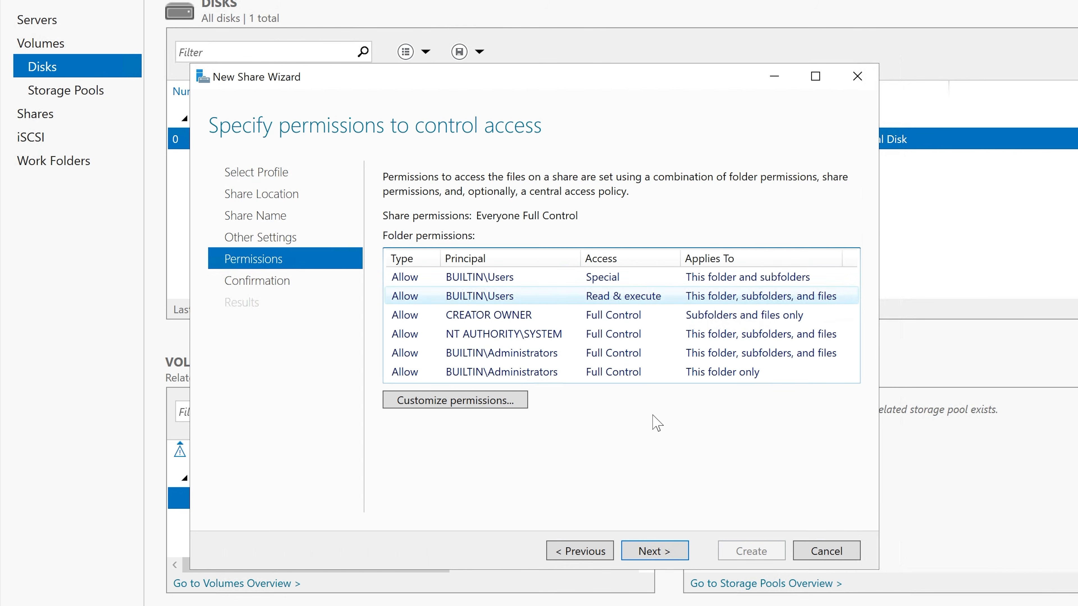
Step: Accept the default folder permissions, create the SMB share and close the wizard
click(665, 552)
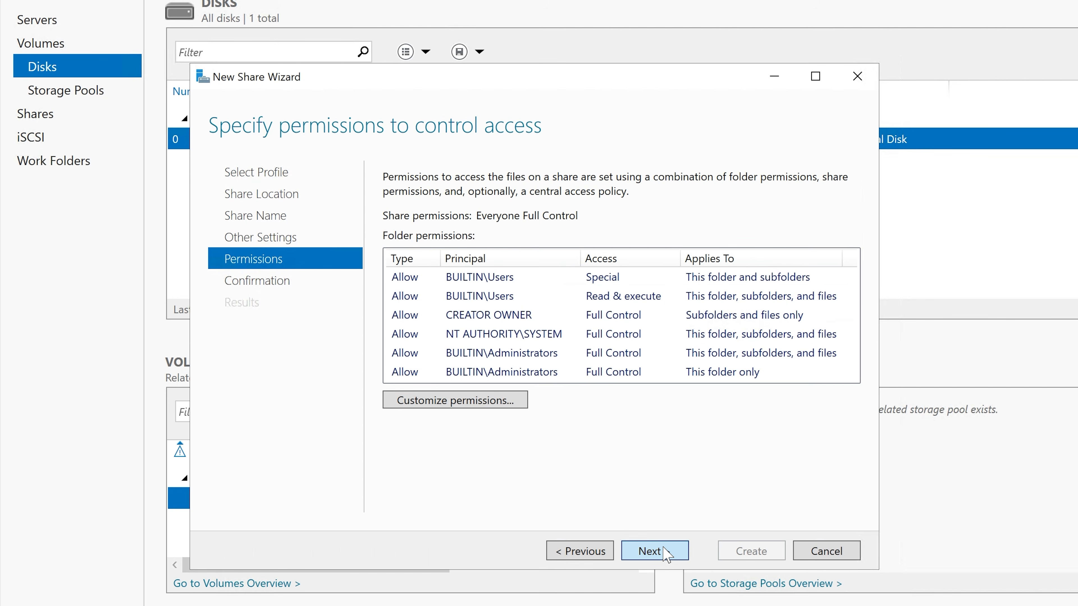
click(665, 551)
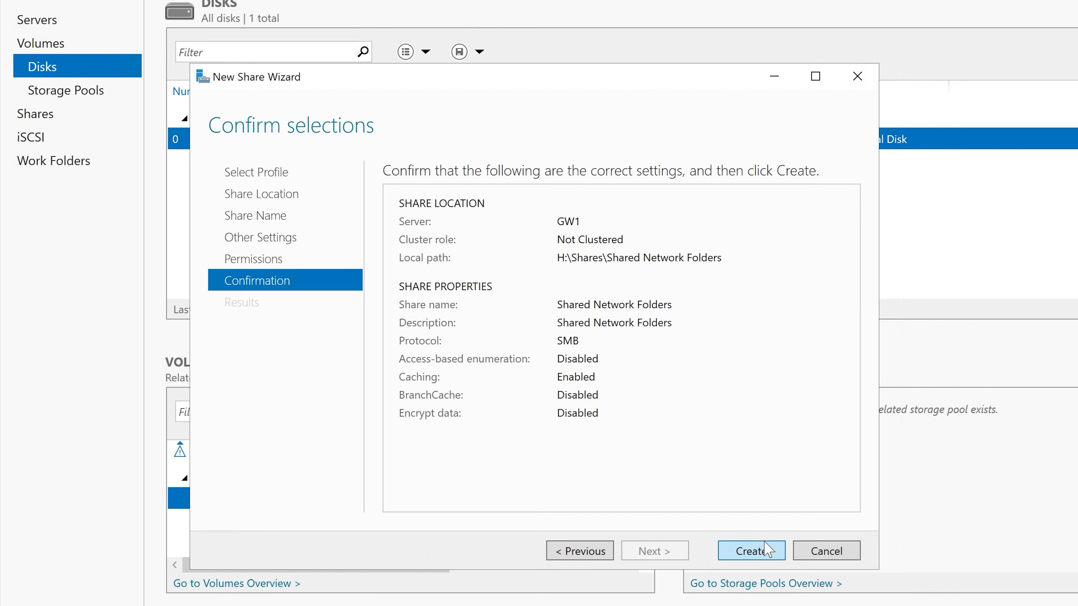
click(756, 548)
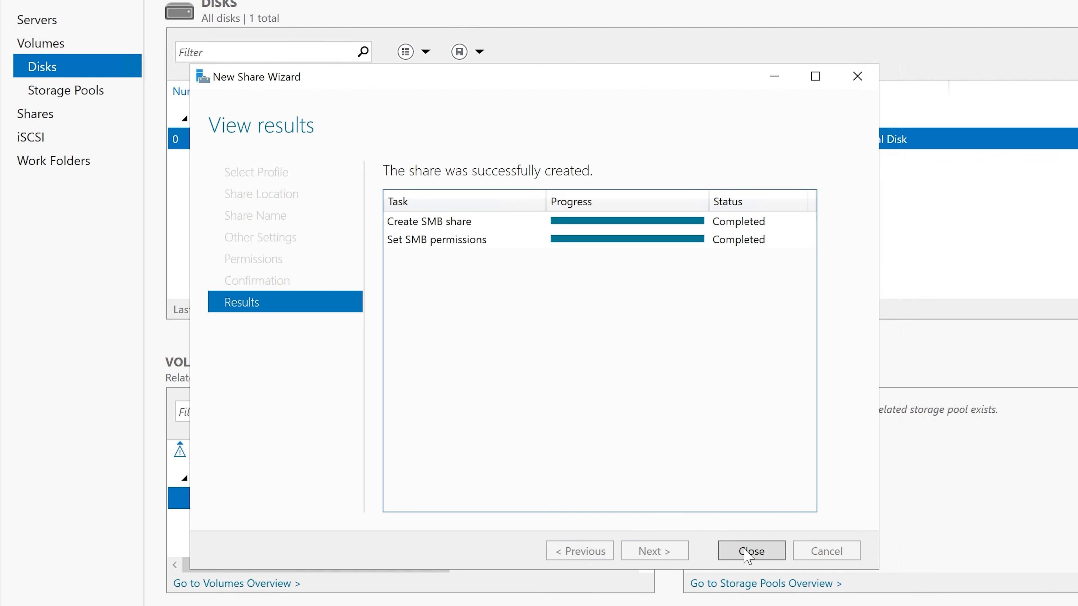
click(750, 551)
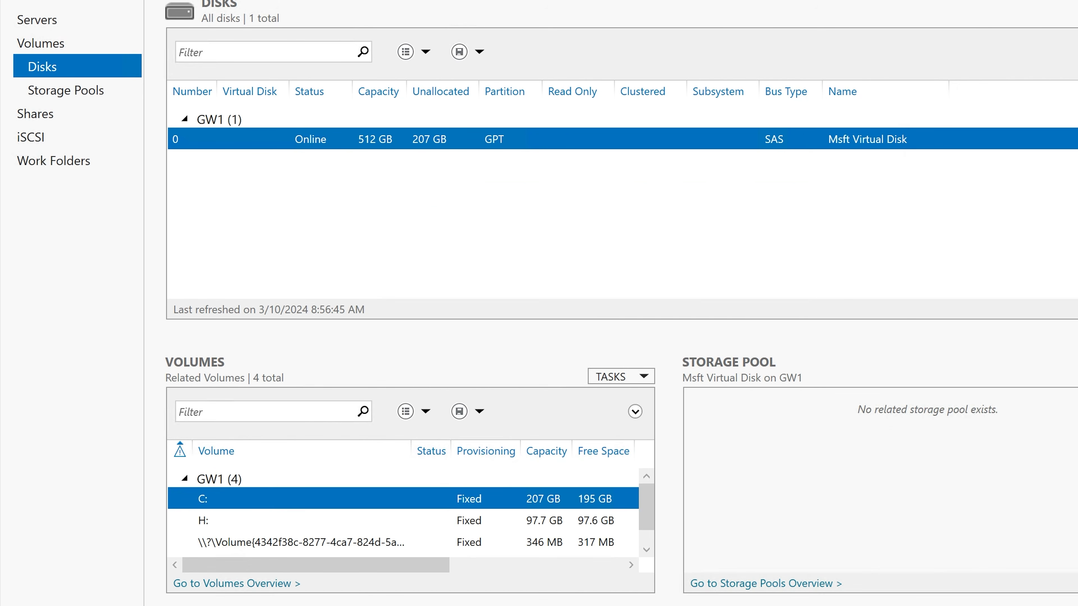
Step: Check the Shares folder and its Shared Network Folders subfolder on the H: drive in File Explorer
click(442, 605)
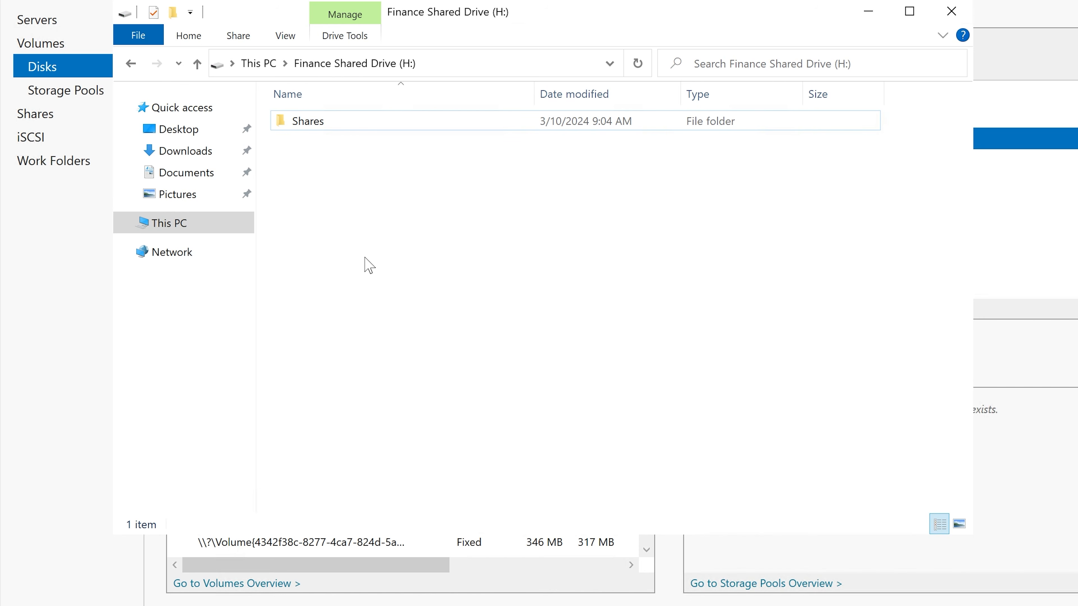
double_click(349, 123)
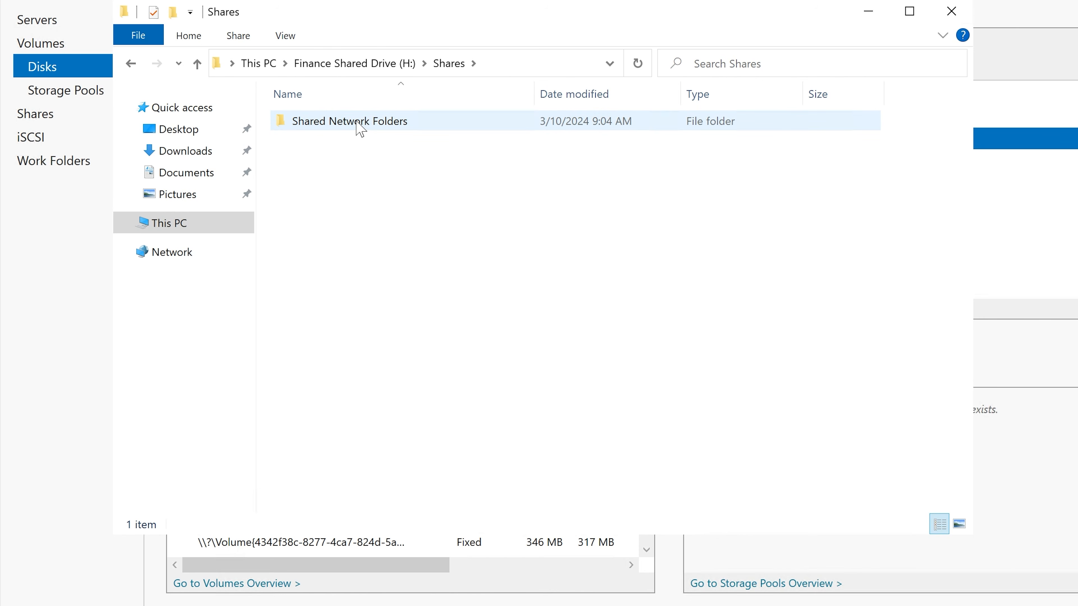
double_click(360, 125)
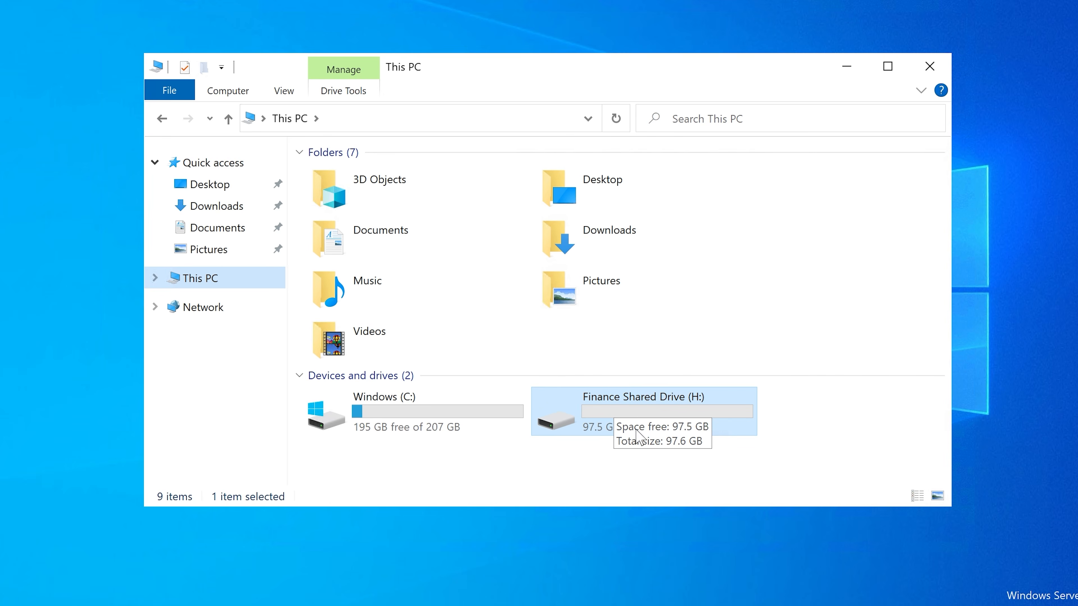
Step: Rename the Finance Shared Drive (H:) volume to "Shared Drive" in its properties, granting administrator permission for the change
right_click(635, 400)
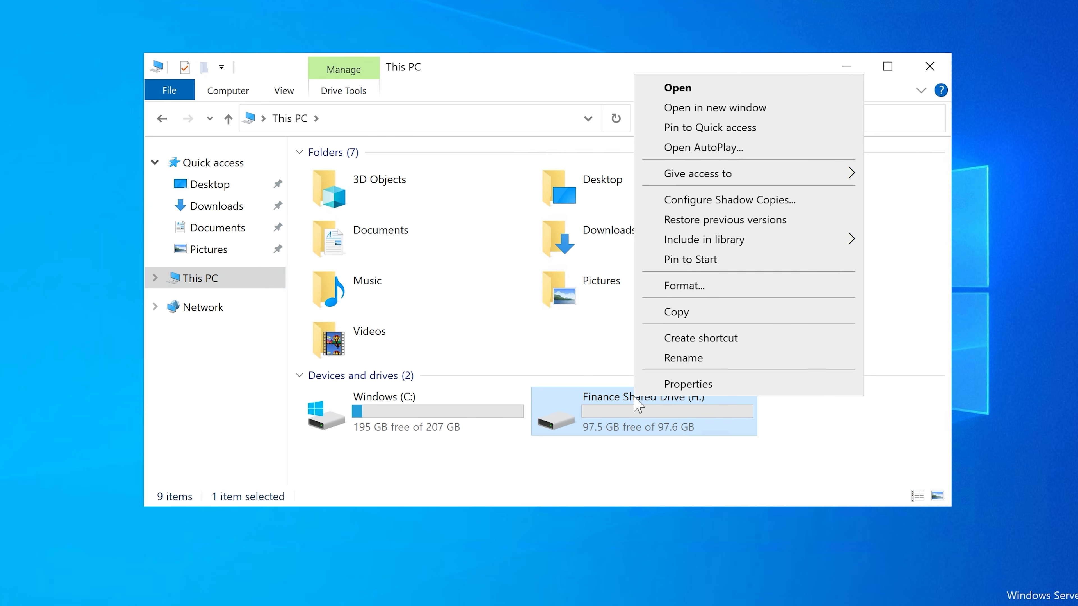
click(686, 384)
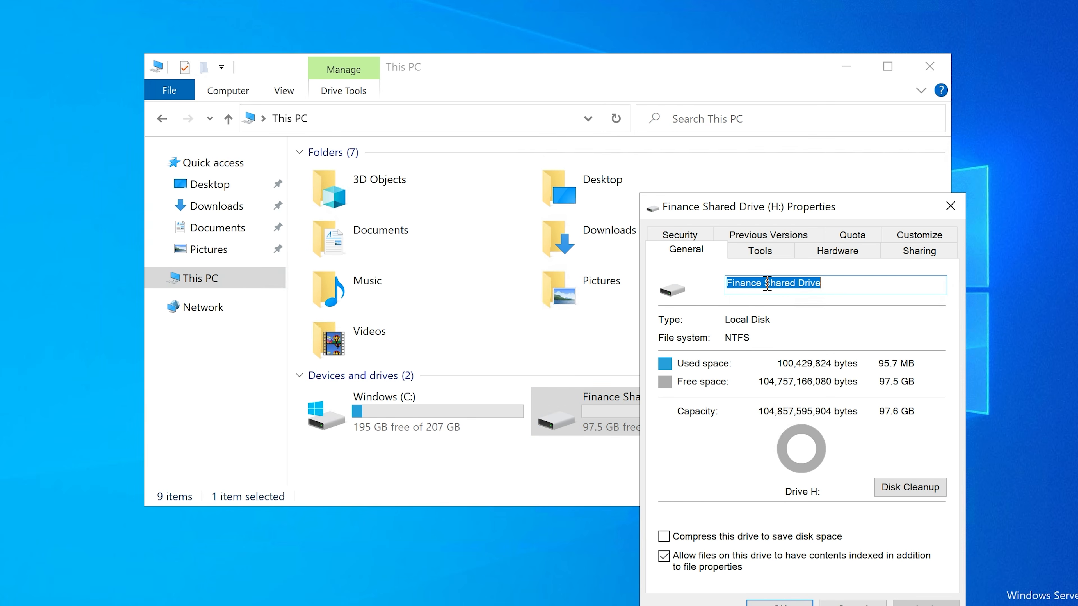
drag(760, 283, 702, 284)
key(BackSpace)
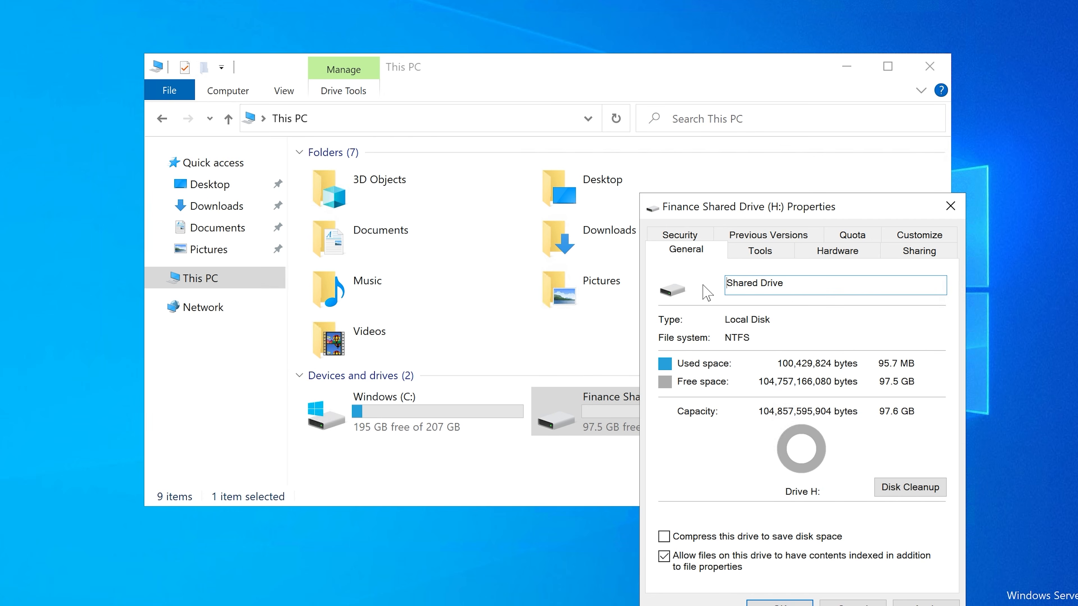
click(925, 603)
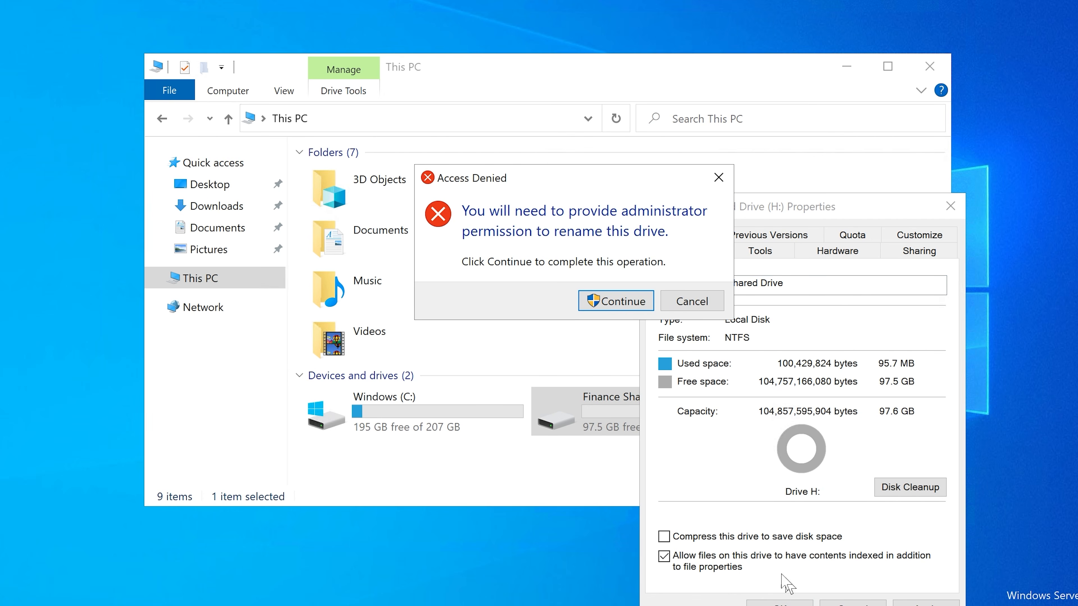
click(629, 300)
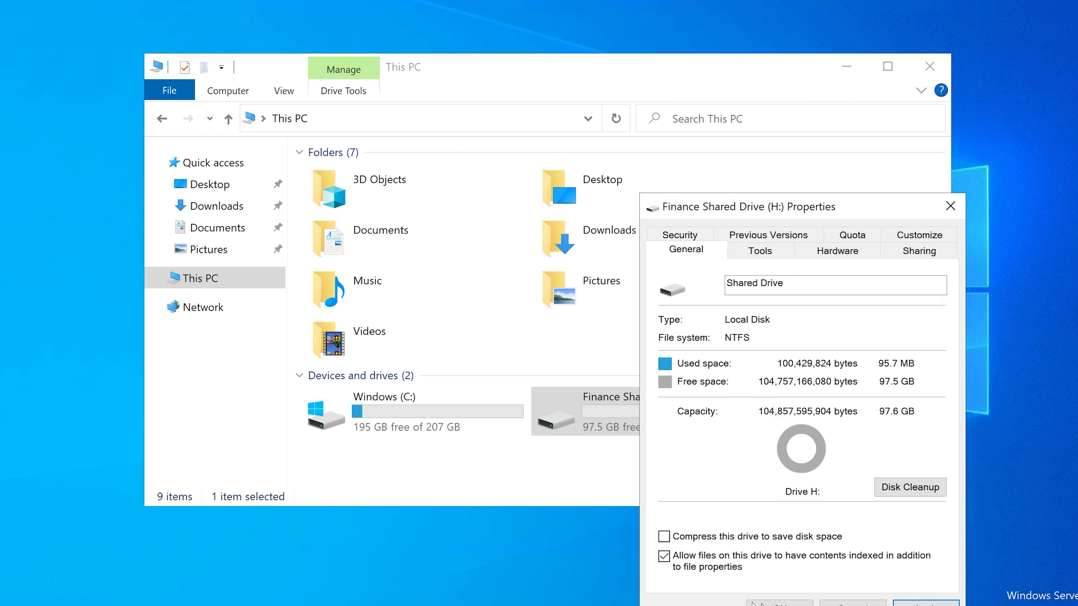
click(766, 602)
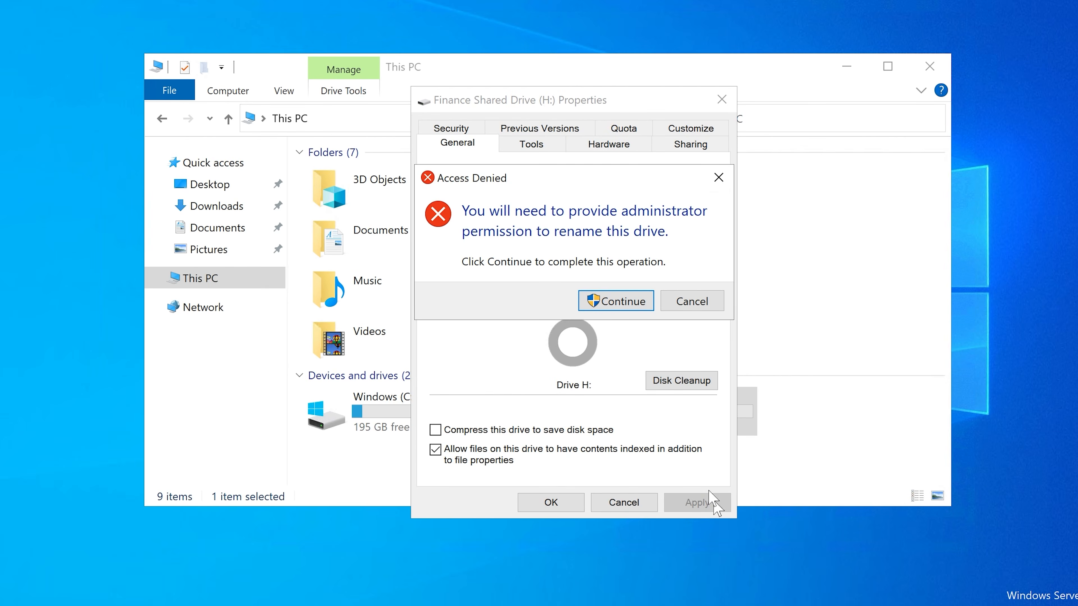
click(634, 302)
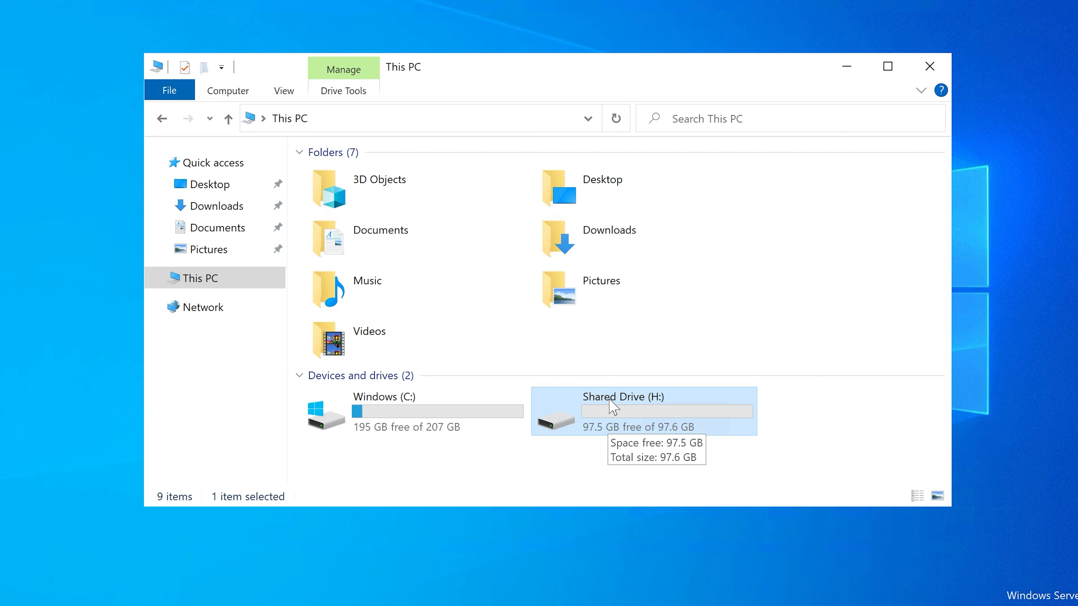
Step: Create a folder named "Finance" inside Shares > Shared Network Folders on the Shared Drive (H:)
double_click(612, 406)
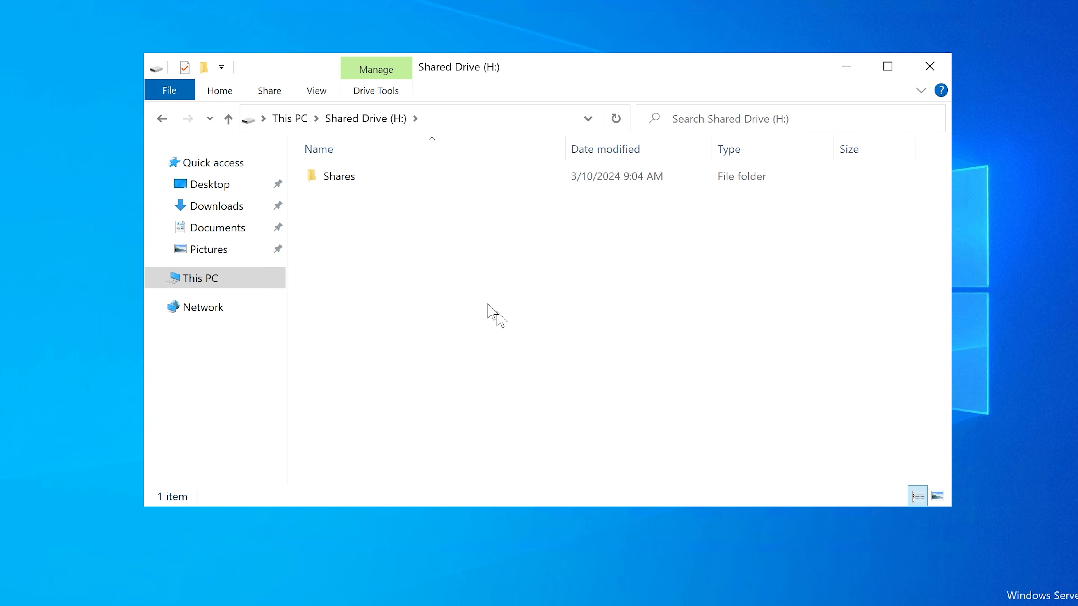
click(351, 179)
double_click(350, 180)
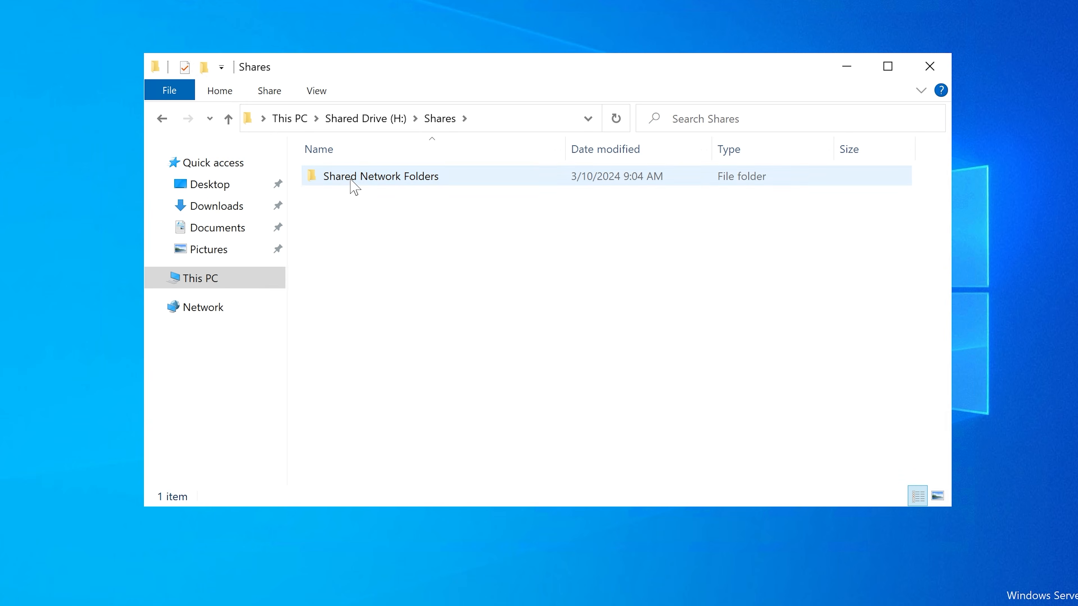
double_click(351, 180)
right_click(363, 229)
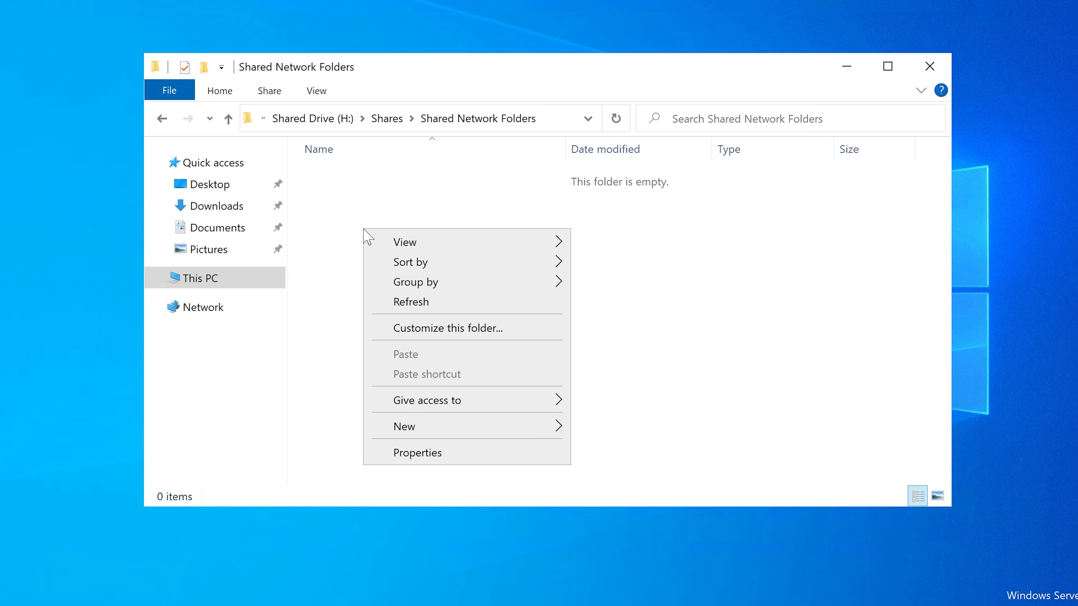
mouse_move(544, 427)
click(613, 434)
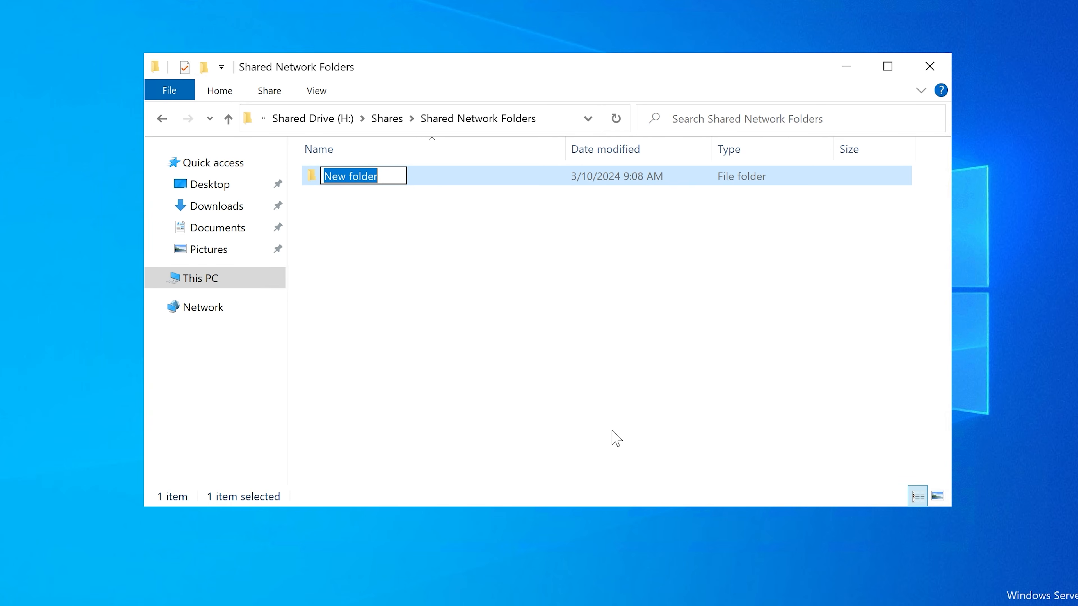
text(Finance)
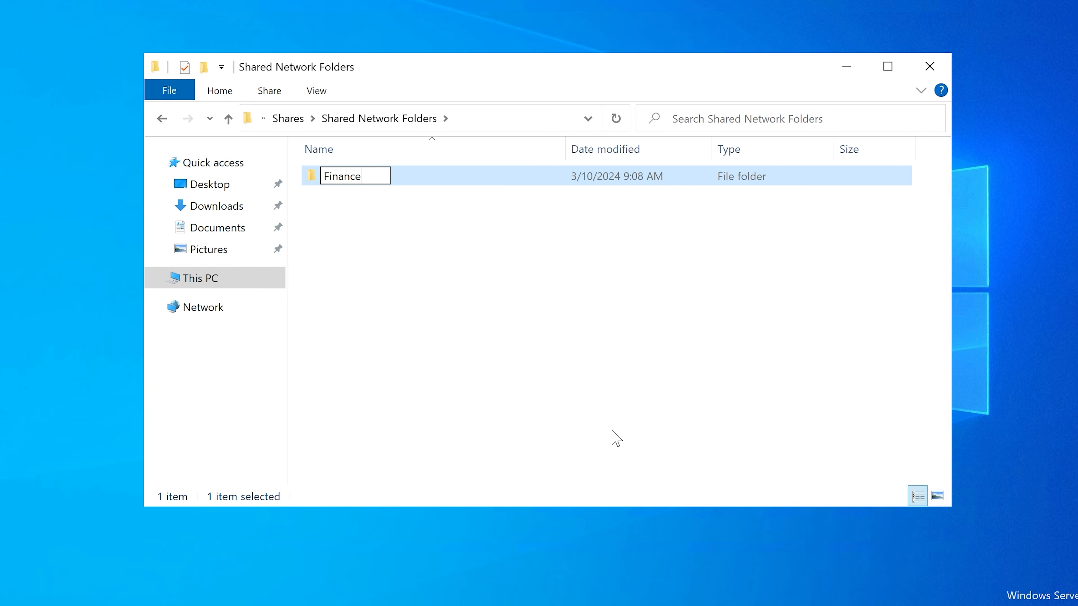
key(Return)
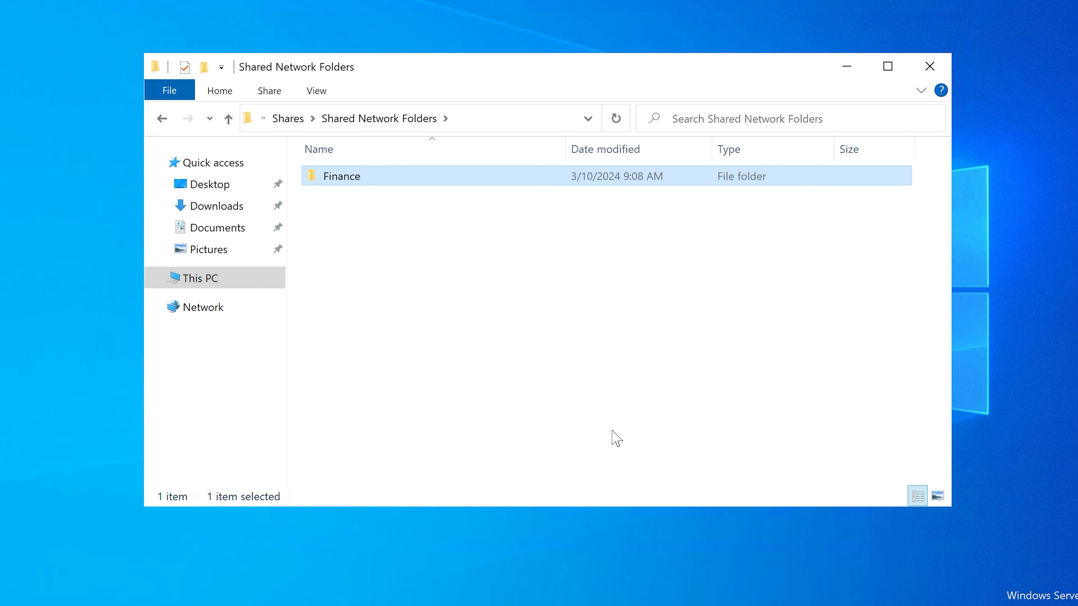
Step: Add a folder named "HR" alongside the Finance folder in Shared Network Folders
click(331, 225)
right_click(327, 244)
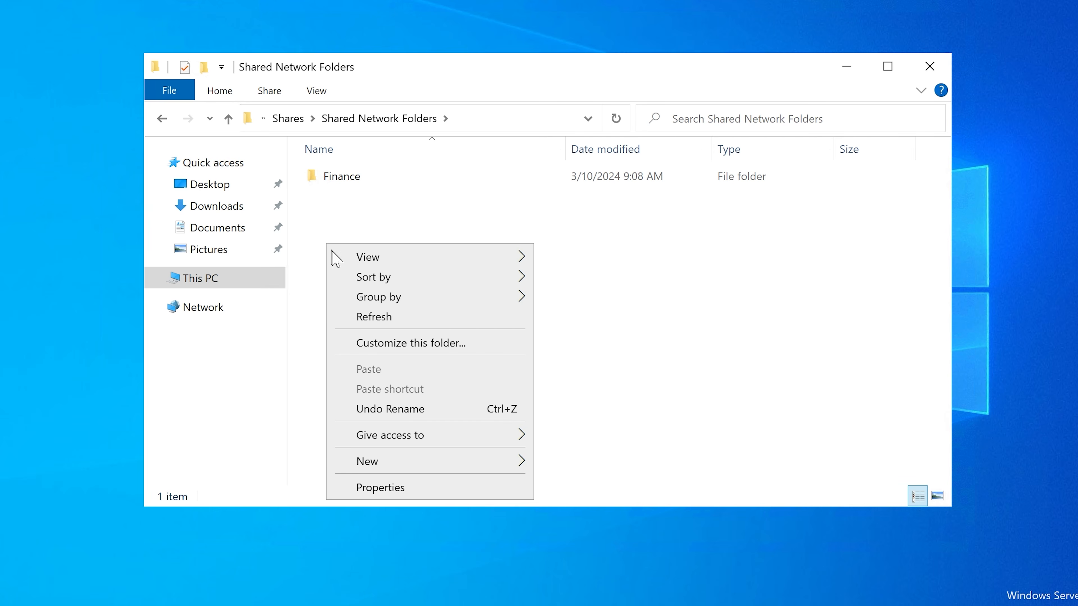
mouse_move(534, 463)
click(577, 464)
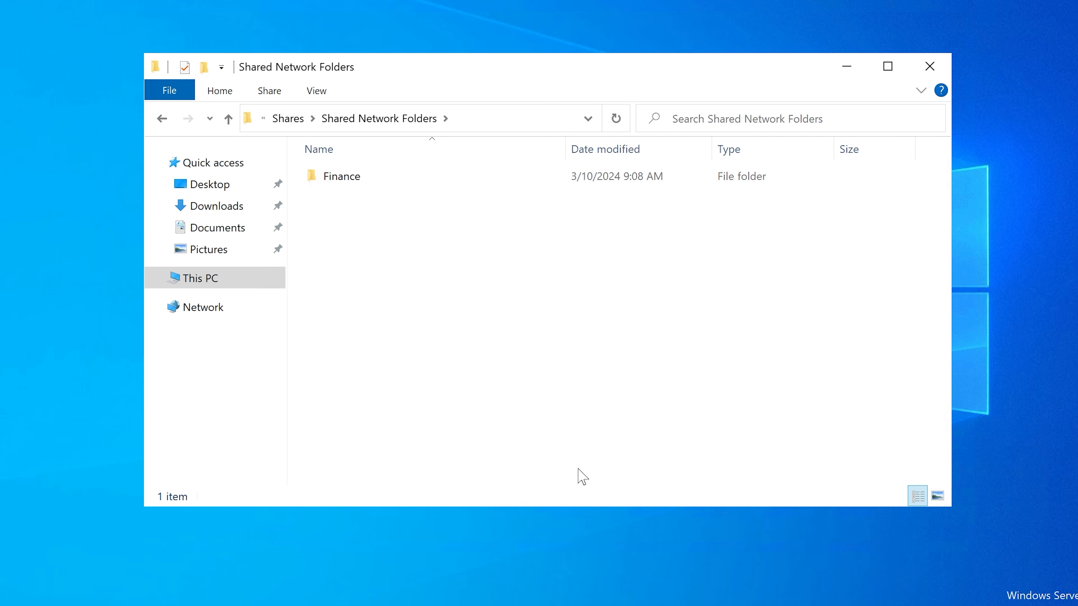
text(HR)
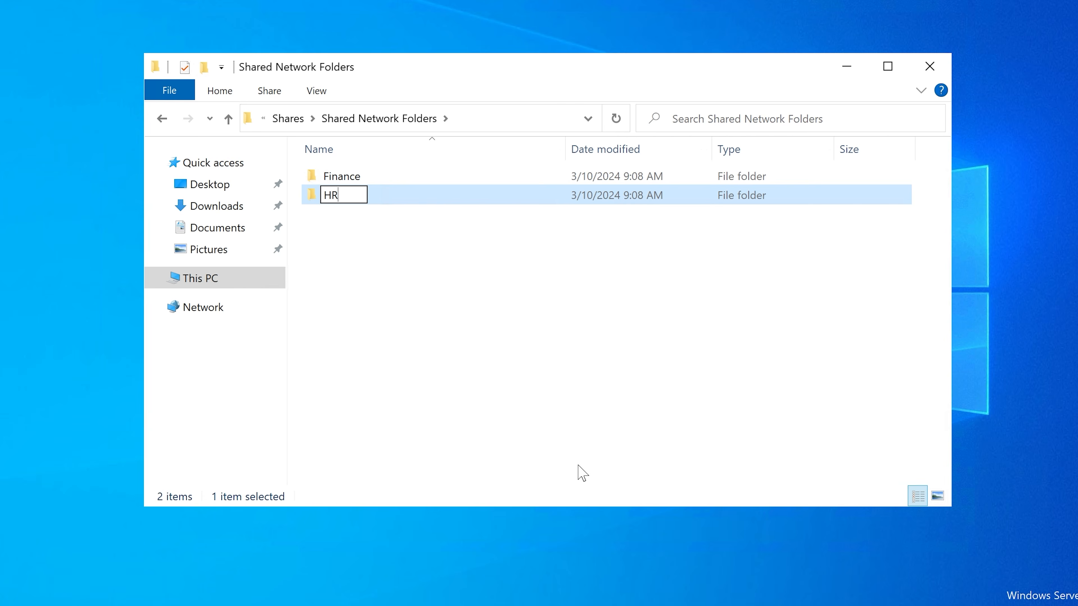
key(Return)
Step: Add a folder named "Marketing" to Shared Network Folders
right_click(455, 297)
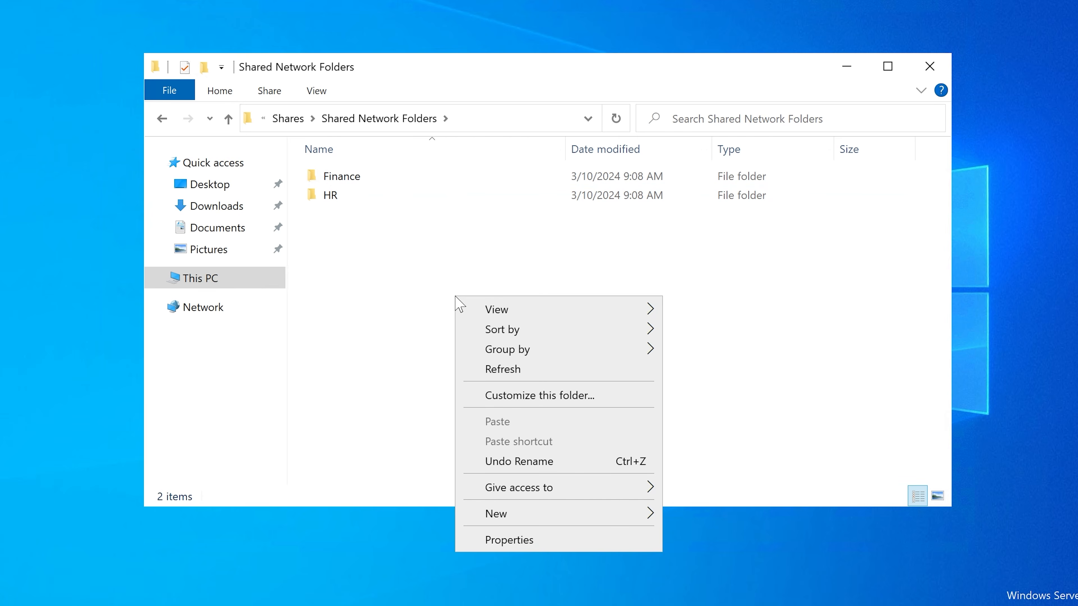
mouse_move(637, 513)
click(718, 515)
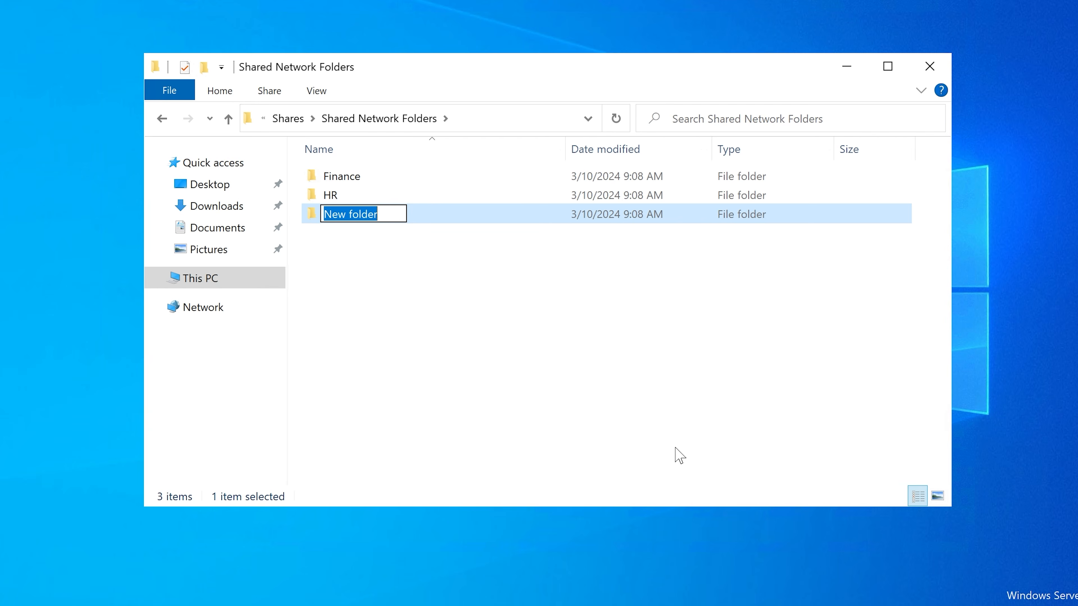
text(Marketing)
key(Return)
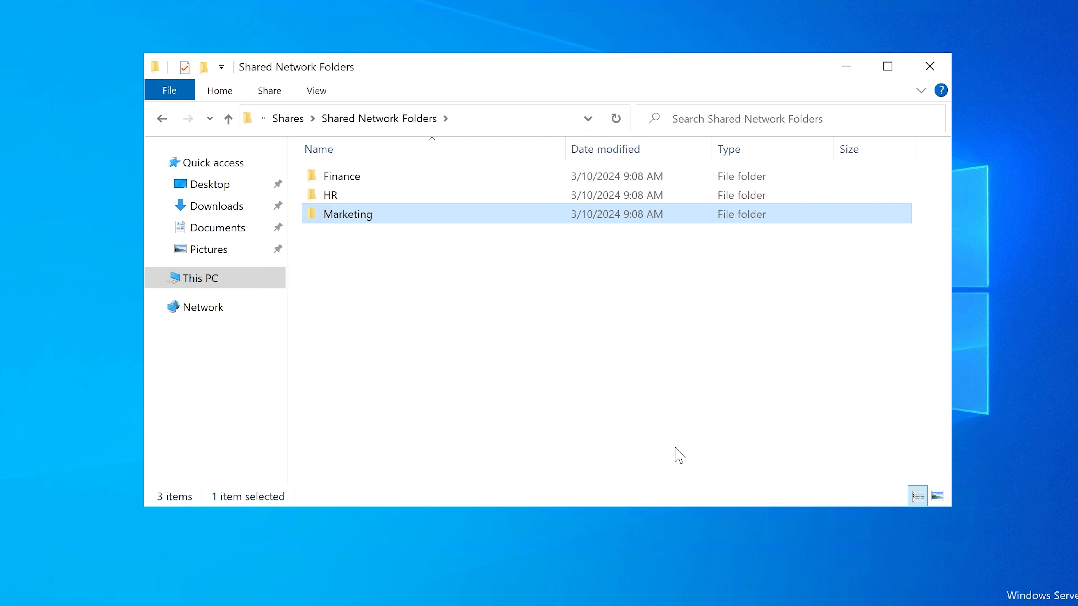
click(395, 288)
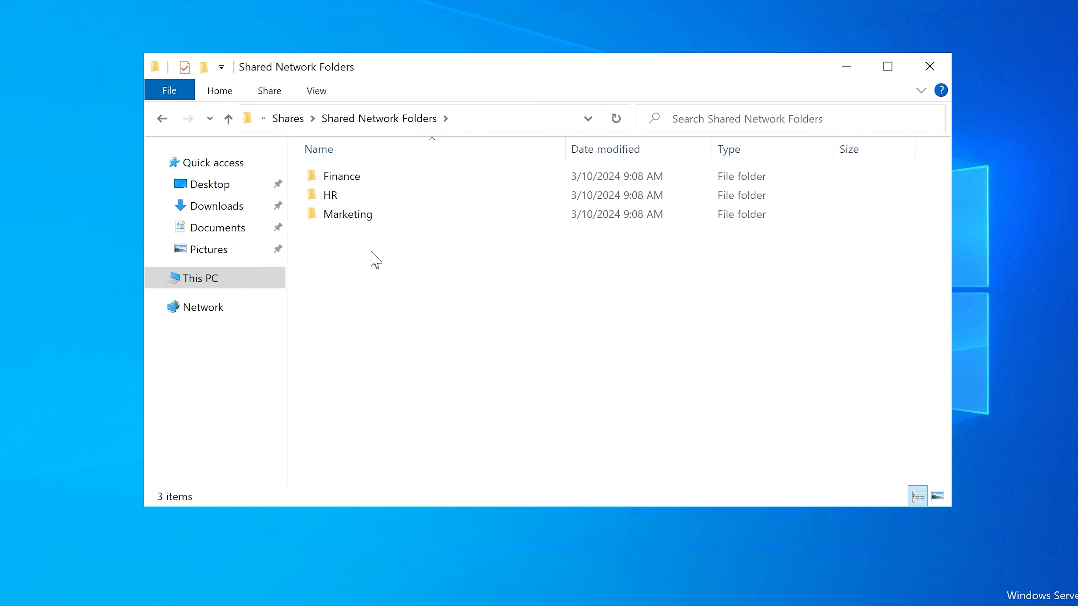
Step: Add a folder named "IT" to Shared Network Folders and clear the selection
right_click(344, 244)
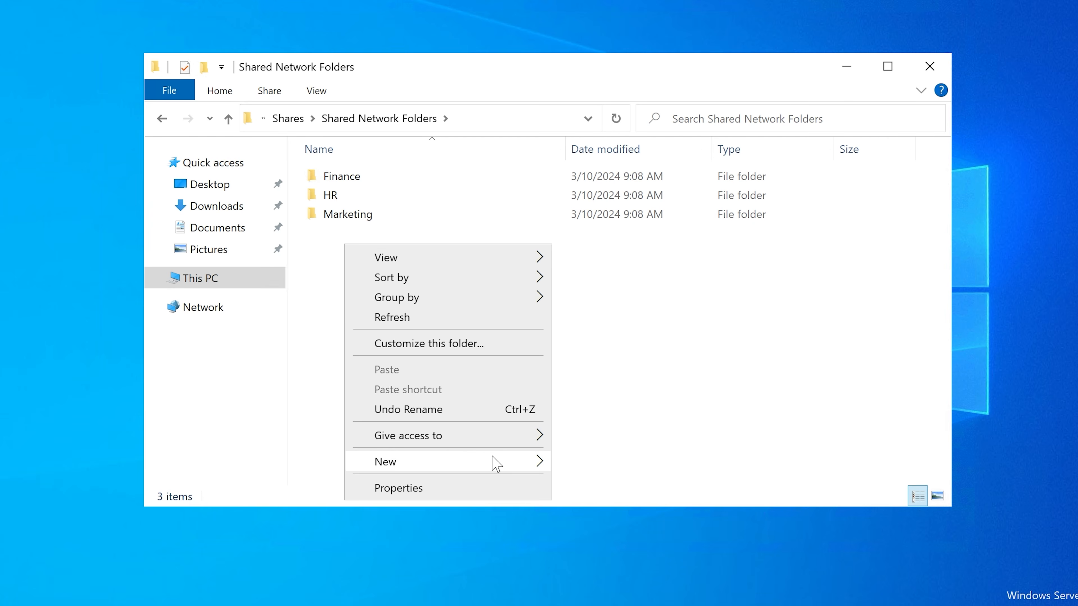
mouse_move(494, 462)
click(595, 470)
text(IT)
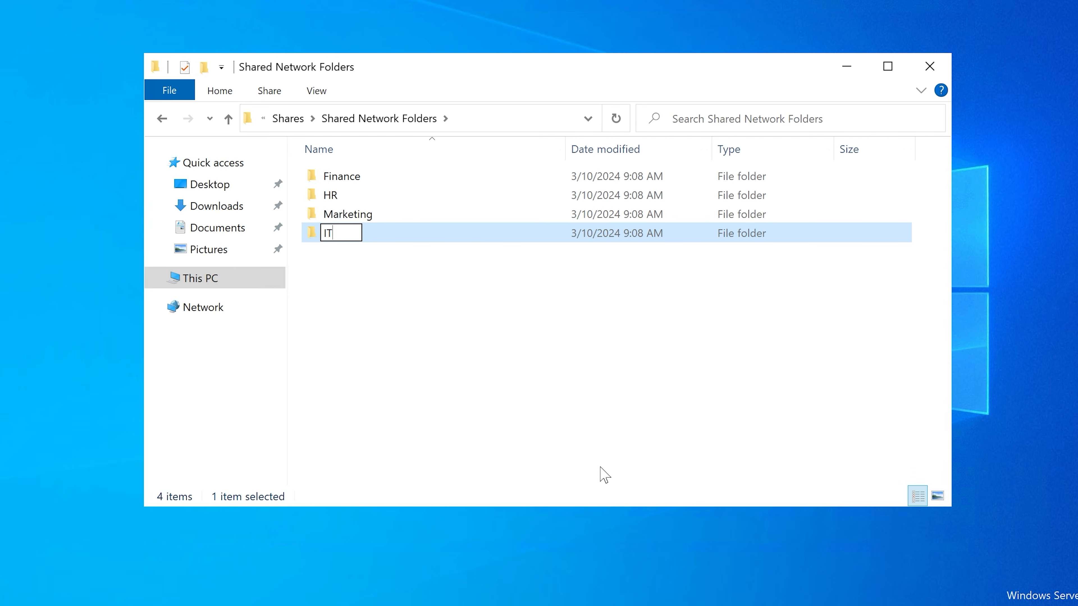
key(Return)
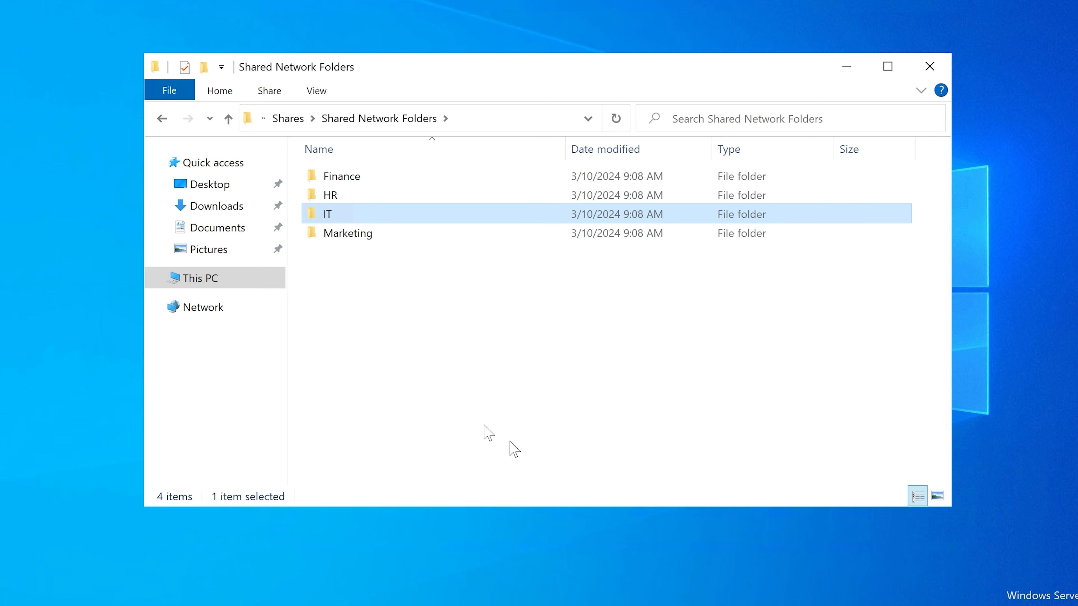
click(379, 294)
click(368, 183)
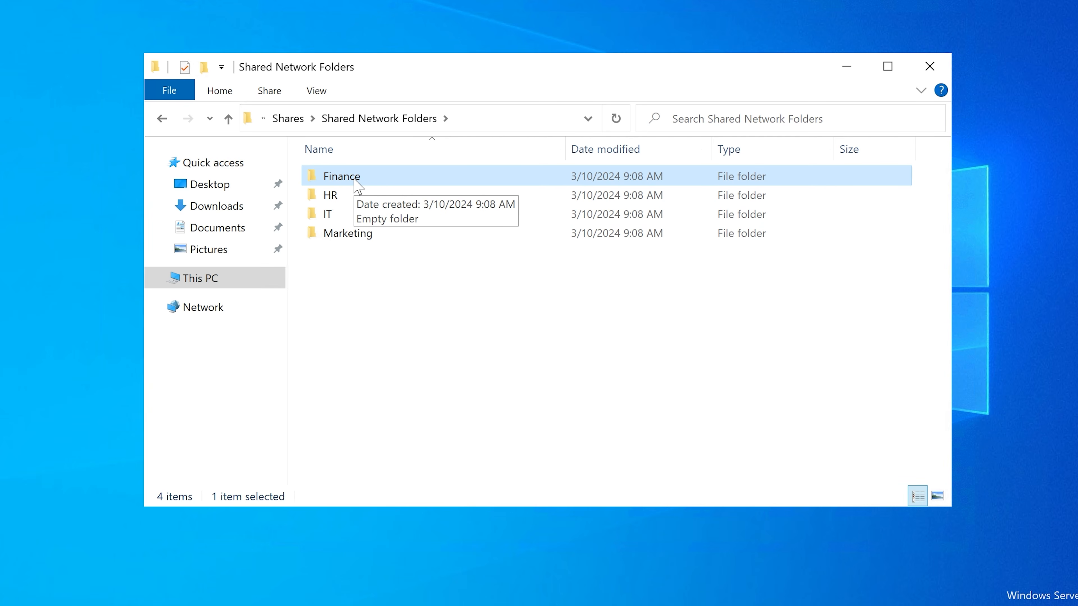
click(357, 214)
click(358, 238)
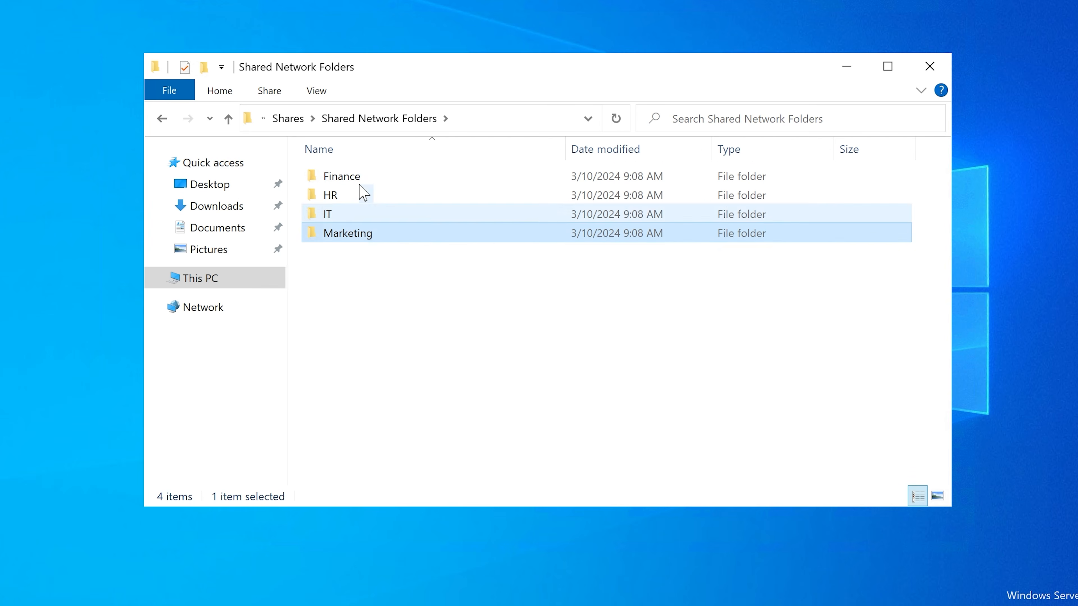
click(361, 176)
click(361, 195)
click(359, 183)
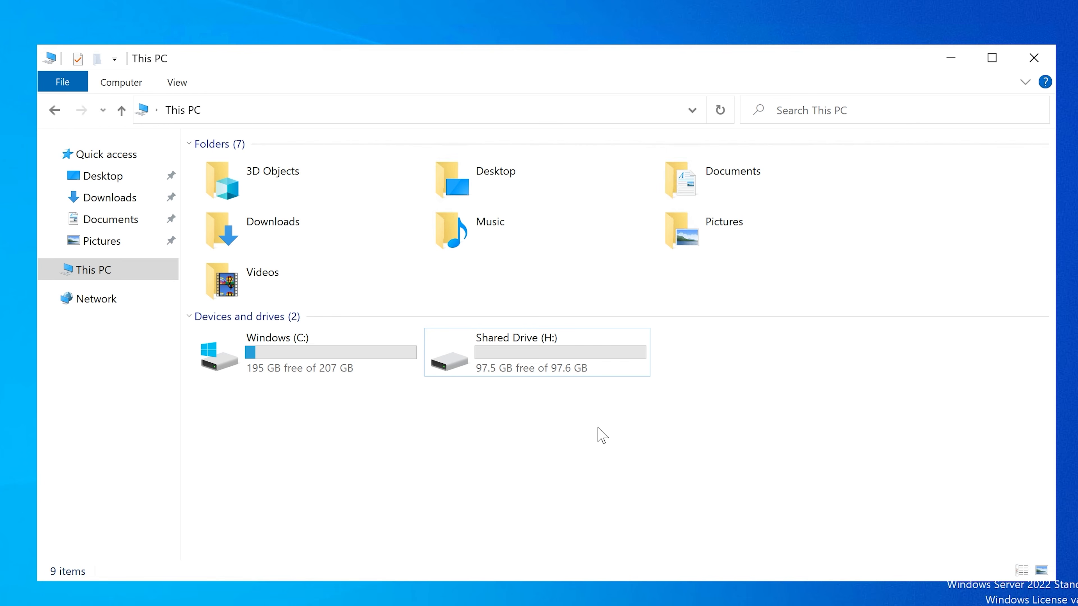
Step: Open the shadow copy configuration for the Shared Drive (H:), granting administrator permission, and move the dialog lower
click(483, 353)
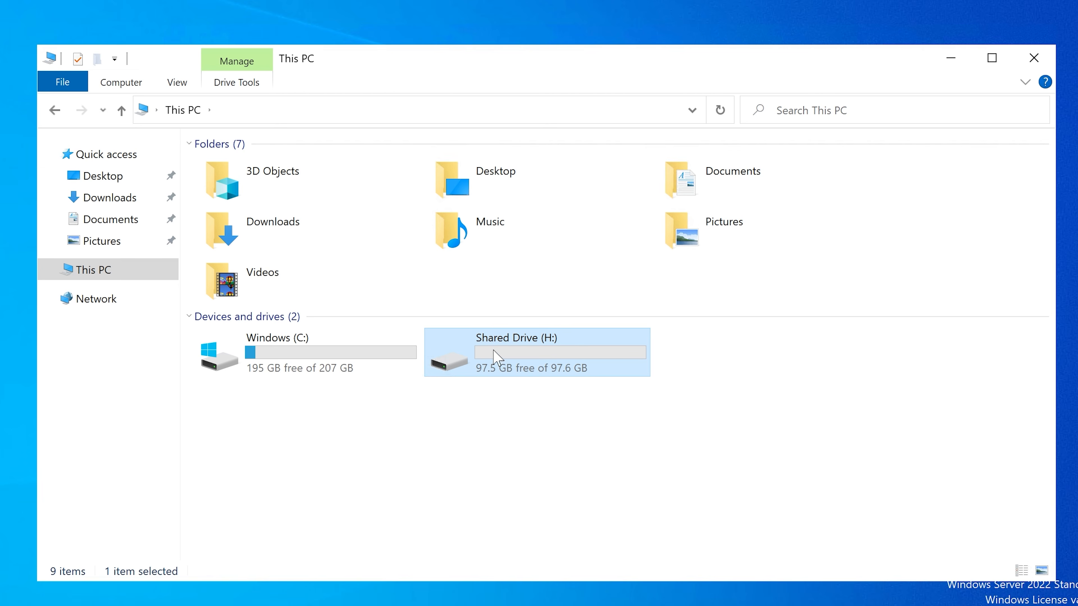
mouse_move(536, 356)
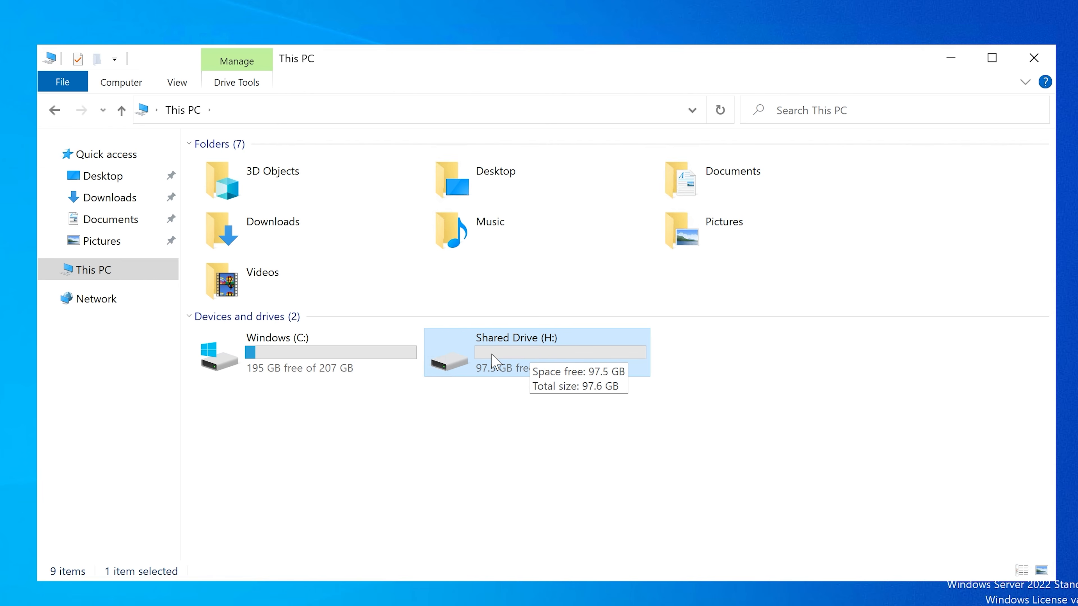
right_click(484, 345)
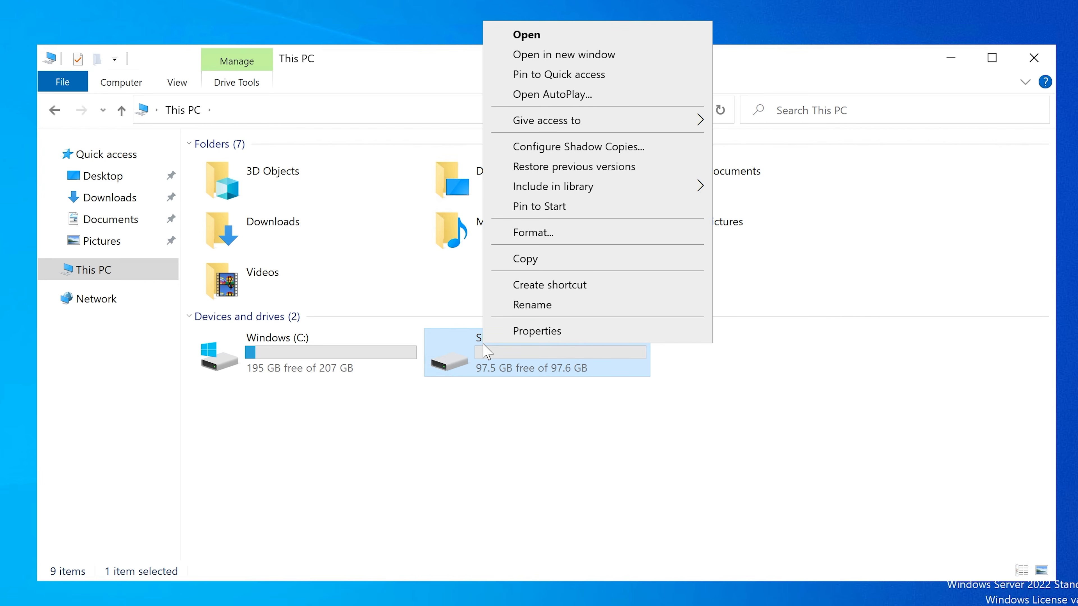
click(595, 149)
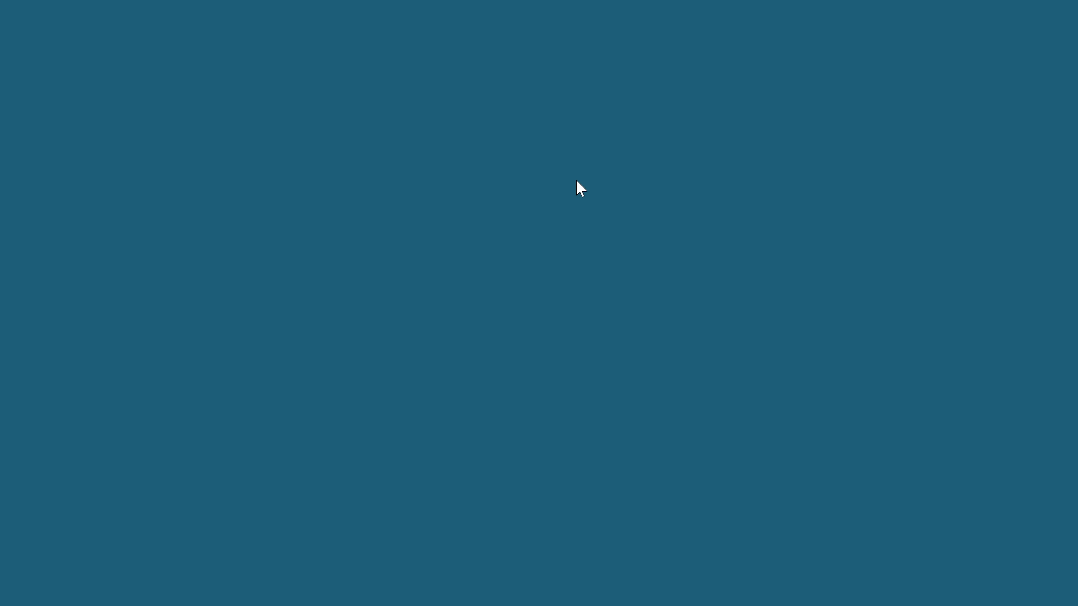
click(462, 420)
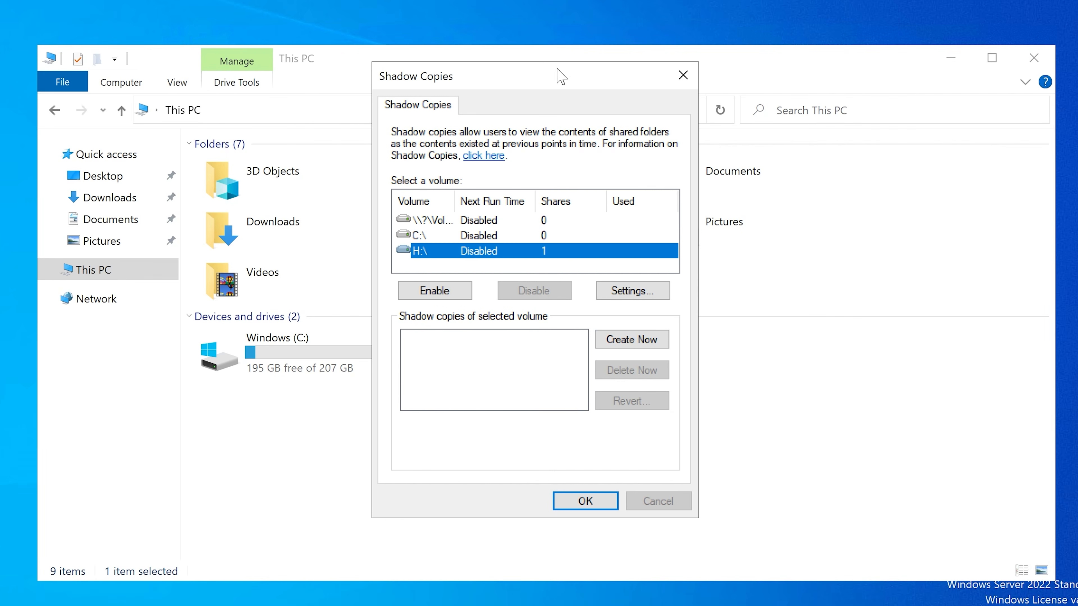
drag(562, 76, 556, 116)
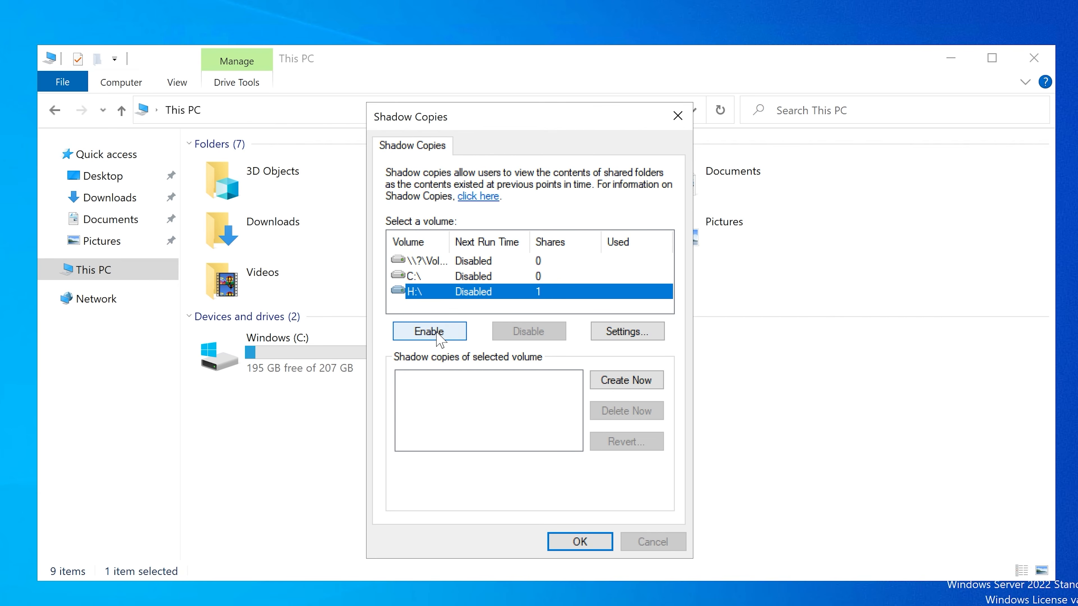
Step: Decline enabling shadow copies with the default settings, open the H:\ shadow copy settings and check which volumes can hold the storage area
click(429, 332)
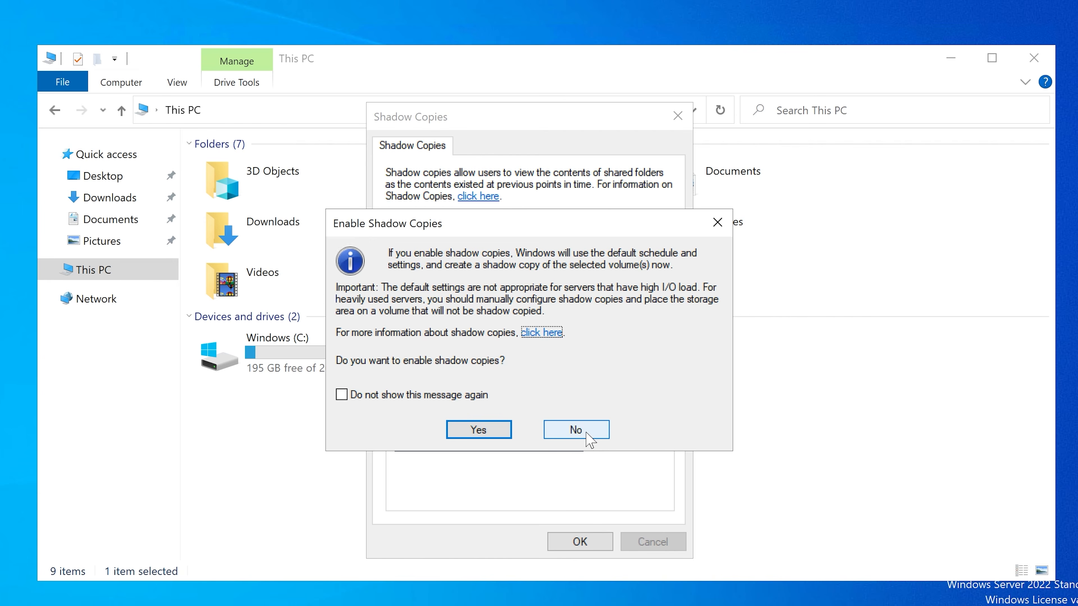
click(585, 430)
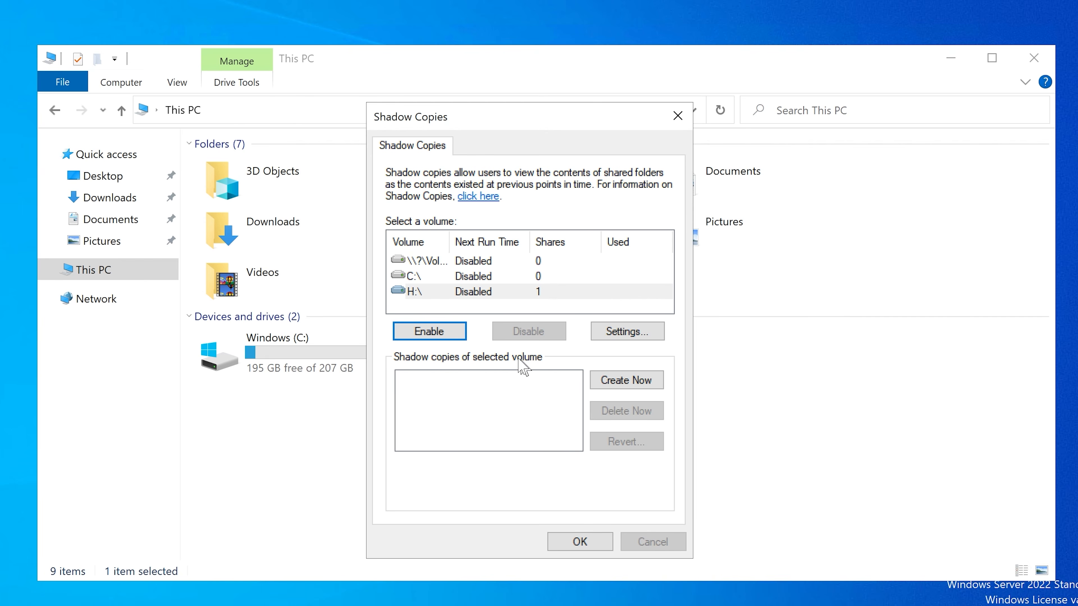
click(614, 332)
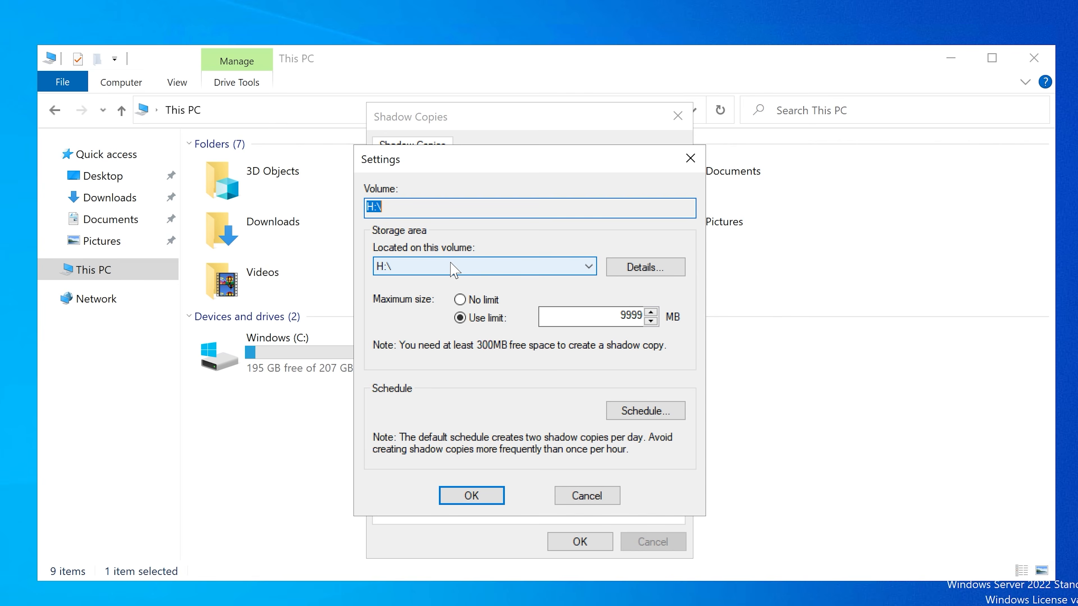
click(453, 269)
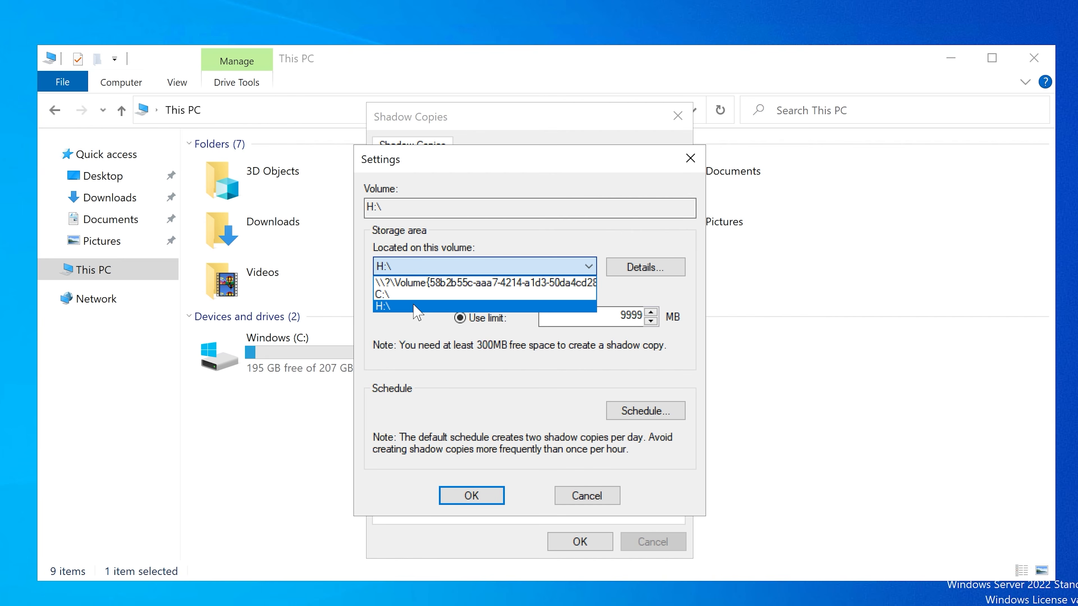
click(479, 385)
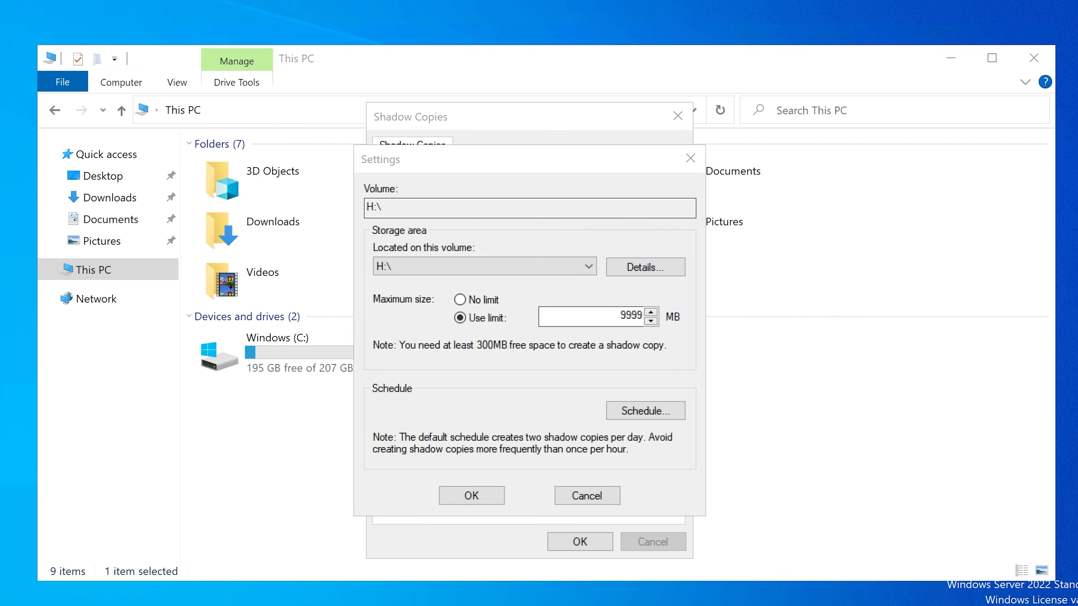
Step: Open Disk Management and start creating a new simple volume in Disk 0's unallocated space
key(super+x)
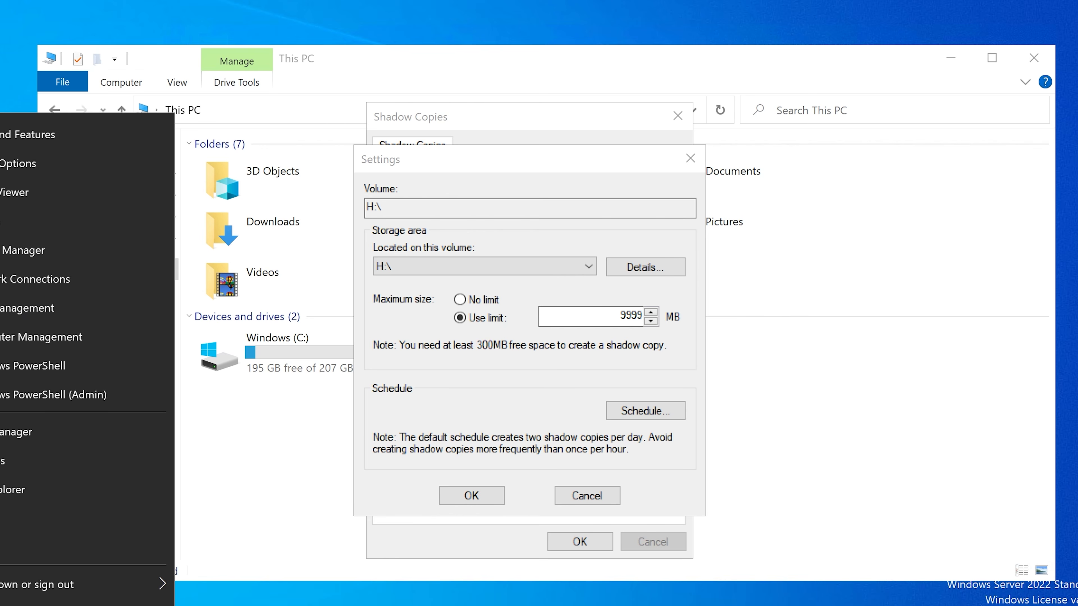
click(15, 308)
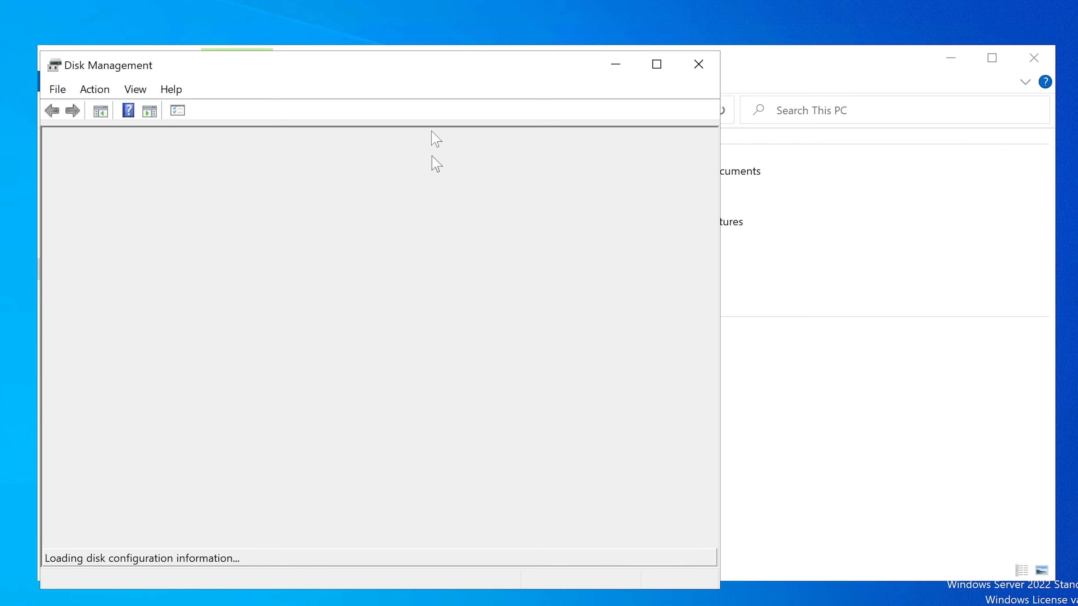
drag(488, 72, 514, 74)
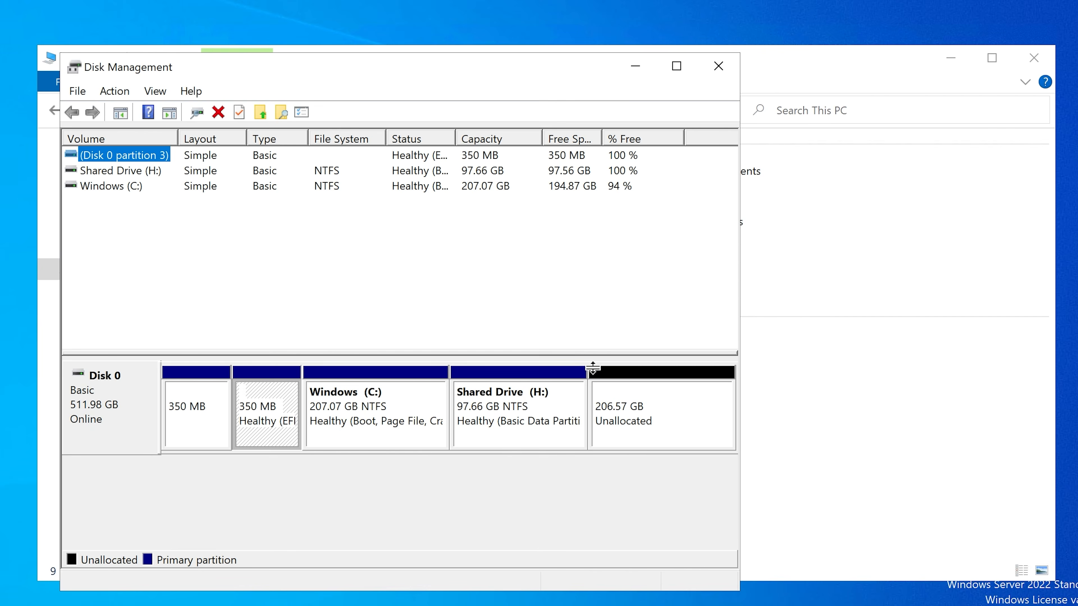
click(632, 410)
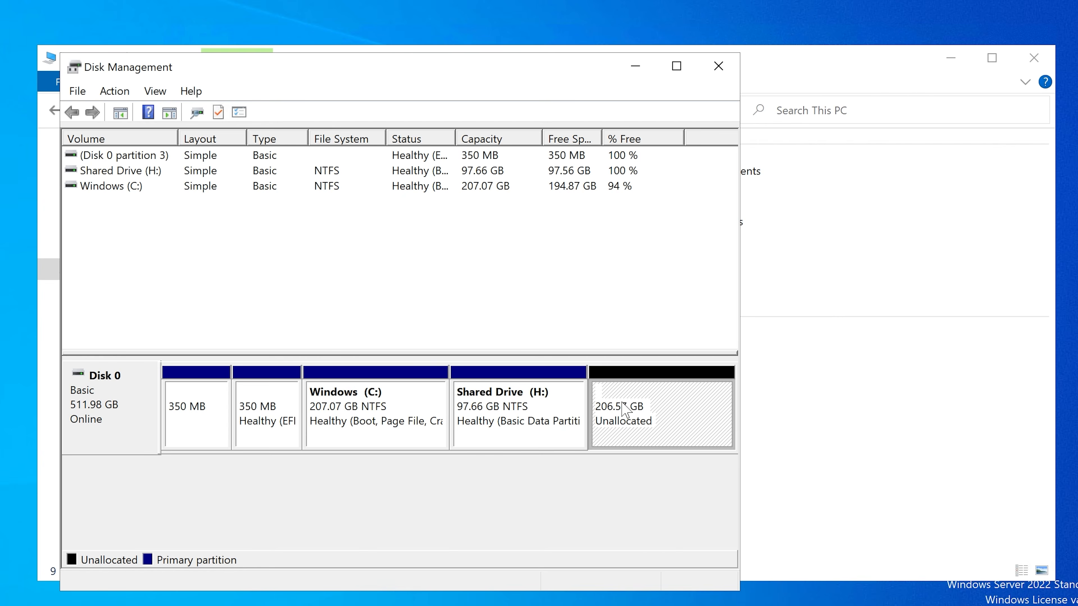
right_click(622, 402)
click(662, 416)
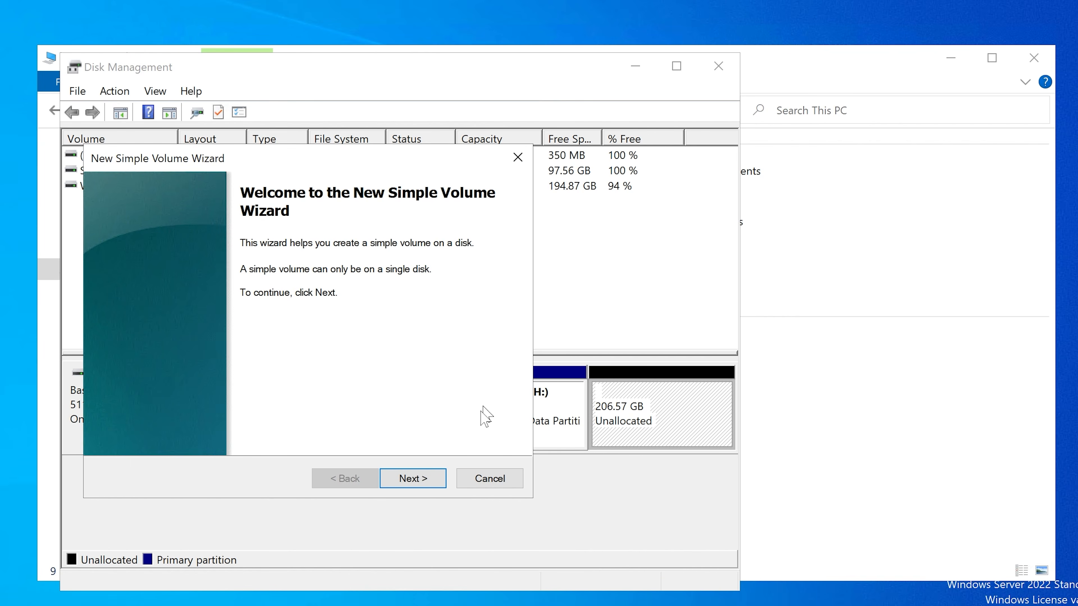
Step: Set the new simple volume's size to 100000 MB
click(403, 478)
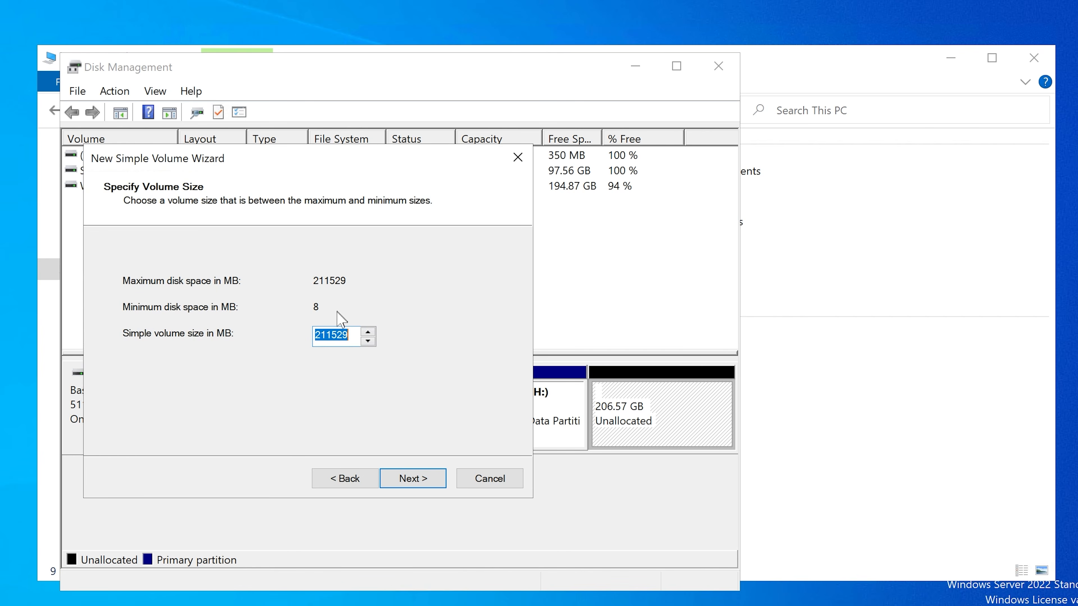
click(348, 335)
key(Left)
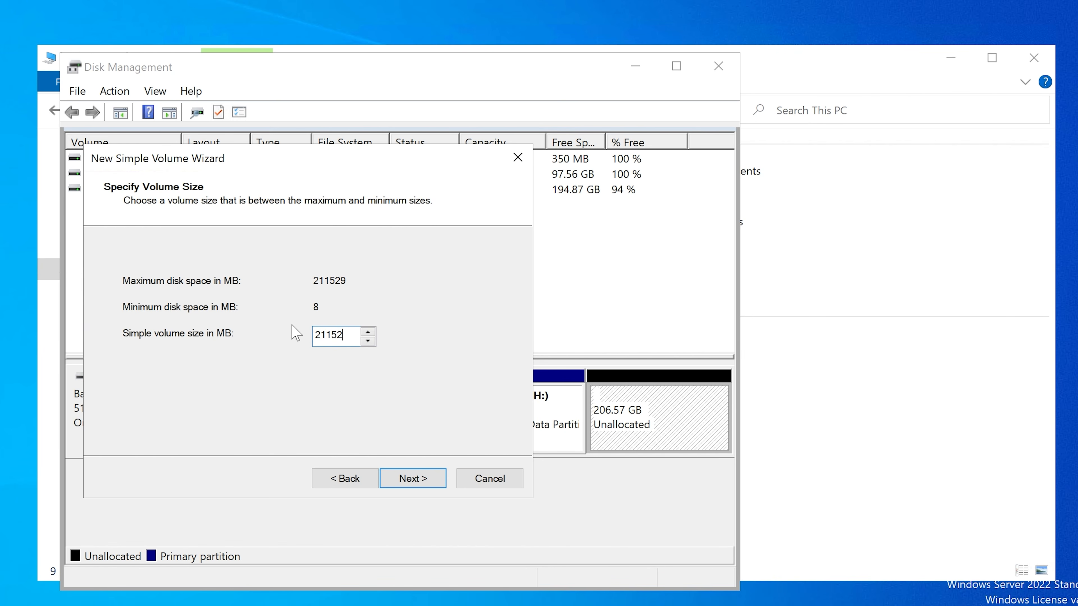
key(BackSpace)
key(BackSpace)
key(BackSpace)
key(BackSpace)
key(BackSpace)
text(100000)
click(420, 477)
Step: Assign drive letter B to the new volume
click(391, 282)
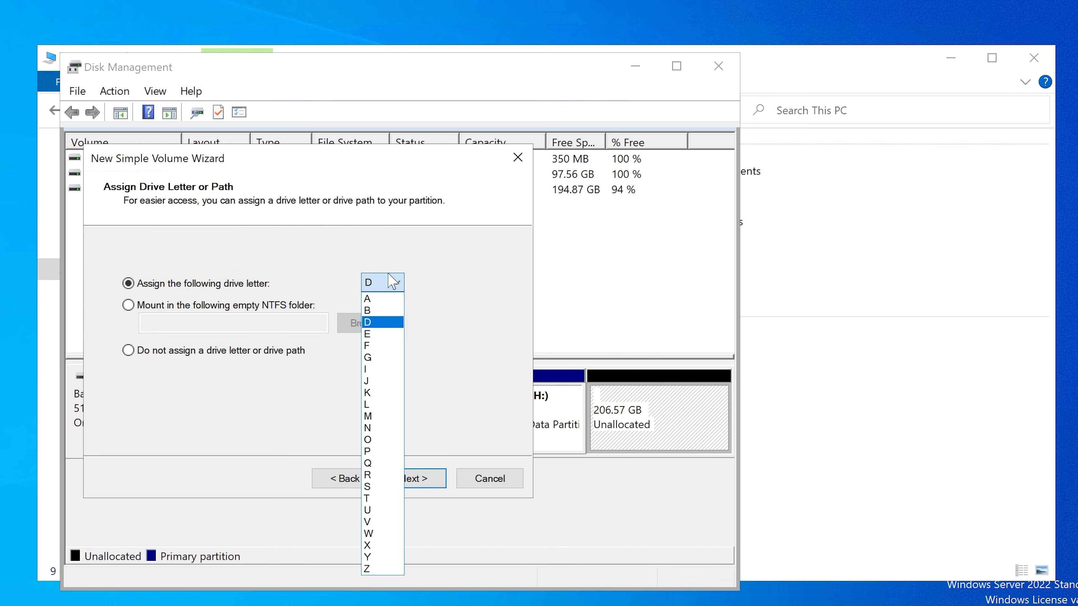
click(453, 267)
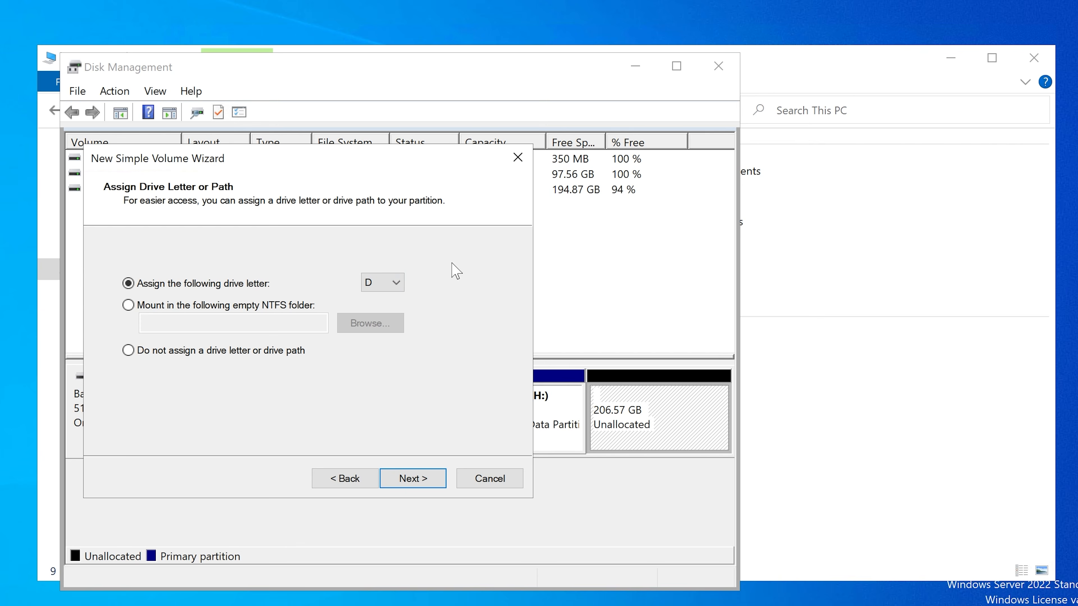
click(392, 283)
click(385, 318)
click(411, 482)
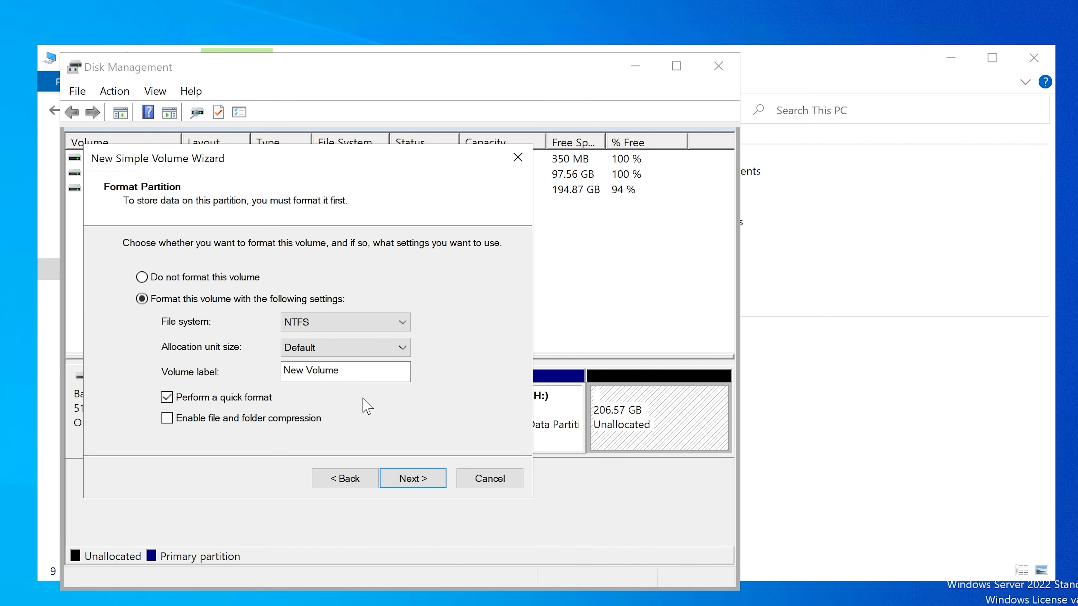
Step: Label the new volume "Backup" and finish creating it with an NTFS quick format
drag(344, 371, 203, 358)
text(BA)
click(420, 479)
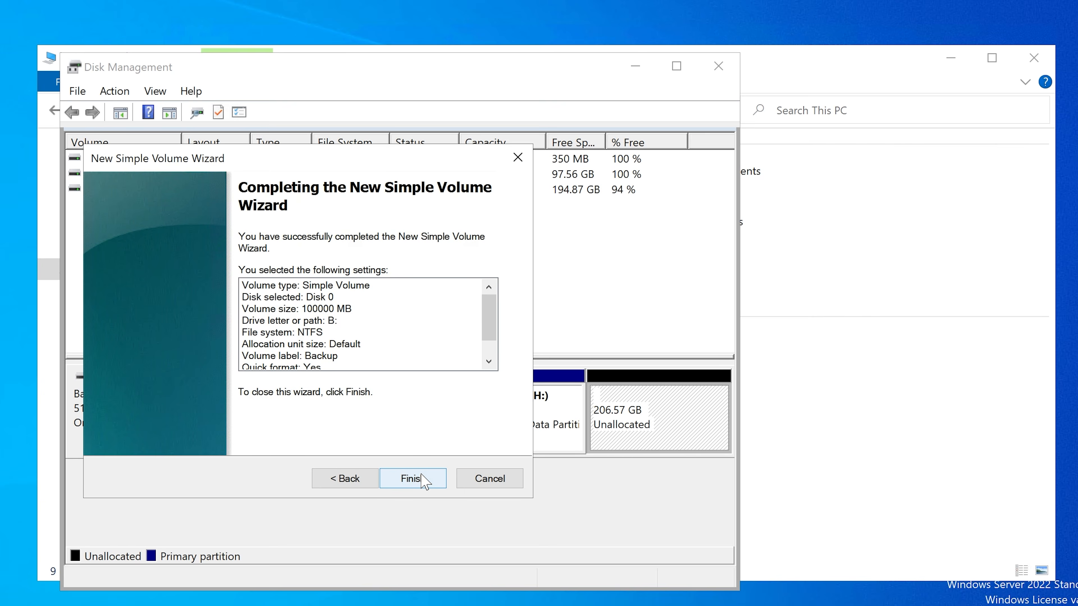
click(425, 481)
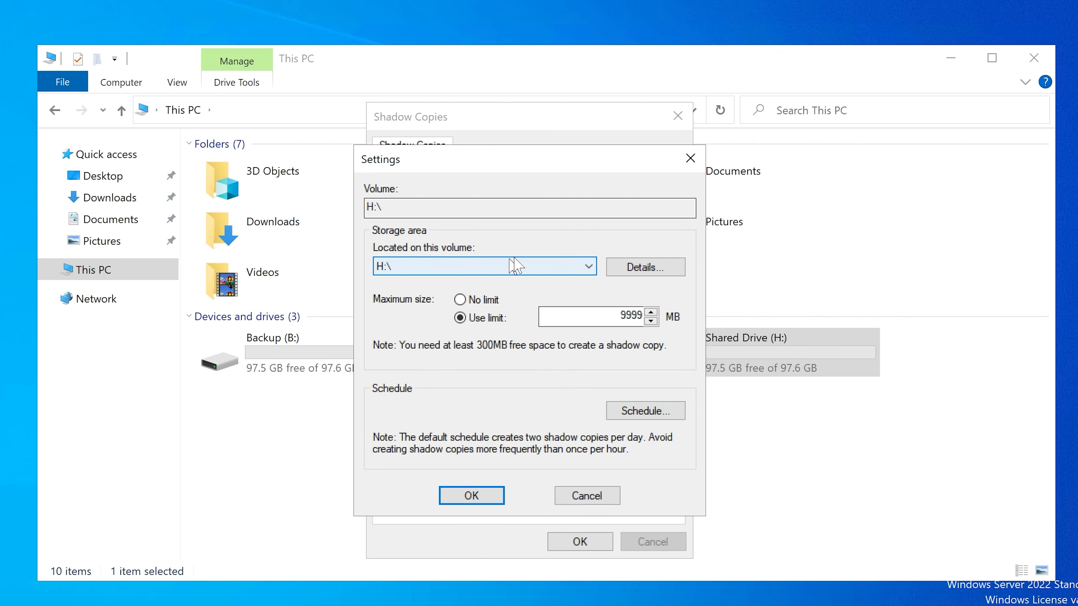
Step: Reload the H:\ shadow copy settings, locate the storage area on B:\ and set its maximum size to No limit
click(536, 267)
click(537, 270)
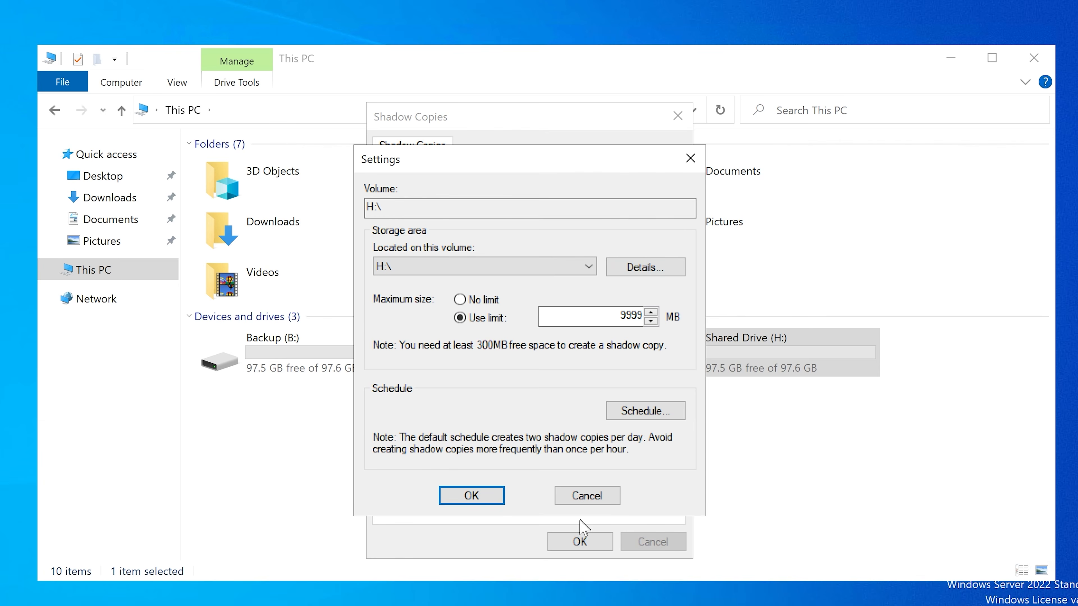
click(590, 497)
click(627, 331)
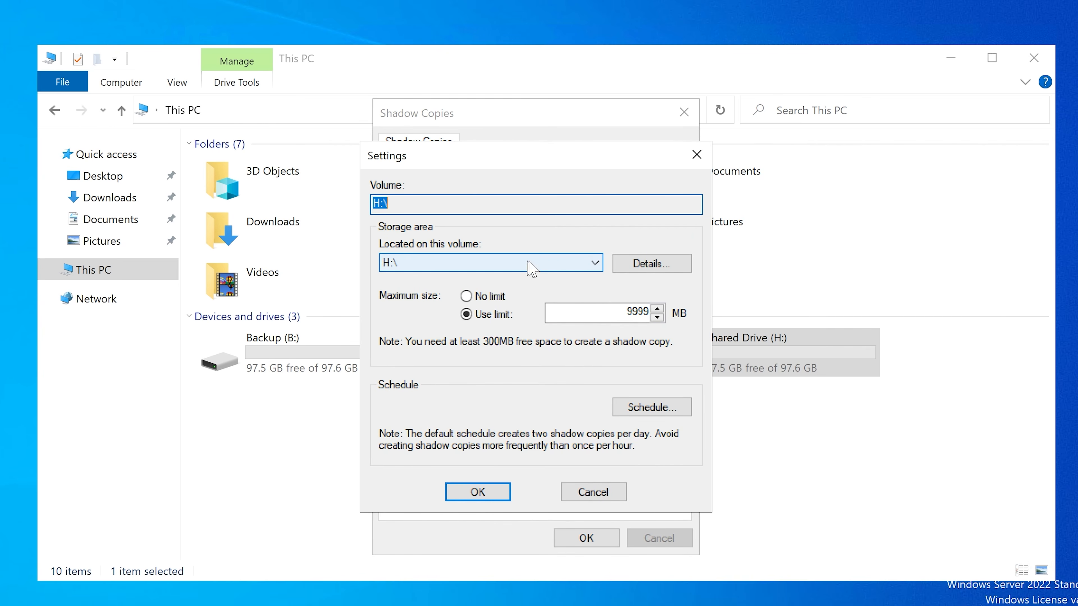
click(553, 265)
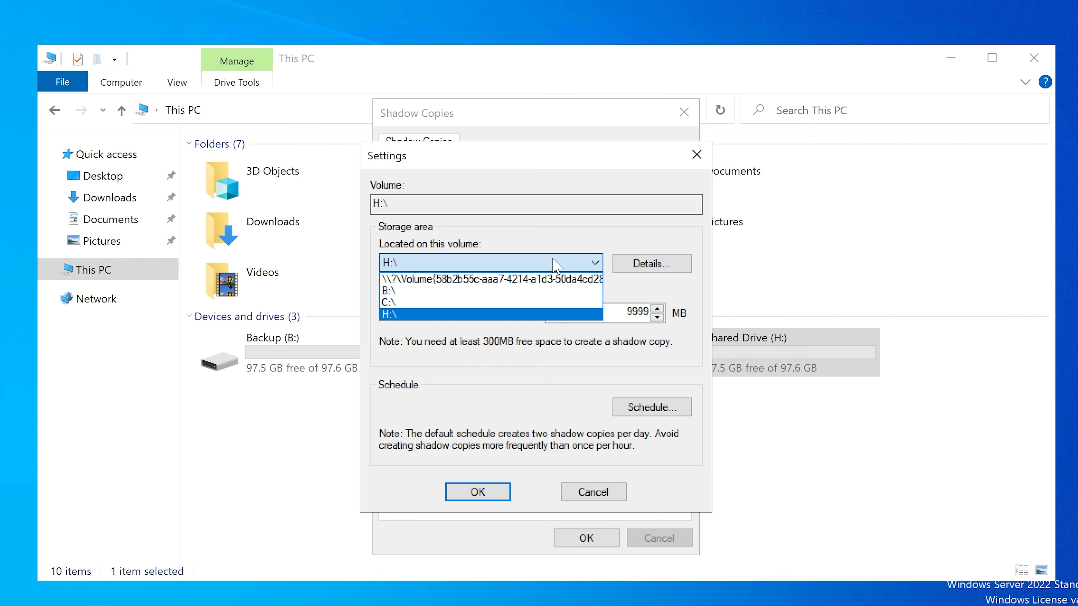
click(488, 293)
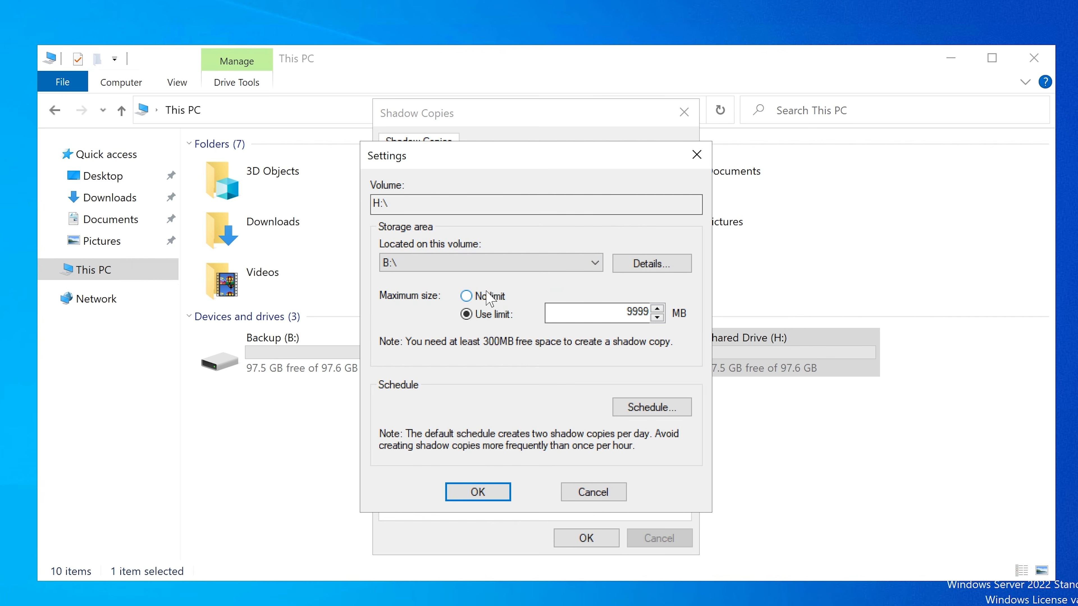
click(471, 295)
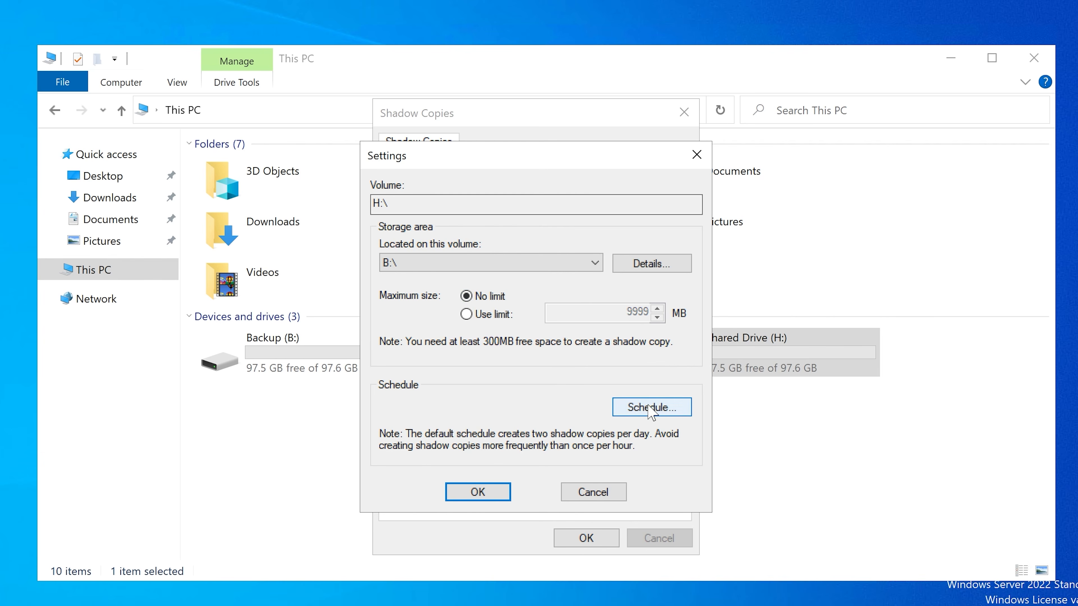
Step: Set the start time of the weekday shadow copy schedule for H:\ to 2:00 AM
click(652, 407)
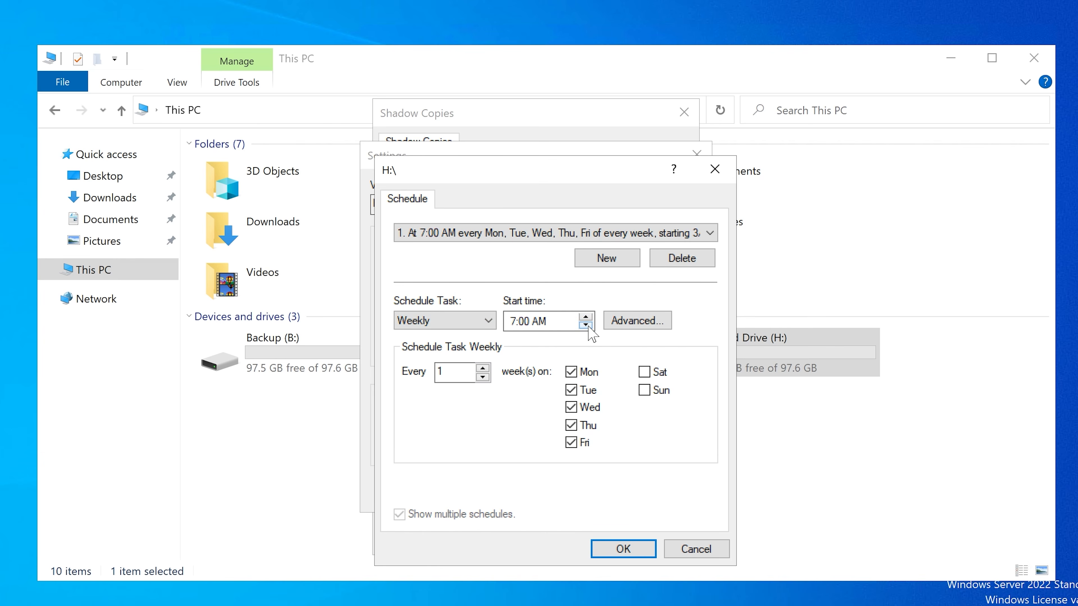
click(586, 326)
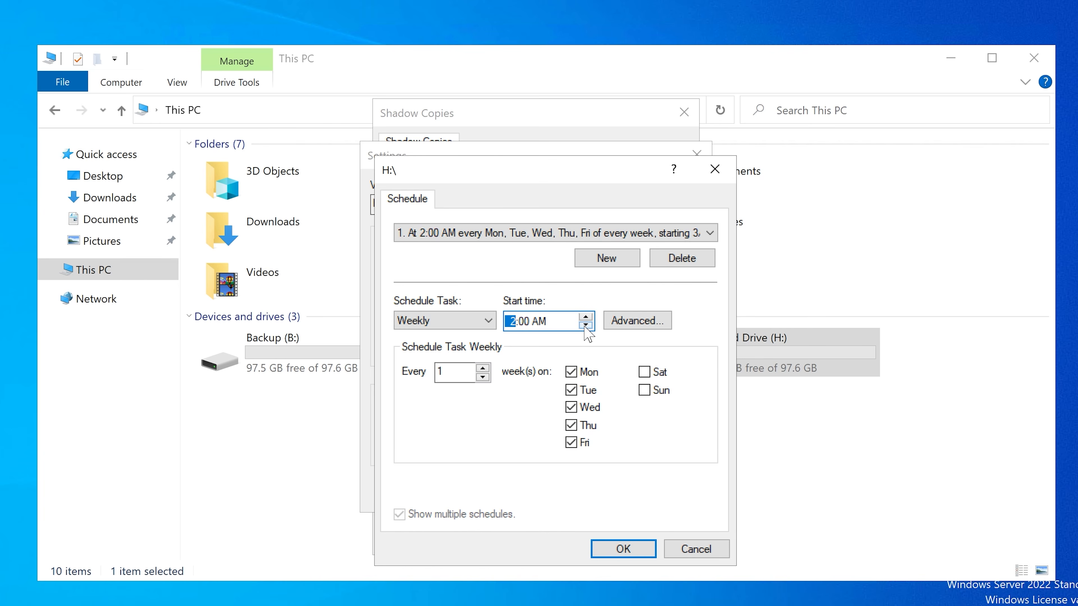
click(630, 548)
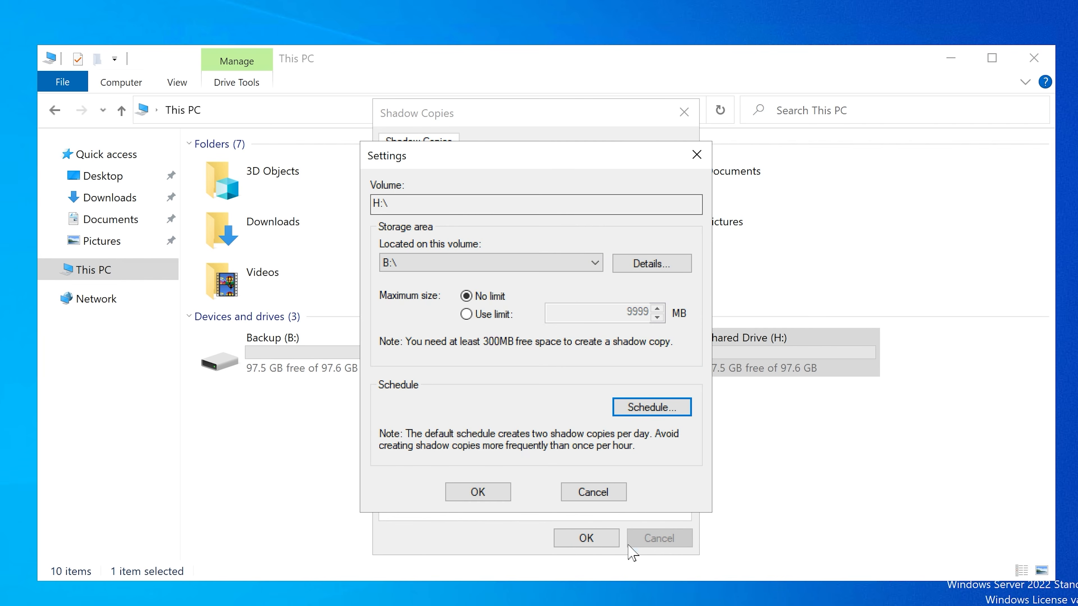
Step: Apply the H:\ shadow copy settings, widen the Next Run Time column and close the shadow copy configuration
click(479, 492)
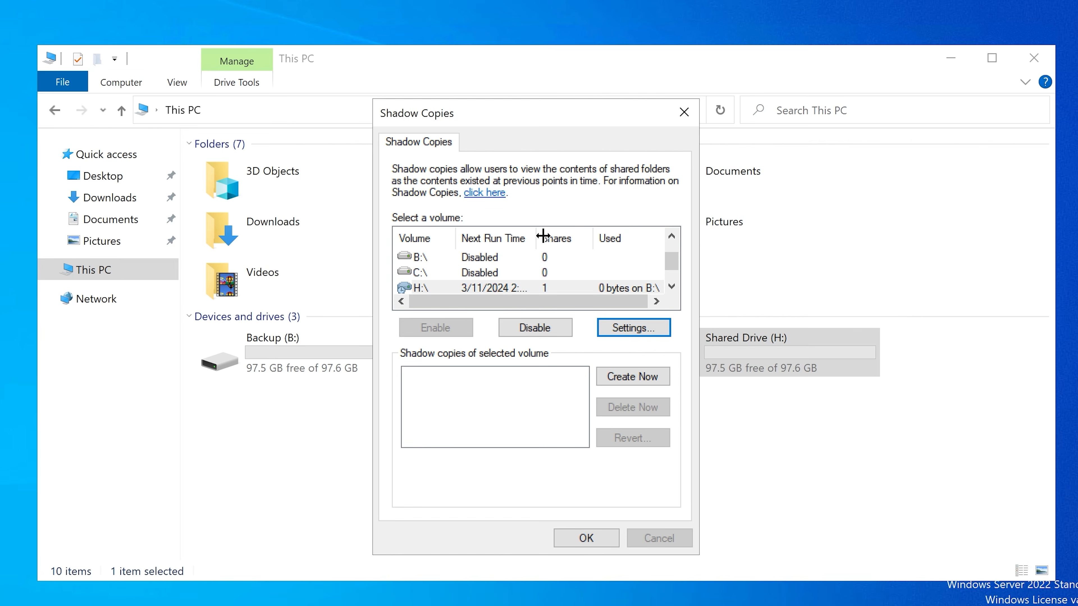
drag(538, 239, 564, 238)
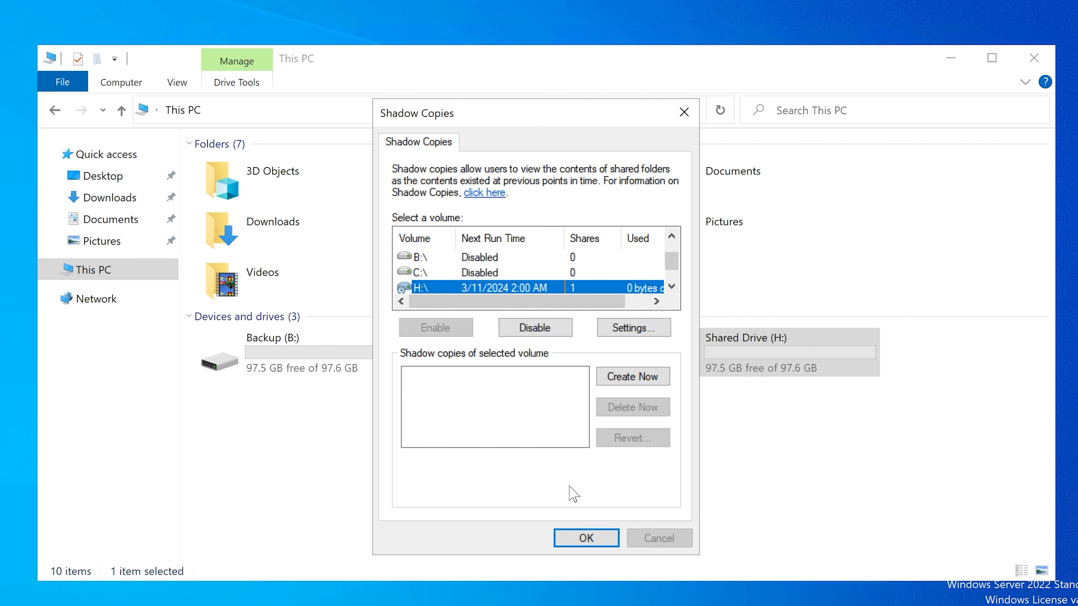
click(586, 539)
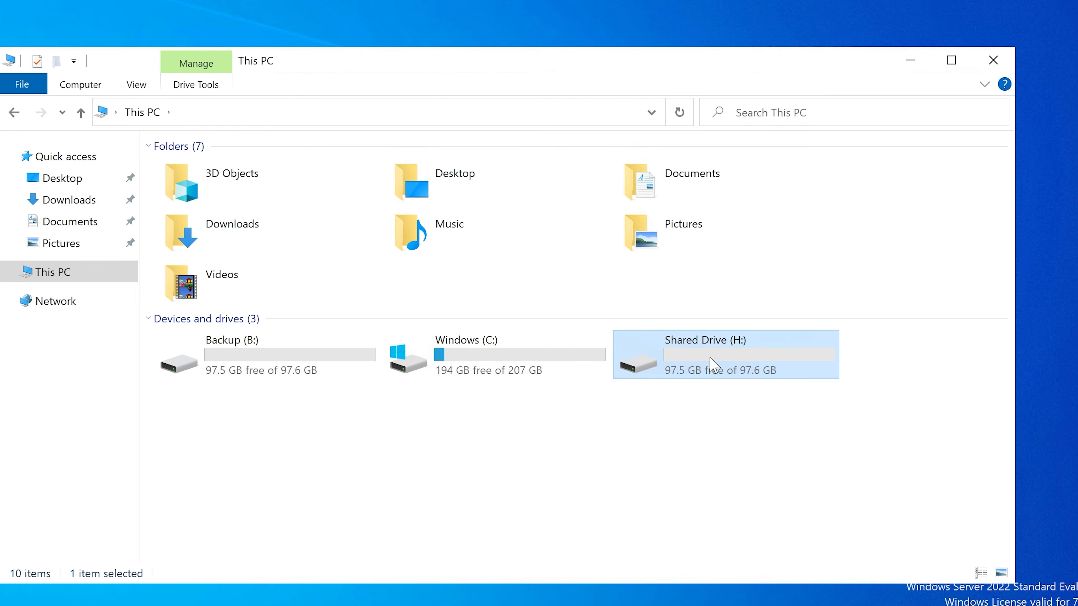
Step: Open the security permissions of Shared Drive (H:) for editing, moving the dialogs into clear view
right_click(702, 365)
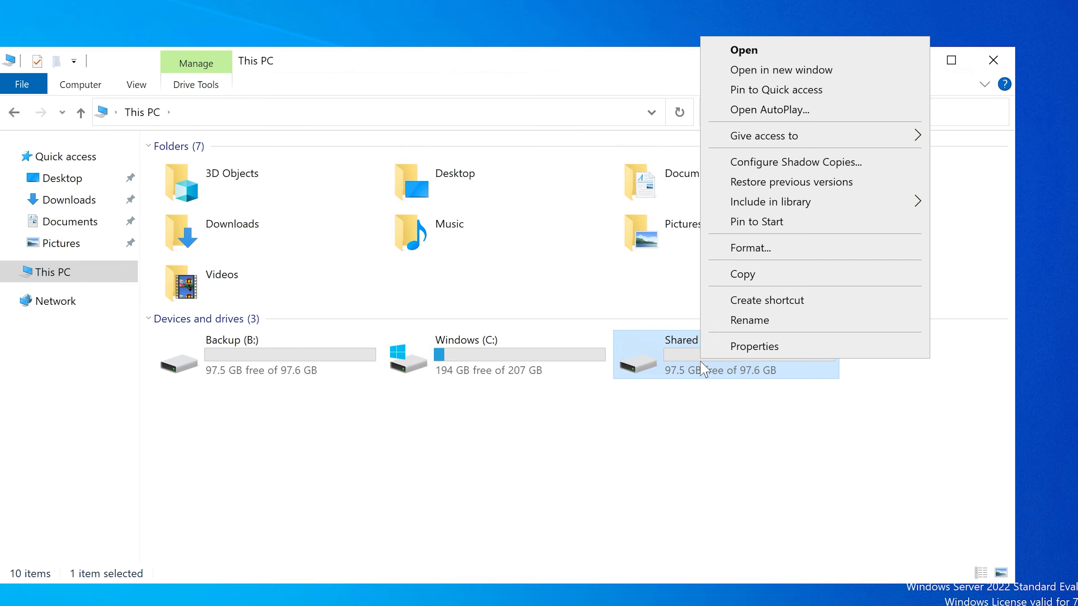
click(753, 357)
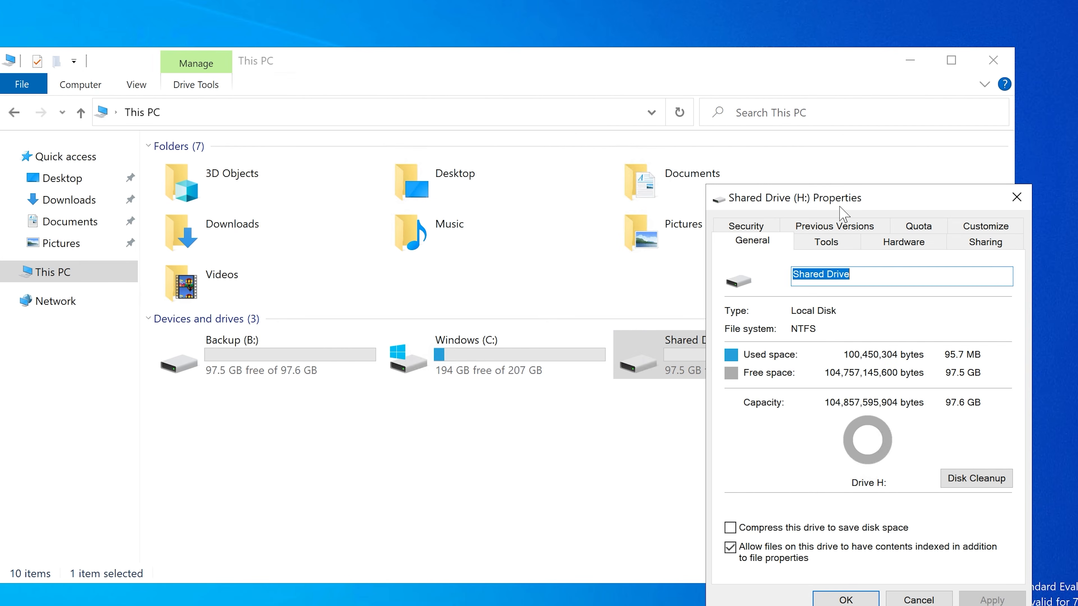
drag(818, 187, 475, 144)
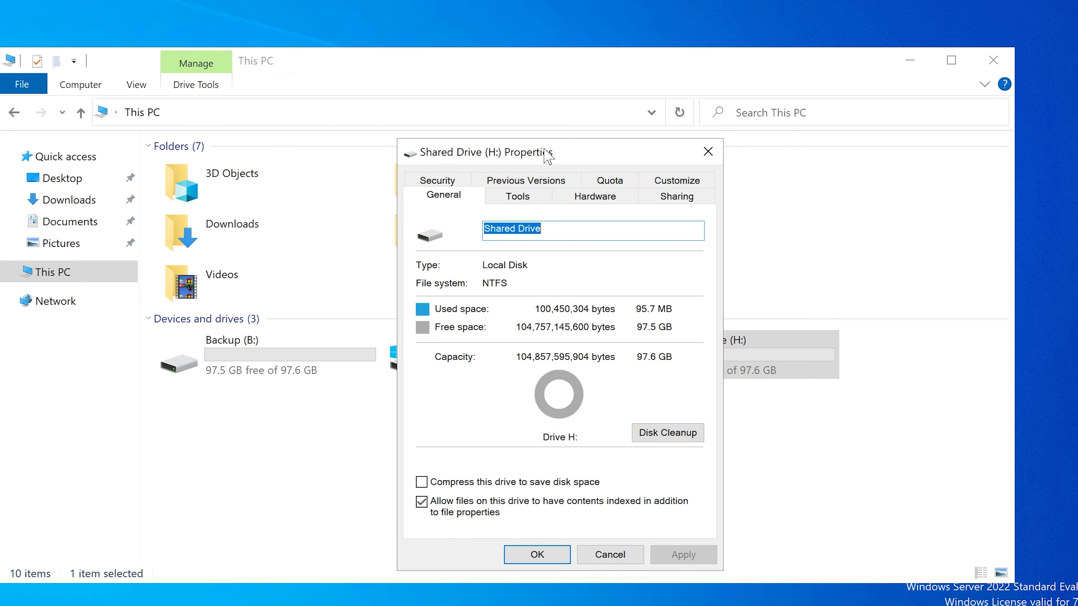
click(450, 182)
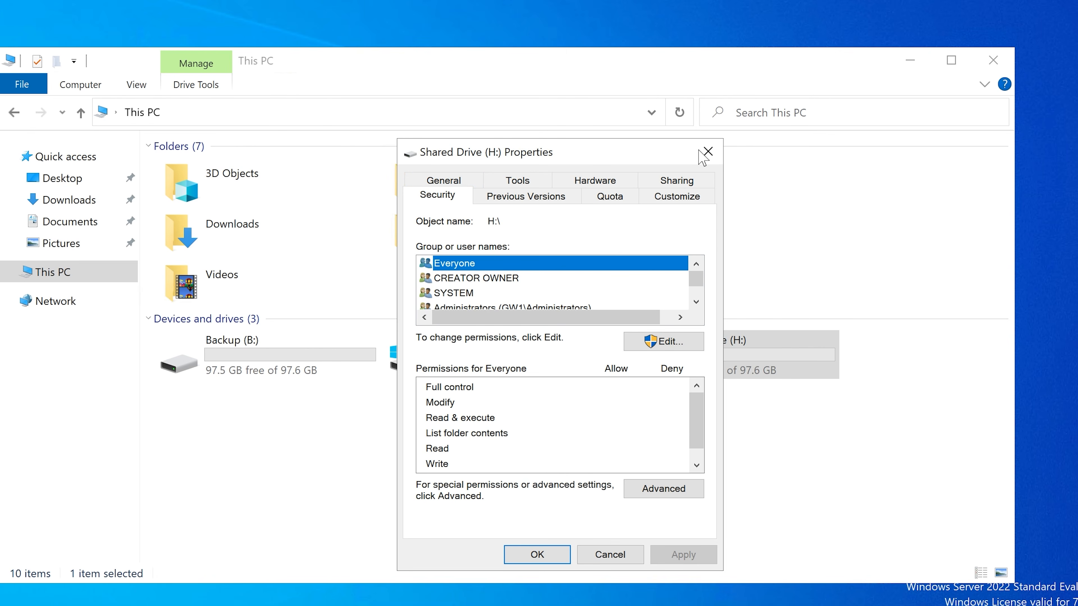
drag(647, 157, 641, 158)
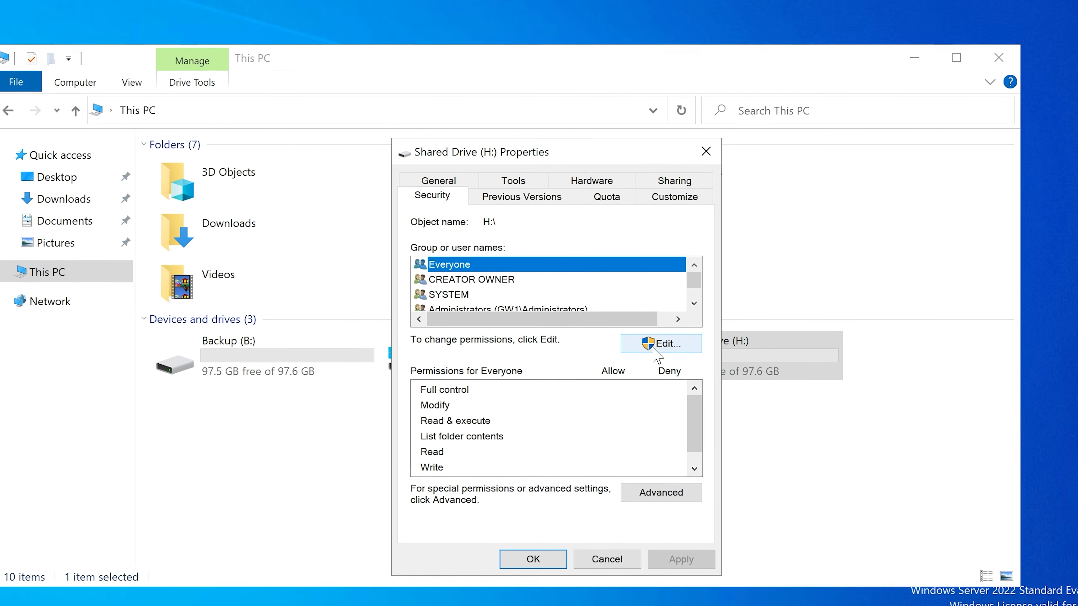
click(659, 343)
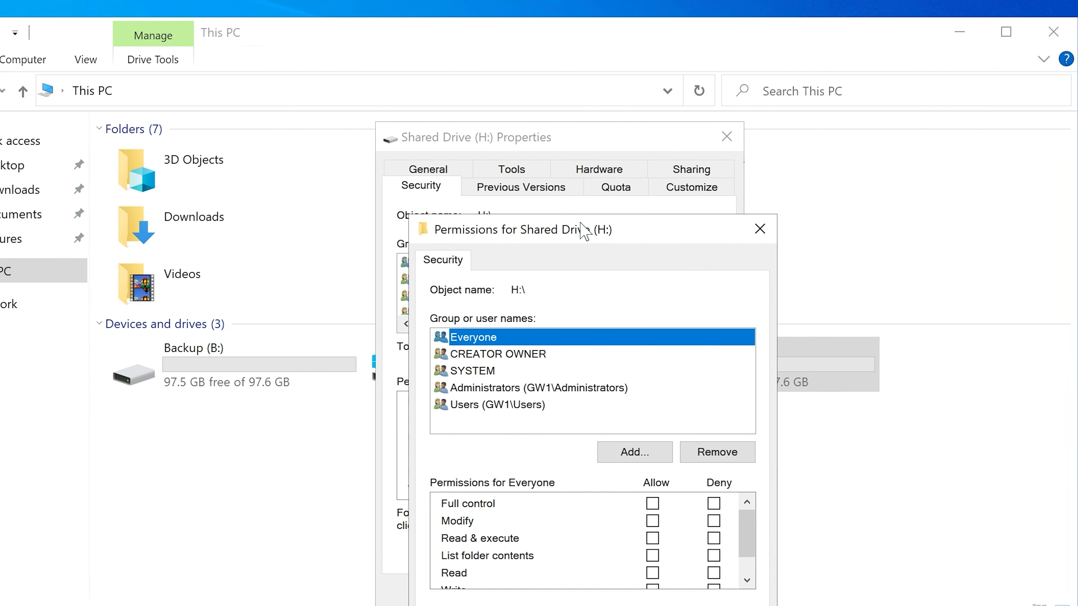
drag(585, 231, 529, 169)
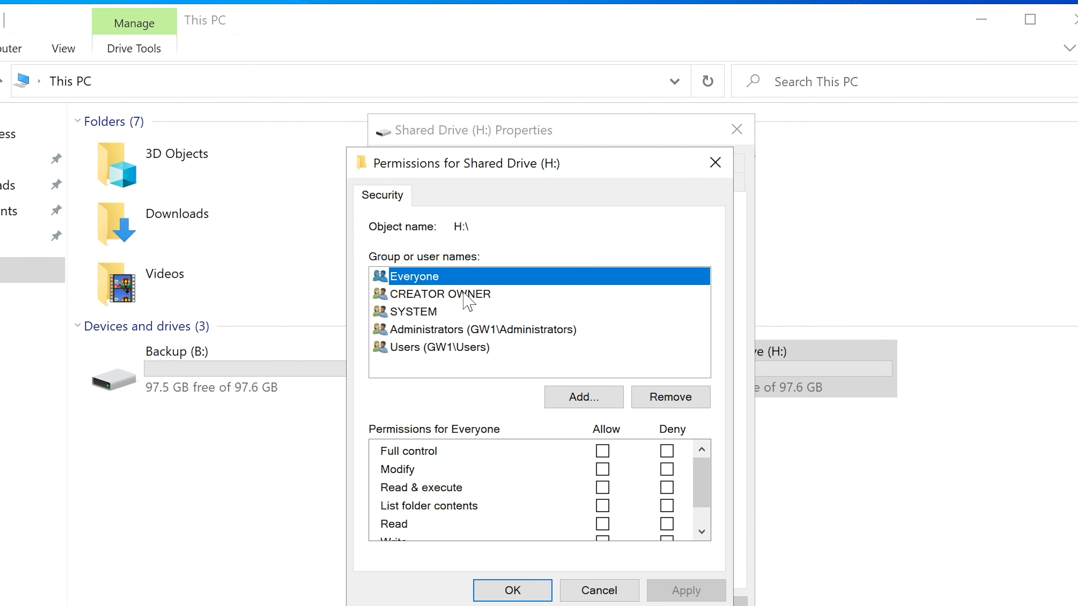
Step: Remove the Everyone group from the permissions for Shared Drive (H:)
click(423, 296)
click(426, 282)
click(674, 401)
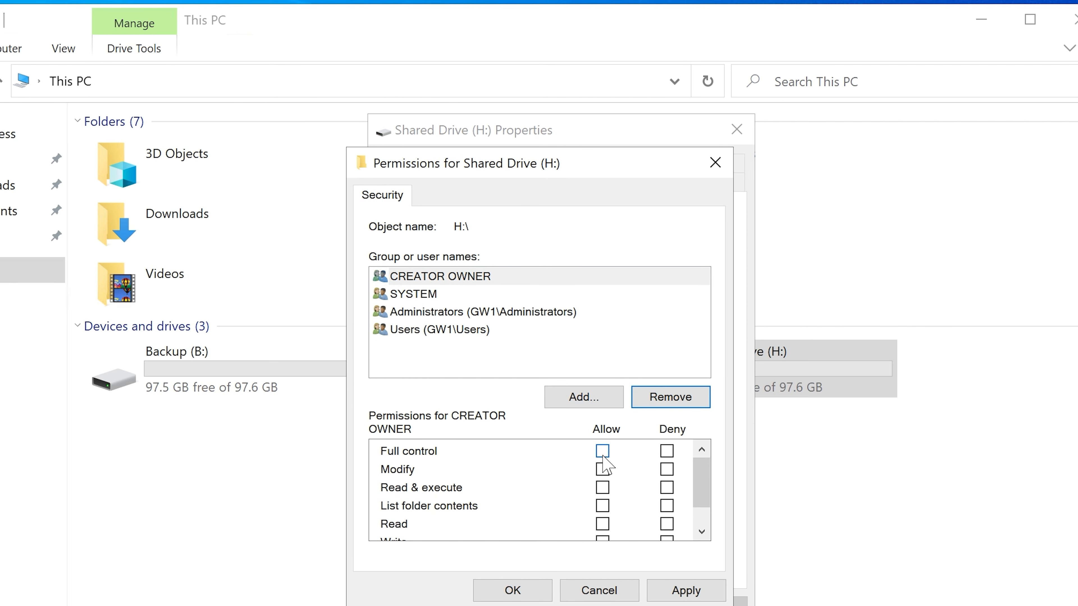
Step: Review the permissions of CREATOR OWNER, the local Administrators and the local Users on Shared Drive (H:)
click(450, 278)
click(426, 317)
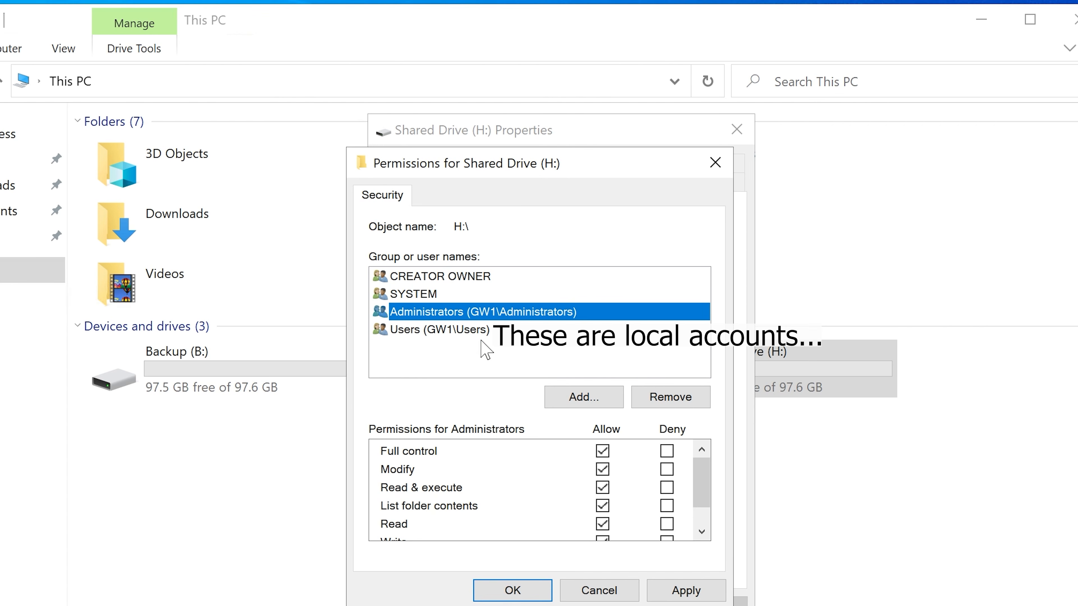
click(476, 334)
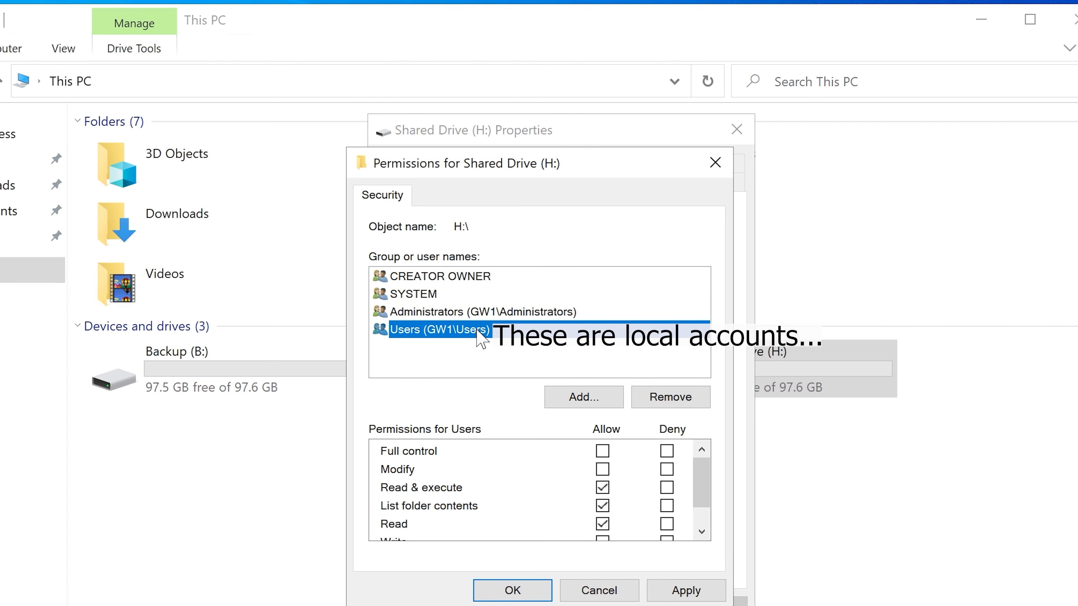
Step: Add the LabAdmin account from corp.contoso.com to the permissions list for Shared Drive (H:), checking the name first
click(582, 397)
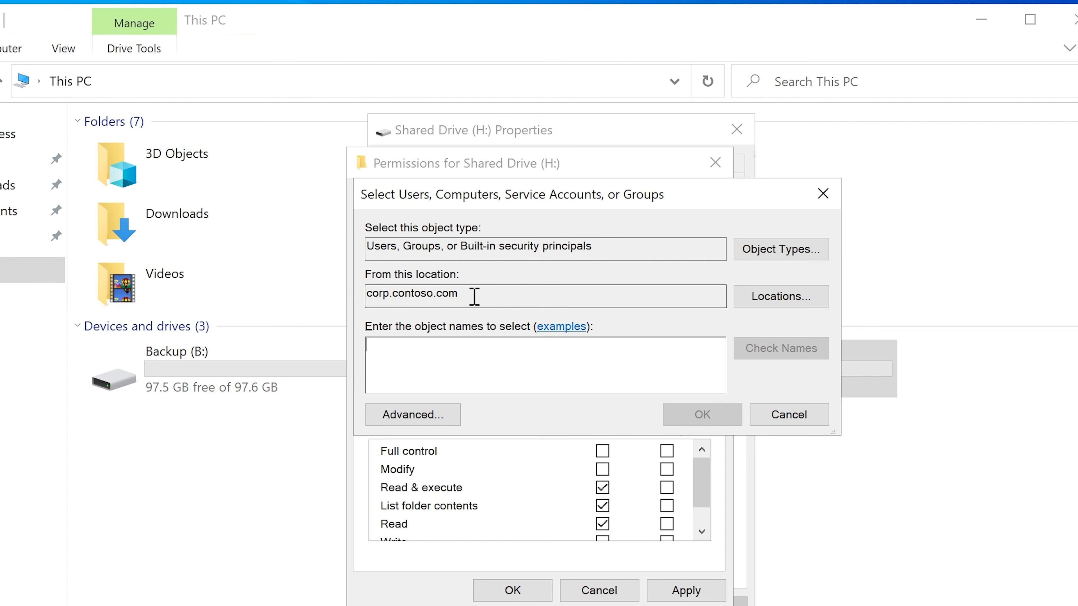
drag(474, 296, 363, 296)
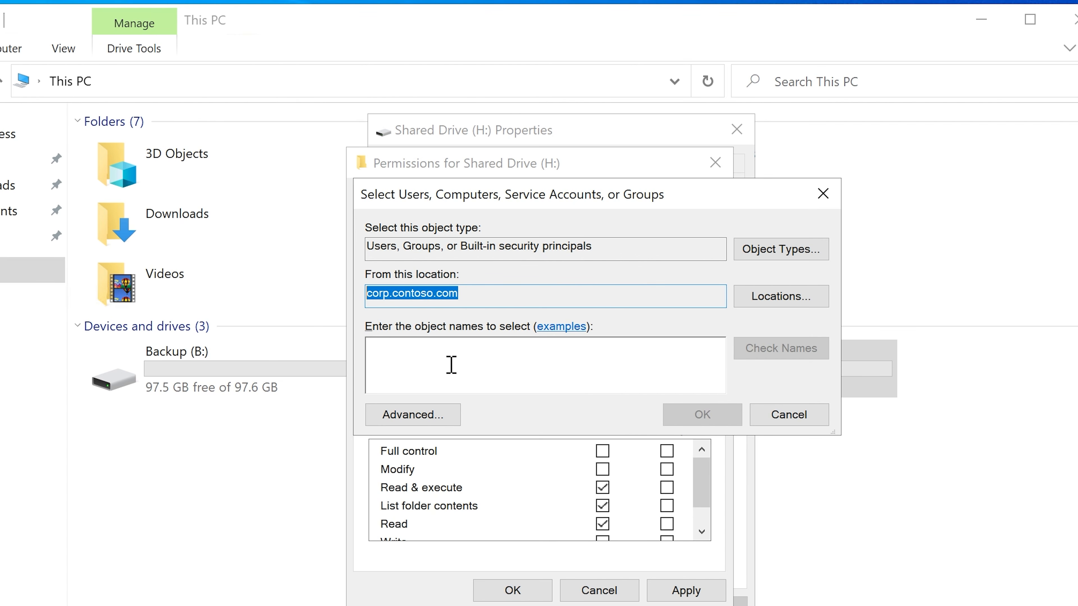
click(450, 354)
drag(467, 294, 360, 289)
click(428, 357)
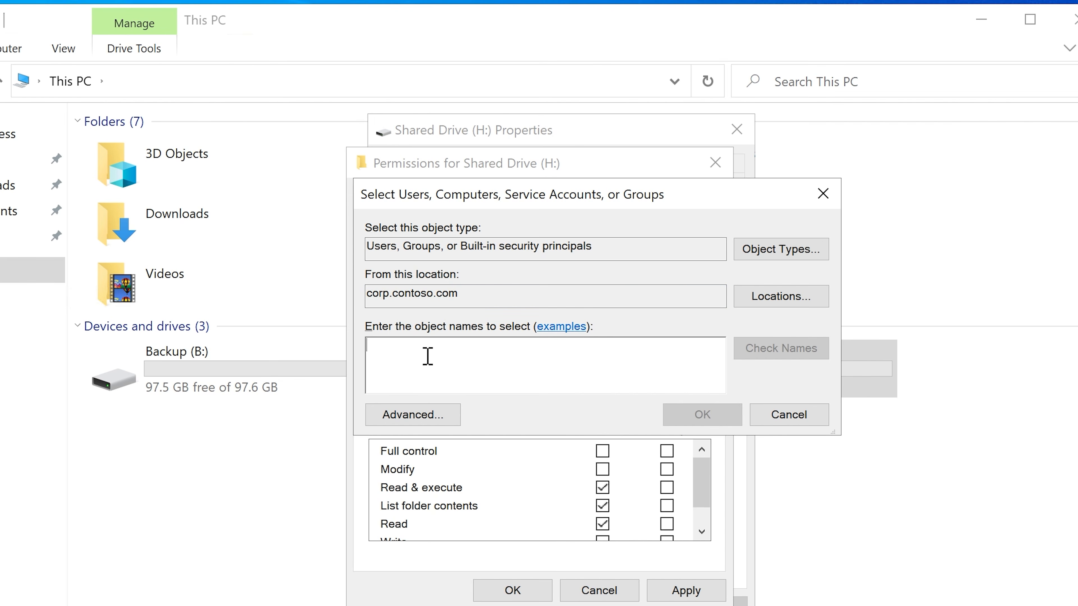
text(labadmin)
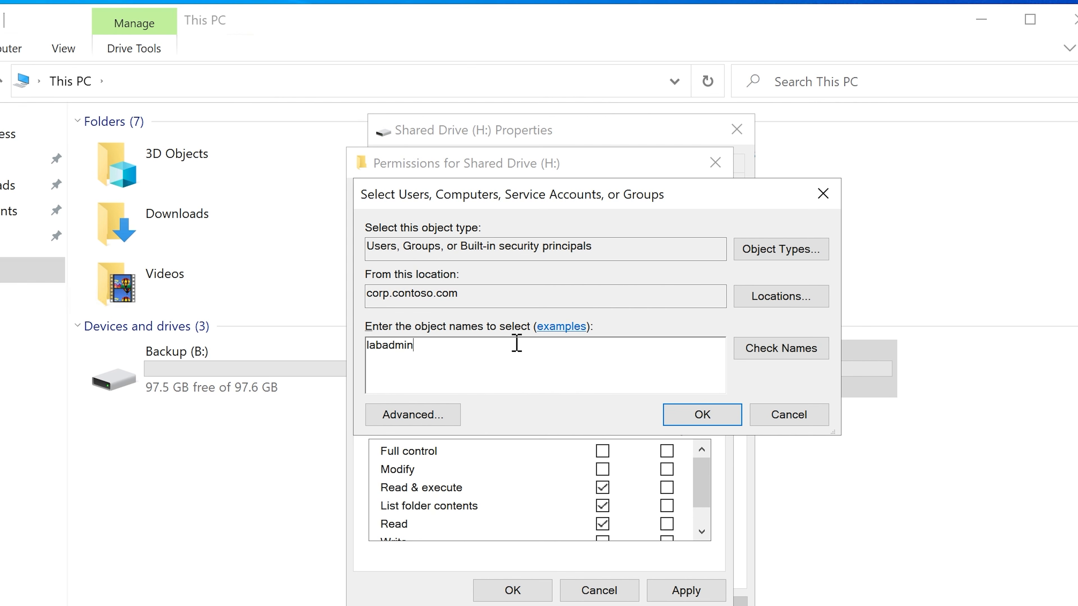
click(752, 351)
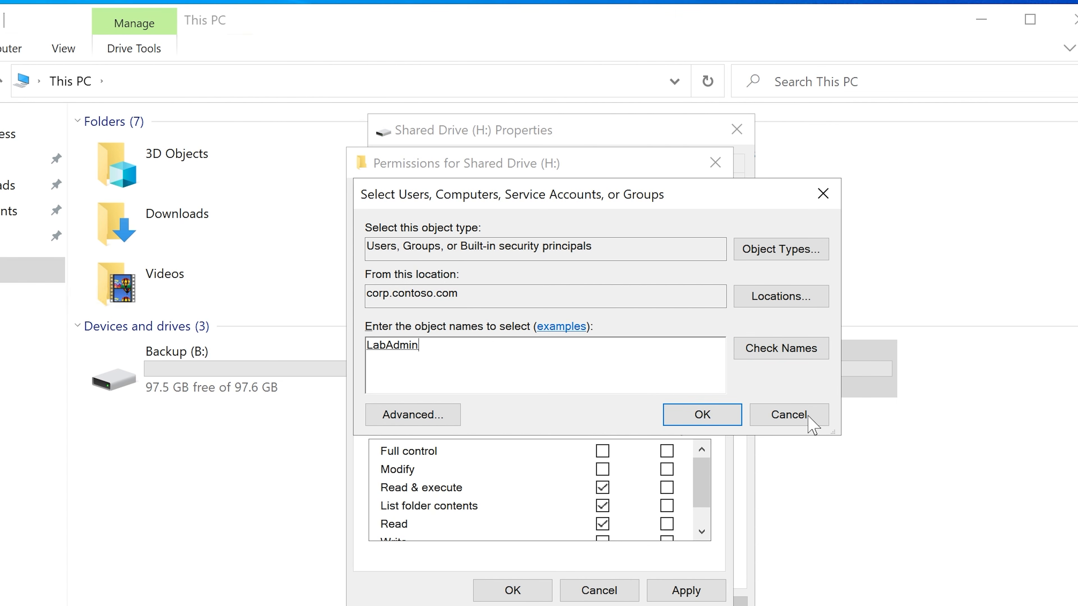
click(689, 415)
Step: Allow LabAdmin full control of Shared Drive (H:) and apply the permissions
click(491, 333)
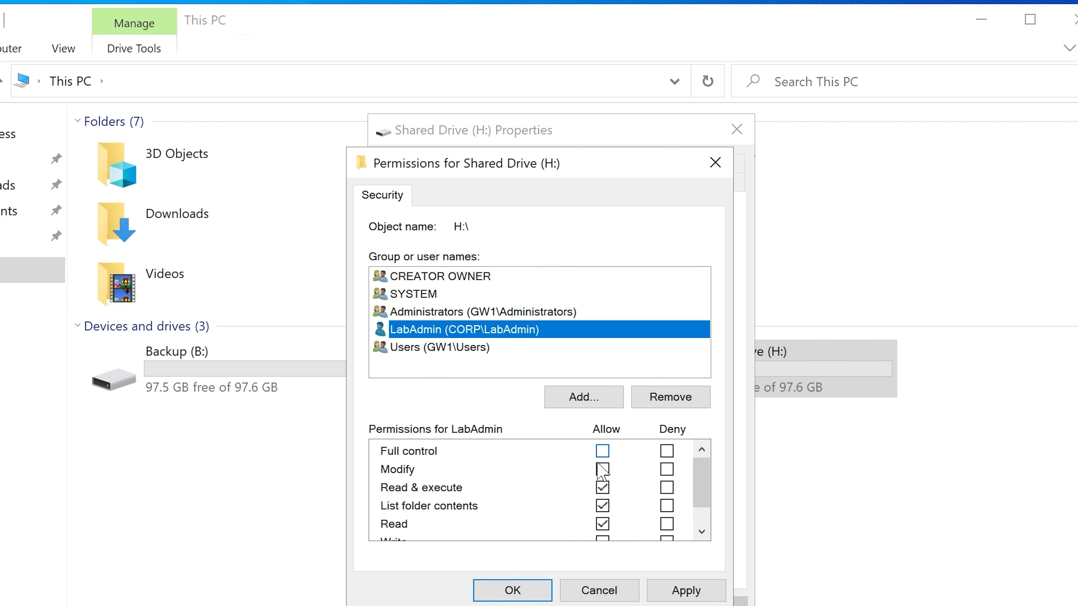
click(602, 452)
click(679, 591)
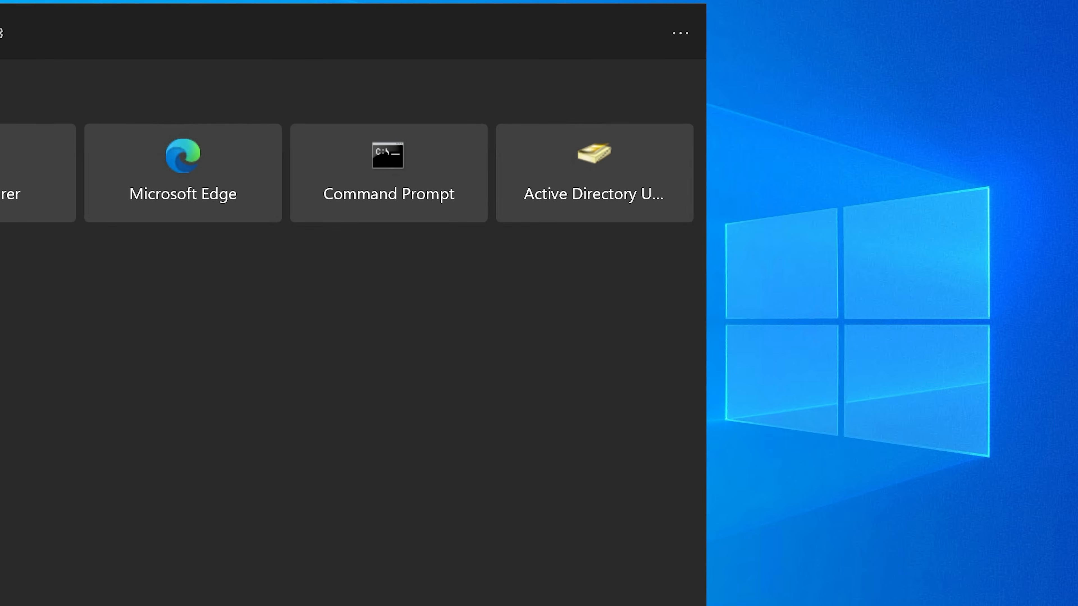
Step: Open Active Directory Users and Computers on the domain controller and expand the CORP organizational unit under corp.contoso.com
text(ad)
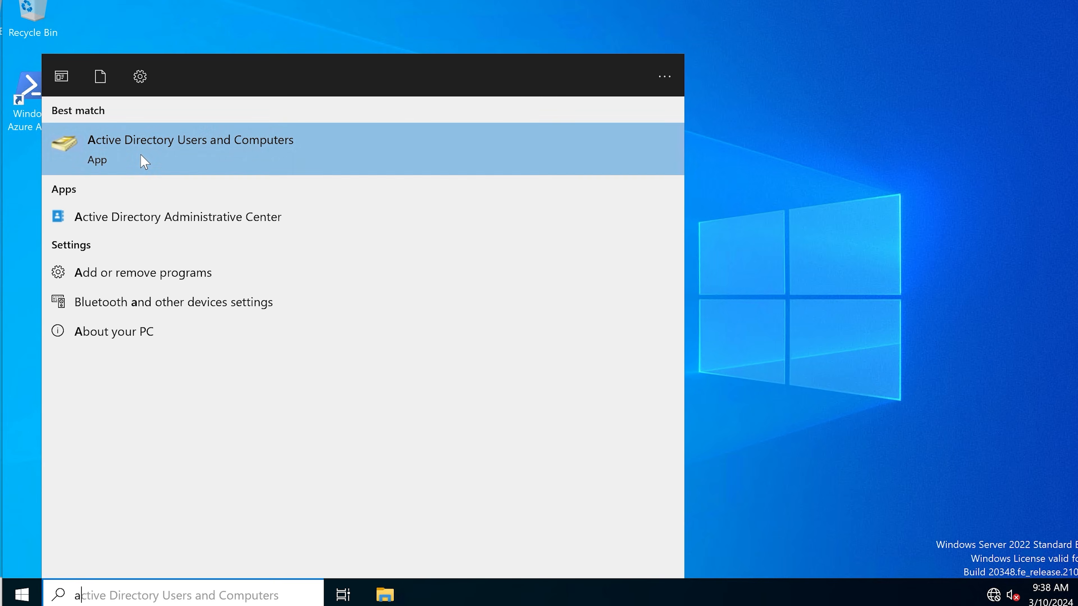
click(3, 150)
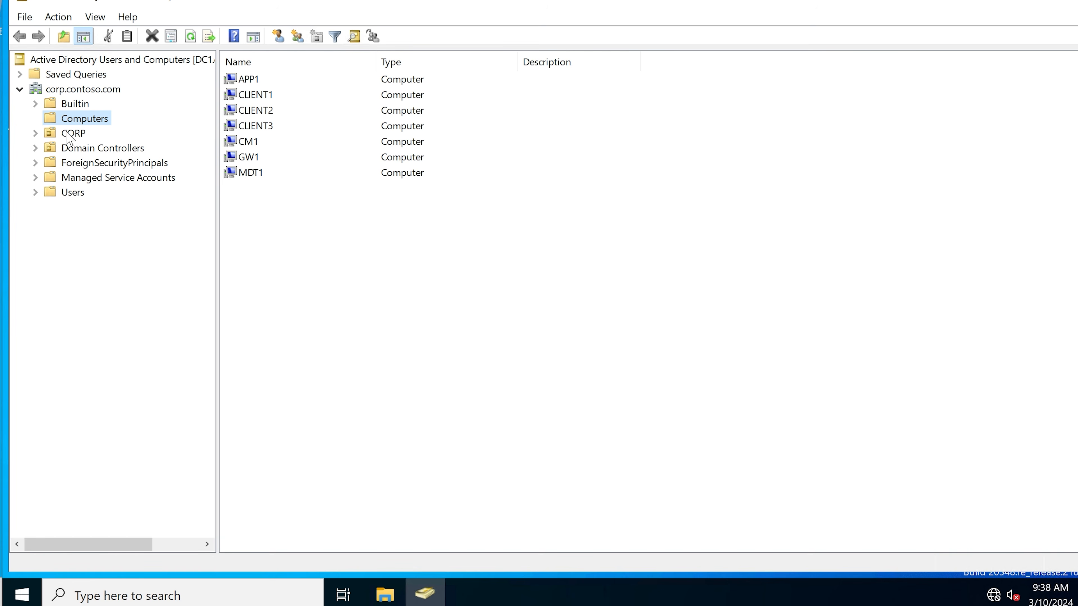
click(65, 134)
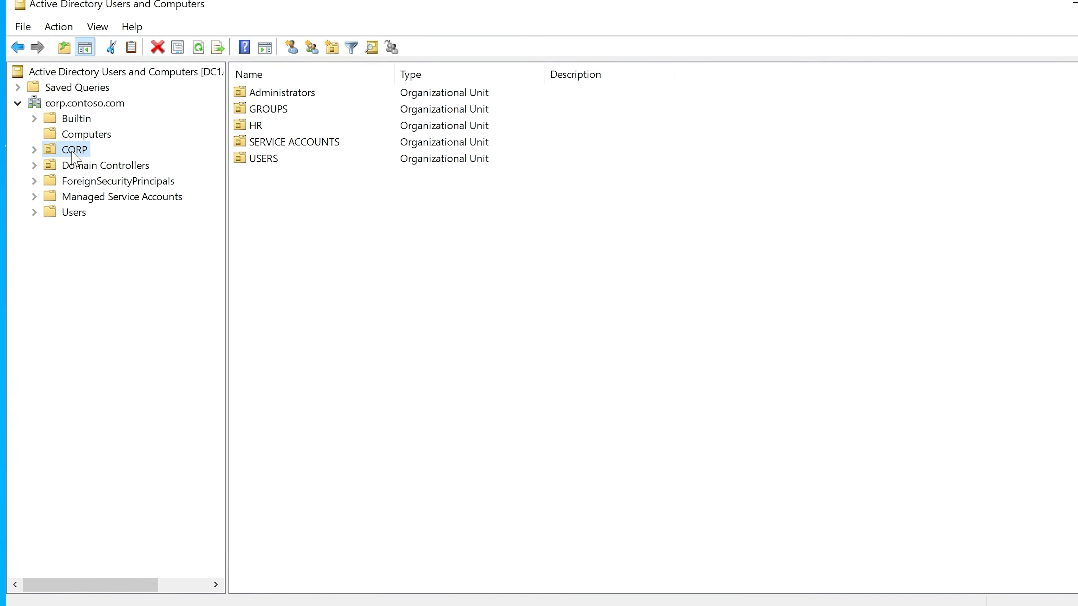
click(75, 124)
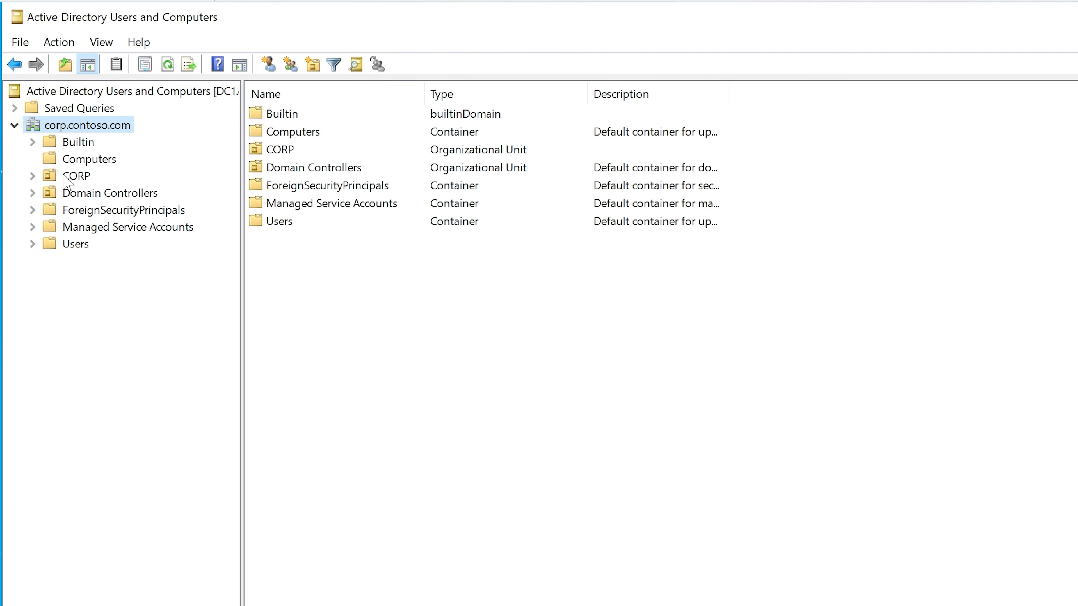
click(68, 177)
click(32, 176)
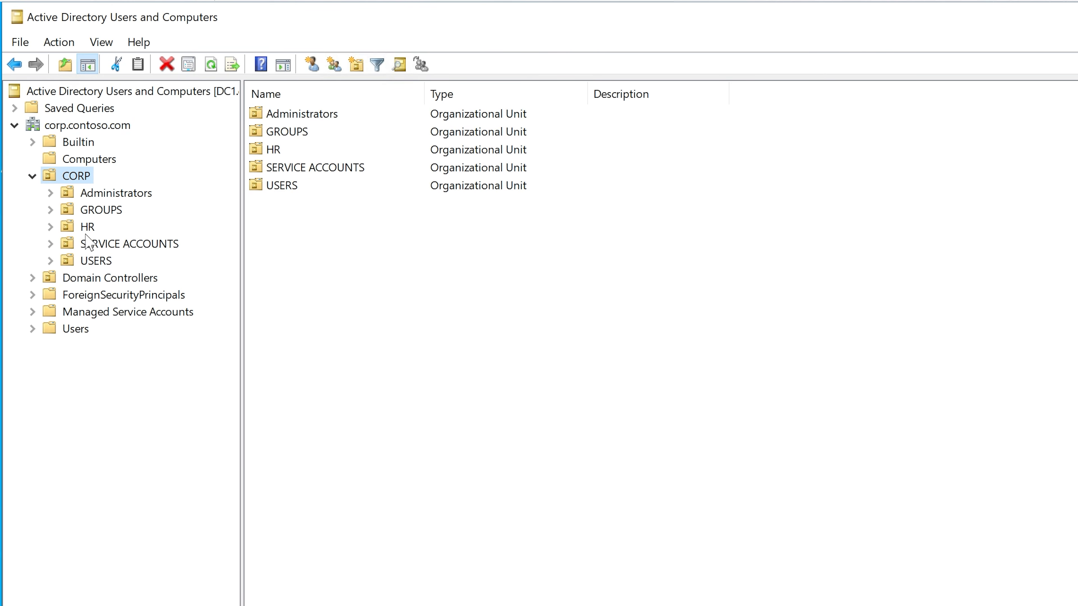
Step: Create an organizational unit named Finance inside CORP, keeping its protection from accidental deletion
right_click(77, 179)
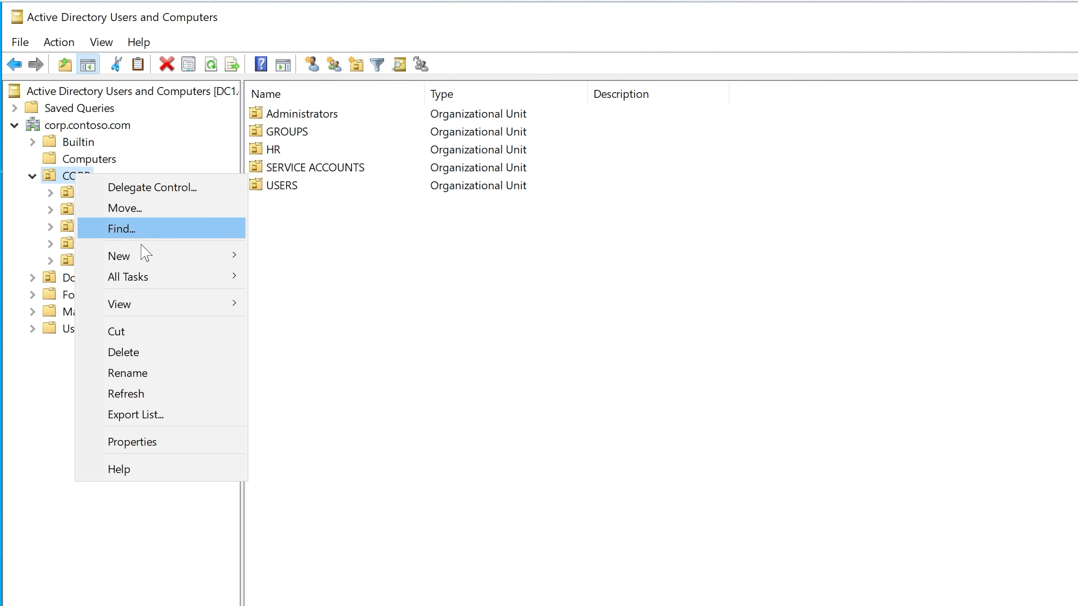
mouse_move(144, 255)
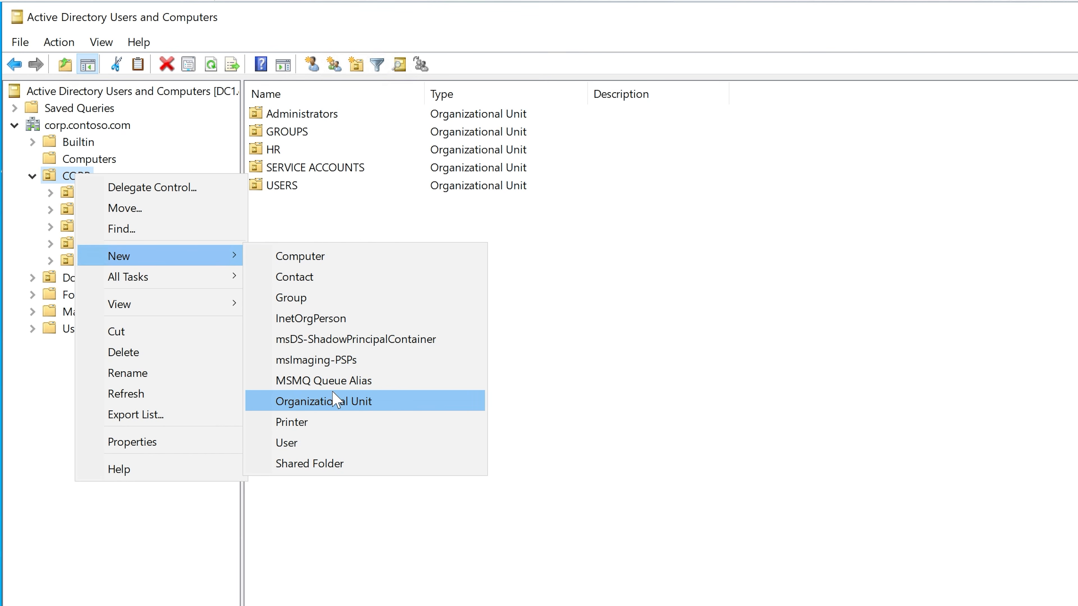
click(337, 400)
text(Finance)
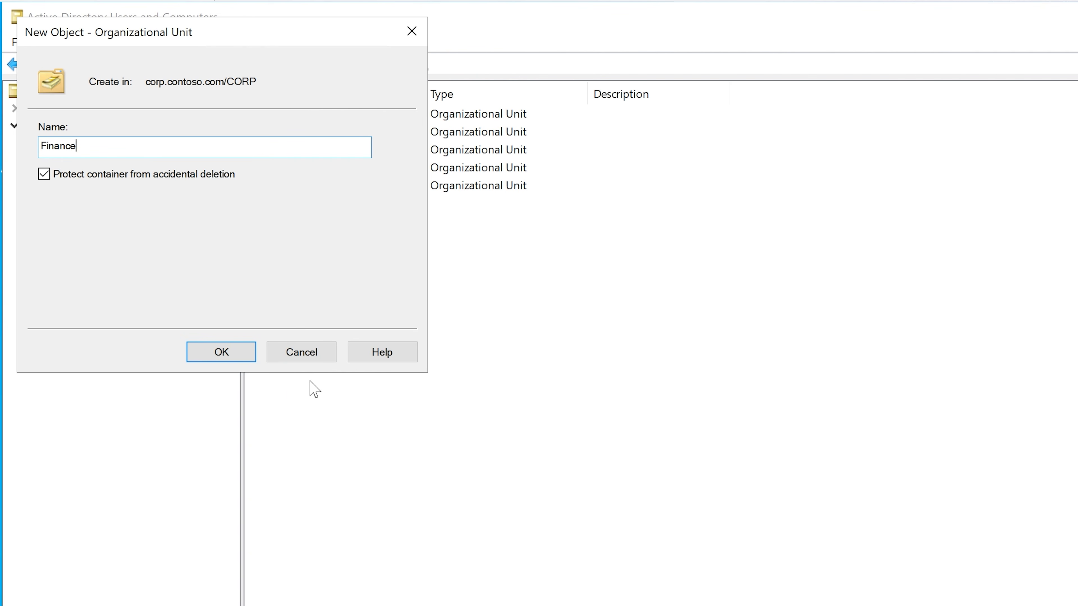
click(229, 357)
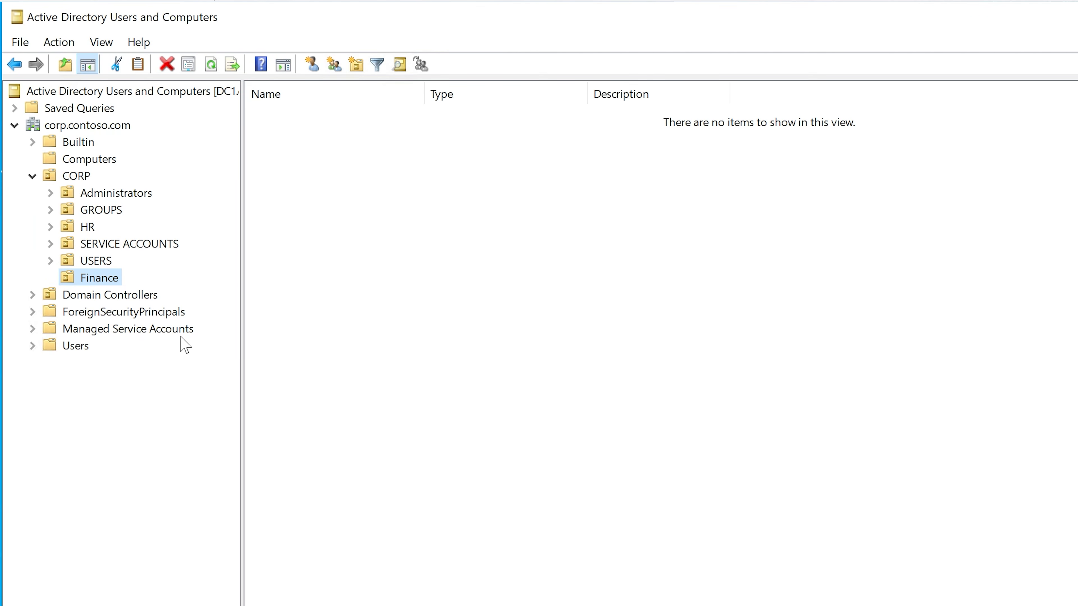
Step: Create a global security group named Finance Department H Drive Access in the Finance organizational unit
click(90, 277)
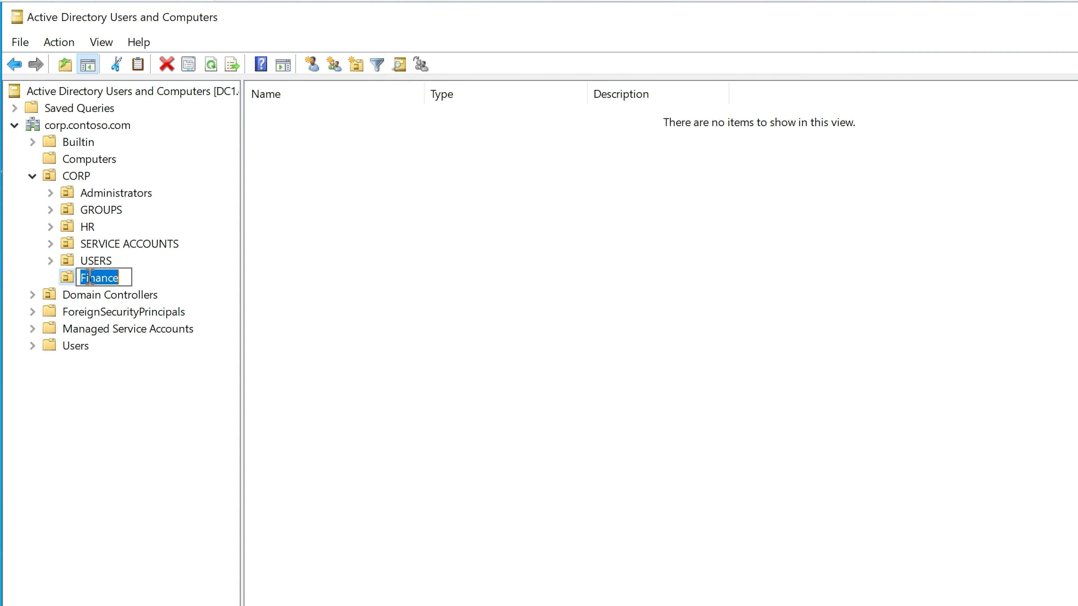
right_click(296, 248)
mouse_move(420, 325)
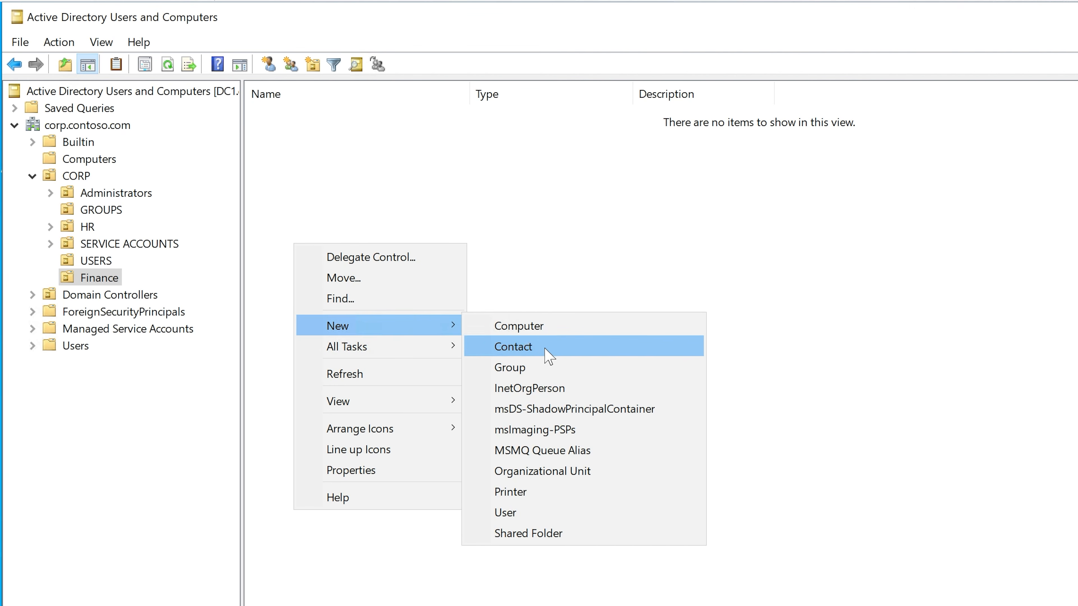
click(549, 370)
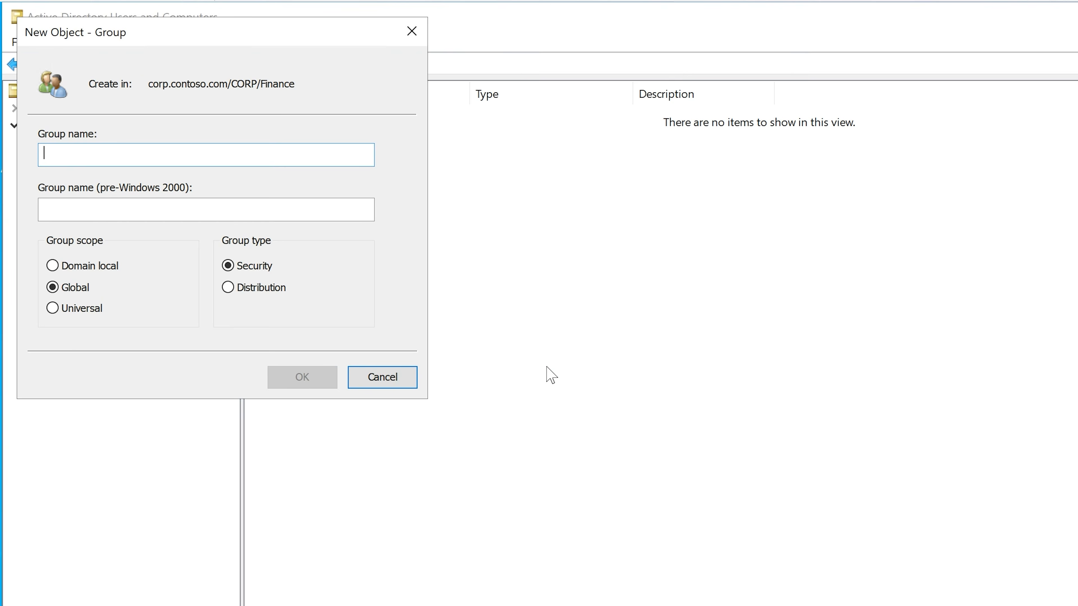
drag(258, 39, 484, 99)
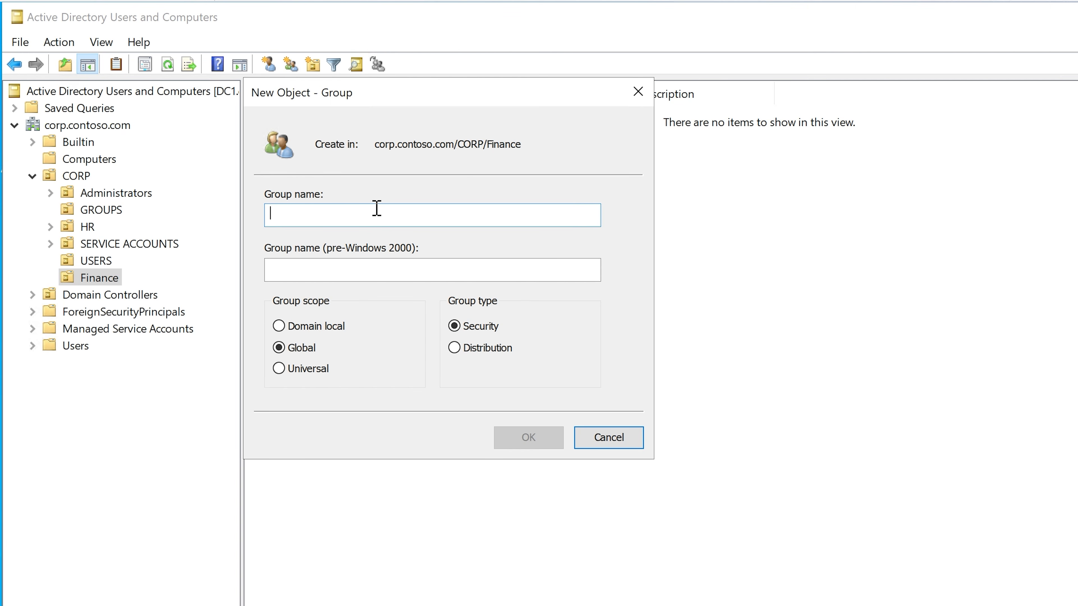
text(Finance)
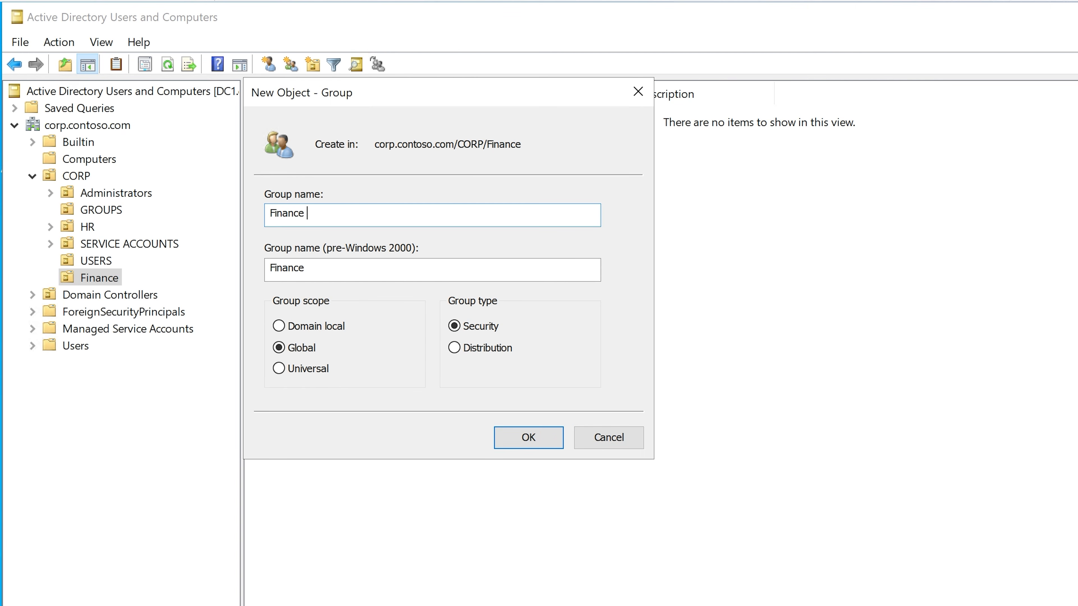
text( Department H Drive Access)
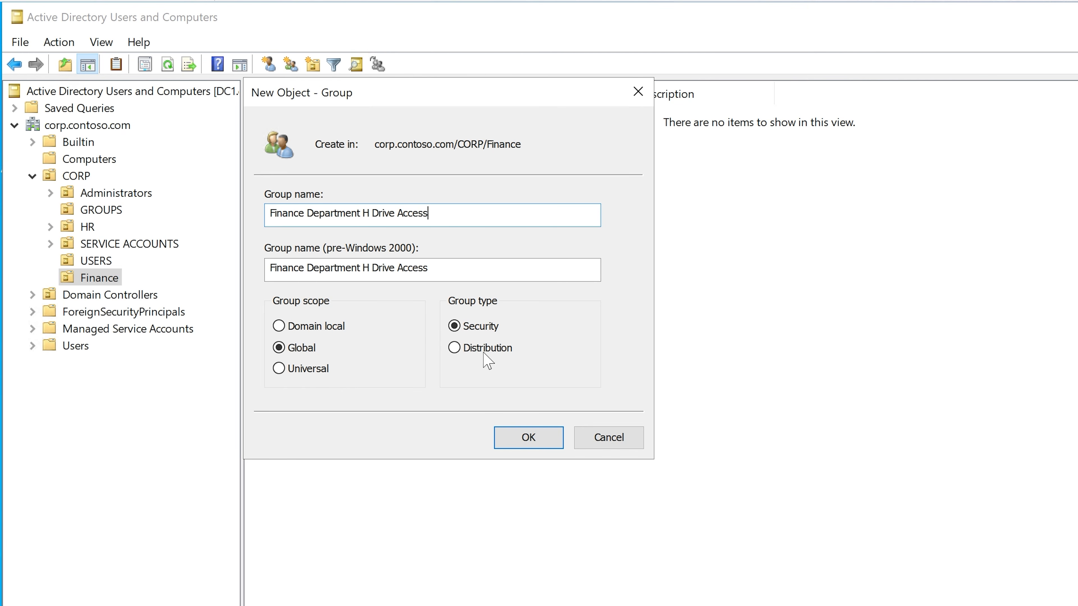
click(528, 437)
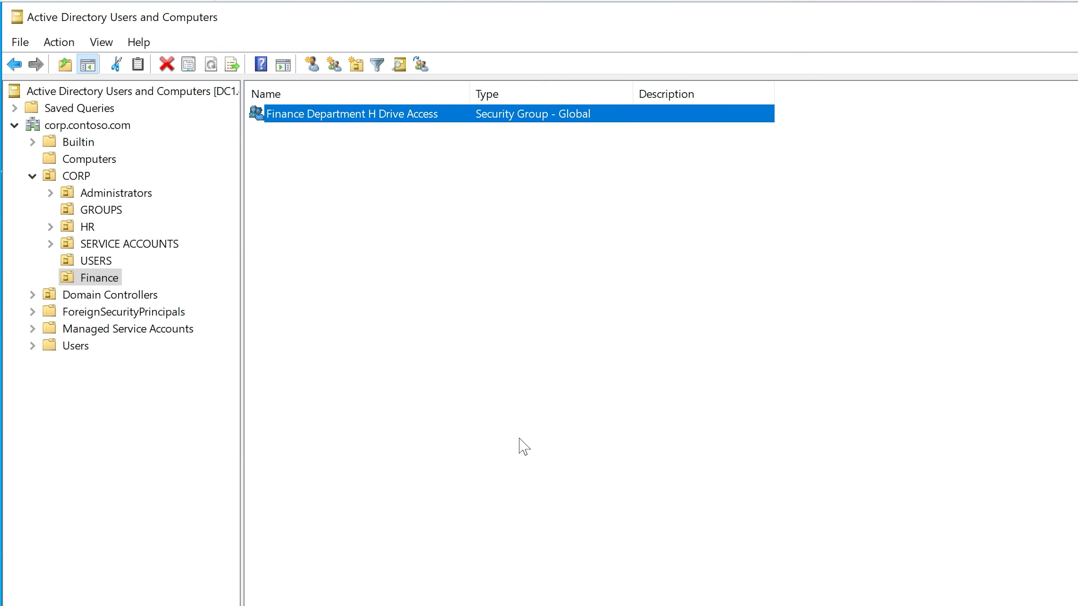
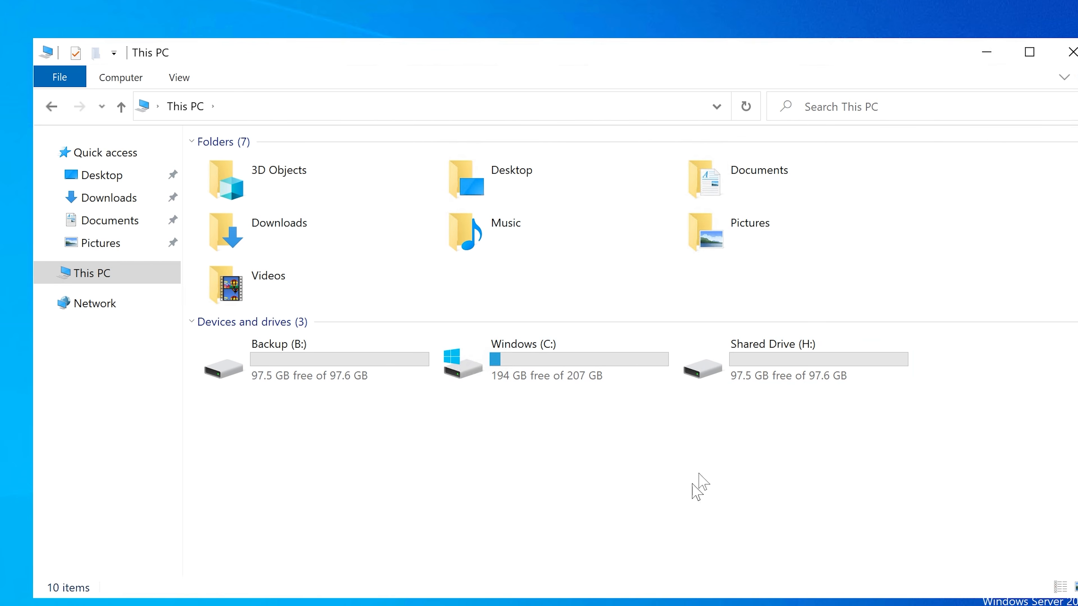
Step: Review the LabAdmin permissions in the security properties of Shared Drive (H:), leaving them as they are
mouse_move(757, 364)
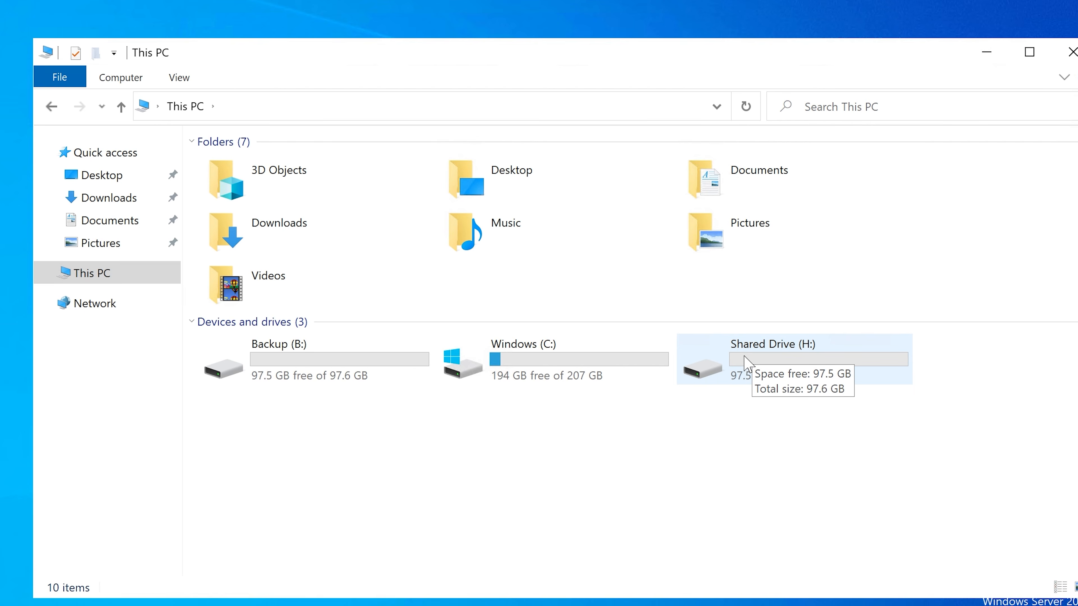
click(749, 364)
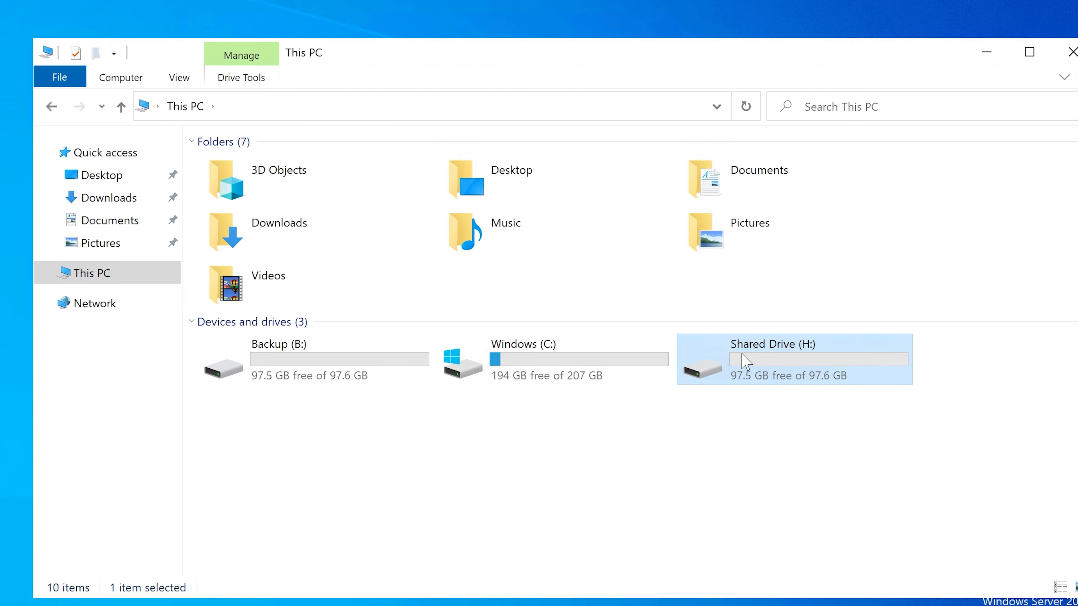
right_click(747, 363)
click(781, 341)
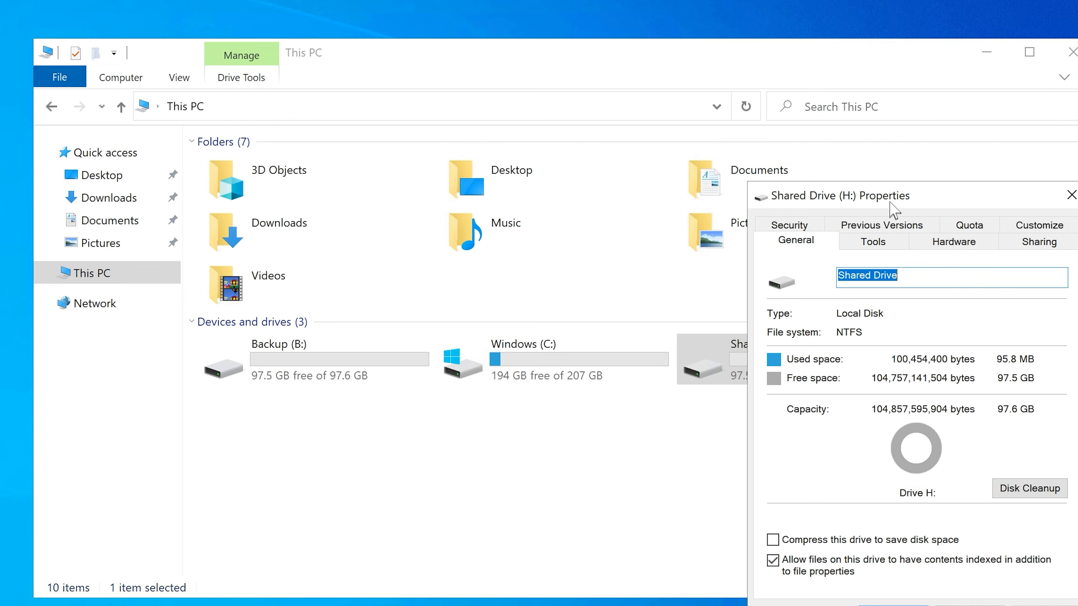
drag(891, 208, 627, 183)
click(527, 201)
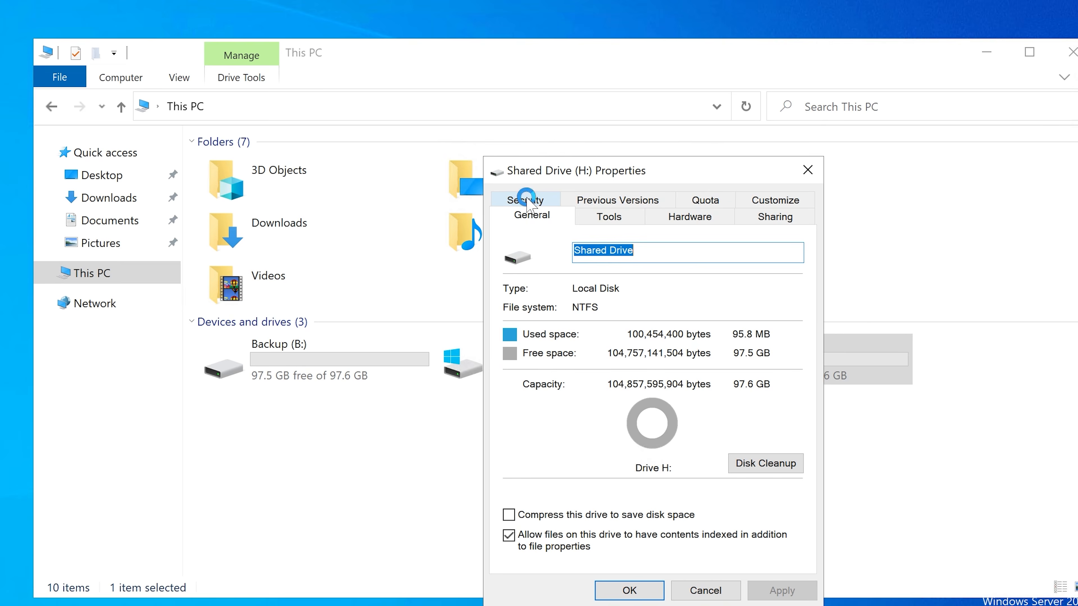
click(556, 318)
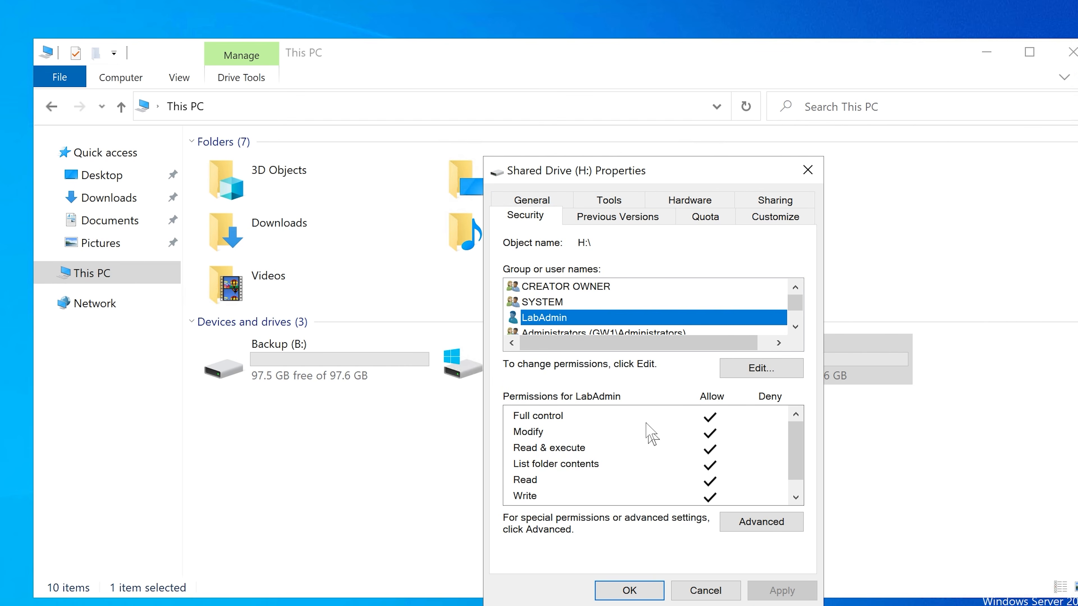
click(715, 592)
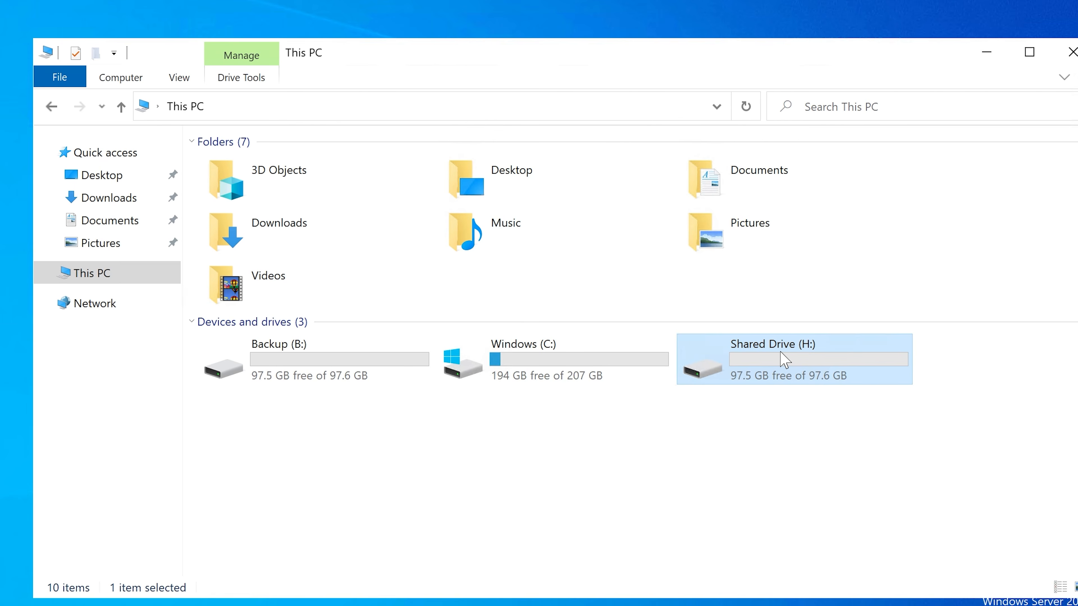
Step: Open the security properties of the Finance folder in H:\Shares\Shared Network Folders
double_click(765, 368)
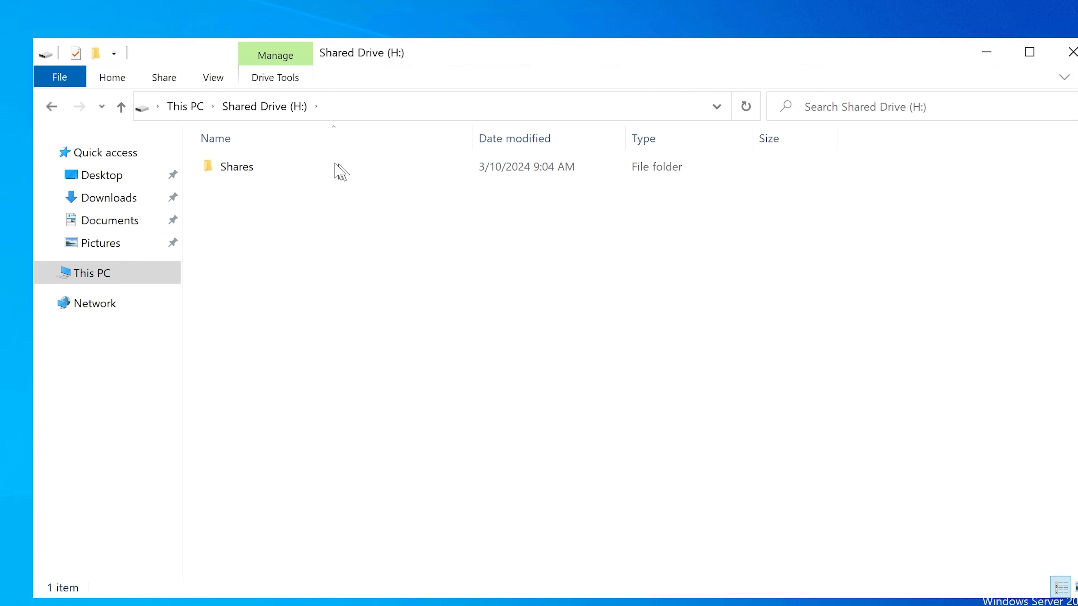
double_click(265, 168)
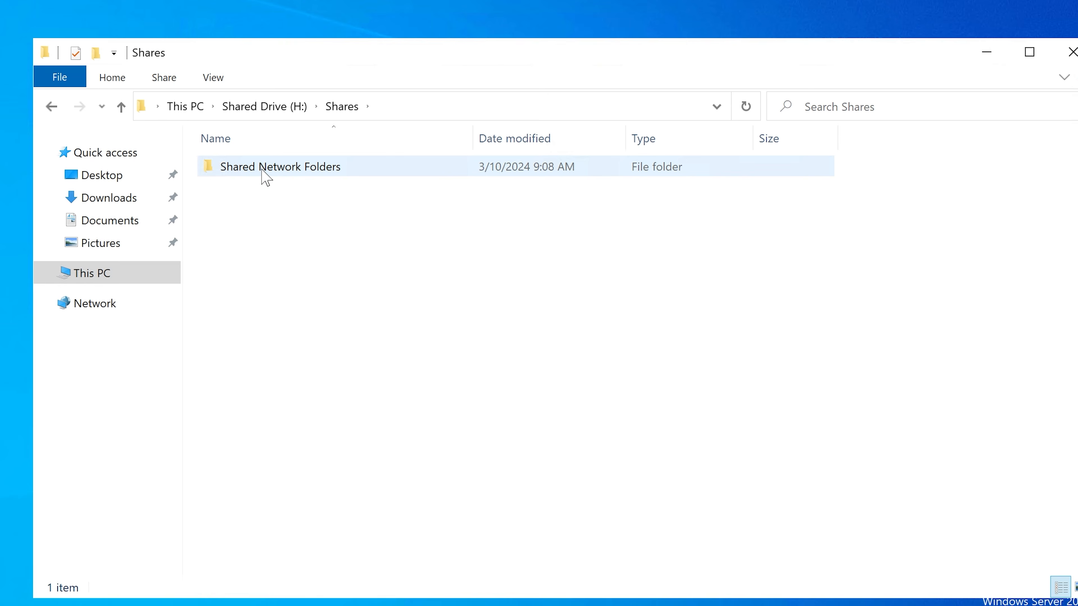
double_click(262, 171)
click(256, 178)
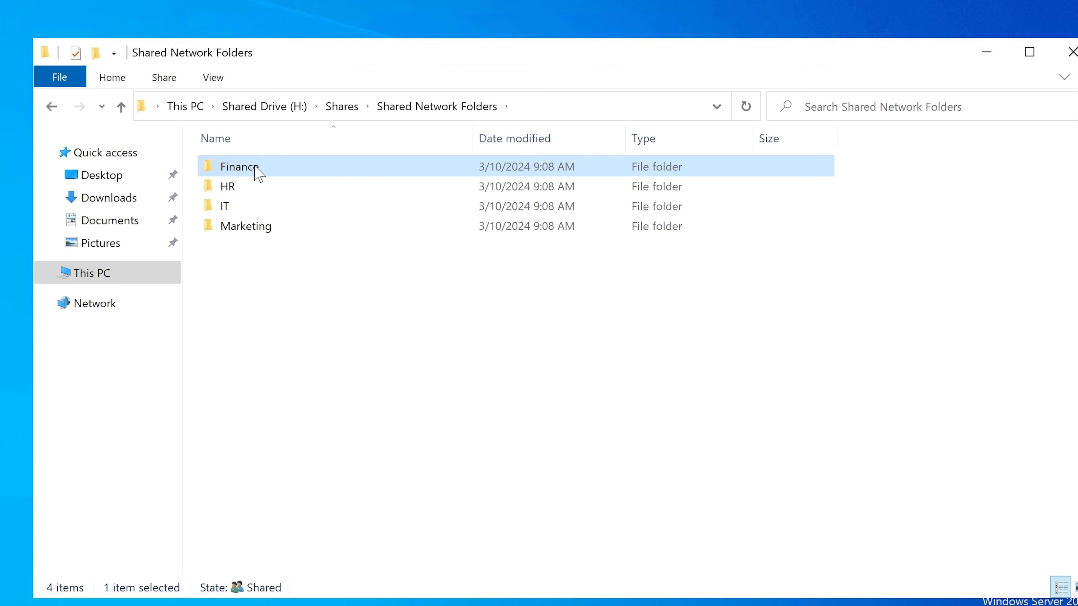
right_click(259, 174)
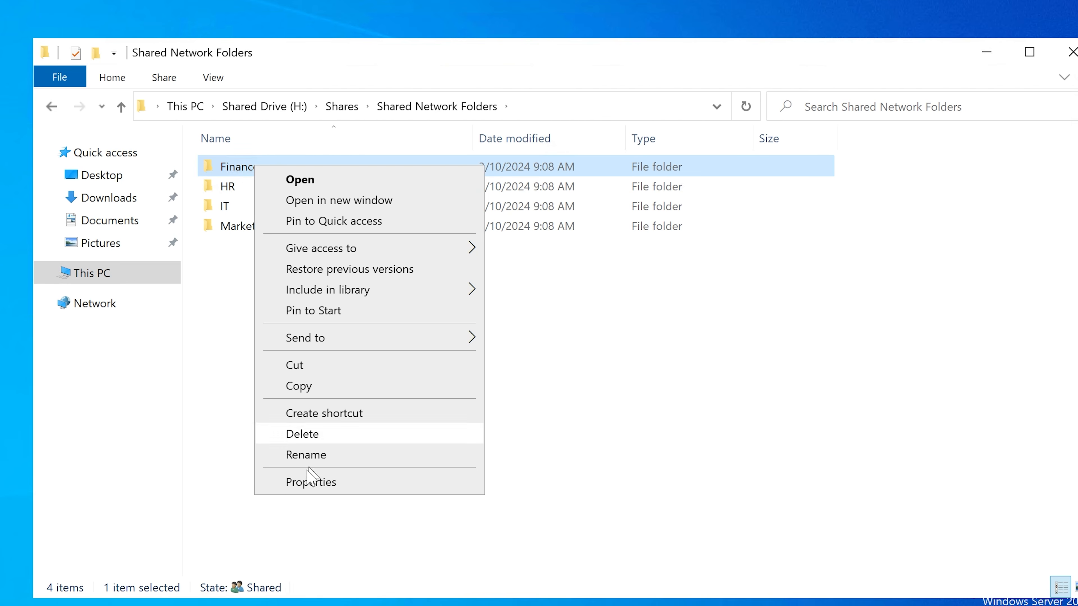
click(307, 484)
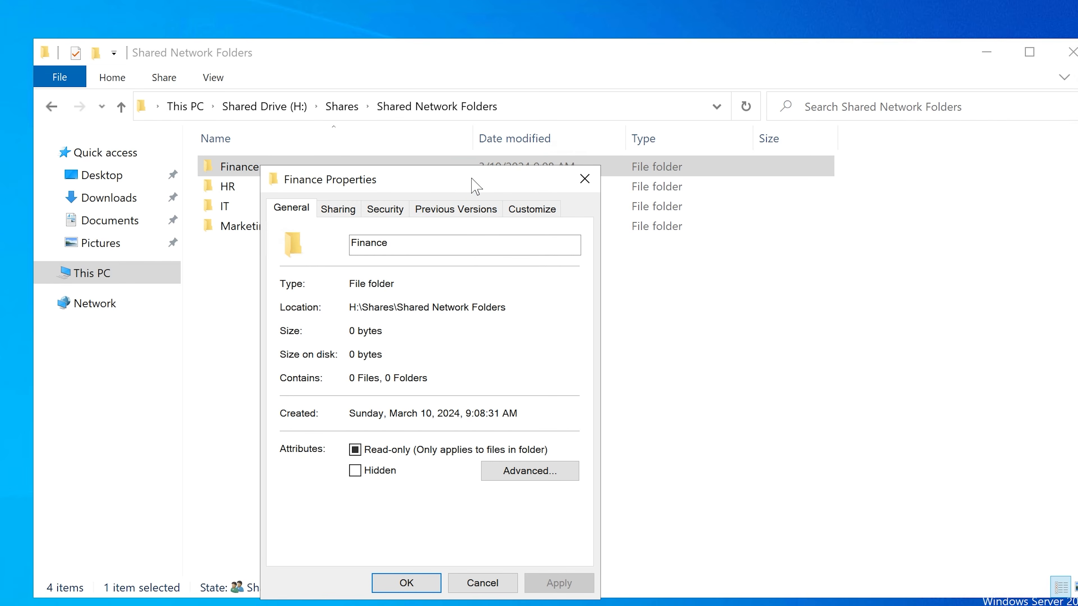
drag(475, 187, 633, 176)
click(543, 198)
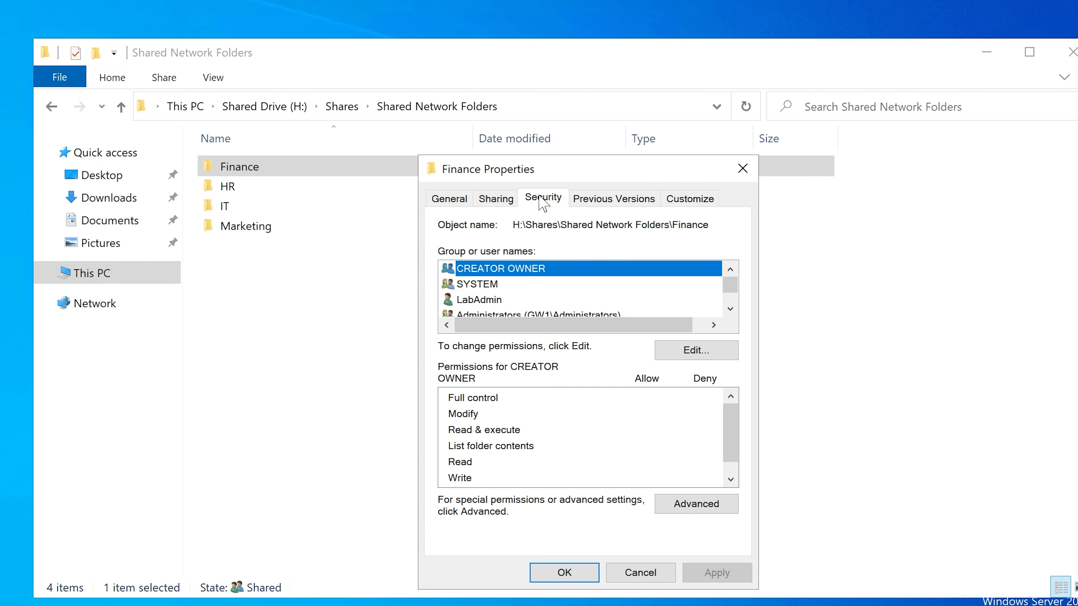
Step: Add the Finance Department H Drive Access group to the Finance folder's permissions by looking up "finance" in corp.contoso.com
click(687, 348)
click(657, 445)
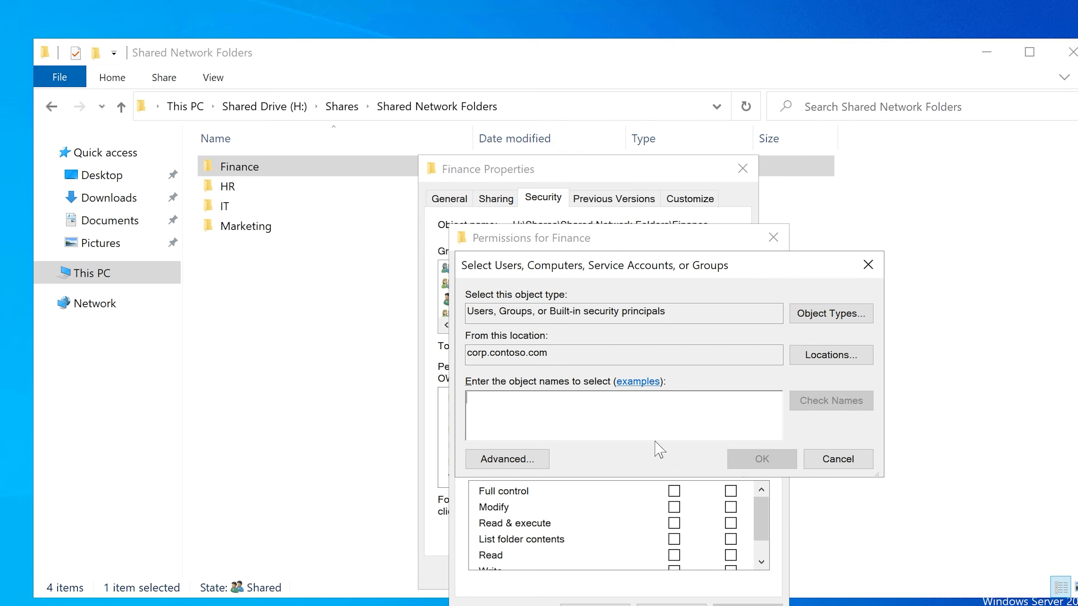
text(finance)
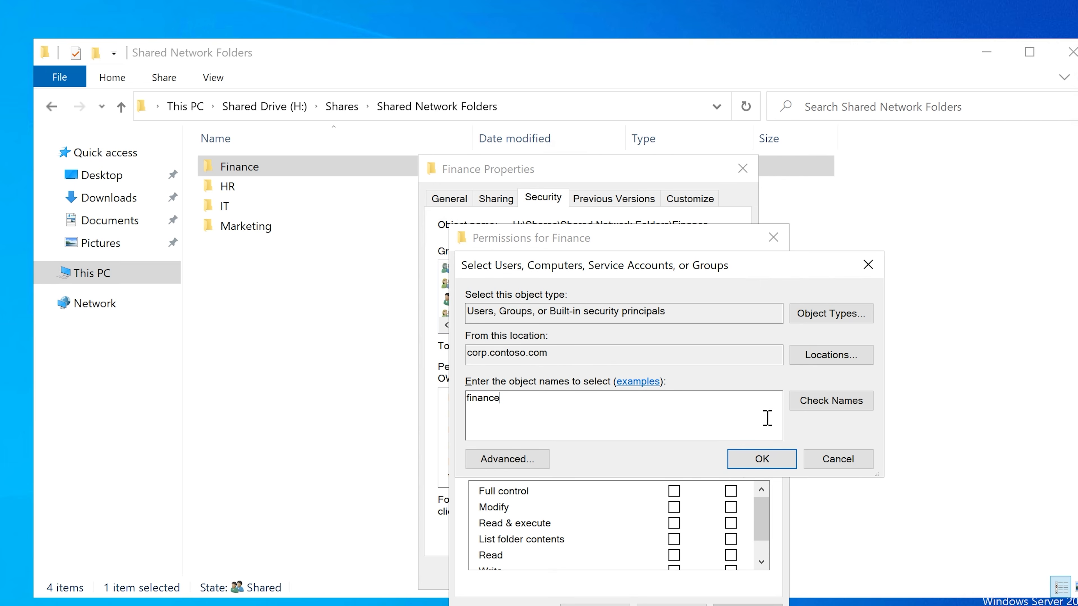
click(805, 400)
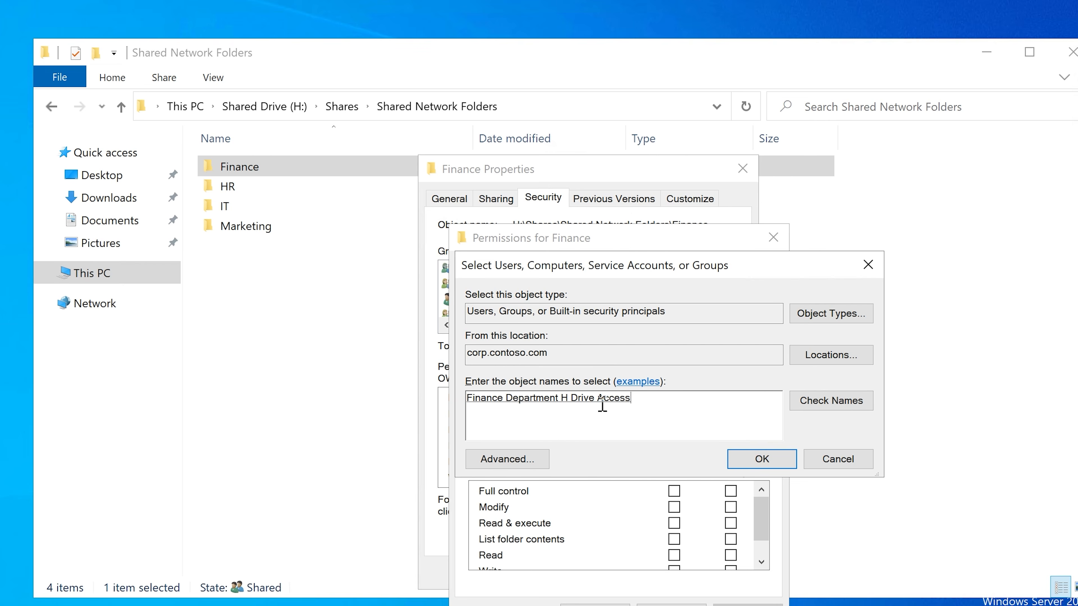
click(761, 459)
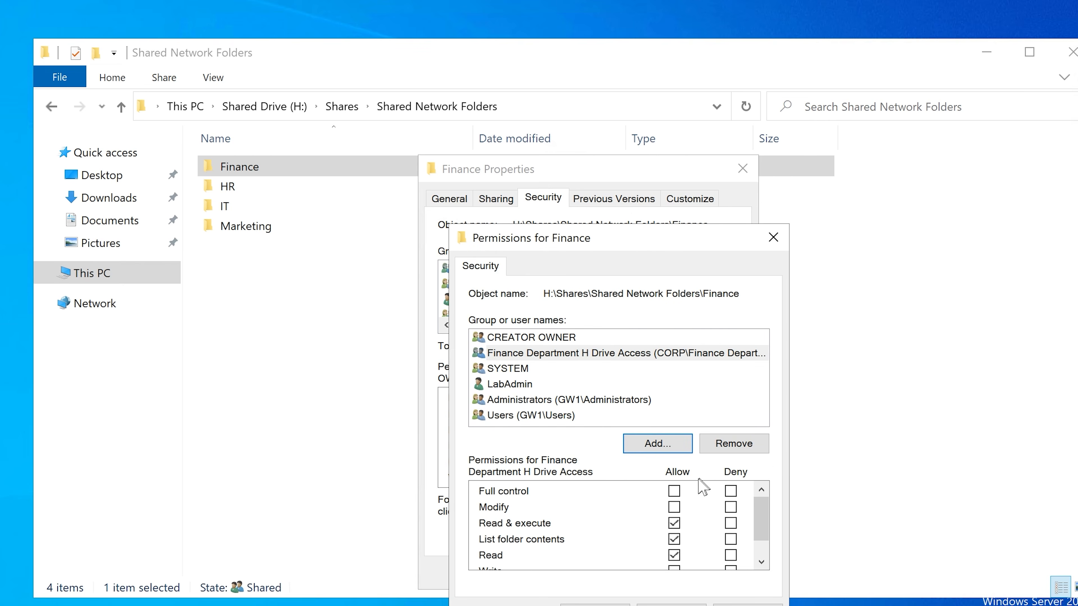
Step: Allow Modify for the Finance Department H Drive Access group on the Finance folder and apply the permissions
click(674, 507)
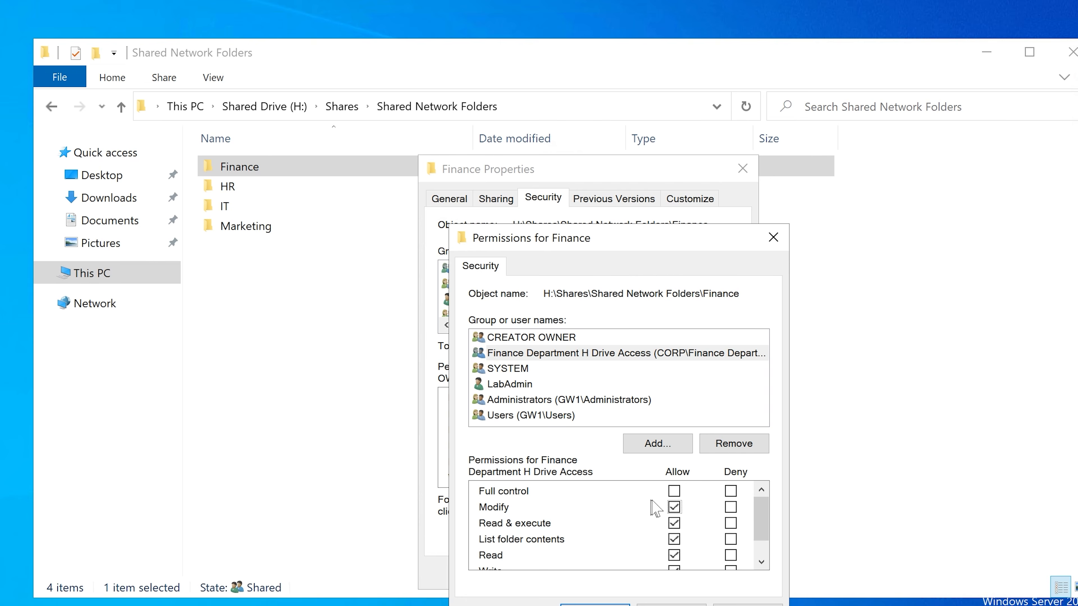
click(747, 605)
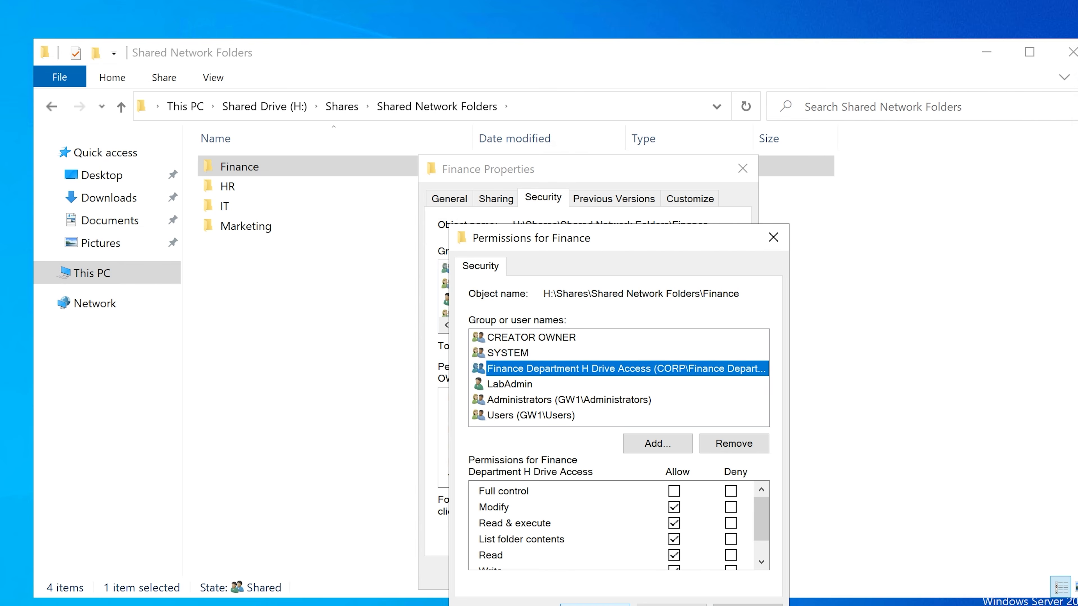
click(595, 605)
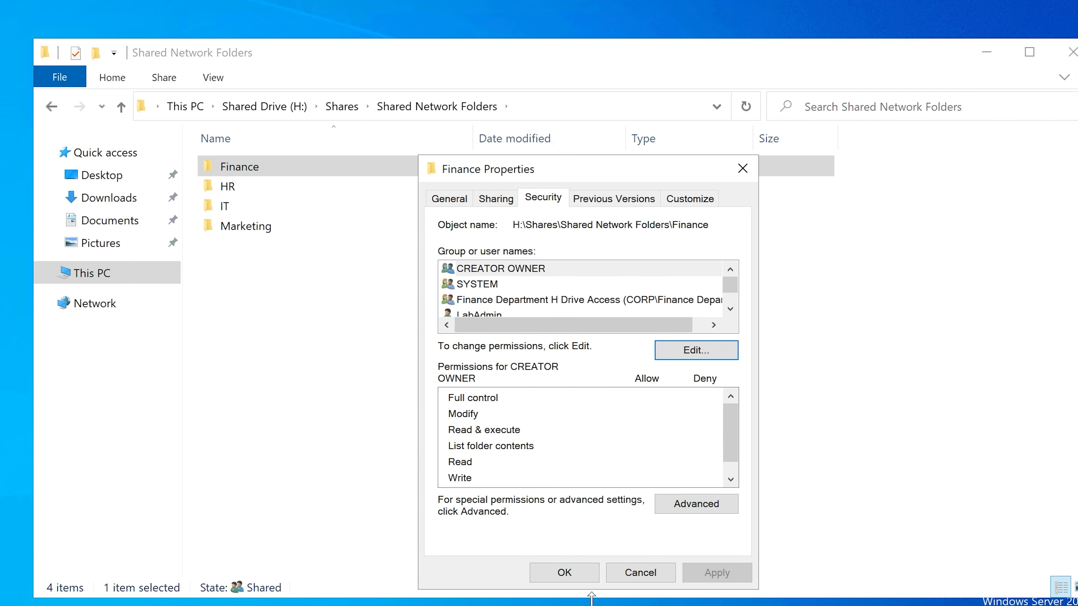
click(585, 577)
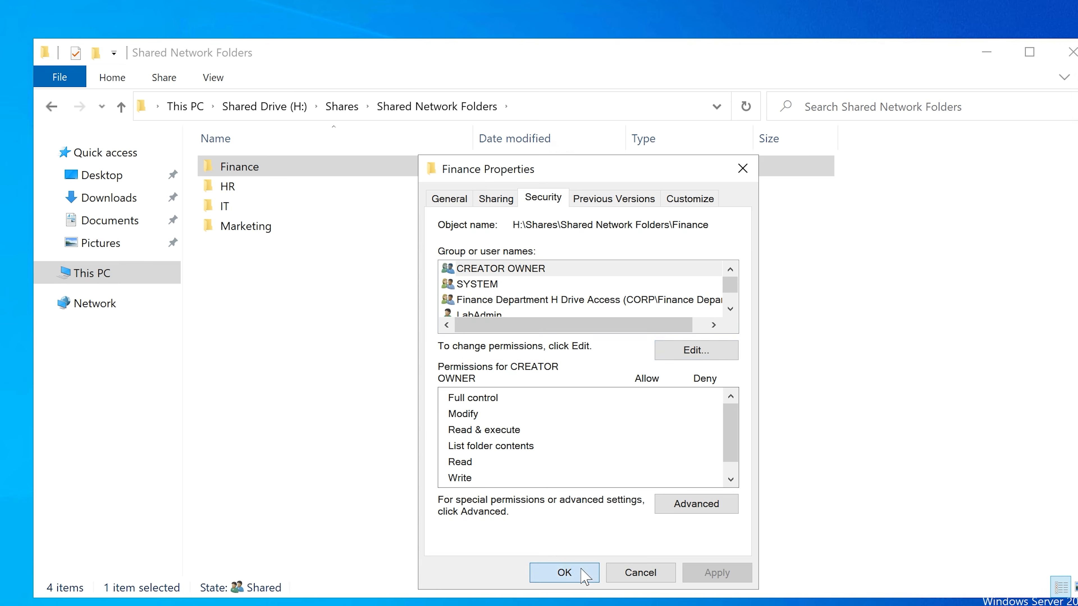
Step: Reopen H:\Shares\Shared Network Folders from This PC and check the Finance Department H Drive Access group's permissions on the Finance folder
click(287, 111)
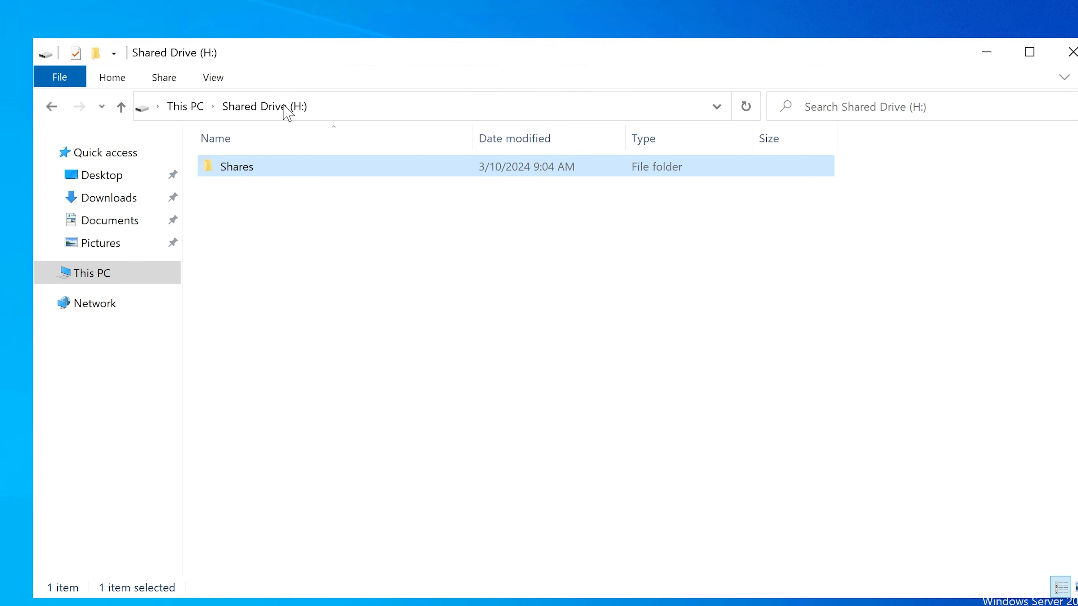
click(196, 107)
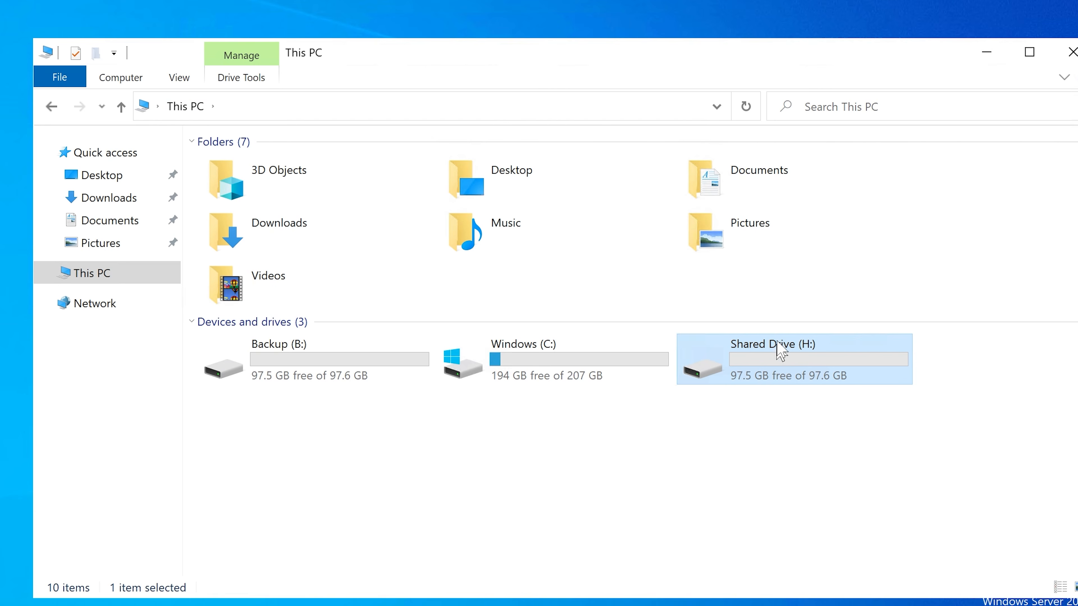
double_click(773, 366)
double_click(277, 170)
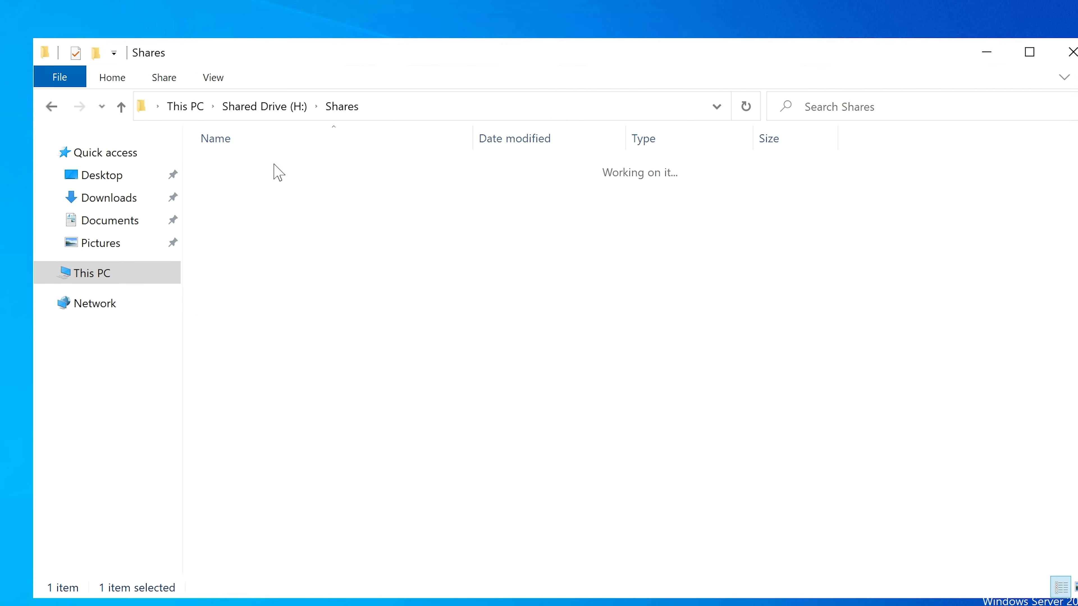
double_click(290, 171)
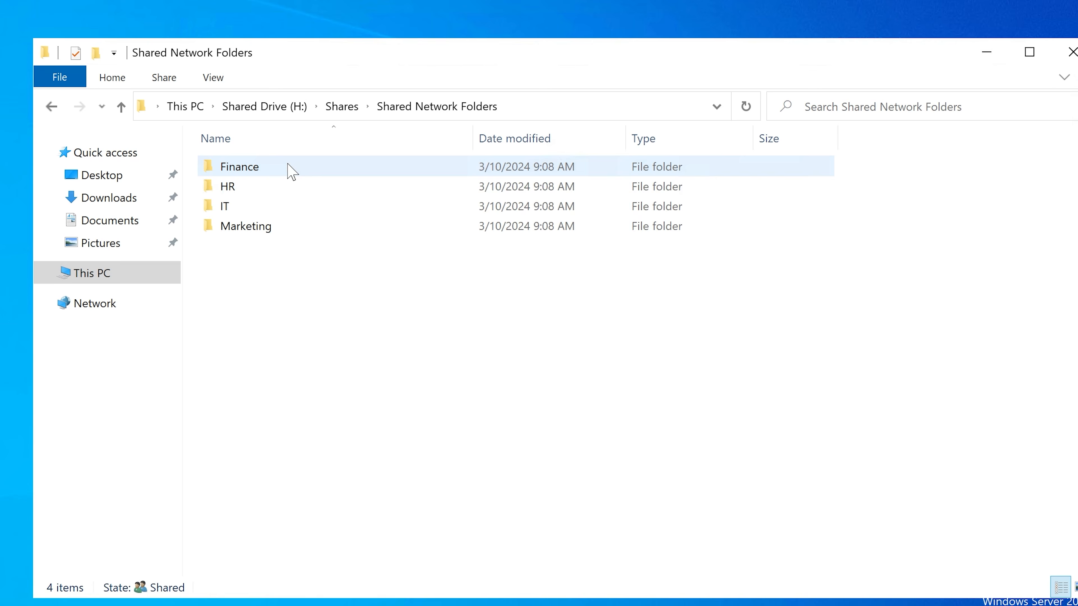
click(246, 172)
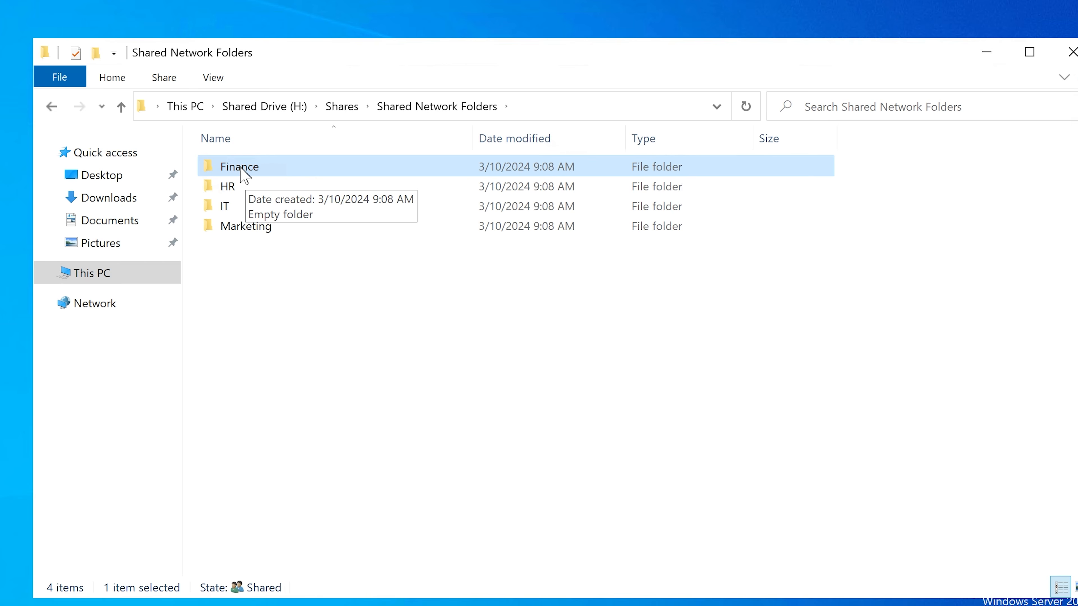
right_click(240, 170)
click(337, 482)
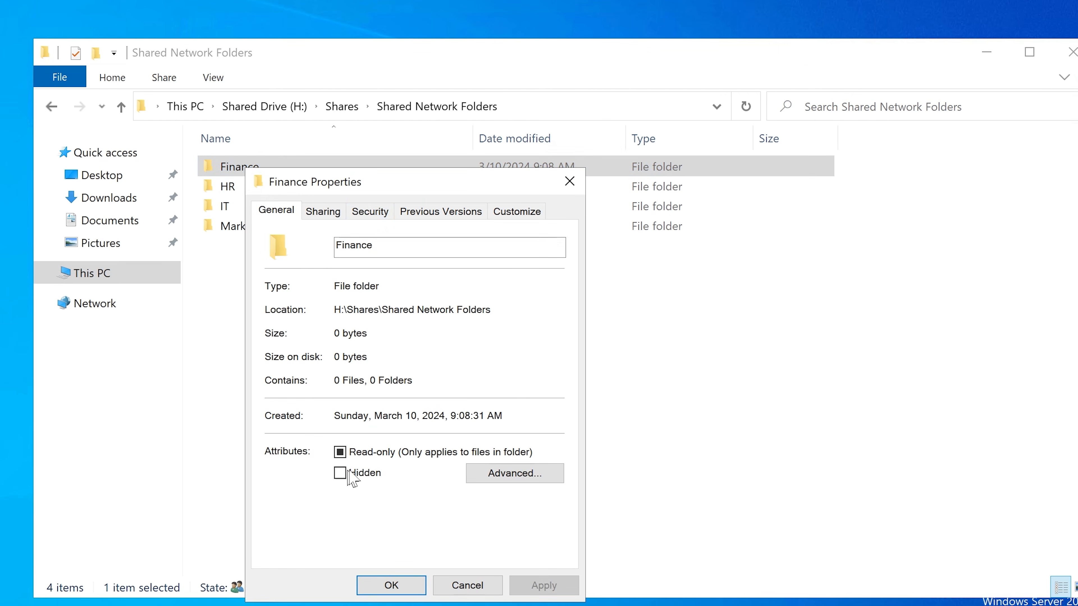
click(362, 214)
click(352, 313)
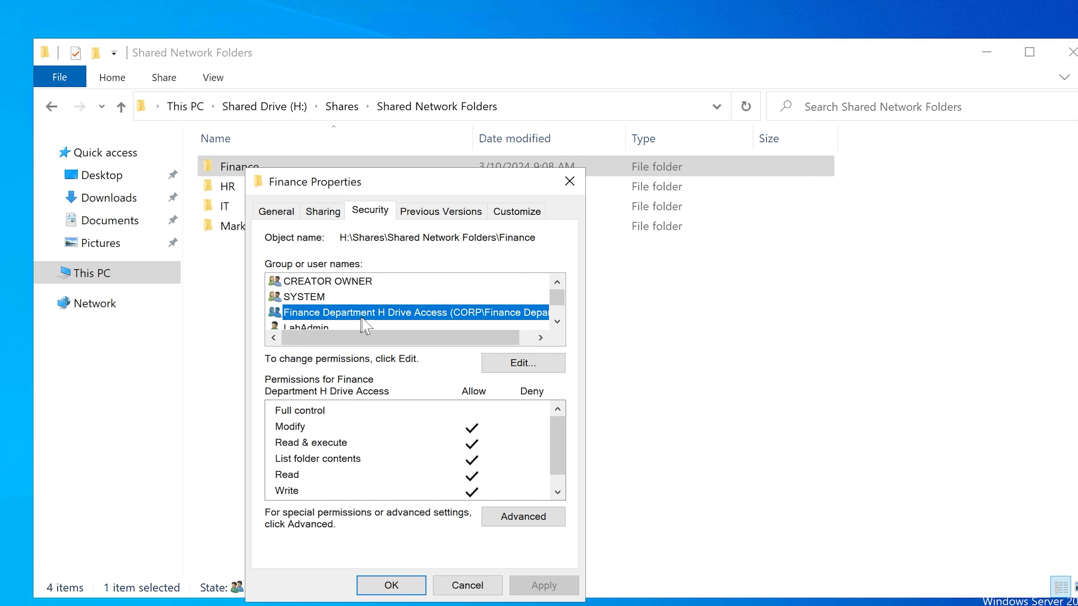
click(390, 585)
Step: Return to This PC and examine the groups and LabAdmin permissions in the security properties of Shared Drive (H:)
click(341, 110)
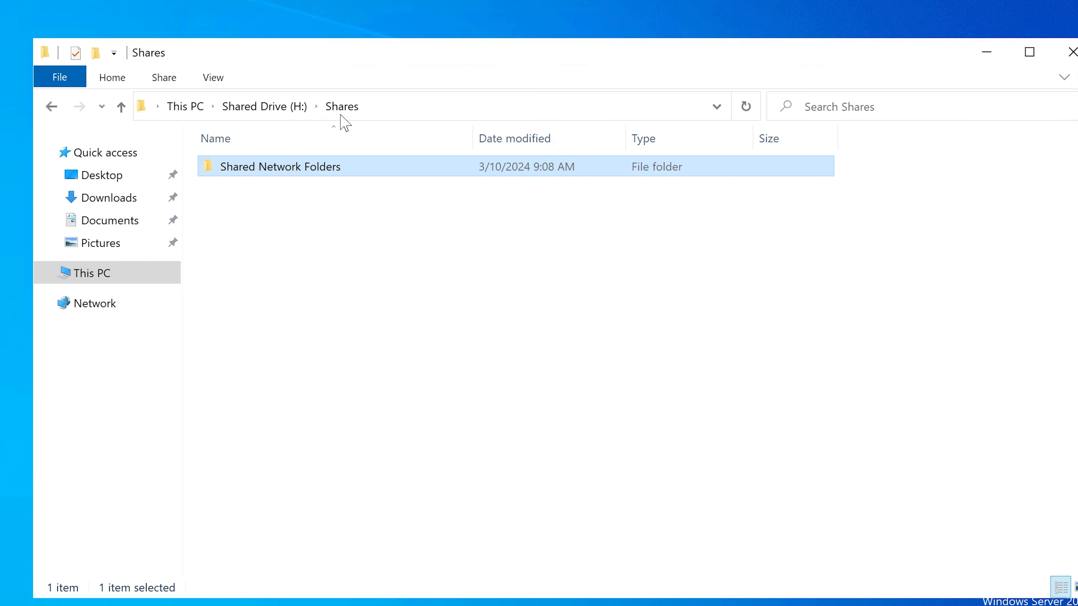
click(272, 110)
click(183, 106)
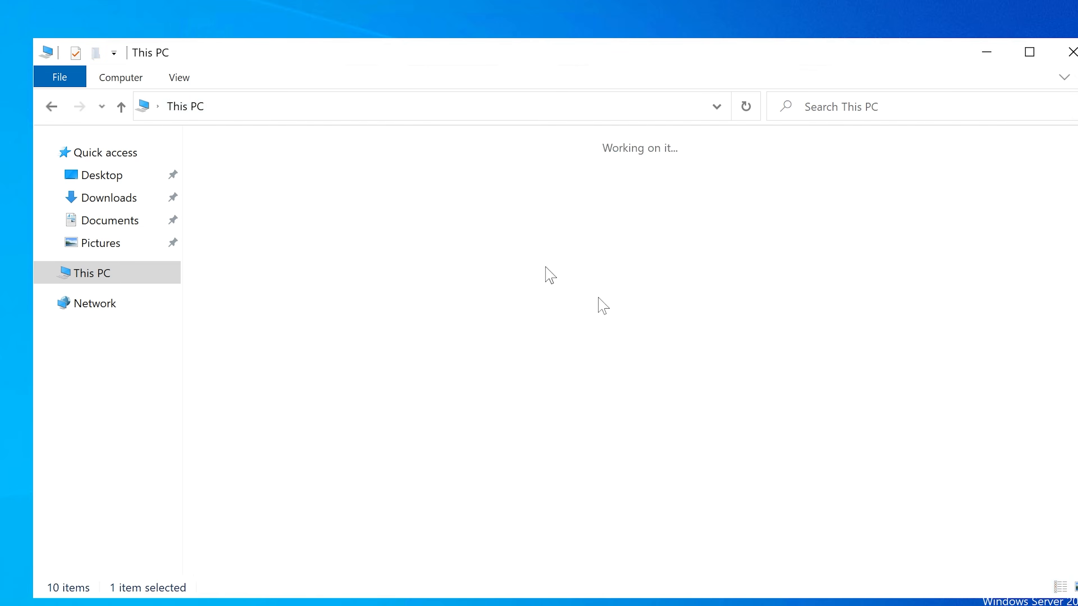
right_click(759, 377)
click(802, 357)
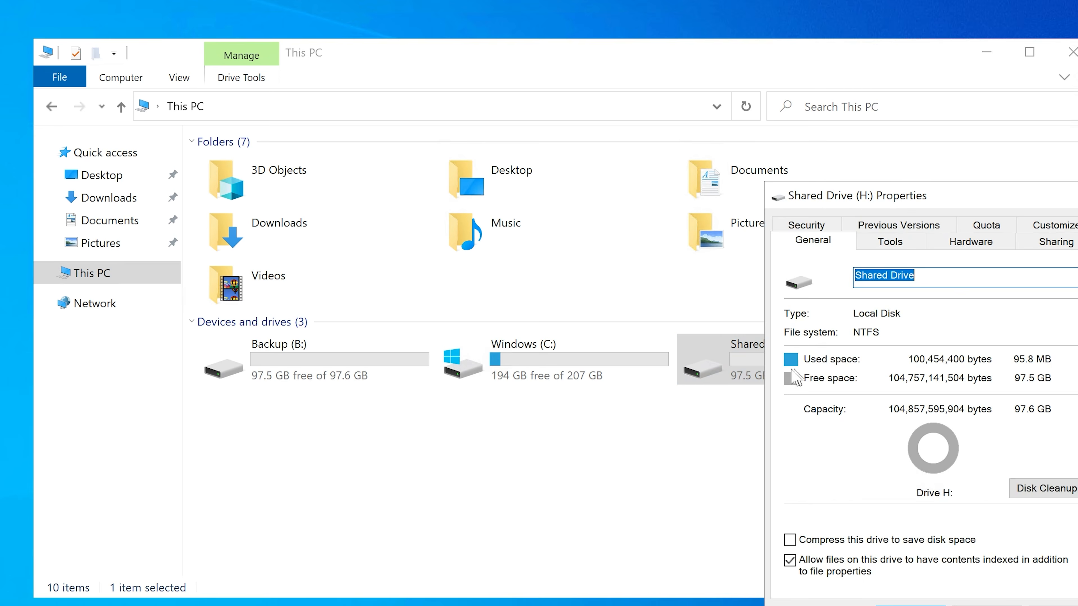
click(809, 225)
drag(844, 196, 502, 155)
scroll(590, 302, down, 1)
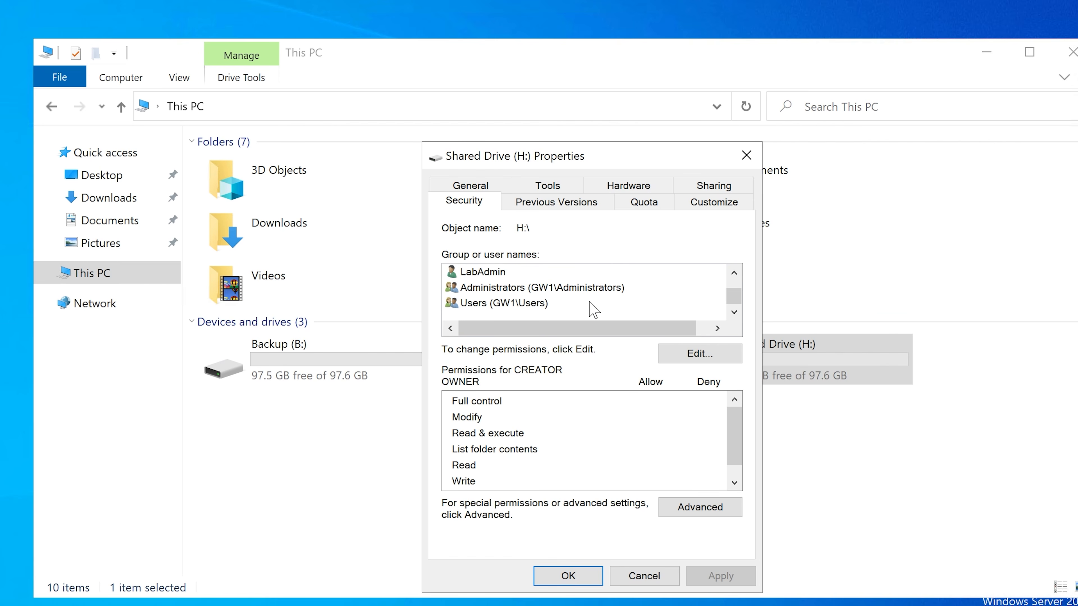
click(501, 276)
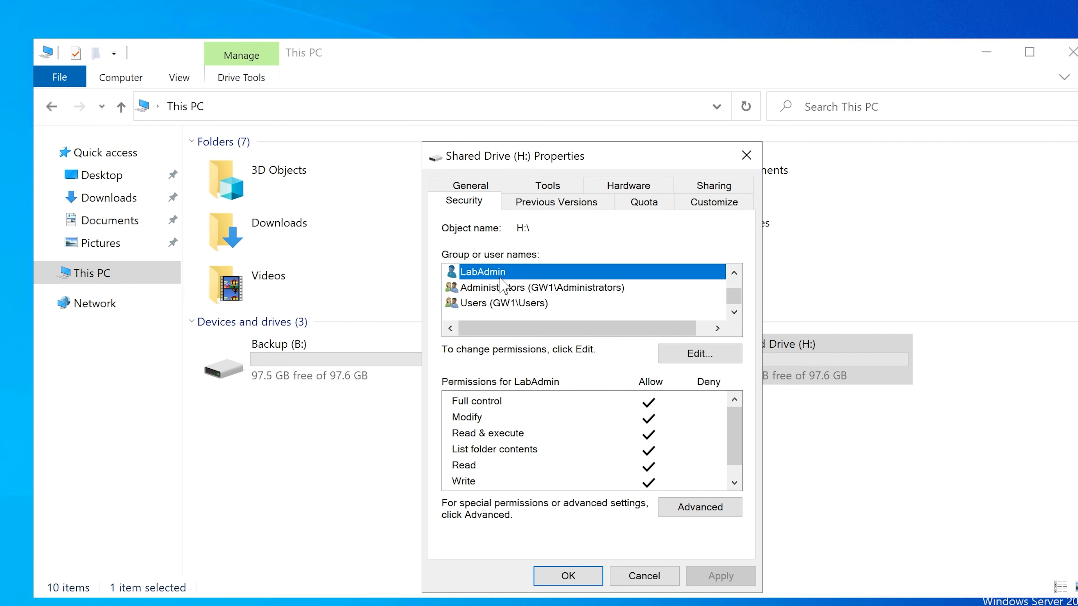
click(644, 577)
Step: Go back into Shared Network Folders on Shared Drive (H:) and select the HR folder
double_click(737, 361)
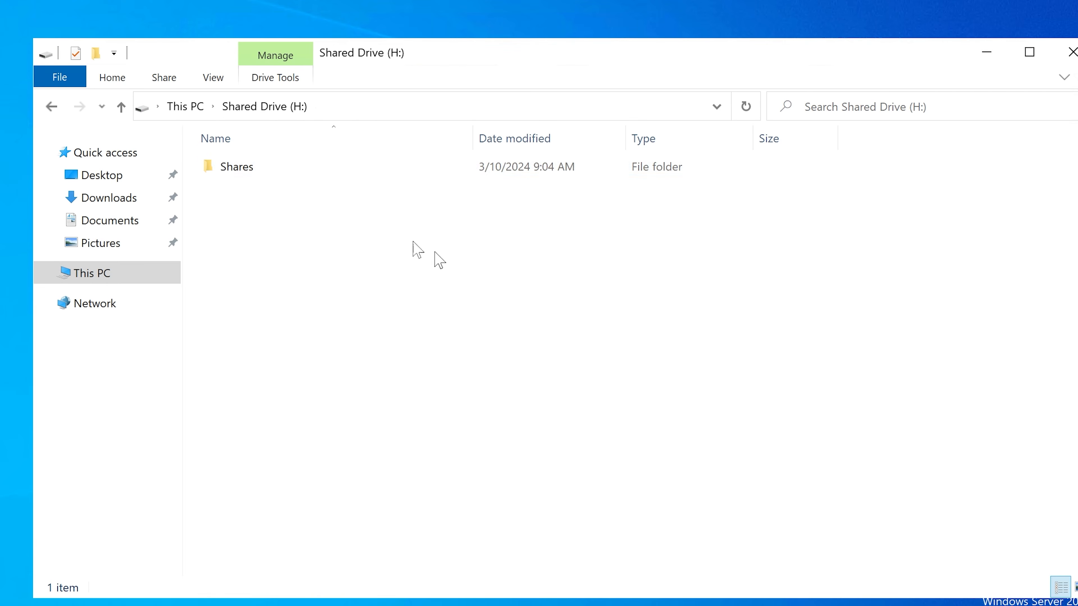
double_click(277, 172)
double_click(278, 174)
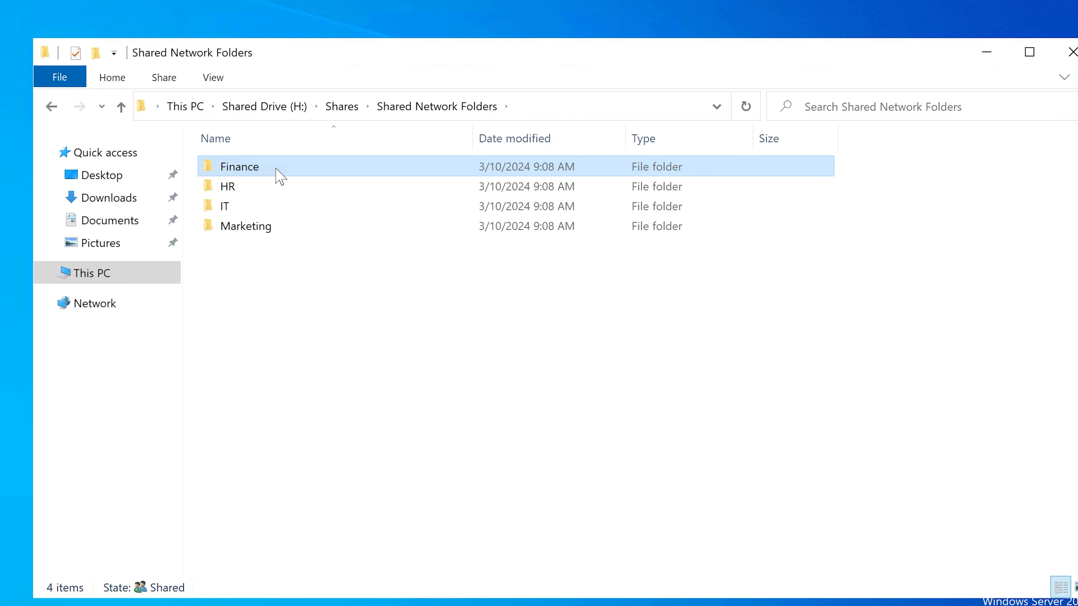
click(277, 173)
click(277, 167)
click(253, 186)
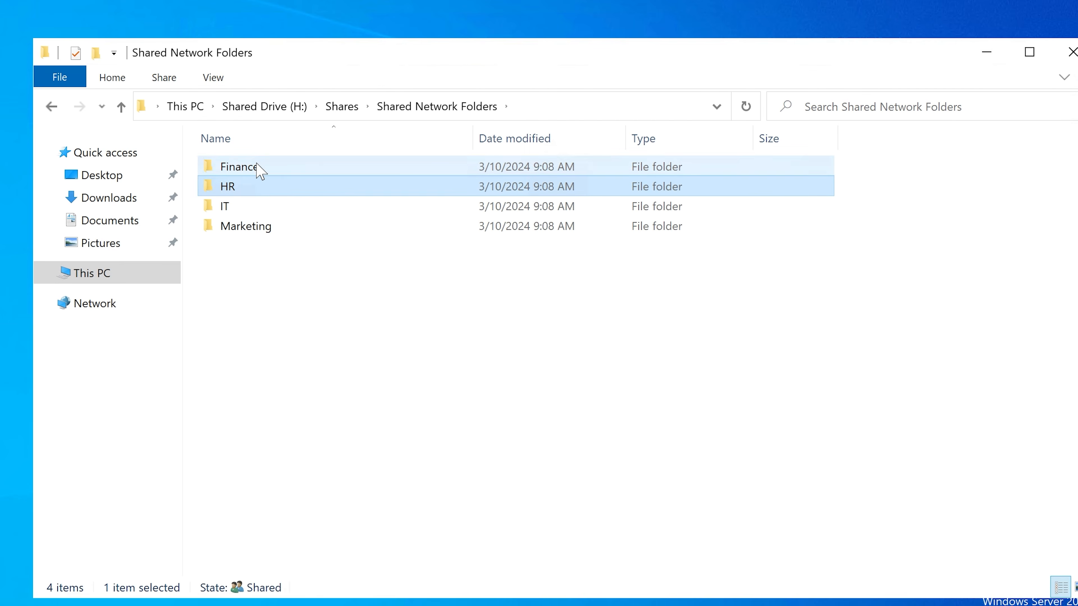
Step: Check the permissions of the Finance Department H Drive Access group in the Finance folder's security properties, leaving them as they are
click(256, 164)
right_click(257, 168)
click(373, 484)
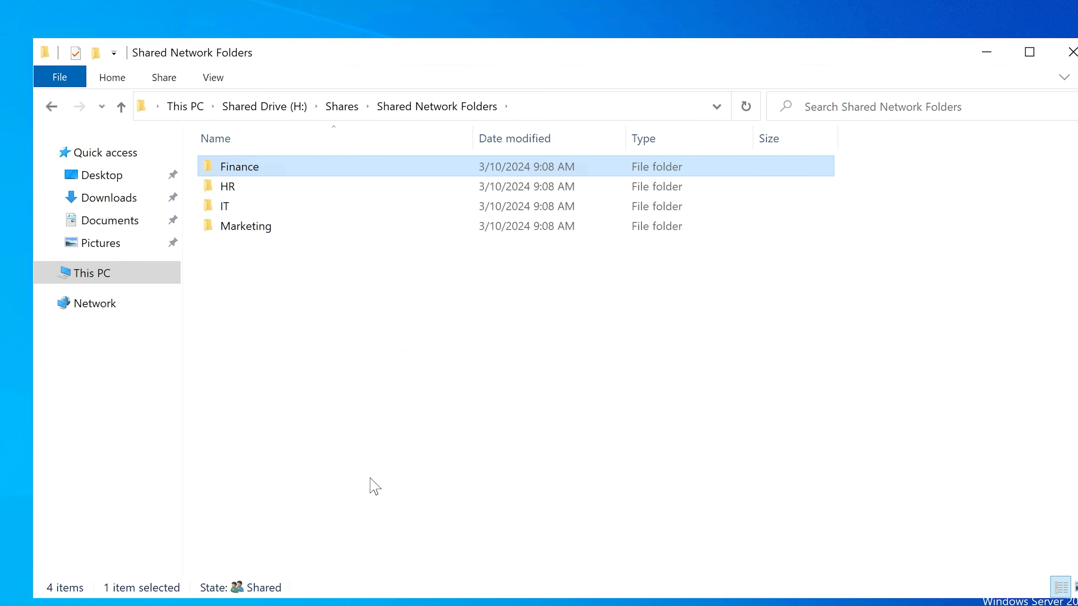
click(387, 208)
click(368, 309)
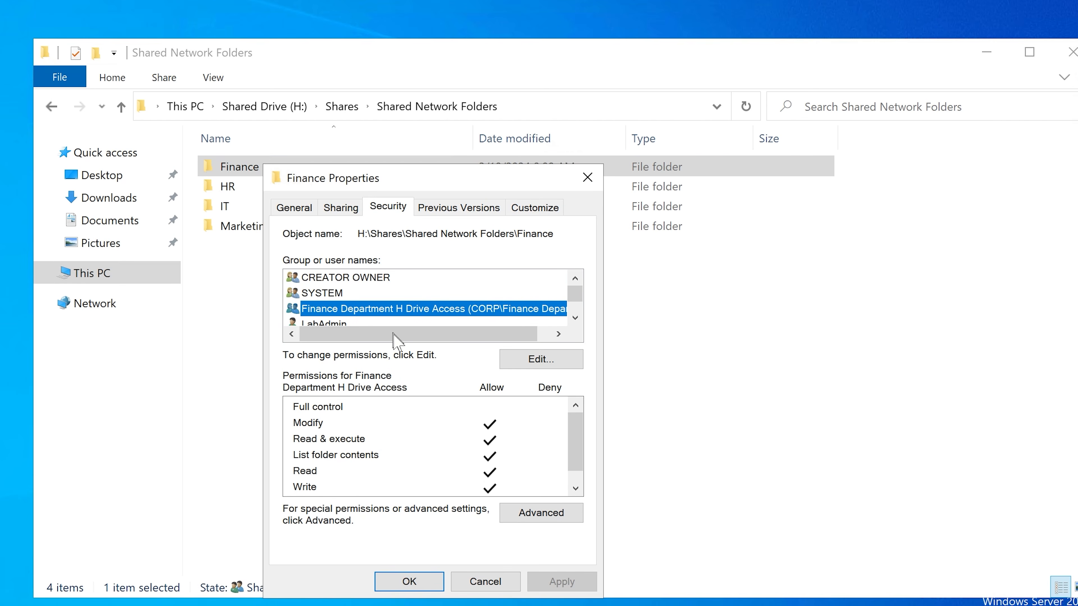
click(485, 581)
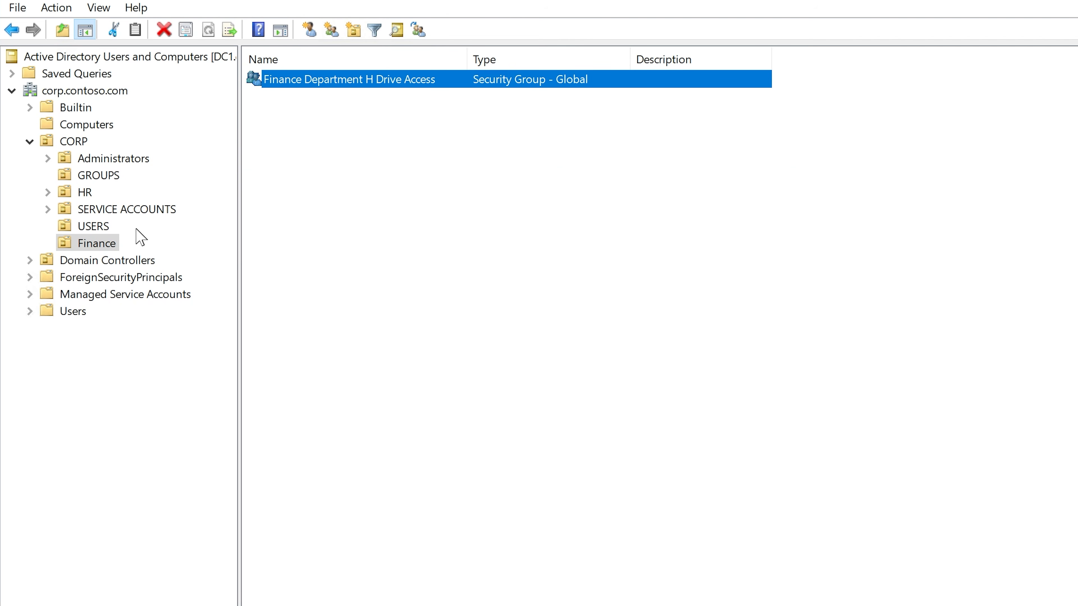
Step: Switch to Active Directory Users and Computers, search corp.contoso.com for a user by first name and open the matching account's properties
click(97, 242)
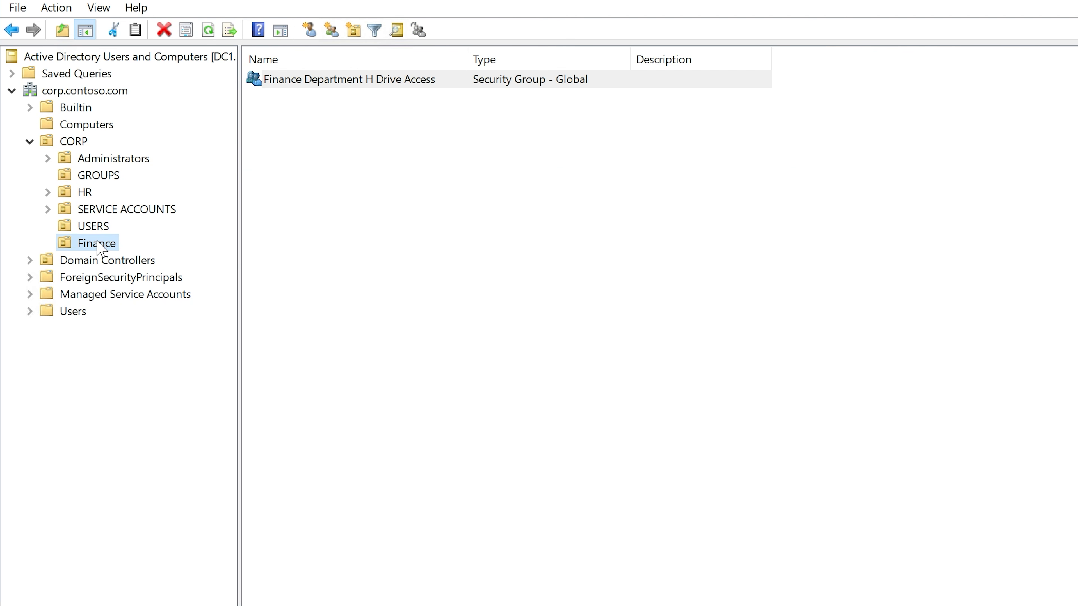
click(77, 92)
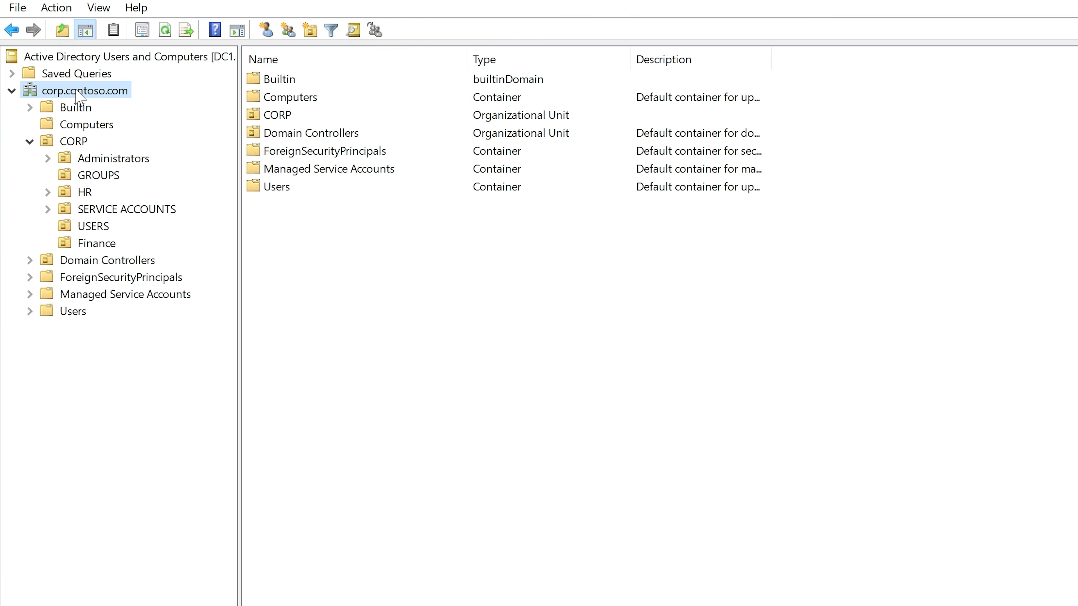
click(93, 227)
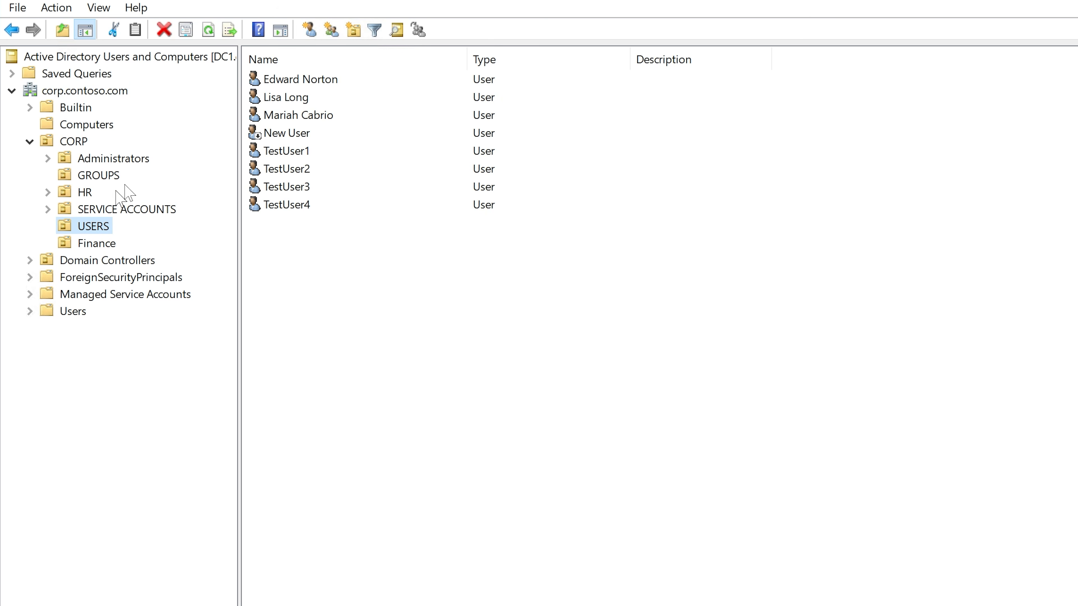
click(78, 91)
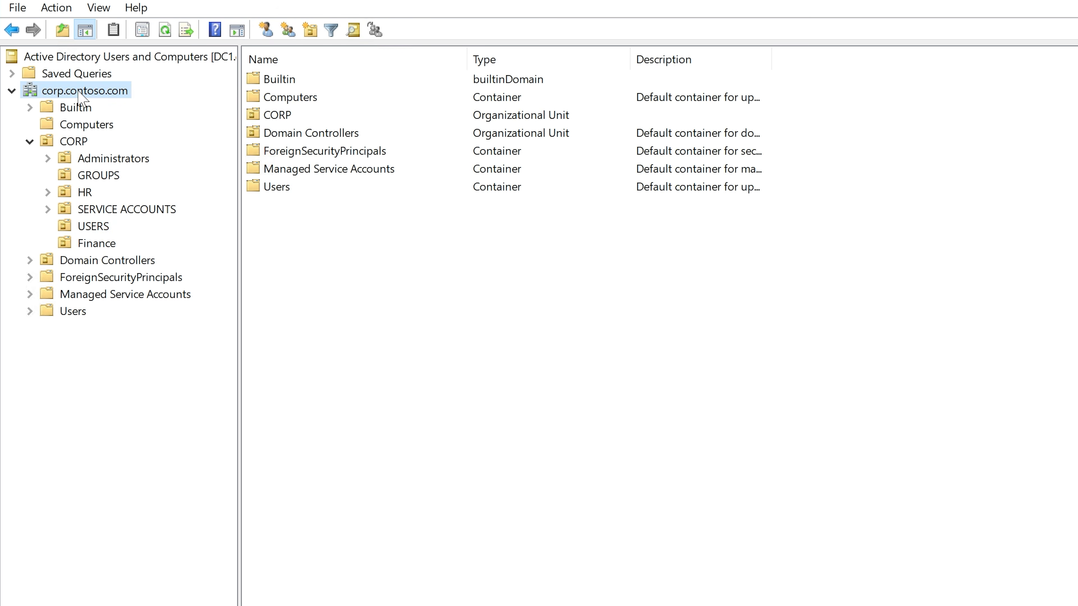
right_click(79, 92)
click(137, 135)
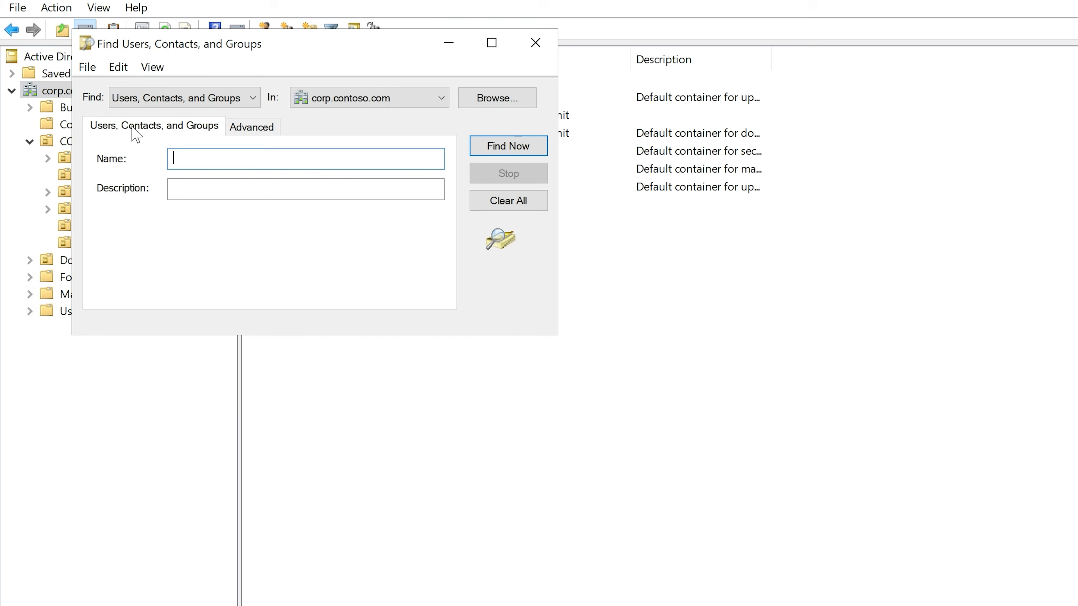
drag(304, 38, 423, 149)
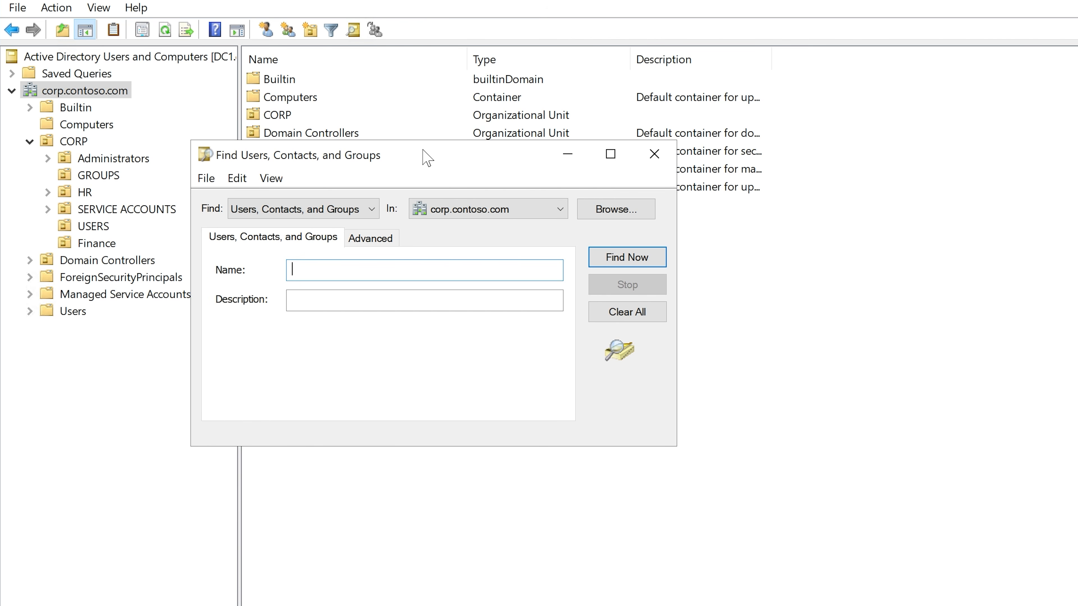
text(mariah)
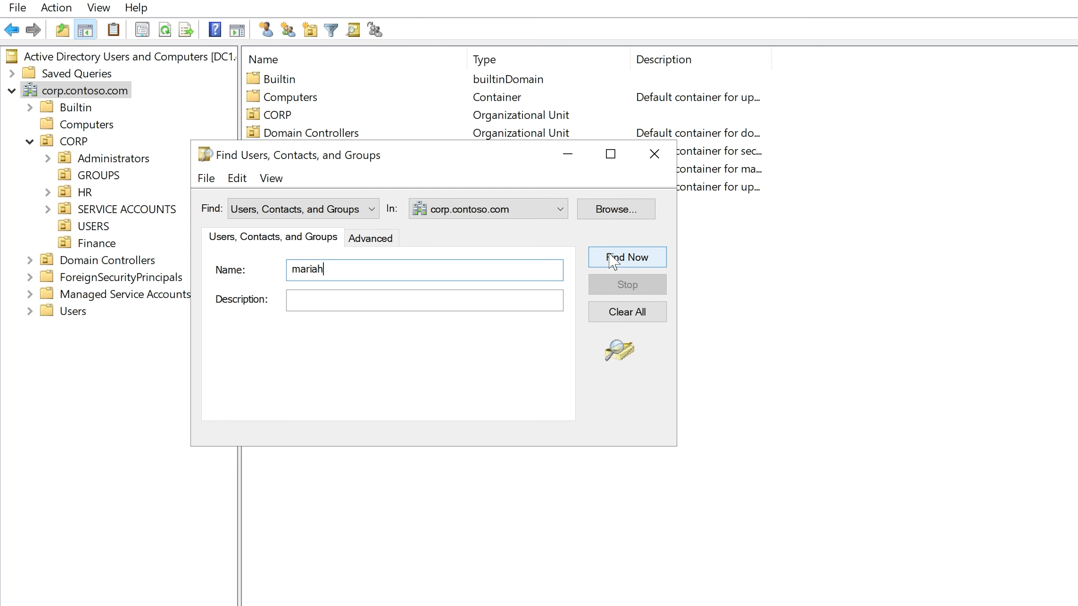
click(618, 258)
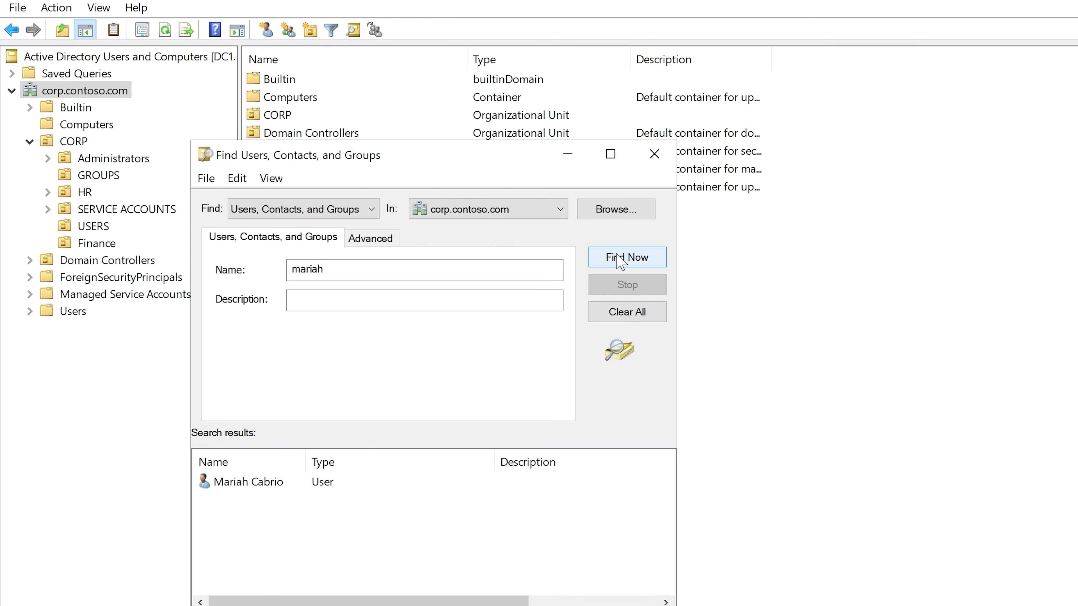
double_click(254, 484)
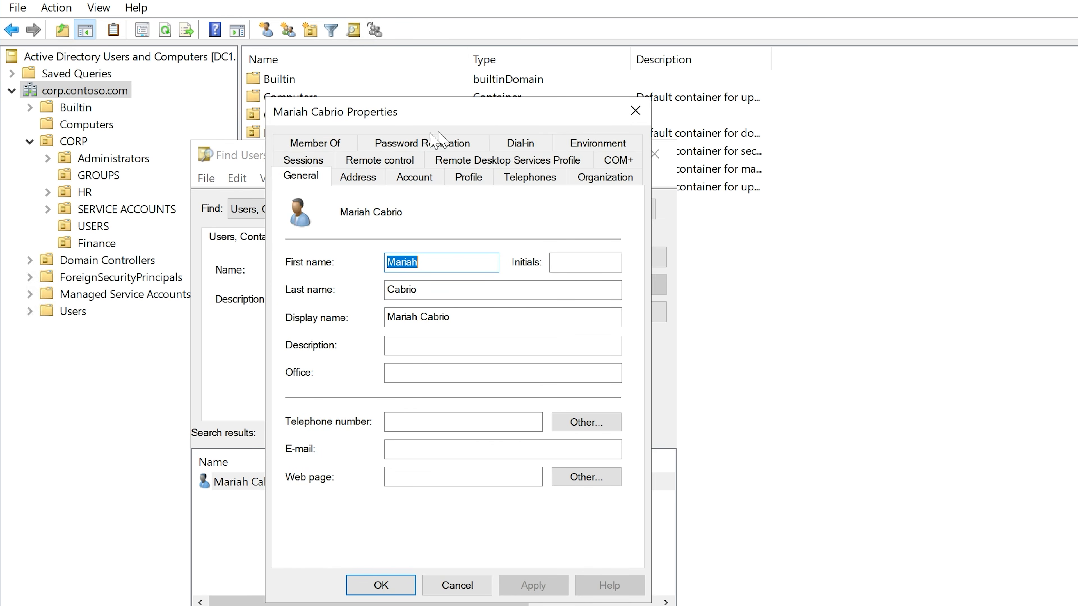
Step: Add the user to the Finance Department H Drive Access group, apply it and check the full group name in the membership list
click(314, 144)
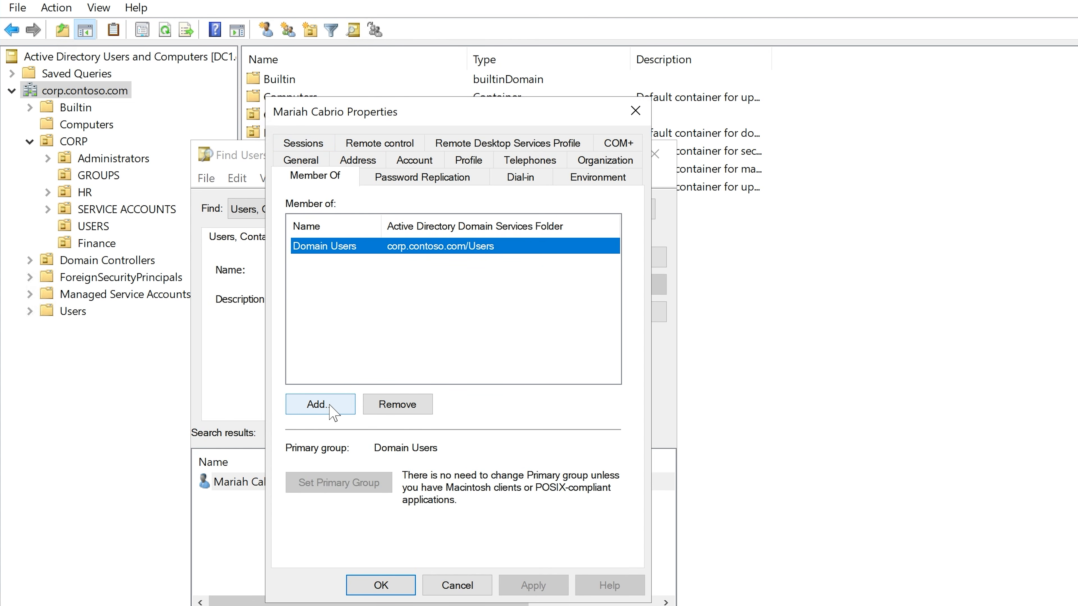
click(320, 405)
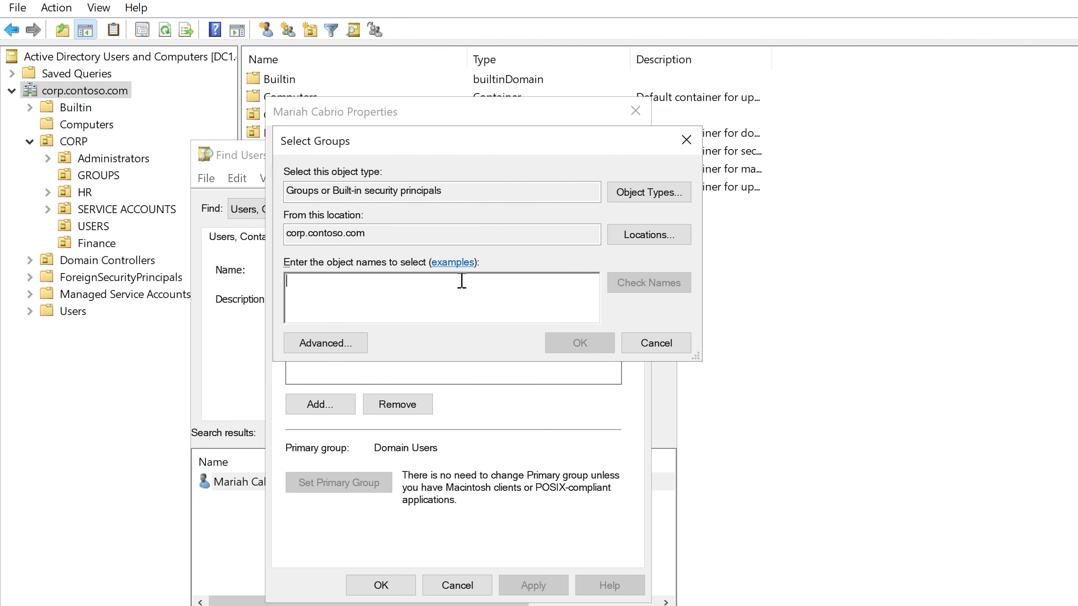
text(fin)
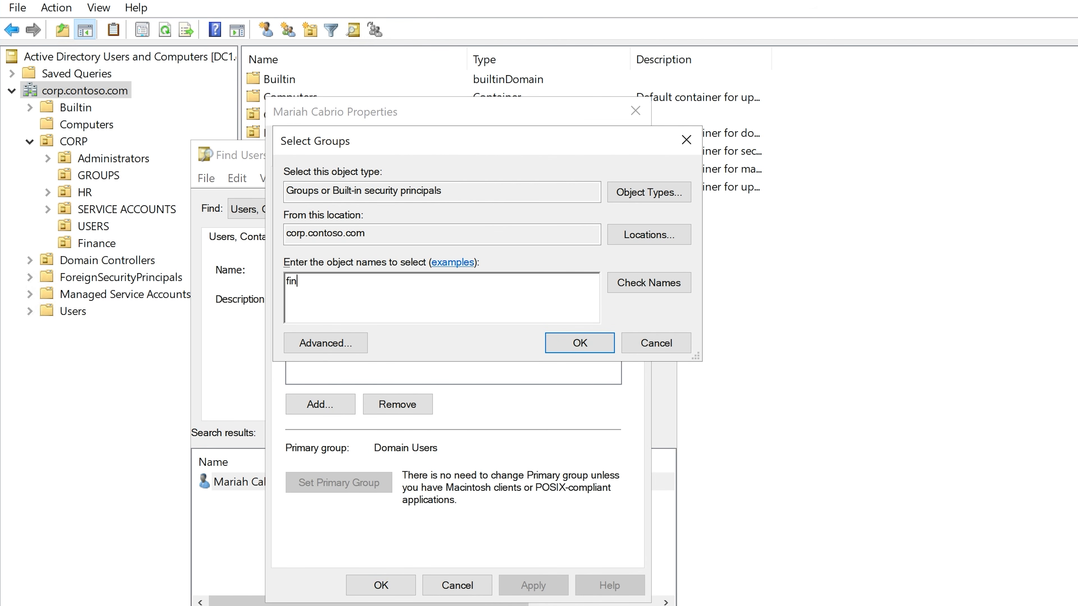
text(ance)
click(653, 284)
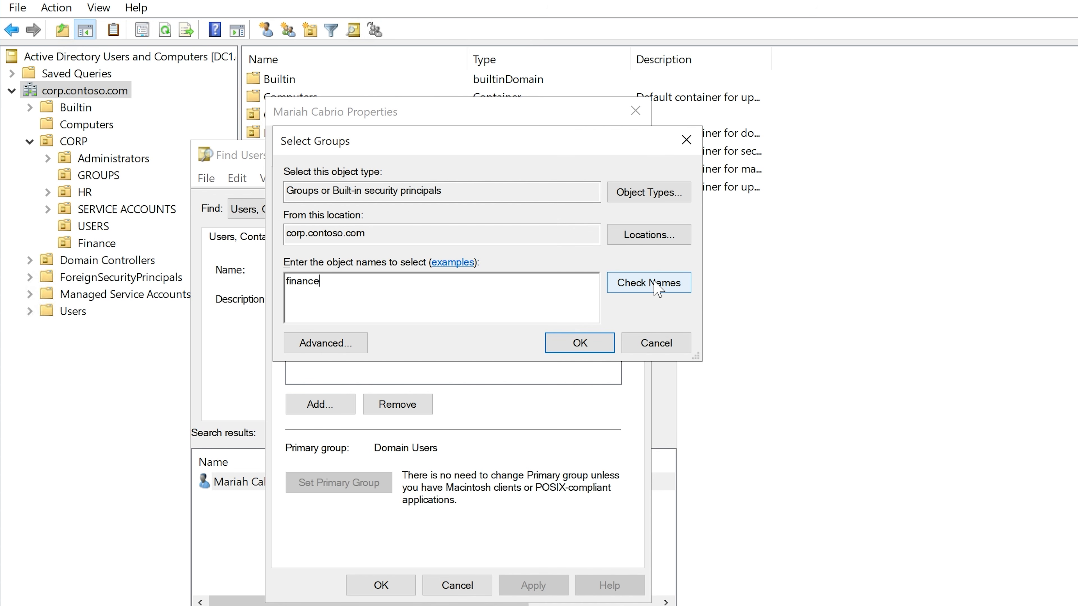
click(566, 342)
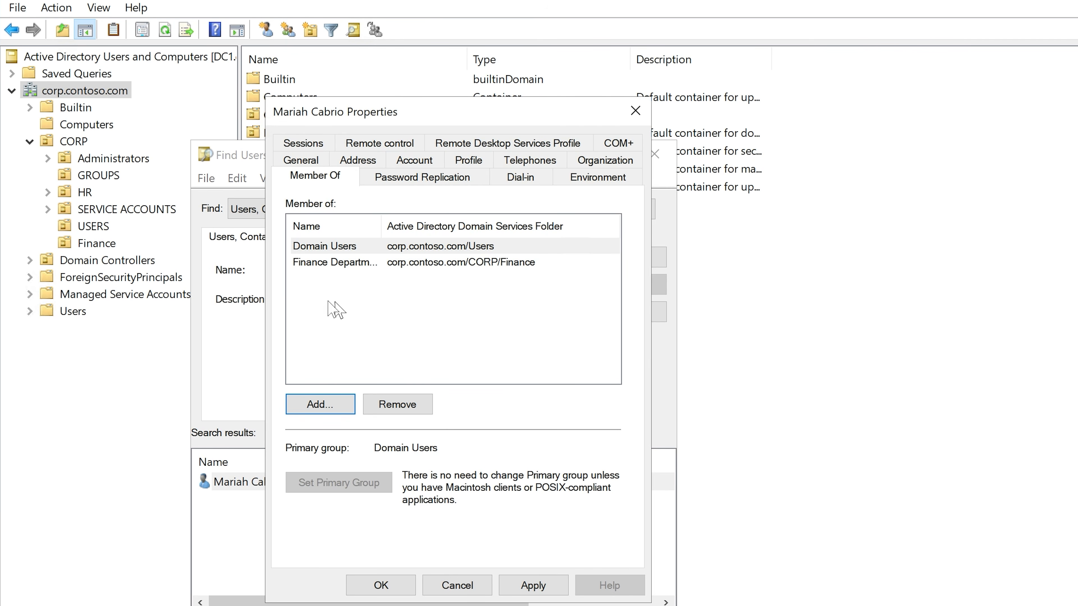
click(531, 585)
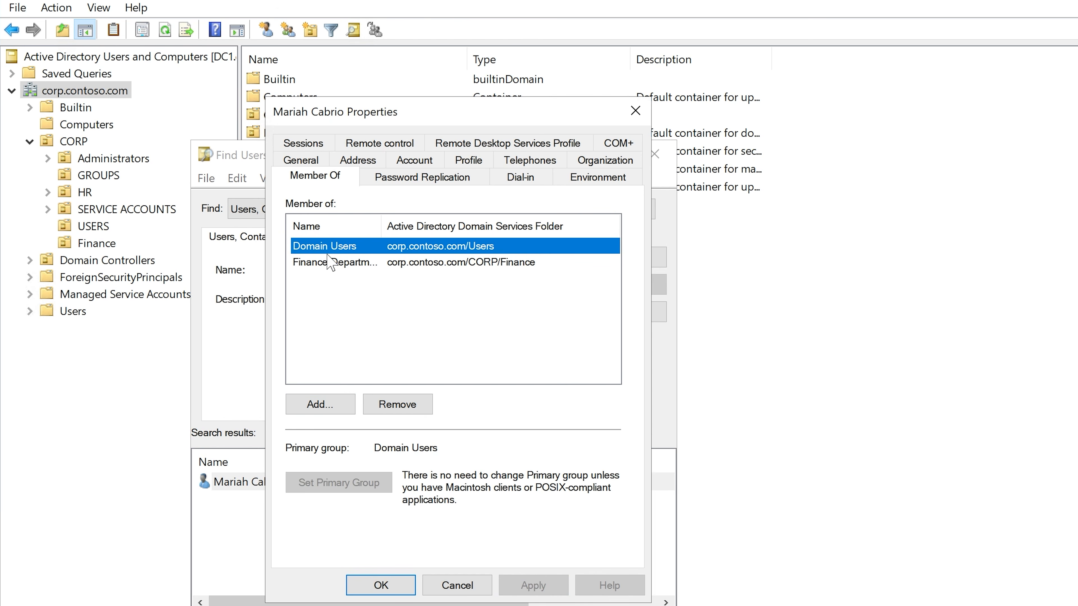
click(331, 262)
drag(382, 228, 456, 226)
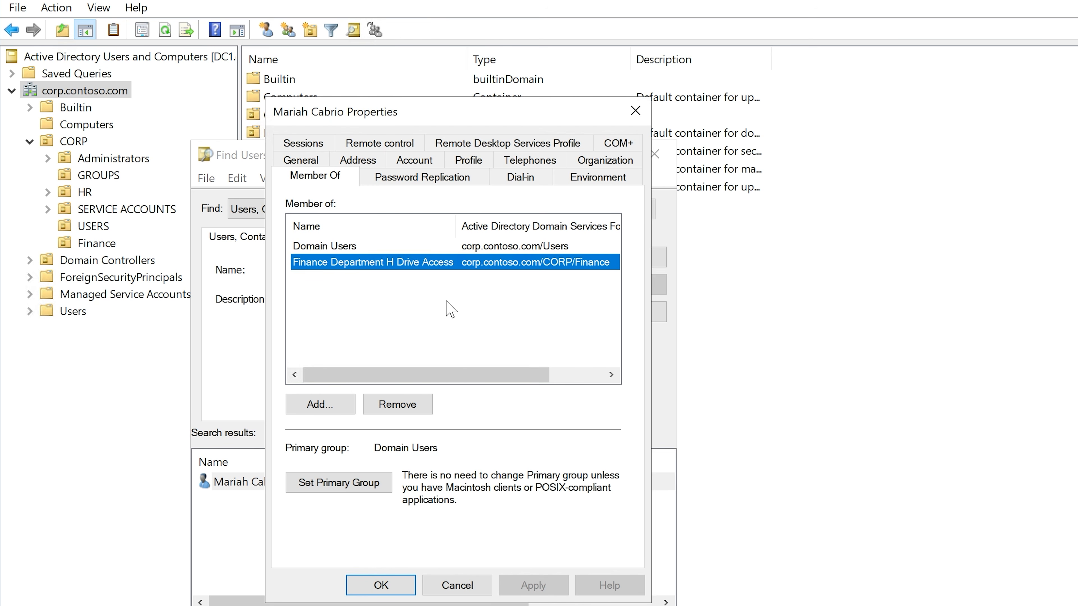
click(381, 585)
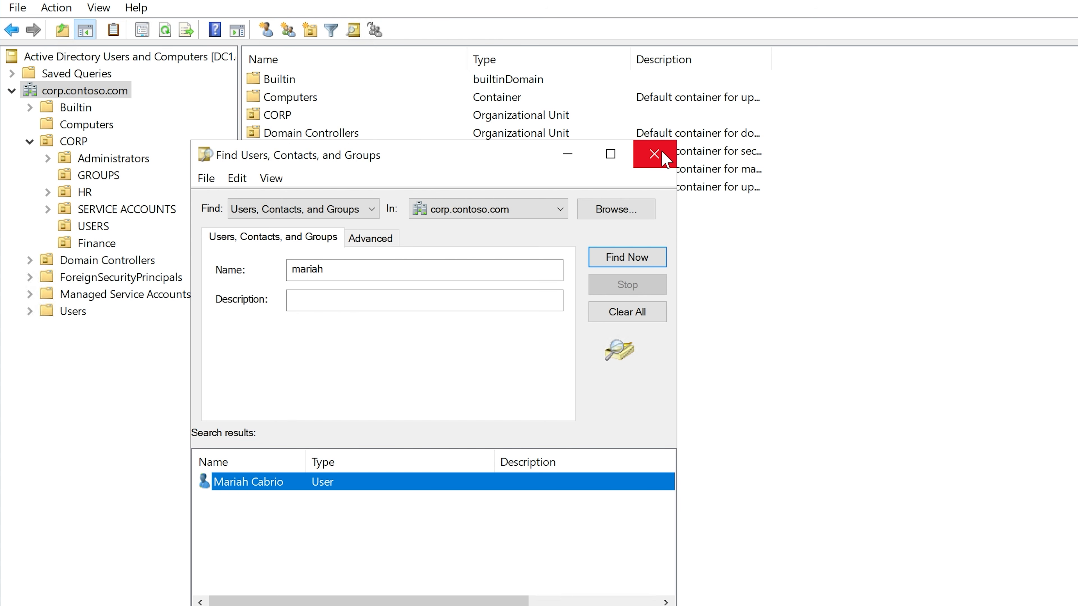
Step: Search the domain for finance, open the Finance Department H Drive Access group's member list and start adding a member
click(402, 273)
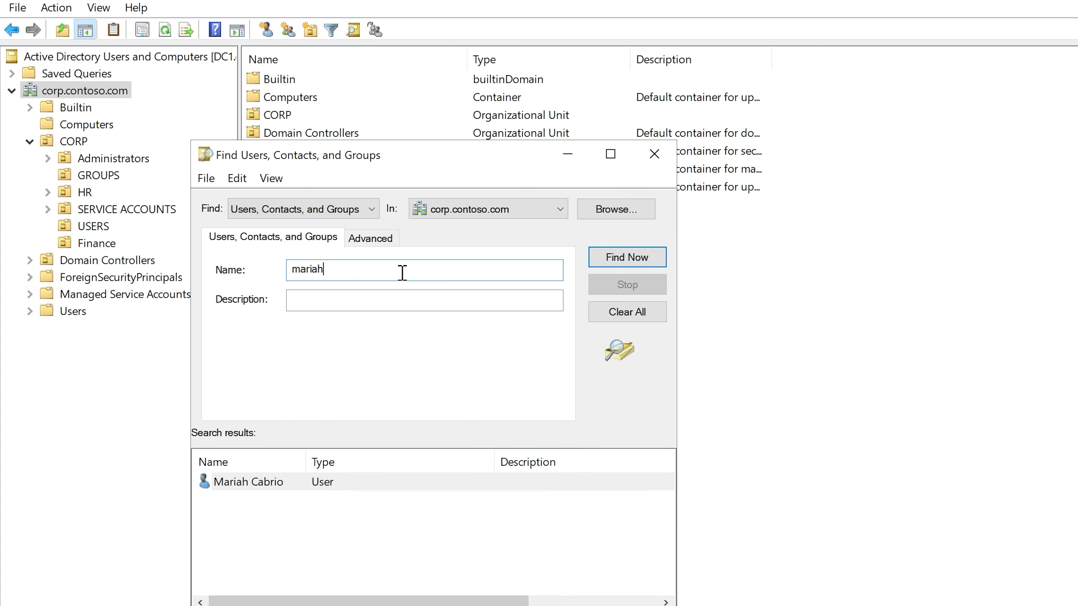
drag(402, 273, 259, 274)
text(finance)
click(602, 252)
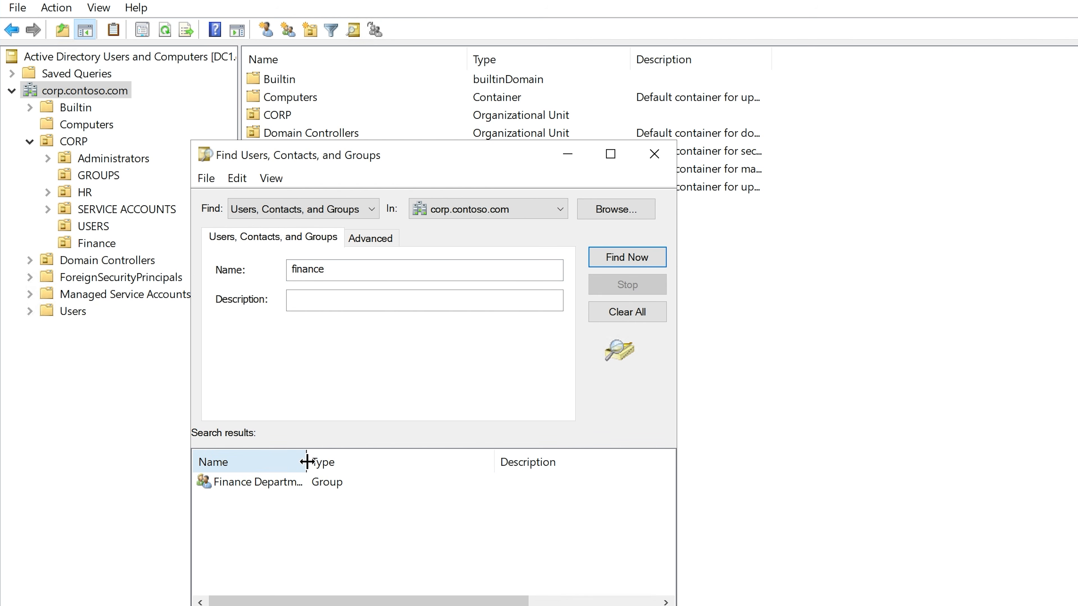
drag(304, 462, 463, 461)
click(283, 484)
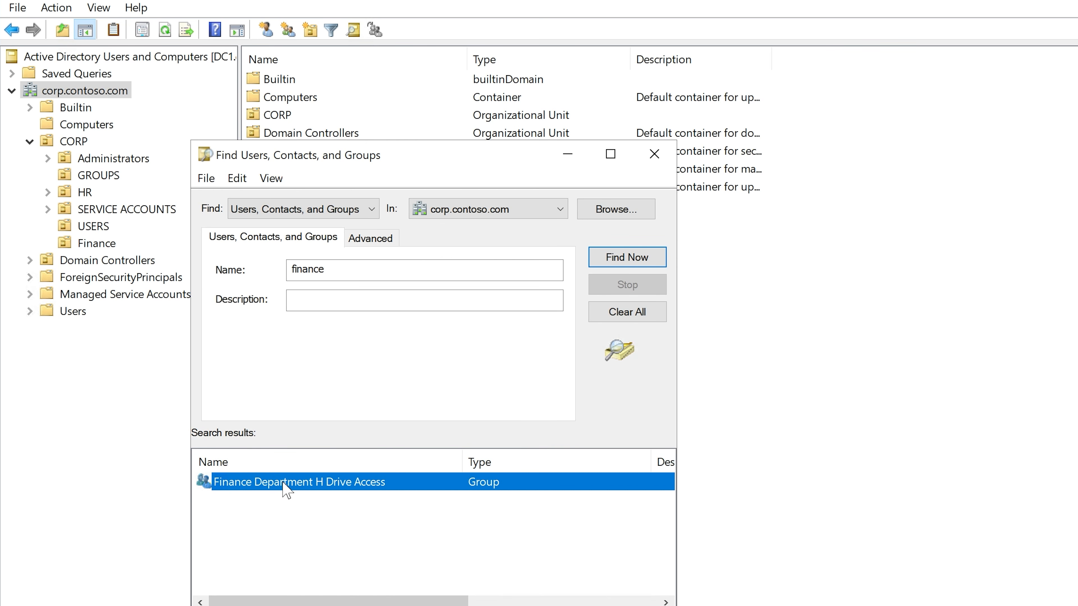
right_click(282, 483)
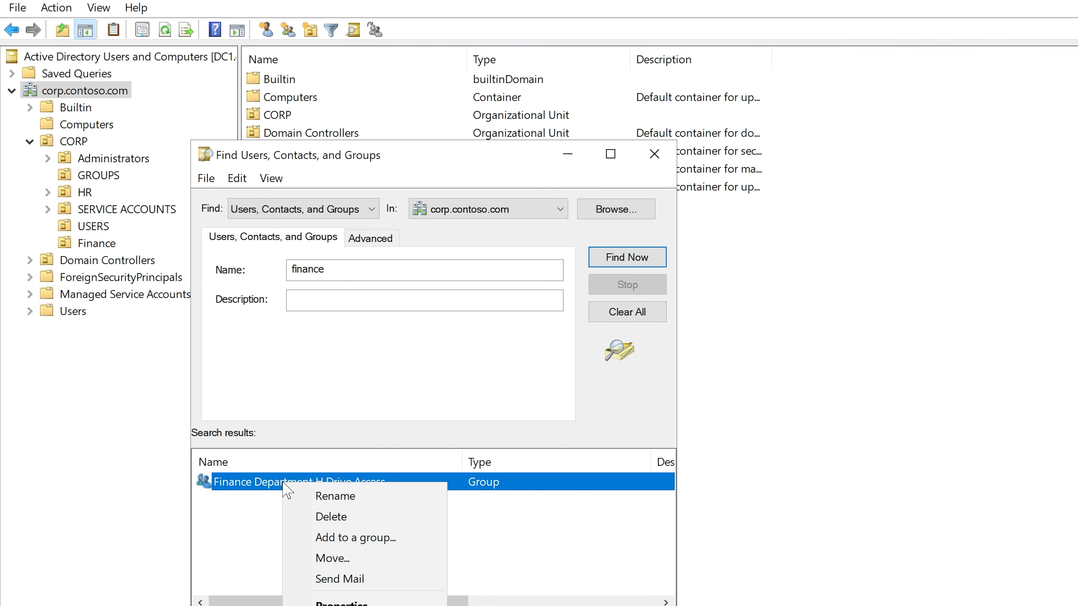
click(247, 481)
double_click(250, 484)
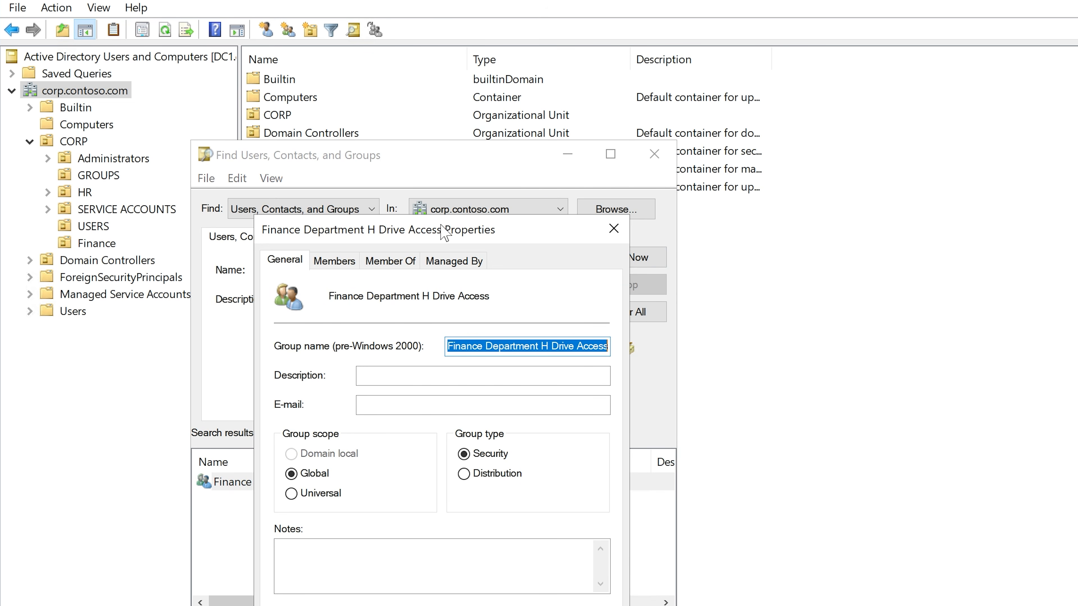
drag(444, 233, 605, 148)
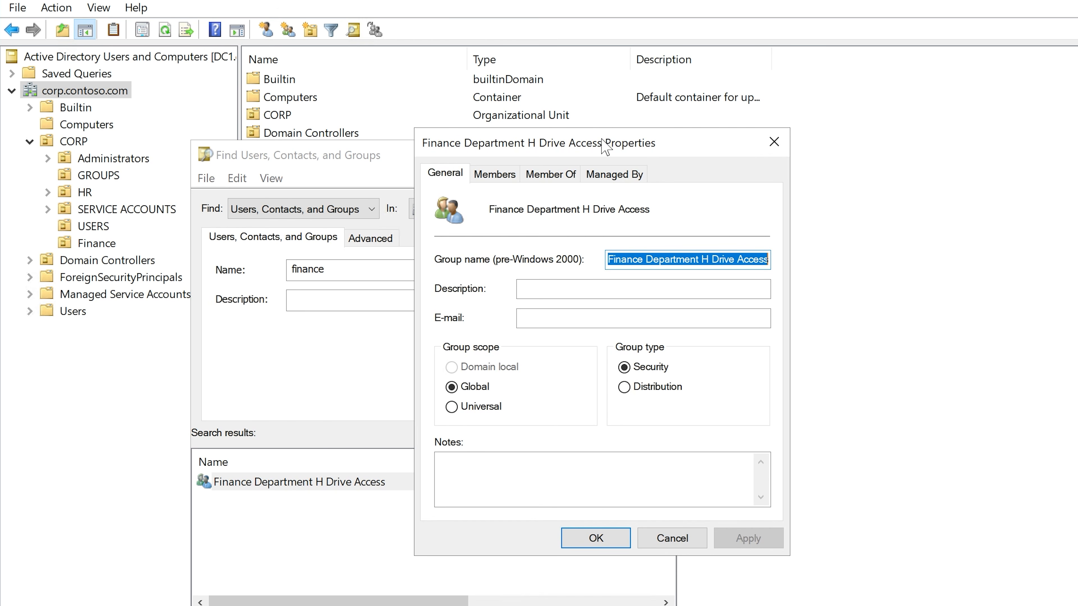
click(498, 177)
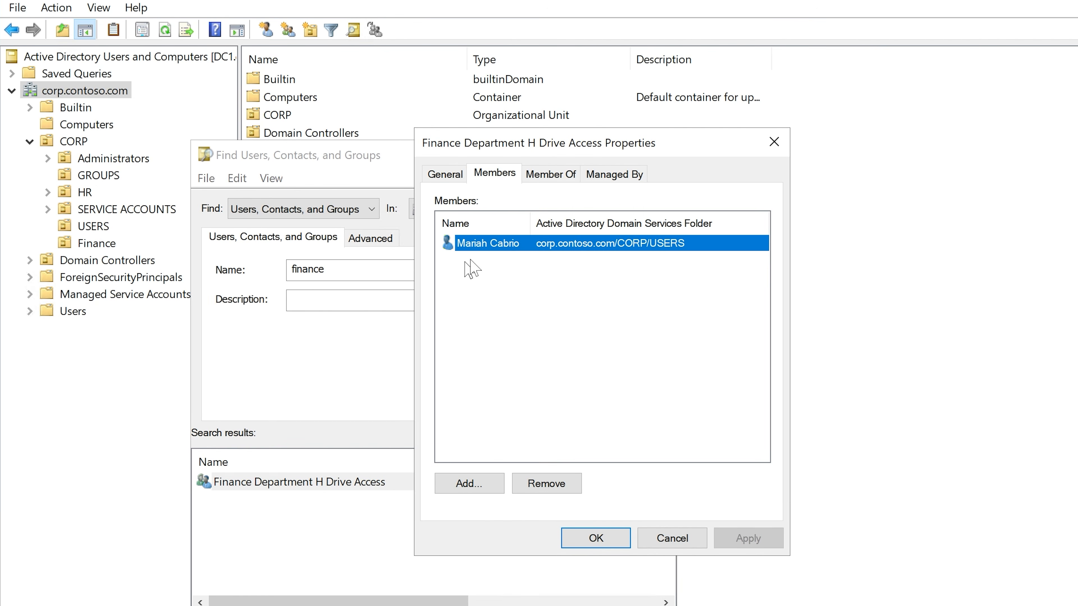
click(484, 488)
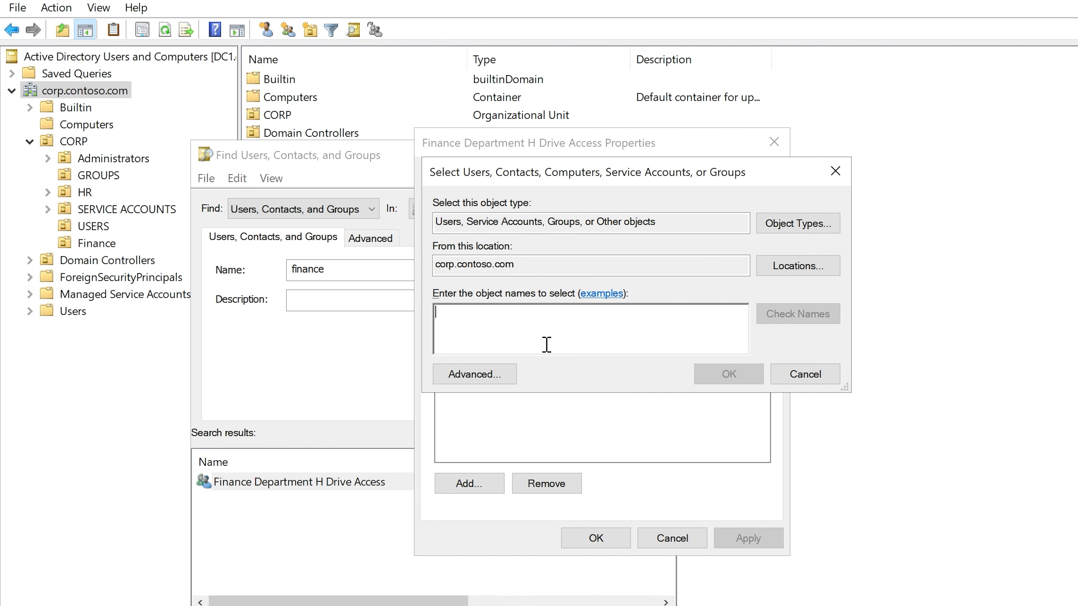
Step: Try to look up the new group member by last name
text(n)
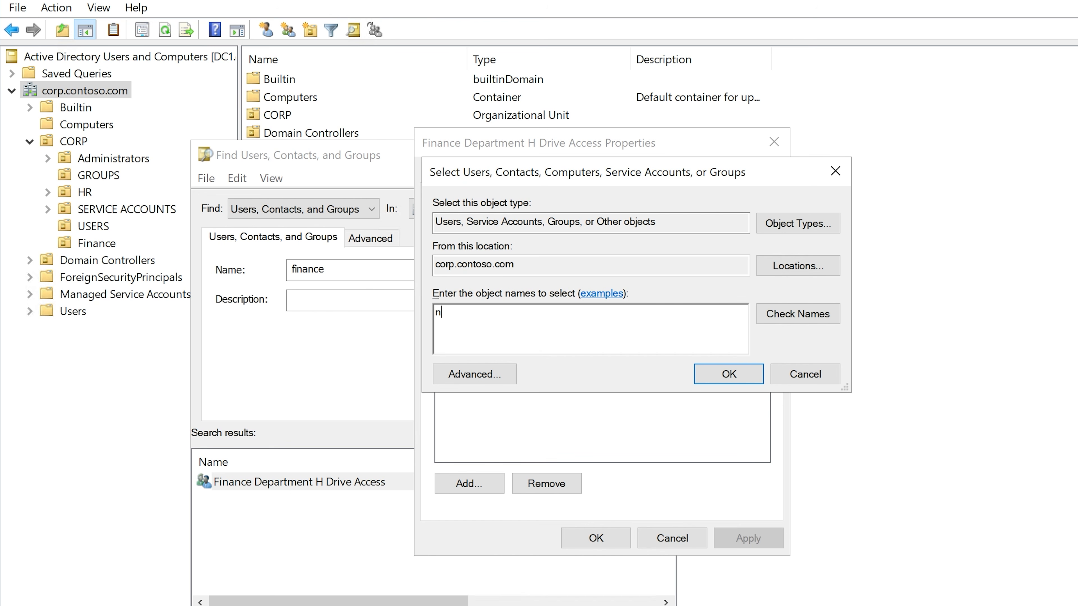
text(orot)
key(BackSpace)
key(BackSpace)
text(ton)
click(785, 319)
click(828, 474)
key(ctrl+a)
Step: Add the second user to the Finance Department H Drive Access group by first name, apply the membership and close the search
text(edw)
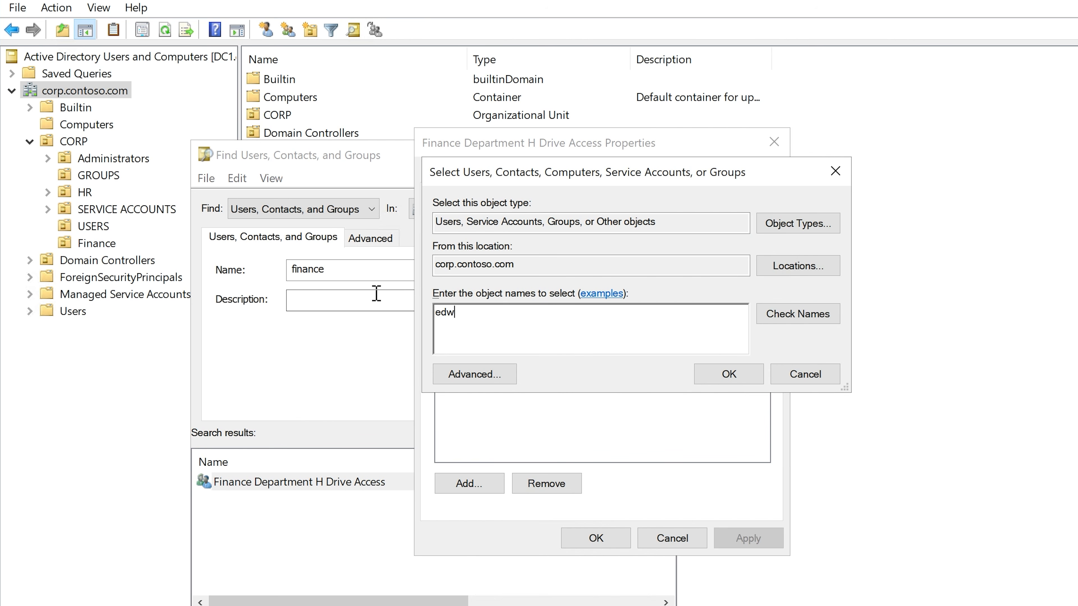
text(ard)
click(782, 315)
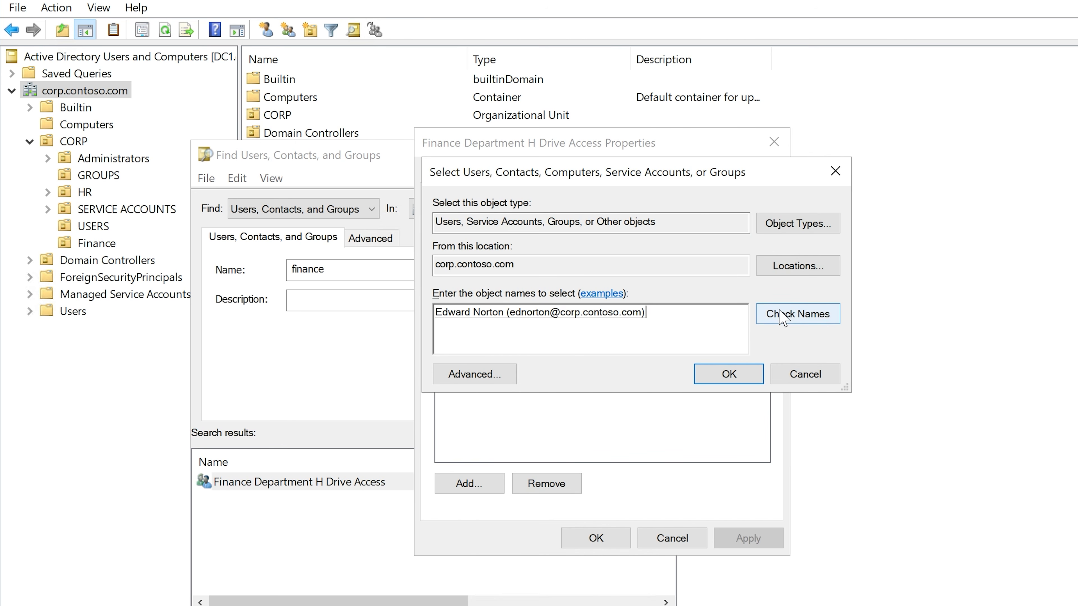
click(712, 373)
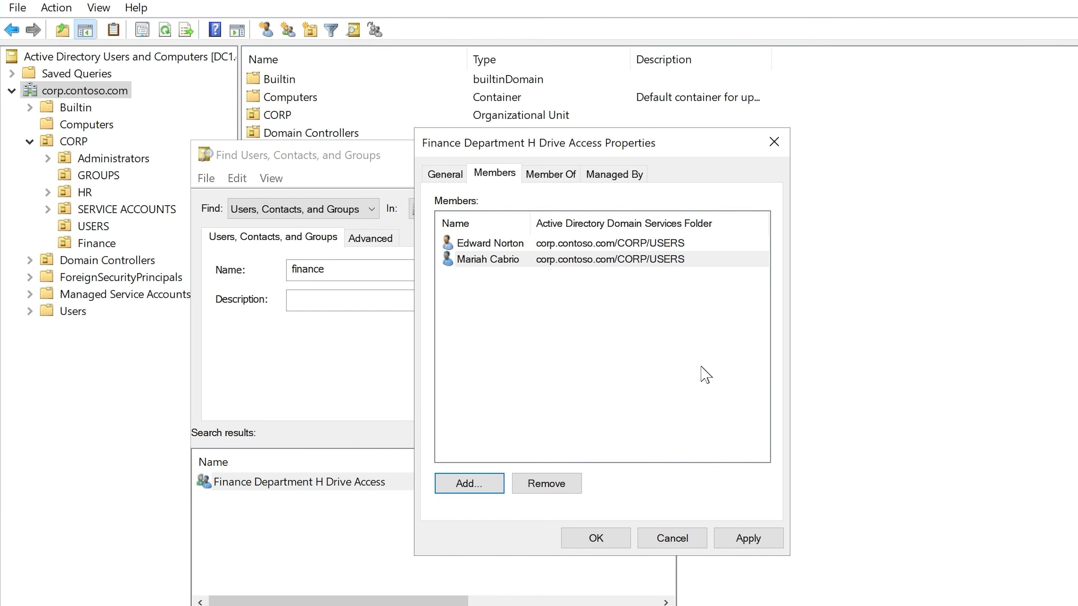
click(748, 538)
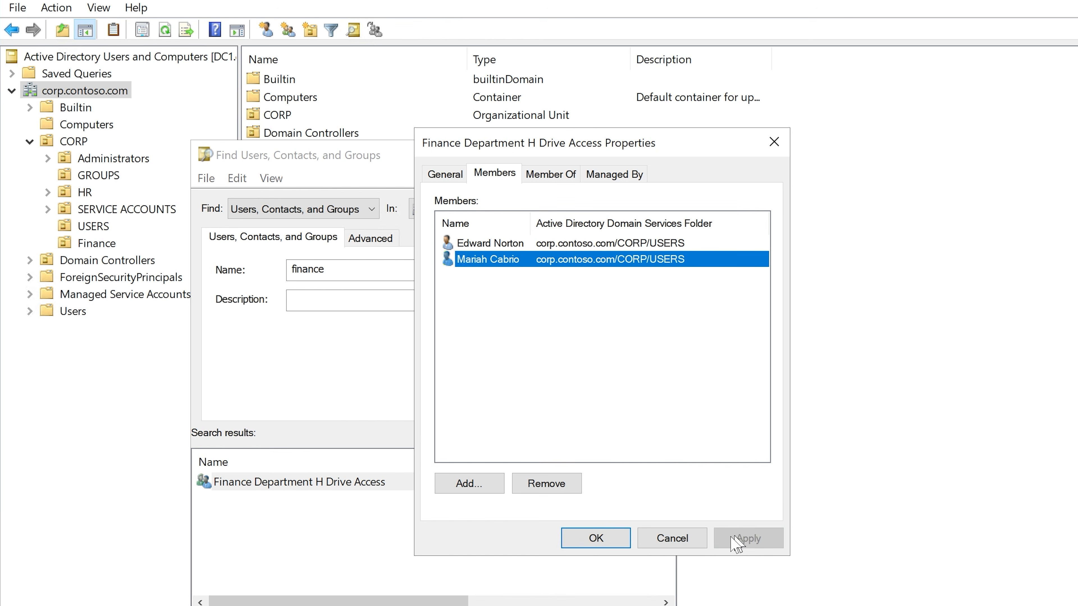
click(590, 542)
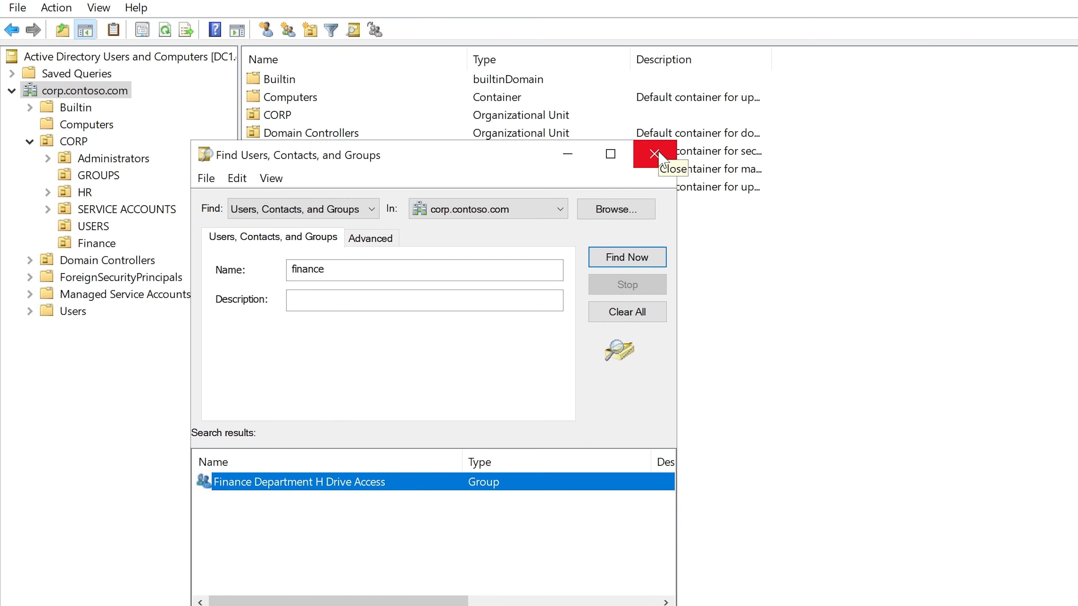
click(659, 154)
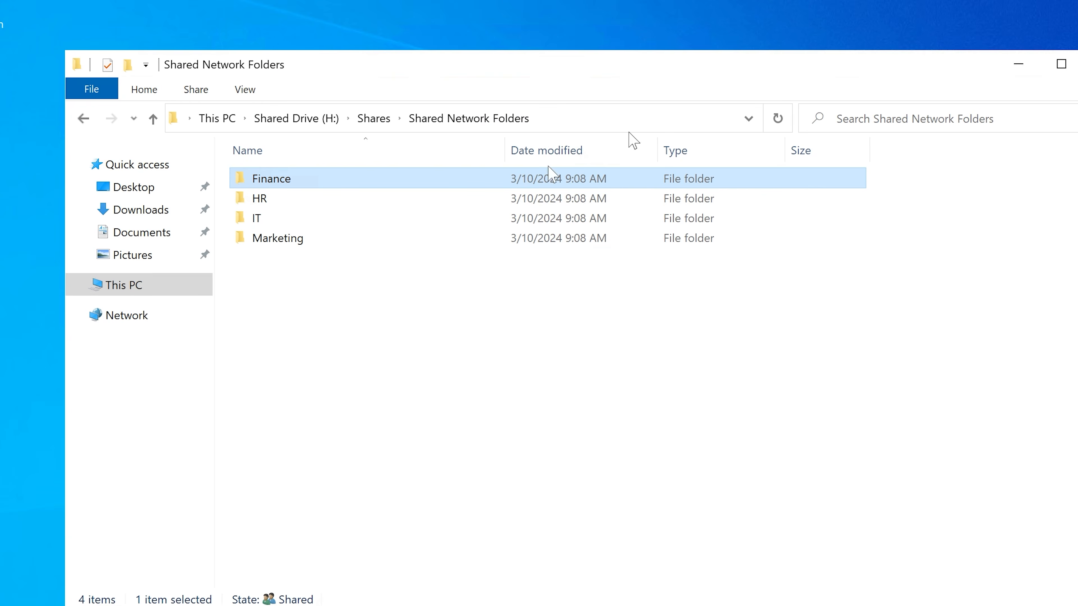
Step: Open the sharing properties of the Finance folder and copy its network path \\GW1\Shared Network Folders\Finance
right_click(273, 180)
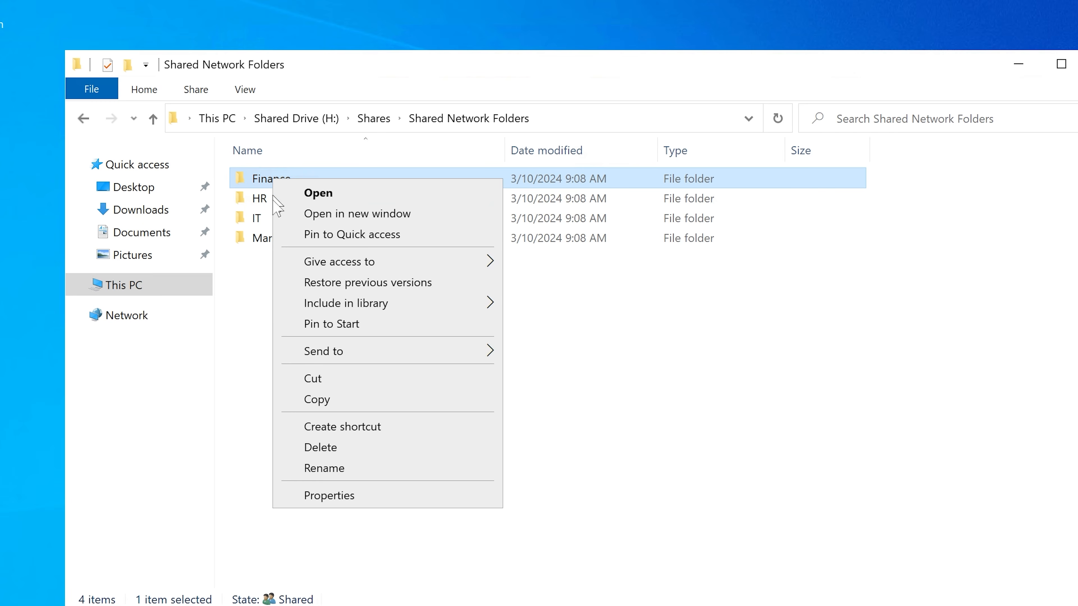
click(319, 494)
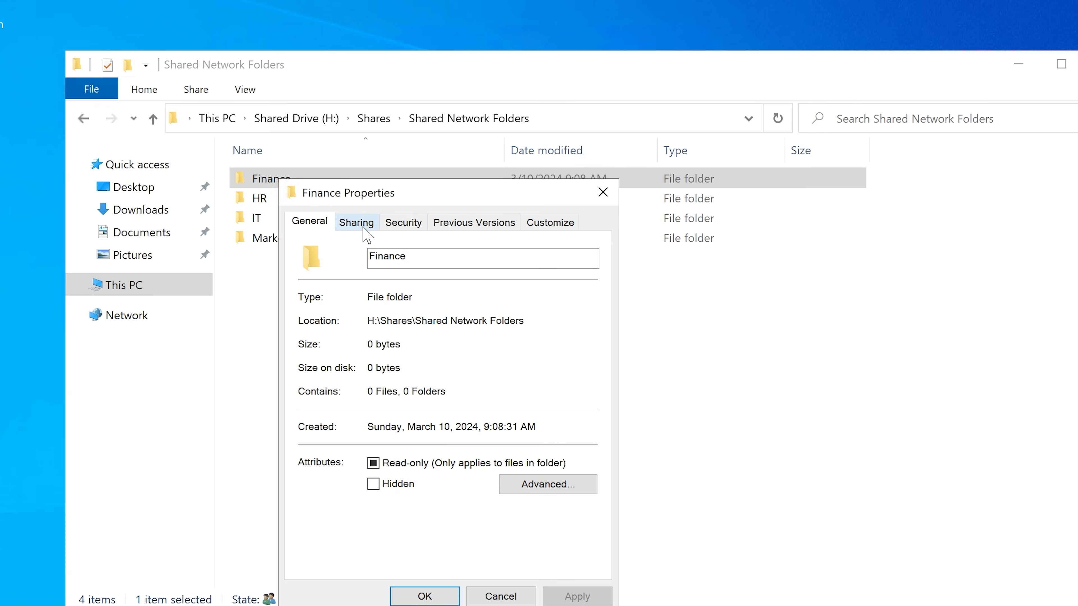
click(364, 228)
drag(389, 199, 557, 176)
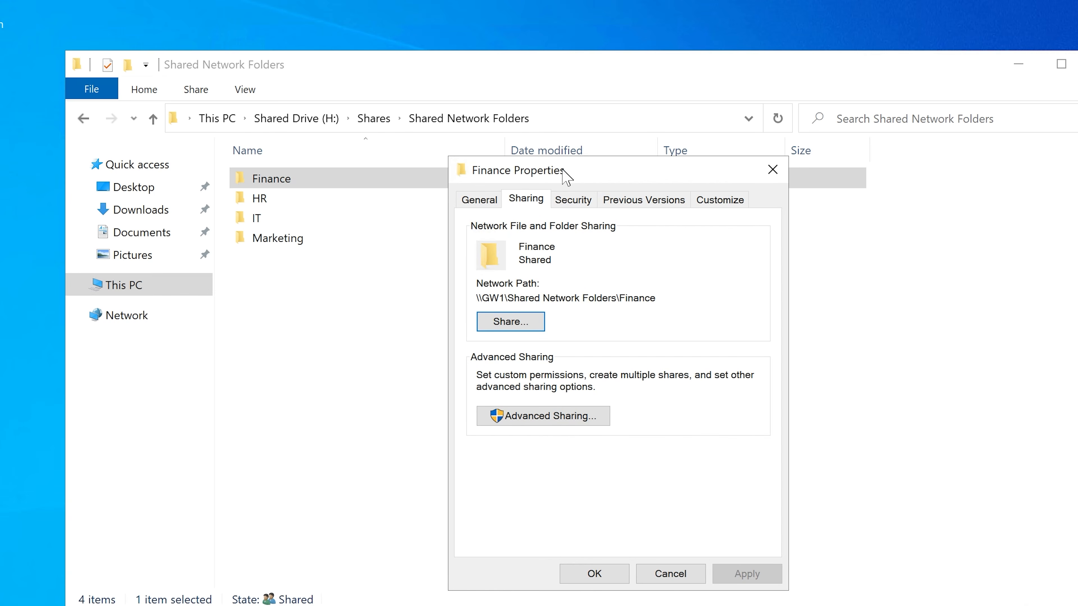
drag(656, 298, 477, 298)
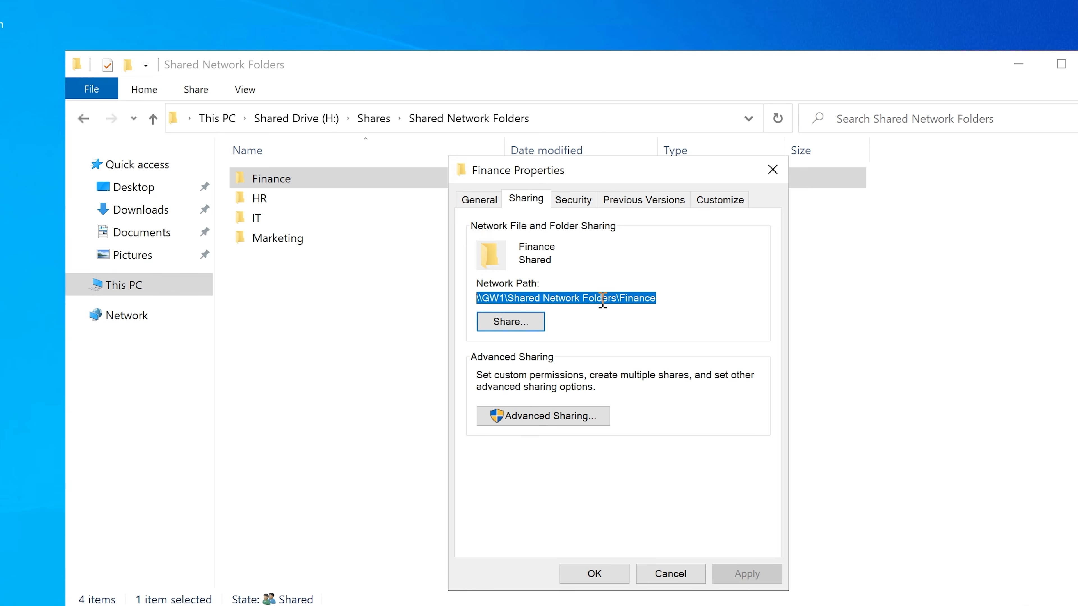
key(ctrl+c)
Step: Switch to the HYD-CLIENT1 virtual machine and try to sign in as another user with the Finance user's user name and account password
key(alt+Tab)
click(336, 206)
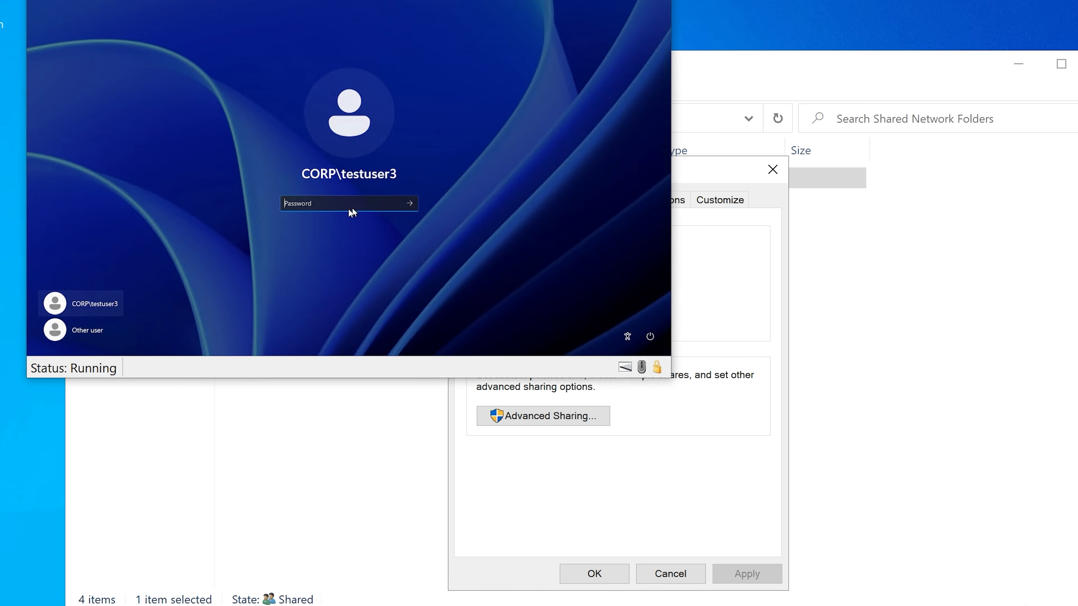
click(85, 329)
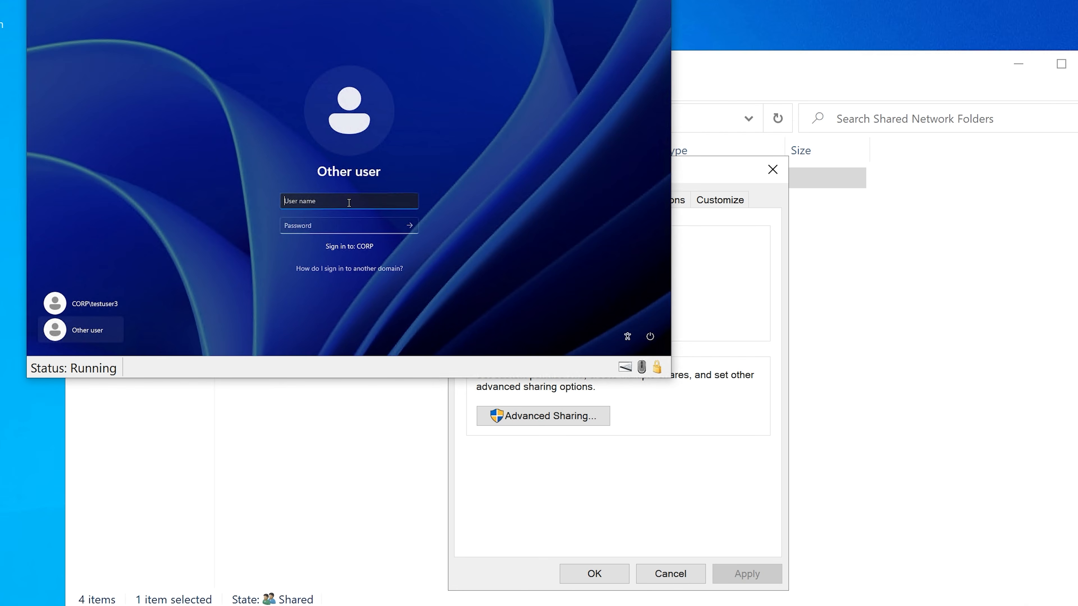
text(mariahc)
key(Tab)
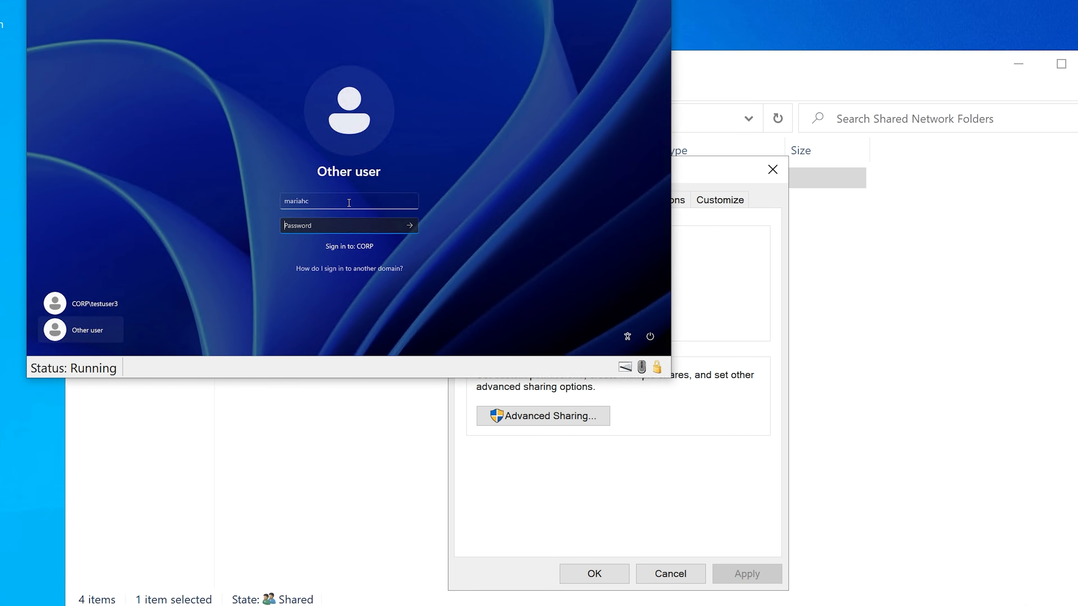
text(••••••••)
key(Return)
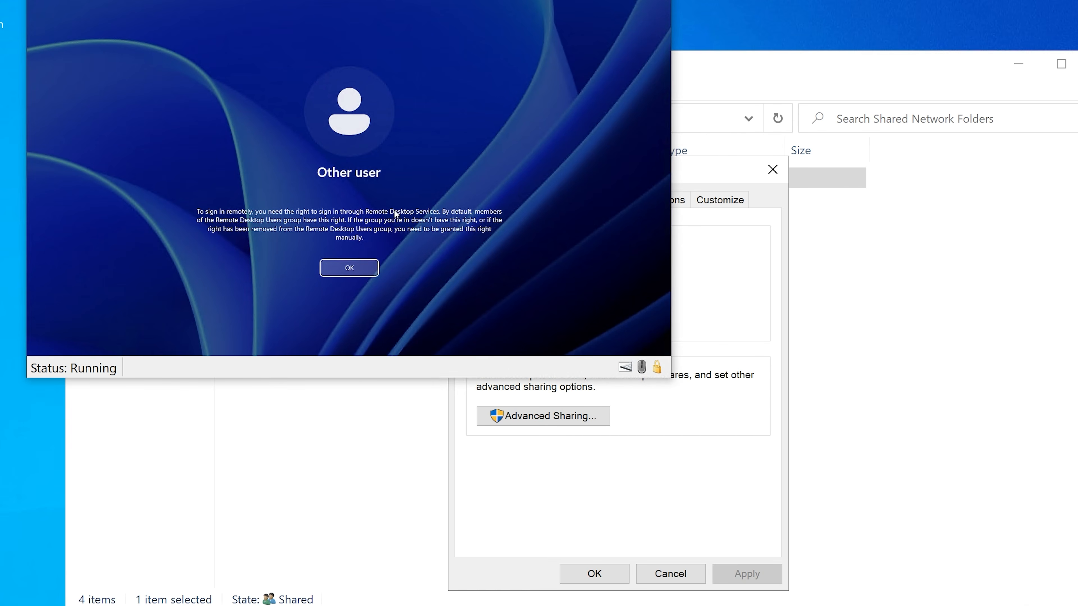
click(347, 264)
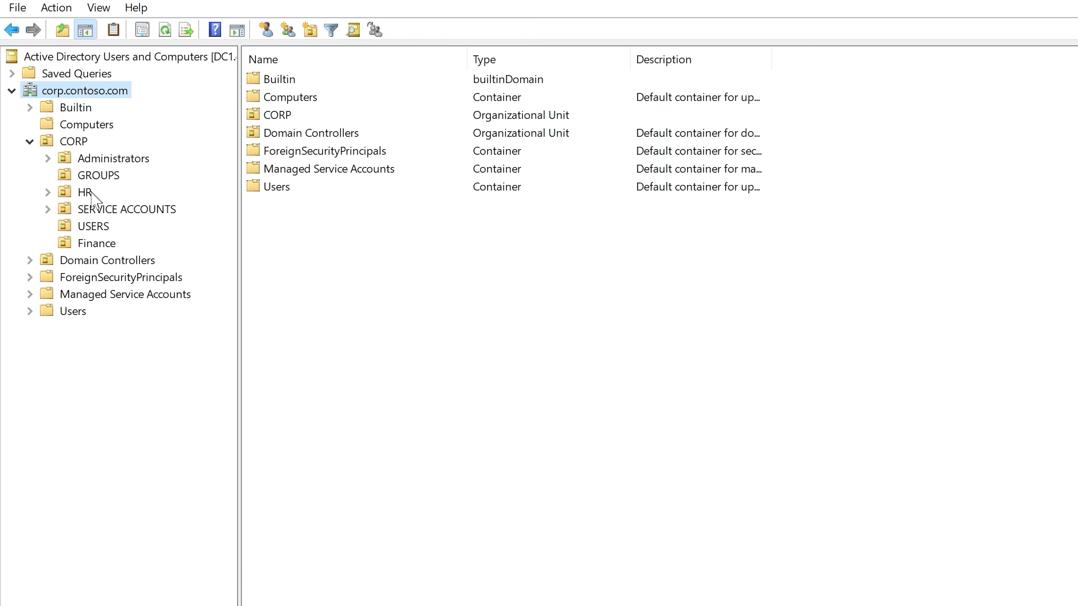
right_click(71, 94)
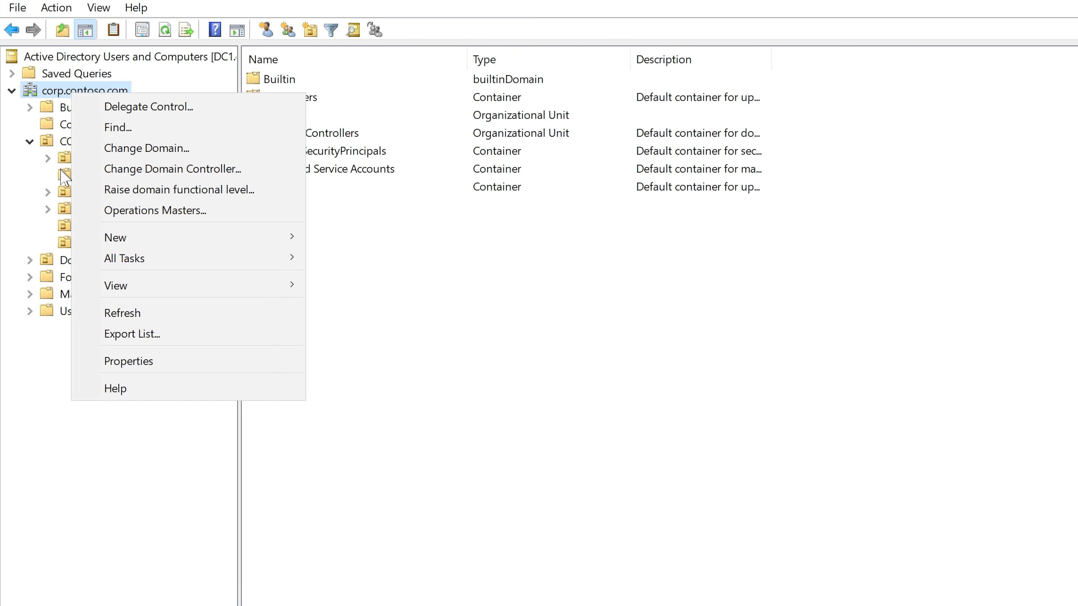
click(64, 159)
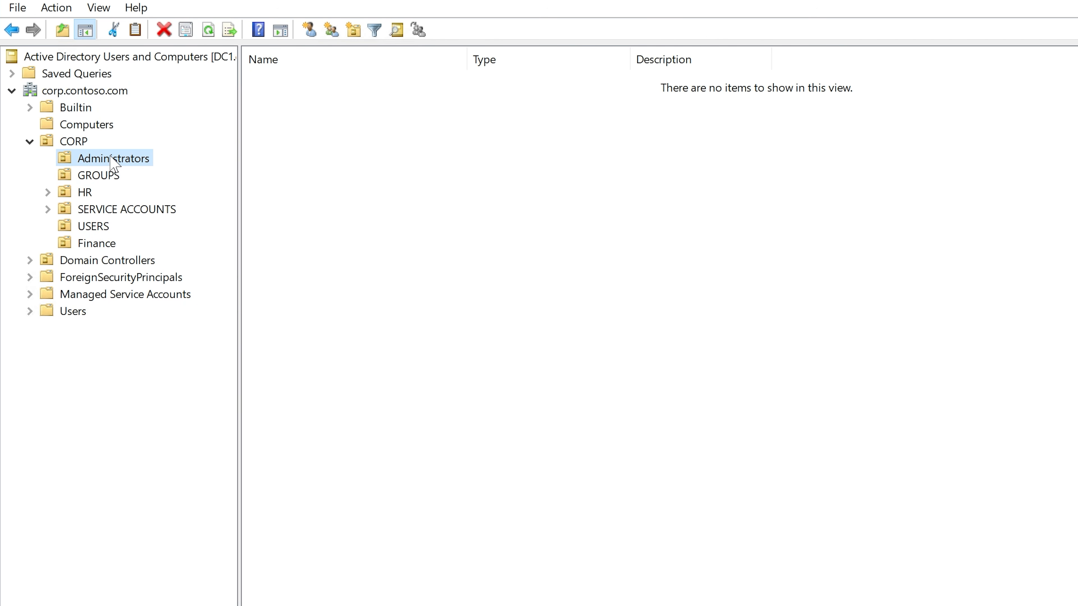
click(731, 605)
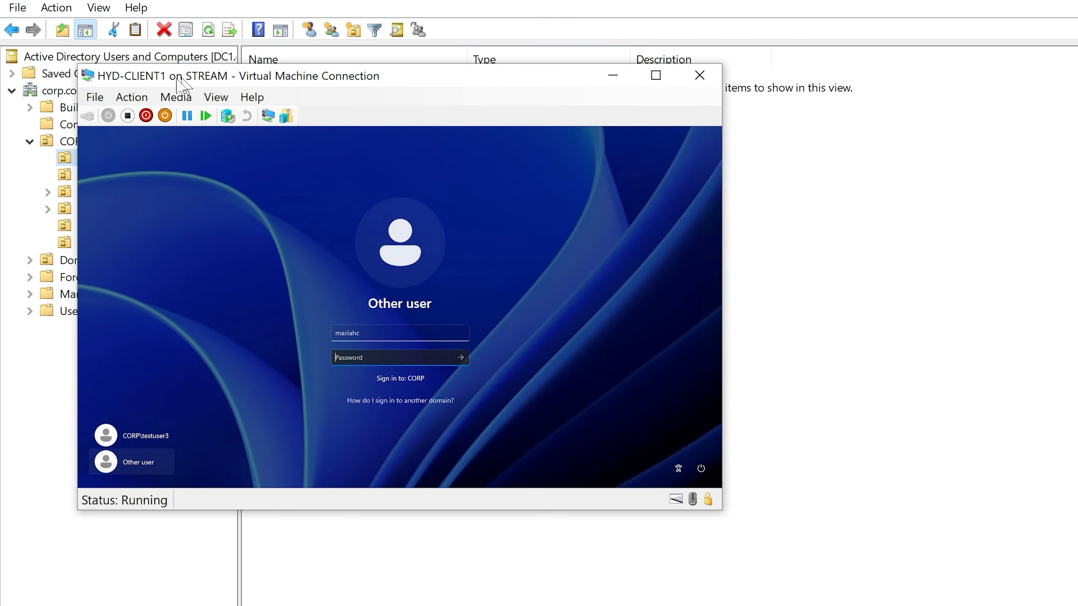
click(611, 76)
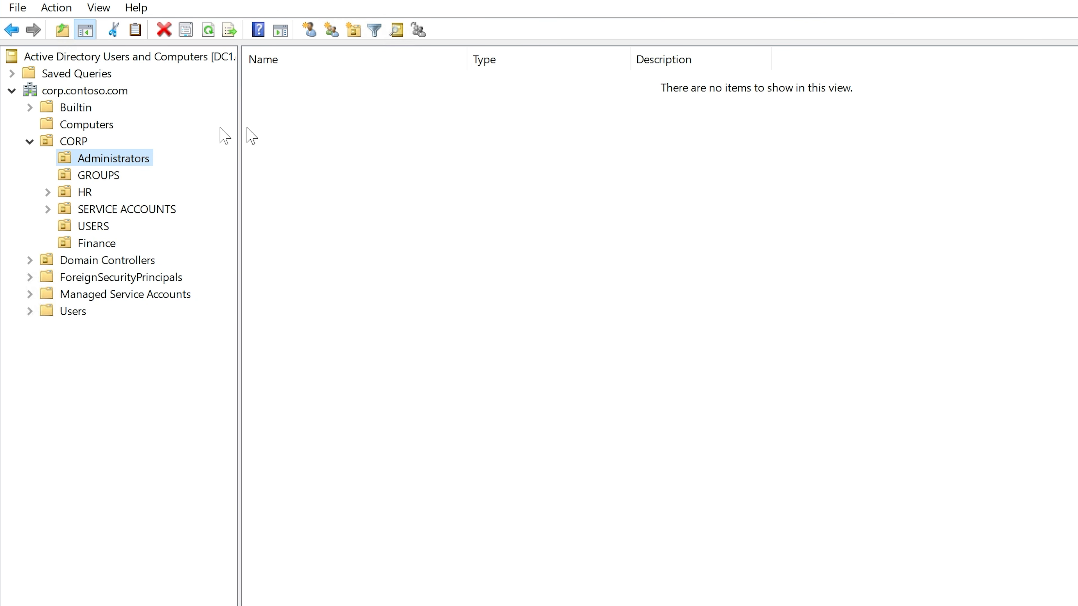
Step: Search the corp.contoso.com domain for the computer client1
click(72, 94)
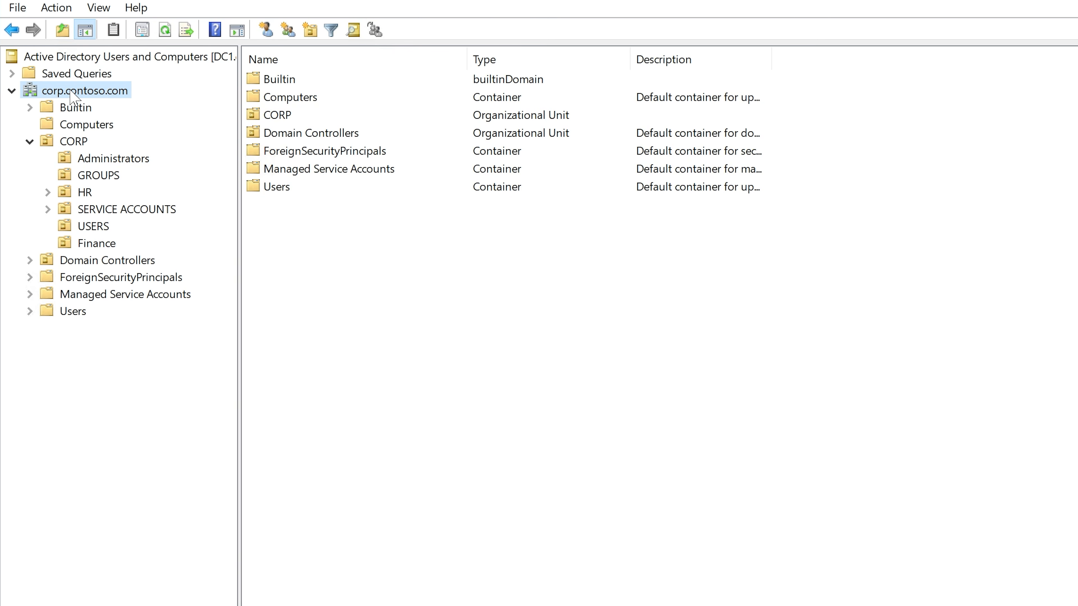
right_click(71, 92)
click(133, 122)
click(212, 99)
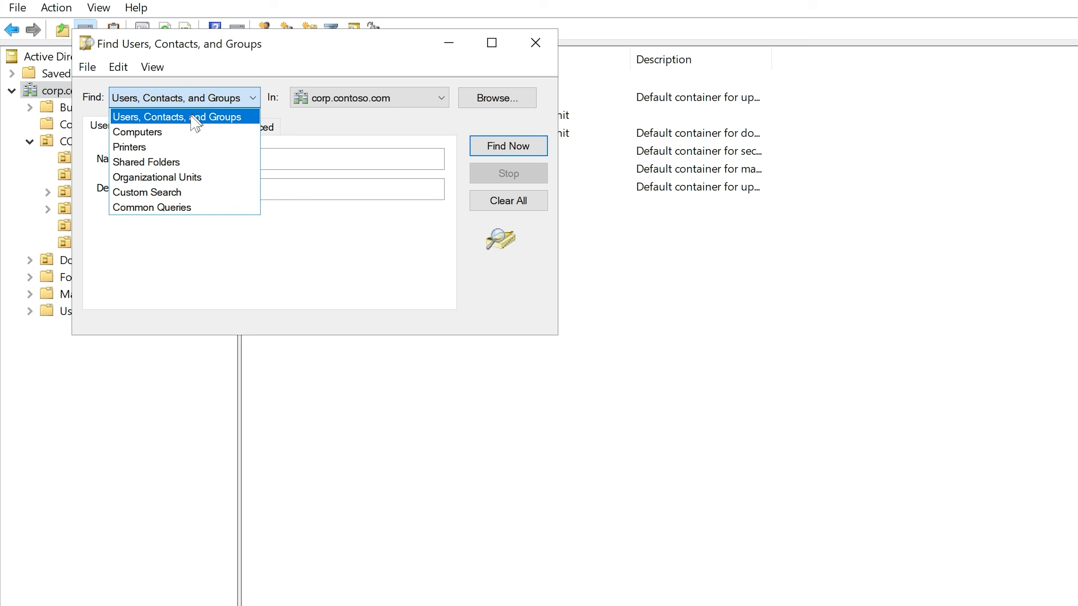
click(178, 133)
click(231, 160)
text(clie)
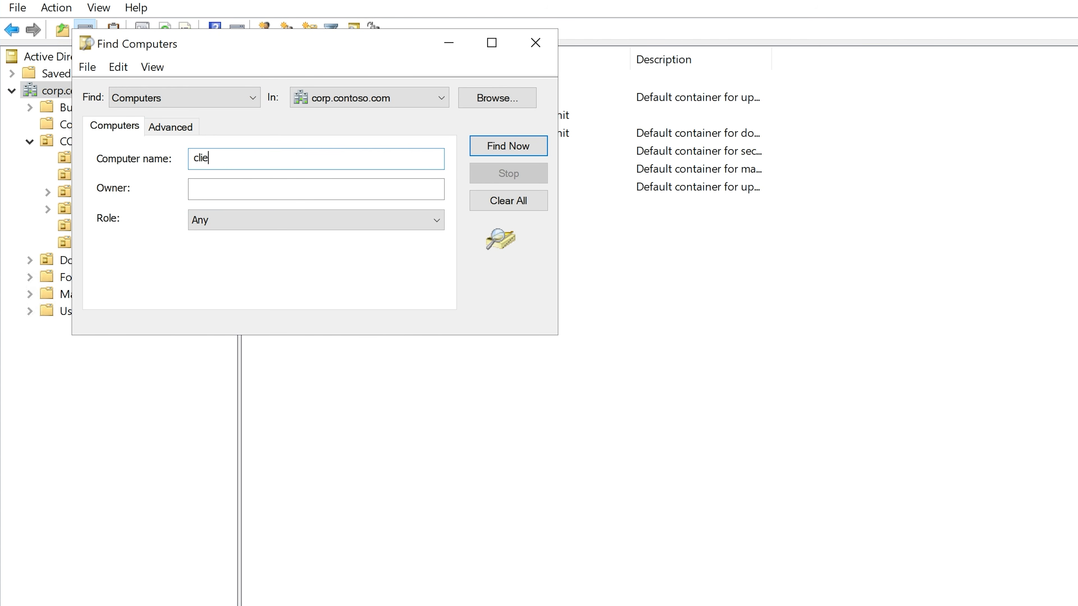
text(nt1)
click(511, 148)
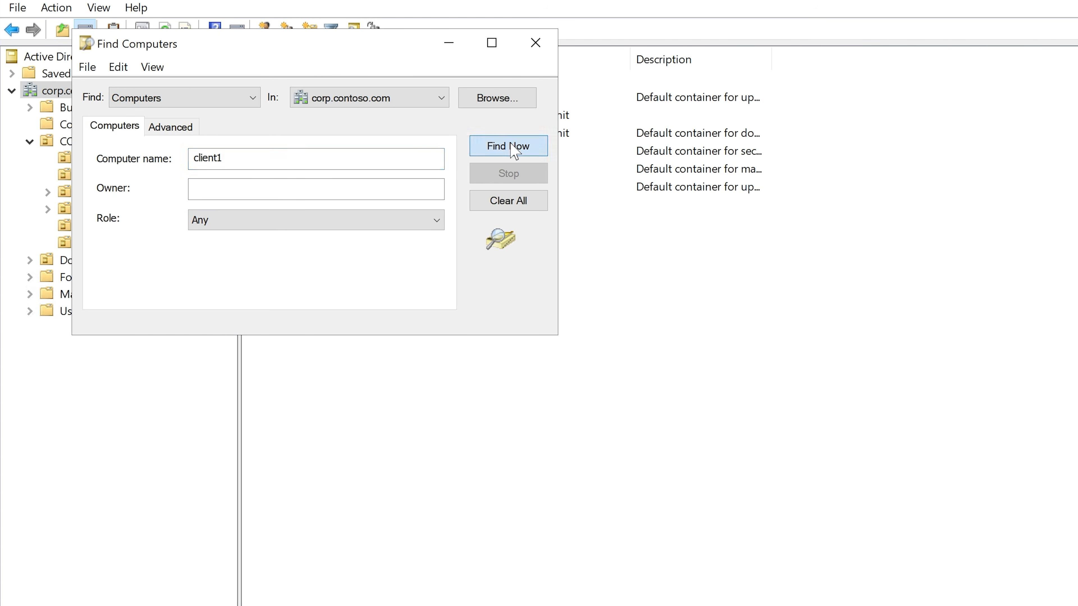
Step: Open remote Computer Management for the found computer CLIENT1 and dismiss the Event Viewer connection error
click(122, 370)
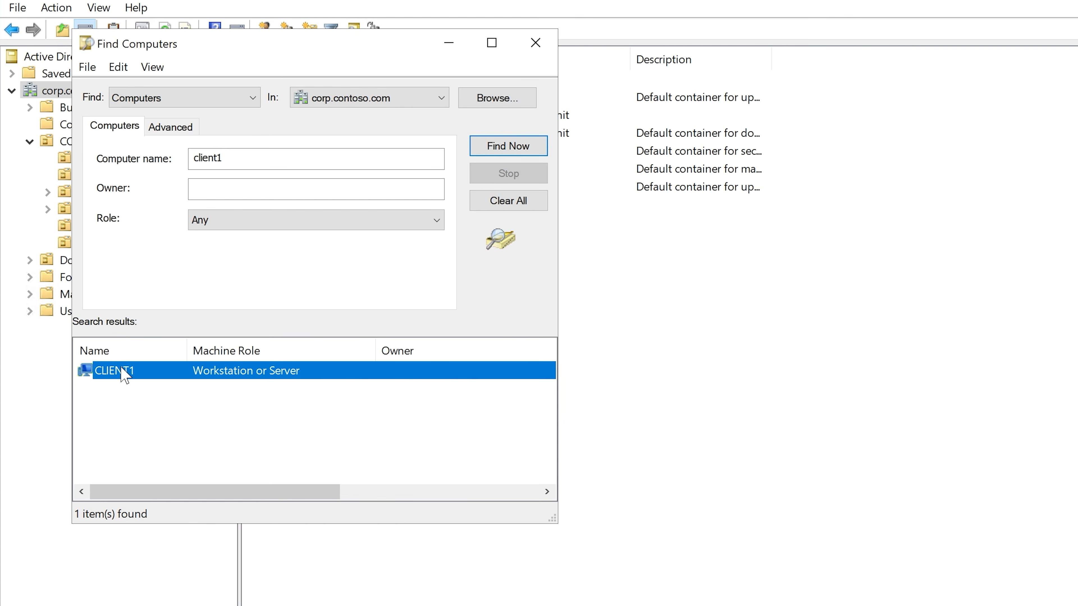
right_click(123, 375)
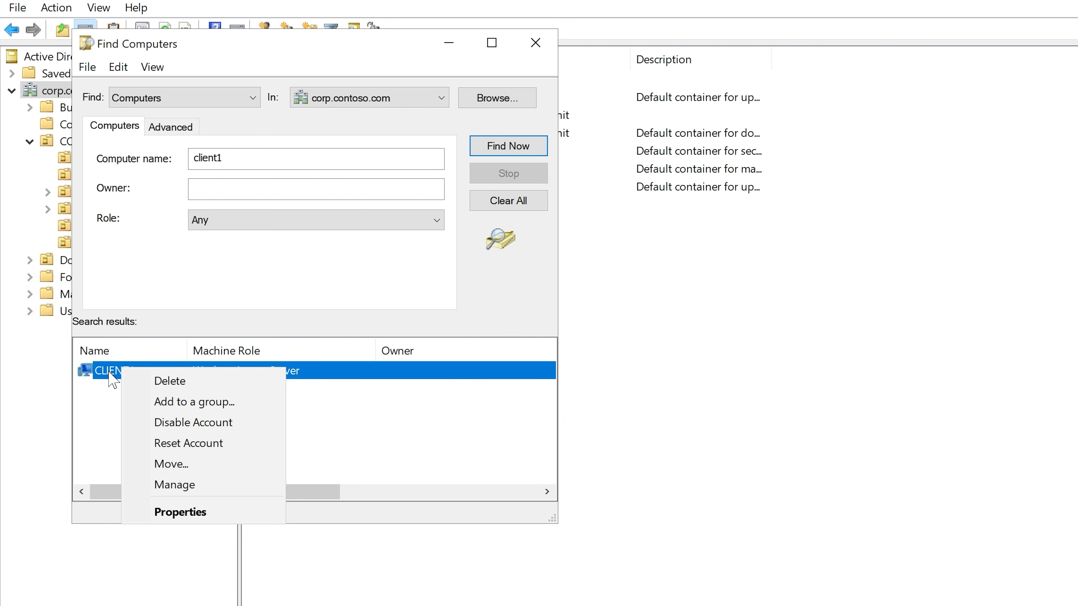
right_click(109, 372)
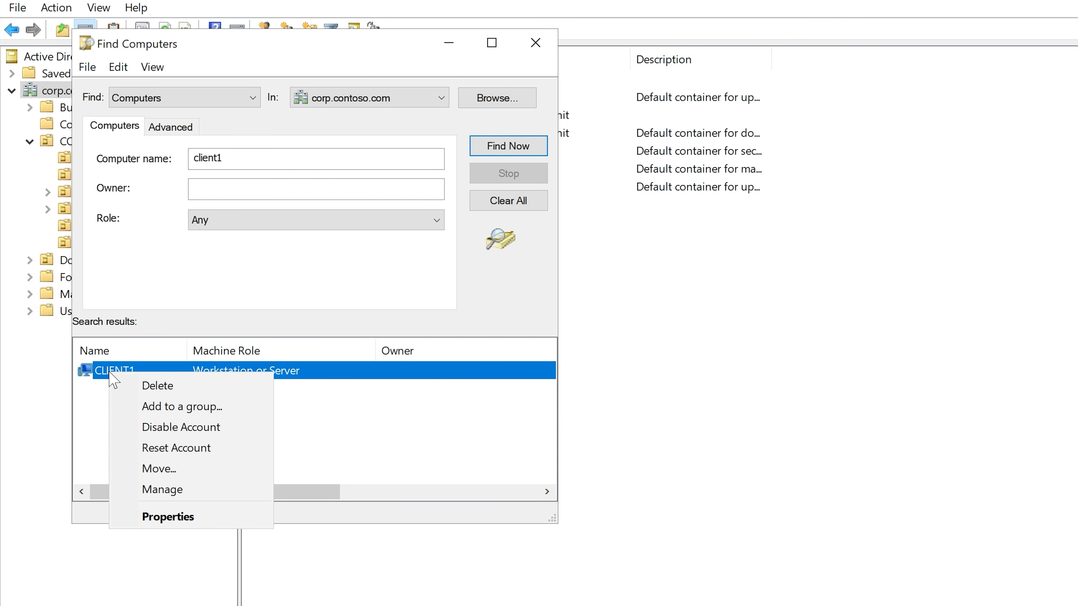
click(172, 490)
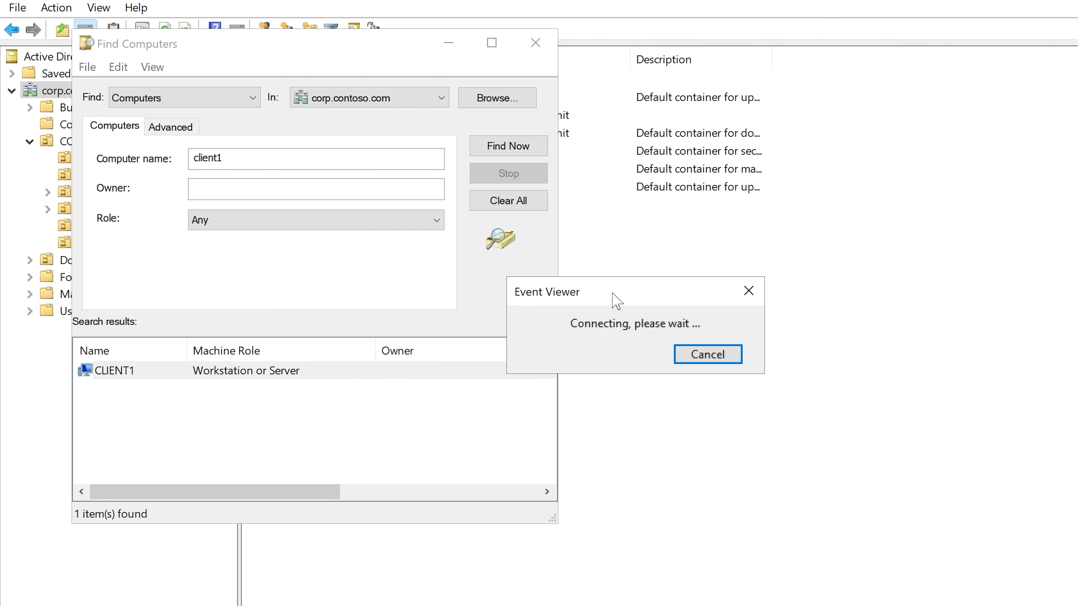
drag(614, 301, 470, 275)
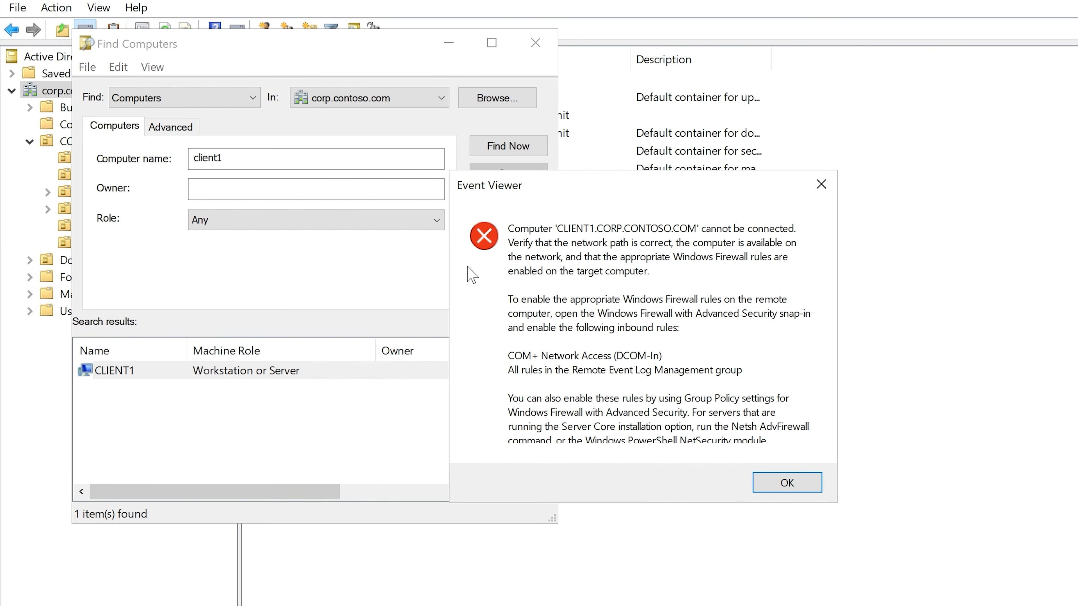
click(787, 483)
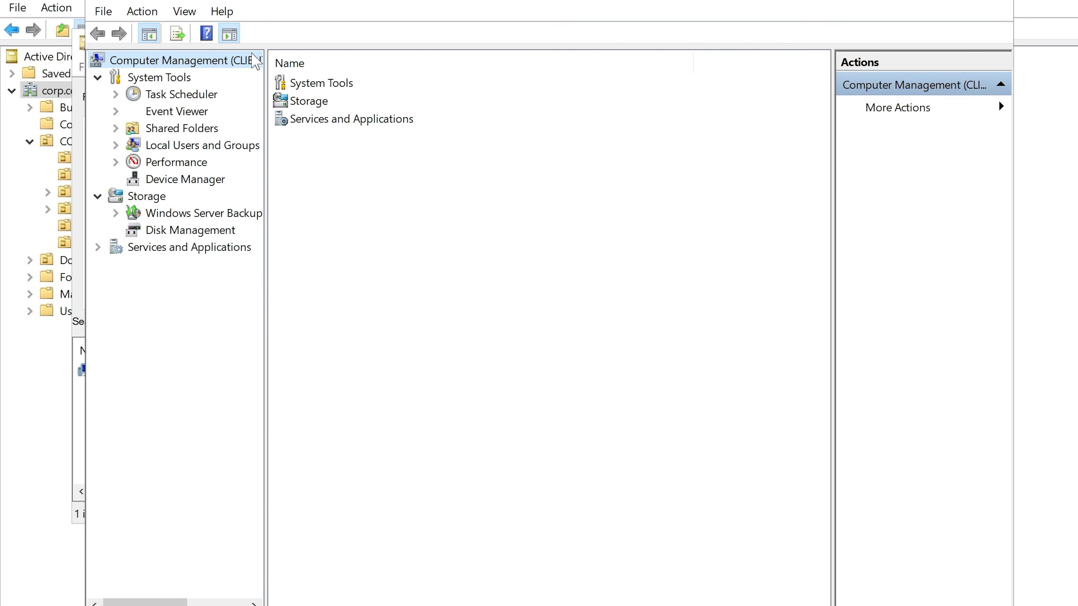
Step: Widen the console tree, list CLIENT1's local groups and open the properties of the Remote Desktop Users group
drag(266, 63, 402, 70)
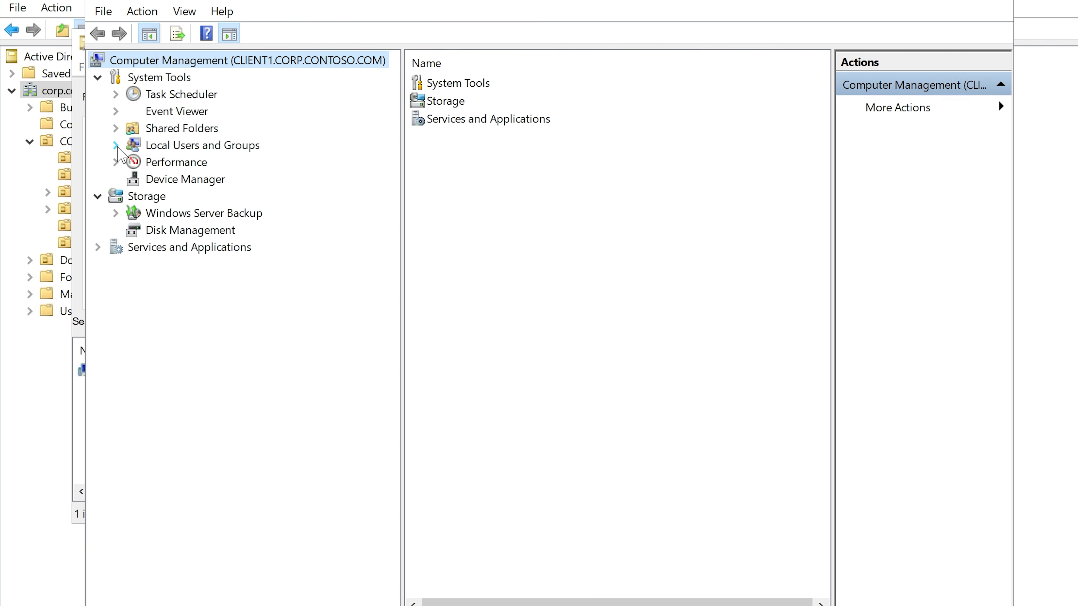
click(115, 146)
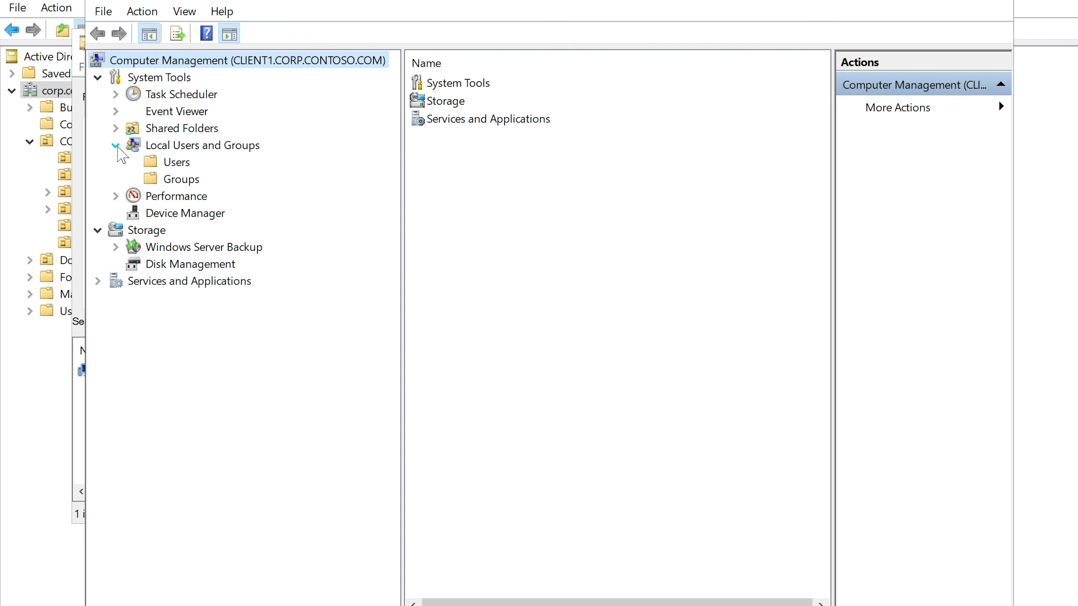
click(181, 183)
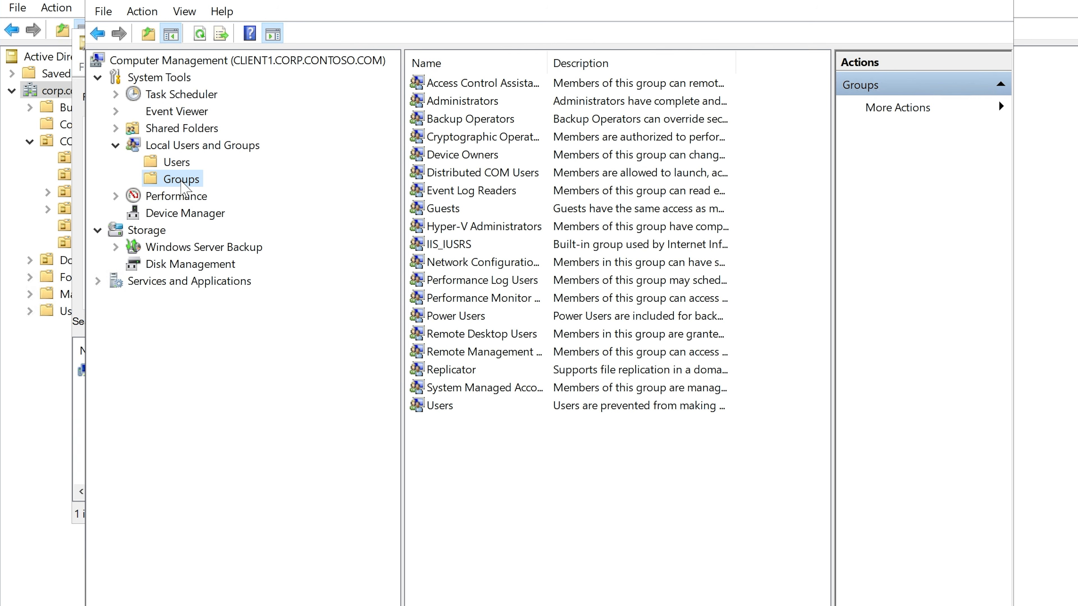
click(177, 147)
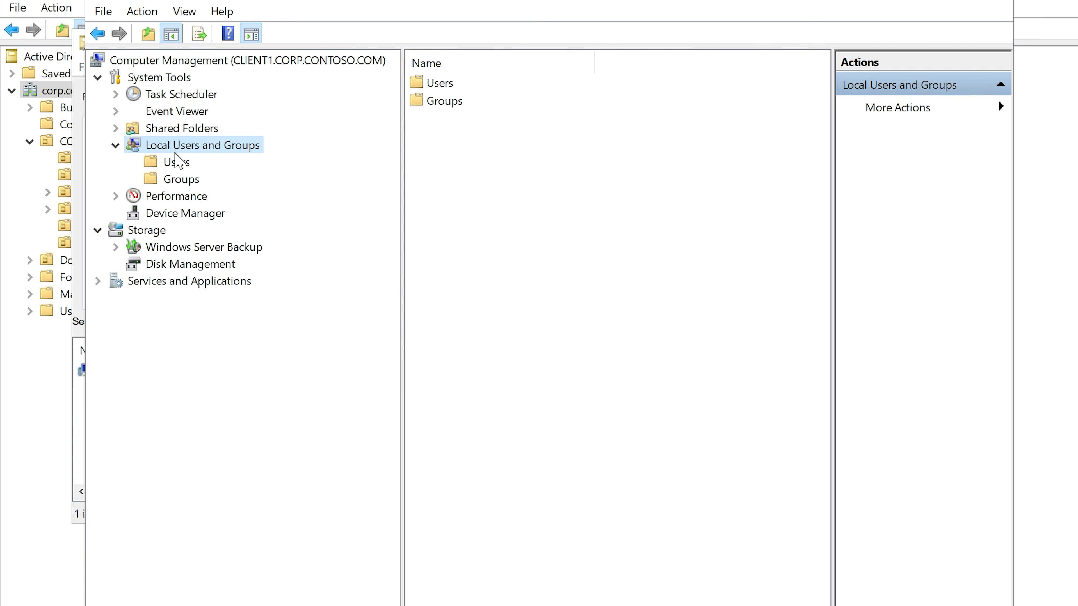
click(178, 181)
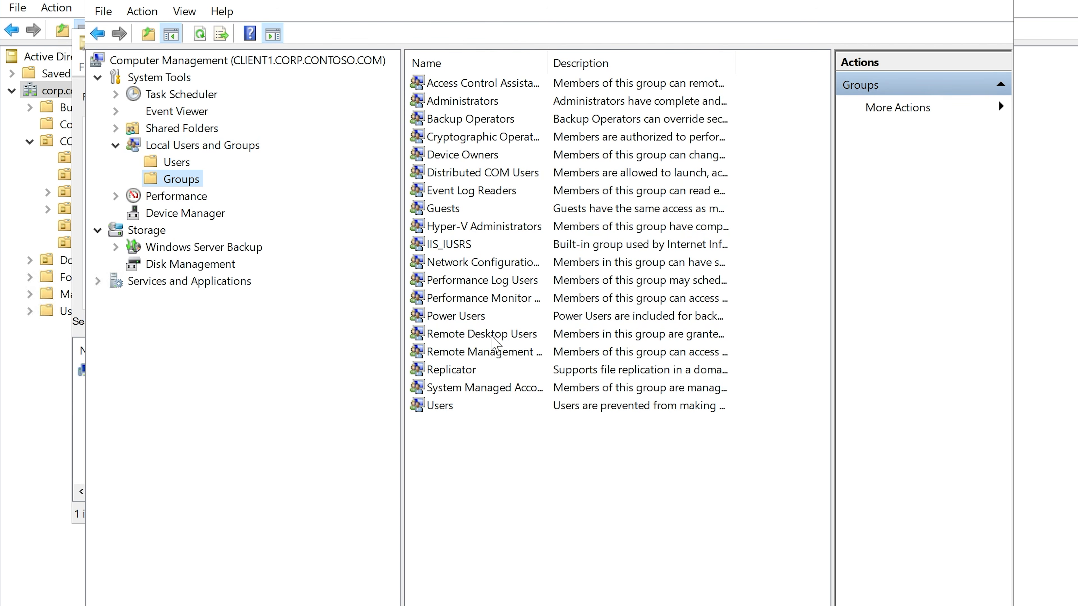
double_click(491, 336)
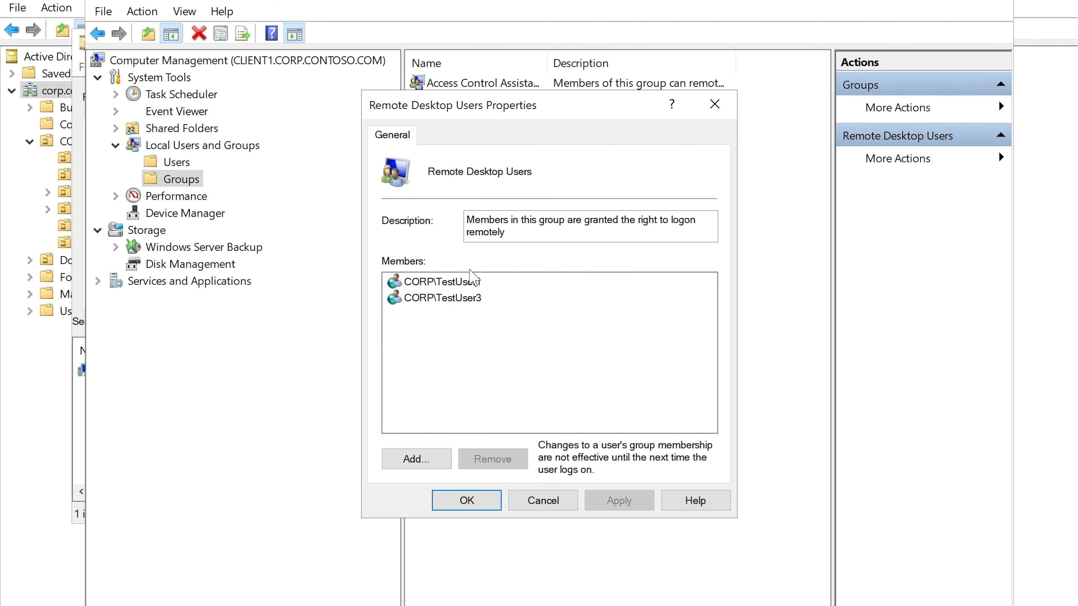
Step: Add the Finance user to the Remote Desktop Users group by user name, checking the name and applying the membership
click(419, 461)
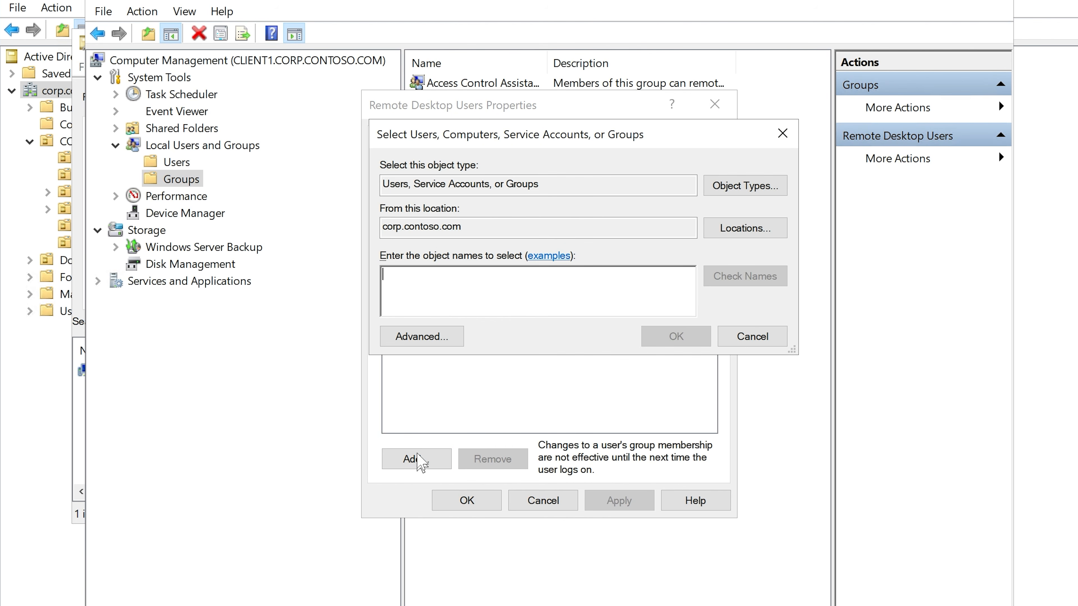
text(mariahc)
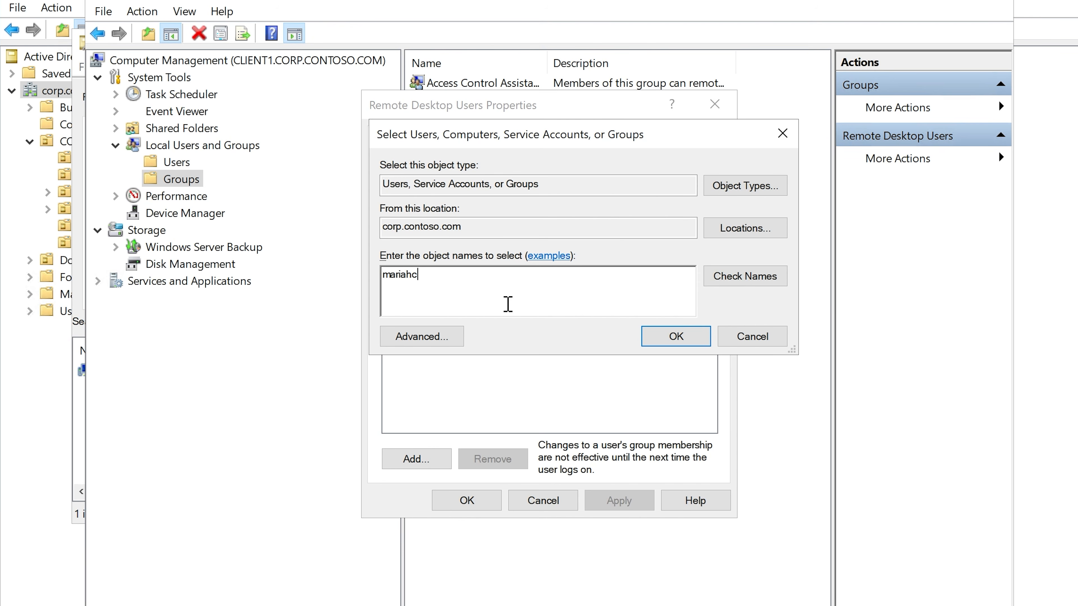
click(760, 281)
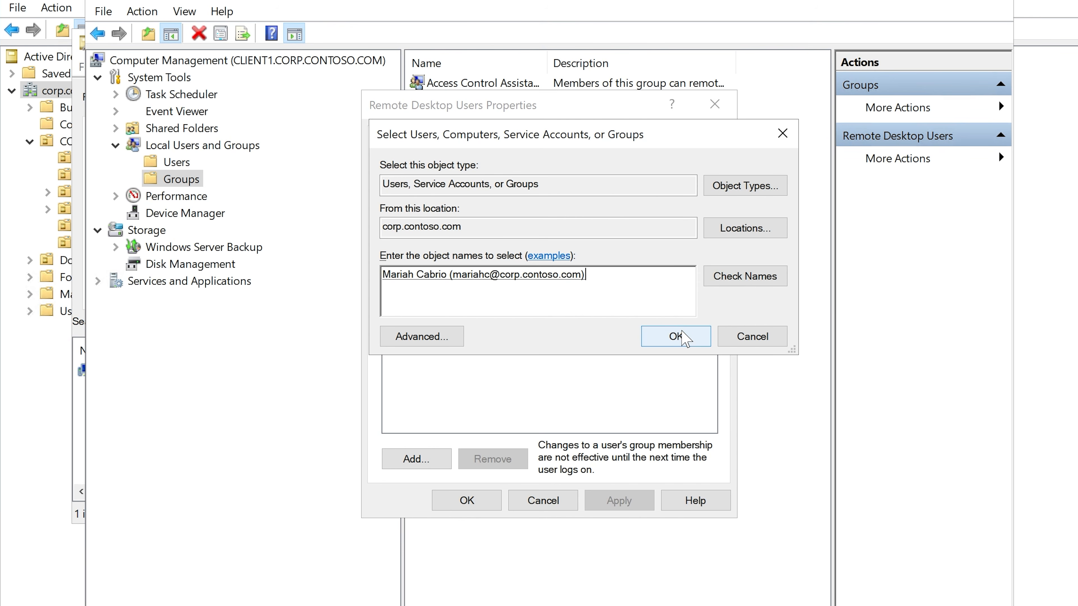
click(681, 338)
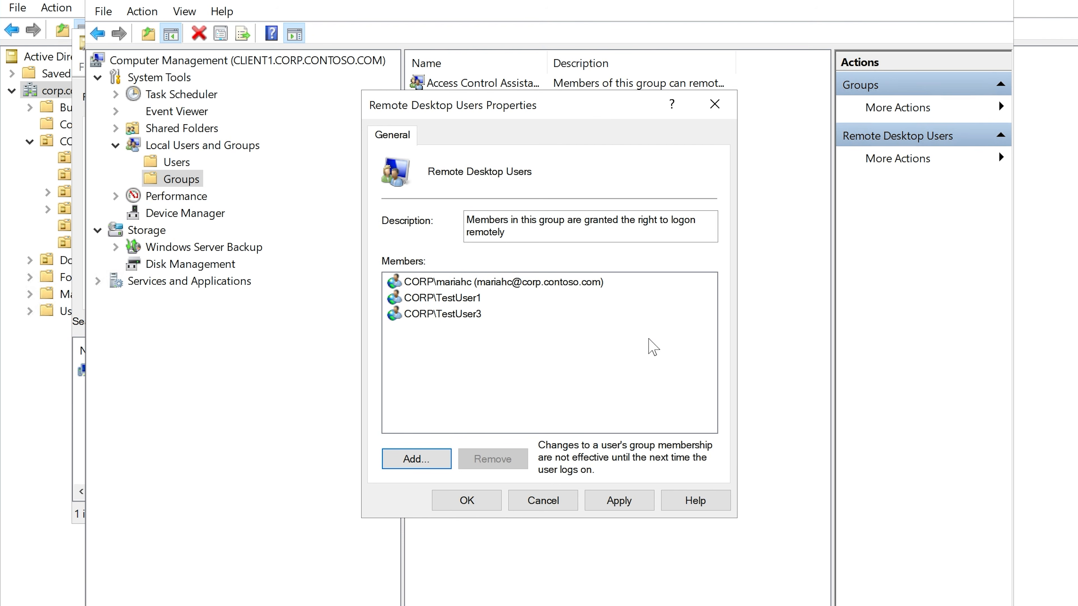
click(621, 501)
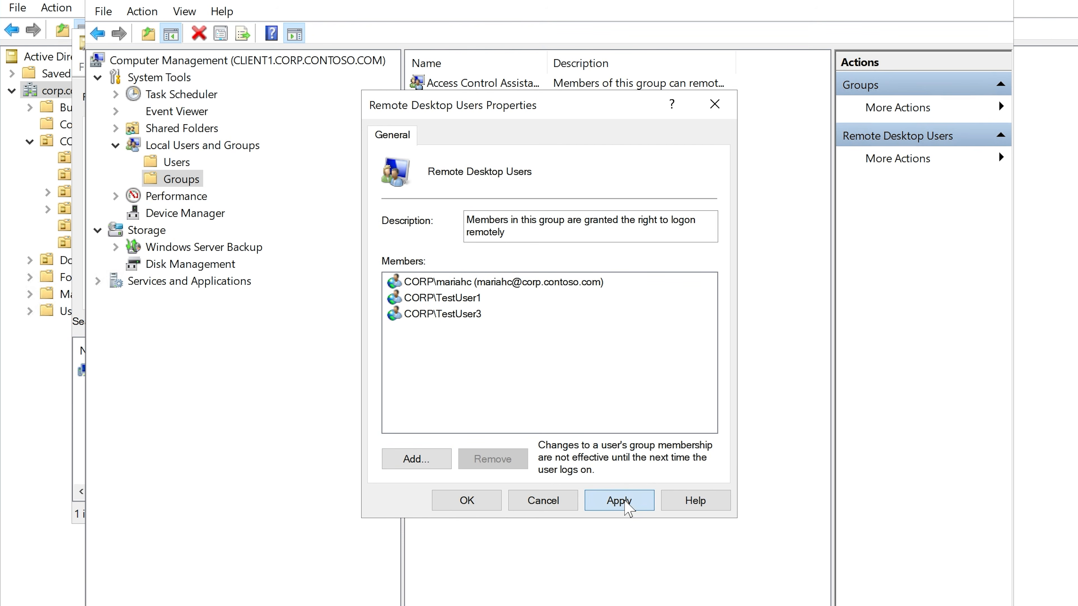
click(498, 503)
Step: Switch back to the HYD-CLIENT1 virtual machine and sign in as the Finance user with the account password
key(alt+Tab)
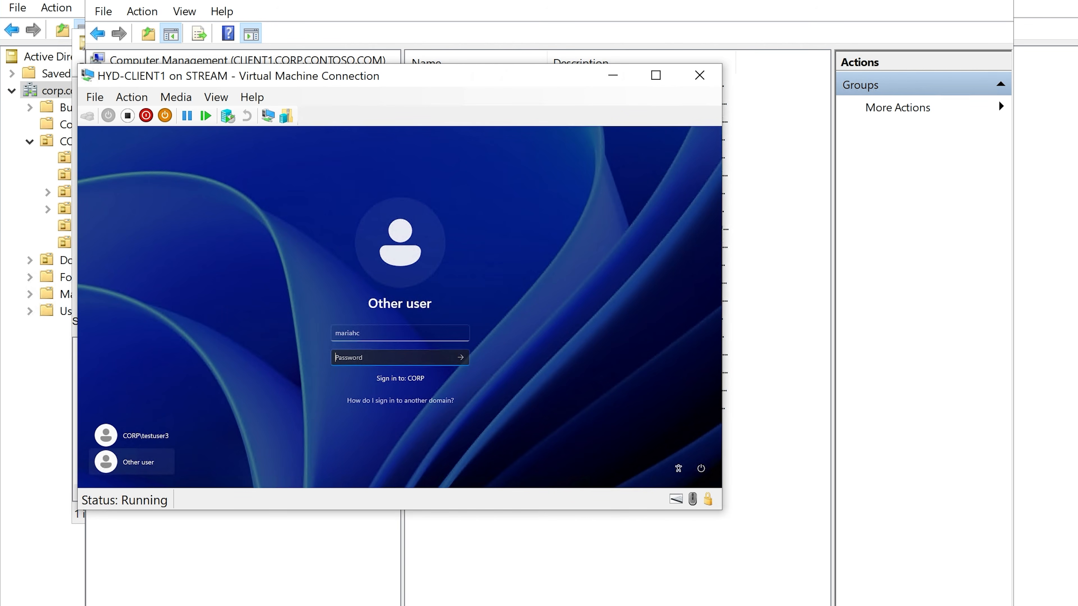
click(379, 332)
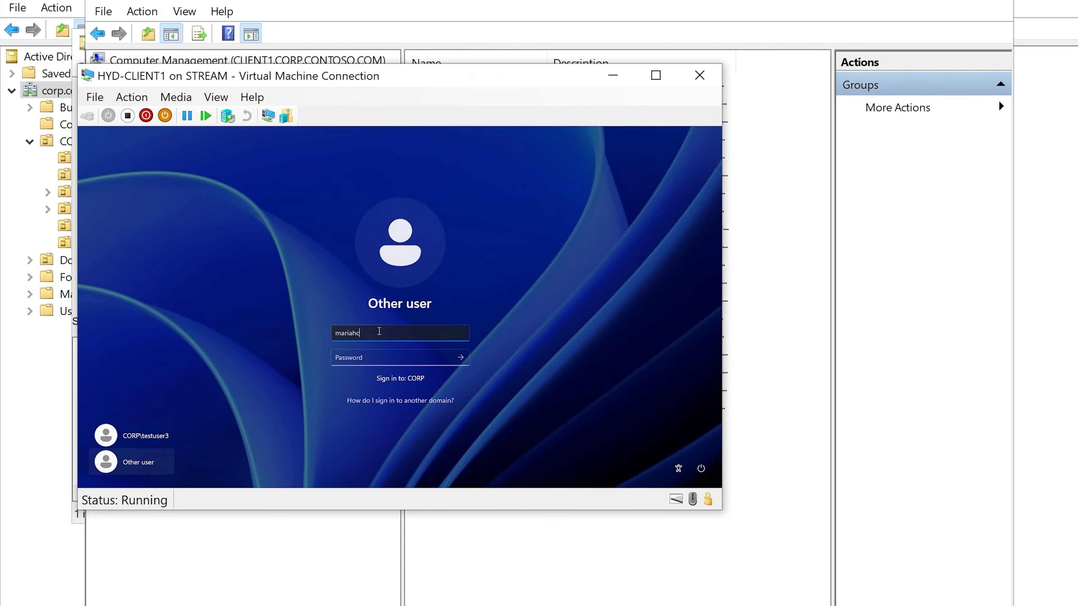
click(390, 354)
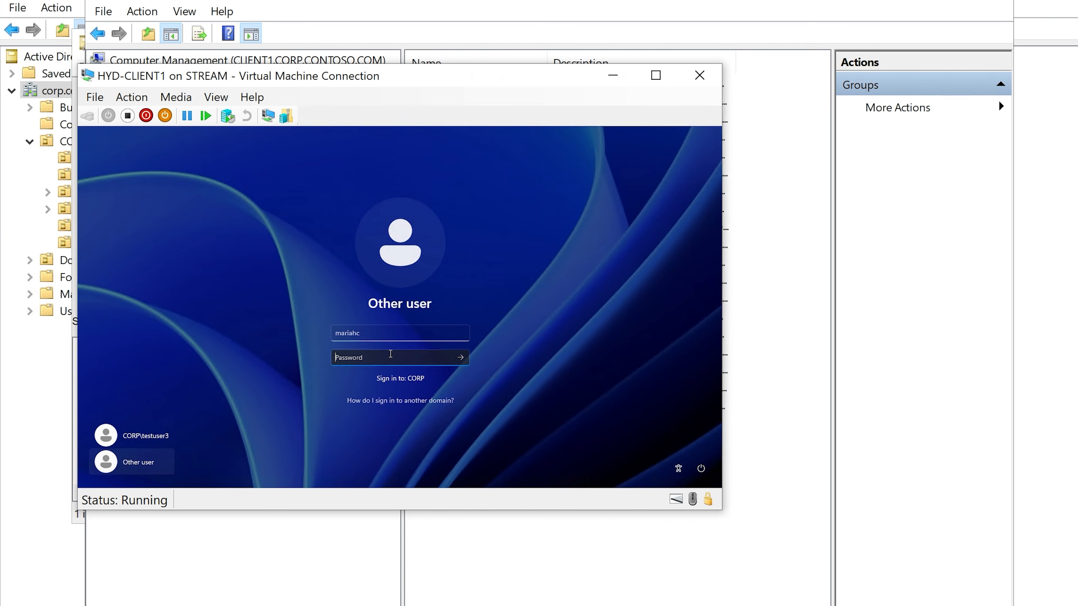
text(P)
key(Return)
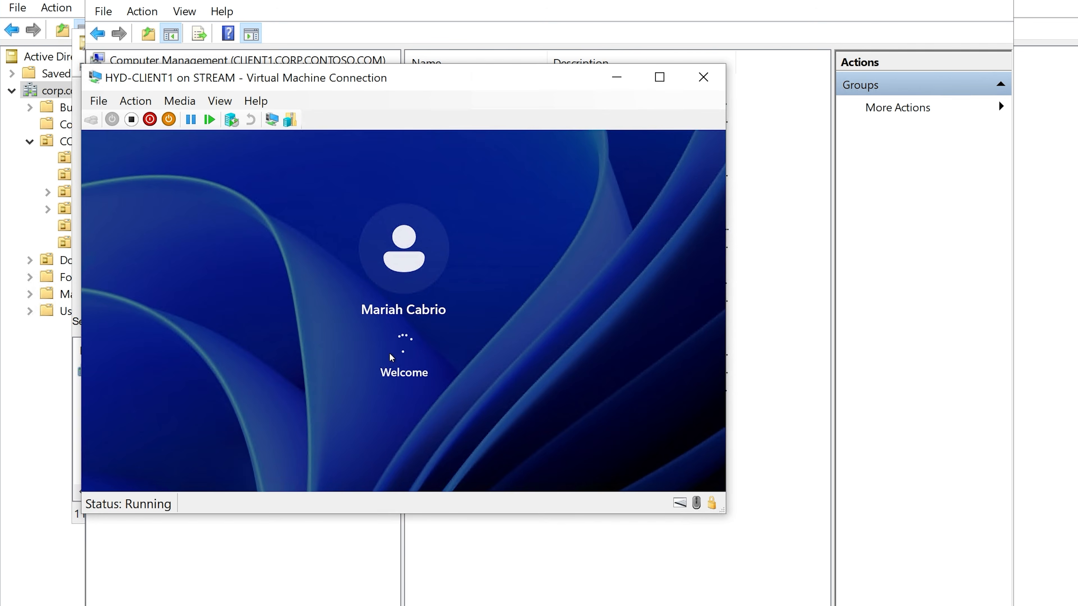